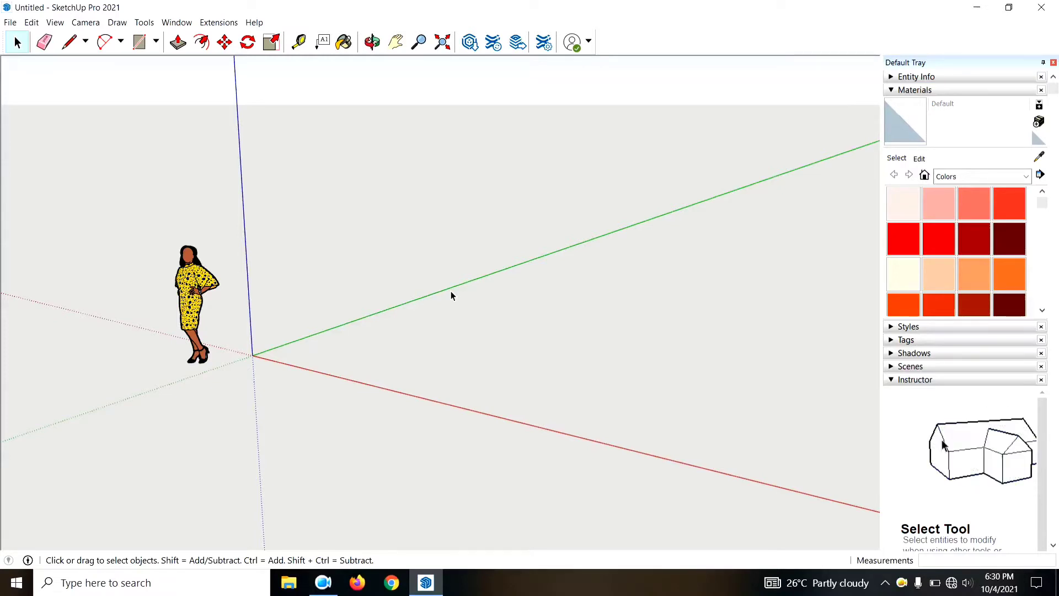
# Step: Trace edges from the origin, 6 m along green and 7 m parallel to red, closing a face
pyautogui.moveTo(160, 309)
pyautogui.mouseDown(button='middle')
pyautogui.moveTo(212, 290)
pyautogui.moveTo(564, 243)
pyautogui.moveTo(589, 267)
pyautogui.mouseUp(button='middle')
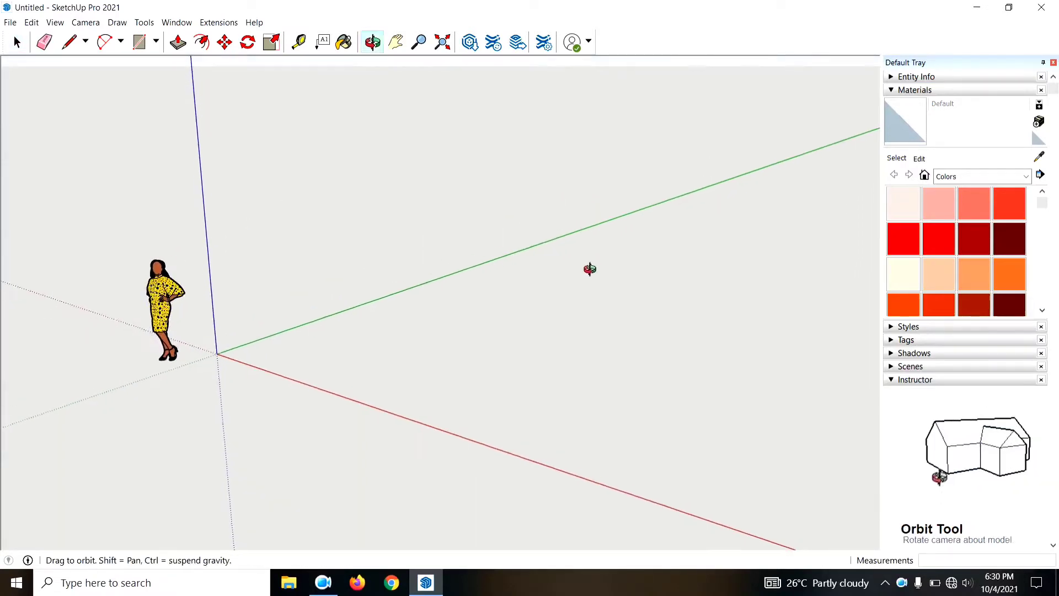
pyautogui.click(69, 41)
pyautogui.scroll(2, 326, 321)
pyautogui.click(166, 370)
pyautogui.write('6')
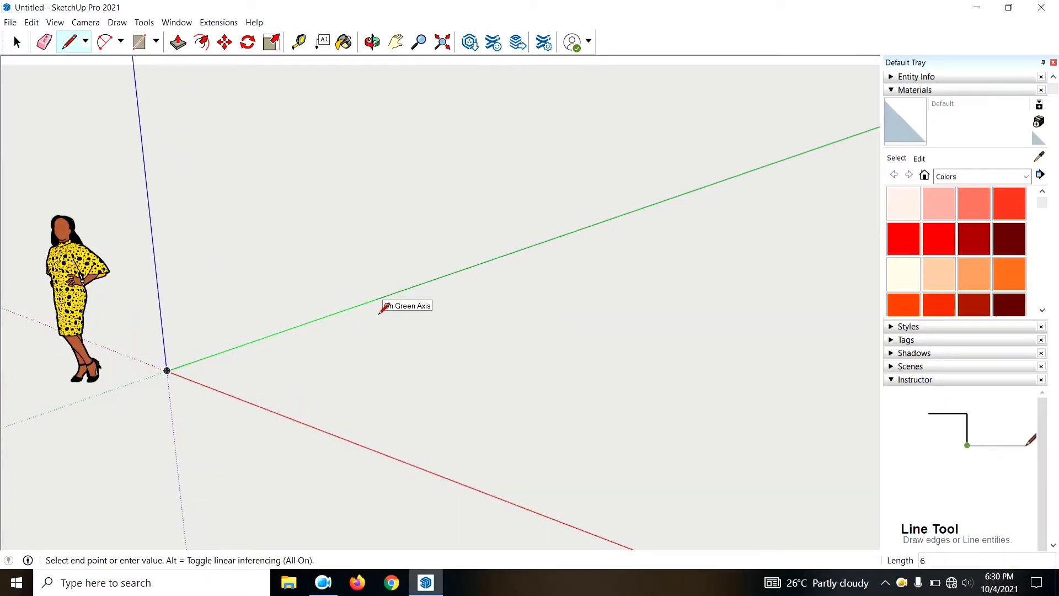
pyautogui.press('Return')
pyautogui.moveTo(614, 336)
pyautogui.mouseDown(button='middle')
pyautogui.moveTo(658, 455)
pyautogui.moveTo(516, 388)
pyautogui.mouseUp(button='middle')
pyautogui.scroll(-2, 297, 270)
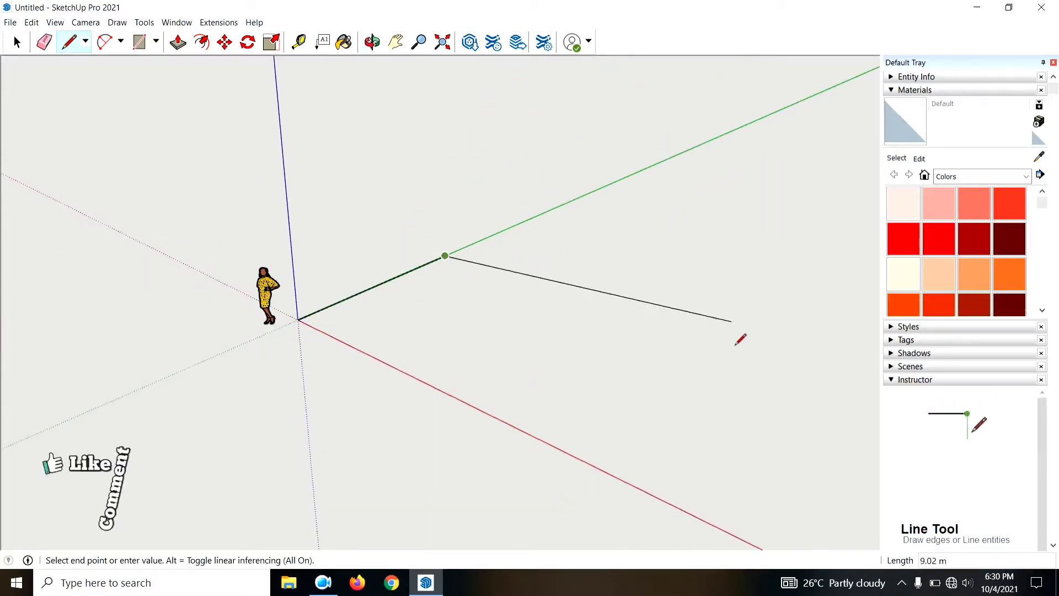
pyautogui.press('Return')
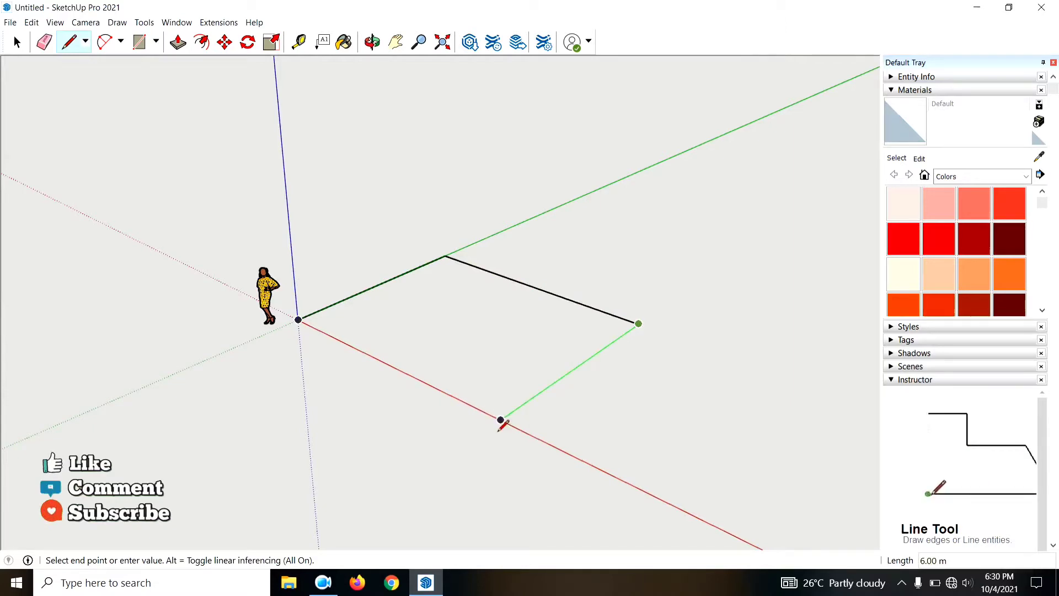
pyautogui.click(501, 421)
pyautogui.click(298, 320)
pyautogui.moveTo(342, 346)
pyautogui.mouseDown(button='middle')
pyautogui.moveTo(583, 472)
pyautogui.moveTo(498, 453)
pyautogui.moveTo(456, 470)
pyautogui.moveTo(446, 458)
pyautogui.mouseUp(button='middle')
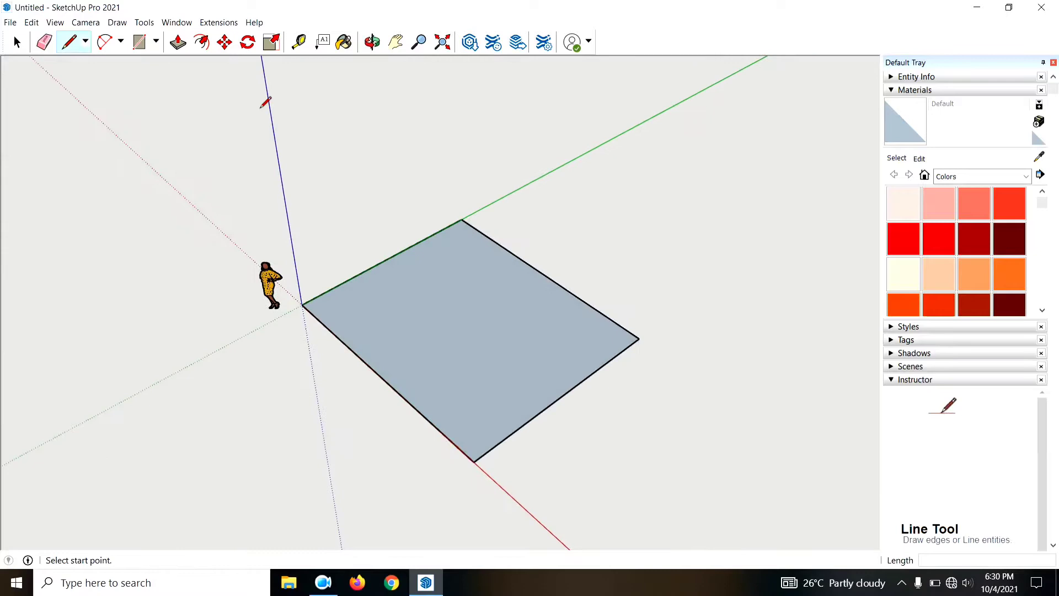
pyautogui.click(300, 42)
pyautogui.click(462, 220)
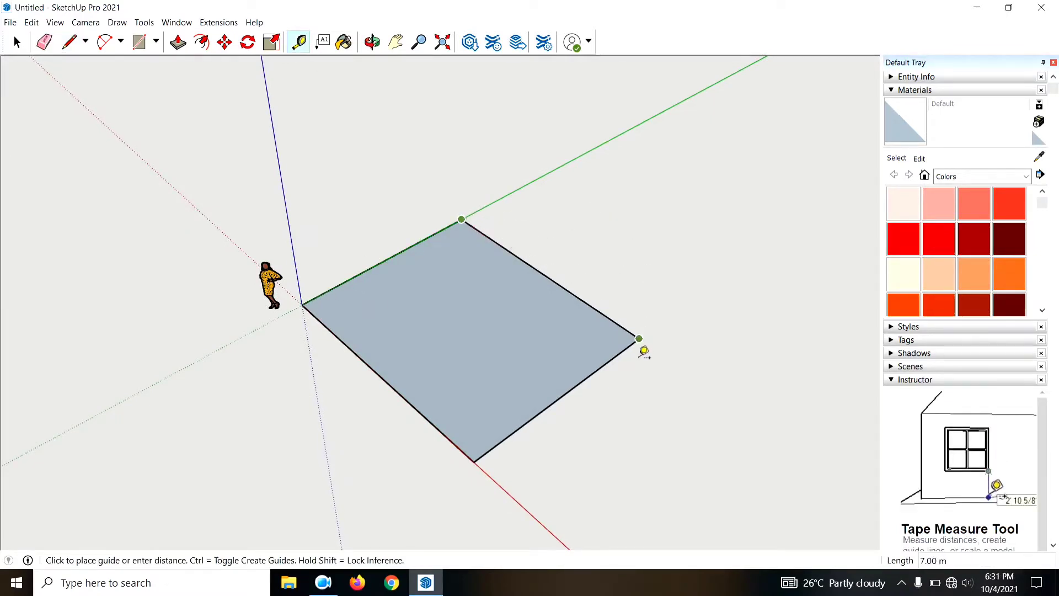
pyautogui.click(301, 44)
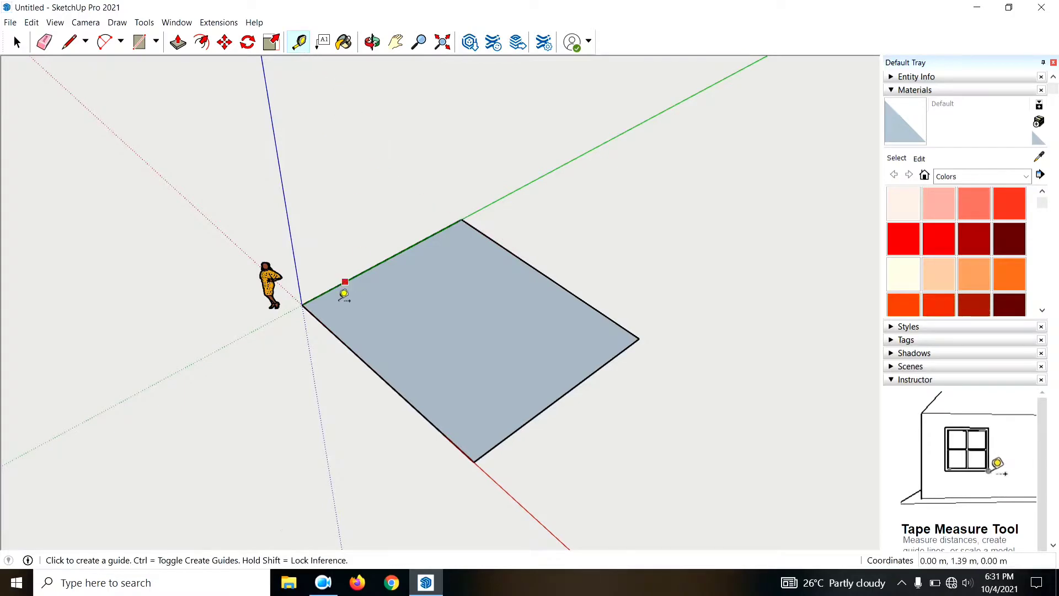
pyautogui.click(304, 306)
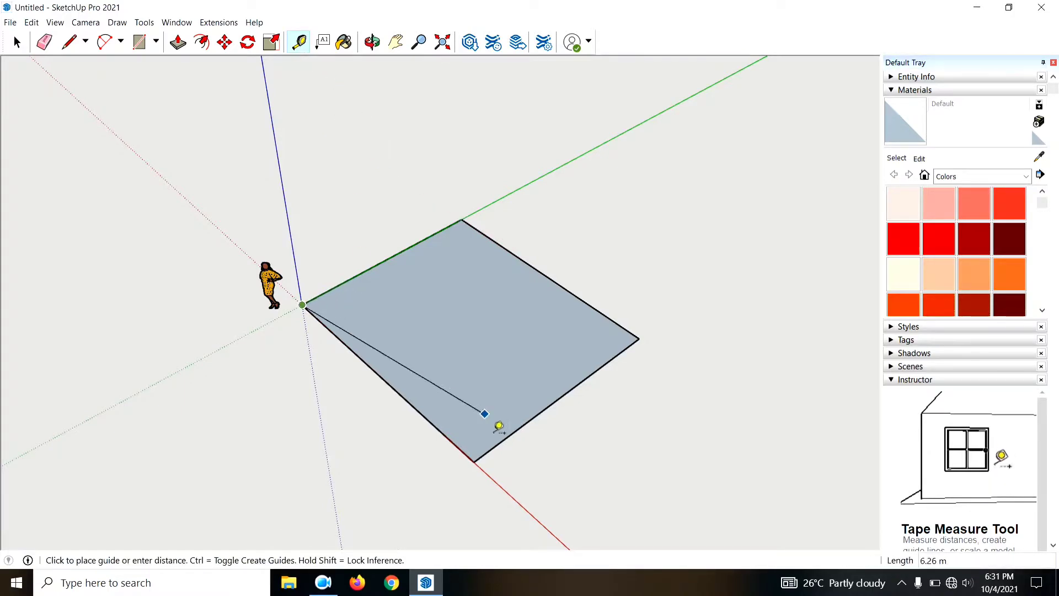
pyautogui.click(475, 461)
pyautogui.click(638, 338)
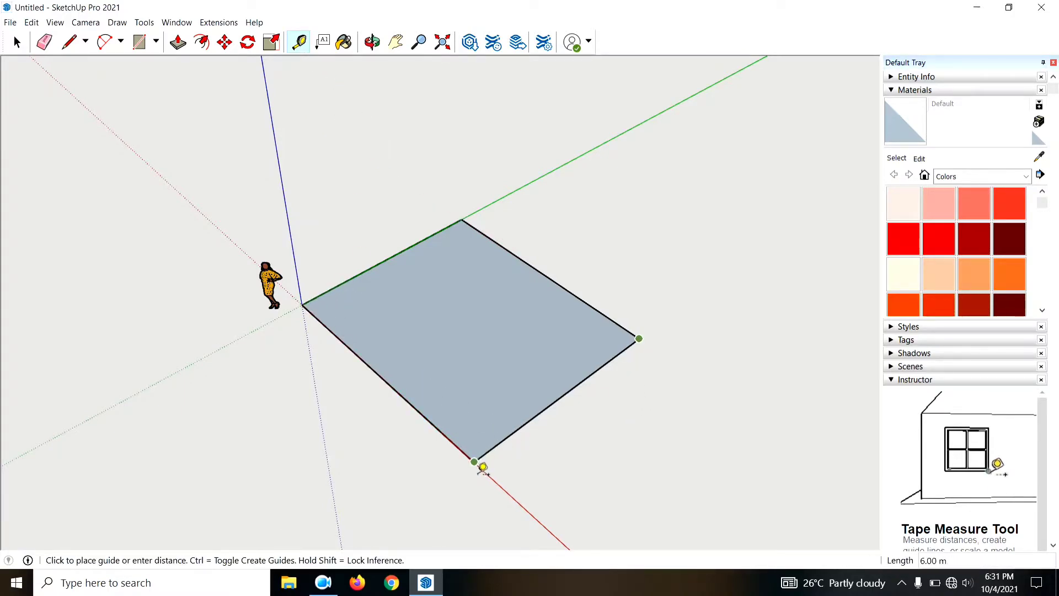
pyautogui.scroll(-3, 485, 468)
pyautogui.moveTo(449, 286); pyautogui.dragTo(688, 296, button='middle')
pyautogui.press('space')
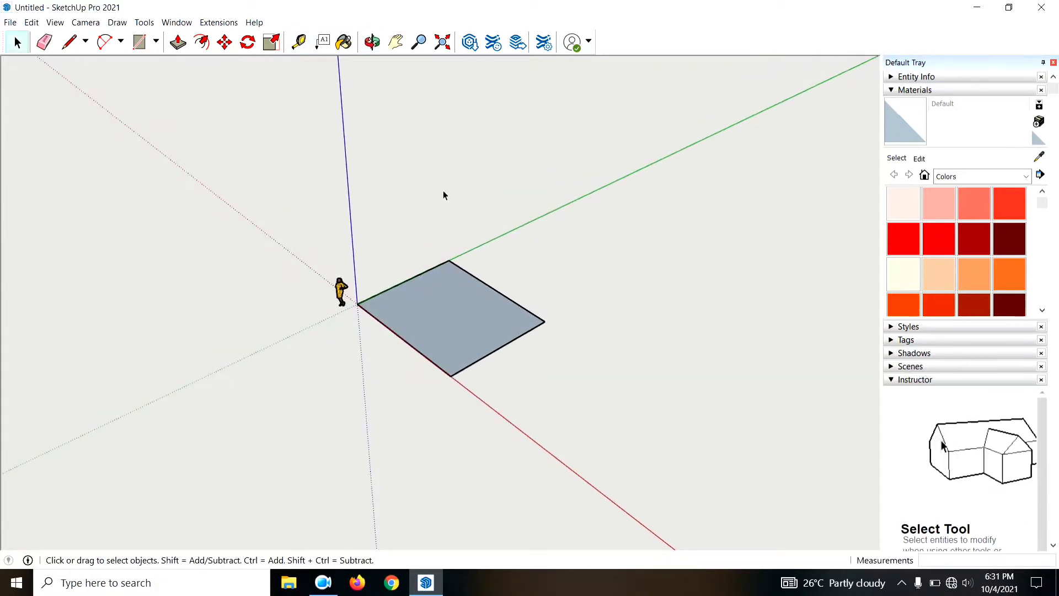
pyautogui.click(69, 43)
# Step: Draw a line from the top edge's midpoint to the opposite edge's midpoint, splitting the face
pyautogui.scroll(3, 501, 390)
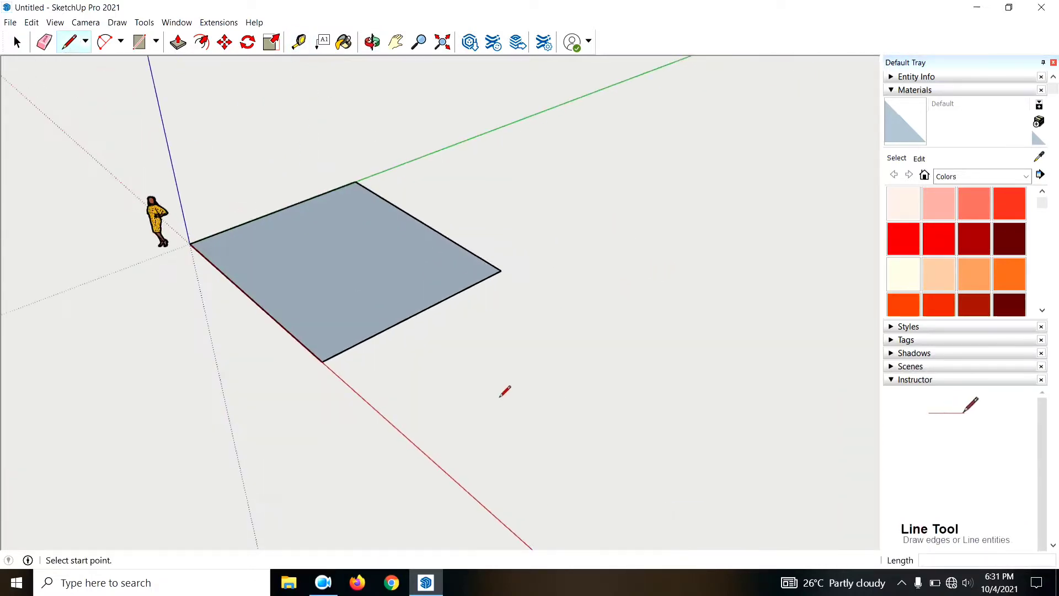
pyautogui.scroll(3, 353, 357)
pyautogui.moveTo(353, 357); pyautogui.dragTo(542, 406, button='middle')
pyautogui.scroll(-2, 392, 298)
pyautogui.moveTo(392, 297)
pyautogui.mouseDown(button='middle')
pyautogui.moveTo(425, 239)
pyautogui.moveTo(432, 322)
pyautogui.mouseUp(button='middle')
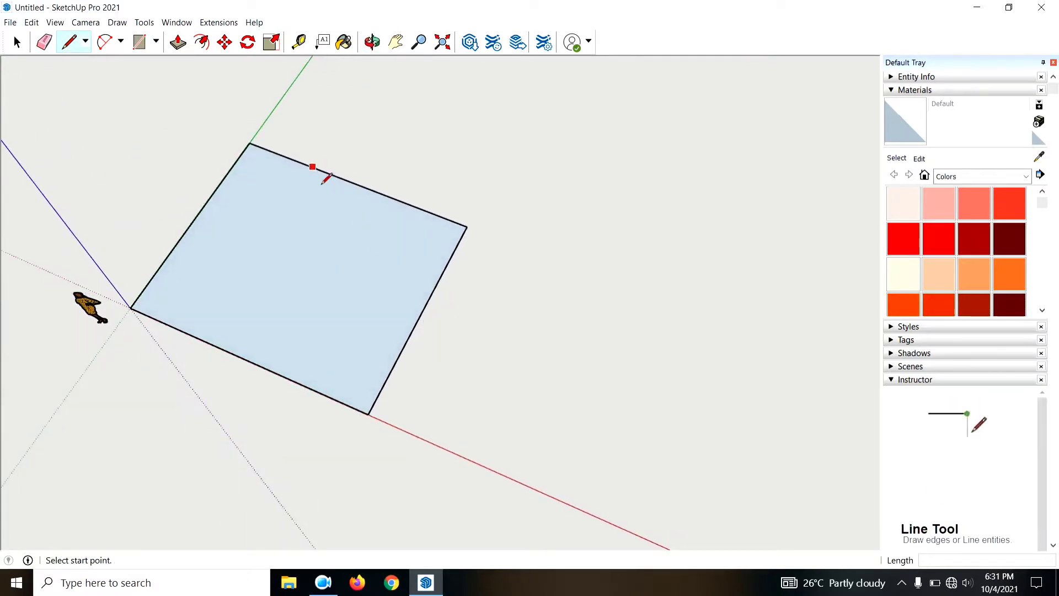
pyautogui.click(356, 184)
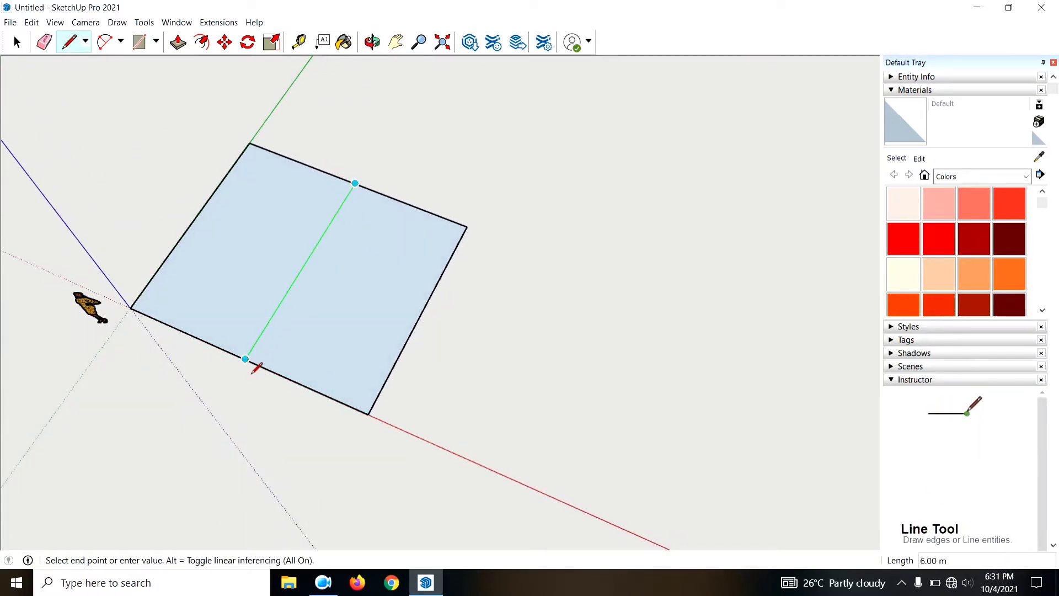
pyautogui.click(251, 371)
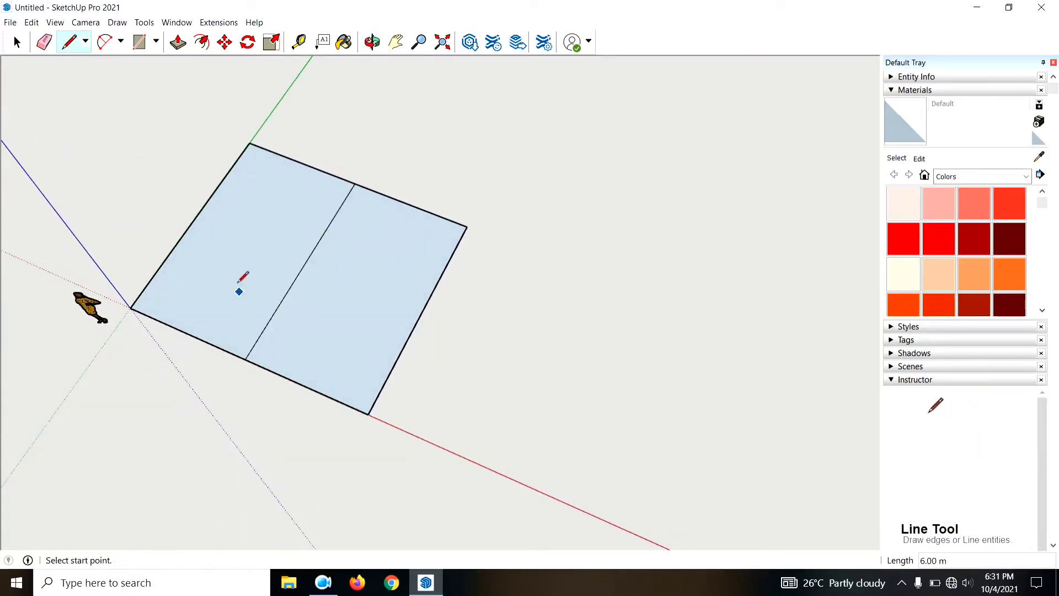
# Step: Draw the crossing midpoint line from the left edge, dividing the face into four bays
pyautogui.click(195, 235)
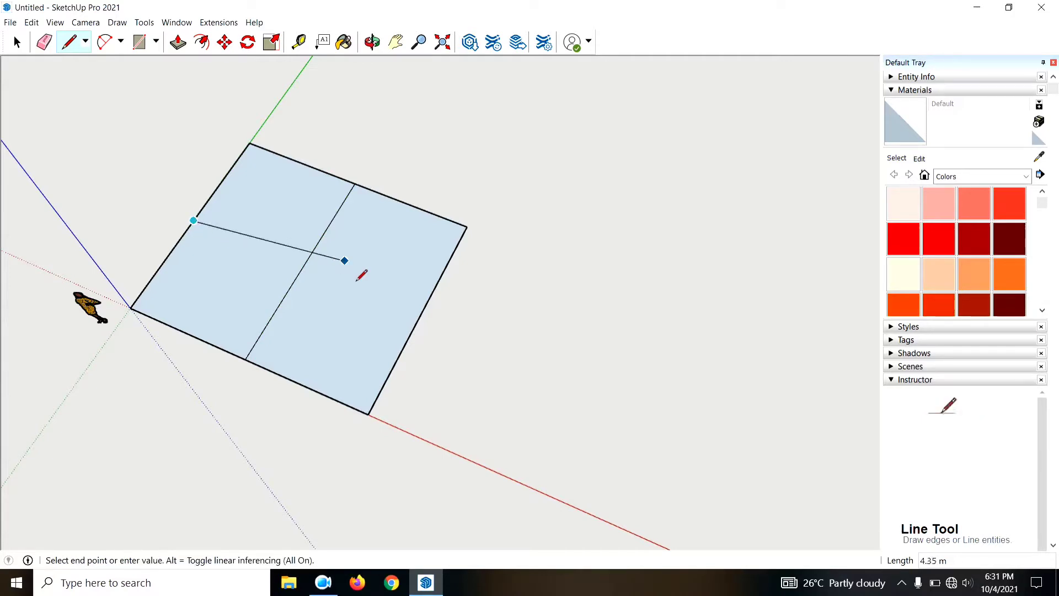
pyautogui.click(430, 325)
pyautogui.moveTo(501, 243)
pyautogui.mouseDown(button='middle')
pyautogui.moveTo(301, 331)
pyautogui.moveTo(386, 154)
pyautogui.moveTo(594, 179)
pyautogui.moveTo(669, 222)
pyautogui.mouseUp(button='middle')
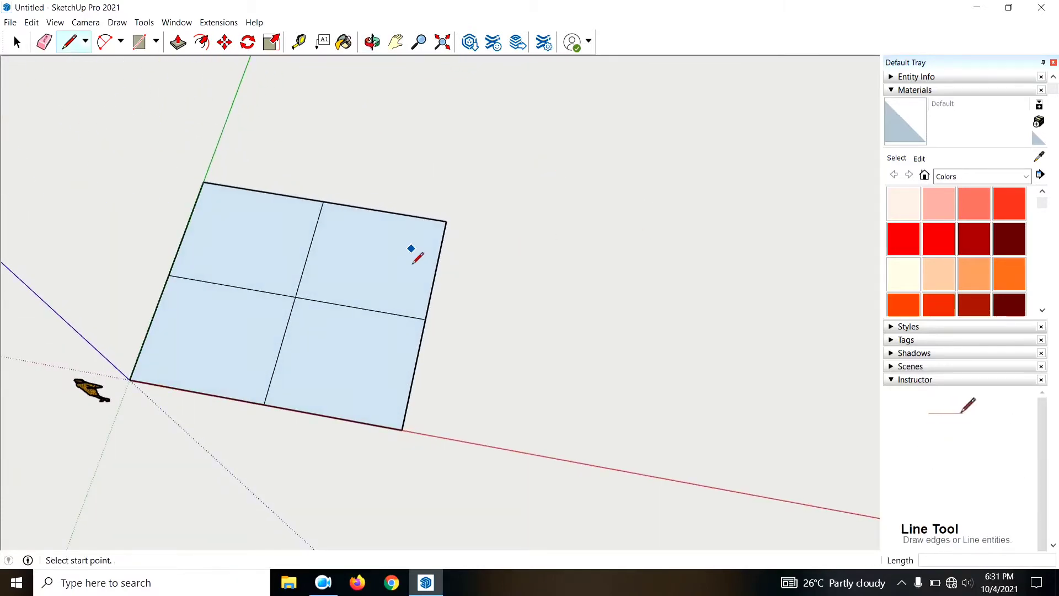
pyautogui.scroll(-3, 447, 248)
pyautogui.moveTo(591, 248)
pyautogui.mouseDown(button='middle')
pyautogui.moveTo(343, 279)
pyautogui.moveTo(190, 262)
pyautogui.moveTo(476, 323)
pyautogui.moveTo(669, 238)
pyautogui.moveTo(662, 287)
pyautogui.moveTo(617, 336)
pyautogui.moveTo(612, 328)
pyautogui.mouseUp(button='middle')
pyautogui.scroll(2, 421, 231)
pyautogui.scroll(2, 421, 232)
# Step: Draw a 0.2 m square face beside the slab using typed side lengths
pyautogui.scroll(2, 499, 406)
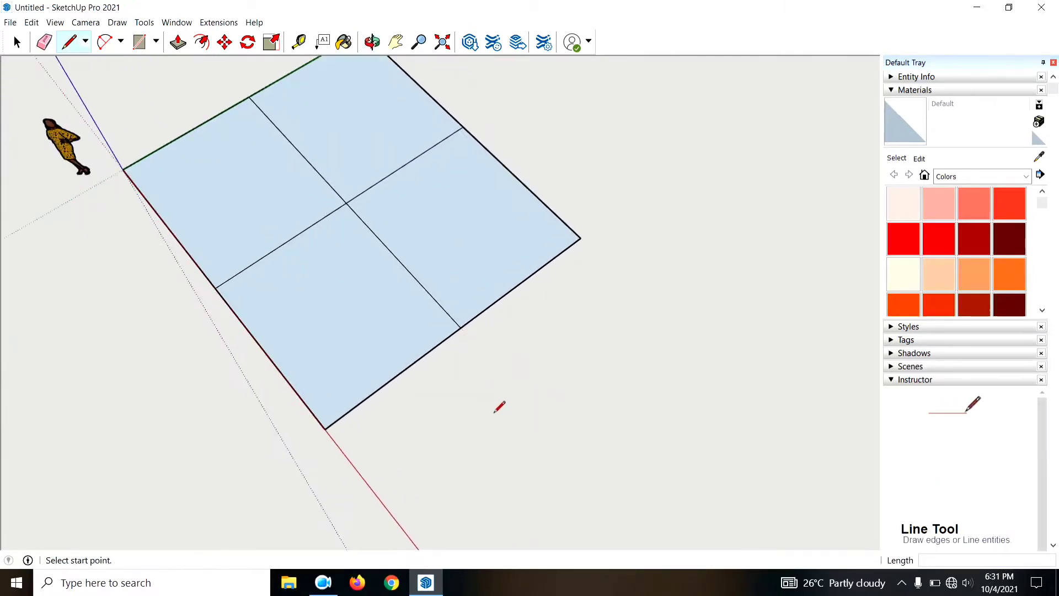
pyautogui.scroll(2, 465, 437)
pyautogui.click(433, 417)
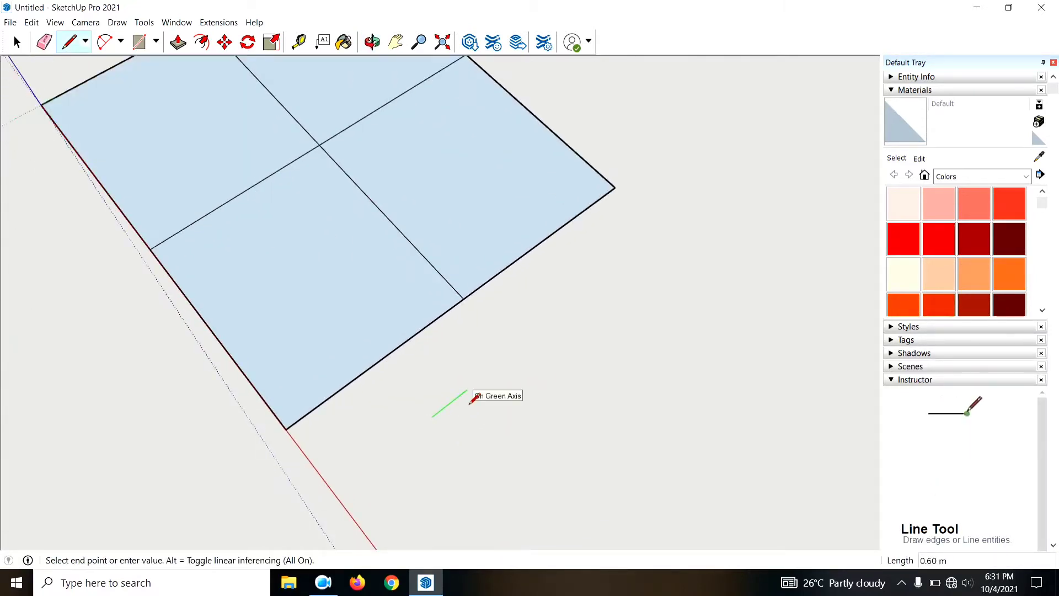
pyautogui.write('2')
pyautogui.press('Return')
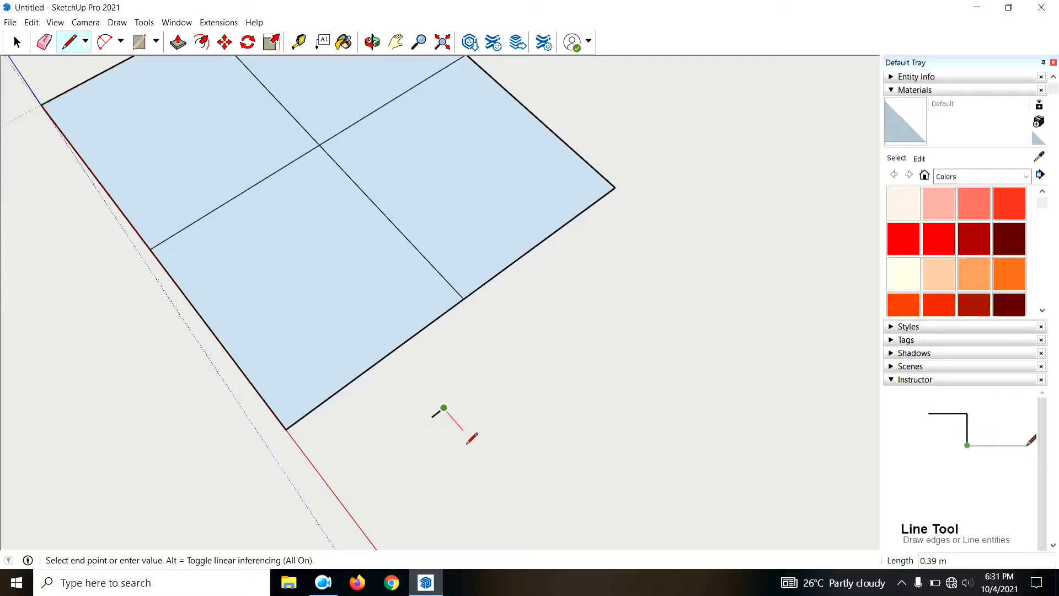
pyautogui.press('Return')
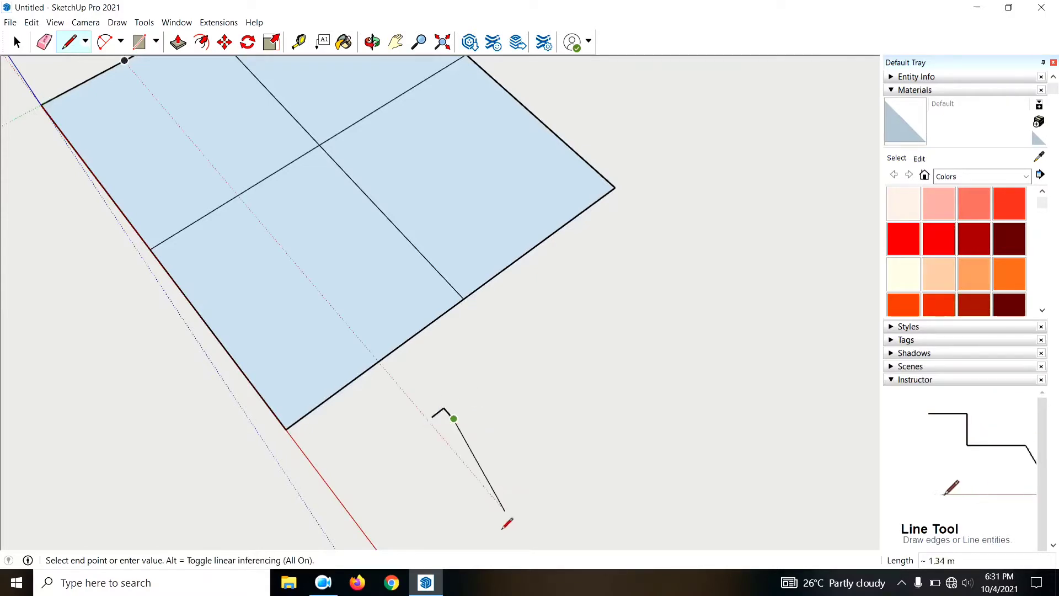
pyautogui.scroll(2, 464, 446)
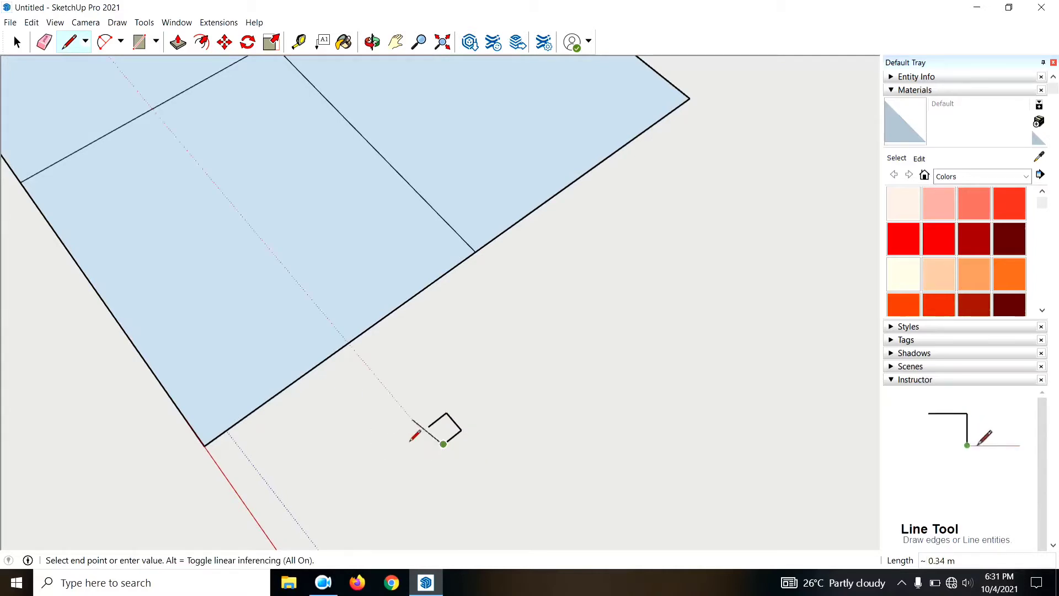
pyautogui.click(432, 440)
# Step: Split the small square with a diagonal edge and return to Select
pyautogui.click(428, 426)
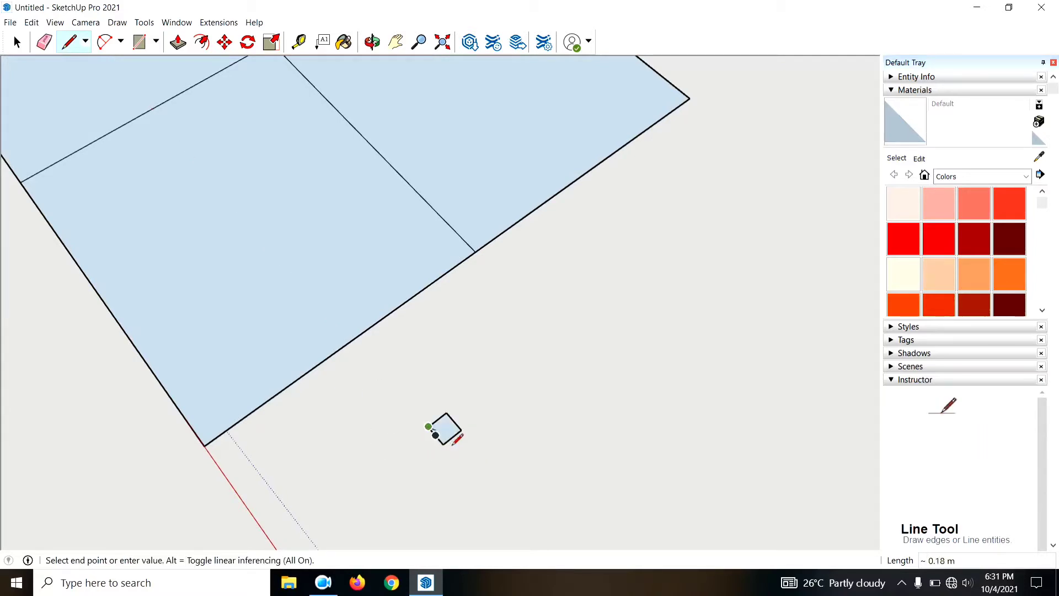
pyautogui.click(461, 430)
pyautogui.moveTo(668, 309)
pyautogui.mouseDown(button='middle')
pyautogui.moveTo(587, 402)
pyautogui.moveTo(544, 389)
pyautogui.moveTo(613, 431)
pyautogui.mouseUp(button='middle')
pyautogui.press('space')
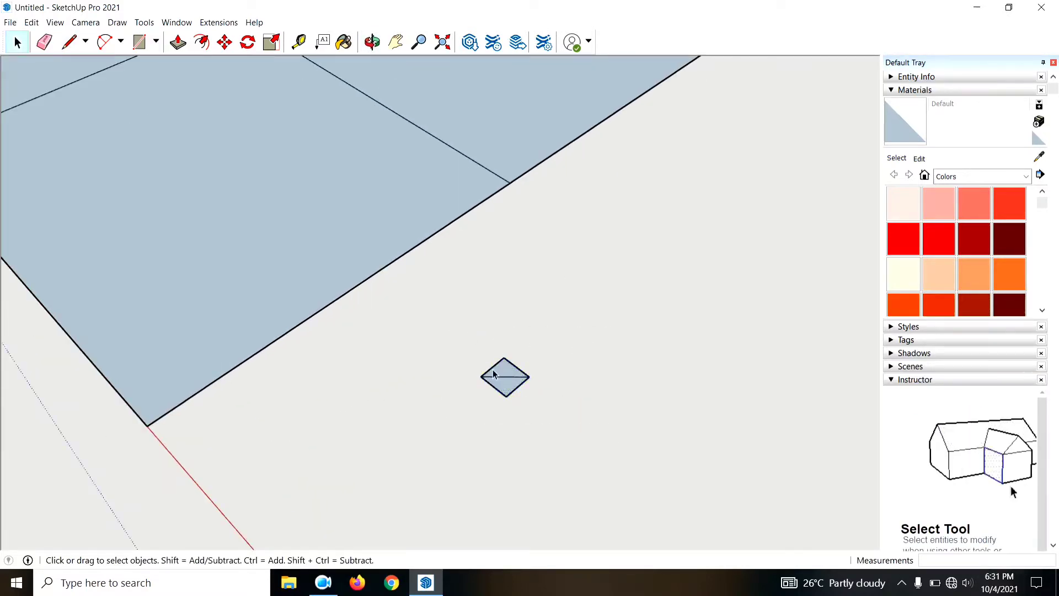
# Step: Paste a copy of the small square and move it onto the slab's bottom corner
pyautogui.scroll(-3, 492, 374)
pyautogui.hotkey('ctrl', 'v')
pyautogui.click(449, 424)
pyautogui.scroll(2, 448, 415)
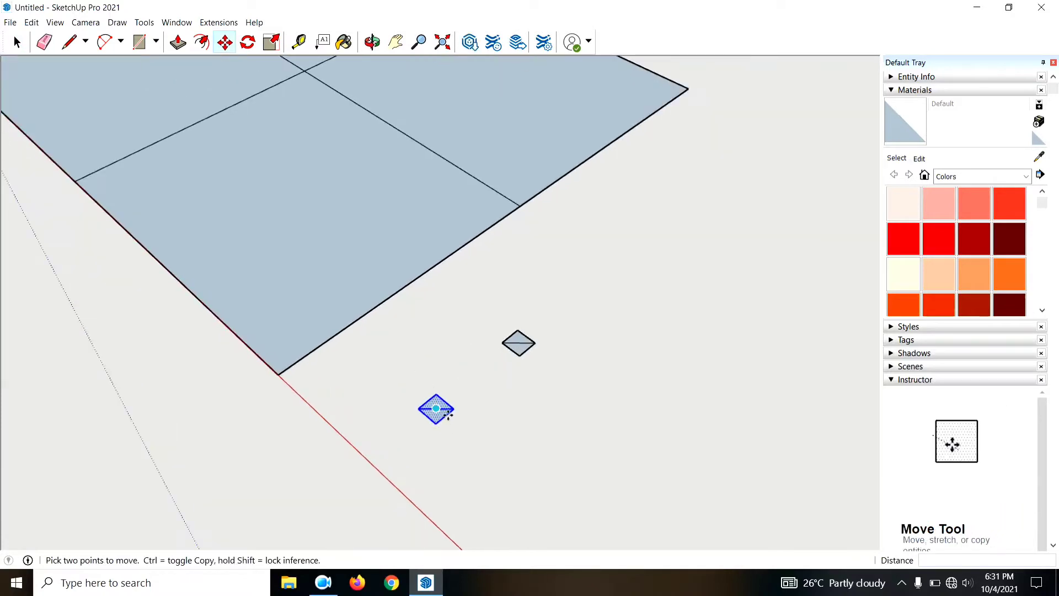
pyautogui.click(436, 408)
pyautogui.click(278, 375)
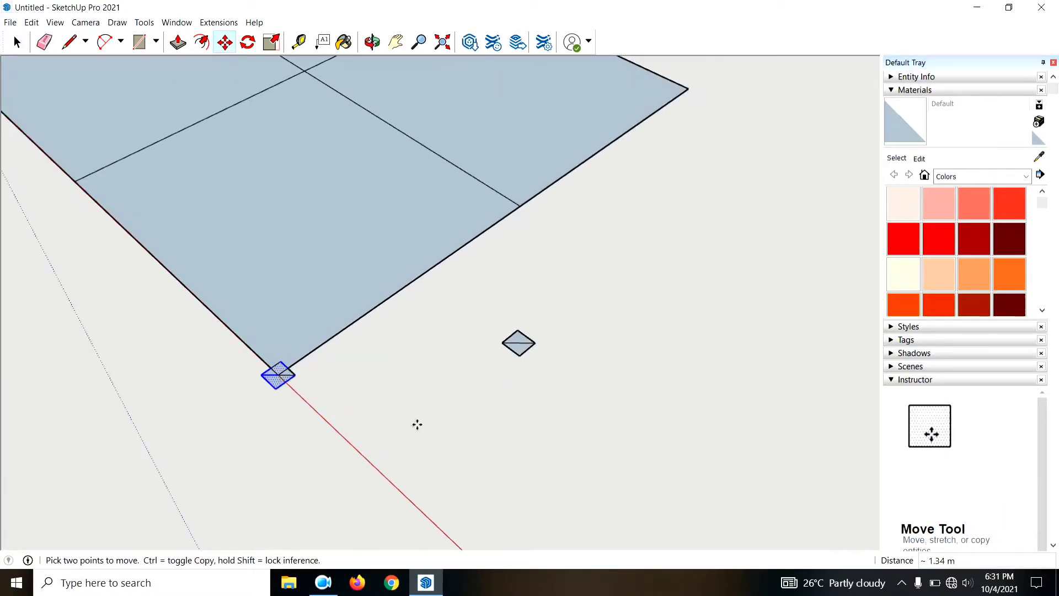
pyautogui.scroll(-3, 417, 424)
# Step: Paste column copies where the divider meets the slab edge and at the right corner
pyautogui.hotkey('ctrl', 'v')
pyautogui.scroll(4, 490, 277)
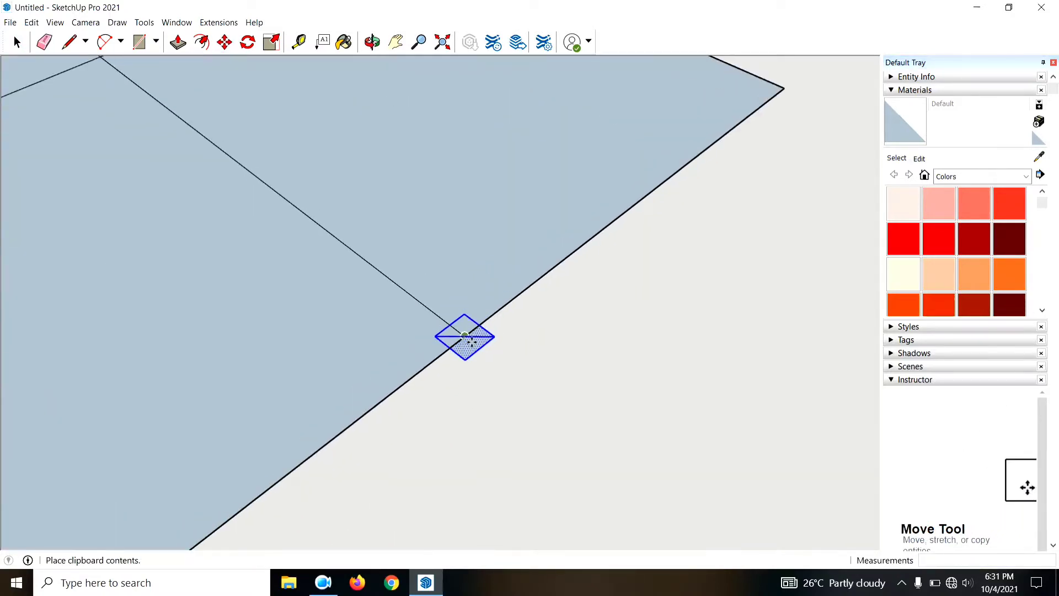
pyautogui.click(466, 336)
pyautogui.scroll(-2, 513, 347)
pyautogui.hotkey('ctrl', 'v')
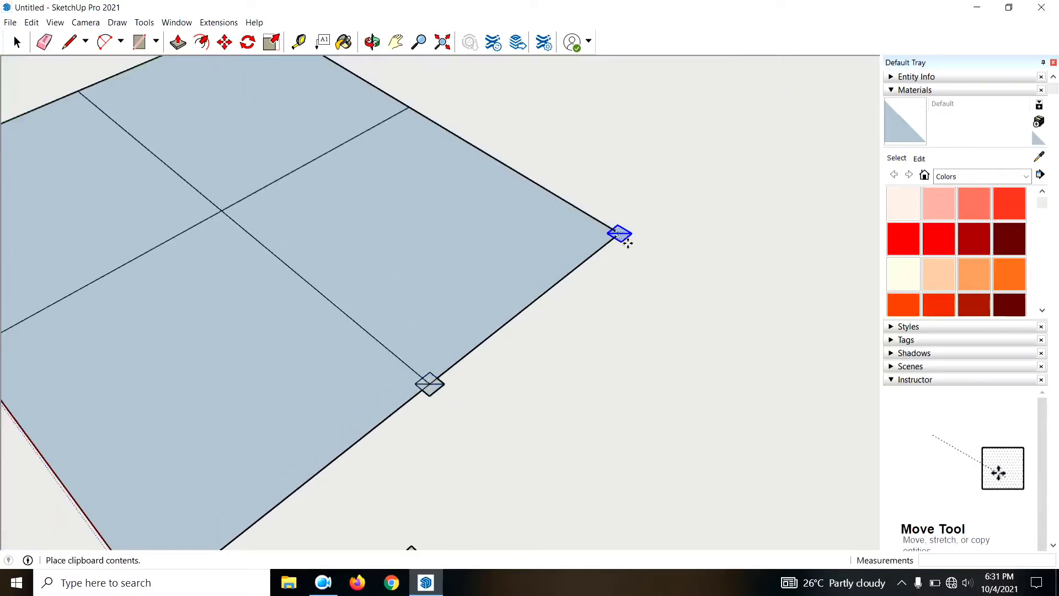
pyautogui.scroll(3, 629, 240)
pyautogui.scroll(3, 607, 245)
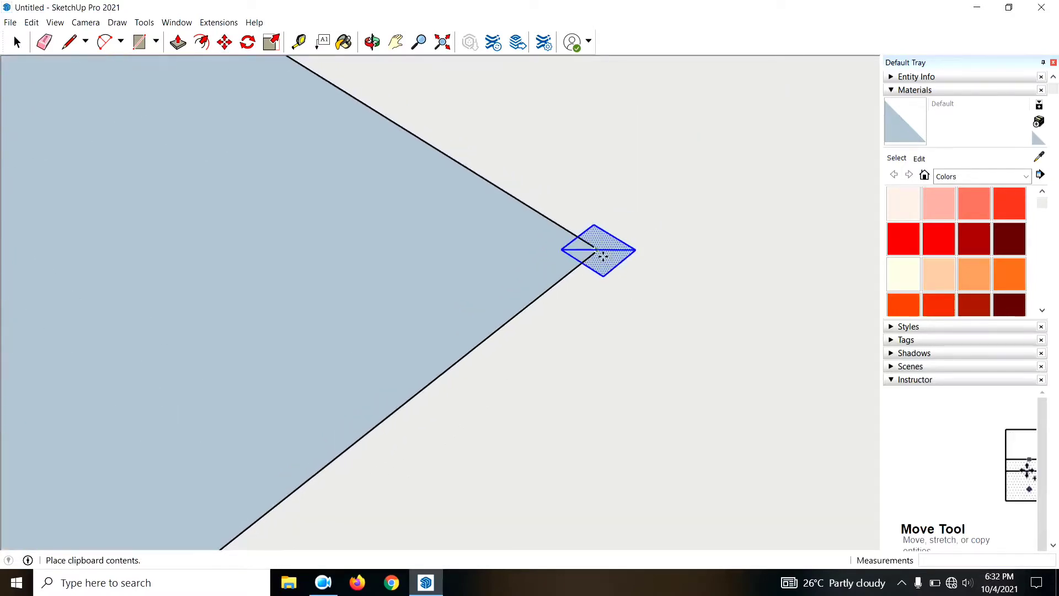
pyautogui.click(603, 253)
# Step: Paste column copies at another right corner and at the slab centre
pyautogui.scroll(-2, 690, 408)
pyautogui.hotkey('ctrl', 'v')
pyautogui.click(308, 97)
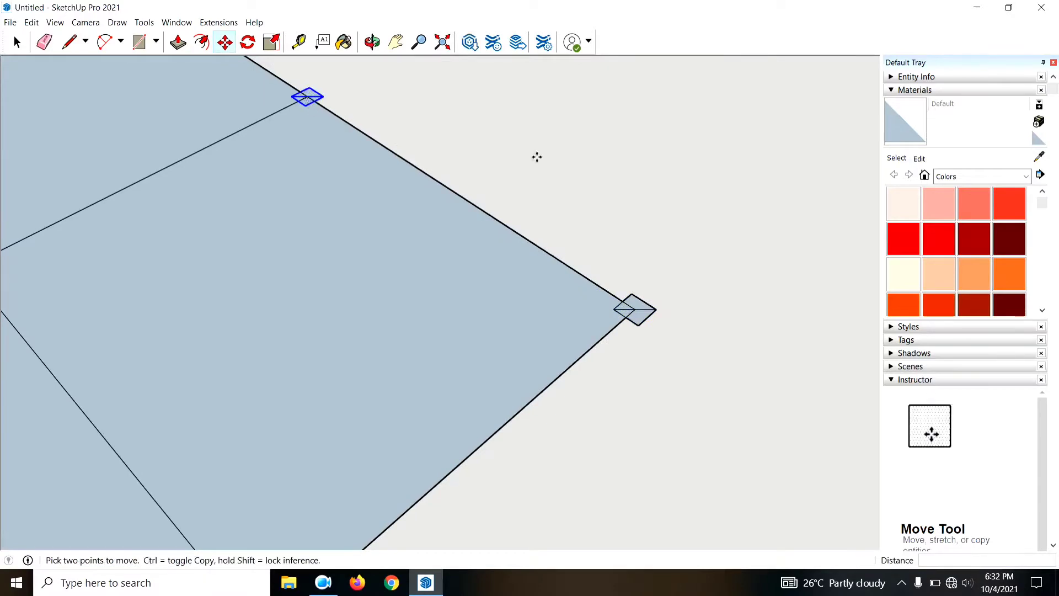
pyautogui.scroll(-2, 537, 165)
pyautogui.hotkey('ctrl', 'v')
pyautogui.click(230, 241)
pyautogui.scroll(-2, 325, 264)
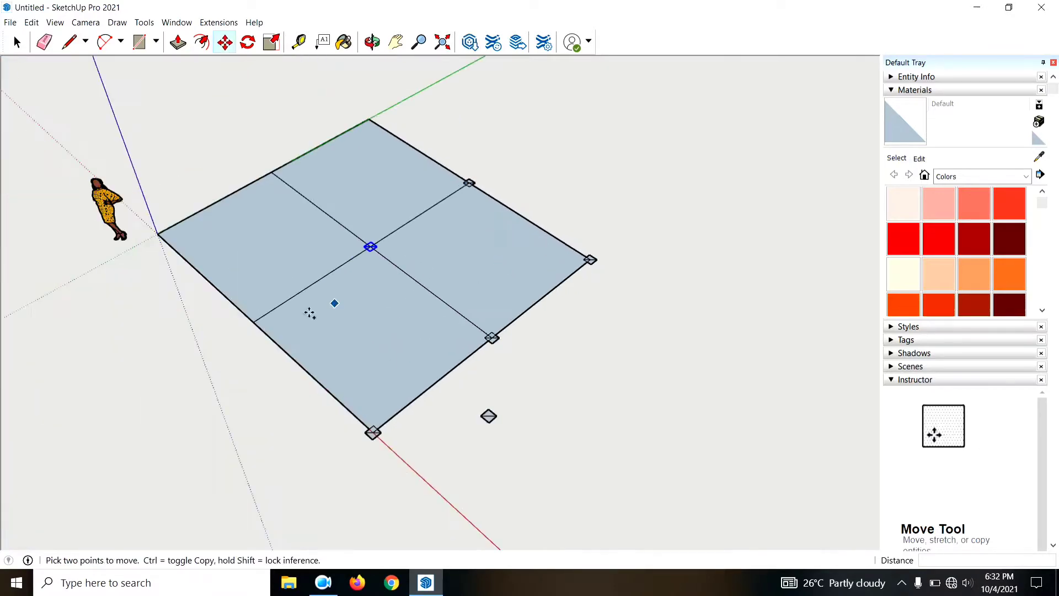
pyautogui.scroll(3, 265, 297)
# Step: Paste column copies at the left edge midpoint and the slab's left corner
pyautogui.hotkey('ctrl', 'v')
pyautogui.click(265, 339)
pyautogui.hotkey('ctrl', 'v')
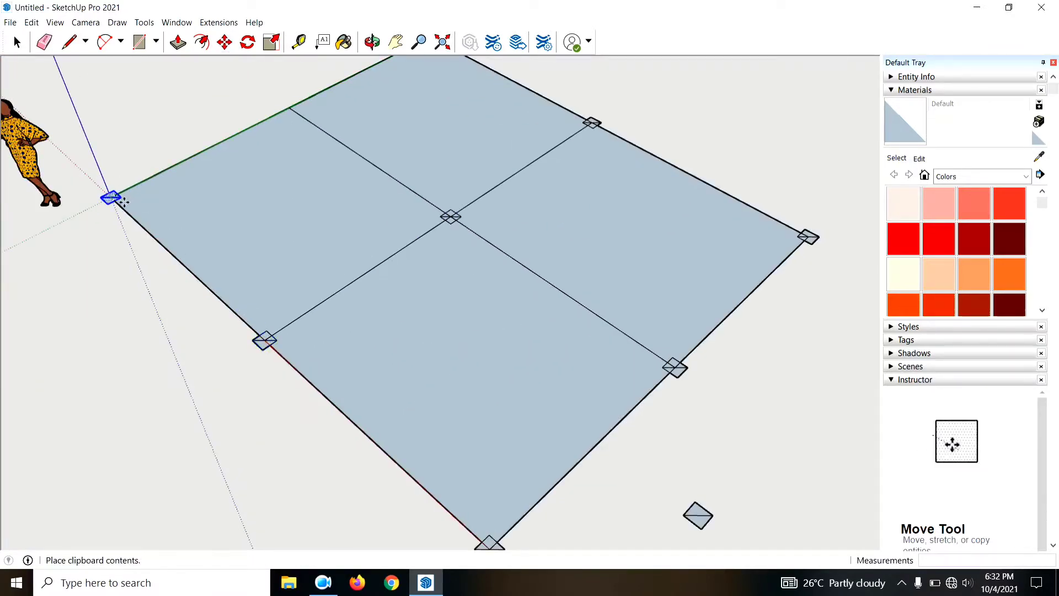
pyautogui.click(111, 197)
pyautogui.moveTo(170, 184); pyautogui.dragTo(362, 271, button='middle')
pyautogui.scroll(-2, 329, 156)
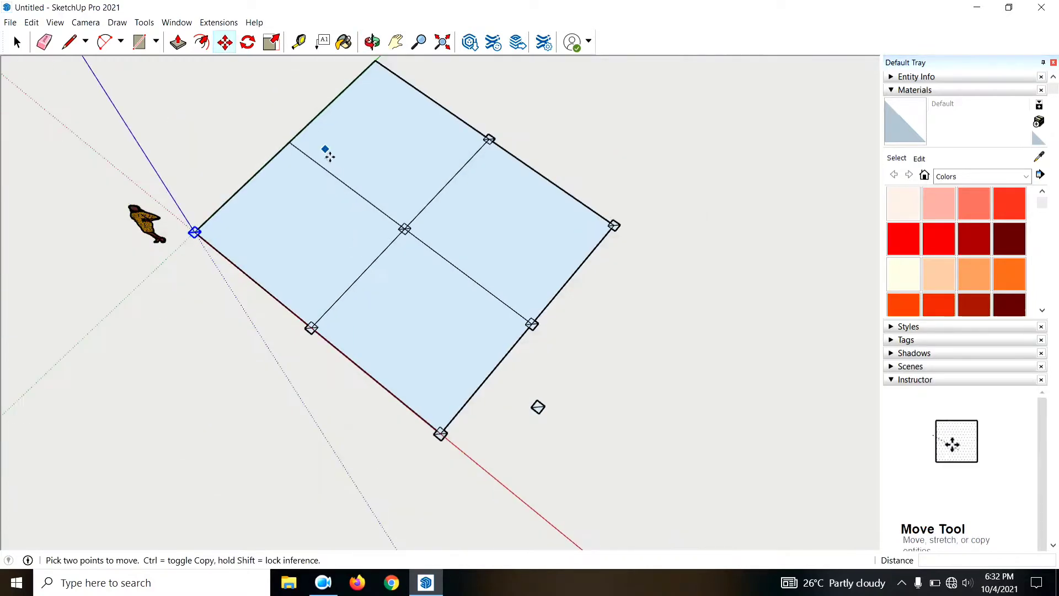
# Step: Place columns at the upper-left edge midpoint and the slab's top corner
pyautogui.click(290, 142)
pyautogui.hotkey('ctrl', 'v')
pyautogui.click(375, 61)
pyautogui.scroll(-1, 142, 178)
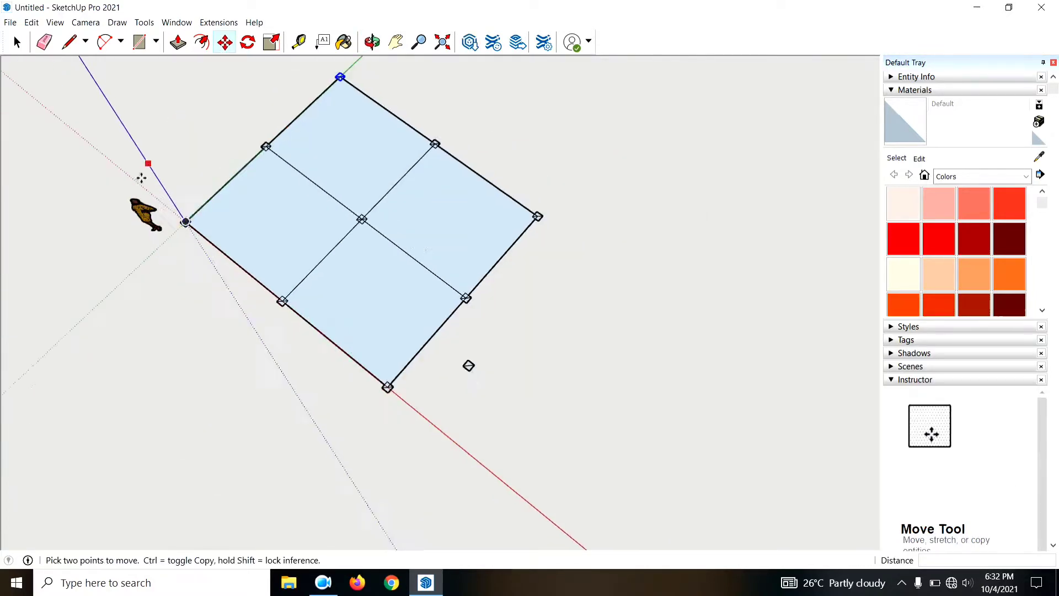
pyautogui.scroll(-1, 141, 178)
pyautogui.click(69, 42)
# Step: Draw a 3 m deep bay outline off the slab's right corner, closing it into a face
pyautogui.scroll(2, 446, 188)
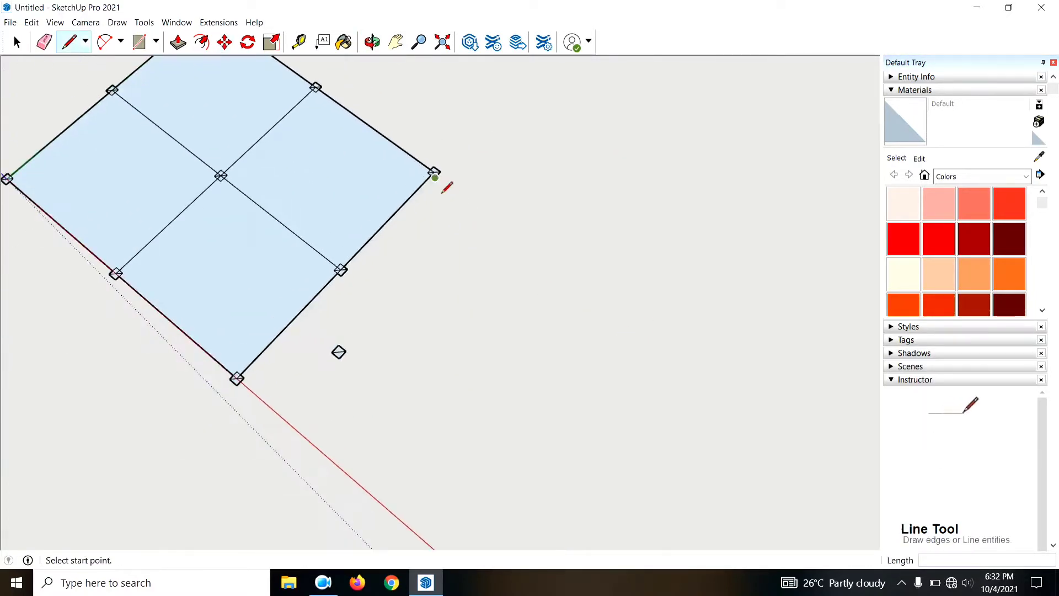
pyautogui.scroll(2, 446, 187)
pyautogui.click(435, 181)
pyautogui.write('1.5')
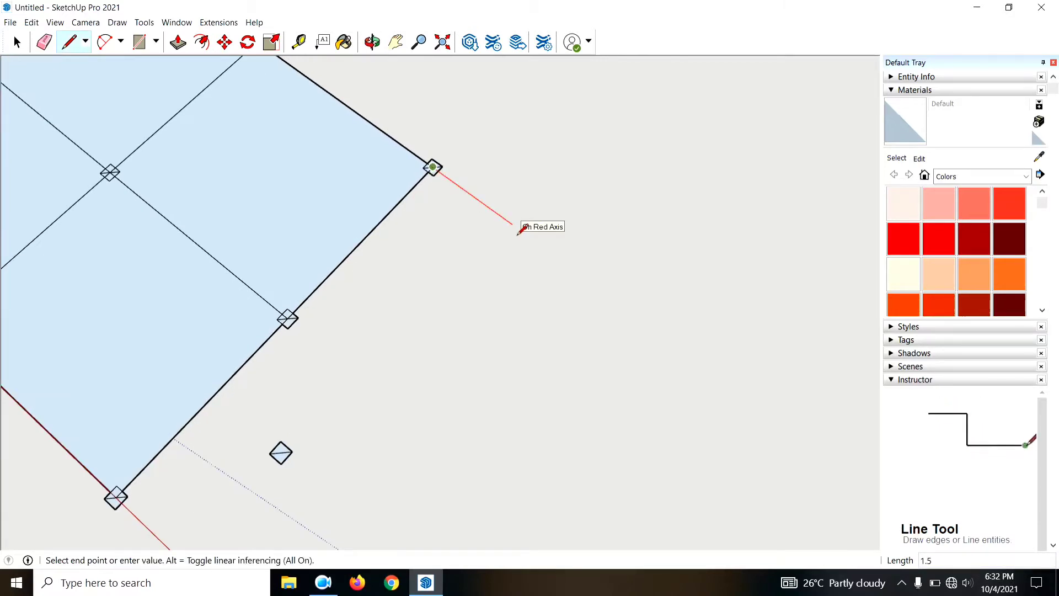
pyautogui.press('Return')
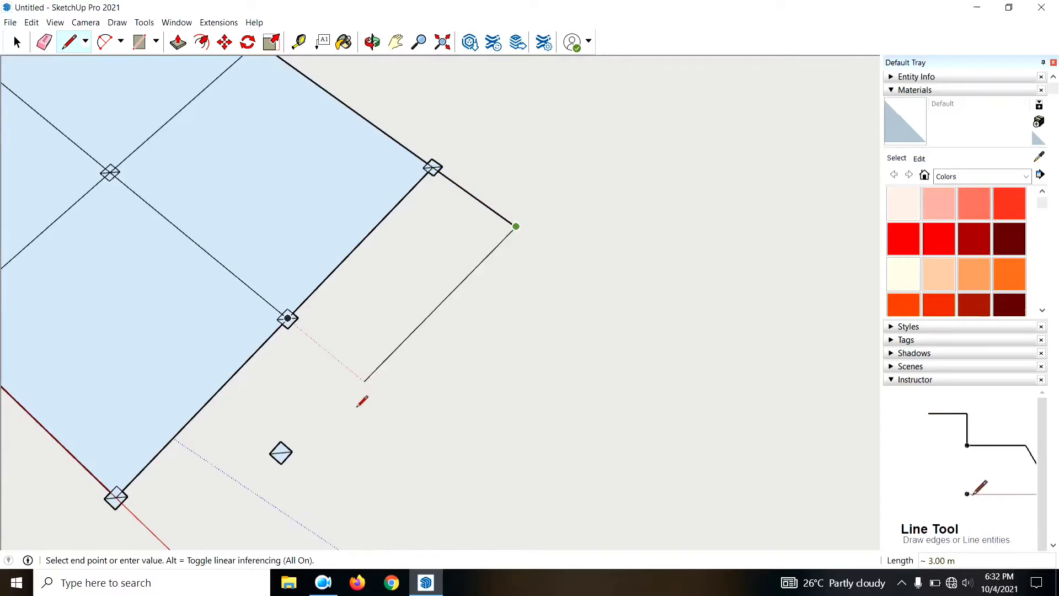
pyautogui.click(359, 402)
pyautogui.click(287, 318)
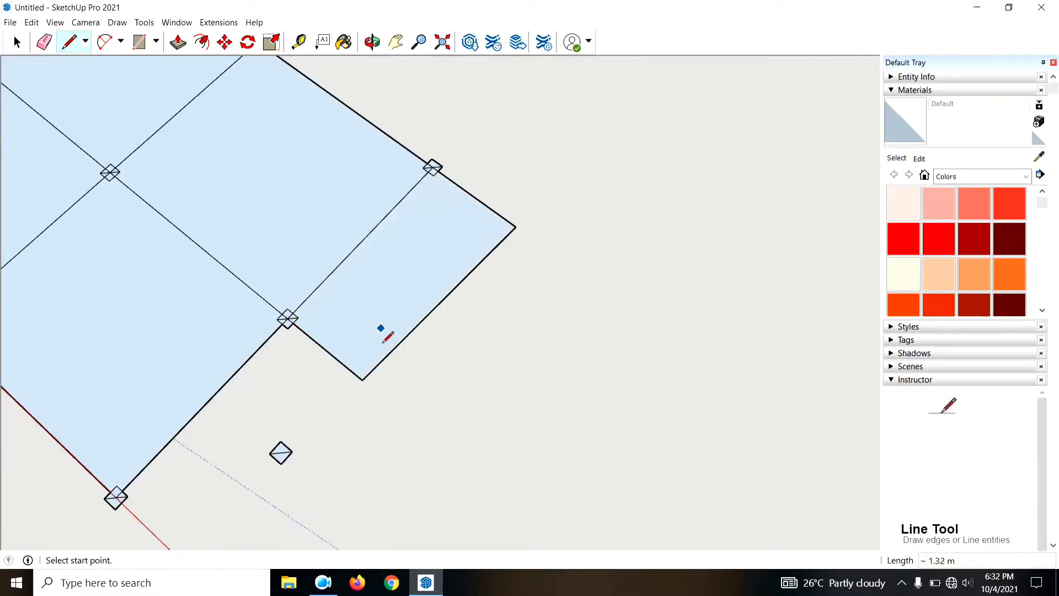
# Step: Paste column squares onto the new bay's two outer corners
pyautogui.hotkey('ctrl', 'v')
pyautogui.scroll(2, 378, 370)
pyautogui.scroll(2, 364, 380)
pyautogui.click(355, 391)
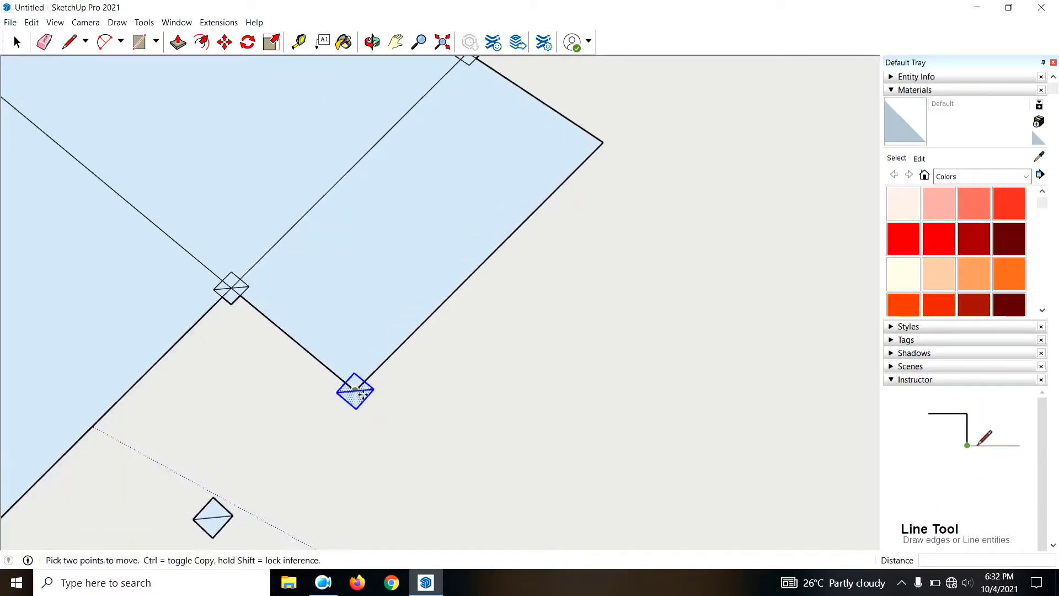
pyautogui.hotkey('ctrl', 'v')
pyautogui.click(603, 143)
pyautogui.scroll(-3, 653, 128)
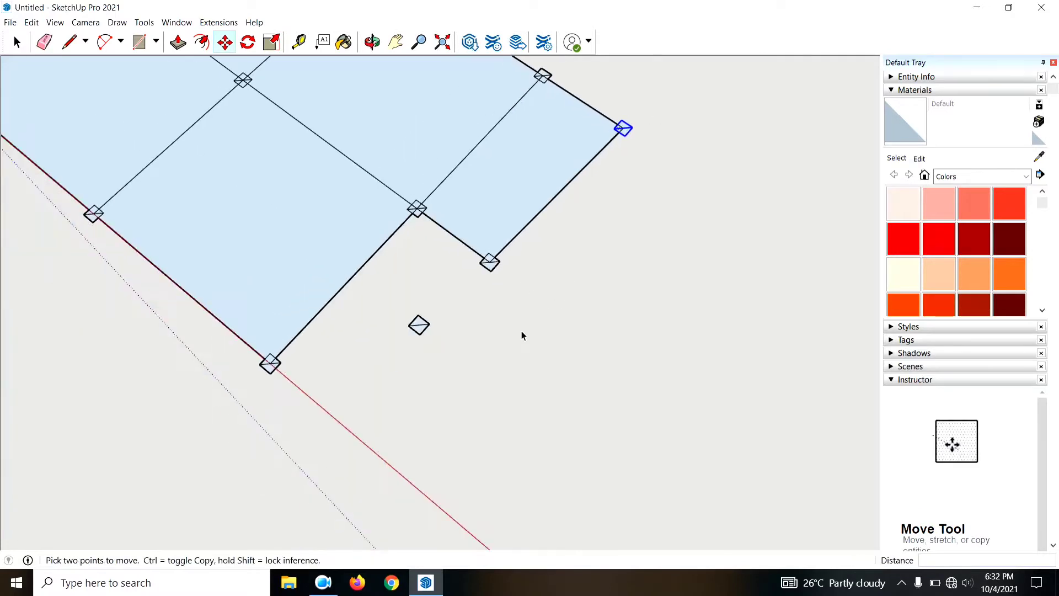
pyautogui.press('space')
pyautogui.moveTo(387, 306)
pyautogui.mouseDown(button='middle')
pyautogui.moveTo(499, 364)
pyautogui.moveTo(513, 325)
pyautogui.mouseUp(button='middle')
pyautogui.scroll(2, 471, 301)
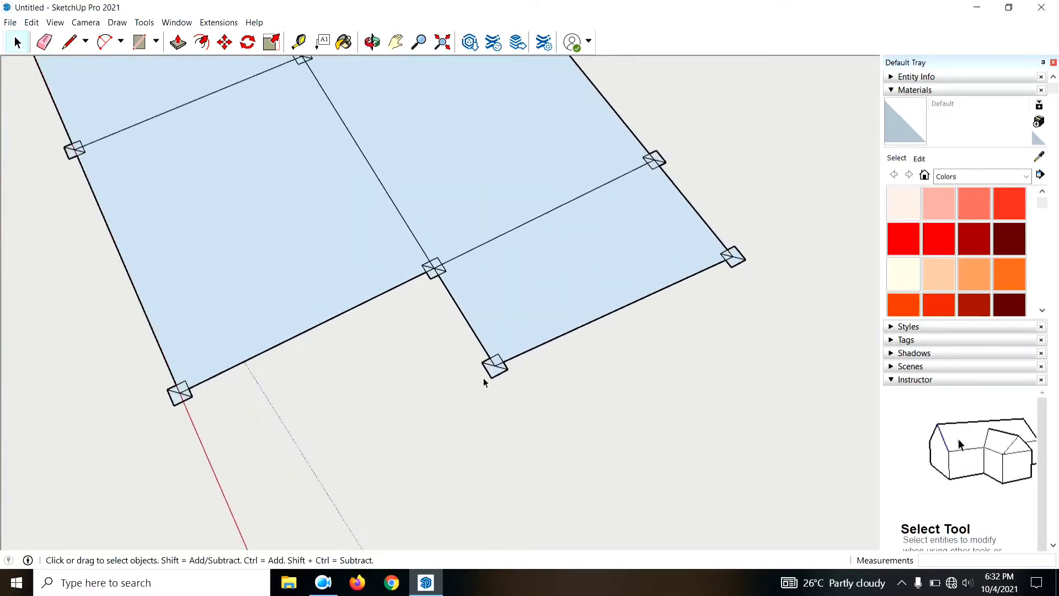
# Step: With the Eraser active, zoom and orbit in close around the origin-corner column
pyautogui.scroll(3, 484, 382)
pyautogui.press('e')
pyautogui.scroll(2, 531, 370)
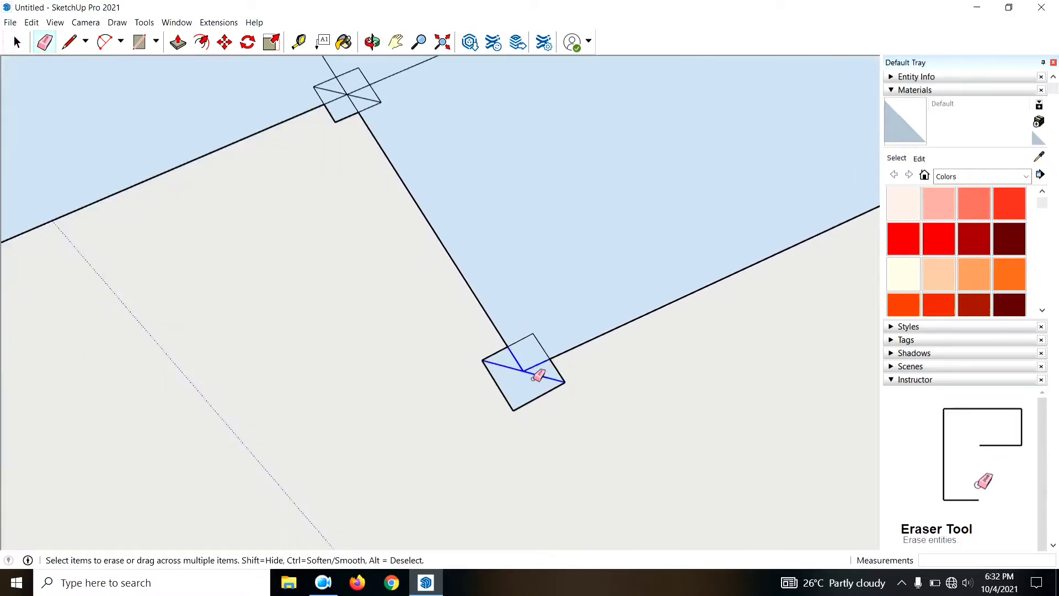
pyautogui.scroll(-3, 417, 431)
pyautogui.scroll(3, 856, 230)
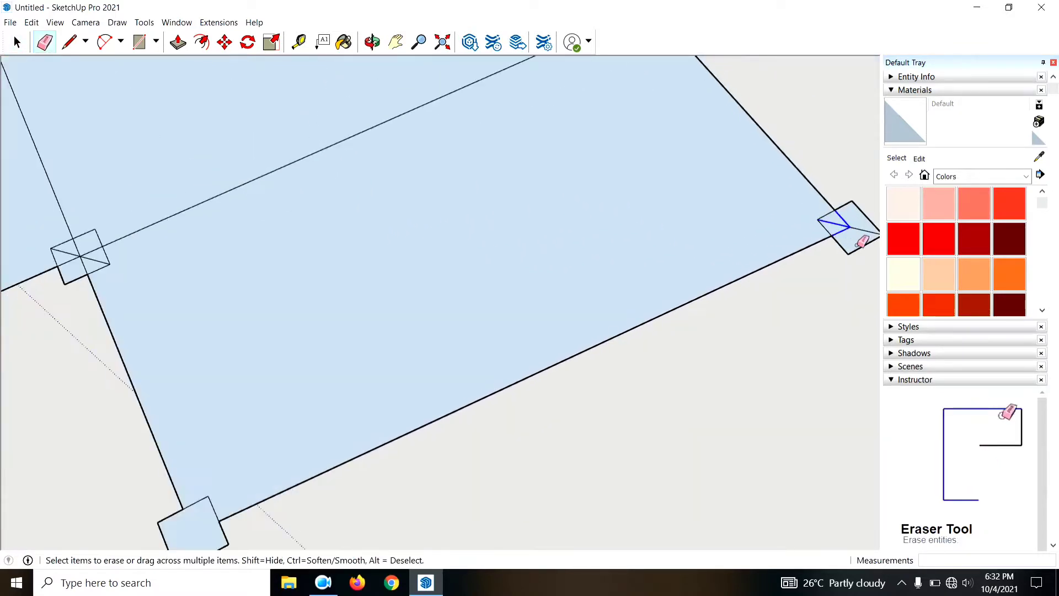
pyautogui.scroll(-2, 662, 258)
pyautogui.scroll(2, 593, 246)
pyautogui.scroll(2, 643, 346)
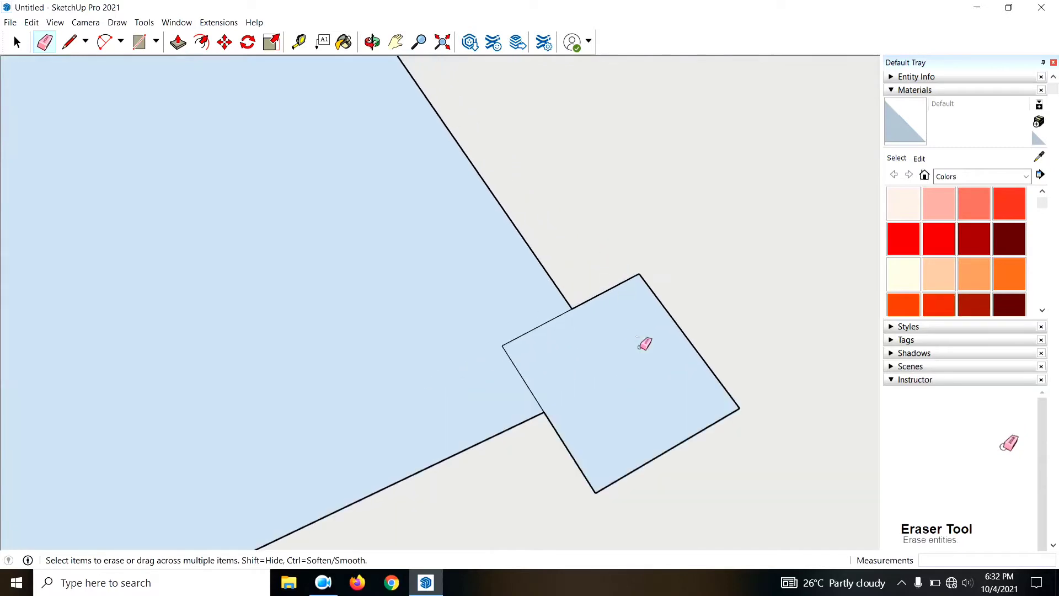
pyautogui.moveTo(643, 345)
pyautogui.mouseDown(button='middle')
pyautogui.moveTo(642, 440)
pyautogui.moveTo(577, 504)
pyautogui.moveTo(591, 501)
pyautogui.mouseUp(button='middle')
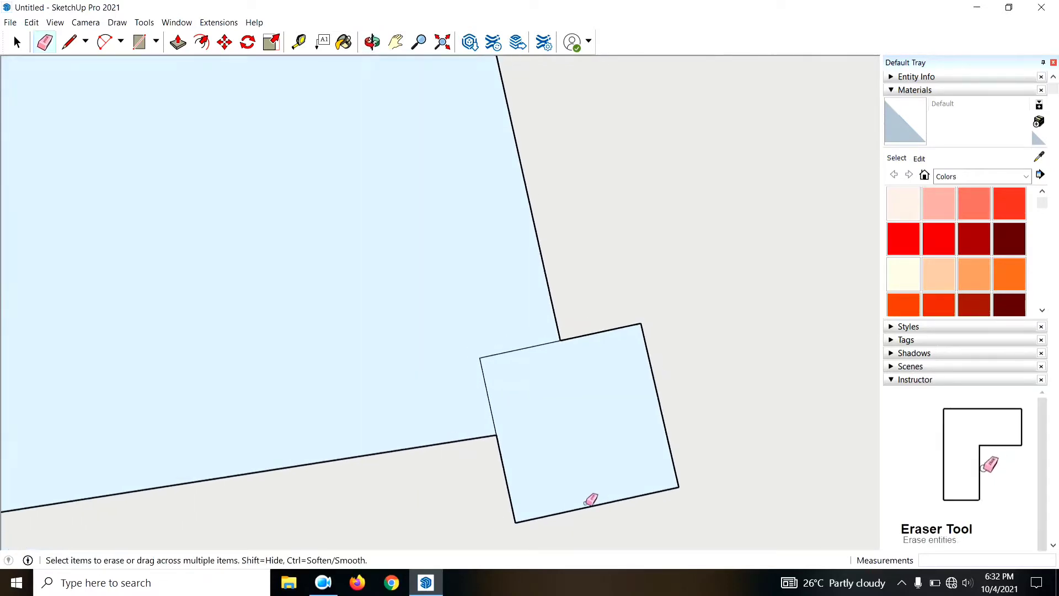
pyautogui.scroll(3, 591, 409)
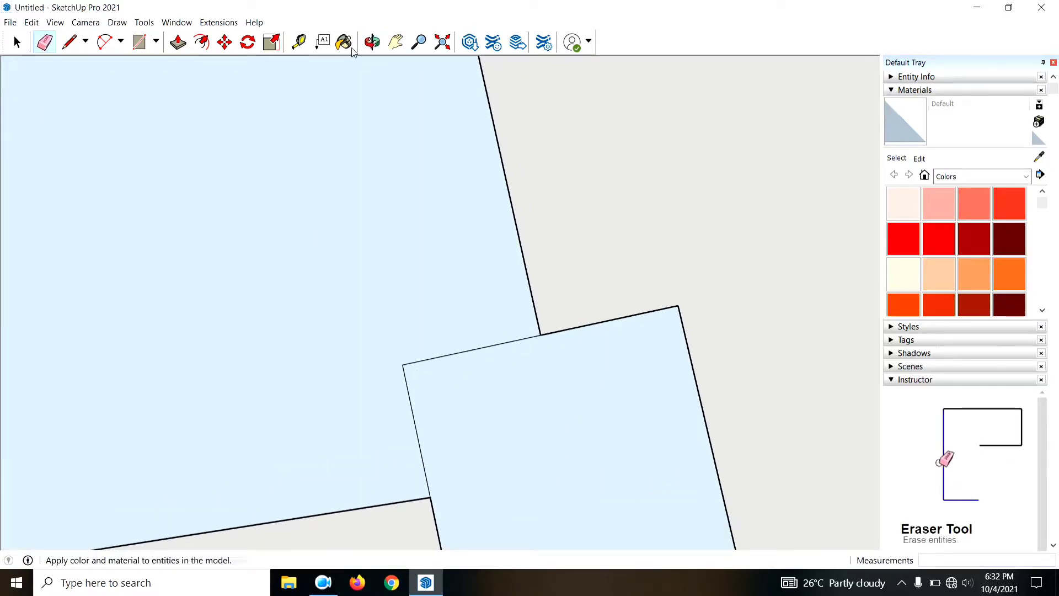
# Step: Measure from the corner column's corner with the Tape Measure, then cancel
pyautogui.click(299, 42)
pyautogui.click(410, 366)
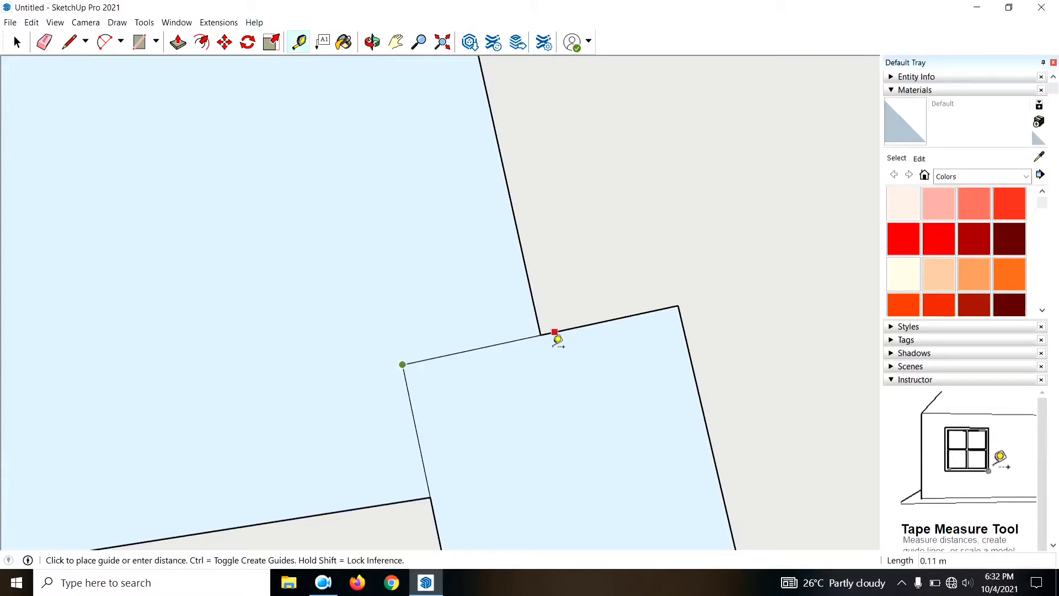
pyautogui.scroll(-3, 419, 370)
pyautogui.scroll(-2, 541, 425)
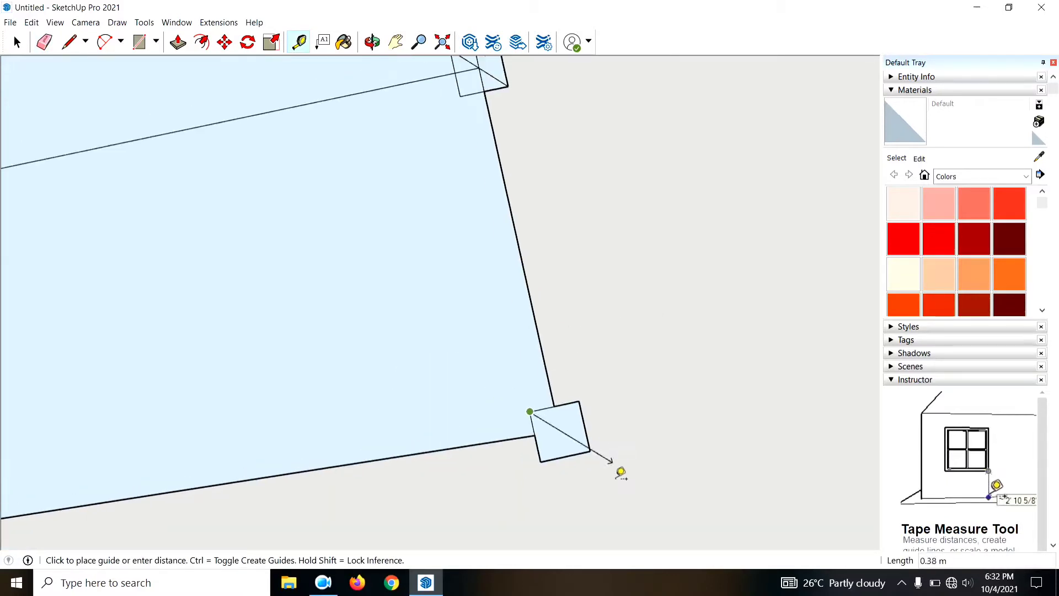
pyautogui.press('Escape')
pyautogui.scroll(-1, 606, 442)
# Step: Erase the diagonals inside the left corner and upper-right corner columns
pyautogui.press('e')
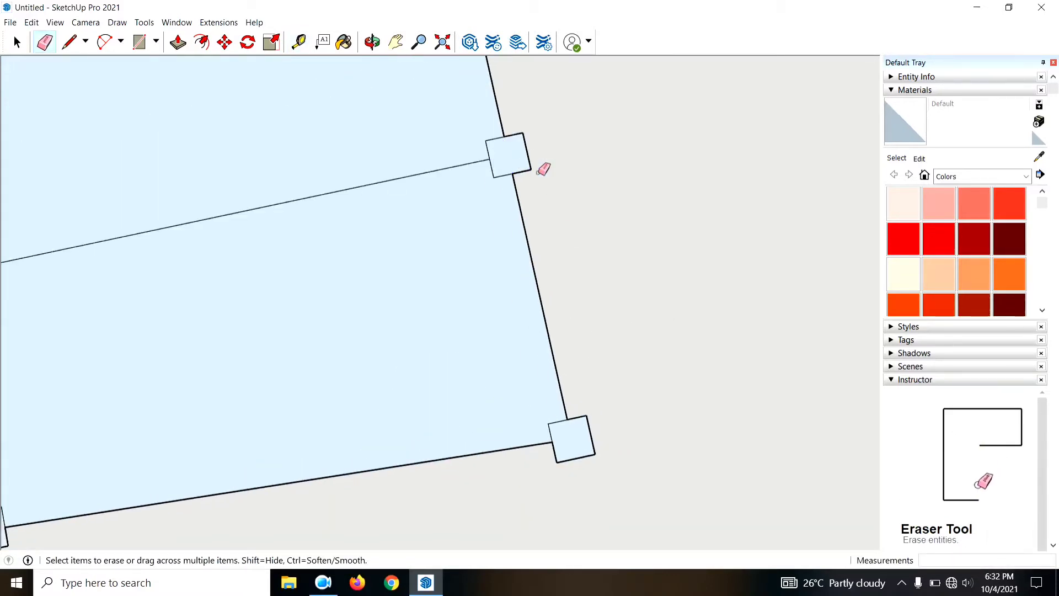
pyautogui.scroll(-2, 231, 267)
pyautogui.scroll(3, 263, 262)
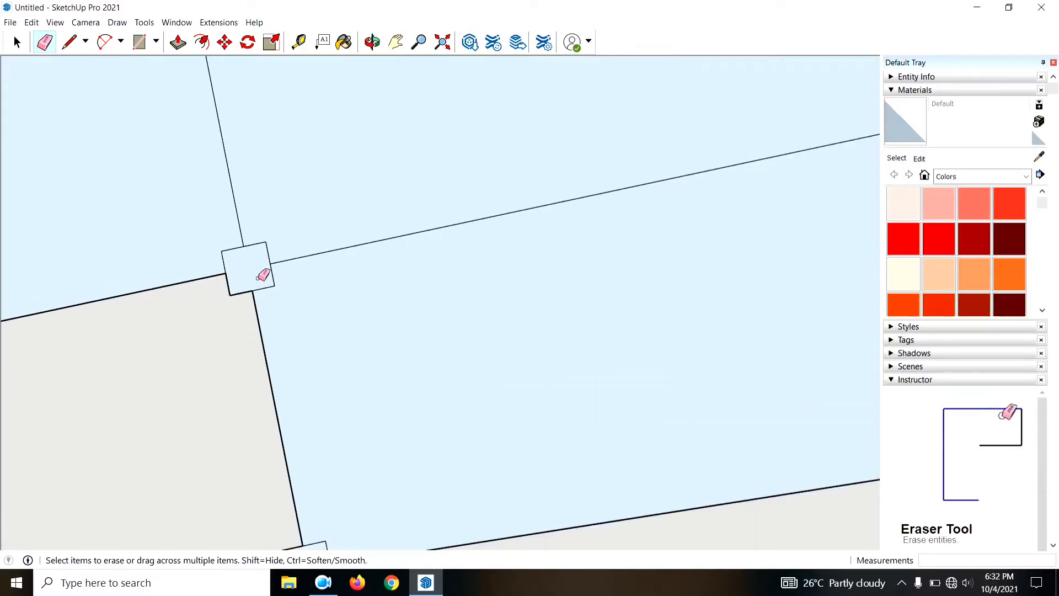
pyautogui.scroll(-2, 609, 274)
pyautogui.scroll(1, 80, 348)
pyautogui.scroll(2, 84, 352)
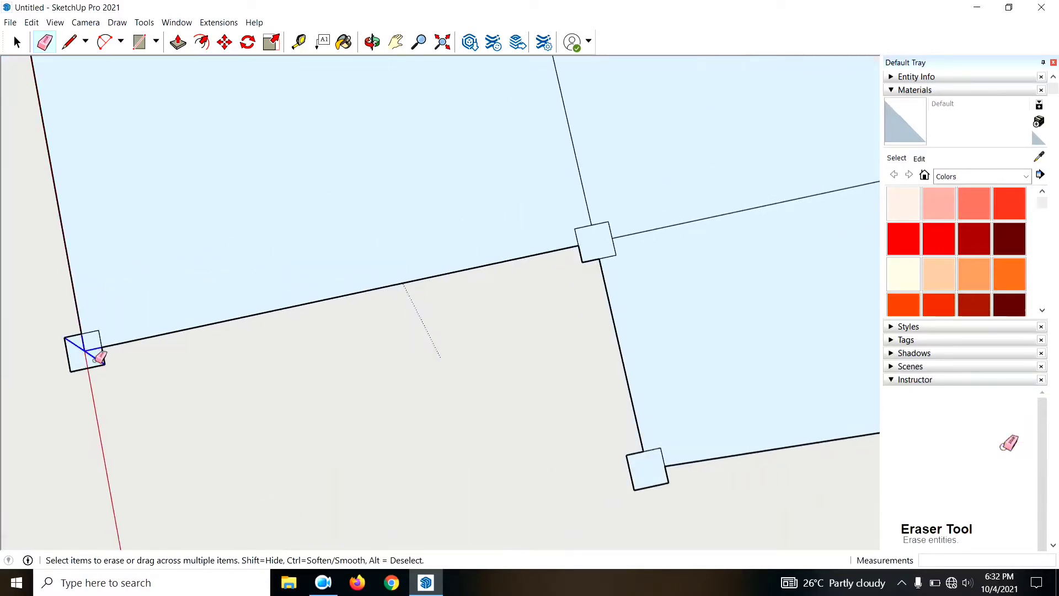
pyautogui.scroll(-2, 90, 170)
pyautogui.scroll(-2, 397, 255)
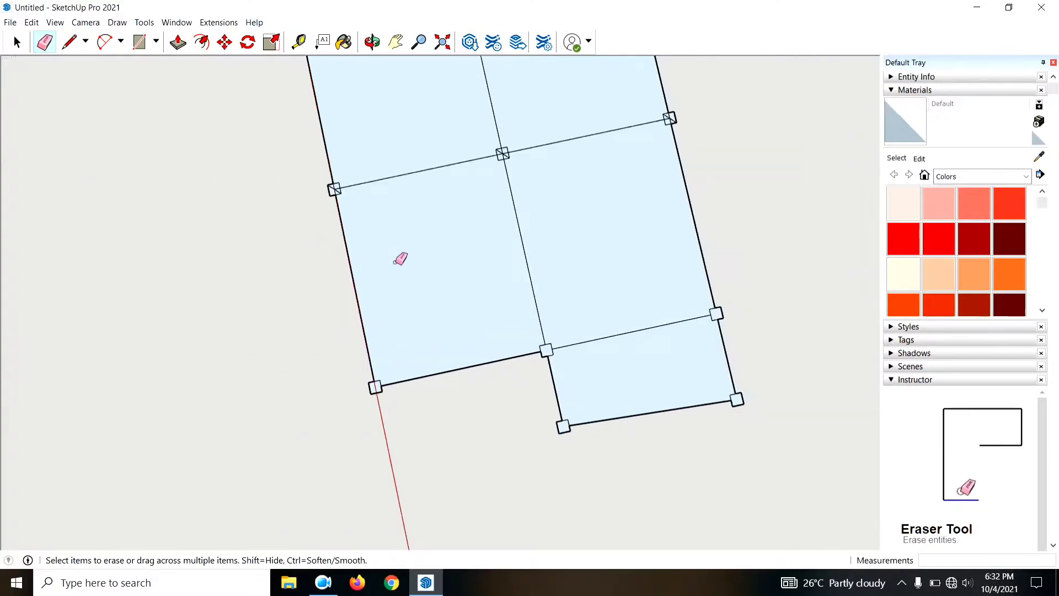
pyautogui.scroll(2, 293, 177)
pyautogui.scroll(2, 331, 193)
pyautogui.click(340, 197)
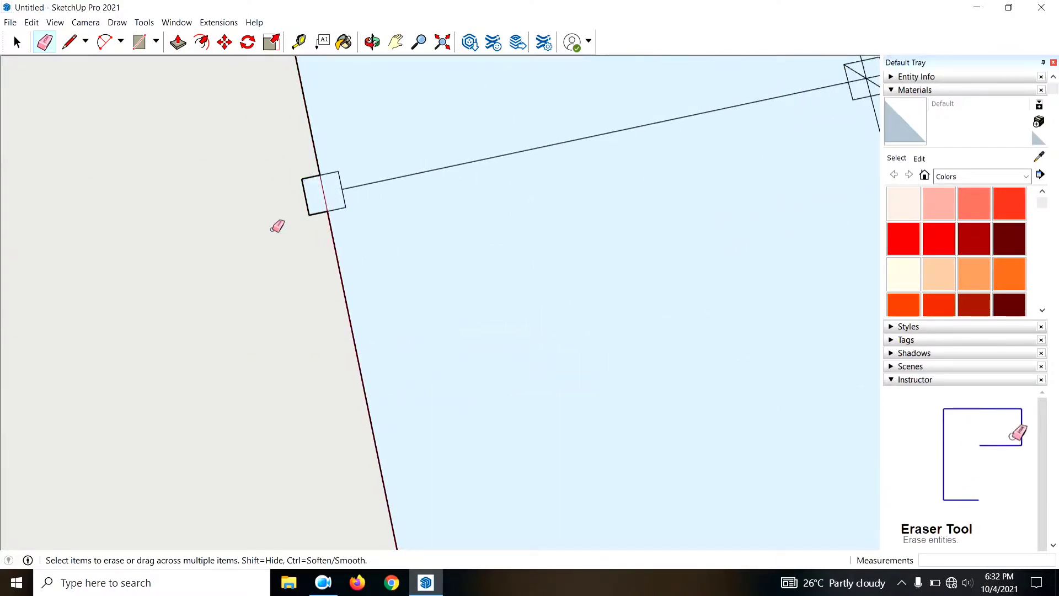
pyautogui.scroll(-2, 248, 259)
pyautogui.scroll(2, 607, 160)
pyautogui.click(627, 181)
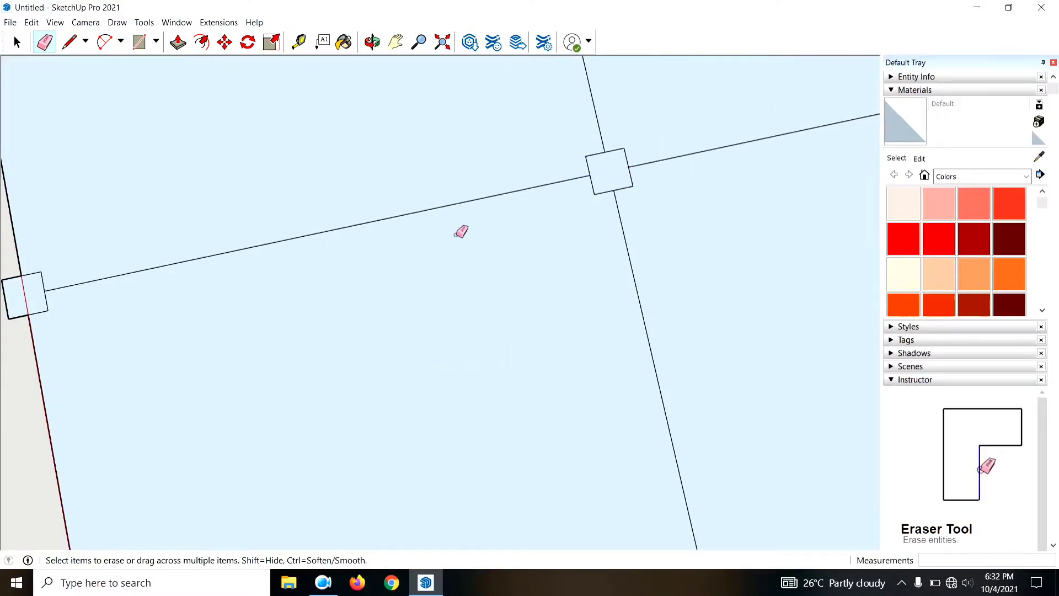
pyautogui.scroll(-2, 650, 171)
pyautogui.scroll(2, 669, 176)
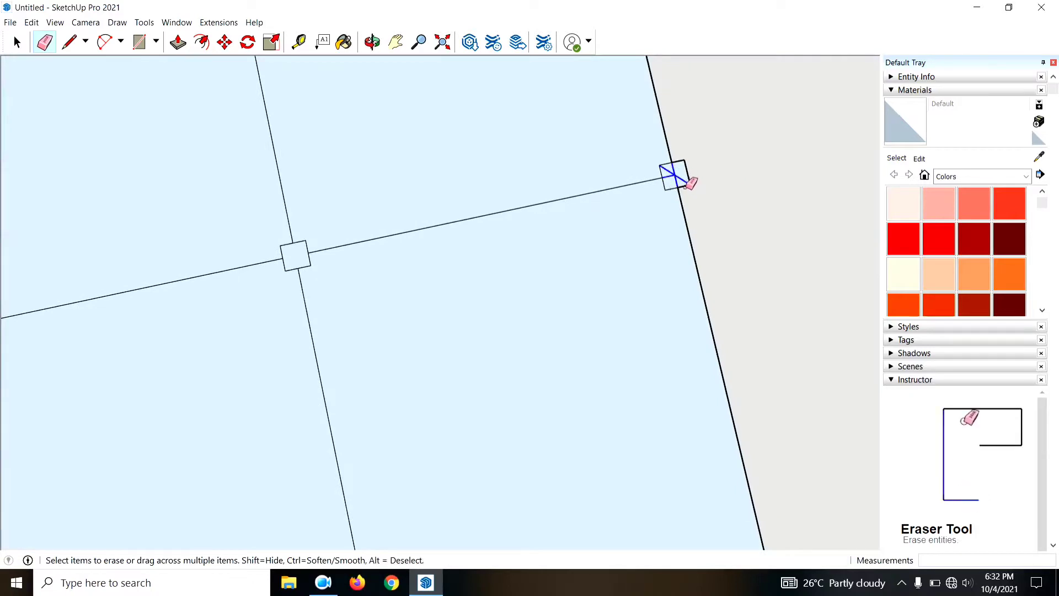
# Step: Erase the diagonals in four more columns, including the top-middle and top-left corner ones
pyautogui.click(687, 185)
pyautogui.scroll(-2, 626, 337)
pyautogui.scroll(-1, 607, 310)
pyautogui.scroll(2, 591, 149)
pyautogui.scroll(2, 616, 162)
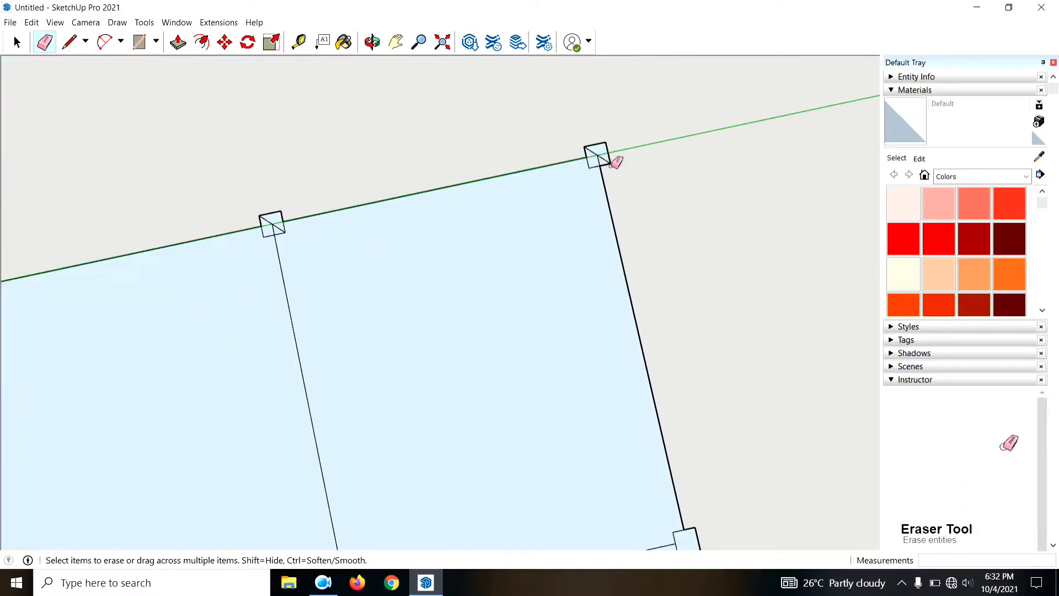
pyautogui.click(601, 164)
pyautogui.scroll(-2, 604, 160)
pyautogui.scroll(2, 359, 198)
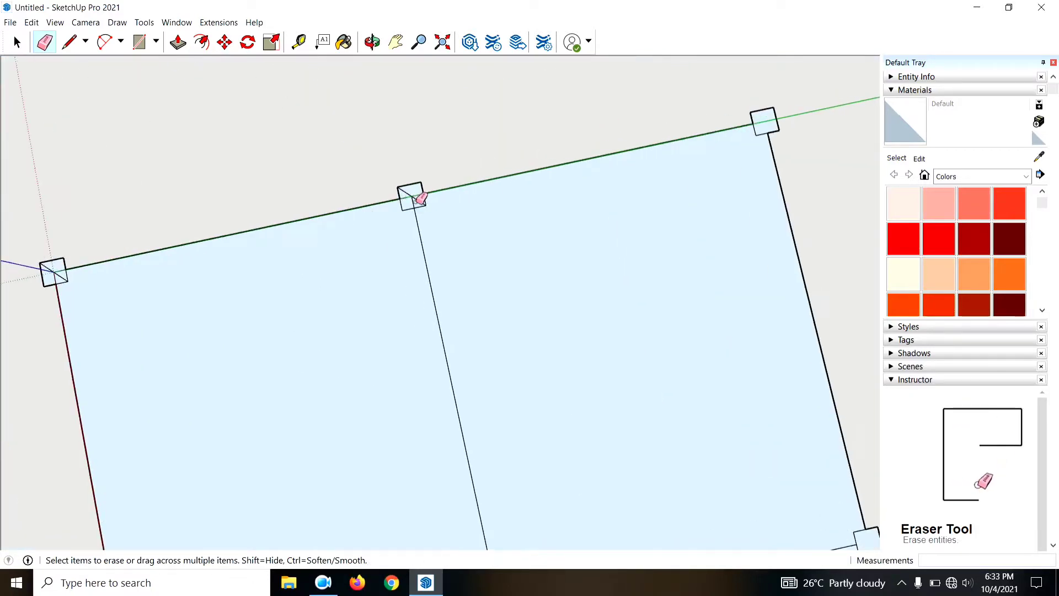
pyautogui.click(424, 207)
pyautogui.scroll(-2, 560, 160)
pyautogui.scroll(2, 240, 231)
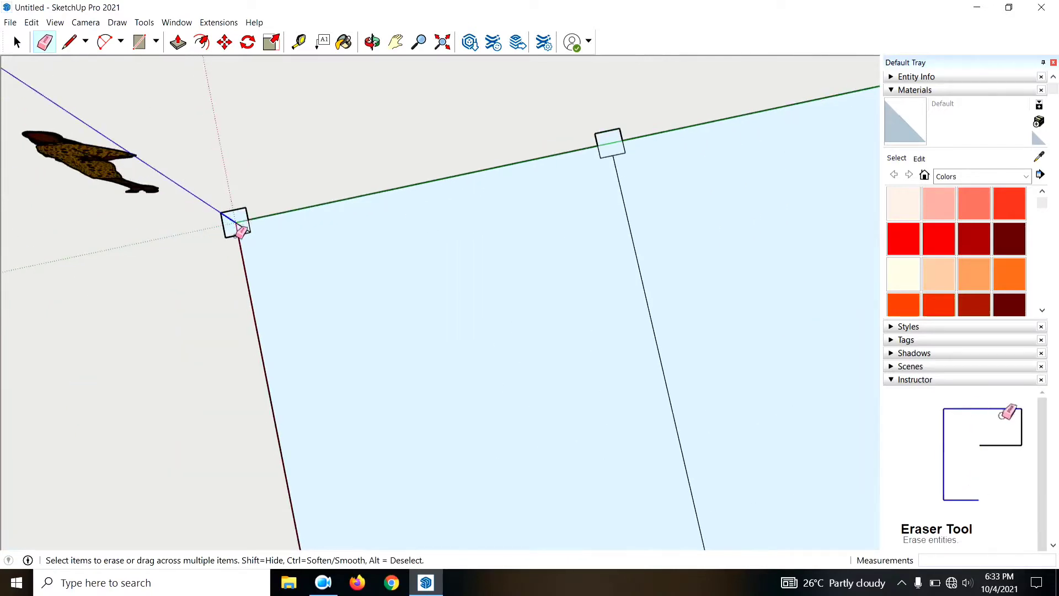
pyautogui.click(242, 226)
pyautogui.scroll(-2, 342, 113)
pyautogui.scroll(-2, 267, 314)
pyautogui.moveTo(267, 314)
pyautogui.mouseDown(button='middle')
pyautogui.moveTo(498, 151)
pyautogui.moveTo(262, 353)
pyautogui.mouseUp(button='middle')
pyautogui.scroll(3, 264, 331)
pyautogui.scroll(3, 293, 329)
pyautogui.scroll(1, 283, 307)
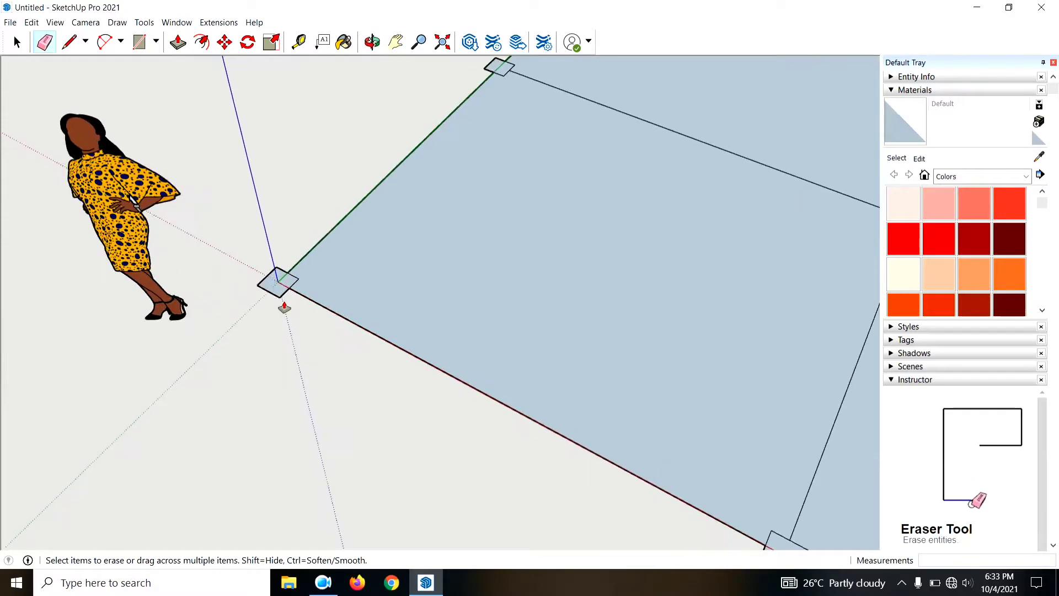
# Step: Pull the first corner footprint up into a 3 m column
pyautogui.press('p')
pyautogui.scroll(2, 292, 290)
pyautogui.click(284, 290)
pyautogui.write('3')
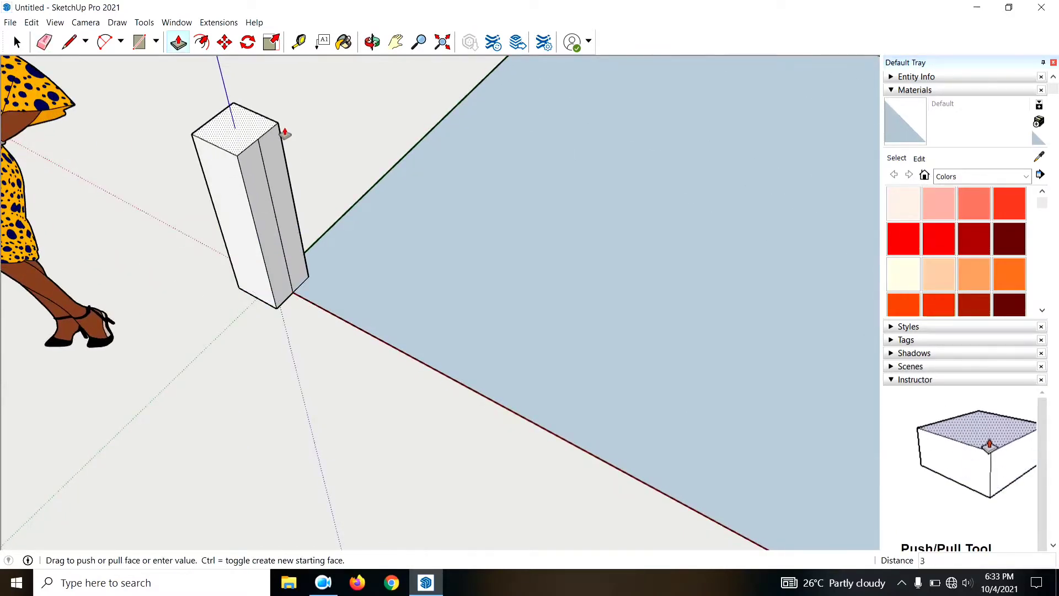
pyautogui.press('Return')
# Step: Raise the next two footprints into columns matching the 3 m height
pyautogui.scroll(-5, 425, 293)
pyautogui.scroll(-2, 504, 374)
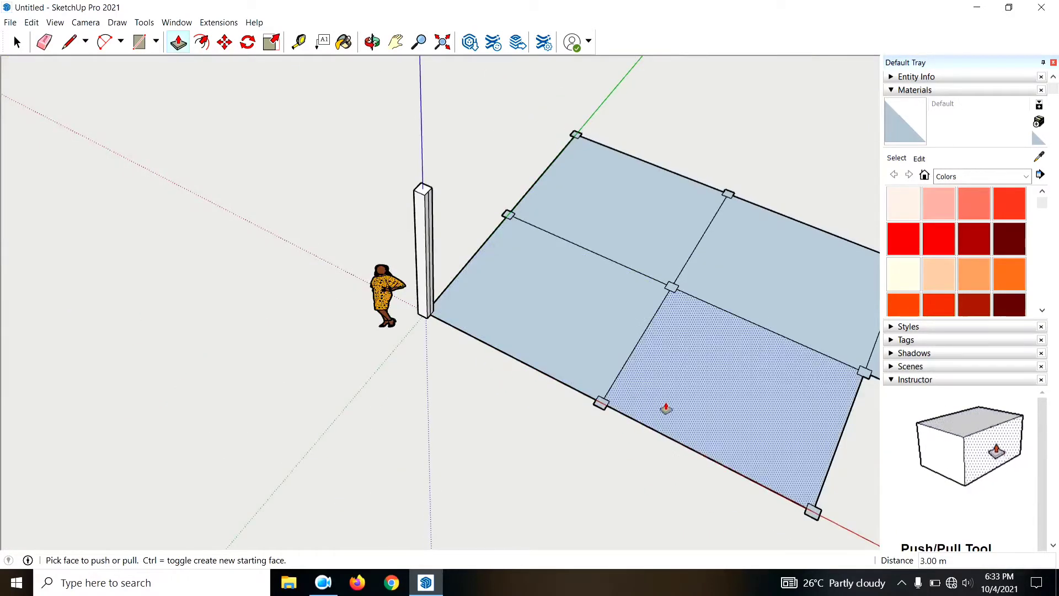
pyautogui.scroll(3, 602, 409)
pyautogui.scroll(-2, 559, 400)
pyautogui.scroll(2, 579, 414)
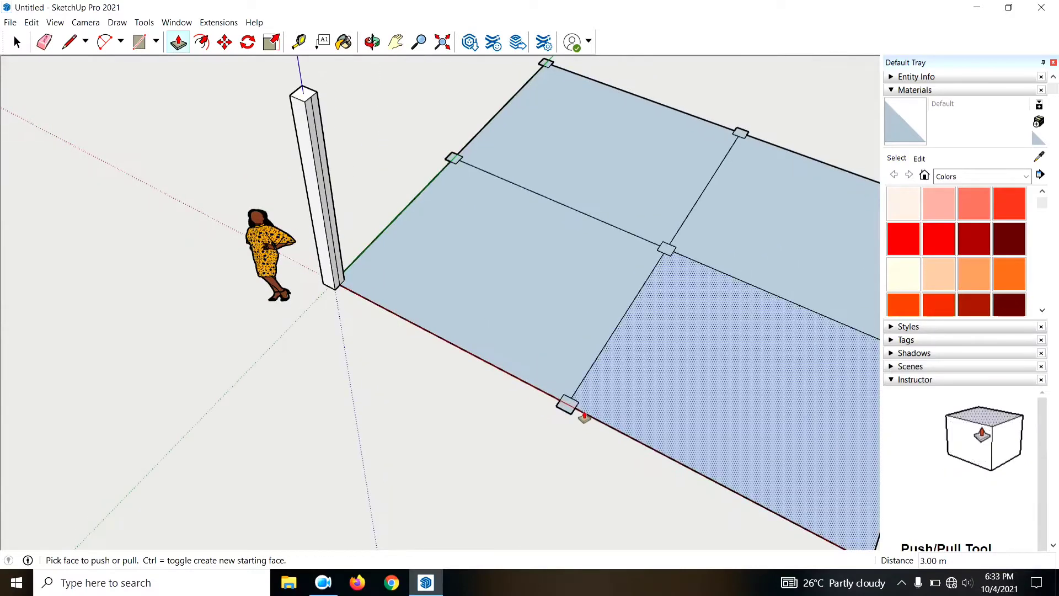
pyautogui.click(575, 410)
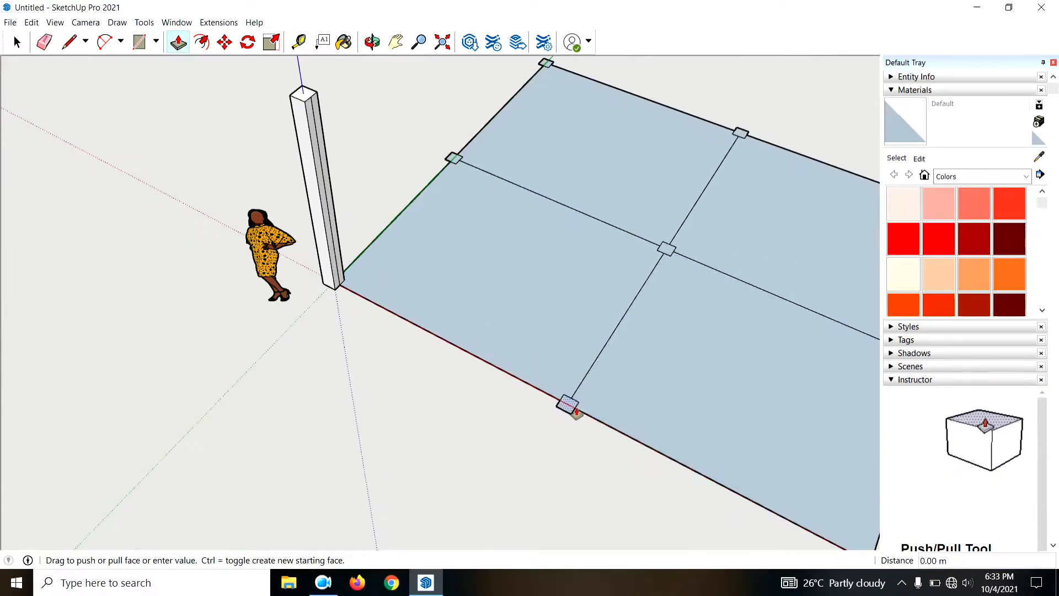
pyautogui.click(314, 108)
pyautogui.scroll(-2, 217, 118)
pyautogui.scroll(2, 607, 359)
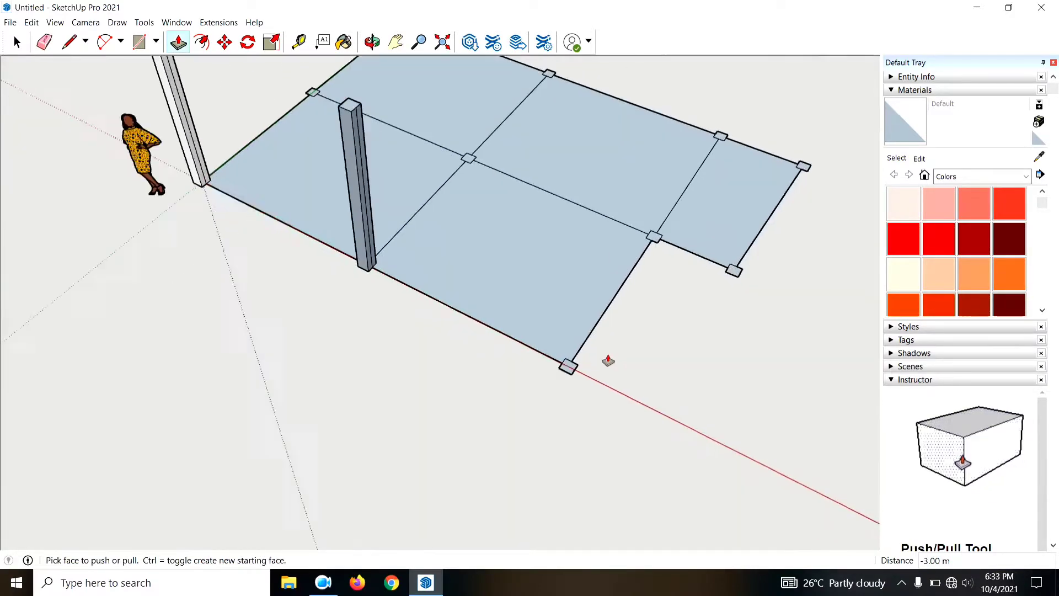
pyautogui.scroll(1, 572, 372)
pyautogui.click(572, 372)
pyautogui.click(325, 89)
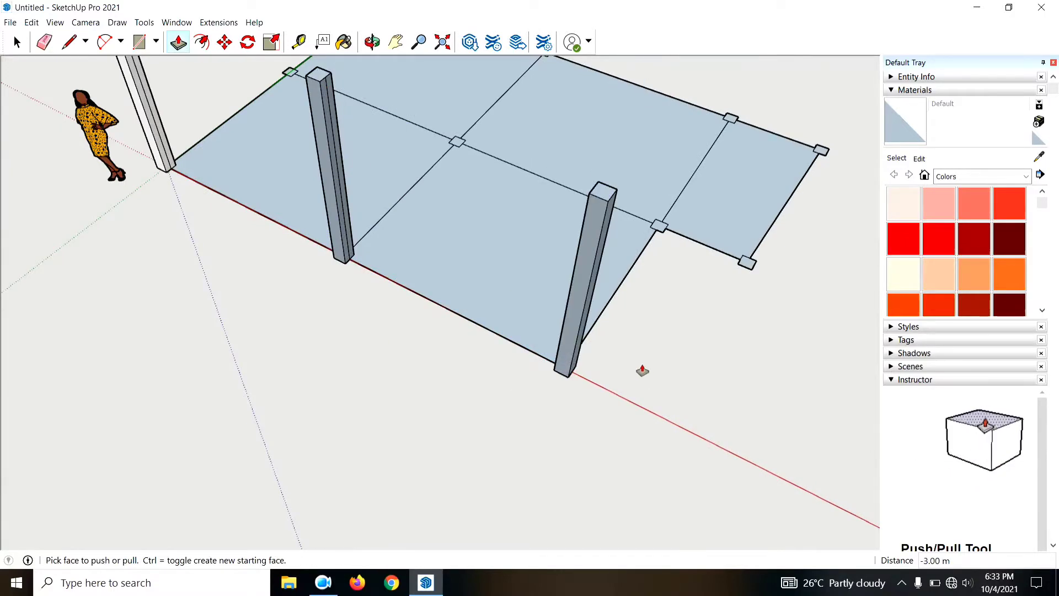
# Step: Raise three more columns, including the centre one, to the same 3 m height
pyautogui.scroll(2, 643, 371)
pyautogui.click(685, 338)
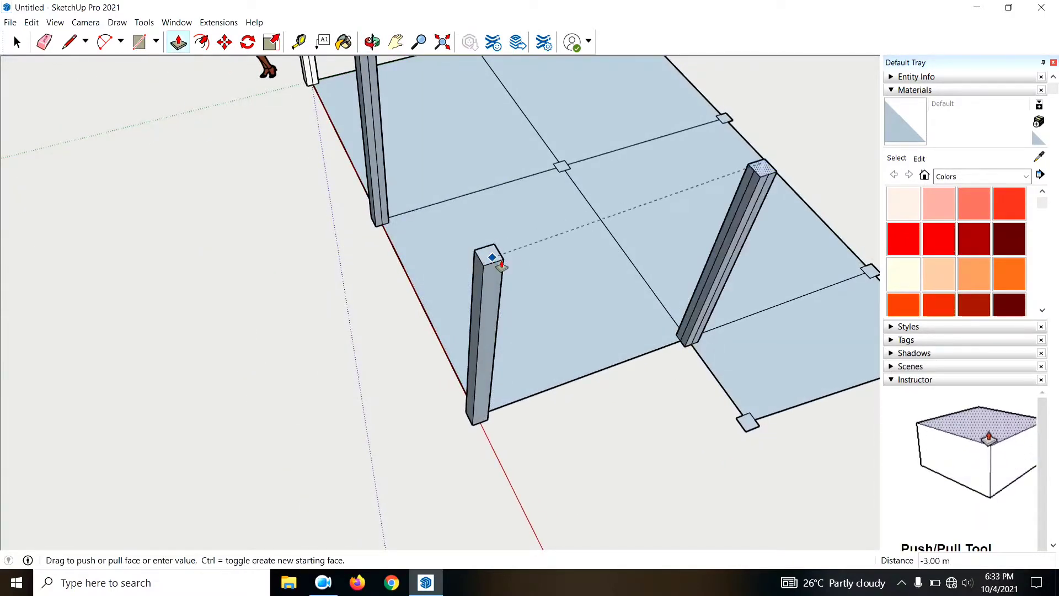
pyautogui.click(501, 265)
pyautogui.click(563, 167)
pyautogui.click(761, 168)
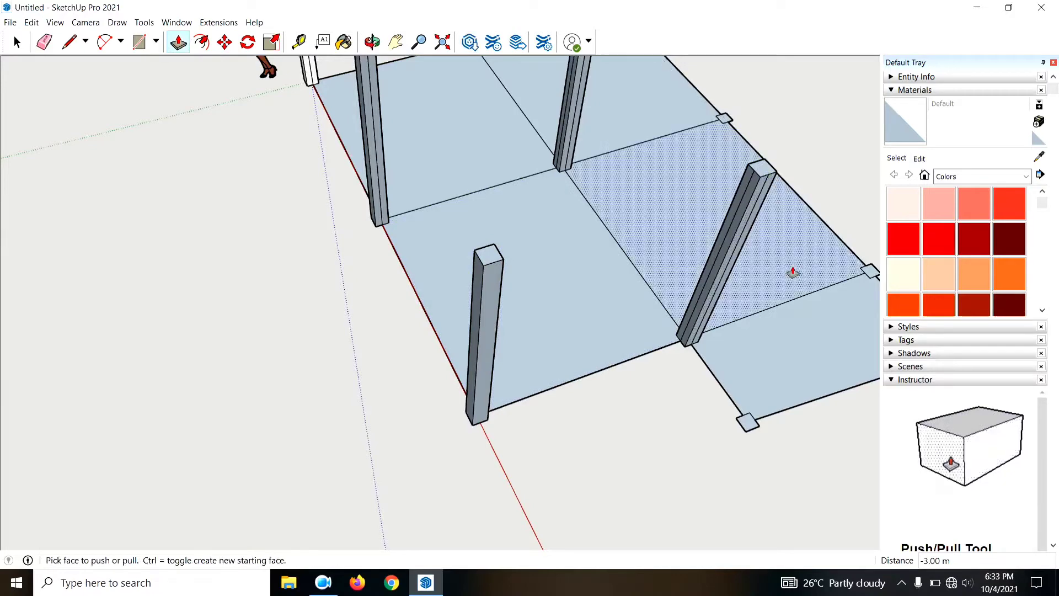
pyautogui.click(747, 422)
pyautogui.click(474, 236)
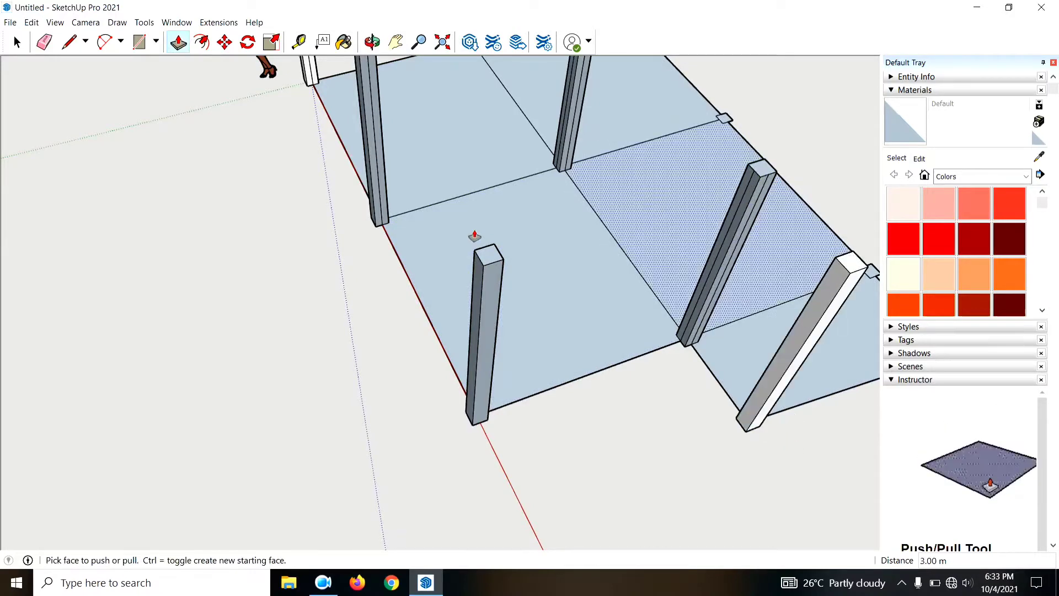
# Step: Raise two more footprints around the far side of the slab into 3 m columns
pyautogui.scroll(-3, 475, 236)
pyautogui.moveTo(626, 295); pyautogui.dragTo(668, 421, button='middle')
pyautogui.click(662, 476)
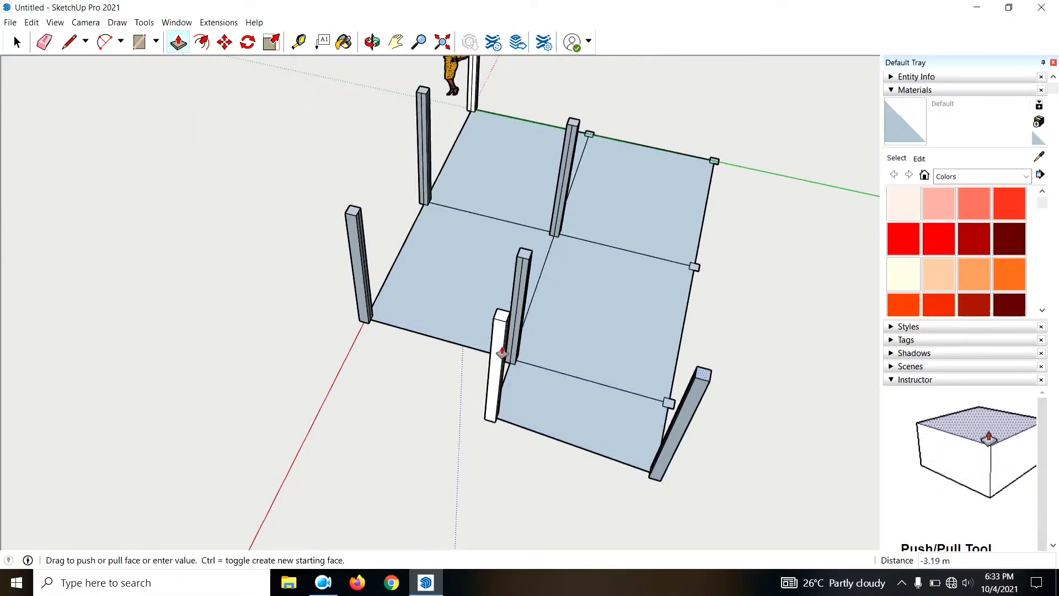
pyautogui.write('3')
pyautogui.press('Return')
pyautogui.moveTo(638, 374); pyautogui.dragTo(492, 488, button='middle')
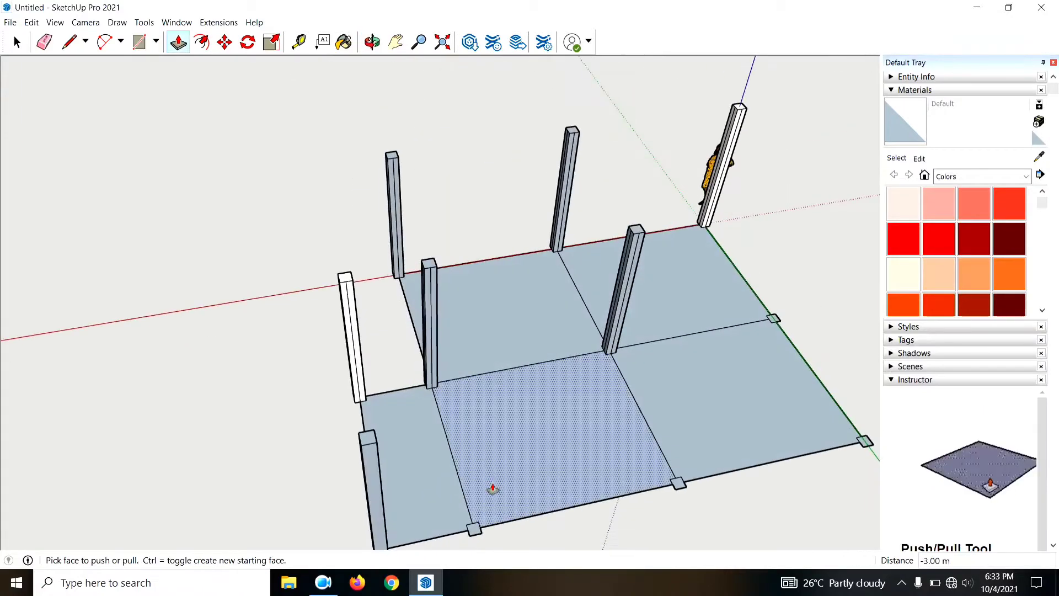
pyautogui.click(474, 529)
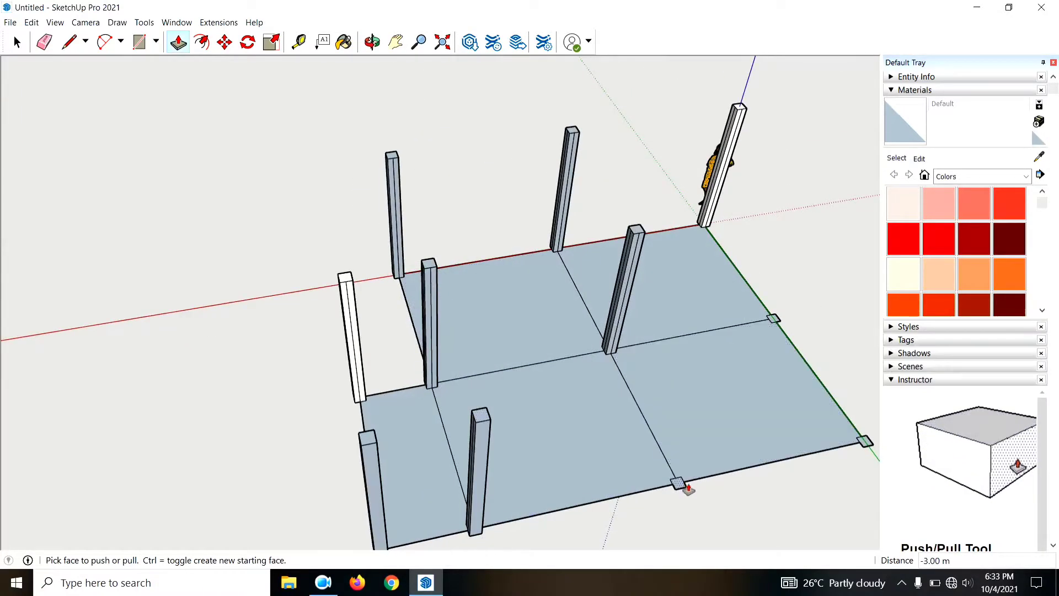
pyautogui.write('3')
pyautogui.press('Return')
# Step: Raise the remaining edge footprint into a 3 m pillar
pyautogui.moveTo(695, 343)
pyautogui.mouseDown(button='middle')
pyautogui.moveTo(408, 236)
pyautogui.moveTo(740, 444)
pyautogui.mouseUp(button='middle')
pyautogui.scroll(3, 680, 445)
pyautogui.click(598, 433)
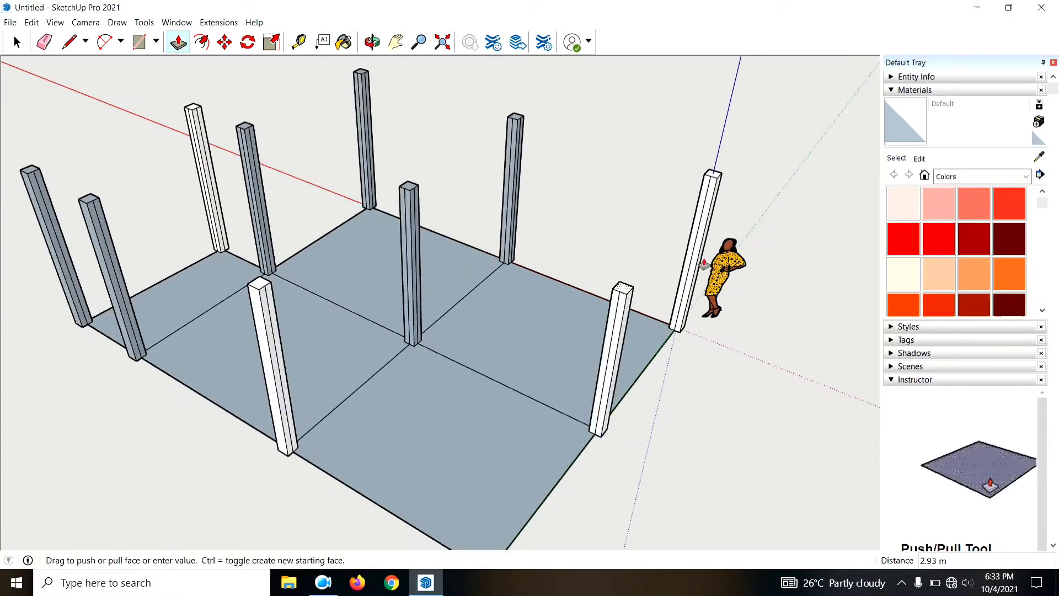
pyautogui.click(718, 187)
# Step: Inspect the finished pillars and start pushing a floor bay down for slab thickness
pyautogui.moveTo(712, 177)
pyautogui.mouseDown(button='middle')
pyautogui.moveTo(551, 508)
pyautogui.moveTo(555, 468)
pyautogui.mouseUp(button='middle')
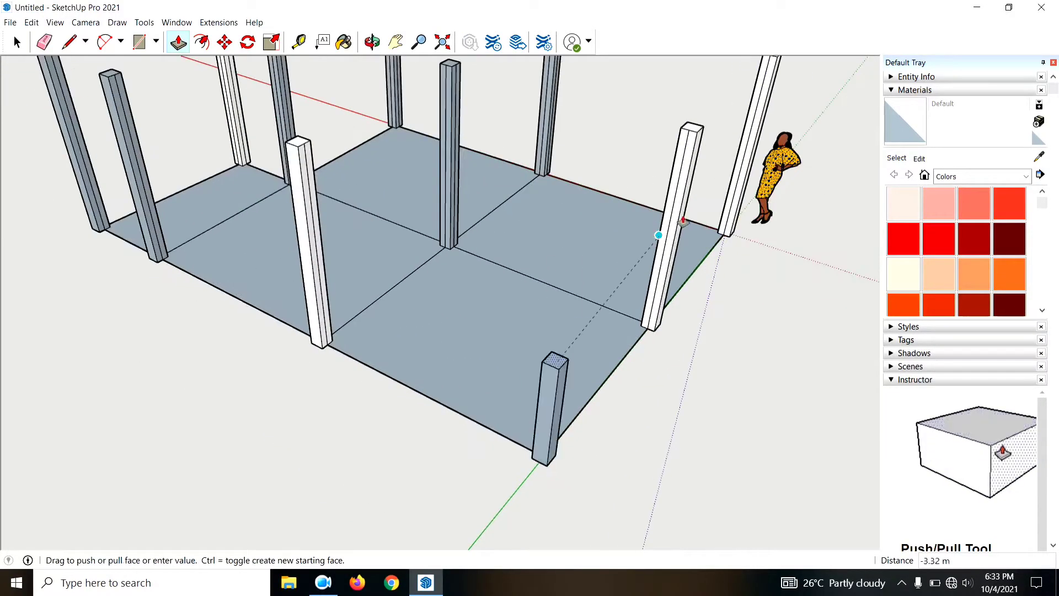
pyautogui.scroll(-3, 652, 324)
pyautogui.moveTo(652, 324)
pyautogui.mouseDown(button='middle')
pyautogui.moveTo(773, 440)
pyautogui.moveTo(565, 386)
pyautogui.moveTo(400, 224)
pyautogui.moveTo(294, 204)
pyautogui.mouseUp(button='middle')
pyautogui.scroll(3, 337, 182)
pyautogui.scroll(2, 353, 219)
pyautogui.scroll(-3, 503, 281)
pyautogui.moveTo(503, 281)
pyautogui.mouseDown(button='middle')
pyautogui.moveTo(345, 189)
pyautogui.moveTo(483, 261)
pyautogui.mouseUp(button='middle')
pyautogui.scroll(4, 371, 205)
pyautogui.scroll(-3, 496, 287)
pyautogui.scroll(-3, 459, 165)
pyautogui.moveTo(458, 165)
pyautogui.mouseDown(button='middle')
pyautogui.moveTo(775, 166)
pyautogui.moveTo(745, 275)
pyautogui.moveTo(604, 223)
pyautogui.mouseUp(button='middle')
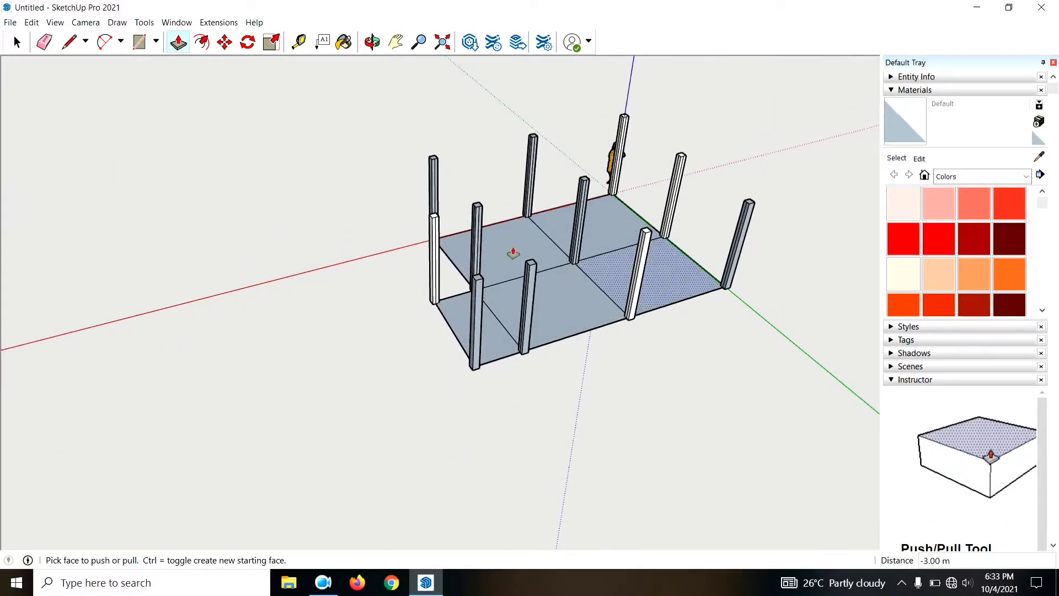
pyautogui.moveTo(513, 253)
pyautogui.mouseDown(button='middle')
pyautogui.moveTo(733, 229)
pyautogui.moveTo(421, 270)
pyautogui.mouseUp(button='middle')
pyautogui.scroll(3, 421, 270)
pyautogui.scroll(3, 390, 303)
pyautogui.moveTo(377, 303)
pyautogui.mouseDown()
pyautogui.moveTo(377, 274)
pyautogui.moveTo(396, 248)
pyautogui.mouseUp()
# Step: Set the first floor bays to a 0.30 m slab thickness
pyautogui.press('Return')
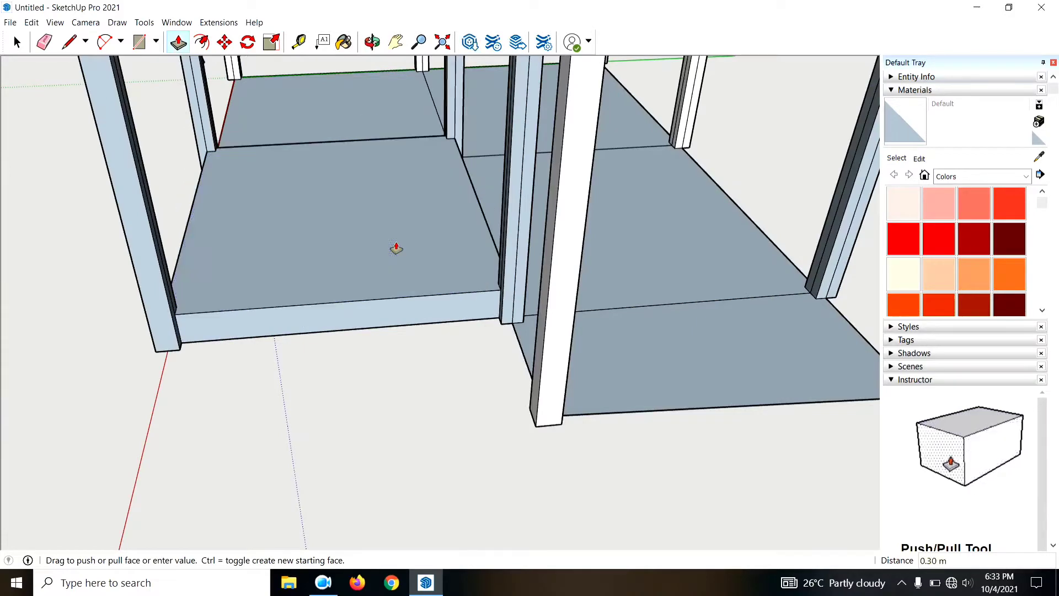
pyautogui.moveTo(710, 318)
pyautogui.mouseDown(button='middle')
pyautogui.moveTo(490, 338)
pyautogui.moveTo(507, 288)
pyautogui.mouseUp(button='middle')
pyautogui.moveTo(508, 288)
pyautogui.mouseDown()
pyautogui.moveTo(399, 187)
pyautogui.moveTo(303, 260)
pyautogui.moveTo(364, 323)
pyautogui.mouseUp()
pyautogui.moveTo(364, 323)
pyautogui.mouseDown(button='middle')
pyautogui.moveTo(518, 375)
pyautogui.moveTo(357, 366)
pyautogui.moveTo(806, 352)
pyautogui.moveTo(558, 329)
pyautogui.moveTo(638, 286)
pyautogui.mouseUp(button='middle')
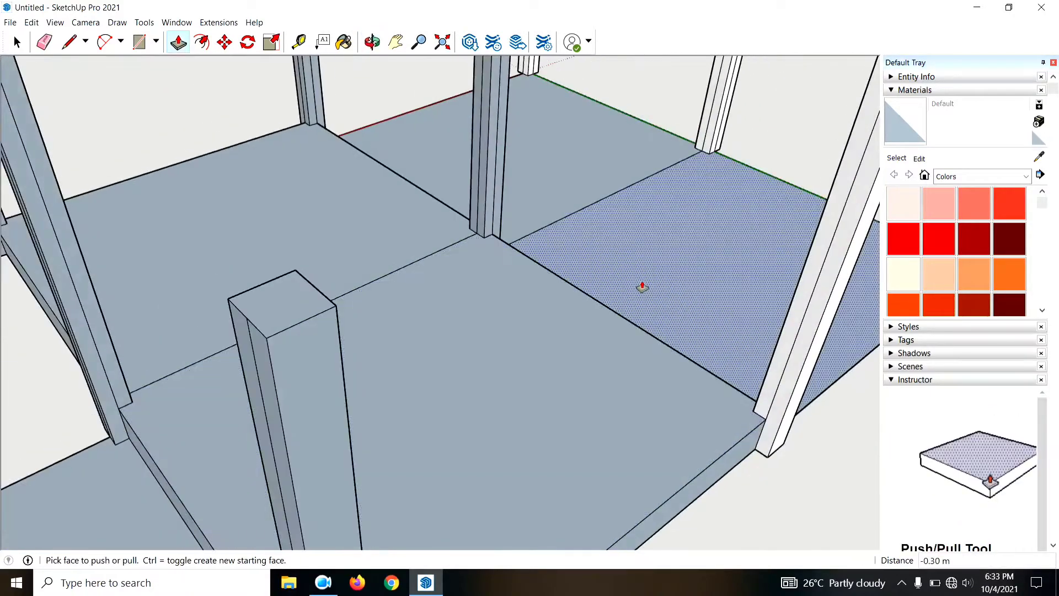
pyautogui.moveTo(425, 158)
pyautogui.mouseDown()
pyautogui.moveTo(364, 192)
pyautogui.moveTo(387, 206)
pyautogui.mouseUp()
# Step: Give the next floor bay a 0.25 m slab thickness
pyautogui.moveTo(388, 206)
pyautogui.mouseDown(button='middle')
pyautogui.moveTo(466, 371)
pyautogui.moveTo(718, 338)
pyautogui.moveTo(381, 370)
pyautogui.mouseUp(button='middle')
pyautogui.moveTo(380, 370); pyautogui.dragTo(382, 362)
pyautogui.write('.2')
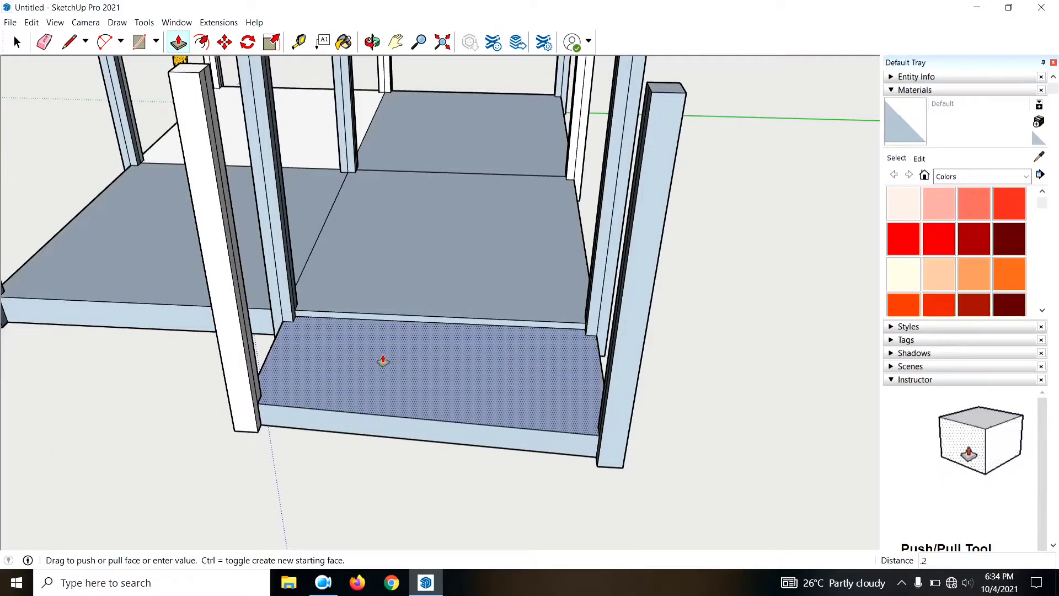
pyautogui.write('5')
pyautogui.press('Return')
# Step: Orbit and zoom around the slab to view the remaining bay and corner pillar
pyautogui.moveTo(347, 498)
pyautogui.mouseDown(button='middle')
pyautogui.moveTo(664, 371)
pyautogui.moveTo(777, 339)
pyautogui.moveTo(664, 439)
pyautogui.moveTo(498, 440)
pyautogui.mouseUp(button='middle')
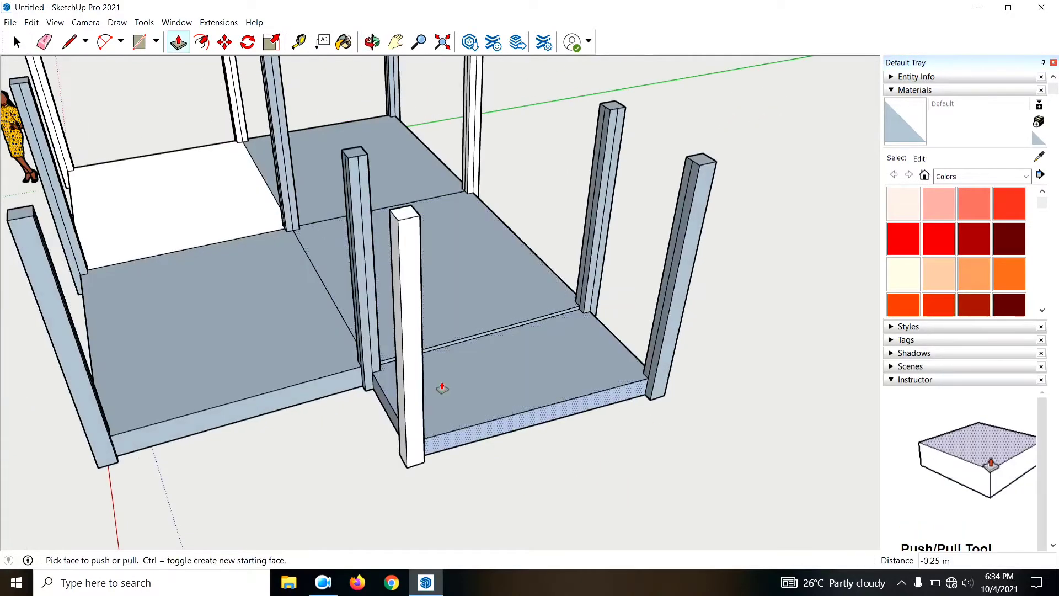
pyautogui.moveTo(440, 384)
pyautogui.mouseDown(button='middle')
pyautogui.moveTo(631, 359)
pyautogui.moveTo(440, 341)
pyautogui.moveTo(651, 326)
pyautogui.moveTo(690, 305)
pyautogui.moveTo(679, 336)
pyautogui.moveTo(651, 331)
pyautogui.mouseUp(button='middle')
pyautogui.scroll(3, 201, 142)
pyautogui.scroll(3, 227, 111)
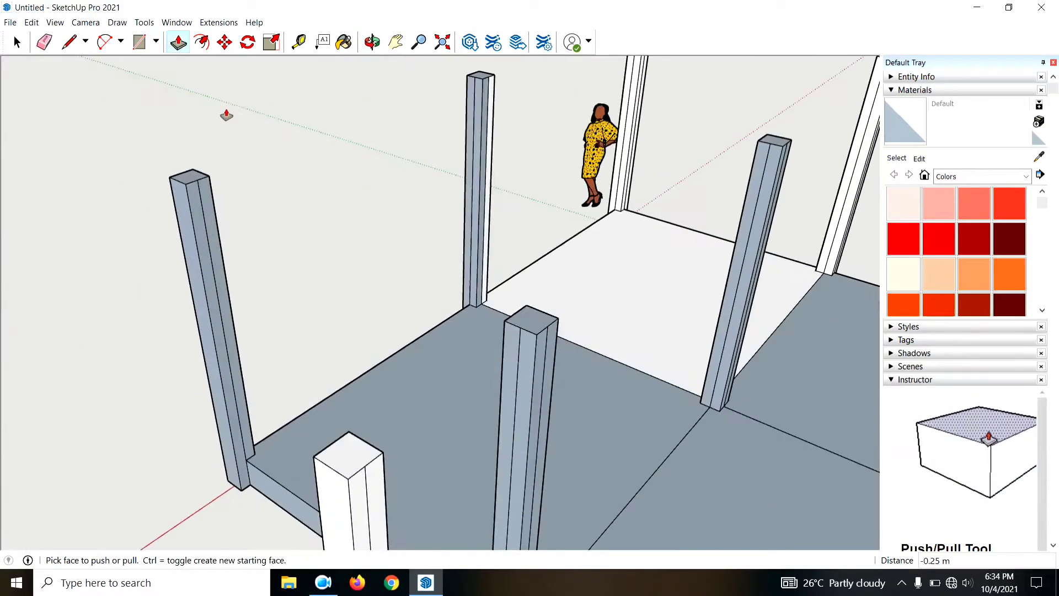
pyautogui.scroll(3, 215, 191)
pyautogui.scroll(-2, 374, 205)
pyautogui.scroll(2, 358, 203)
pyautogui.scroll(1, 331, 215)
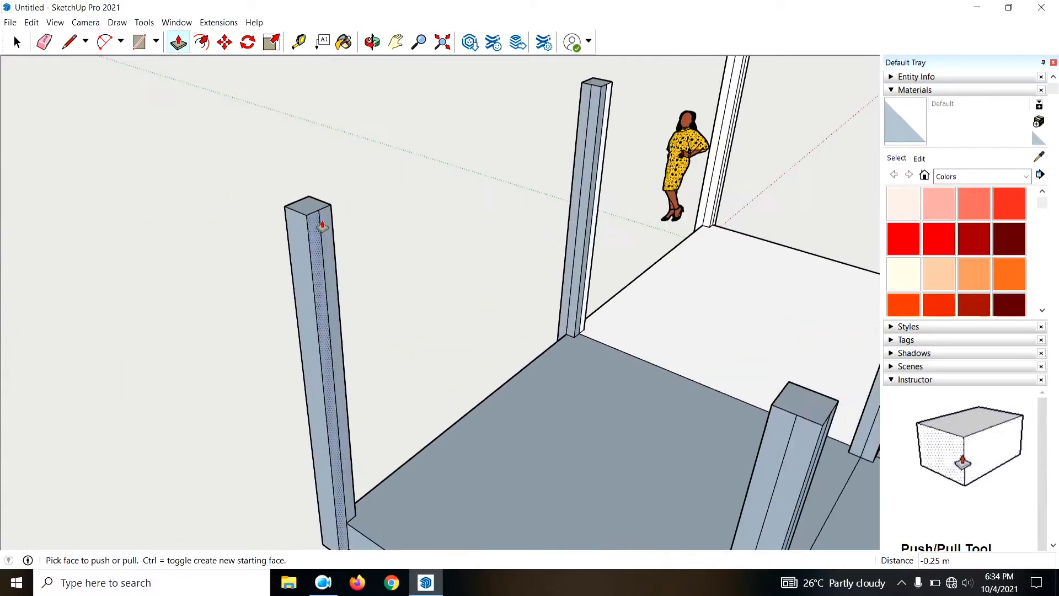
pyautogui.moveTo(418, 243)
pyautogui.mouseDown(button='middle')
pyautogui.moveTo(360, 234)
pyautogui.moveTo(394, 185)
pyautogui.moveTo(15, 12)
pyautogui.mouseUp(button='middle')
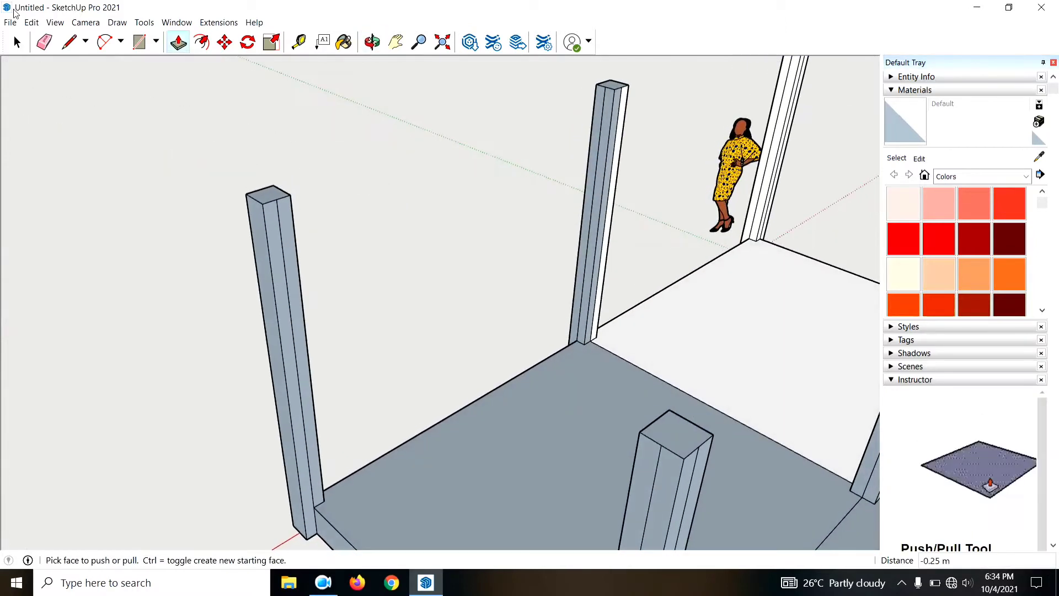
# Step: Mark the beam depth on a pillar top and pull its side face out into a beam
pyautogui.click(74, 47)
pyautogui.scroll(4, 260, 207)
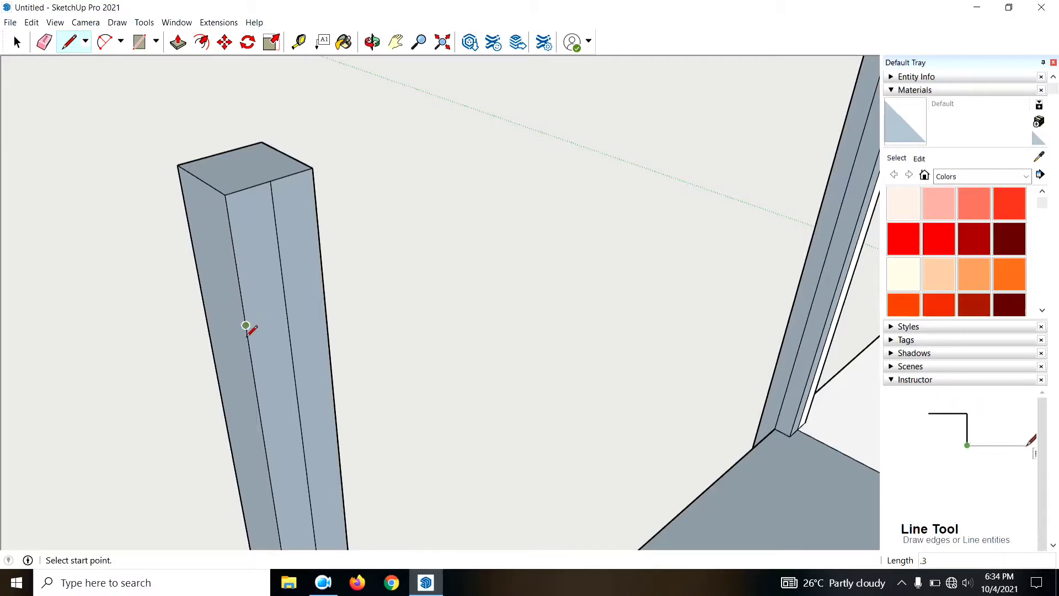
pyautogui.click(330, 310)
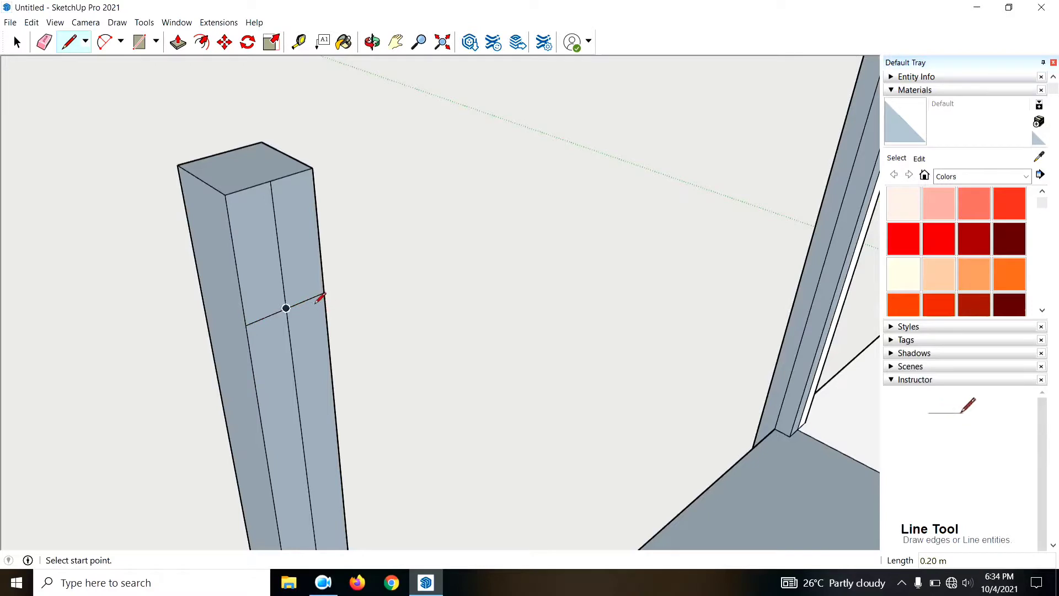
pyautogui.press('e')
pyautogui.click(281, 238)
pyautogui.scroll(-2, 231, 221)
pyautogui.scroll(-3, 220, 218)
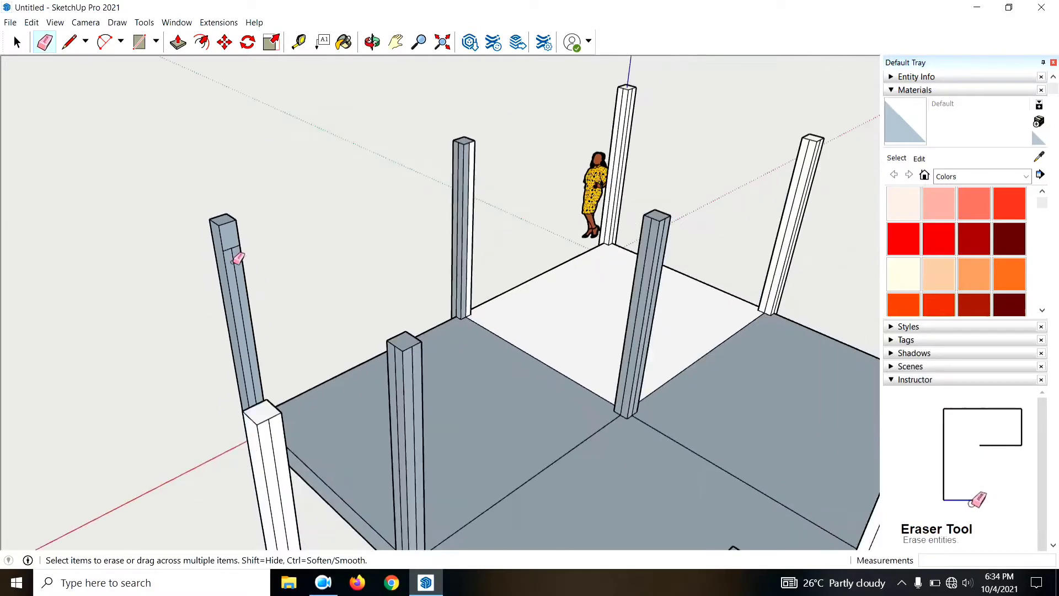
pyautogui.press('p')
pyautogui.click(239, 238)
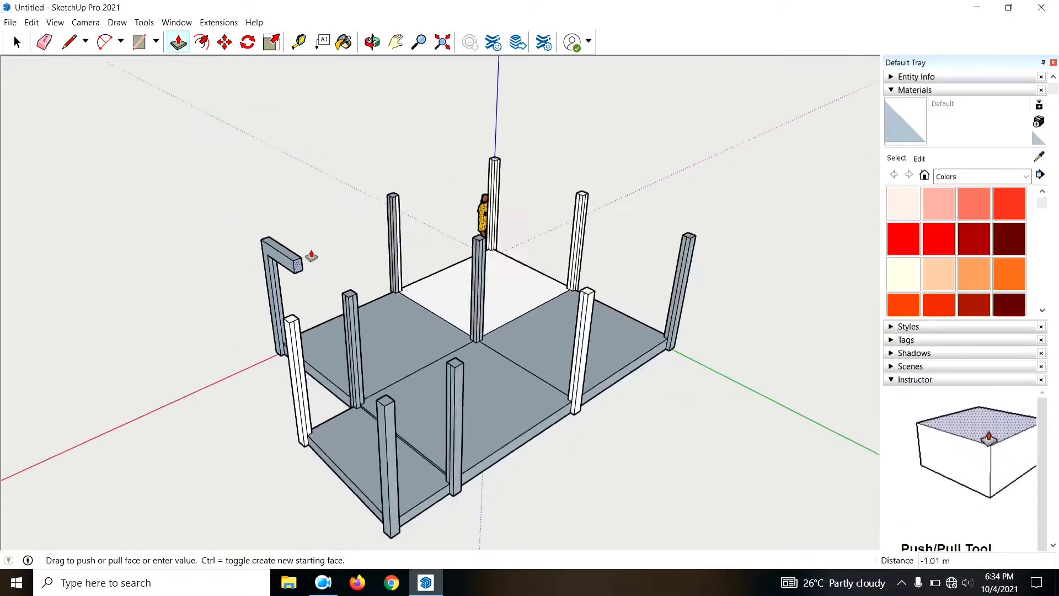
pyautogui.scroll(-3, 315, 255)
pyautogui.scroll(3, 447, 358)
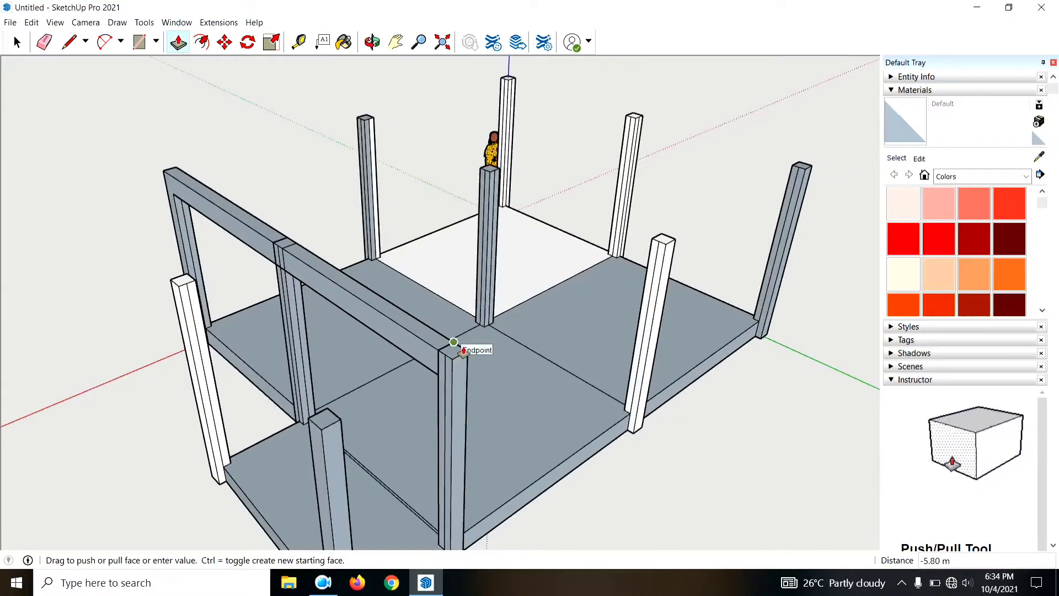
pyautogui.moveTo(463, 353); pyautogui.dragTo(175, 282, button='middle')
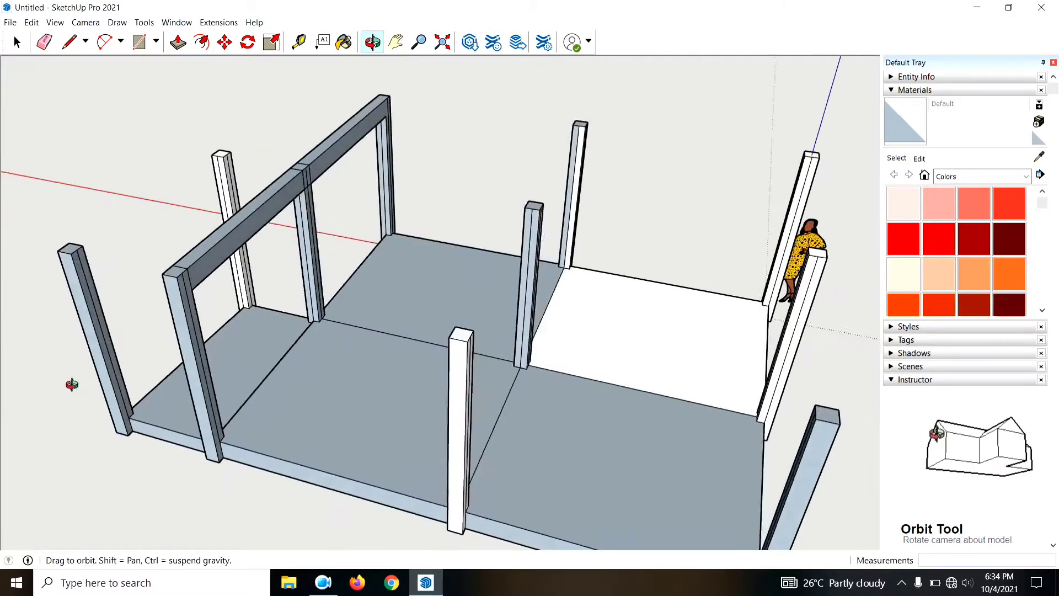
pyautogui.scroll(2, 176, 282)
# Step: Extend the beam end face to the far corner column, about 6.8 m
pyautogui.press('l')
pyautogui.scroll(3, 199, 300)
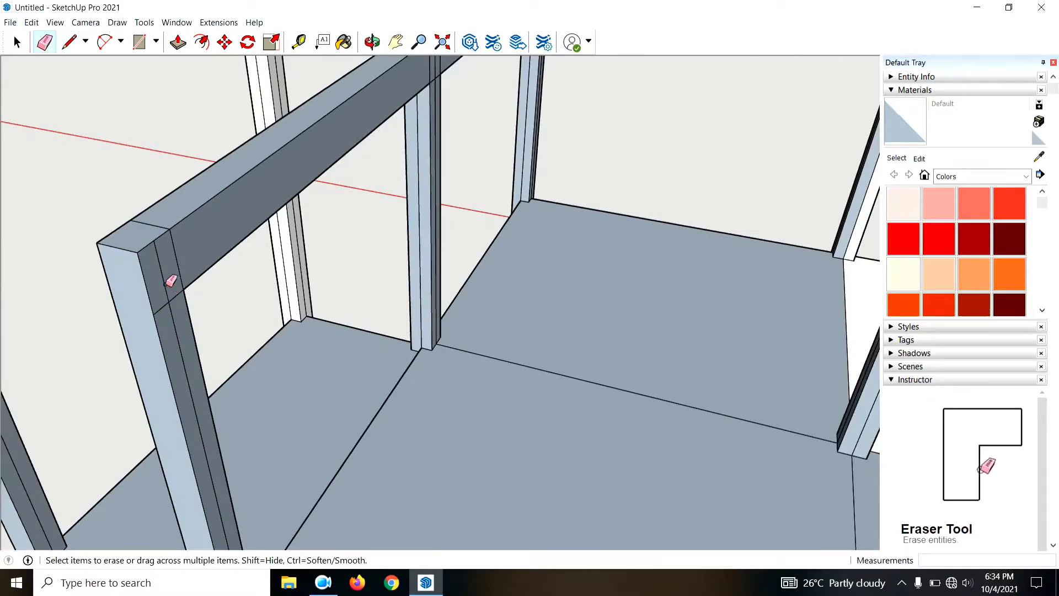
pyautogui.scroll(-2, 171, 281)
pyautogui.scroll(-2, 171, 282)
pyautogui.press('p')
pyautogui.click(165, 259)
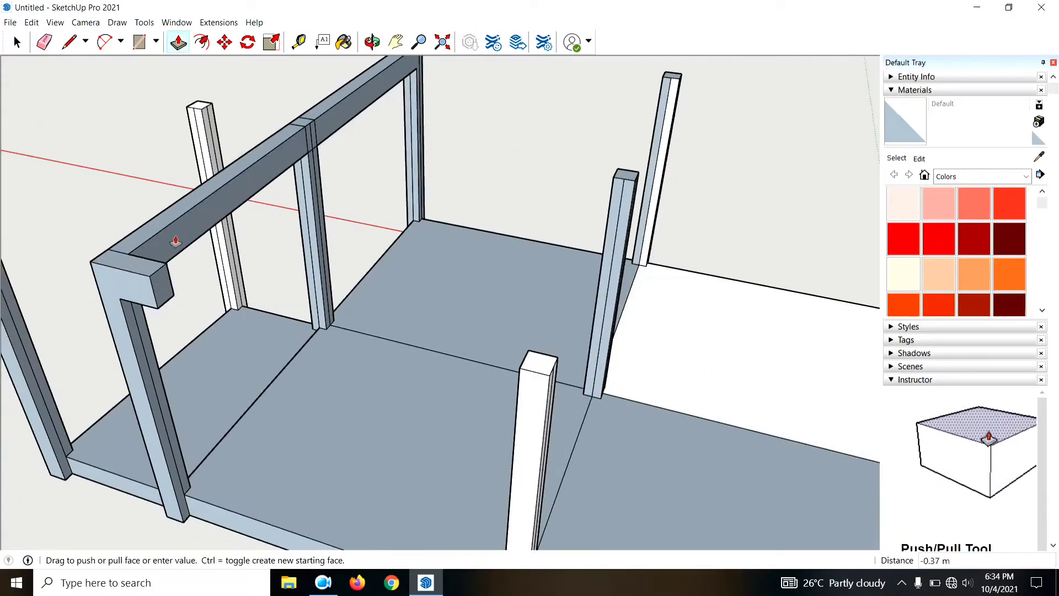
pyautogui.scroll(-3, 175, 241)
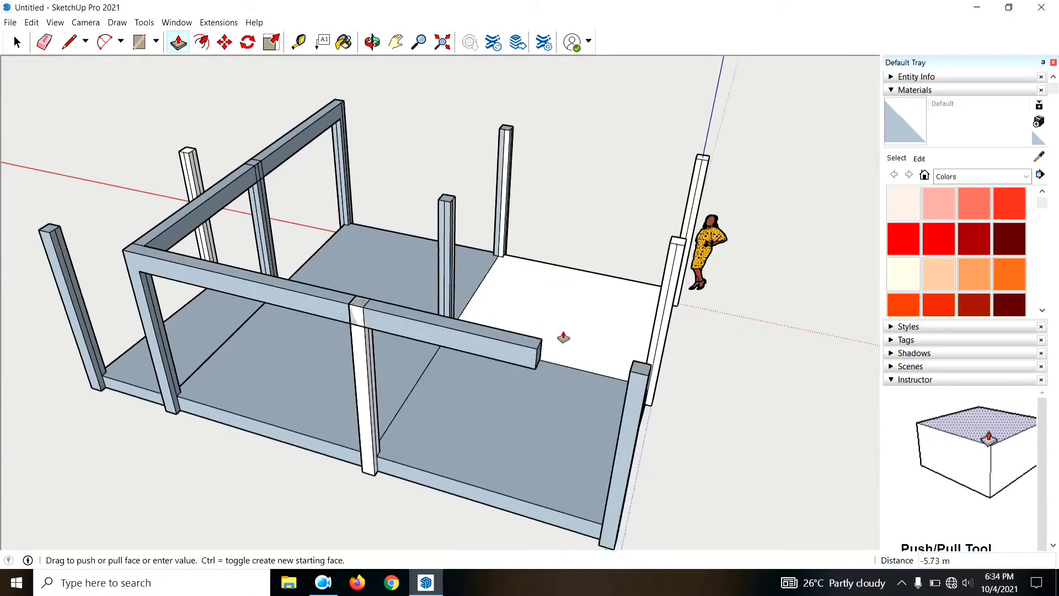
pyautogui.click(641, 368)
pyautogui.moveTo(640, 368)
pyautogui.mouseDown(button='middle')
pyautogui.moveTo(485, 394)
pyautogui.moveTo(90, 348)
pyautogui.mouseUp(button='middle')
pyautogui.scroll(3, 146, 230)
pyautogui.scroll(1, 153, 243)
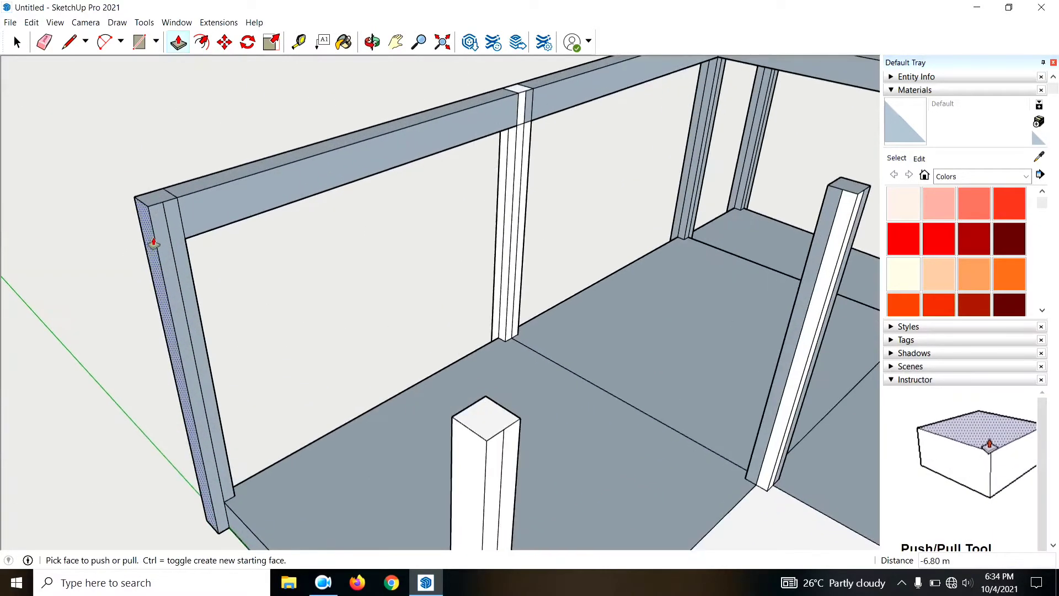
# Step: Extend the left beam's end face along the front of the slab
pyautogui.press('l')
pyautogui.scroll(2, 166, 242)
pyautogui.scroll(1, 182, 243)
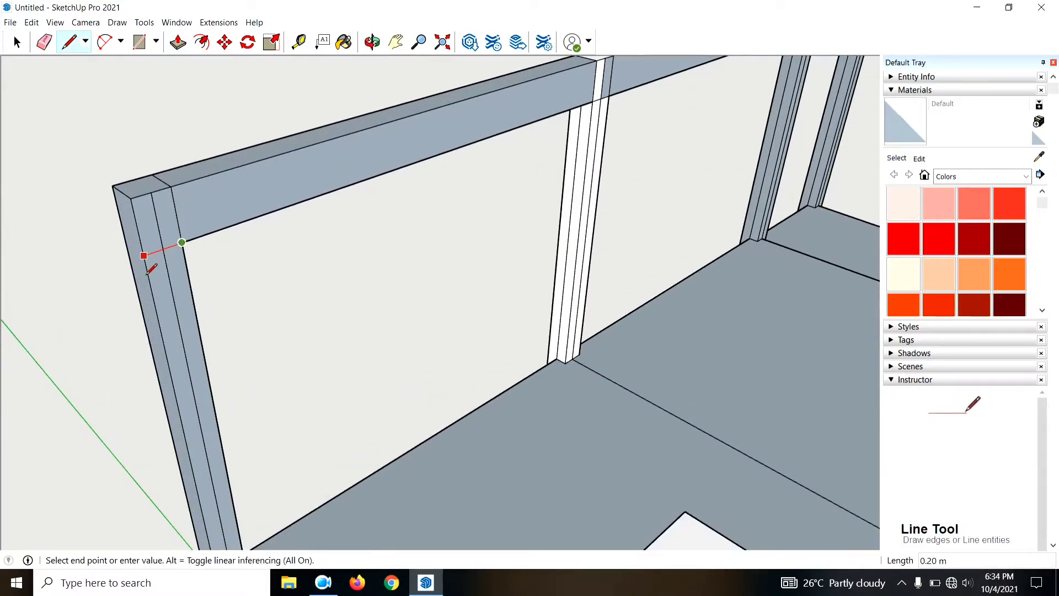
pyautogui.press('e')
pyautogui.scroll(-5, 167, 228)
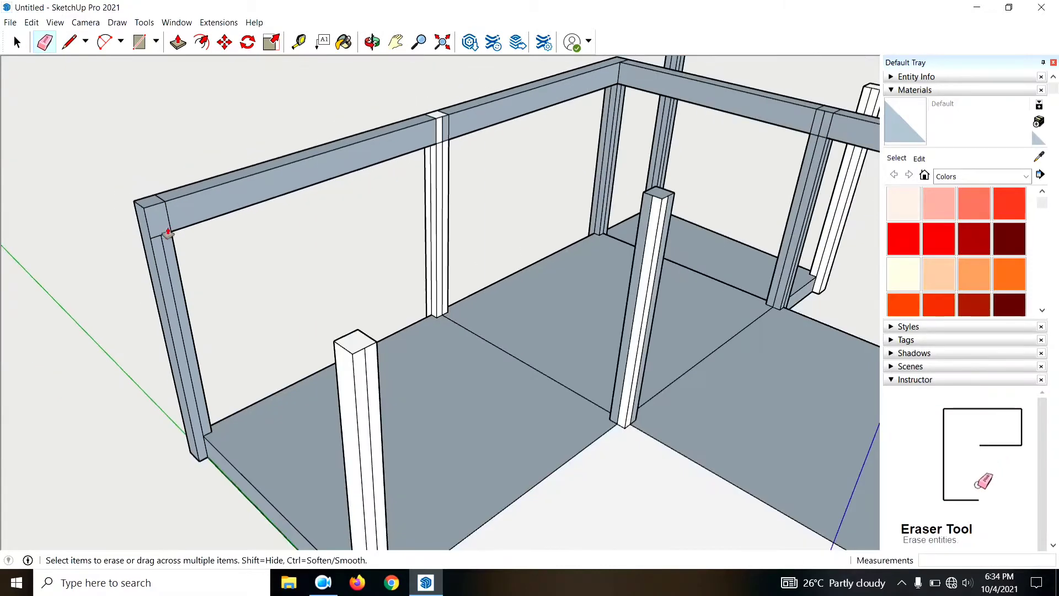
pyautogui.press('p')
pyautogui.click(165, 229)
pyautogui.scroll(-2, 331, 264)
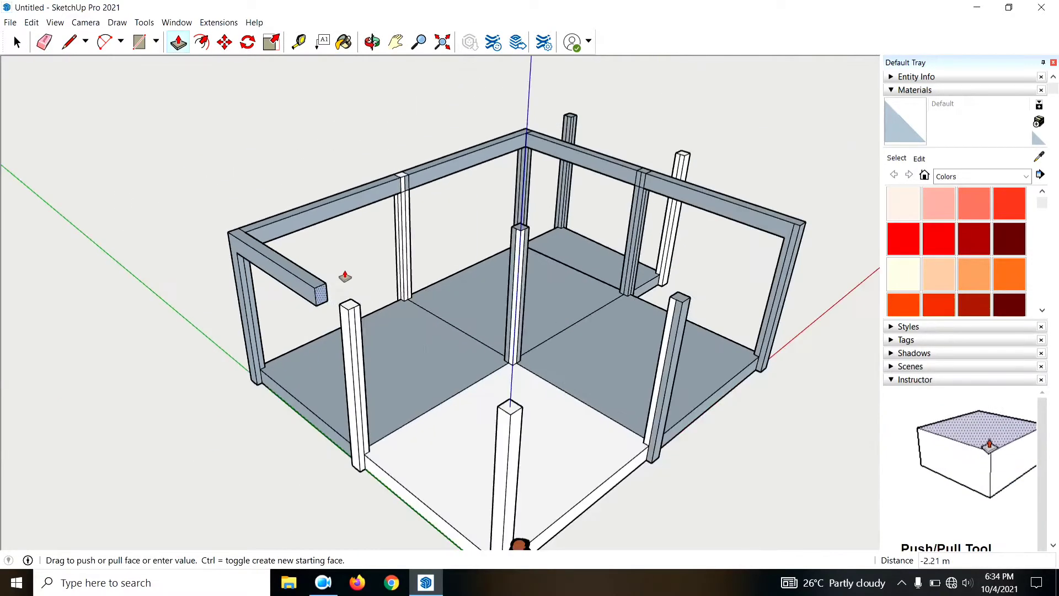
pyautogui.click(516, 405)
pyautogui.moveTo(567, 414); pyautogui.dragTo(165, 359, button='middle')
pyautogui.scroll(3, 123, 265)
pyautogui.scroll(1, 132, 272)
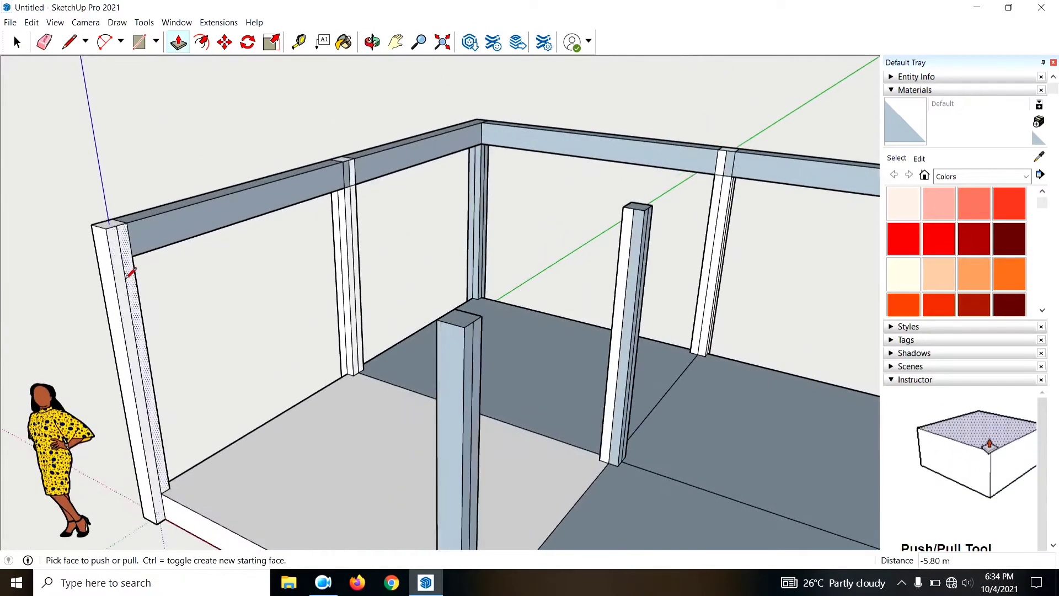
# Step: Stretch the left beam across the front to the right corner column
pyautogui.press('l')
pyautogui.scroll(2, 137, 271)
pyautogui.press('e')
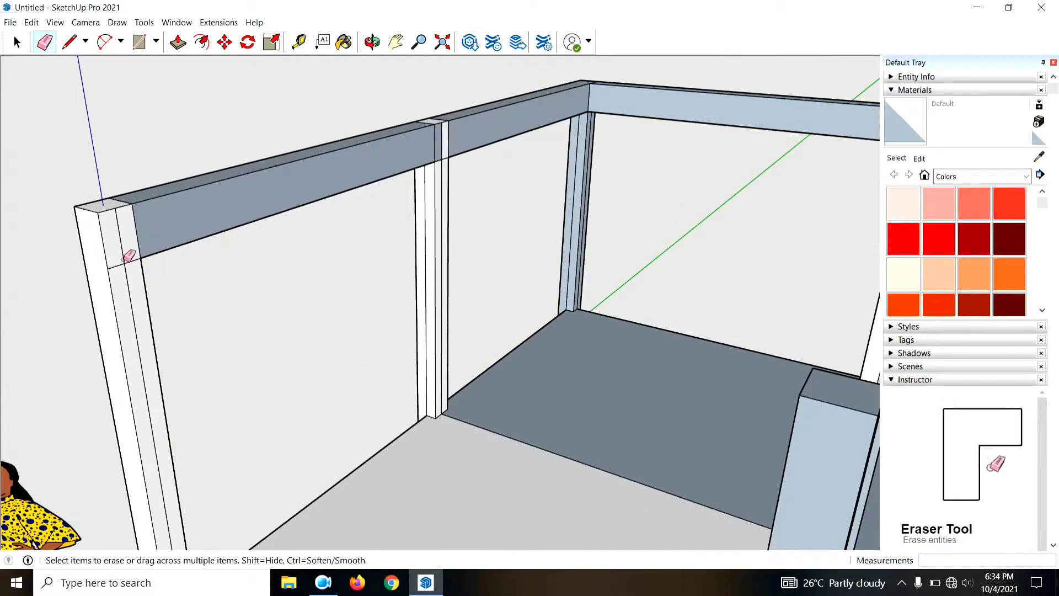
pyautogui.scroll(-3, 130, 244)
pyautogui.press('p')
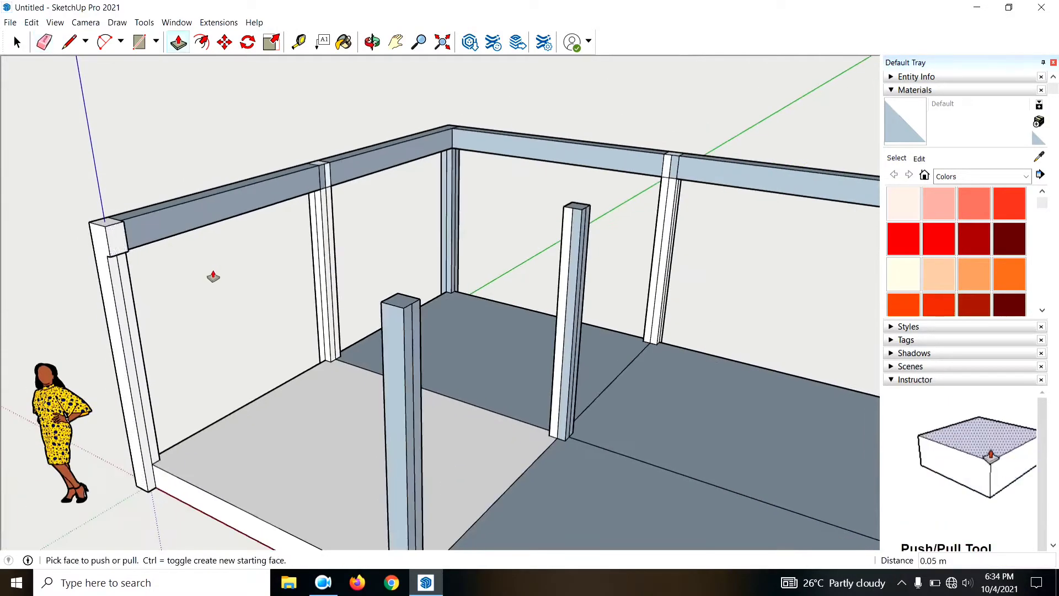
pyautogui.moveTo(128, 243); pyautogui.dragTo(596, 364)
pyautogui.scroll(-3, 140, 245)
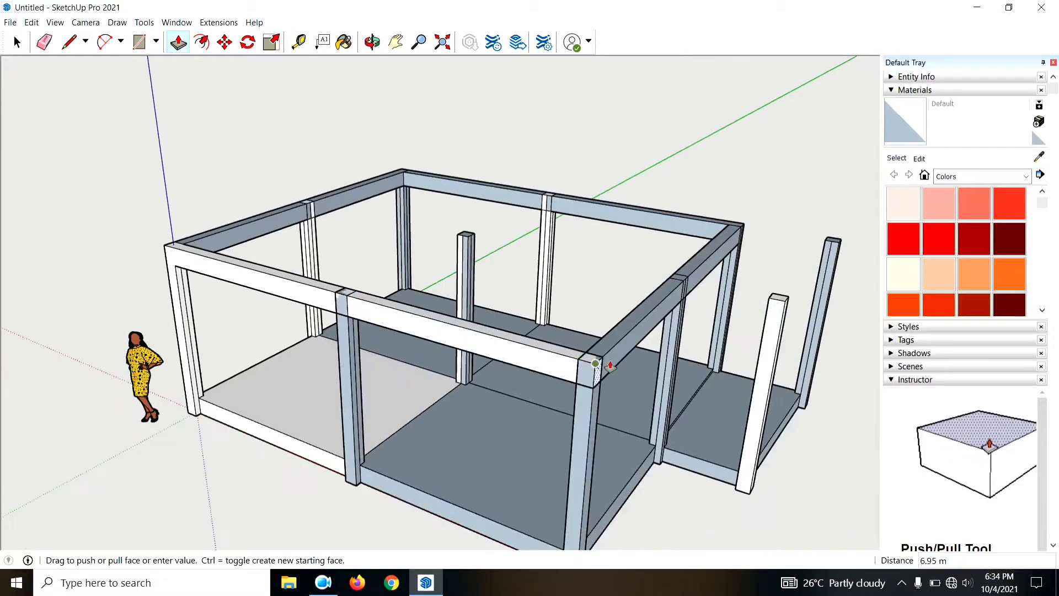
# Step: Start pulling a new beam out from another pillar top
pyautogui.moveTo(588, 364)
pyautogui.mouseDown(button='middle')
pyautogui.moveTo(525, 312)
pyautogui.moveTo(307, 445)
pyautogui.moveTo(329, 243)
pyautogui.mouseUp(button='middle')
pyautogui.scroll(2, 330, 221)
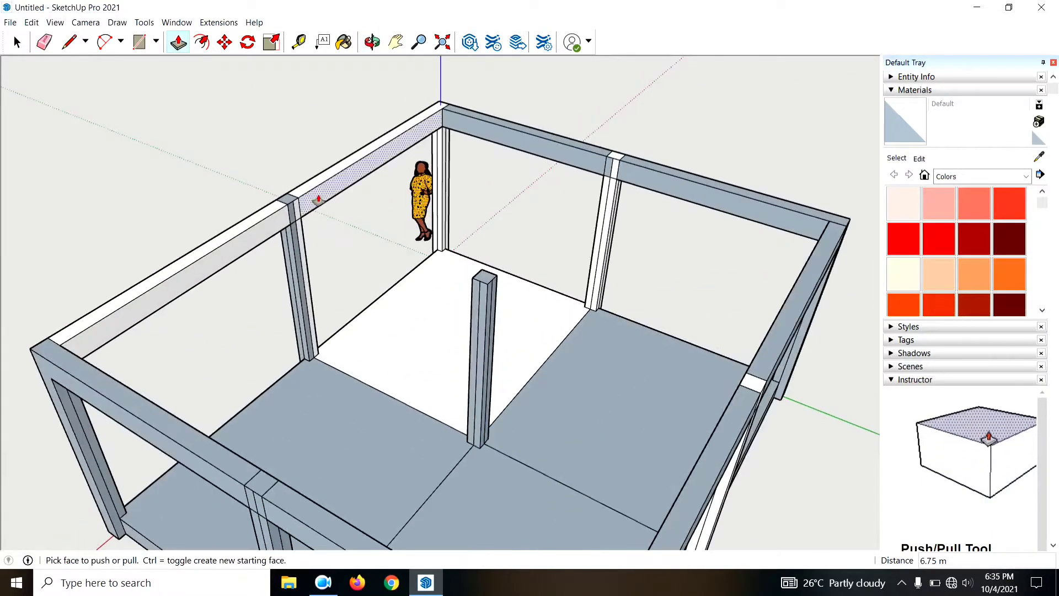
pyautogui.scroll(2, 318, 200)
pyautogui.scroll(2, 307, 205)
pyautogui.press('e')
pyautogui.scroll(-2, 275, 237)
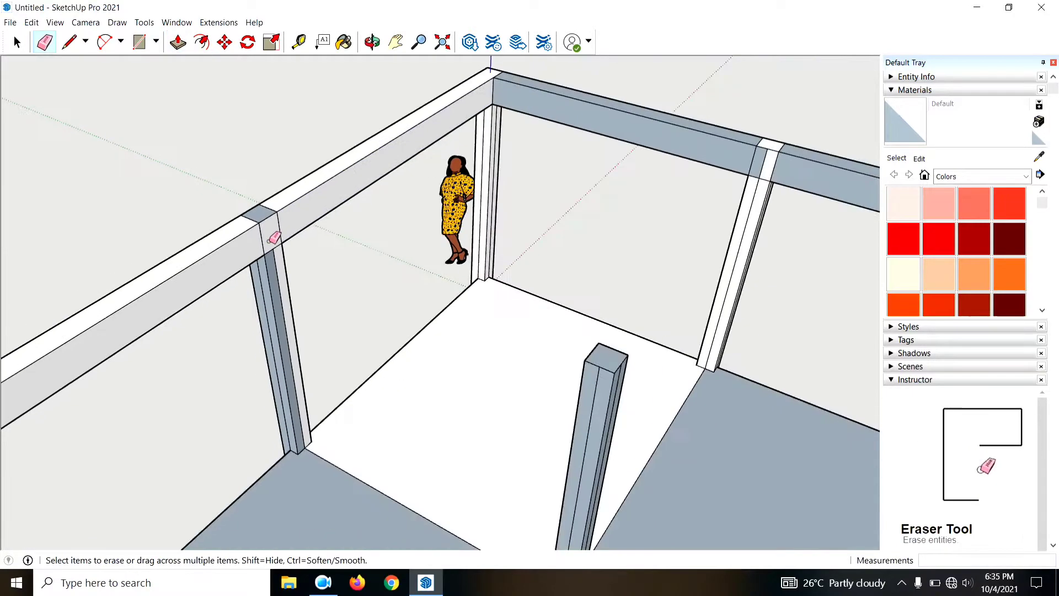
pyautogui.press('p')
pyautogui.moveTo(276, 226); pyautogui.dragTo(383, 265)
# Step: Pull a beam from the middle pillar top across the frame to the opposite edge beam
pyautogui.scroll(-3, 383, 265)
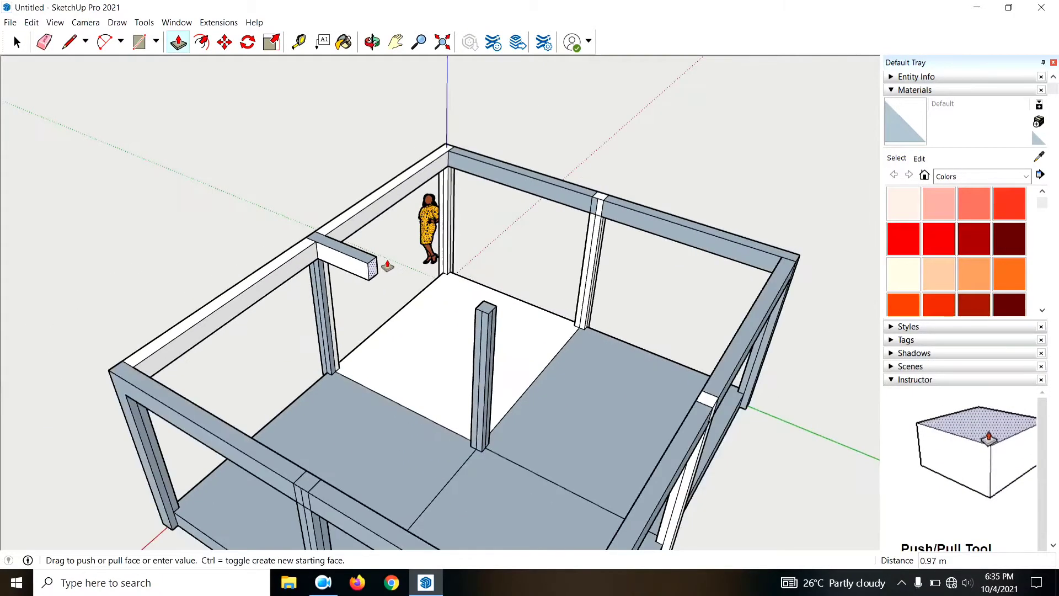
pyautogui.scroll(-2, 408, 276)
pyautogui.moveTo(424, 288); pyautogui.dragTo(579, 323, button='middle')
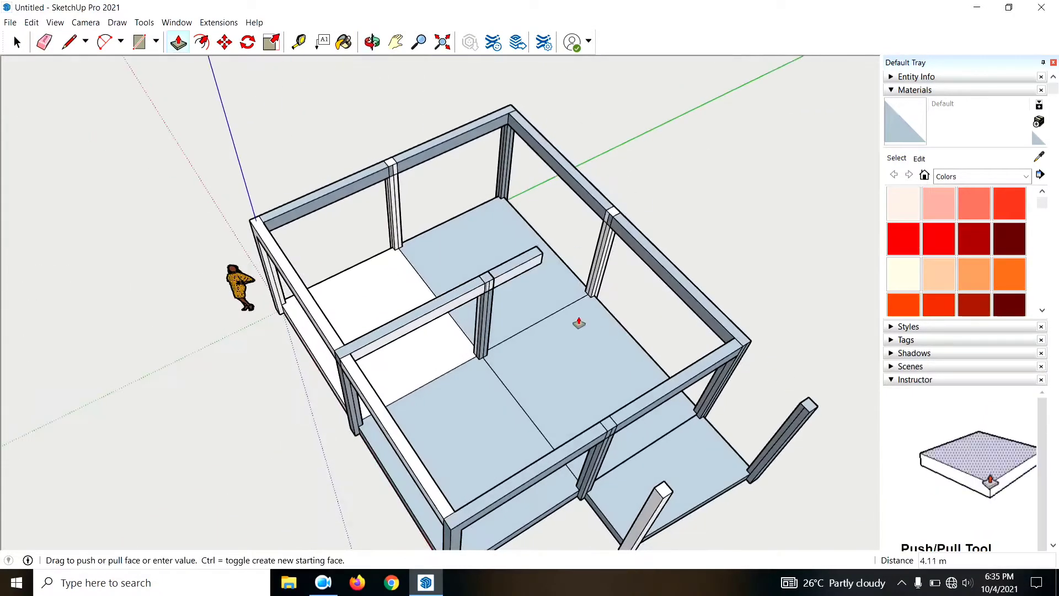
pyautogui.scroll(2, 575, 242)
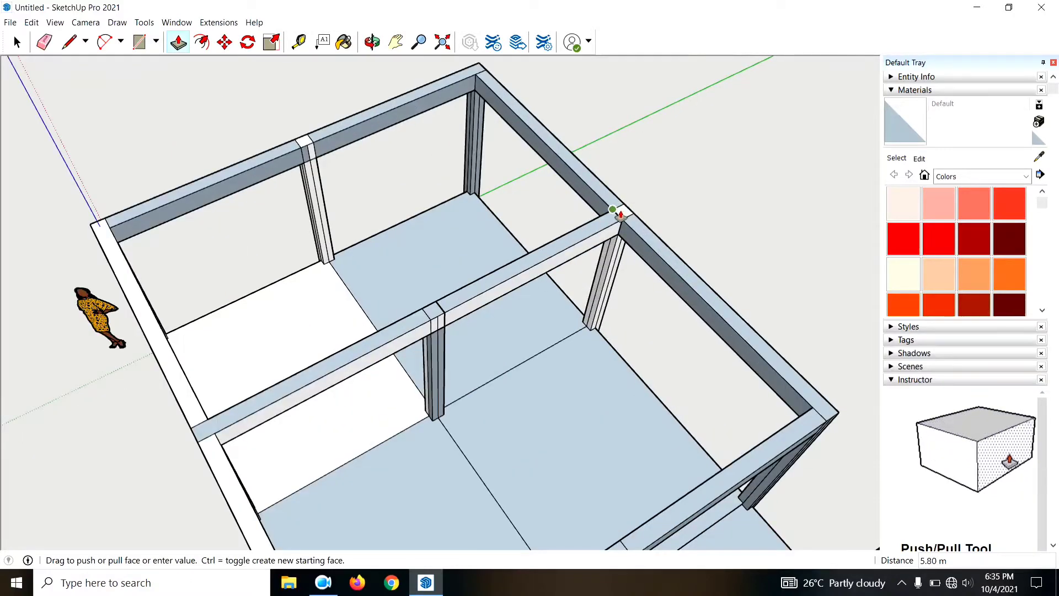
pyautogui.scroll(2, 320, 223)
pyautogui.press('e')
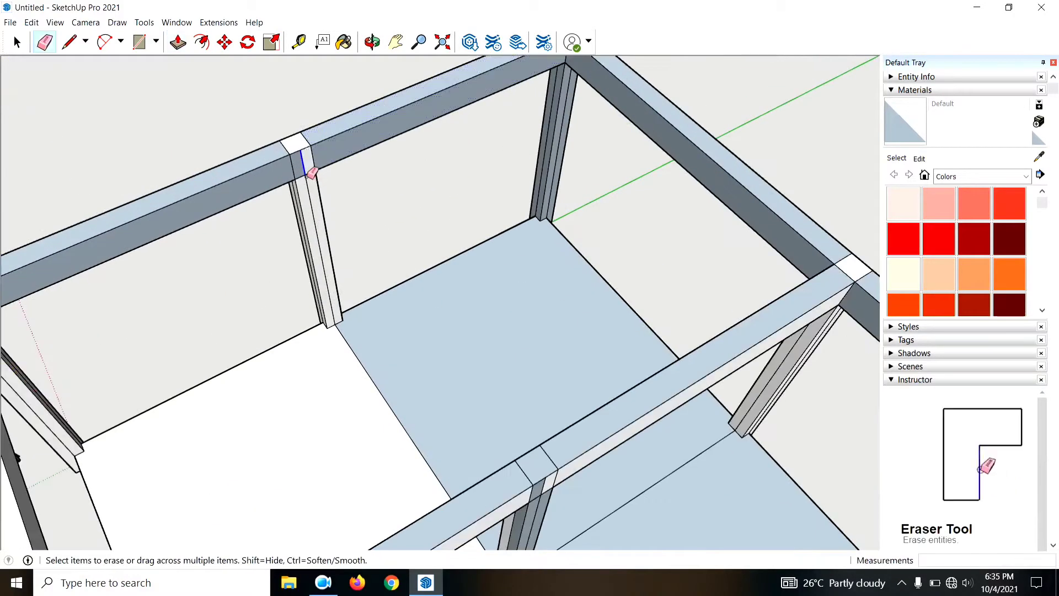
pyautogui.press('p')
pyautogui.click(303, 177)
pyautogui.scroll(-3, 466, 248)
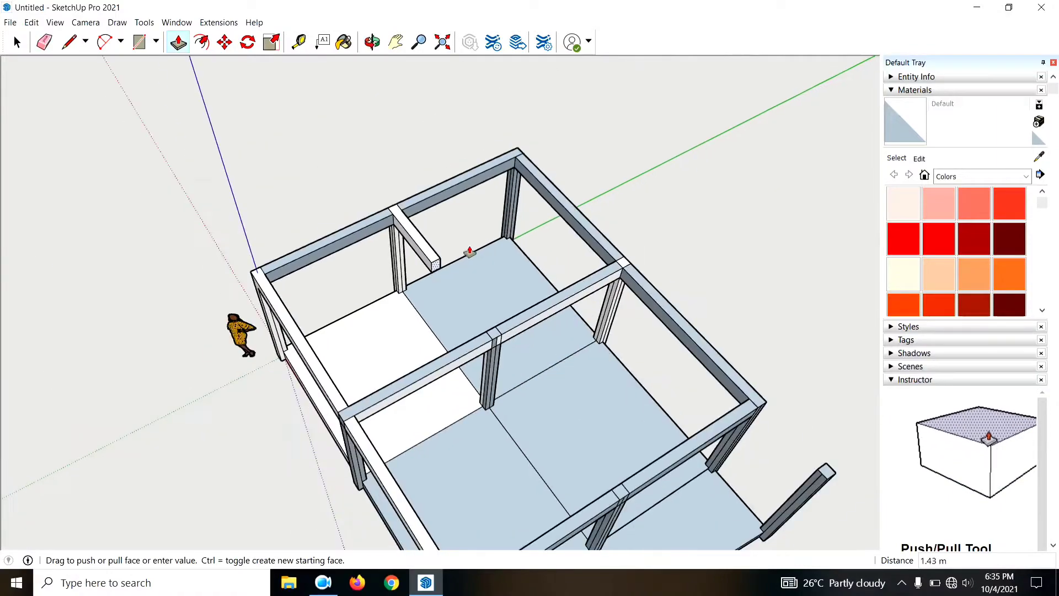
pyautogui.moveTo(466, 248)
pyautogui.mouseDown(button='middle')
pyautogui.moveTo(667, 441)
pyautogui.moveTo(709, 342)
pyautogui.mouseUp(button='middle')
pyautogui.scroll(2, 709, 342)
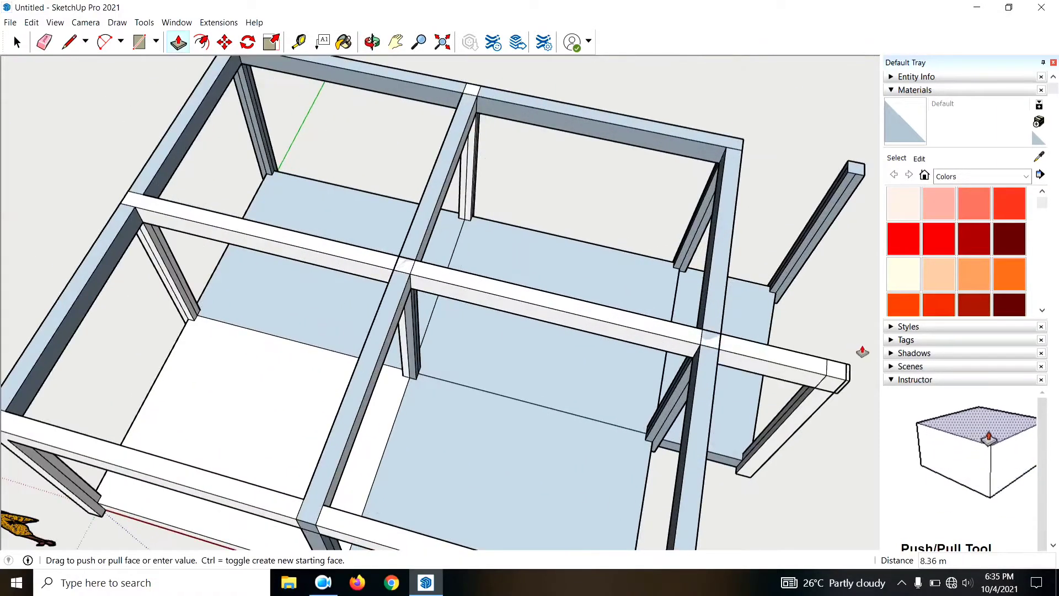
pyautogui.click(836, 365)
pyautogui.scroll(-3, 589, 336)
pyautogui.moveTo(563, 218)
pyautogui.mouseDown(button='middle')
pyautogui.moveTo(676, 303)
pyautogui.moveTo(541, 253)
pyautogui.mouseUp(button='middle')
pyautogui.scroll(3, 676, 303)
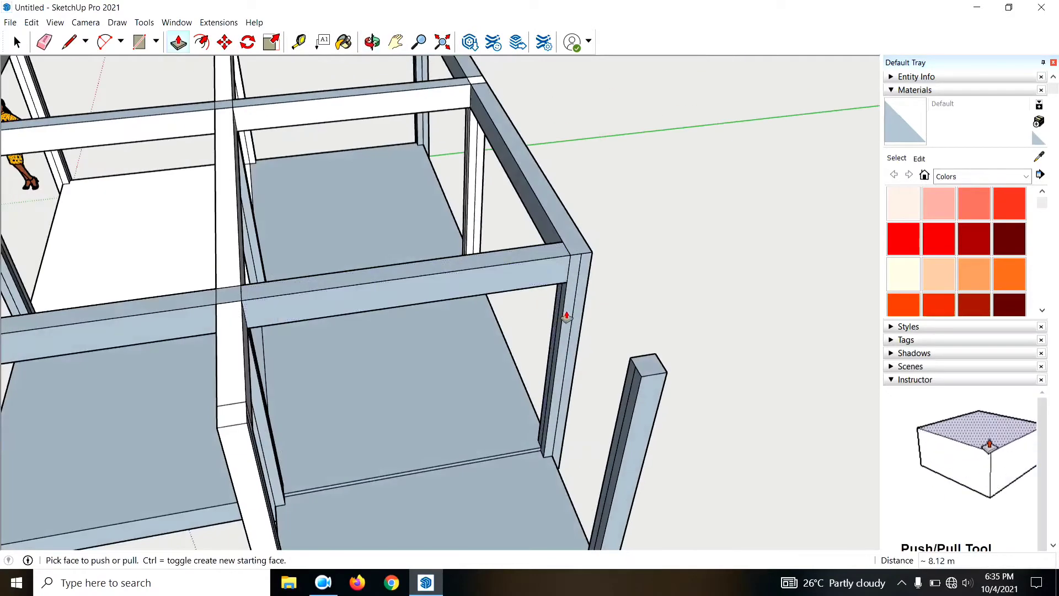
# Step: Push/Pull the first corner beam's end face outward to close that edge
pyautogui.press('l')
pyautogui.scroll(2, 574, 298)
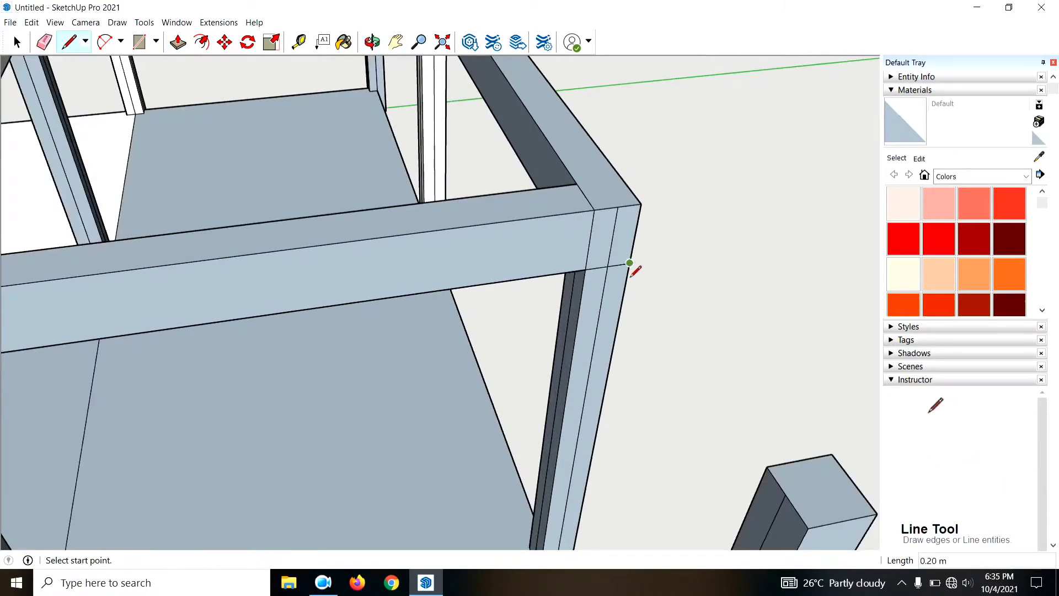
pyautogui.press('e')
pyautogui.scroll(-3, 622, 246)
pyautogui.press('p')
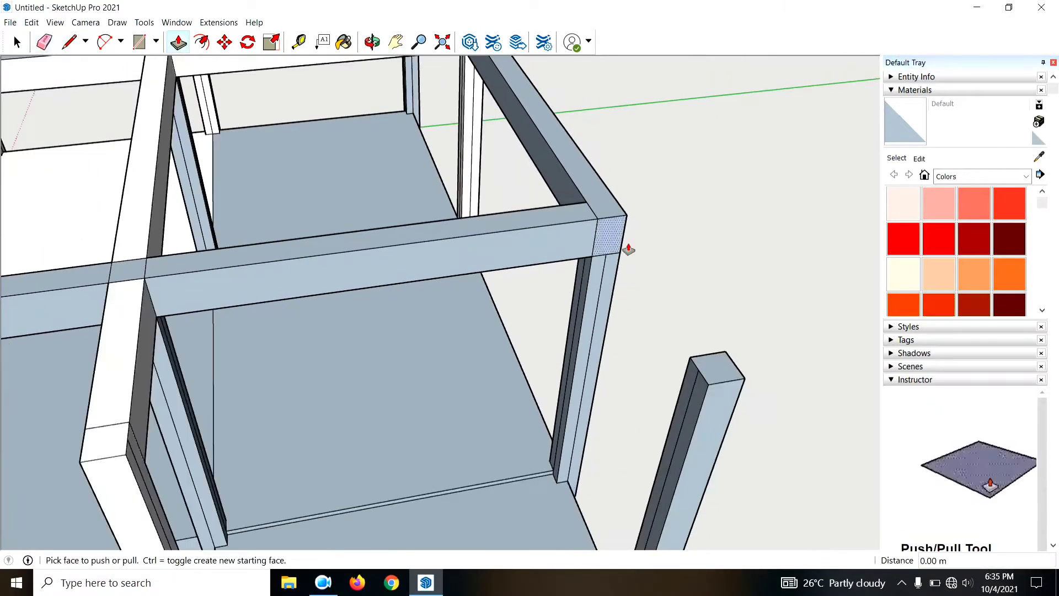
pyautogui.click(629, 246)
pyautogui.click(735, 364)
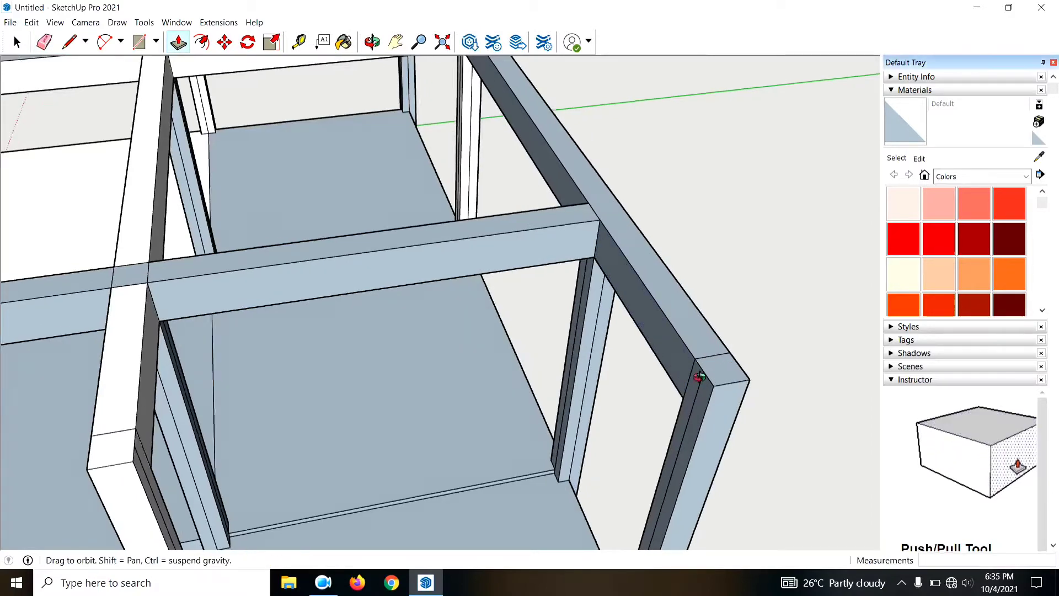
pyautogui.moveTo(735, 364); pyautogui.dragTo(792, 369, button='middle')
# Step: Start extruding the beam face at the next corner toward the main frame
pyautogui.press('l')
pyautogui.scroll(1, 690, 313)
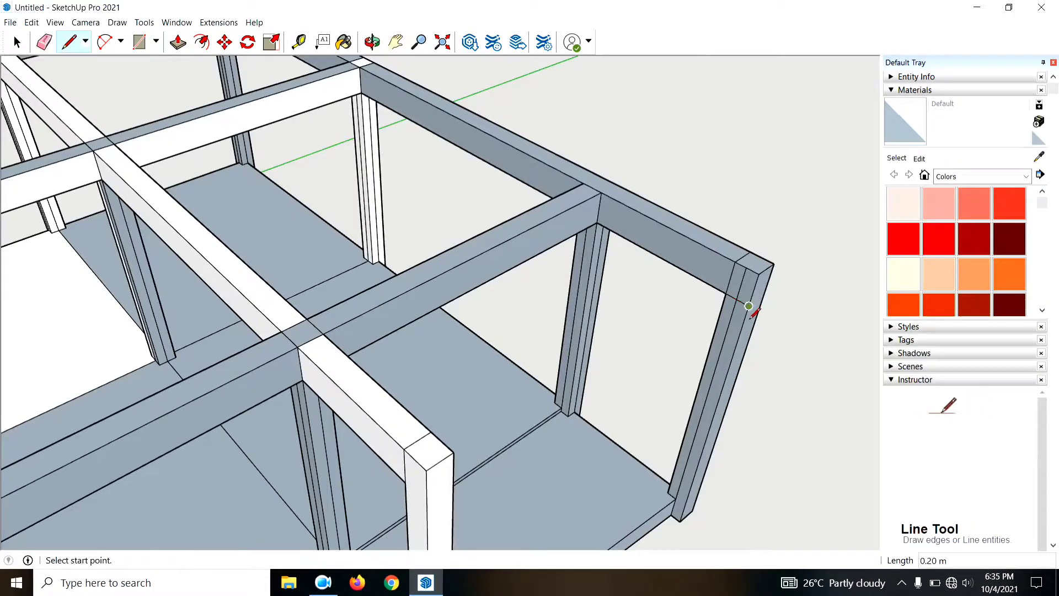
pyautogui.scroll(-1, 672, 298)
pyautogui.press('p')
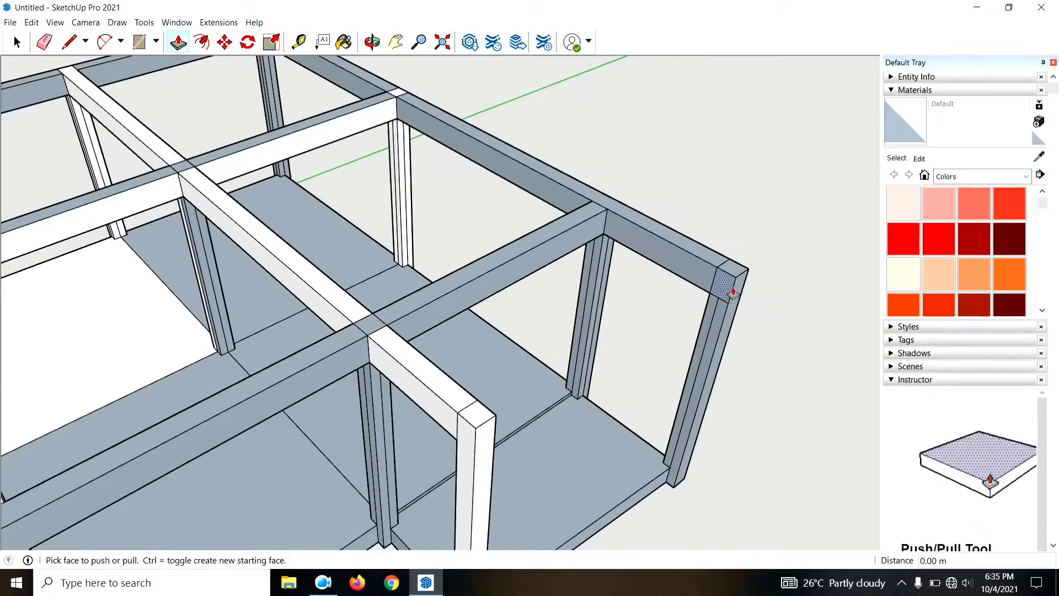
pyautogui.click(725, 294)
pyautogui.moveTo(490, 425)
pyautogui.mouseDown(button='middle')
pyautogui.moveTo(638, 407)
pyautogui.moveTo(773, 317)
pyautogui.moveTo(696, 419)
pyautogui.moveTo(620, 293)
pyautogui.moveTo(660, 323)
pyautogui.moveTo(579, 473)
pyautogui.moveTo(141, 456)
pyautogui.mouseUp(button='middle')
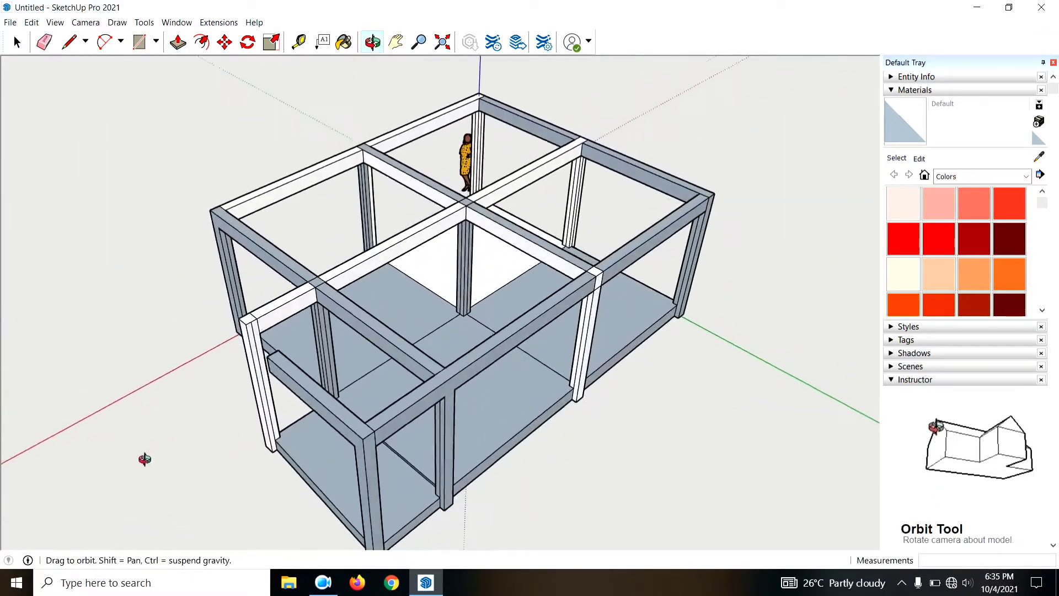
pyautogui.moveTo(390, 448)
pyautogui.mouseDown(button='middle')
pyautogui.moveTo(610, 504)
pyautogui.moveTo(491, 437)
pyautogui.moveTo(359, 459)
pyautogui.moveTo(348, 492)
pyautogui.moveTo(232, 416)
pyautogui.moveTo(504, 454)
pyautogui.moveTo(737, 506)
pyautogui.mouseUp(button='middle')
# Step: Complete the corner beam stub extrusion and view the slab from steeply above
pyautogui.click(638, 478)
pyautogui.scroll(3, 687, 463)
pyautogui.scroll(3, 622, 473)
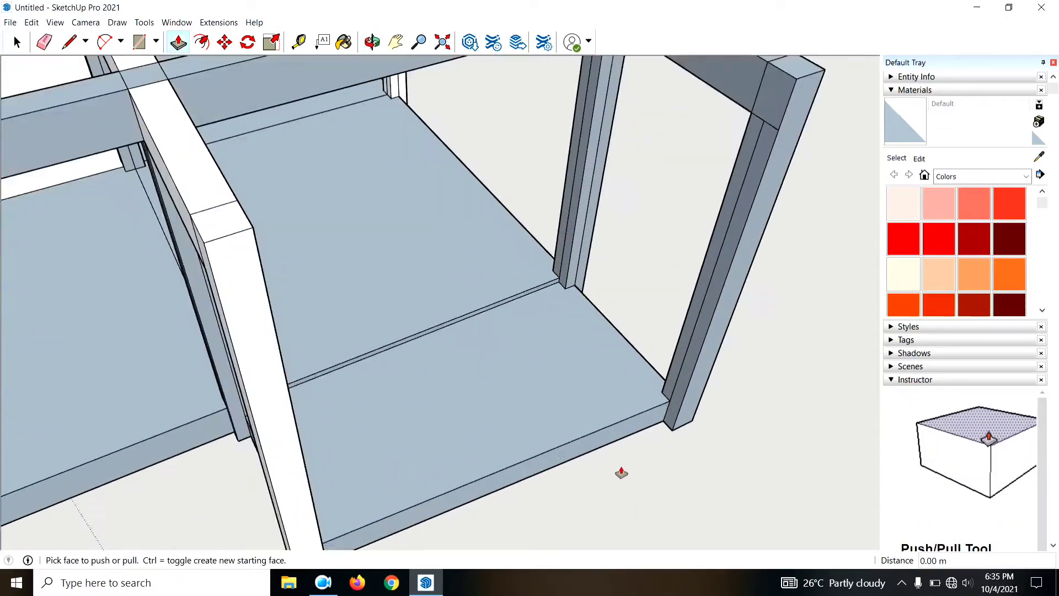
pyautogui.scroll(-3, 621, 473)
pyautogui.moveTo(622, 473)
pyautogui.mouseDown(button='middle')
pyautogui.moveTo(461, 464)
pyautogui.moveTo(435, 433)
pyautogui.moveTo(708, 338)
pyautogui.moveTo(409, 416)
pyautogui.moveTo(442, 444)
pyautogui.moveTo(423, 496)
pyautogui.moveTo(277, 399)
pyautogui.moveTo(395, 323)
pyautogui.moveTo(377, 435)
pyautogui.moveTo(140, 428)
pyautogui.moveTo(322, 326)
pyautogui.moveTo(613, 270)
pyautogui.mouseUp(button='middle')
# Step: Erase the leftover ground edges beside the slab corner near the projecting bay
pyautogui.press('p')
pyautogui.scroll(3, 352, 330)
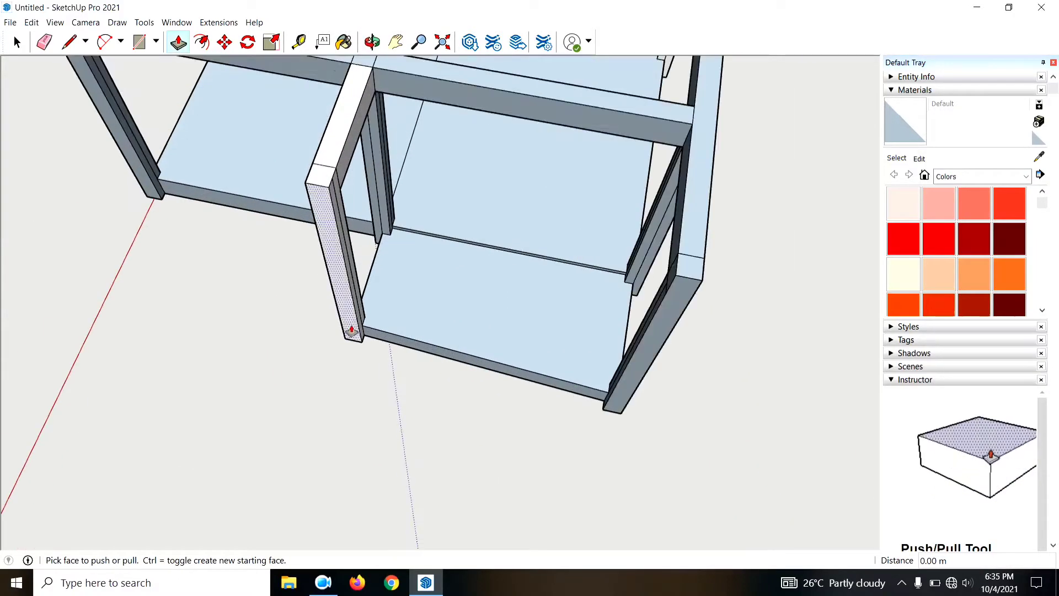
pyautogui.moveTo(348, 351)
pyautogui.mouseDown(button='middle')
pyautogui.moveTo(307, 385)
pyautogui.moveTo(350, 342)
pyautogui.mouseUp(button='middle')
pyautogui.press('e')
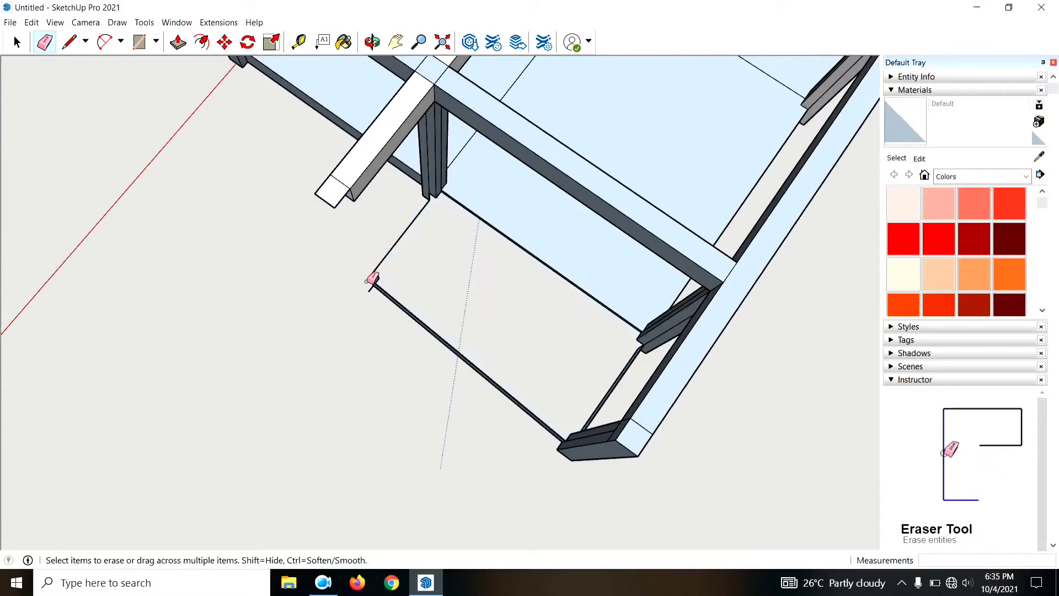
pyautogui.scroll(2, 389, 291)
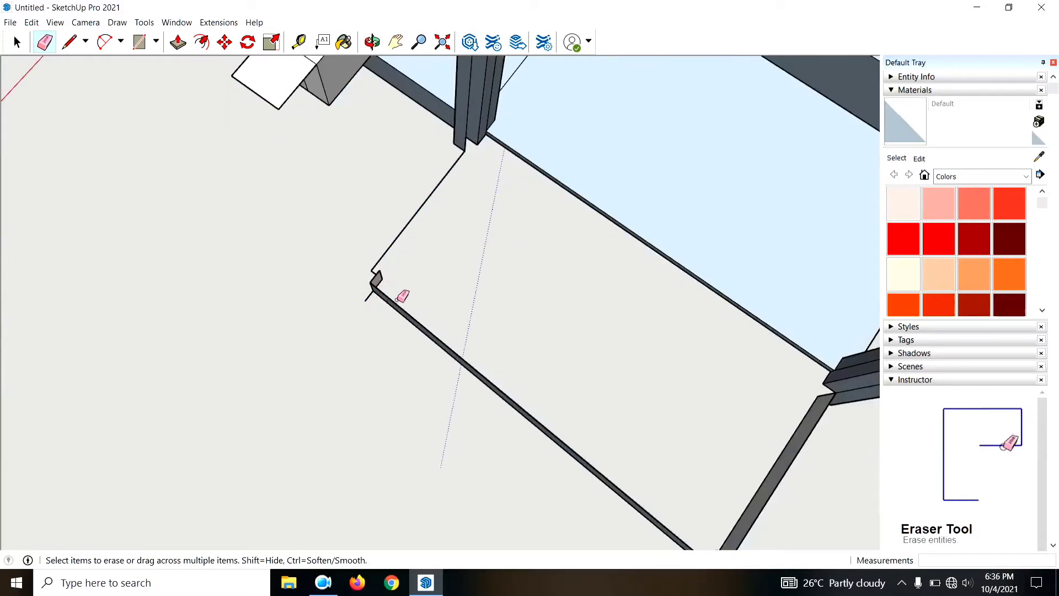
pyautogui.scroll(-2, 331, 297)
pyautogui.moveTo(383, 301)
pyautogui.mouseDown(button='middle')
pyautogui.moveTo(518, 208)
pyautogui.moveTo(505, 198)
pyautogui.moveTo(392, 215)
pyautogui.moveTo(437, 243)
pyautogui.moveTo(676, 281)
pyautogui.mouseUp(button='middle')
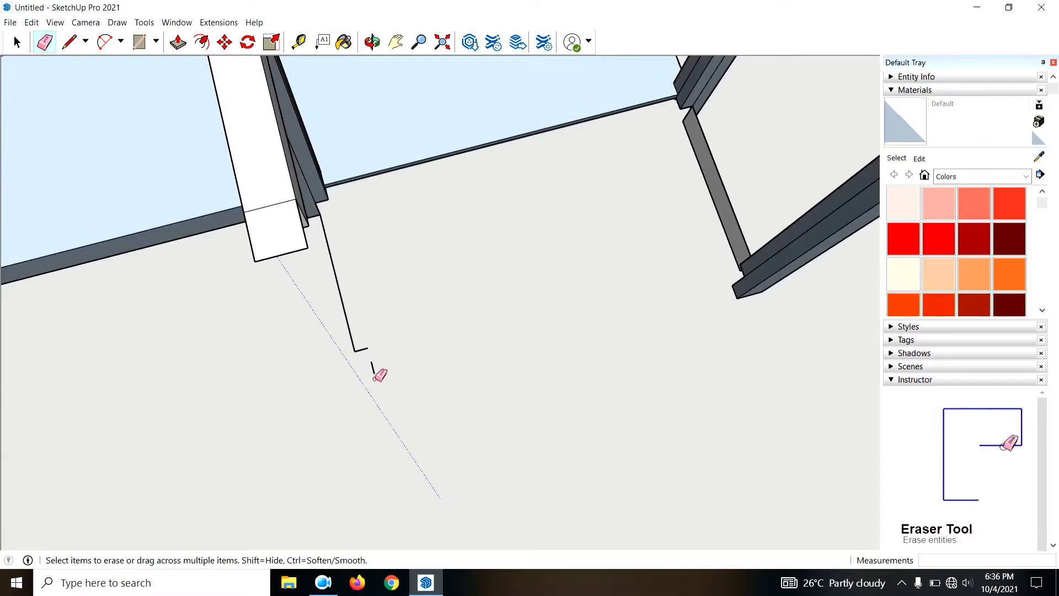
pyautogui.scroll(-2, 394, 305)
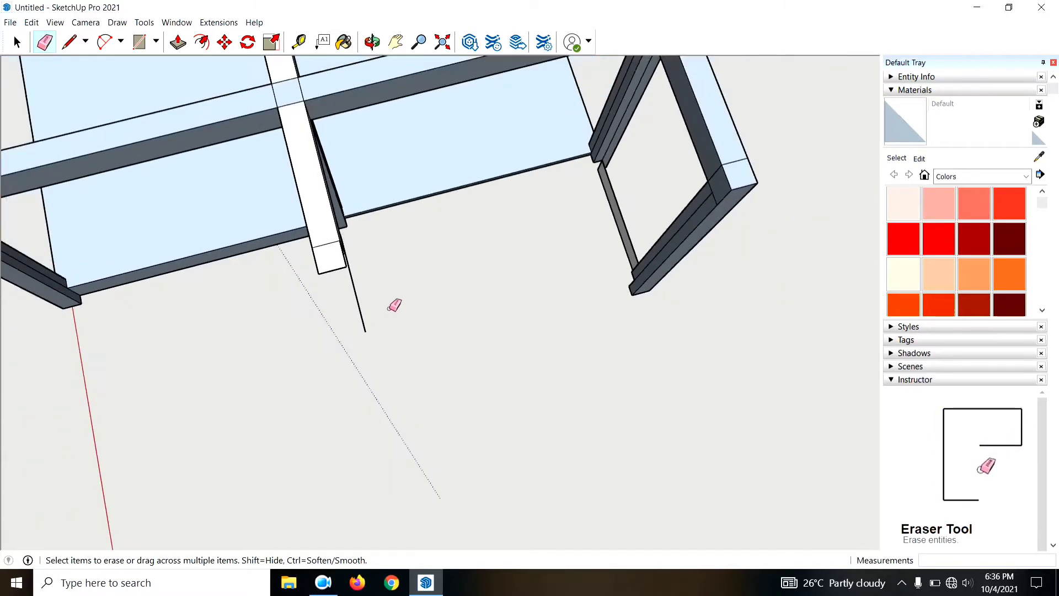
pyautogui.press('l')
pyautogui.scroll(2, 350, 283)
# Step: Draw the new bay outline along the red axis and close it into a floor face
pyautogui.moveTo(350, 283)
pyautogui.mouseDown(button='middle')
pyautogui.moveTo(378, 264)
pyautogui.moveTo(361, 219)
pyautogui.moveTo(425, 320)
pyautogui.moveTo(307, 267)
pyautogui.moveTo(500, 182)
pyautogui.mouseUp(button='middle')
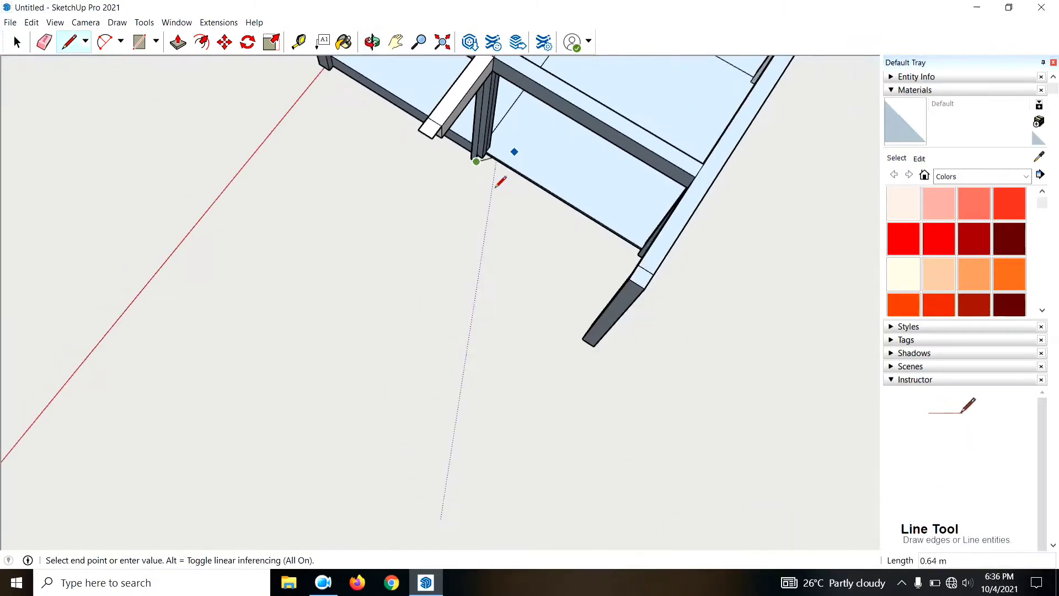
pyautogui.click(318, 394)
pyautogui.press('Escape')
pyautogui.moveTo(318, 394)
pyautogui.mouseDown(button='middle')
pyautogui.moveTo(506, 369)
pyautogui.moveTo(537, 239)
pyautogui.moveTo(523, 223)
pyautogui.moveTo(543, 214)
pyautogui.mouseUp(button='middle')
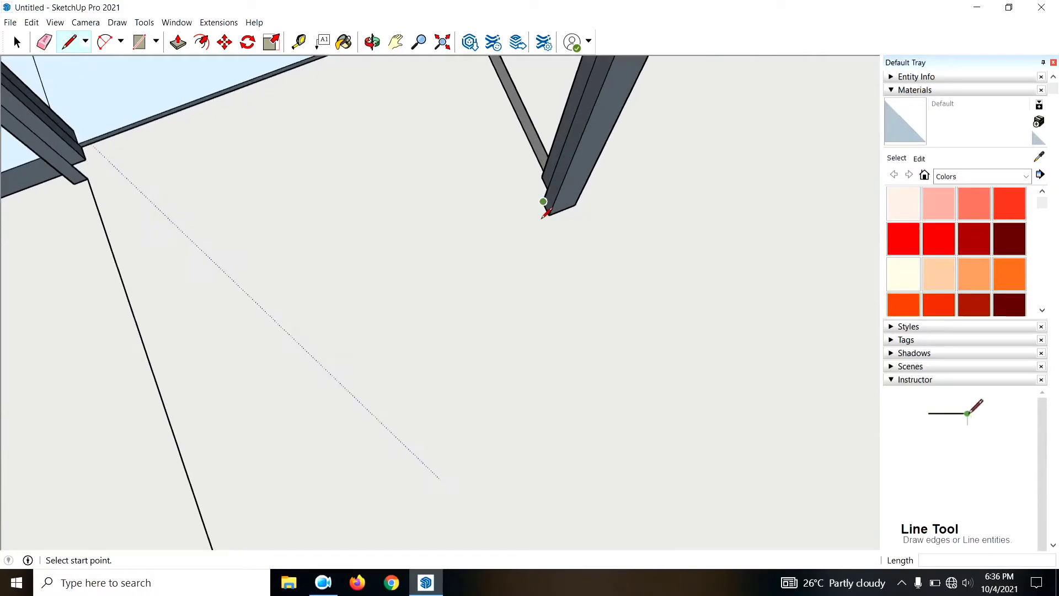
pyautogui.click(149, 360)
pyautogui.moveTo(202, 327); pyautogui.dragTo(246, 406, button='middle')
# Step: Place the pasted column square at the face corner, erase its diagonals, and start raising it
pyautogui.press('e')
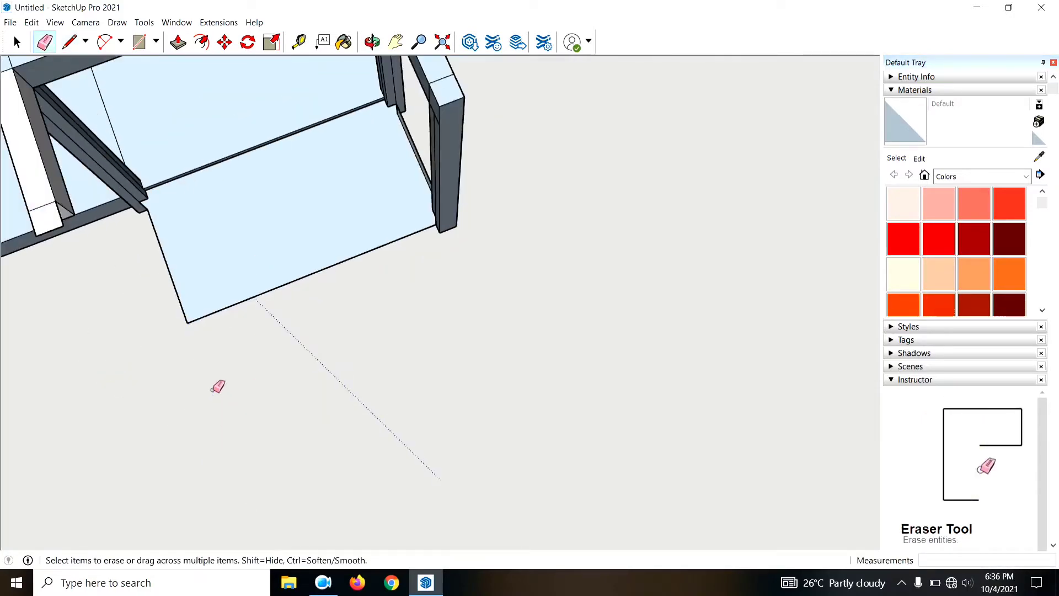
pyautogui.scroll(3, 193, 319)
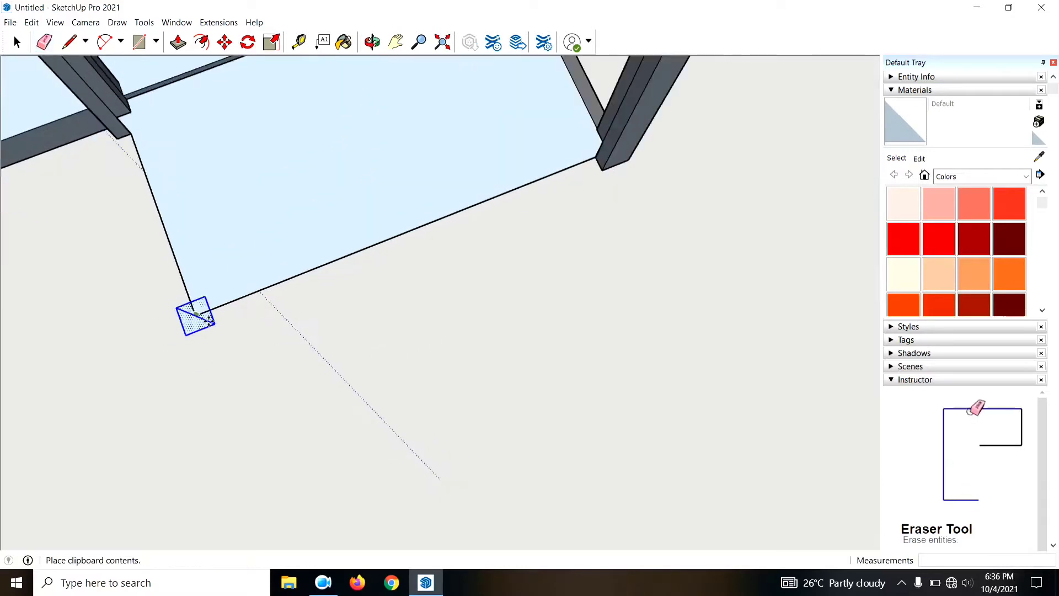
pyautogui.click(198, 315)
pyautogui.press('e')
pyautogui.scroll(2, 198, 325)
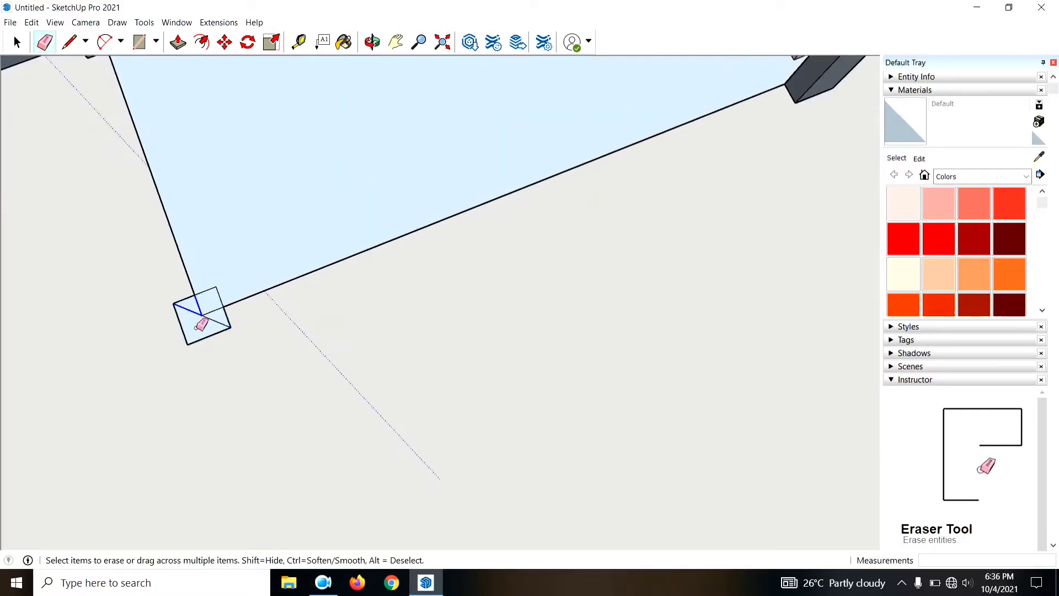
pyautogui.click(216, 324)
pyautogui.scroll(-3, 231, 298)
pyautogui.press('p')
pyautogui.click(229, 287)
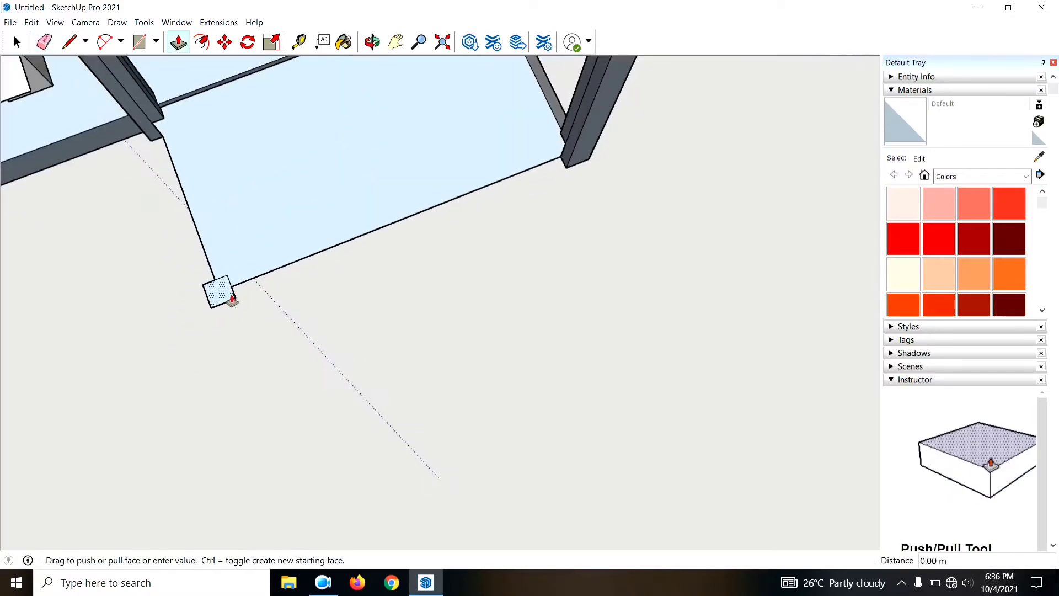
pyautogui.scroll(-2, 347, 237)
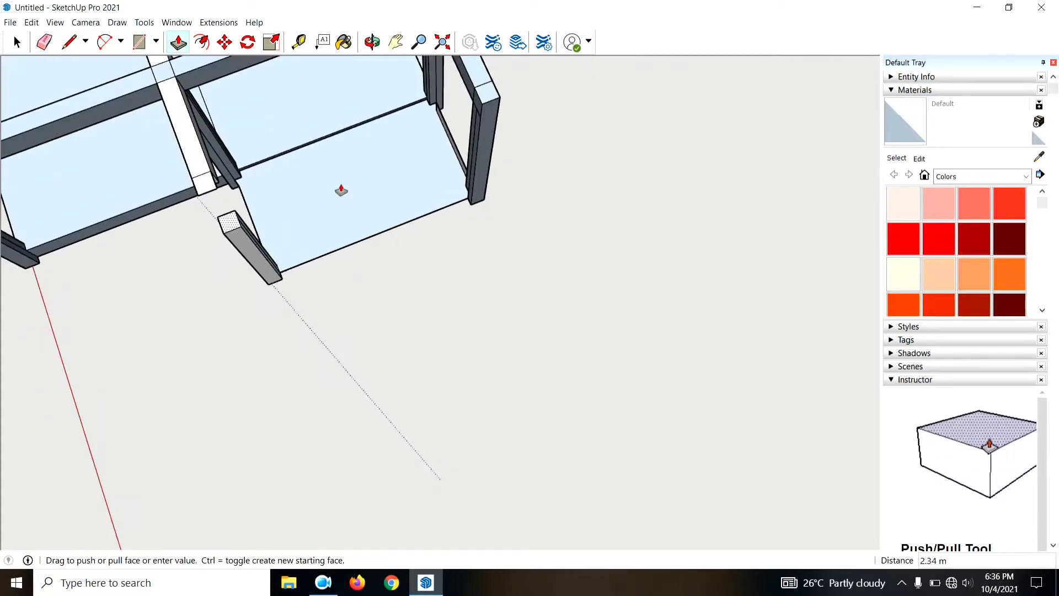
# Step: Finish the corner post at 3.00 m and thicken the new floor into a 0.25 m slab
pyautogui.click(499, 107)
pyautogui.scroll(2, 424, 190)
pyautogui.click(381, 203)
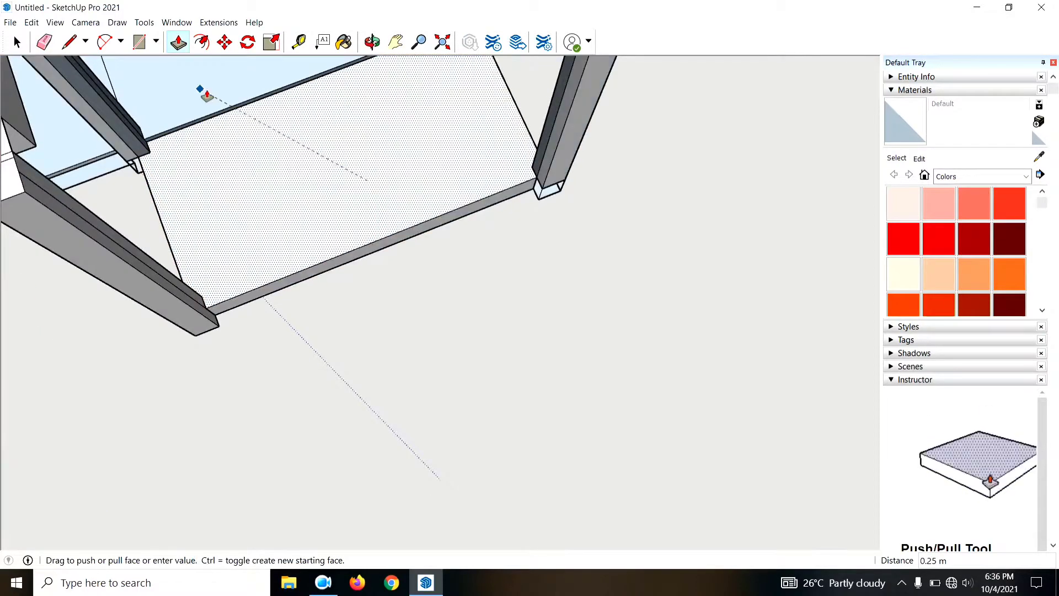
pyautogui.click(207, 95)
# Step: Push two of the slab's edge faces in by 0.10 m
pyautogui.moveTo(210, 90)
pyautogui.mouseDown(button='middle')
pyautogui.moveTo(376, 300)
pyautogui.moveTo(557, 160)
pyautogui.mouseUp(button='middle')
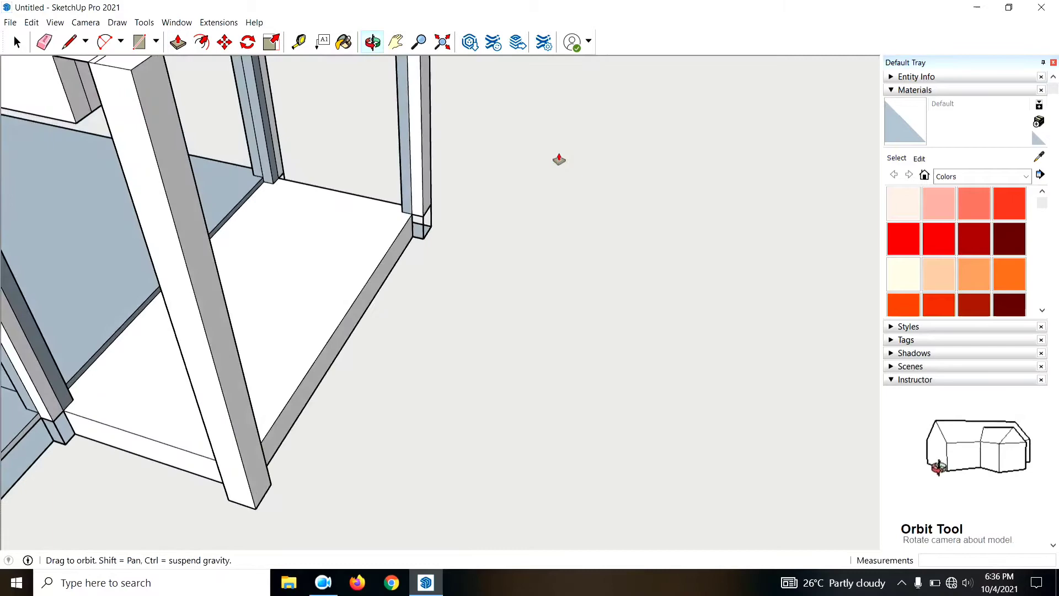
pyautogui.click(150, 459)
pyautogui.click(255, 497)
pyautogui.click(289, 447)
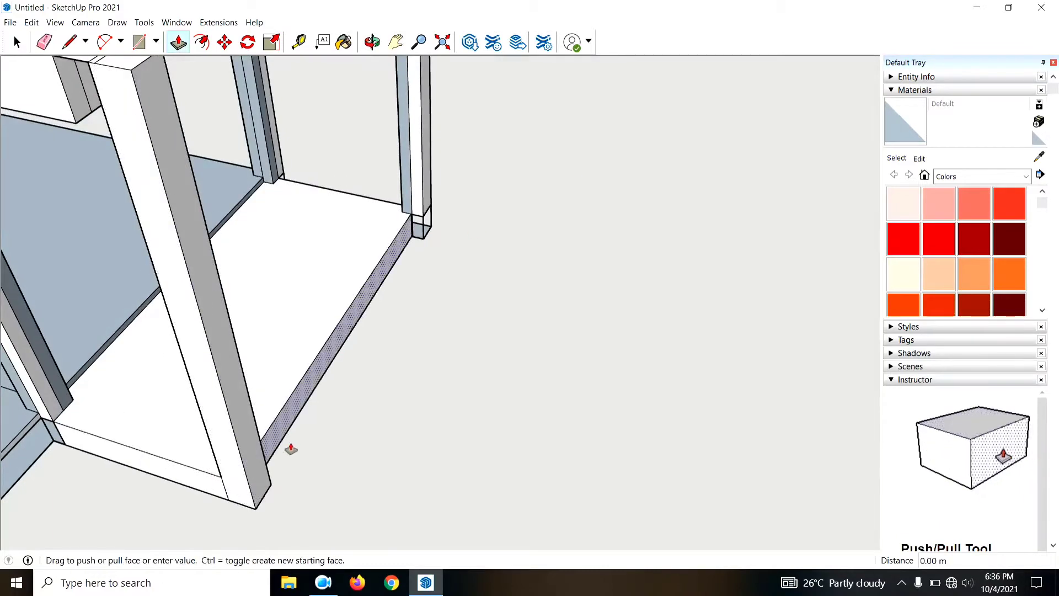
pyautogui.click(260, 487)
pyautogui.moveTo(261, 487)
pyautogui.mouseDown(button='middle')
pyautogui.moveTo(434, 269)
pyautogui.moveTo(645, 274)
pyautogui.mouseUp(button='middle')
pyautogui.scroll(3, 597, 276)
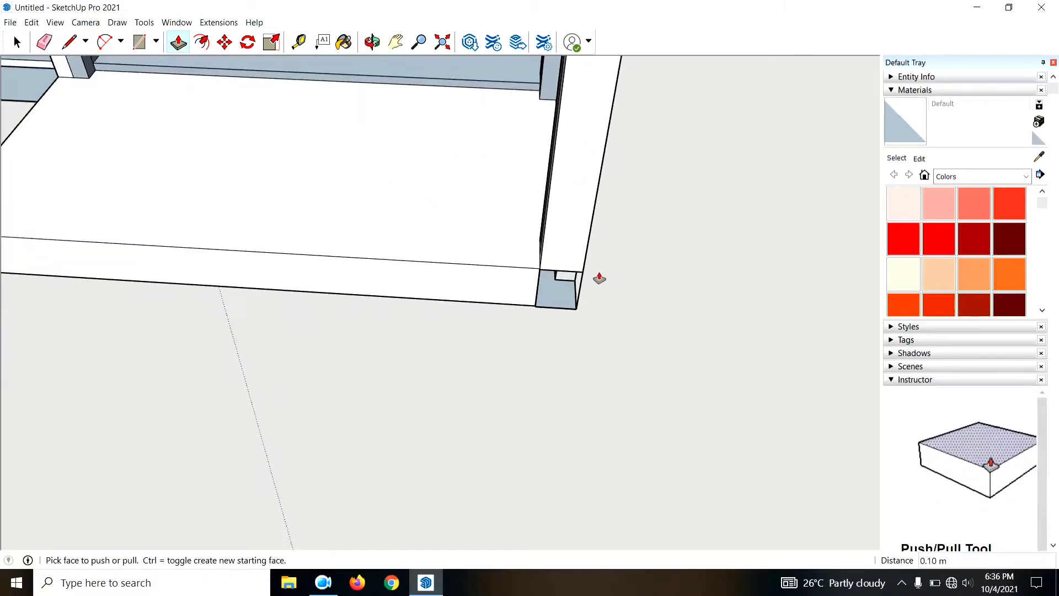
pyautogui.scroll(3, 560, 277)
# Step: Draw closing lines at the new column bases to complete the slab faces
pyautogui.press('l')
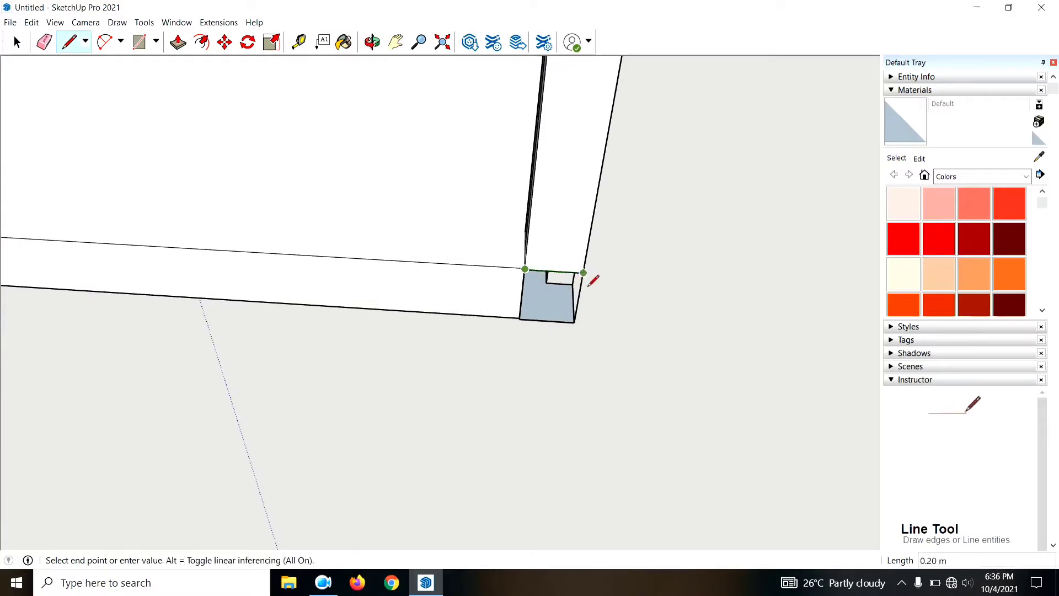
pyautogui.click(583, 273)
pyautogui.scroll(-3, 552, 309)
pyautogui.moveTo(496, 338); pyautogui.dragTo(359, 338, button='middle')
pyautogui.scroll(2, 441, 309)
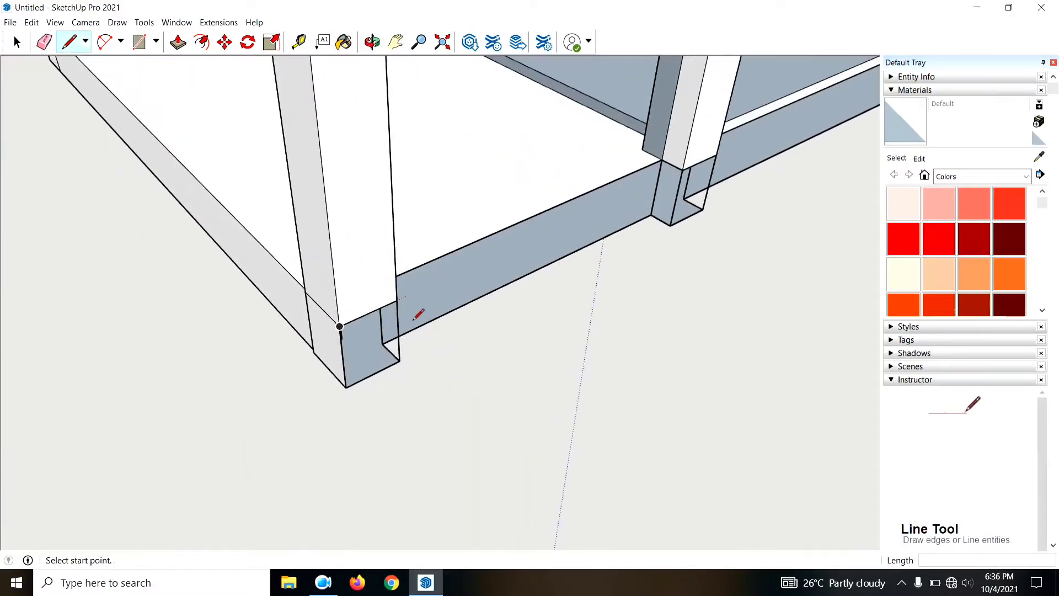
pyautogui.click(347, 339)
pyautogui.moveTo(456, 300); pyautogui.dragTo(746, 286, button='middle')
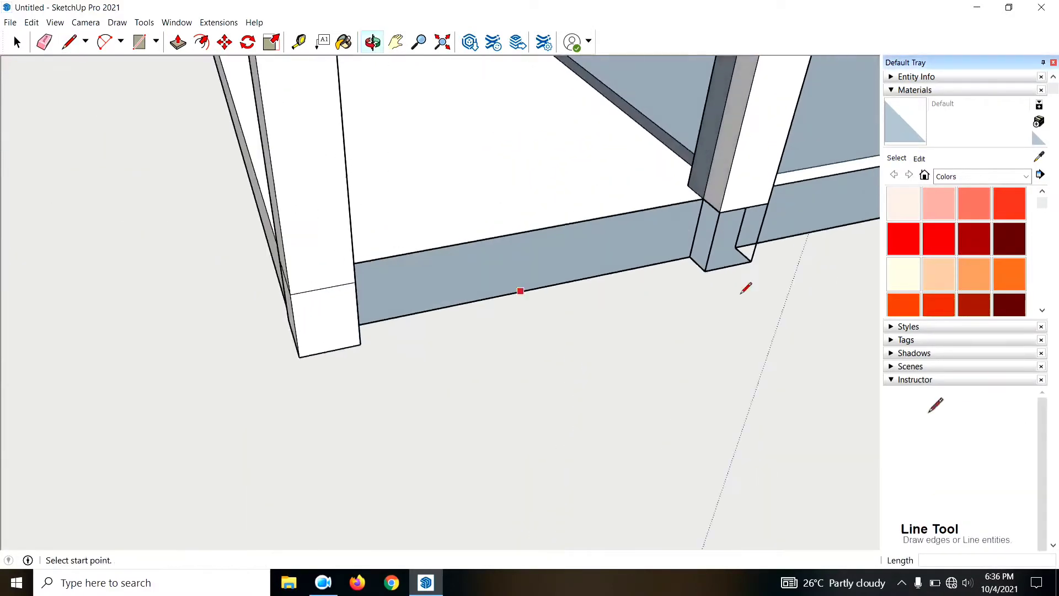
pyautogui.click(735, 223)
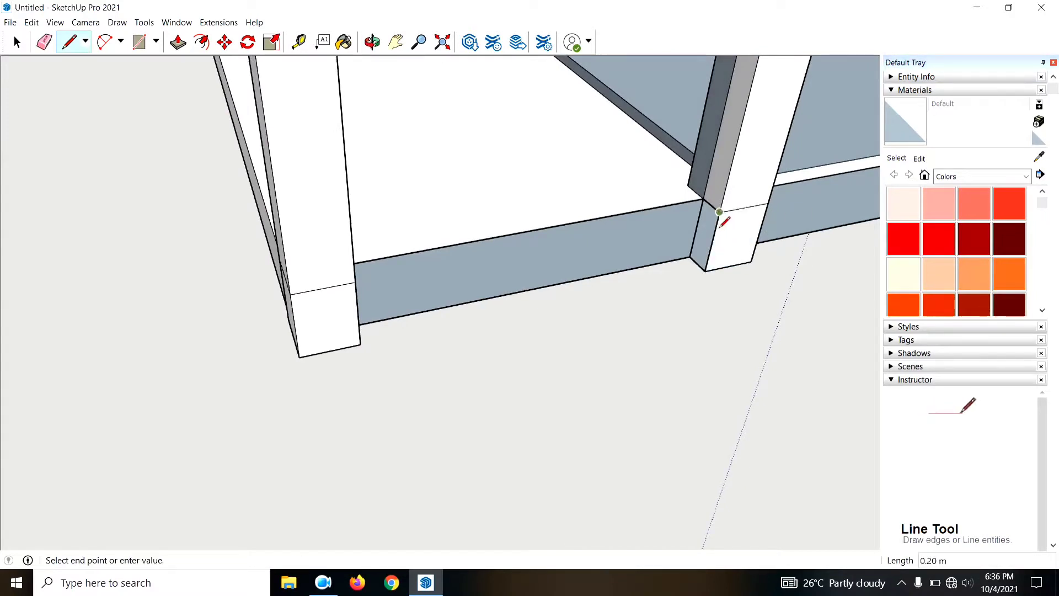
pyautogui.click(720, 224)
pyautogui.moveTo(706, 213); pyautogui.dragTo(366, 229, button='middle')
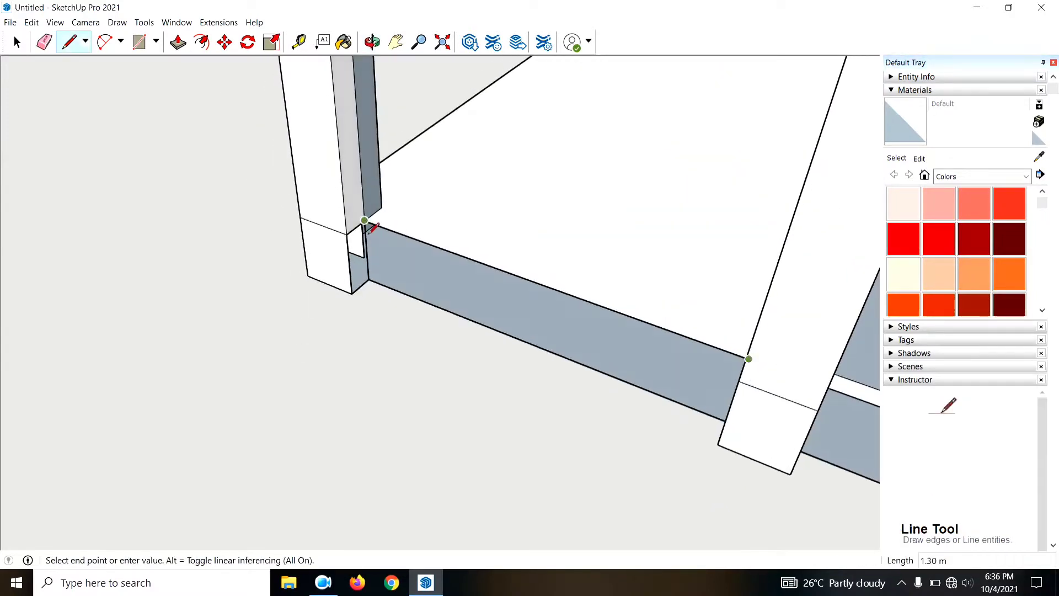
pyautogui.click(369, 233)
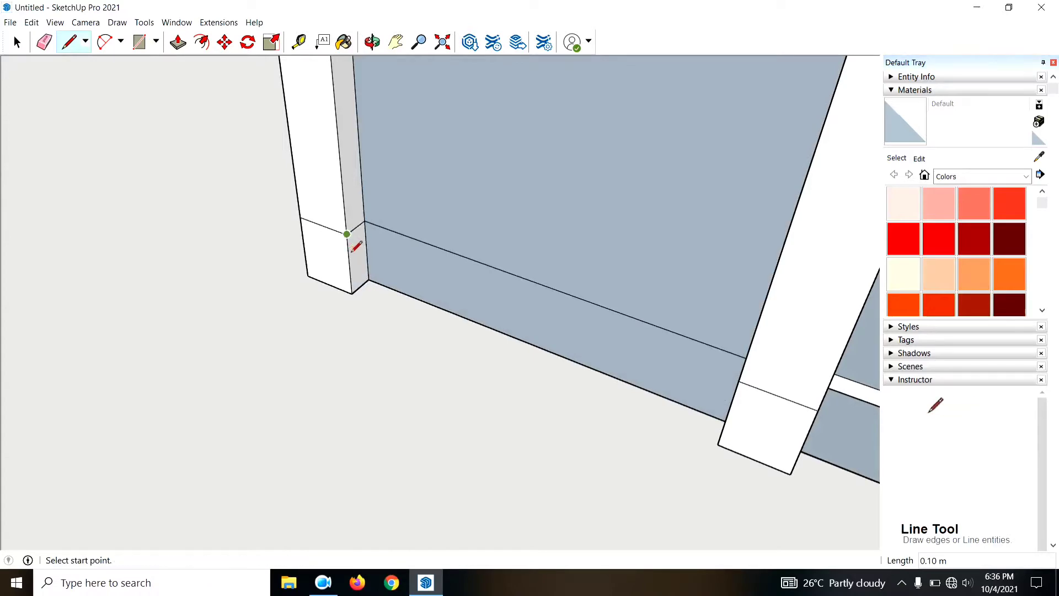
# Step: Select and delete the unwanted wall face
pyautogui.moveTo(356, 246)
pyautogui.mouseDown(button='middle')
pyautogui.moveTo(496, 338)
pyautogui.moveTo(638, 456)
pyautogui.moveTo(660, 280)
pyautogui.moveTo(485, 300)
pyautogui.moveTo(737, 271)
pyautogui.moveTo(475, 296)
pyautogui.mouseUp(button='middle')
pyautogui.press('space')
pyautogui.click(649, 274)
pyautogui.press('Delete')
# Step: Erase the beam section above the new corner post
pyautogui.scroll(-3, 512, 270)
pyautogui.scroll(3, 475, 296)
pyautogui.scroll(2, 474, 296)
pyautogui.scroll(2, 501, 242)
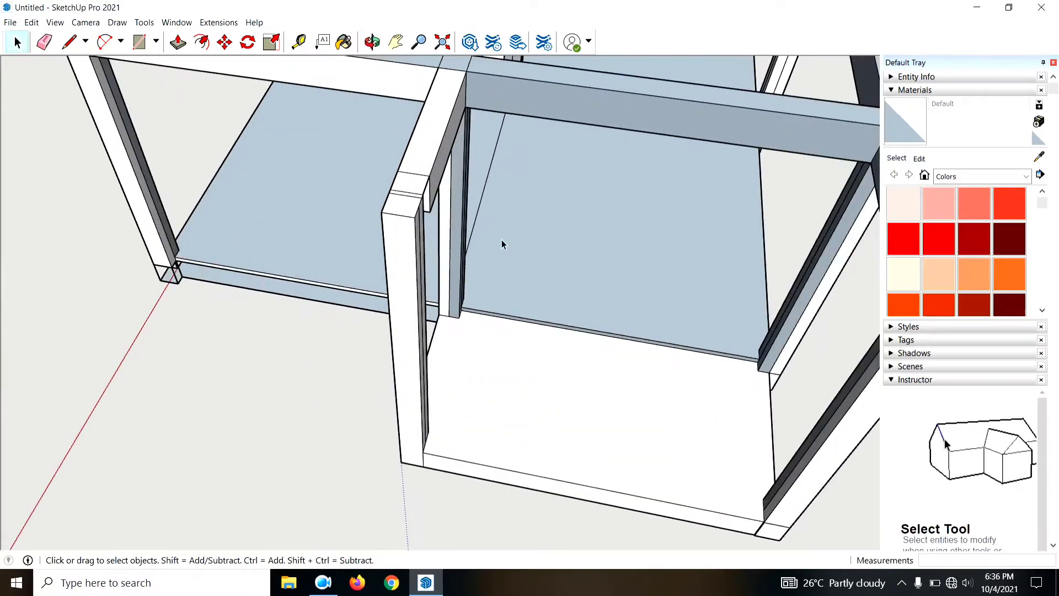
pyautogui.moveTo(501, 239)
pyautogui.mouseDown(button='middle')
pyautogui.moveTo(329, 208)
pyautogui.moveTo(360, 268)
pyautogui.moveTo(243, 265)
pyautogui.mouseUp(button='middle')
pyautogui.scroll(2, 338, 214)
pyautogui.scroll(2, 382, 264)
pyautogui.scroll(2, 300, 222)
pyautogui.scroll(2, 304, 253)
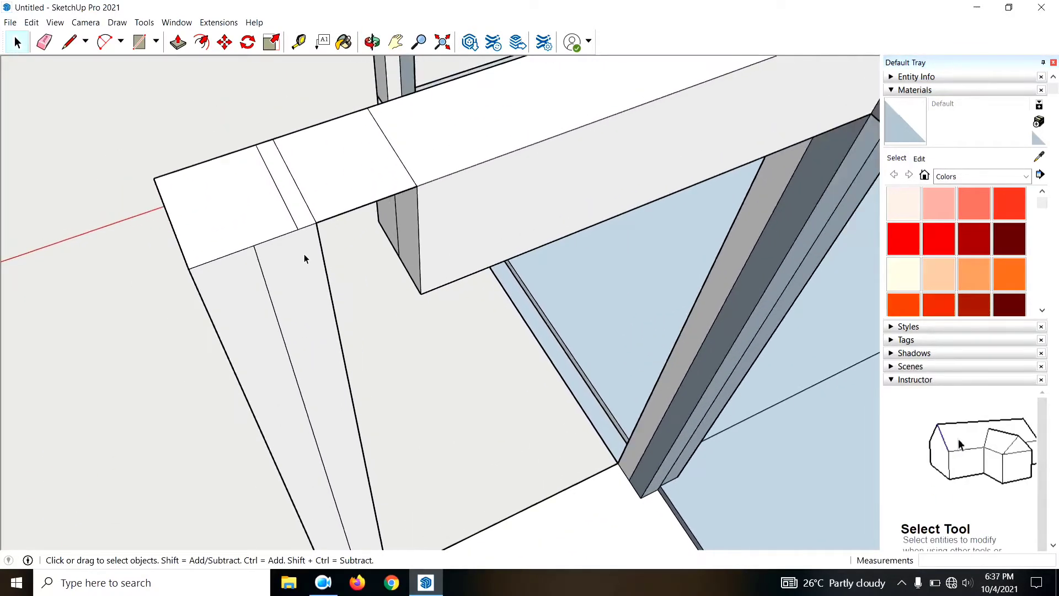
pyautogui.click(350, 221)
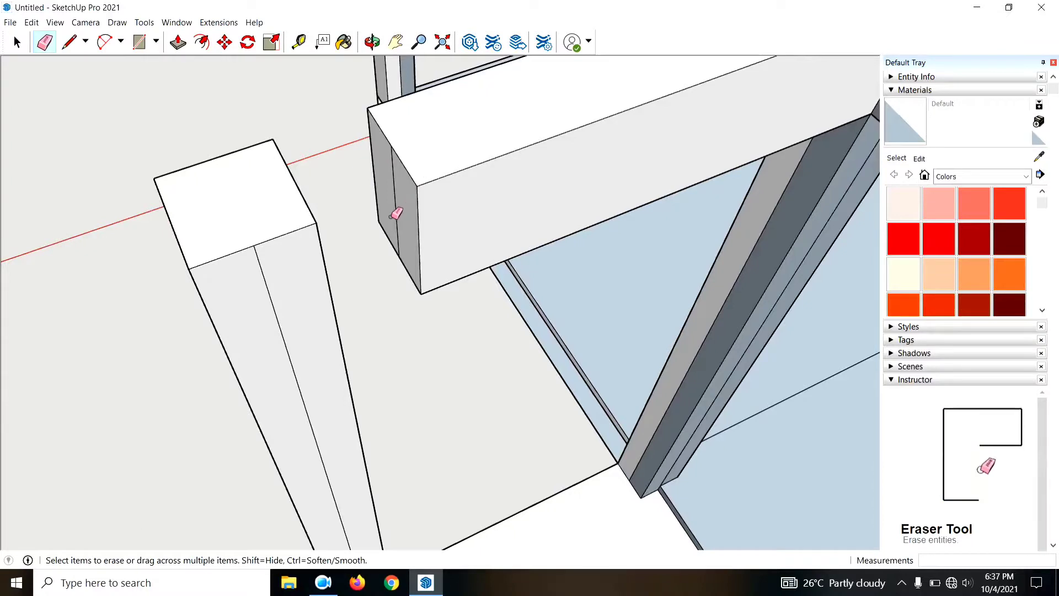
# Step: Push/Pull the beam's cut end out over the new corner post
pyautogui.moveTo(401, 227); pyautogui.dragTo(463, 246, button='middle')
pyautogui.press('p')
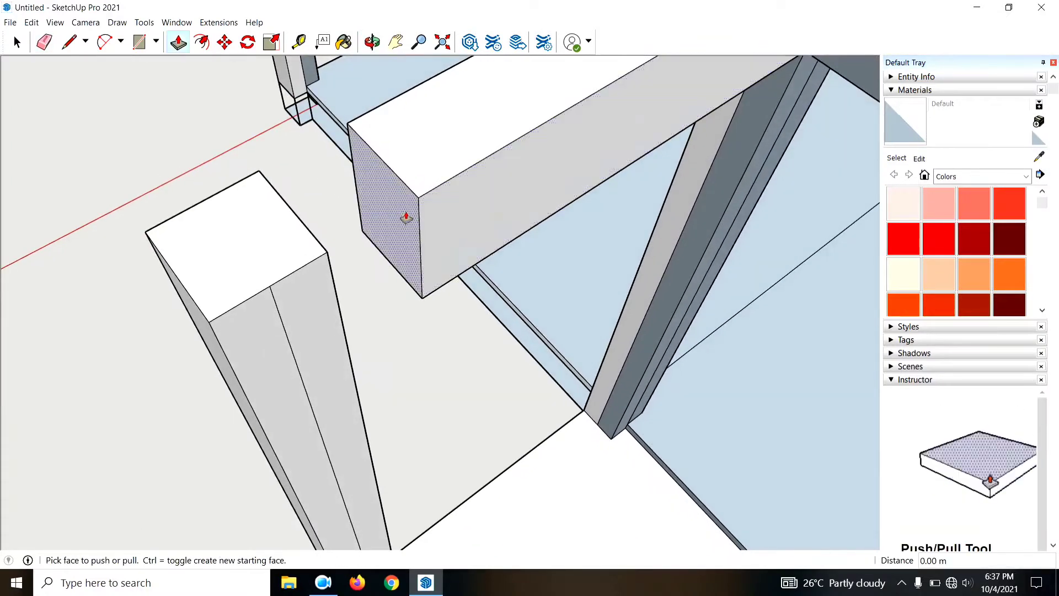
pyautogui.moveTo(407, 220); pyautogui.dragTo(330, 262)
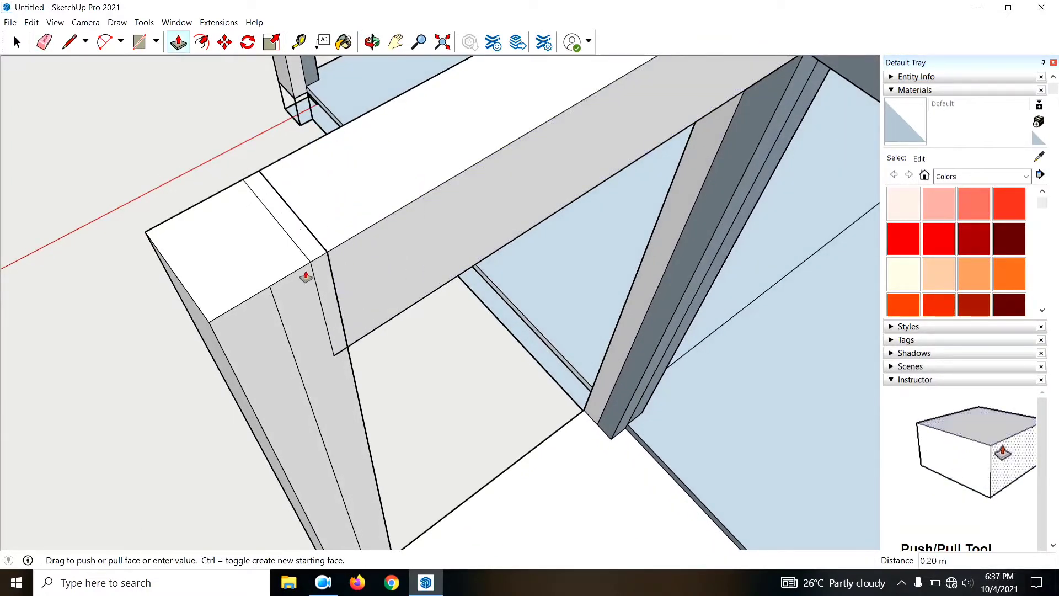
pyautogui.click(266, 177)
pyautogui.moveTo(267, 177); pyautogui.dragTo(326, 257, button='middle')
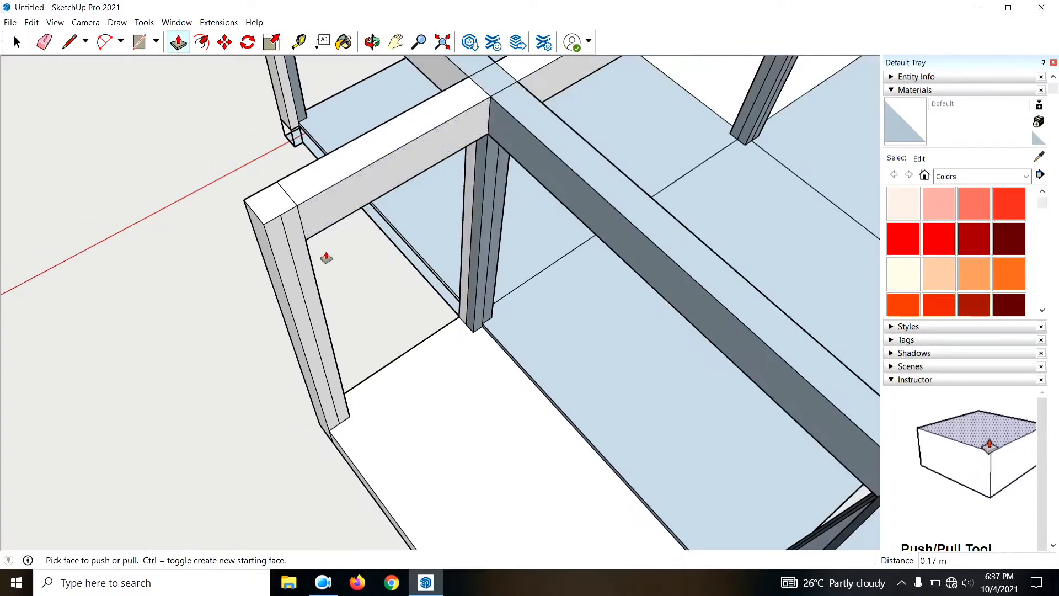
# Step: Extend the beam along the new bay so it frames the bay
pyautogui.press('l')
pyautogui.scroll(3, 283, 220)
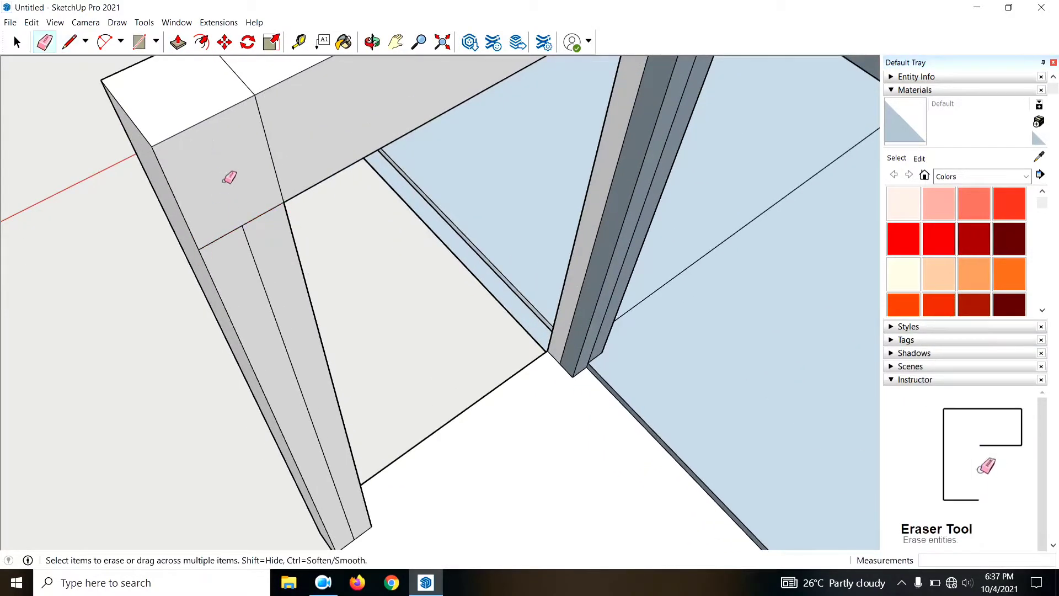
pyautogui.scroll(-3, 229, 177)
pyautogui.press('p')
pyautogui.moveTo(237, 174); pyautogui.dragTo(466, 215)
pyautogui.scroll(-3, 465, 215)
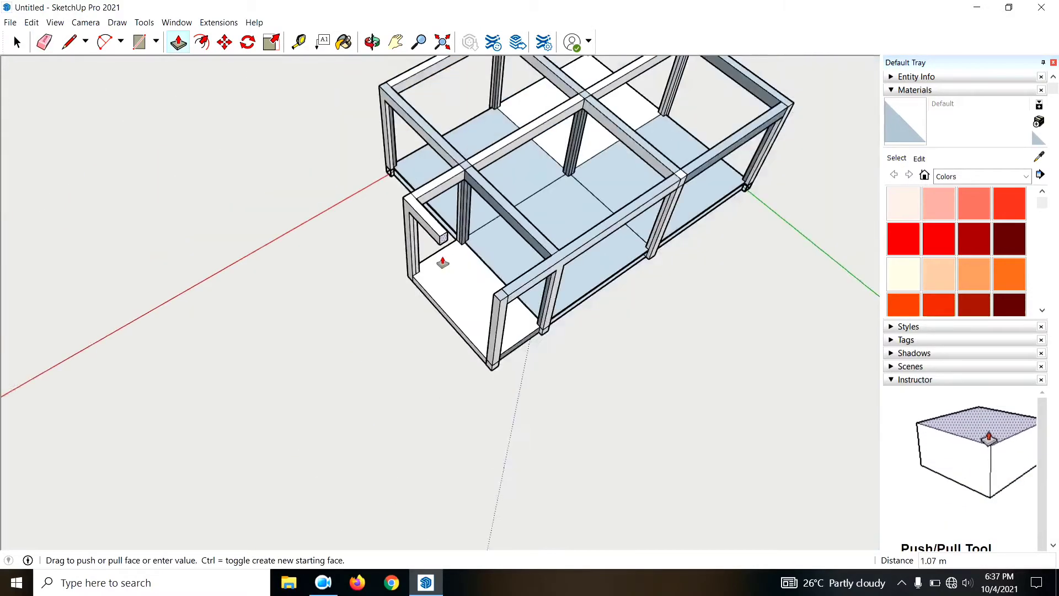
# Step: Orbit and zoom to inspect the beams and the front corner post base
pyautogui.moveTo(442, 263); pyautogui.dragTo(621, 303, button='middle')
pyautogui.scroll(2, 523, 261)
pyautogui.scroll(2, 523, 262)
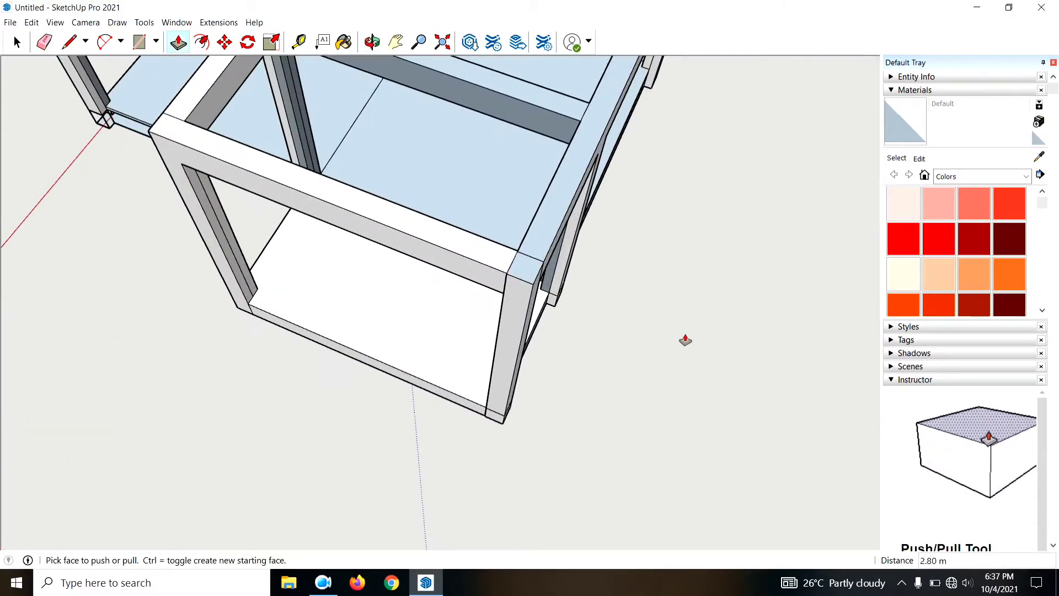
pyautogui.scroll(-3, 685, 341)
pyautogui.moveTo(530, 414)
pyautogui.mouseDown(button='middle')
pyautogui.moveTo(550, 371)
pyautogui.moveTo(551, 381)
pyautogui.mouseUp(button='middle')
pyautogui.scroll(3, 375, 312)
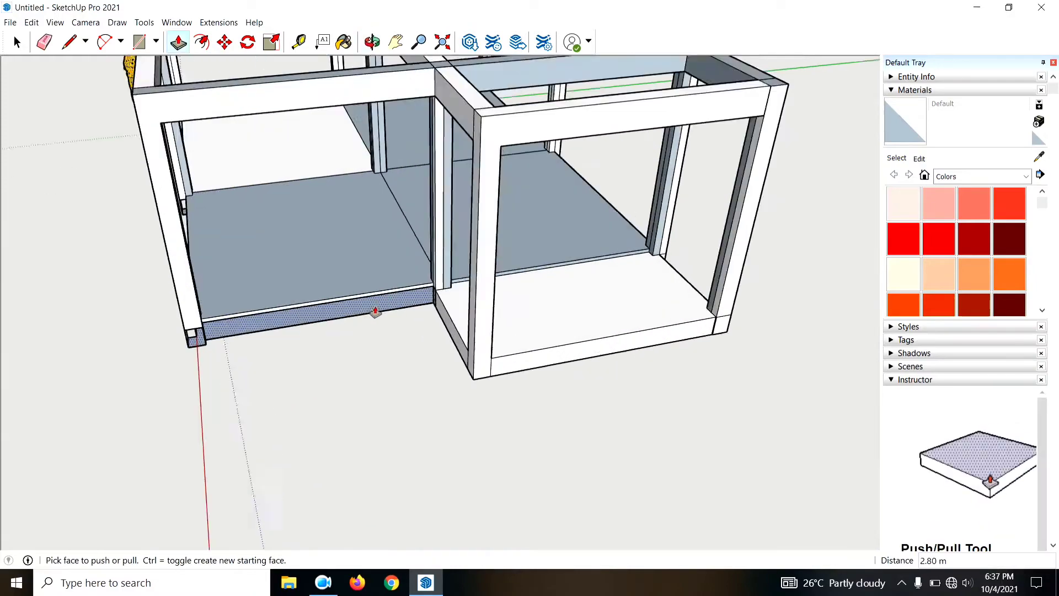
pyautogui.scroll(2, 375, 312)
pyautogui.moveTo(484, 295)
pyautogui.mouseDown(button='middle')
pyautogui.moveTo(619, 350)
pyautogui.moveTo(682, 354)
pyautogui.moveTo(643, 371)
pyautogui.mouseUp(button='middle')
pyautogui.scroll(-2, 539, 287)
pyautogui.moveTo(538, 286)
pyautogui.mouseDown(button='middle')
pyautogui.moveTo(333, 390)
pyautogui.moveTo(584, 418)
pyautogui.moveTo(277, 380)
pyautogui.moveTo(459, 369)
pyautogui.mouseUp(button='middle')
pyautogui.scroll(2, 584, 418)
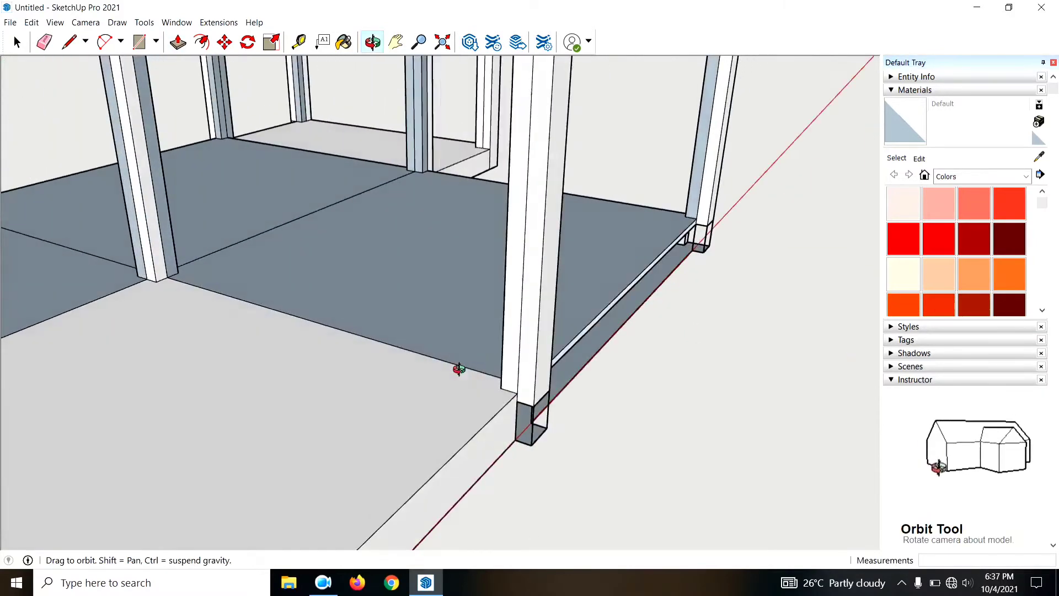
# Step: Trace a line between post corners to close the first post's open bottom face
pyautogui.scroll(2, 503, 416)
pyautogui.scroll(2, 539, 441)
pyautogui.press('l')
pyautogui.scroll(2, 533, 398)
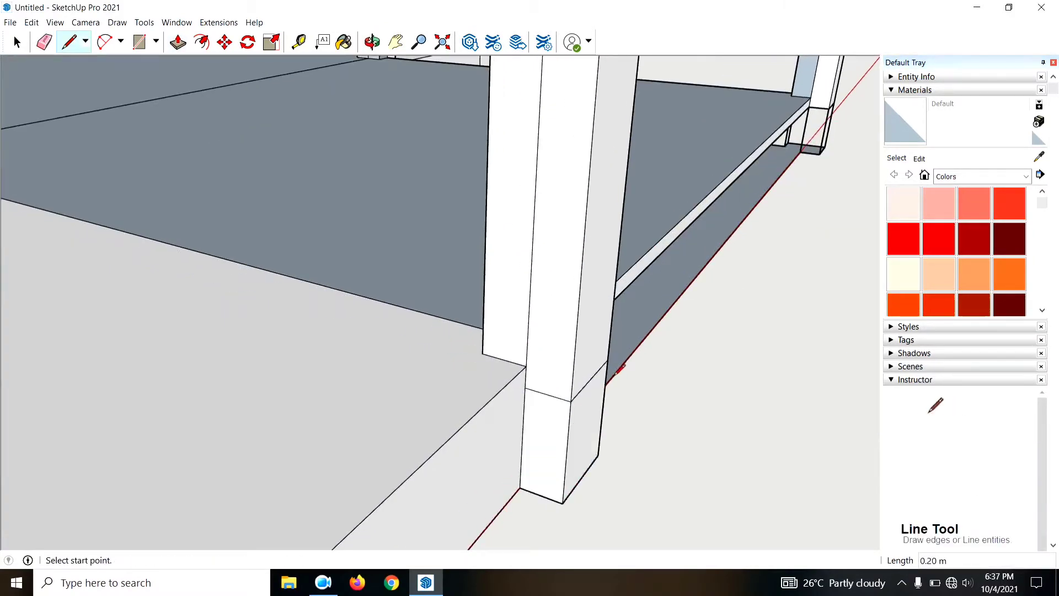
pyautogui.moveTo(618, 368); pyautogui.dragTo(167, 395, button='middle')
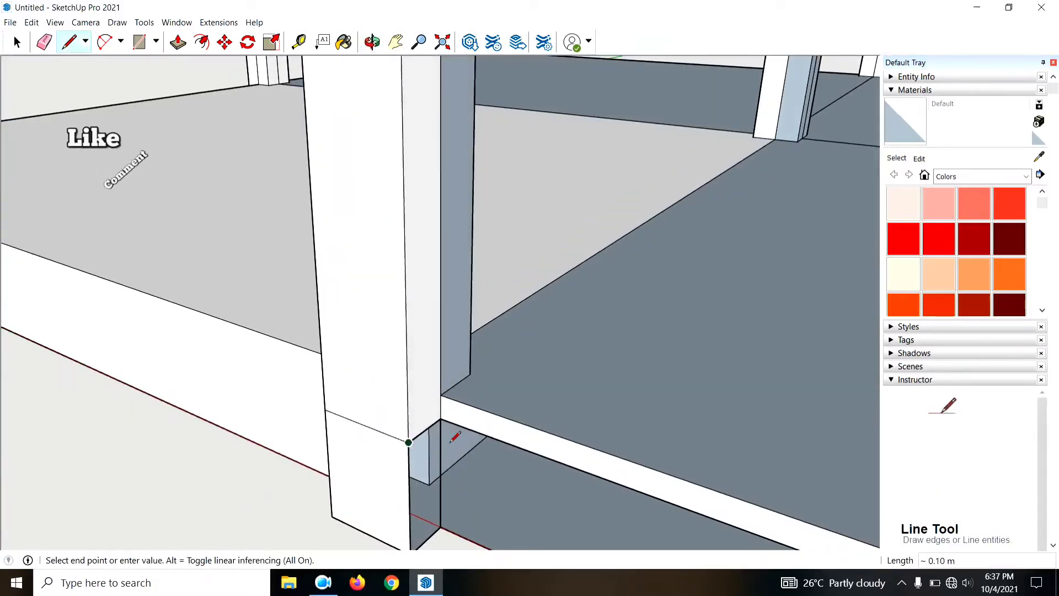
pyautogui.scroll(-3, 442, 431)
pyautogui.scroll(-2, 408, 375)
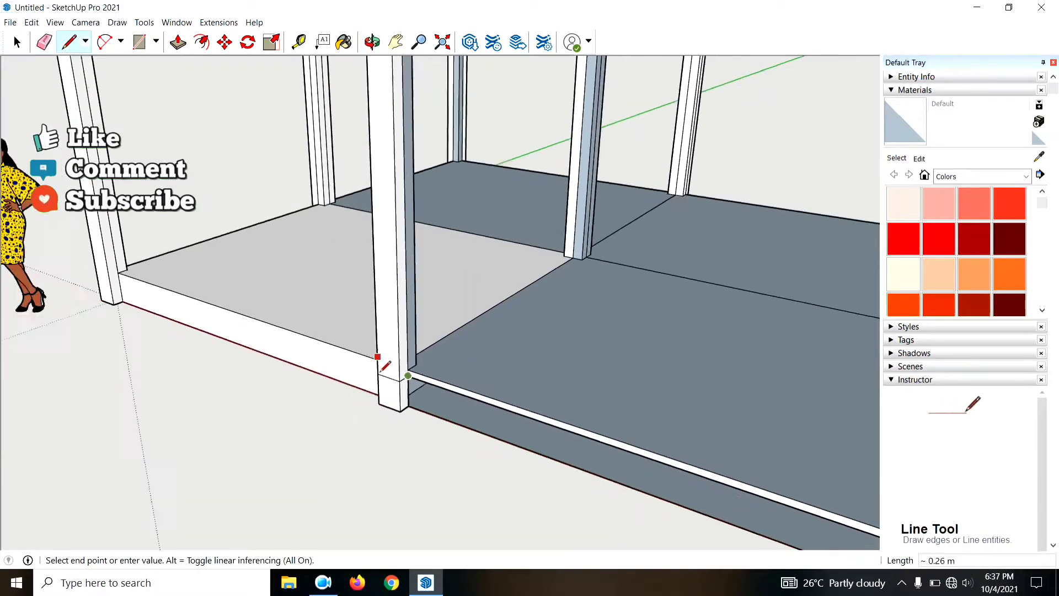
pyautogui.scroll(-1, 386, 370)
pyautogui.moveTo(754, 538); pyautogui.dragTo(386, 442, button='middle')
pyautogui.scroll(-3, 237, 433)
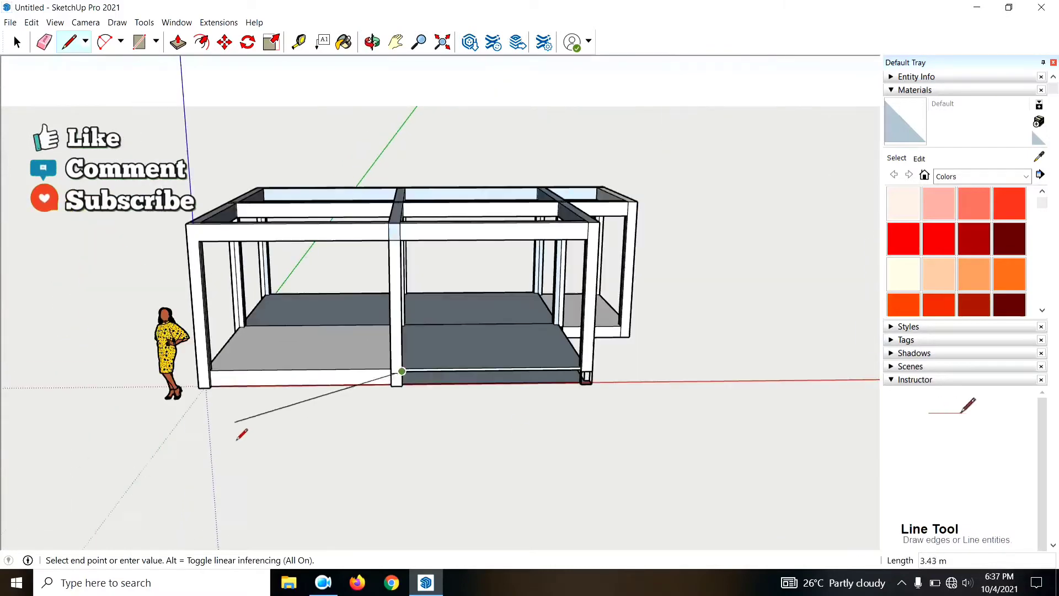
pyautogui.scroll(3, 562, 390)
pyautogui.scroll(2, 526, 401)
pyautogui.scroll(1, 607, 381)
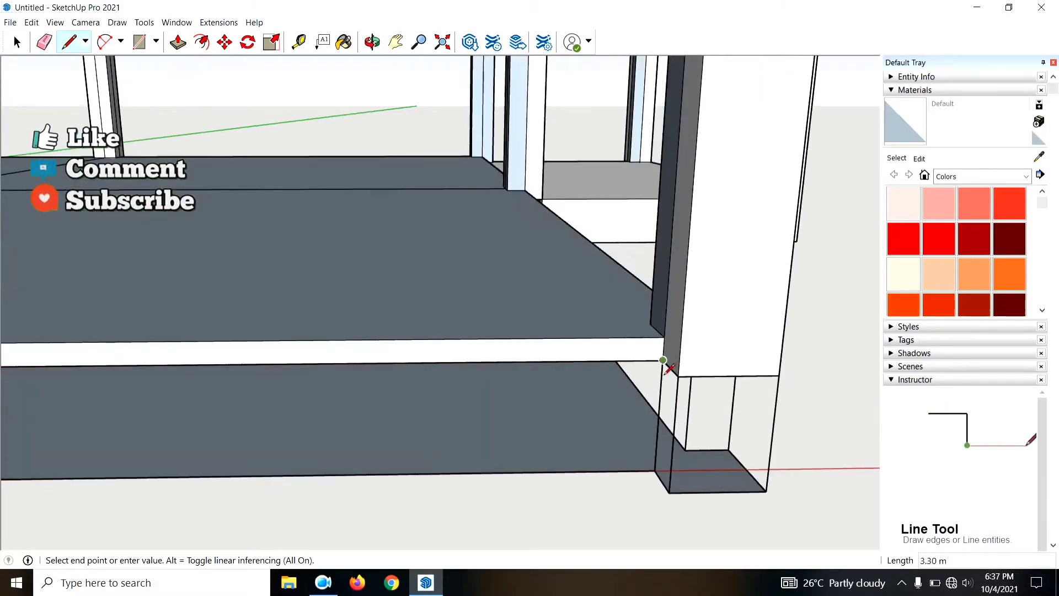
pyautogui.click(663, 359)
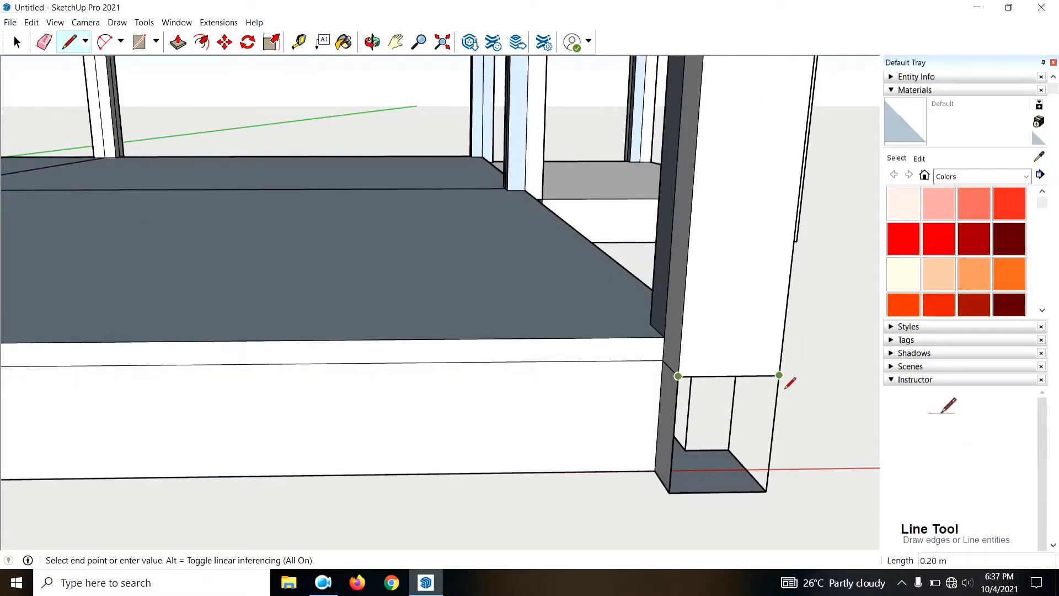
pyautogui.click(779, 376)
pyautogui.moveTo(787, 386); pyautogui.dragTo(417, 355, button='middle')
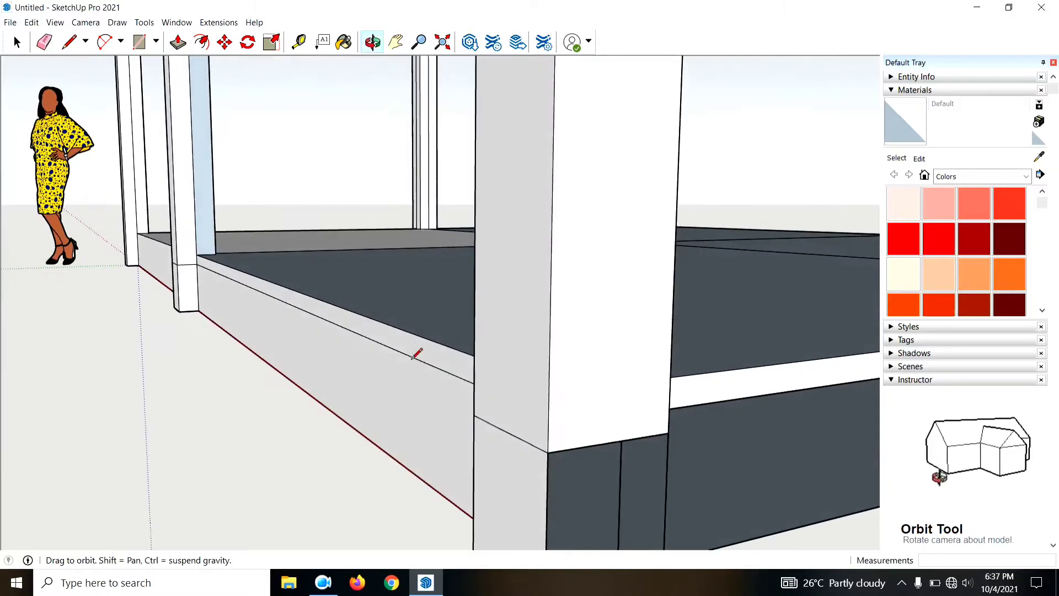
# Step: Draw lines from the next post corners to fill the band beneath the slab edge
pyautogui.click(597, 458)
pyautogui.moveTo(672, 445); pyautogui.dragTo(221, 430, button='middle')
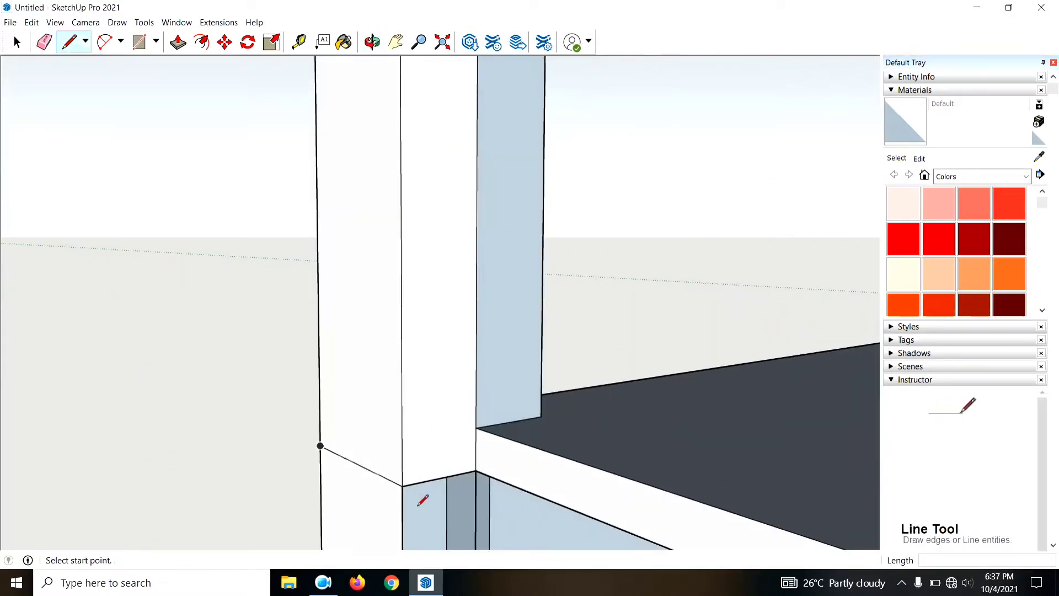
pyautogui.click(472, 468)
pyautogui.scroll(-5, 386, 441)
pyautogui.moveTo(350, 457); pyautogui.dragTo(398, 430, button='middle')
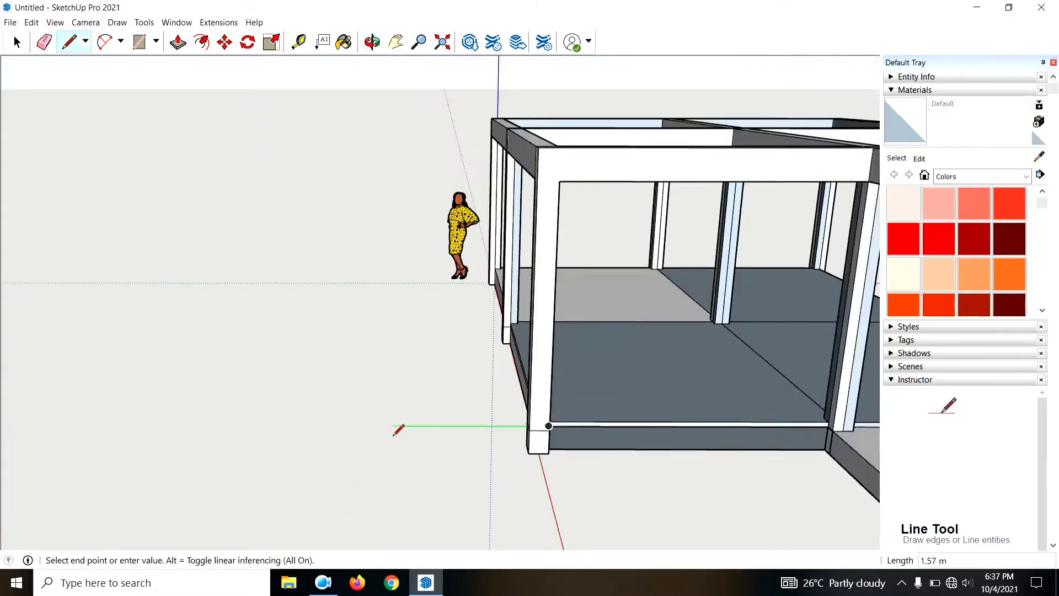
pyautogui.scroll(-5, 662, 437)
pyautogui.scroll(5, 541, 431)
pyautogui.scroll(3, 562, 419)
pyautogui.scroll(3, 628, 400)
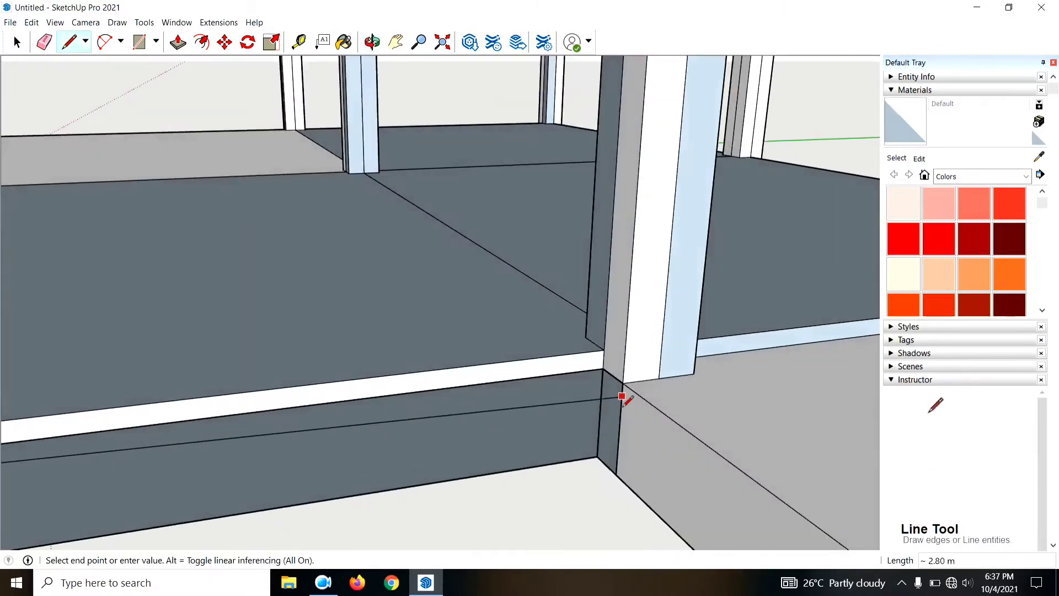
pyautogui.click(607, 385)
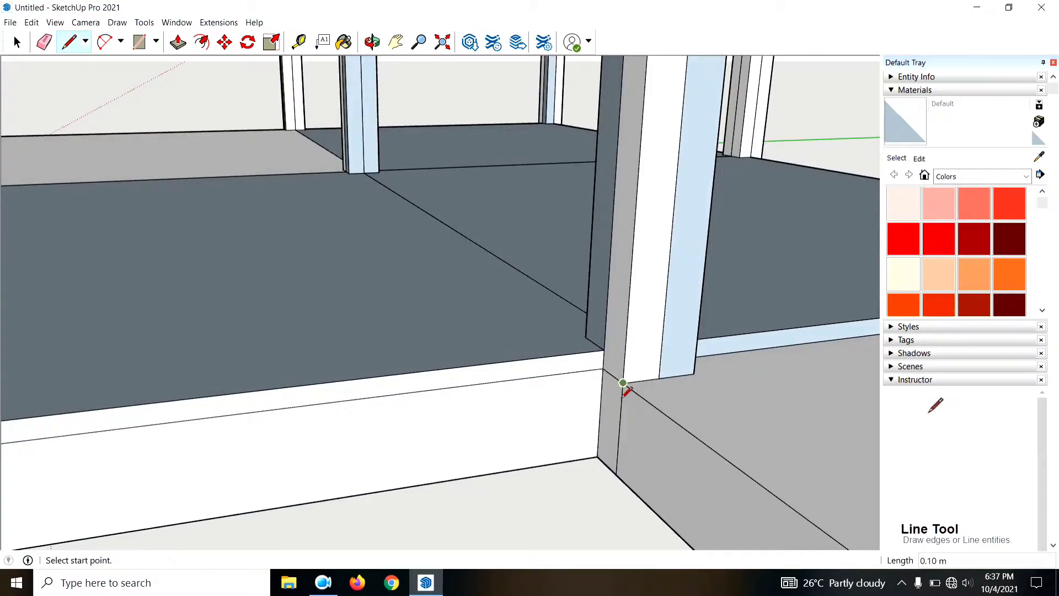
pyautogui.scroll(-3, 626, 391)
pyautogui.moveTo(559, 402)
pyautogui.mouseDown(button='middle')
pyautogui.moveTo(686, 433)
pyautogui.moveTo(566, 401)
pyautogui.mouseUp(button='middle')
pyautogui.scroll(-5, 465, 401)
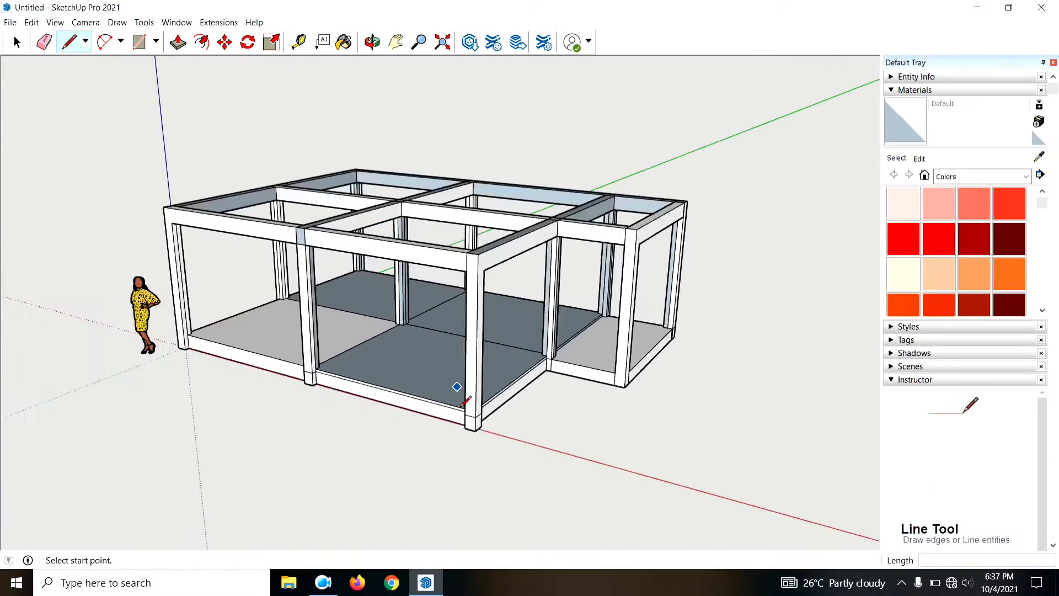
pyautogui.moveTo(465, 401); pyautogui.dragTo(473, 479, button='middle')
pyautogui.press('space')
pyautogui.scroll(5, 305, 397)
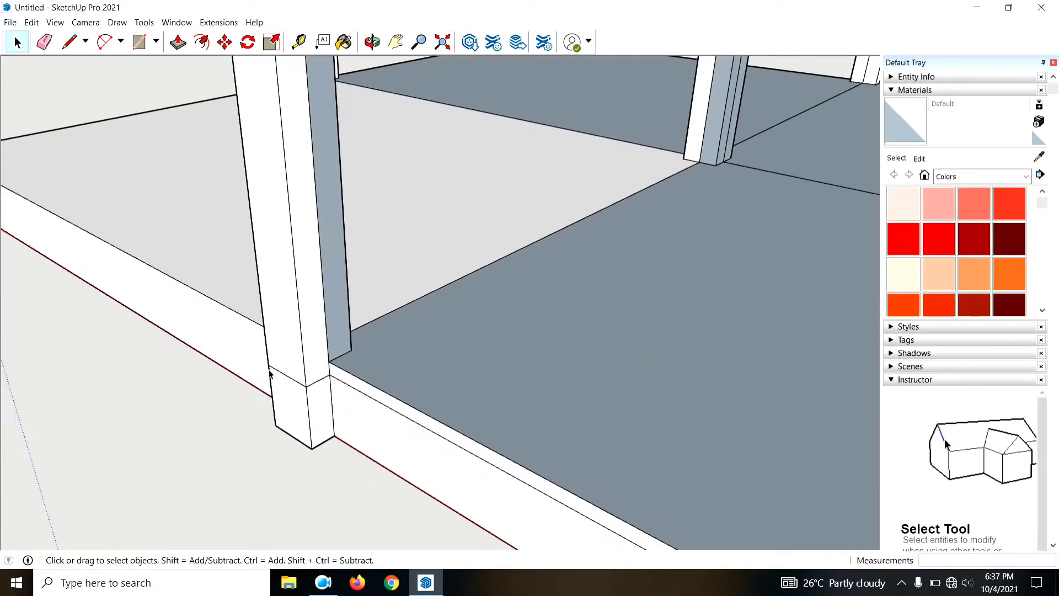
# Step: Push the blue and hatched base band faces between the posts back 0.10 m
pyautogui.scroll(-5, 269, 374)
pyautogui.scroll(-2, 558, 392)
pyautogui.moveTo(557, 392)
pyautogui.mouseDown(button='middle')
pyautogui.moveTo(425, 449)
pyautogui.moveTo(366, 359)
pyautogui.mouseUp(button='middle')
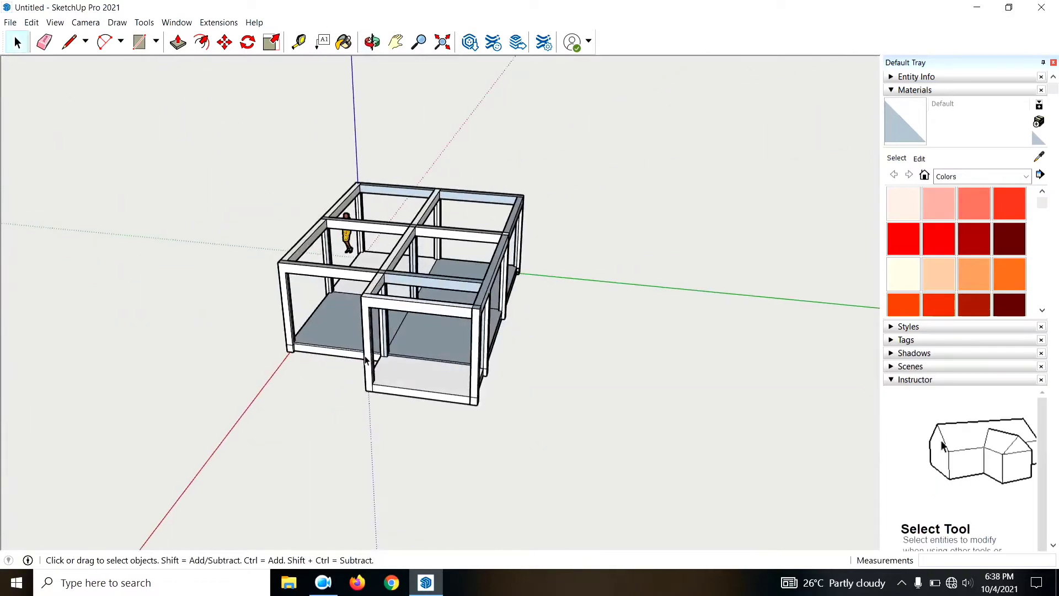
pyautogui.scroll(5, 366, 359)
pyautogui.moveTo(496, 392)
pyautogui.mouseDown(button='middle')
pyautogui.moveTo(307, 402)
pyautogui.moveTo(462, 433)
pyautogui.moveTo(369, 372)
pyautogui.mouseUp(button='middle')
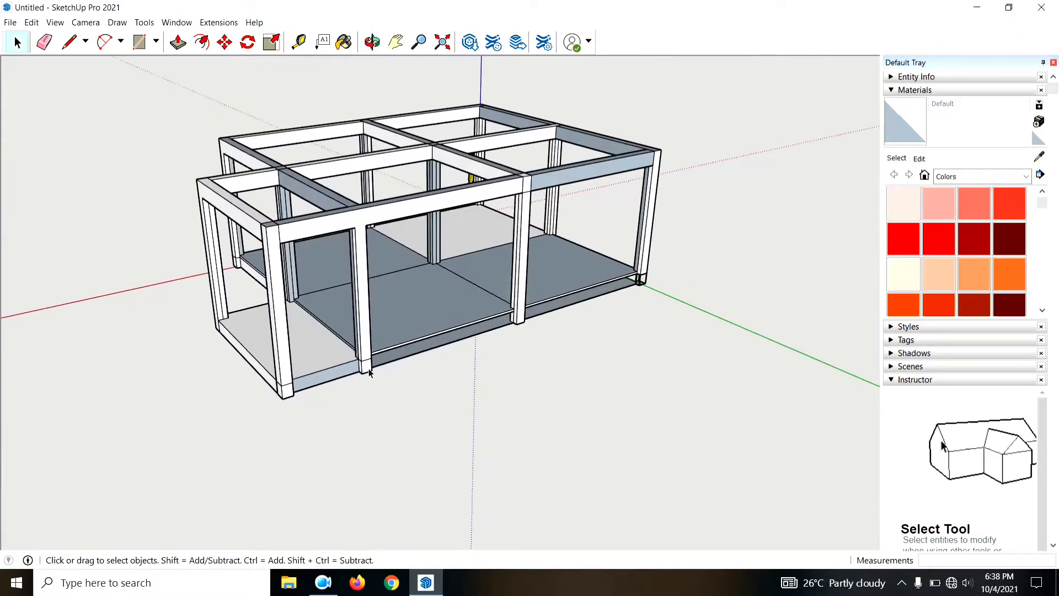
pyautogui.scroll(3, 369, 373)
pyautogui.scroll(2, 362, 391)
pyautogui.scroll(2, 253, 391)
pyautogui.moveTo(429, 409); pyautogui.dragTo(437, 406, button='middle')
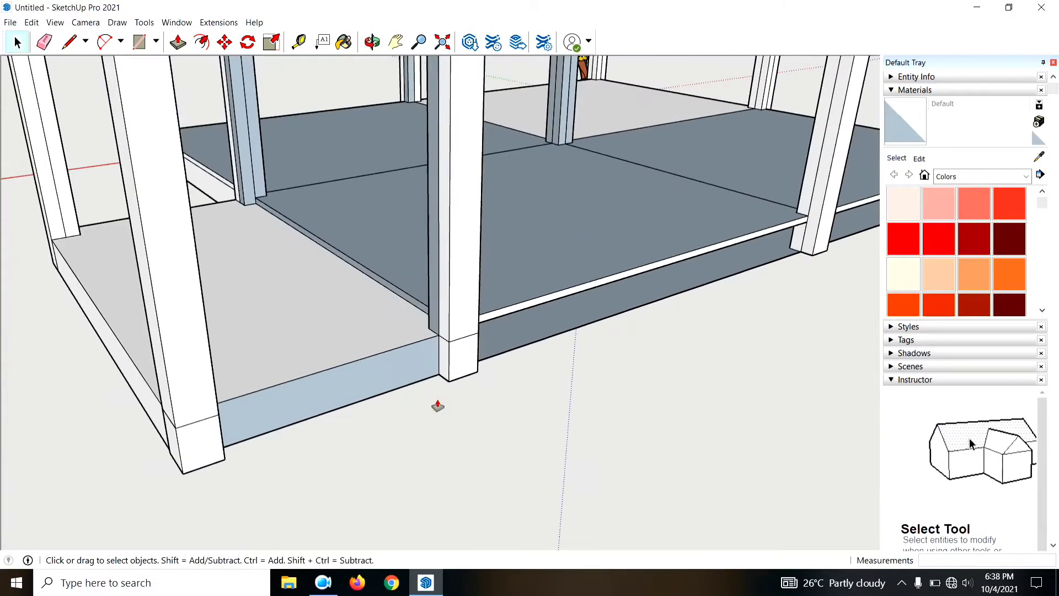
pyautogui.press('p')
pyautogui.moveTo(402, 373); pyautogui.dragTo(465, 361)
pyautogui.moveTo(528, 344); pyautogui.dragTo(516, 374)
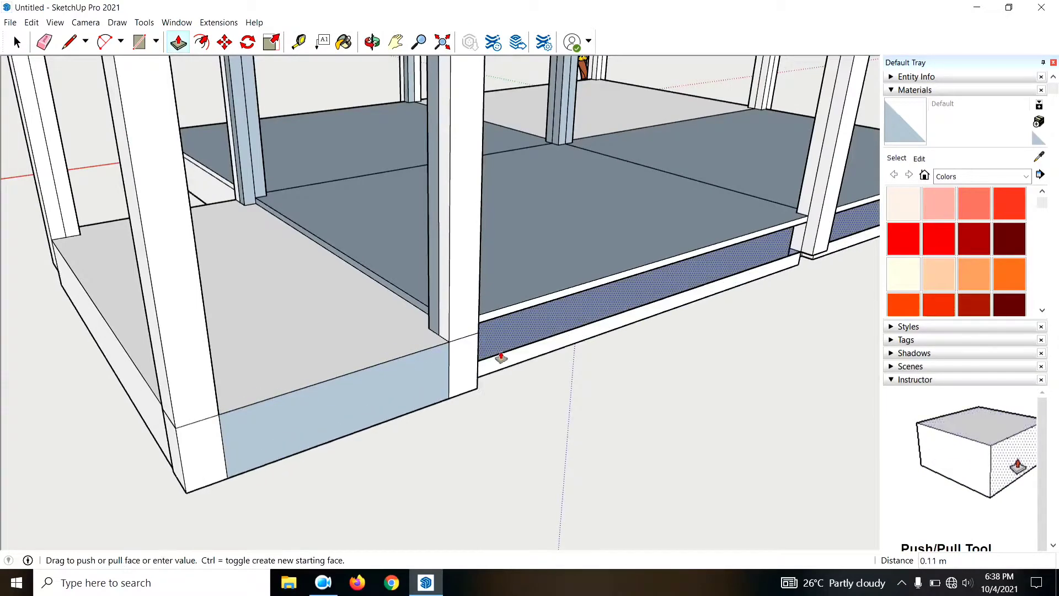
# Step: Adjust the base band's thin top strip and front face, leaving a top lip
pyautogui.scroll(3, 382, 368)
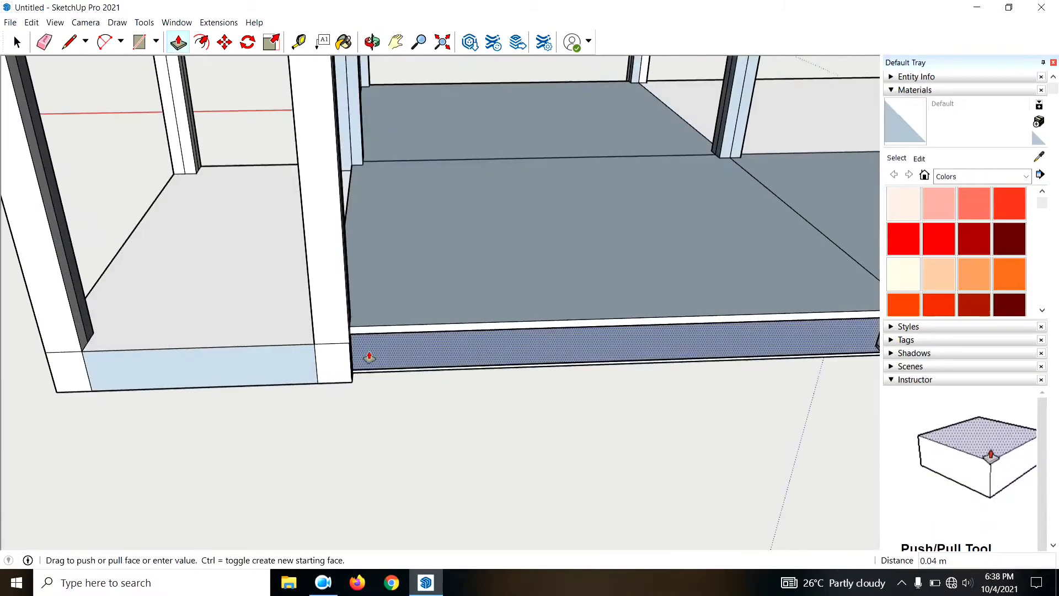
pyautogui.moveTo(369, 357); pyautogui.dragTo(409, 350)
pyautogui.moveTo(409, 350); pyautogui.dragTo(279, 354, button='middle')
pyautogui.scroll(2, 264, 294)
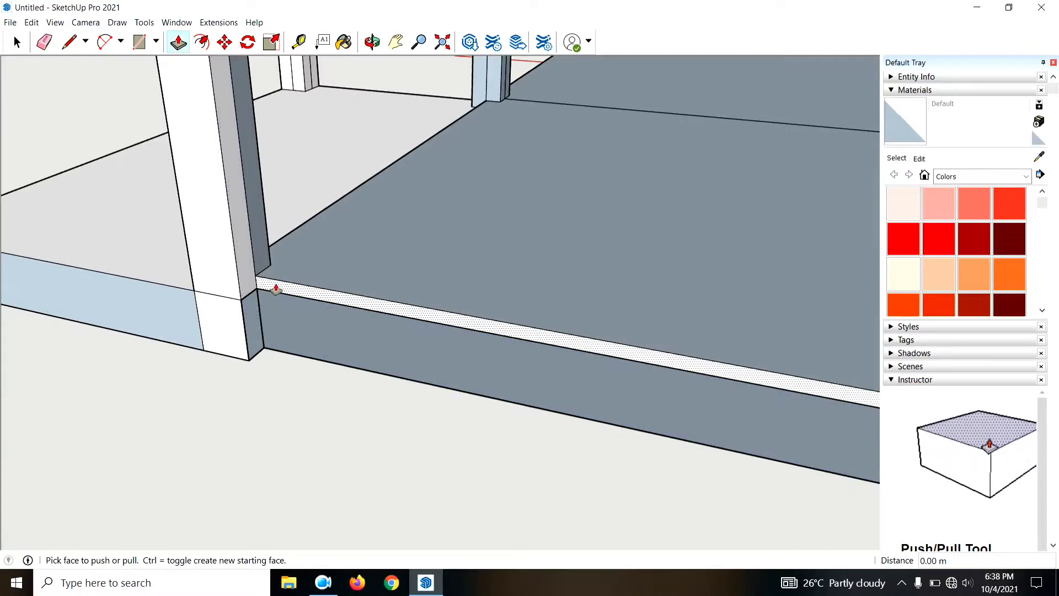
pyautogui.moveTo(275, 288); pyautogui.dragTo(233, 280)
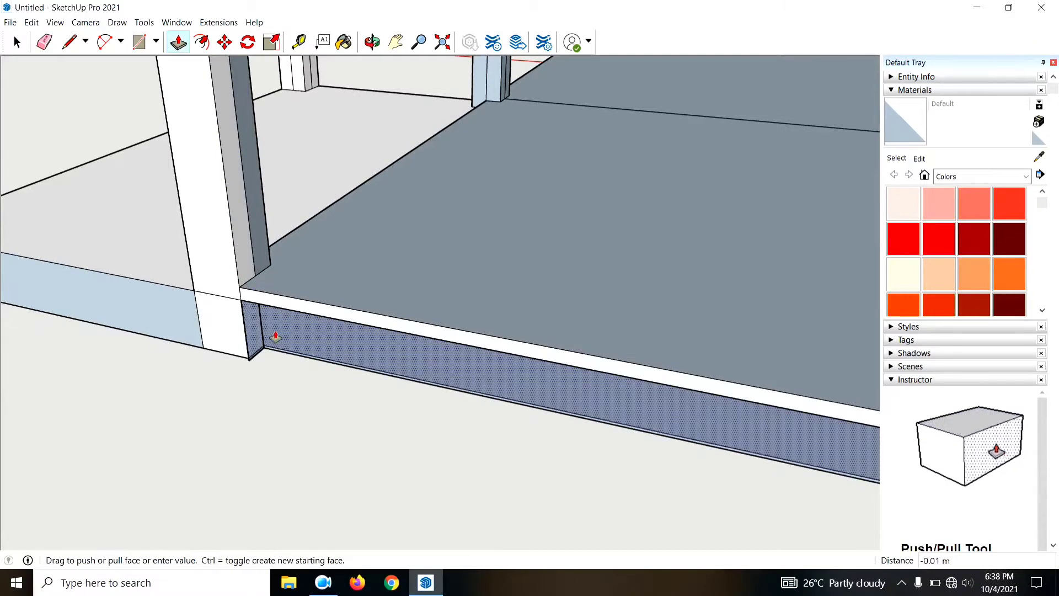
pyautogui.moveTo(275, 337); pyautogui.dragTo(283, 353)
pyautogui.moveTo(397, 397)
pyautogui.mouseDown(button='middle')
pyautogui.moveTo(430, 264)
pyautogui.moveTo(250, 320)
pyautogui.moveTo(352, 317)
pyautogui.moveTo(336, 303)
pyautogui.moveTo(269, 318)
pyautogui.mouseUp(button='middle')
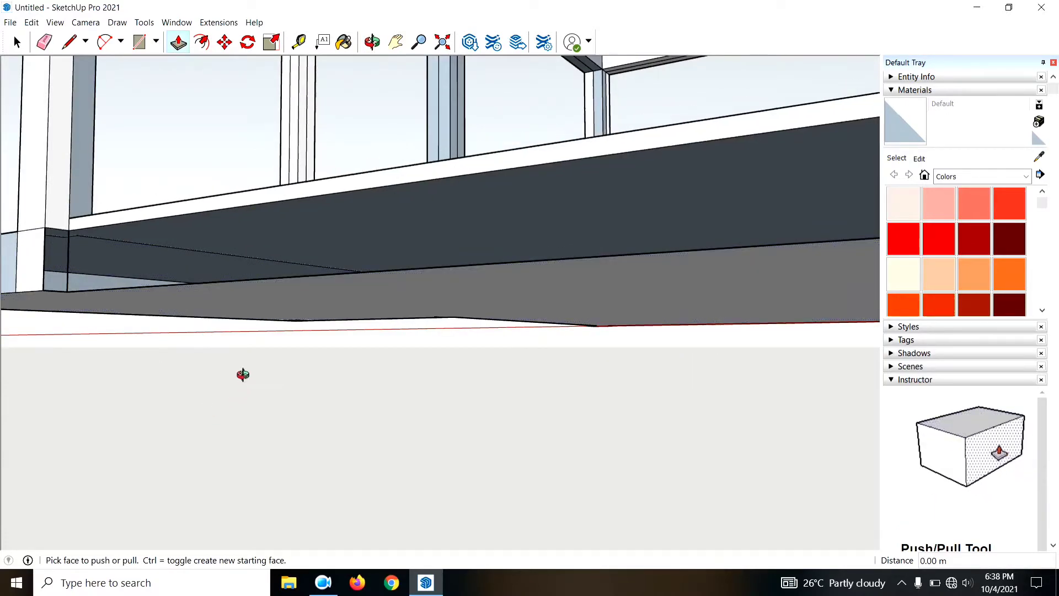
pyautogui.moveTo(241, 373)
pyautogui.mouseDown(button='middle')
pyautogui.moveTo(309, 473)
pyautogui.moveTo(216, 453)
pyautogui.mouseUp(button='middle')
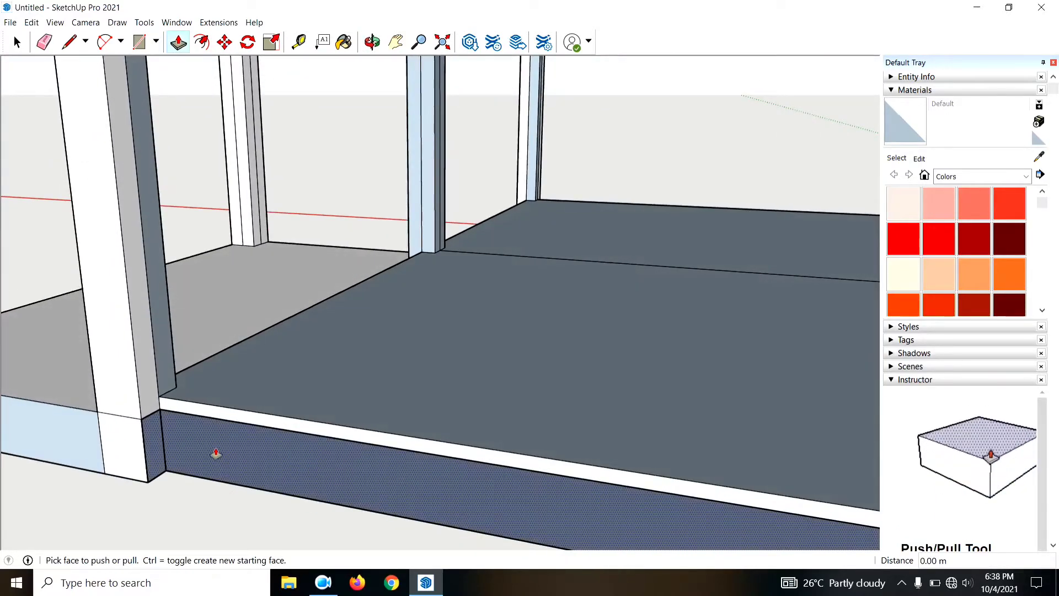
# Step: Push the front slab face back 0.10 m to align with the columns
pyautogui.click(163, 422)
pyautogui.moveTo(163, 422)
pyautogui.mouseDown(button='middle')
pyautogui.moveTo(568, 482)
pyautogui.moveTo(825, 438)
pyautogui.mouseUp(button='middle')
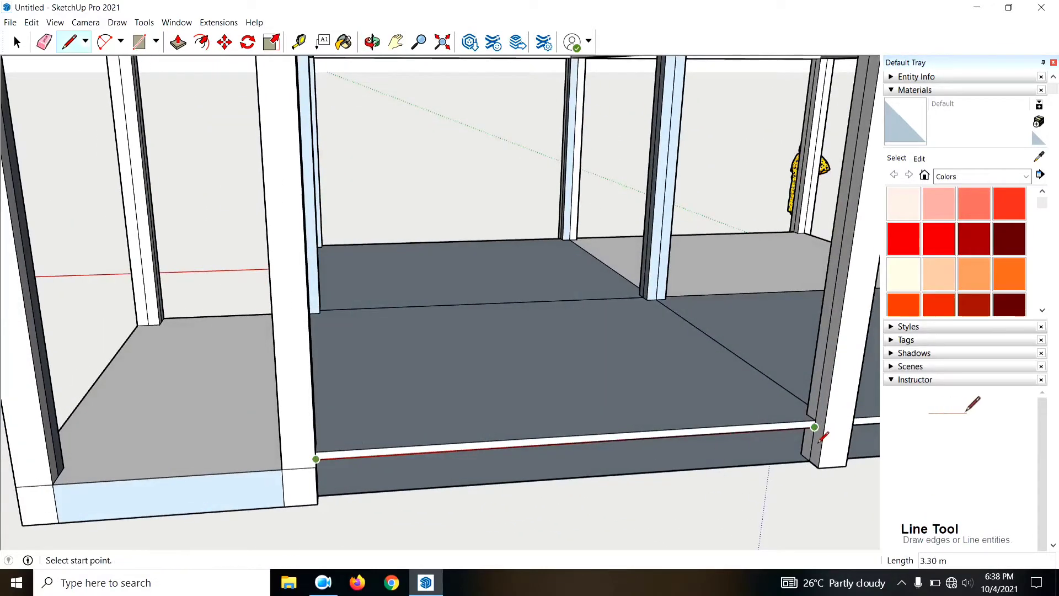
pyautogui.moveTo(350, 473)
pyautogui.mouseDown(button='middle')
pyautogui.moveTo(232, 482)
pyautogui.moveTo(305, 499)
pyautogui.mouseUp(button='middle')
pyautogui.press('p')
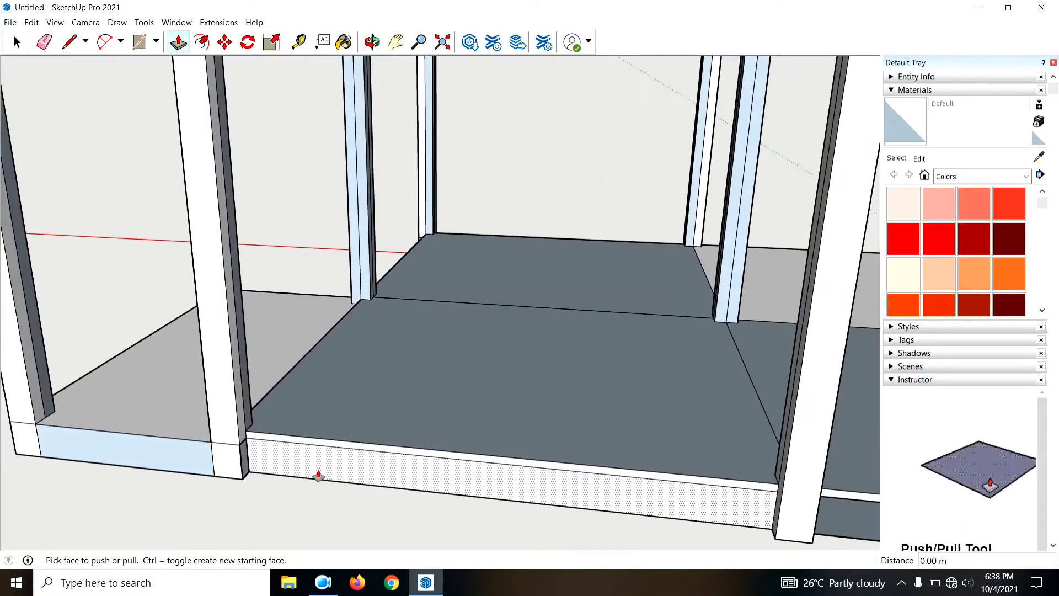
pyautogui.moveTo(319, 475); pyautogui.dragTo(252, 465)
pyautogui.click(249, 444)
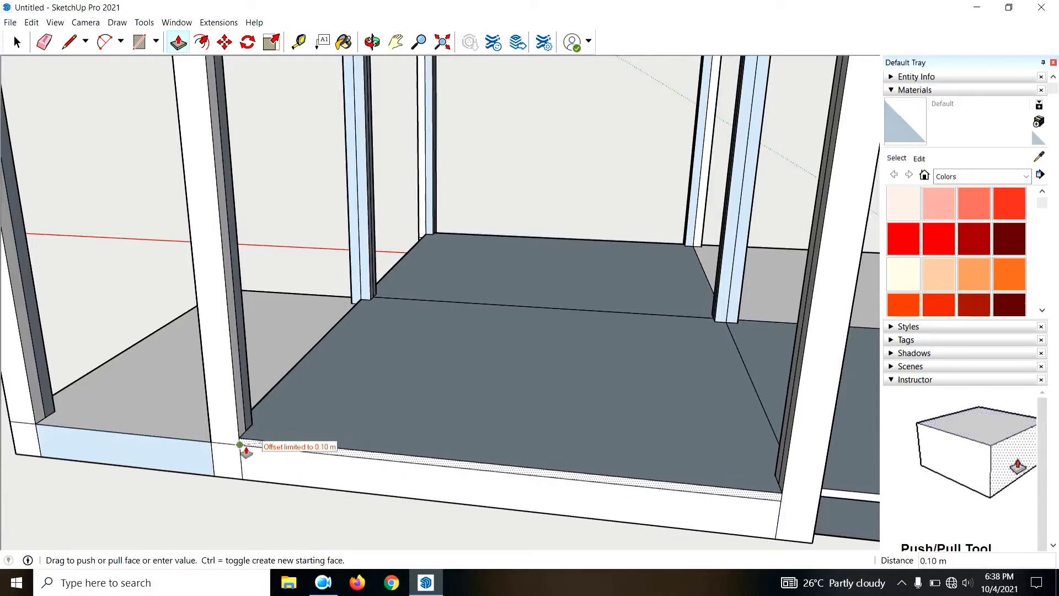
pyautogui.scroll(-3, 123, 414)
pyautogui.moveTo(123, 414)
pyautogui.mouseDown(button='middle')
pyautogui.moveTo(612, 503)
pyautogui.moveTo(520, 445)
pyautogui.mouseUp(button='middle')
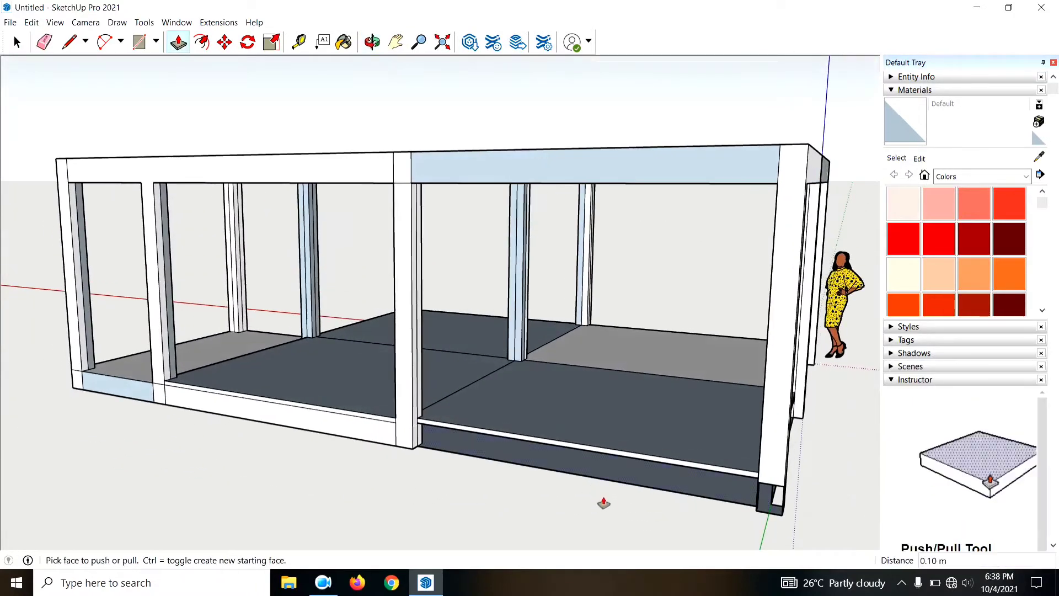
pyautogui.scroll(3, 746, 497)
# Step: Outline the bay's bottom edge strip with lines and extrude it 0.10 m
pyautogui.press('l')
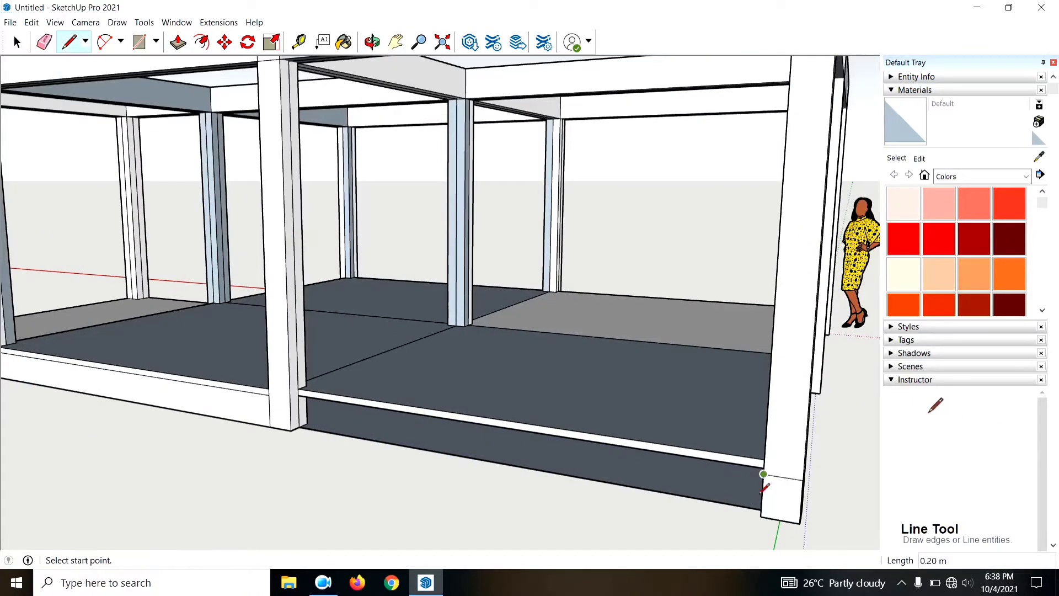
pyautogui.moveTo(766, 486); pyautogui.dragTo(874, 409, button='middle')
pyautogui.moveTo(432, 448); pyautogui.dragTo(306, 418, button='middle')
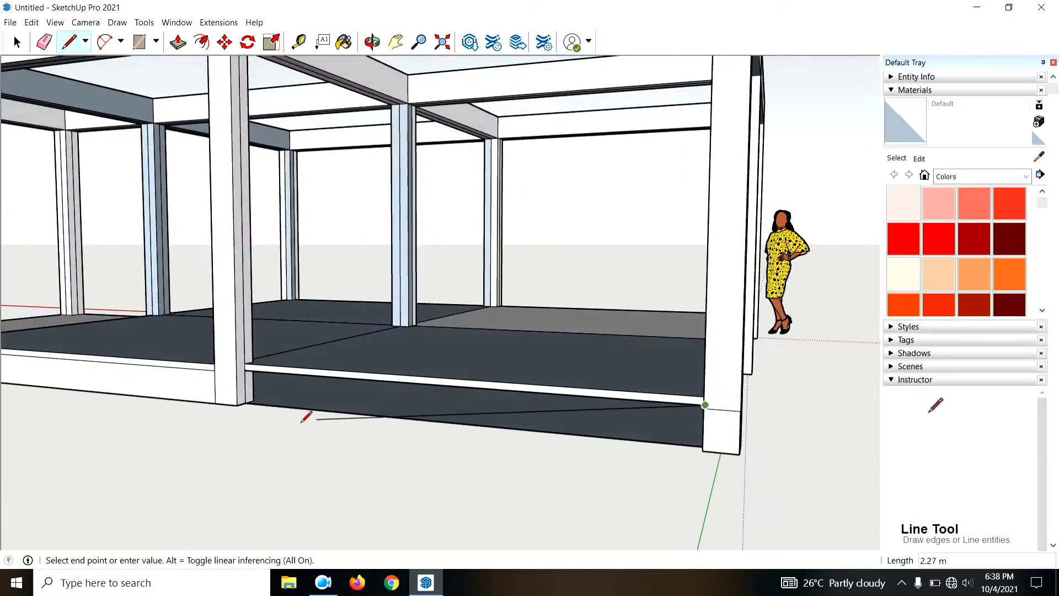
pyautogui.click(245, 370)
pyautogui.moveTo(245, 370); pyautogui.dragTo(275, 539, button='middle')
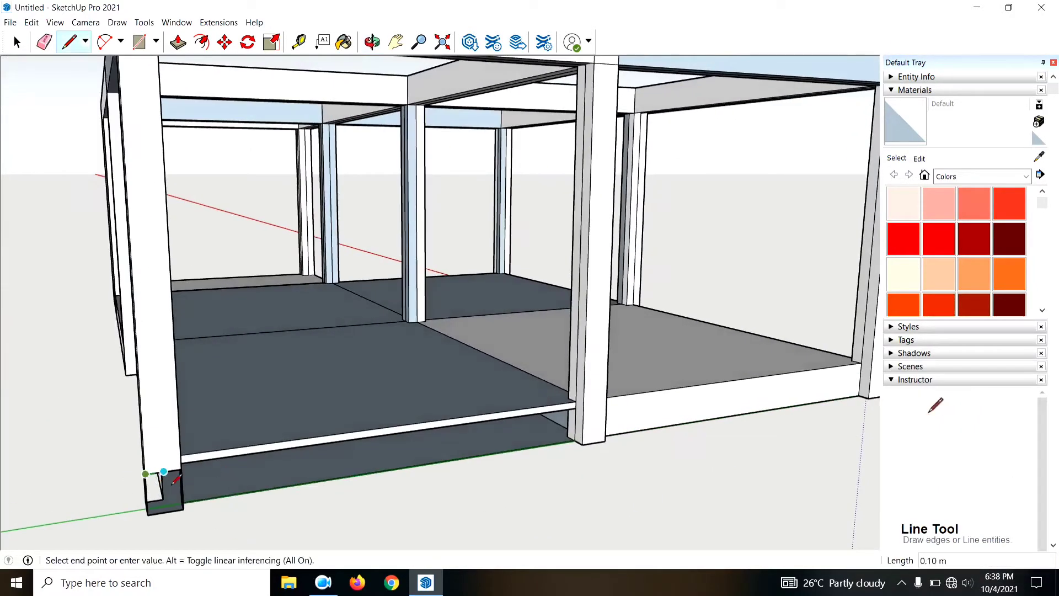
pyautogui.moveTo(184, 476)
pyautogui.mouseDown(button='middle')
pyautogui.moveTo(133, 468)
pyautogui.moveTo(94, 434)
pyautogui.moveTo(490, 440)
pyautogui.moveTo(613, 420)
pyautogui.moveTo(568, 426)
pyautogui.mouseUp(button='middle')
pyautogui.click(611, 410)
pyautogui.press('p')
pyautogui.moveTo(561, 452); pyautogui.dragTo(615, 451)
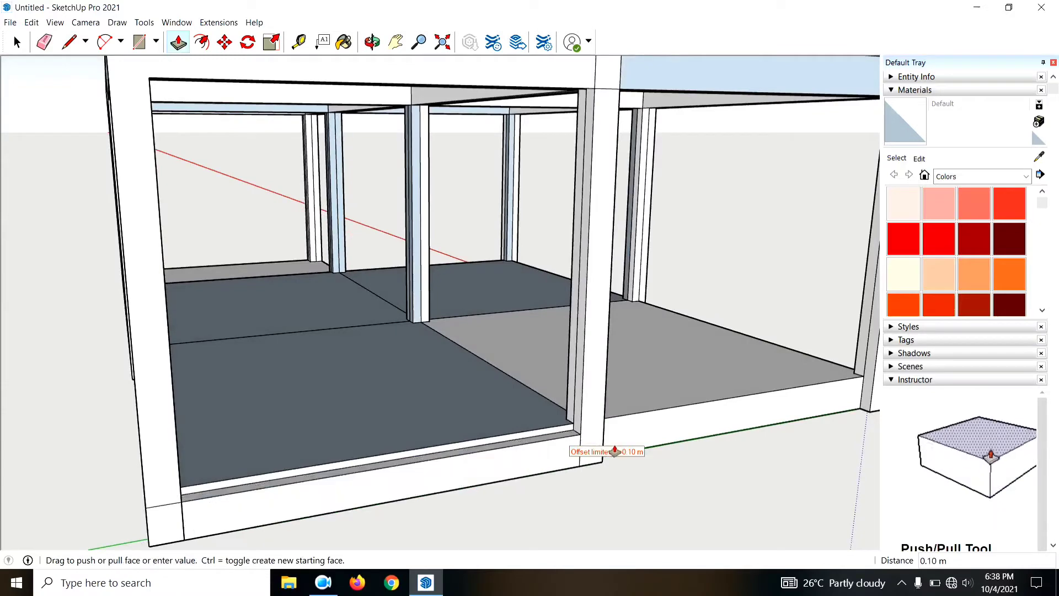
pyautogui.click(614, 451)
pyautogui.click(600, 451)
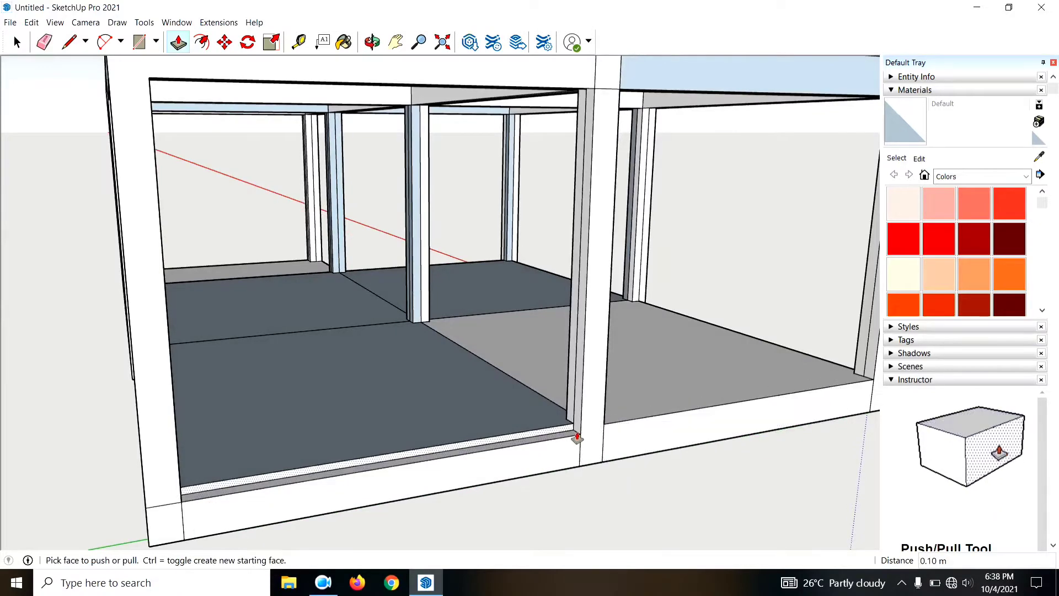
pyautogui.click(586, 438)
# Step: Push the front floor strip face in 0.12 m
pyautogui.scroll(-5, 657, 503)
pyautogui.moveTo(657, 504)
pyautogui.mouseDown(button='middle')
pyautogui.moveTo(627, 473)
pyautogui.moveTo(521, 469)
pyautogui.mouseUp(button='middle')
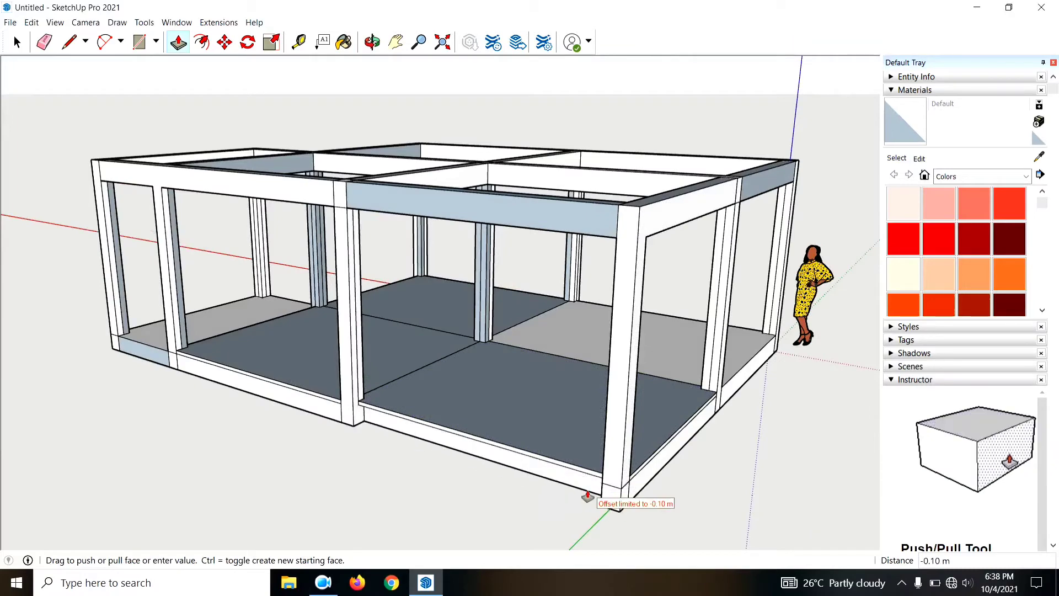
pyautogui.scroll(3, 563, 477)
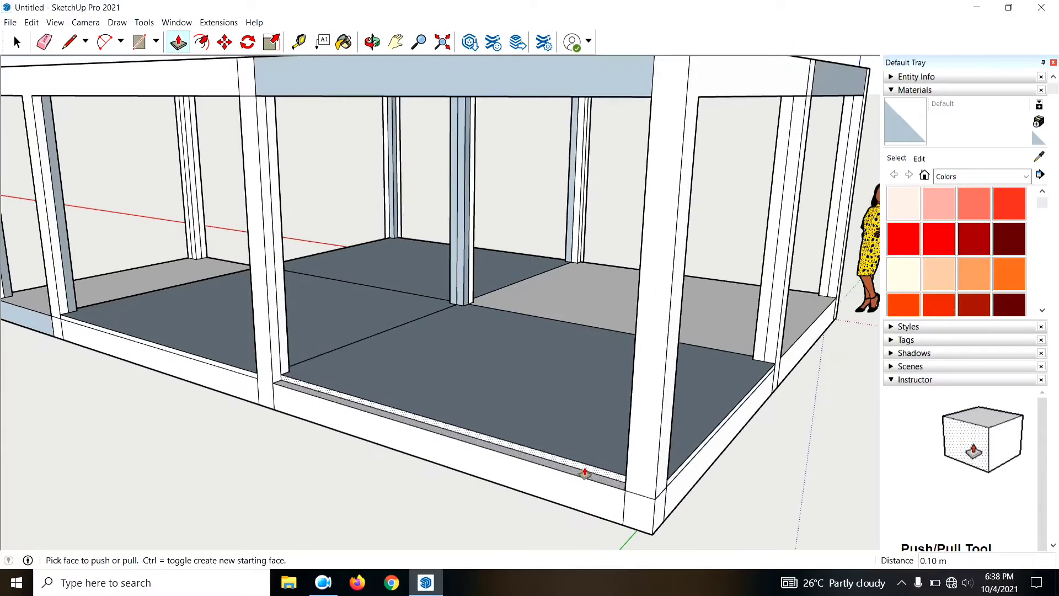
pyautogui.scroll(-5, 701, 431)
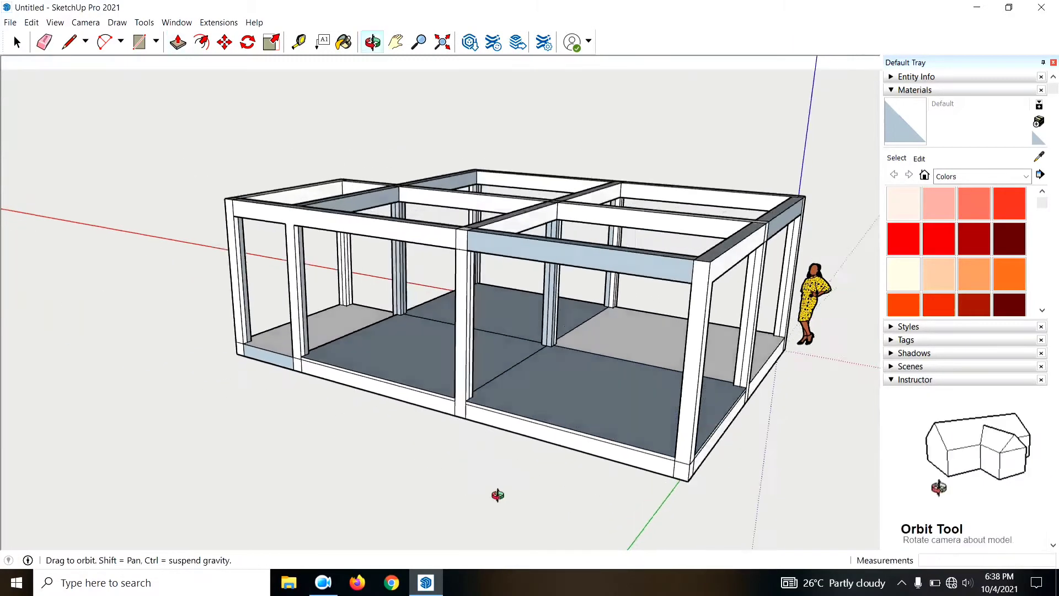
pyautogui.moveTo(499, 494)
pyautogui.mouseDown(button='middle')
pyautogui.moveTo(518, 496)
pyautogui.moveTo(510, 492)
pyautogui.moveTo(560, 465)
pyautogui.moveTo(289, 428)
pyautogui.mouseUp(button='middle')
pyautogui.scroll(5, 253, 371)
pyautogui.scroll(2, 252, 371)
pyautogui.click(265, 371)
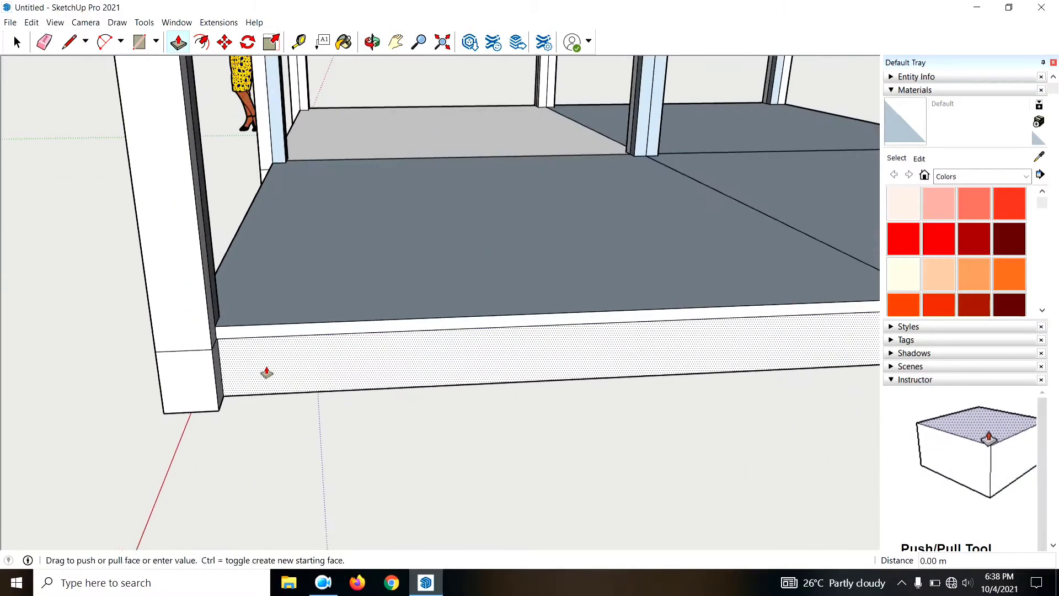
pyautogui.click(196, 384)
pyautogui.click(297, 374)
pyautogui.click(212, 388)
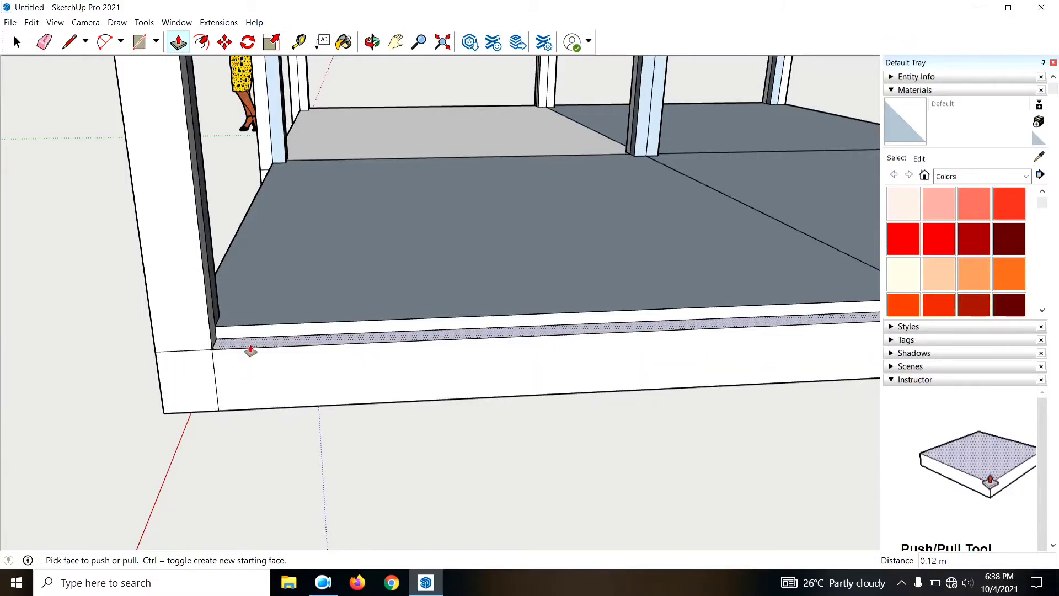
# Step: Delete the dark underside face beneath the bay's bottom edge
pyautogui.scroll(-3, 283, 316)
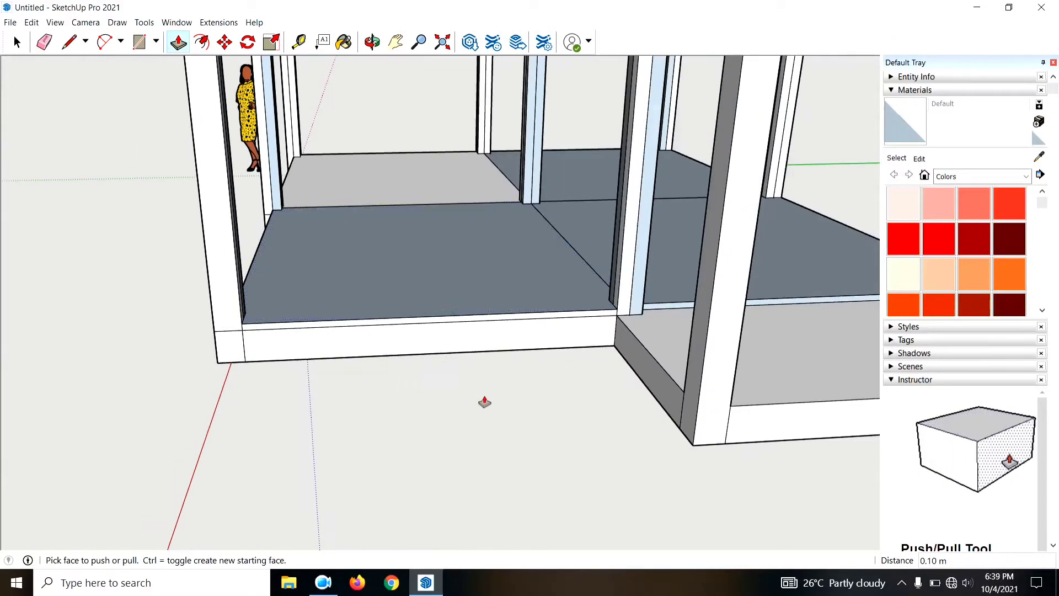
pyautogui.scroll(2, 208, 381)
pyautogui.scroll(-5, 306, 396)
pyautogui.moveTo(306, 396)
pyautogui.mouseDown(button='middle')
pyautogui.moveTo(704, 389)
pyautogui.moveTo(653, 518)
pyautogui.moveTo(804, 378)
pyautogui.moveTo(825, 289)
pyautogui.moveTo(704, 507)
pyautogui.moveTo(577, 414)
pyautogui.moveTo(690, 464)
pyautogui.moveTo(240, 195)
pyautogui.moveTo(664, 375)
pyautogui.moveTo(487, 307)
pyautogui.moveTo(480, 160)
pyautogui.moveTo(577, 154)
pyautogui.mouseUp(button='middle')
pyautogui.press('space')
pyautogui.moveTo(577, 154)
pyautogui.mouseDown()
pyautogui.moveTo(551, 177)
pyautogui.moveTo(496, 182)
pyautogui.moveTo(693, 169)
pyautogui.moveTo(619, 260)
pyautogui.moveTo(796, 198)
pyautogui.moveTo(721, 385)
pyautogui.moveTo(485, 455)
pyautogui.moveTo(102, 293)
pyautogui.moveTo(438, 428)
pyautogui.moveTo(782, 395)
pyautogui.mouseUp()
pyautogui.press('space')
pyautogui.scroll(3, 109, 482)
pyautogui.moveTo(367, 382); pyautogui.dragTo(389, 428, button='middle')
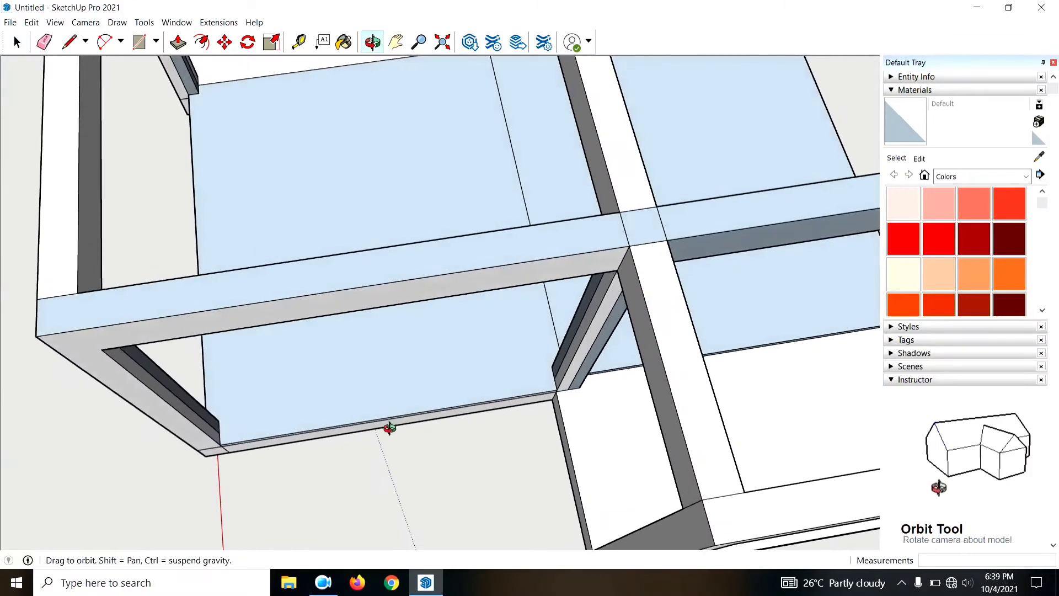
pyautogui.scroll(3, 453, 441)
pyautogui.press('l')
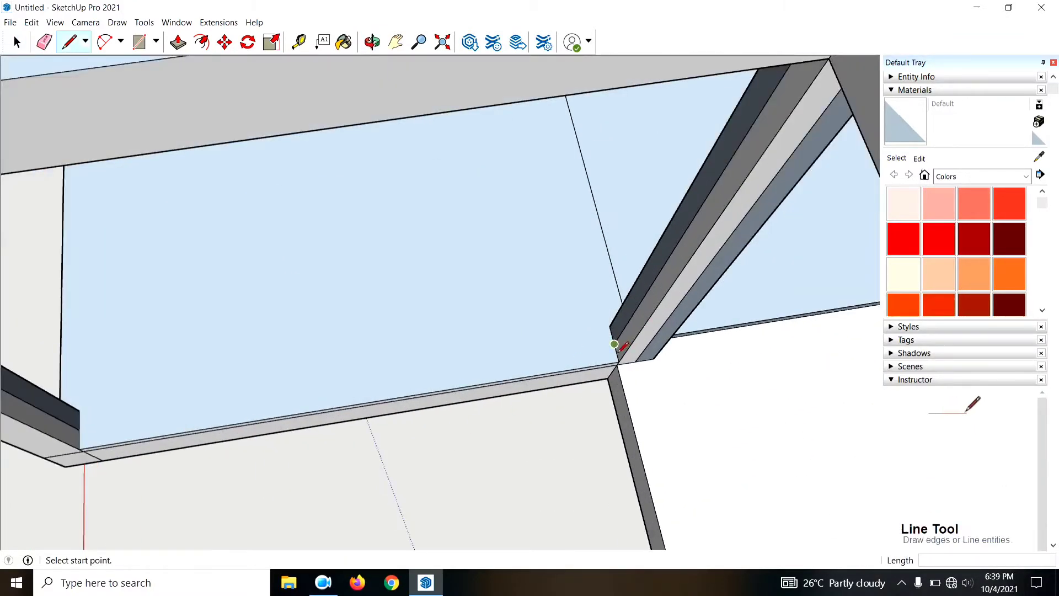
pyautogui.moveTo(87, 439); pyautogui.dragTo(496, 419, button='middle')
pyautogui.click(343, 336)
pyautogui.press('Delete')
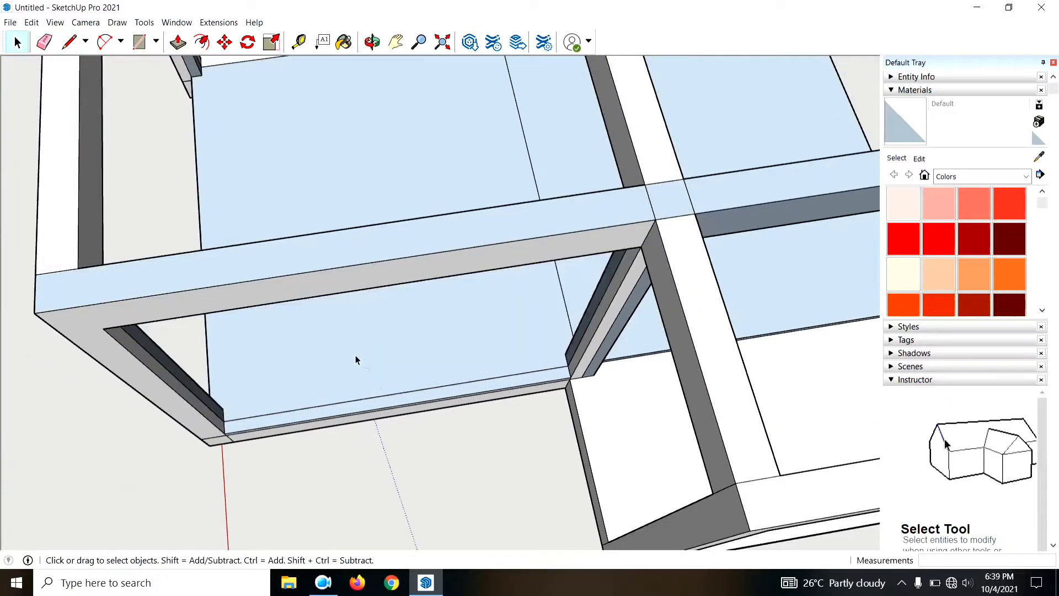
# Step: Pull the thin bay face up into a 2.40 m wall panel
pyautogui.press('p')
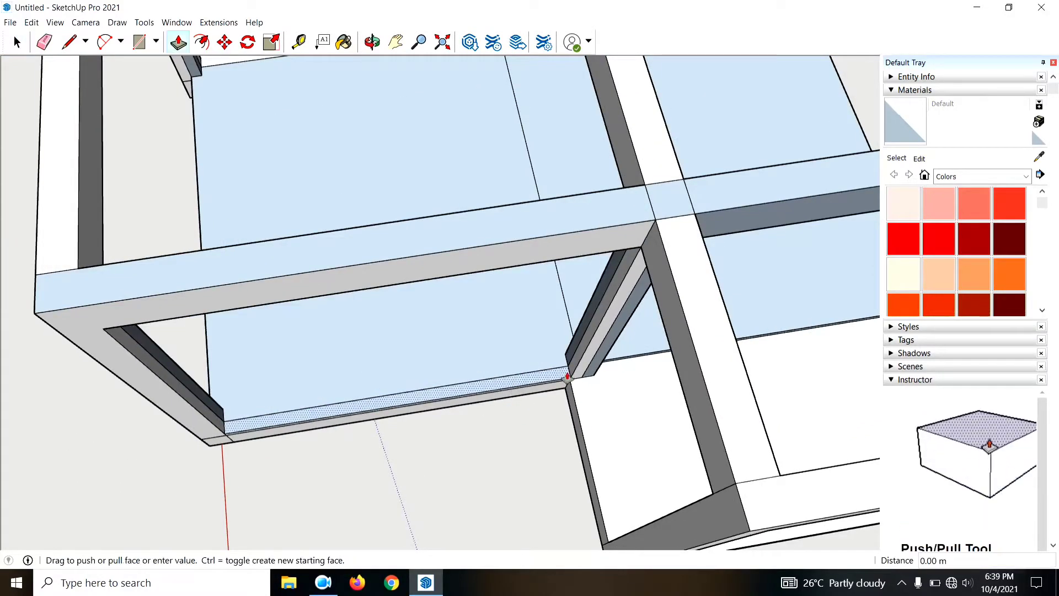
pyautogui.moveTo(567, 377); pyautogui.dragTo(645, 255)
pyautogui.moveTo(645, 255)
pyautogui.mouseDown(button='middle')
pyautogui.moveTo(407, 362)
pyautogui.moveTo(697, 220)
pyautogui.moveTo(574, 466)
pyautogui.moveTo(535, 397)
pyautogui.moveTo(530, 405)
pyautogui.mouseUp(button='middle')
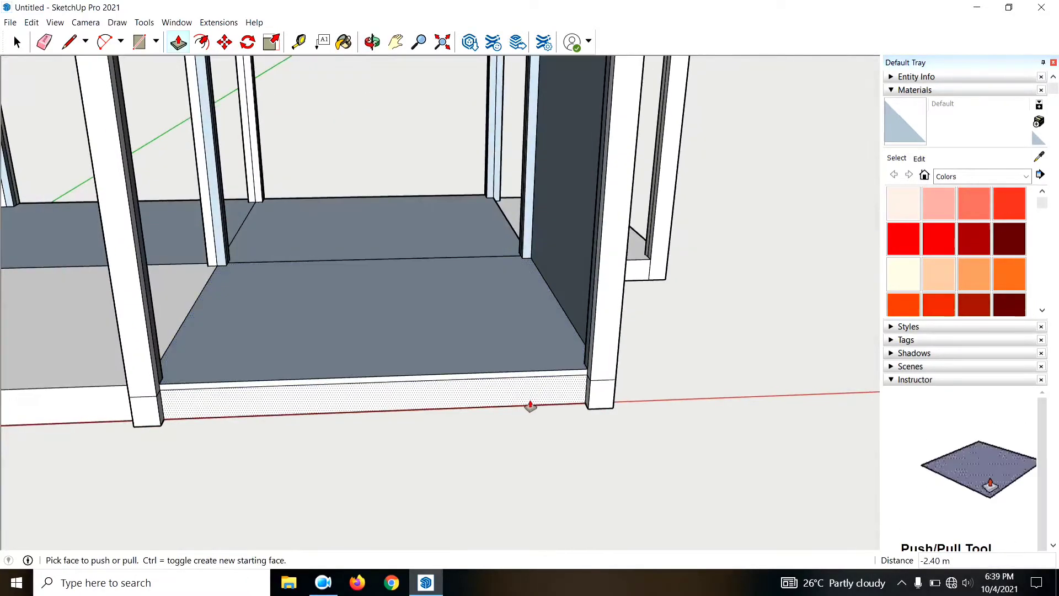
# Step: Push the front and left bays' bottom strips 0.10 m flush with the frame
pyautogui.moveTo(530, 405)
pyautogui.mouseDown()
pyautogui.moveTo(609, 395)
pyautogui.moveTo(589, 383)
pyautogui.mouseUp()
pyautogui.scroll(-3, 293, 425)
pyautogui.scroll(3, 283, 396)
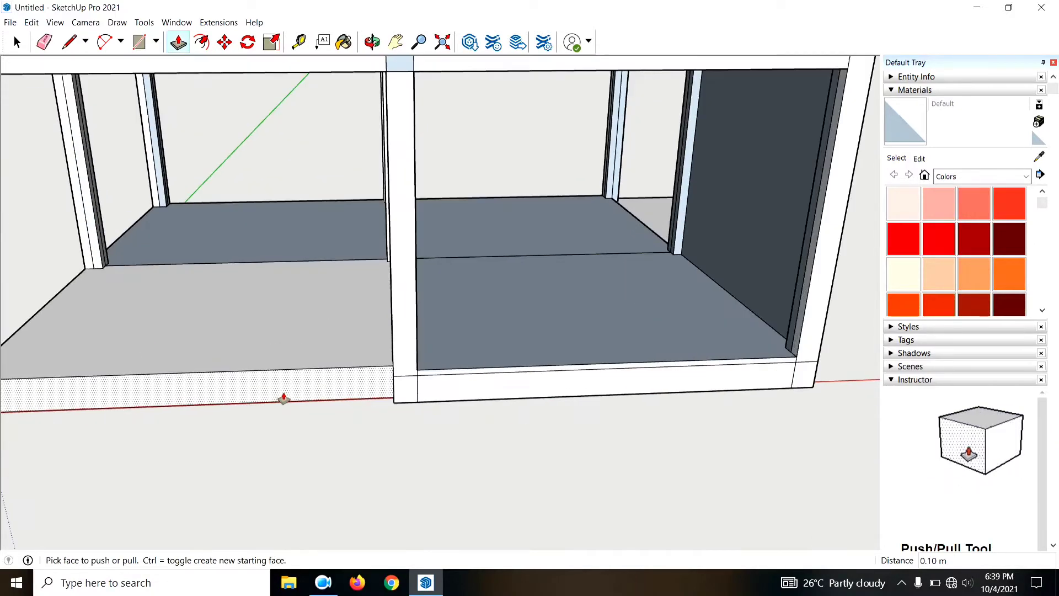
pyautogui.click(363, 387)
pyautogui.click(437, 402)
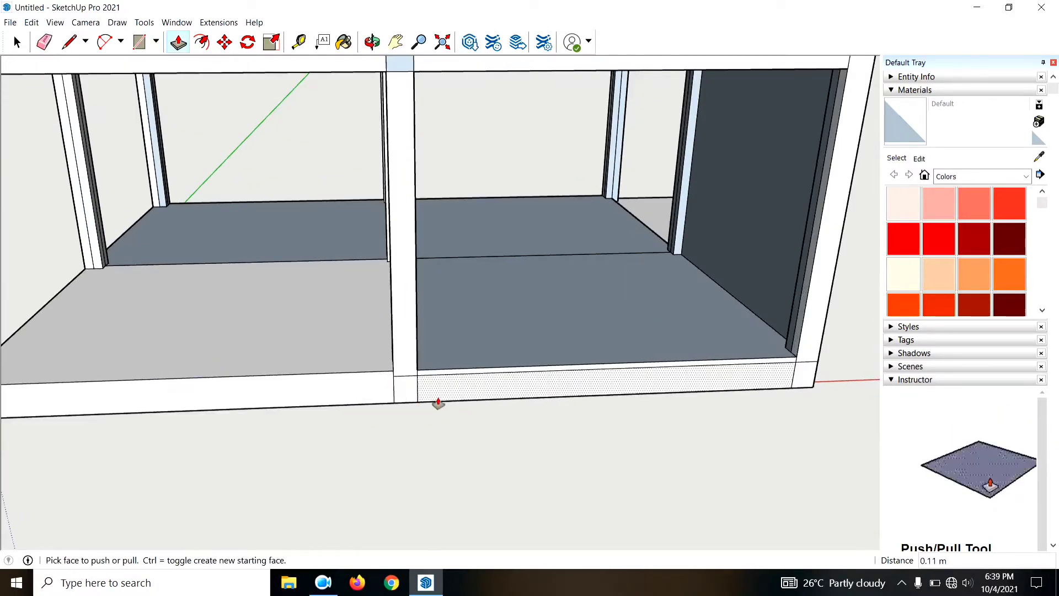
pyautogui.moveTo(437, 403)
pyautogui.mouseDown(button='middle')
pyautogui.moveTo(417, 495)
pyautogui.moveTo(283, 498)
pyautogui.moveTo(603, 449)
pyautogui.moveTo(706, 401)
pyautogui.mouseUp(button='middle')
# Step: Split the front-right bay with a line and extrude its lower face into a full-height wall
pyautogui.press('l')
pyautogui.click(712, 408)
pyautogui.press('space')
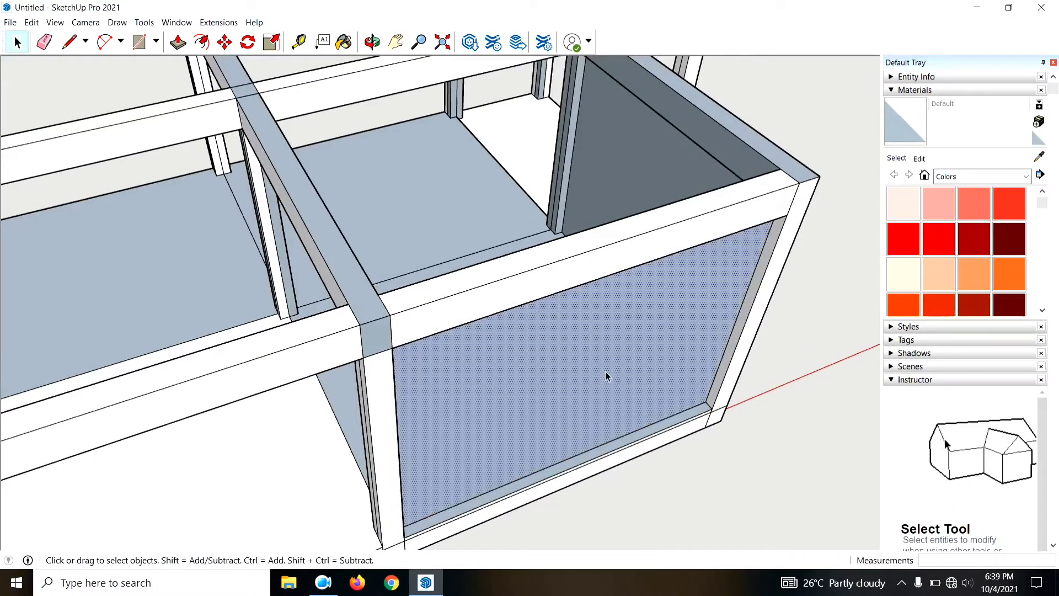
pyautogui.click(605, 372)
pyautogui.press('p')
pyautogui.click(638, 456)
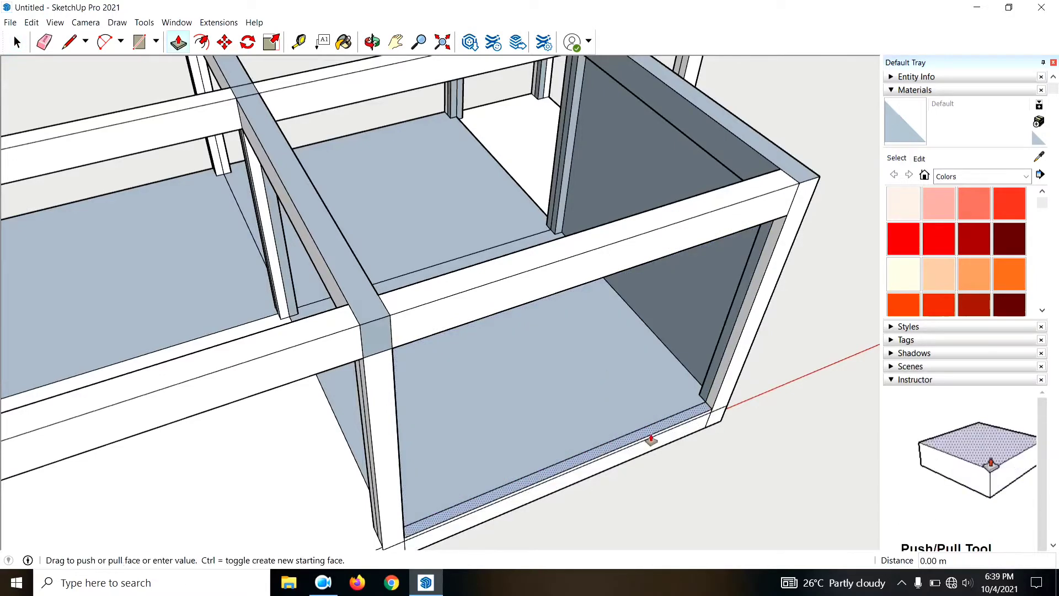
pyautogui.click(789, 223)
pyautogui.scroll(-5, 634, 224)
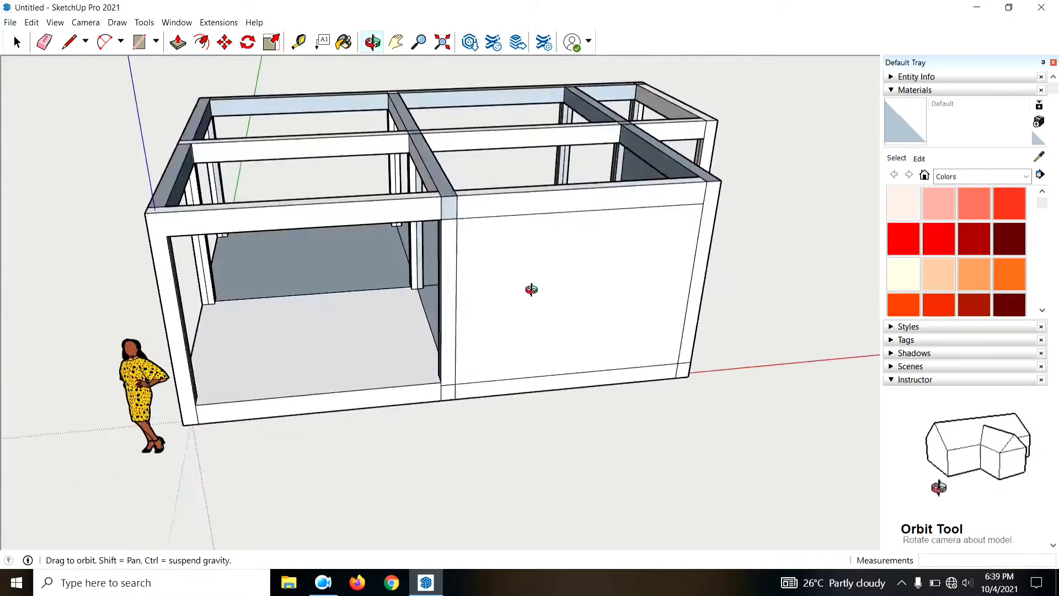
pyautogui.moveTo(532, 291)
pyautogui.mouseDown(button='middle')
pyautogui.moveTo(293, 225)
pyautogui.moveTo(143, 259)
pyautogui.moveTo(82, 224)
pyautogui.moveTo(22, 224)
pyautogui.moveTo(5, 301)
pyautogui.moveTo(442, 392)
pyautogui.moveTo(331, 501)
pyautogui.moveTo(373, 392)
pyautogui.moveTo(666, 243)
pyautogui.mouseUp(button='middle')
pyautogui.scroll(3, 666, 243)
pyautogui.write('.05')
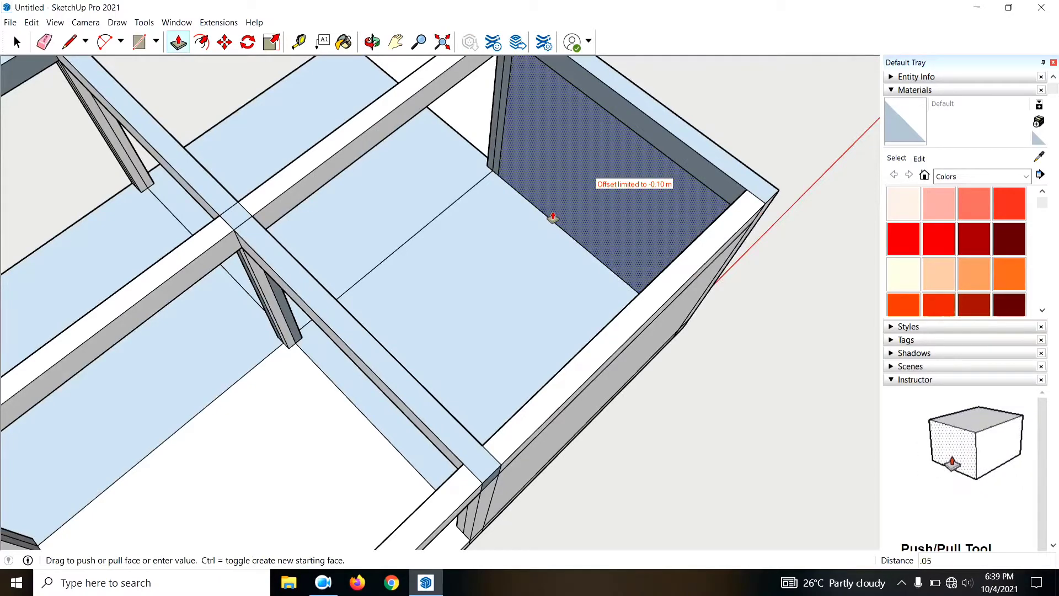
# Step: Push the inner and front wall panel faces in 0.05 m each, then review isometrically
pyautogui.press('Return')
pyautogui.moveTo(550, 217)
pyautogui.mouseDown(button='middle')
pyautogui.moveTo(503, 201)
pyautogui.moveTo(378, 217)
pyautogui.mouseUp(button='middle')
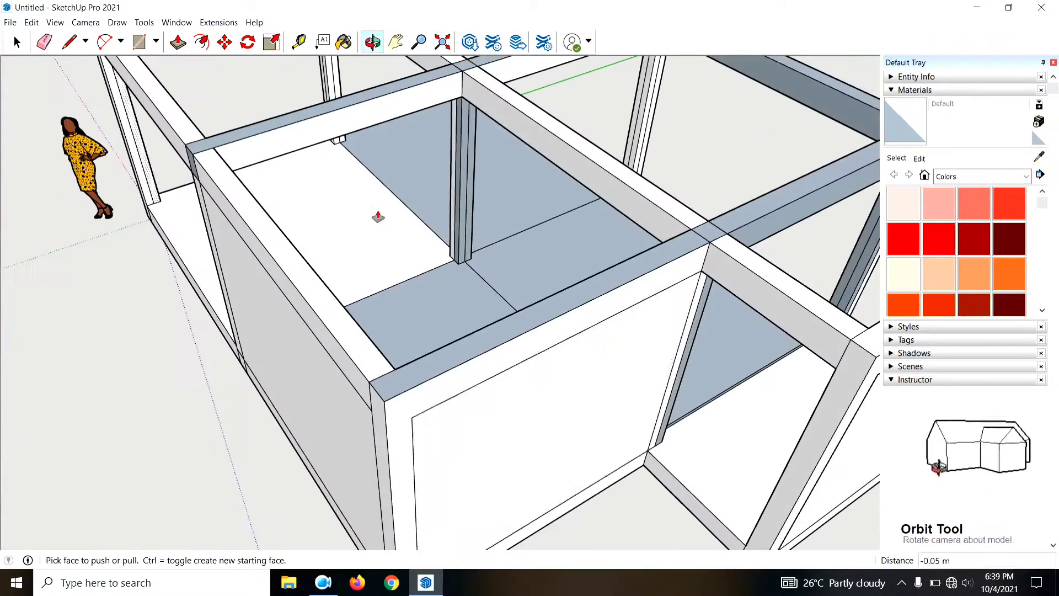
pyautogui.click(616, 423)
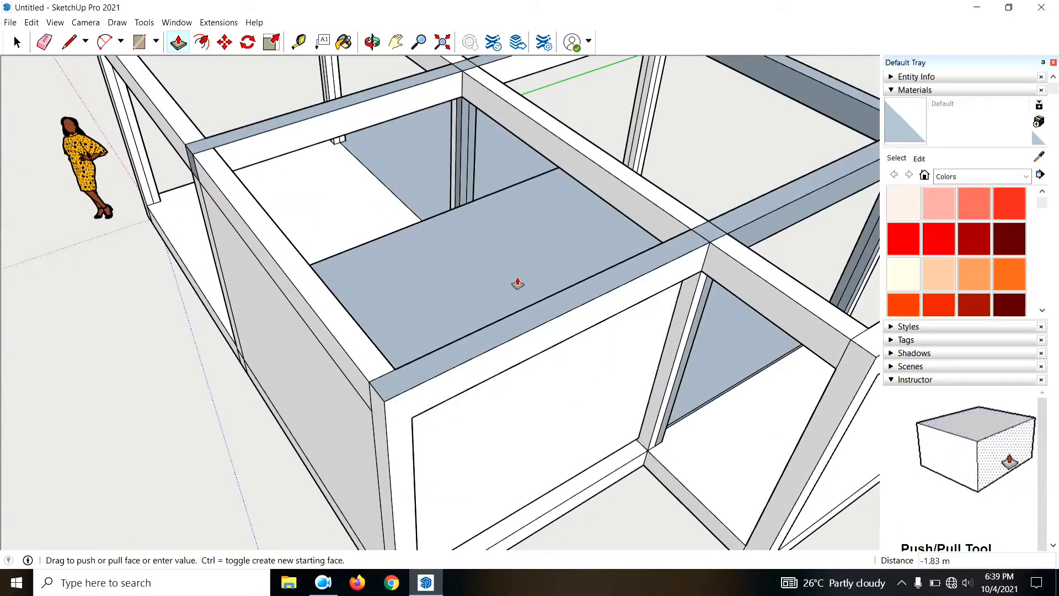
pyautogui.write('5')
pyautogui.press('Return')
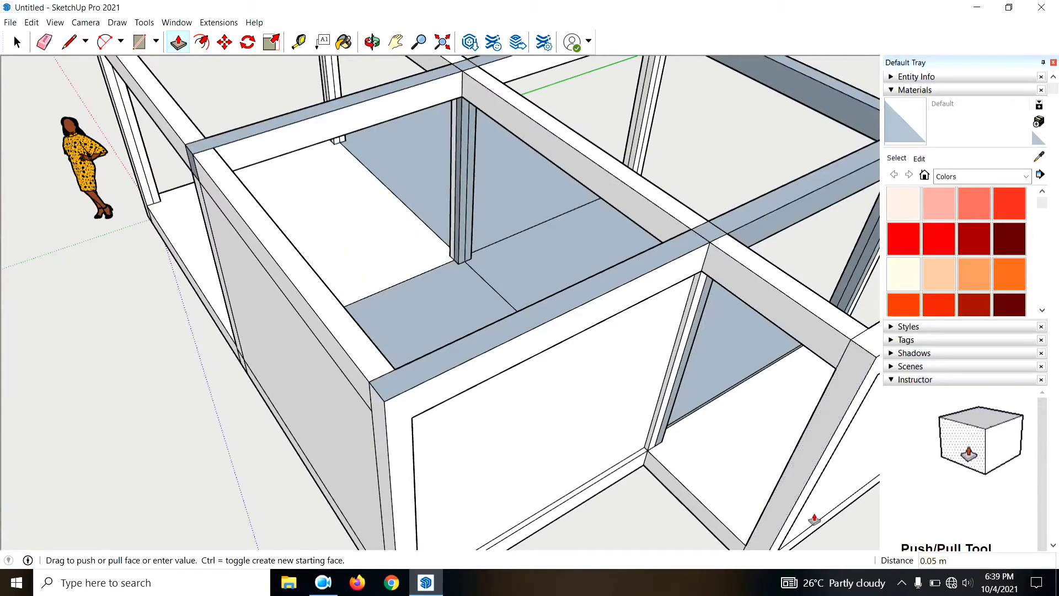
pyautogui.moveTo(814, 519)
pyautogui.mouseDown(button='middle')
pyautogui.moveTo(690, 466)
pyautogui.moveTo(832, 544)
pyautogui.mouseUp(button='middle')
pyautogui.click(597, 484)
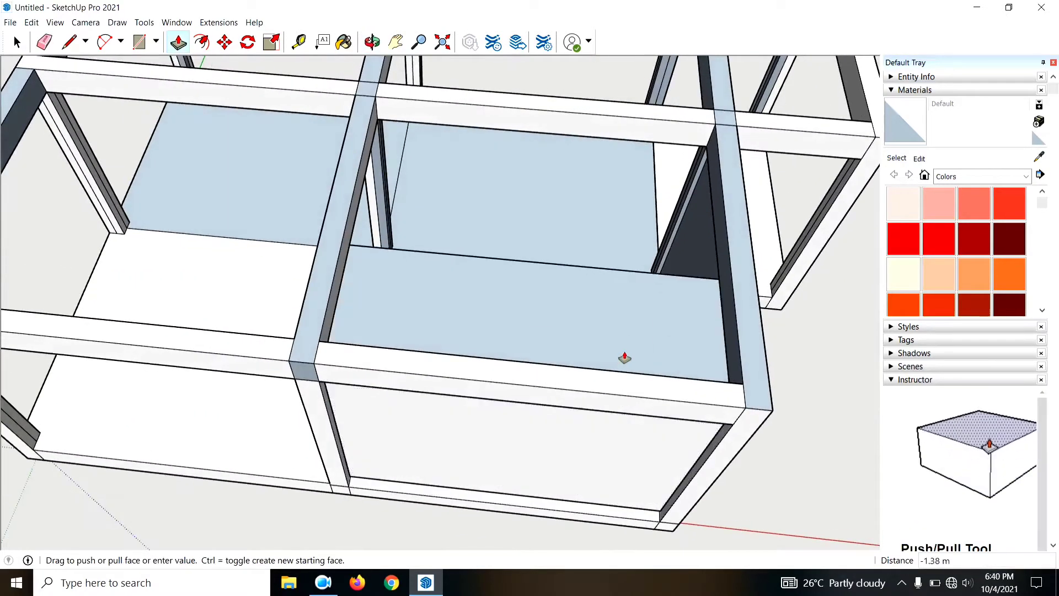
pyautogui.write('5')
pyautogui.press('Return')
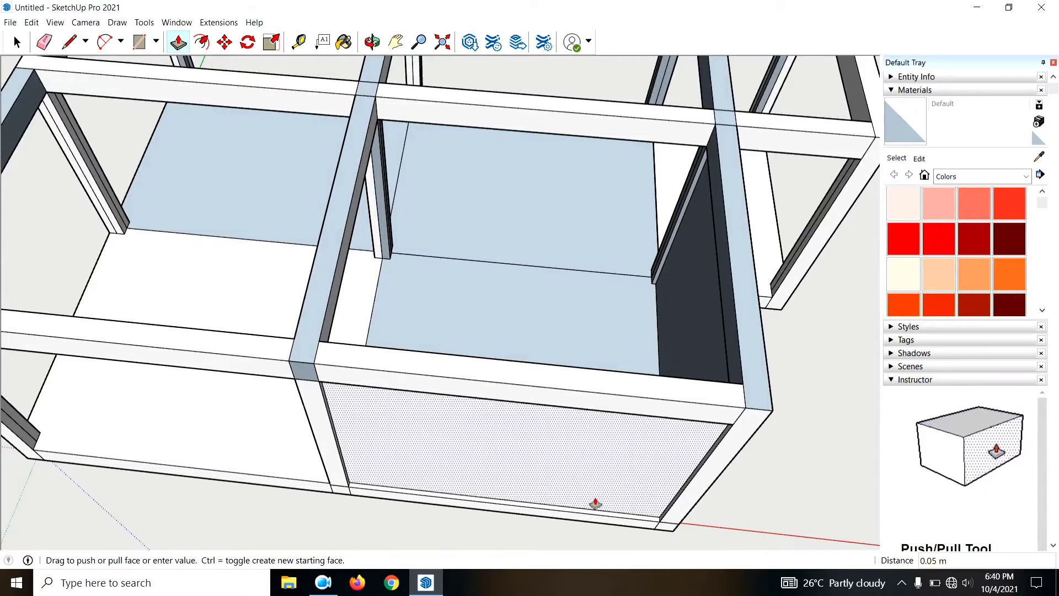
pyautogui.moveTo(596, 504)
pyautogui.mouseDown(button='middle')
pyautogui.moveTo(497, 489)
pyautogui.moveTo(579, 374)
pyautogui.moveTo(632, 269)
pyautogui.mouseUp(button='middle')
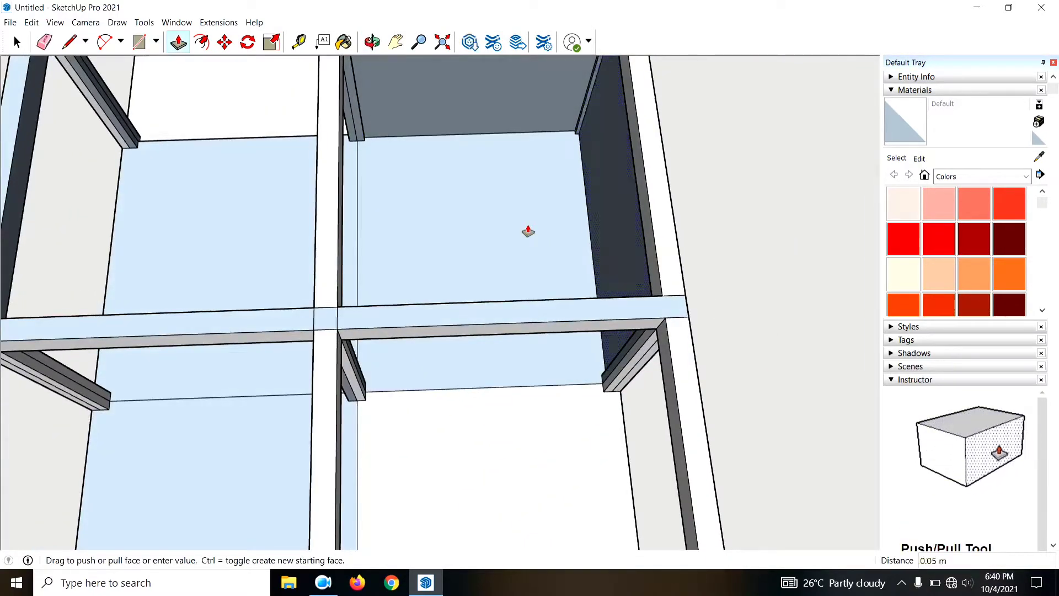
pyautogui.scroll(-3, 618, 190)
pyautogui.moveTo(472, 166)
pyautogui.mouseDown(button='middle')
pyautogui.moveTo(471, 194)
pyautogui.moveTo(631, 355)
pyautogui.moveTo(496, 378)
pyautogui.moveTo(490, 411)
pyautogui.mouseUp(button='middle')
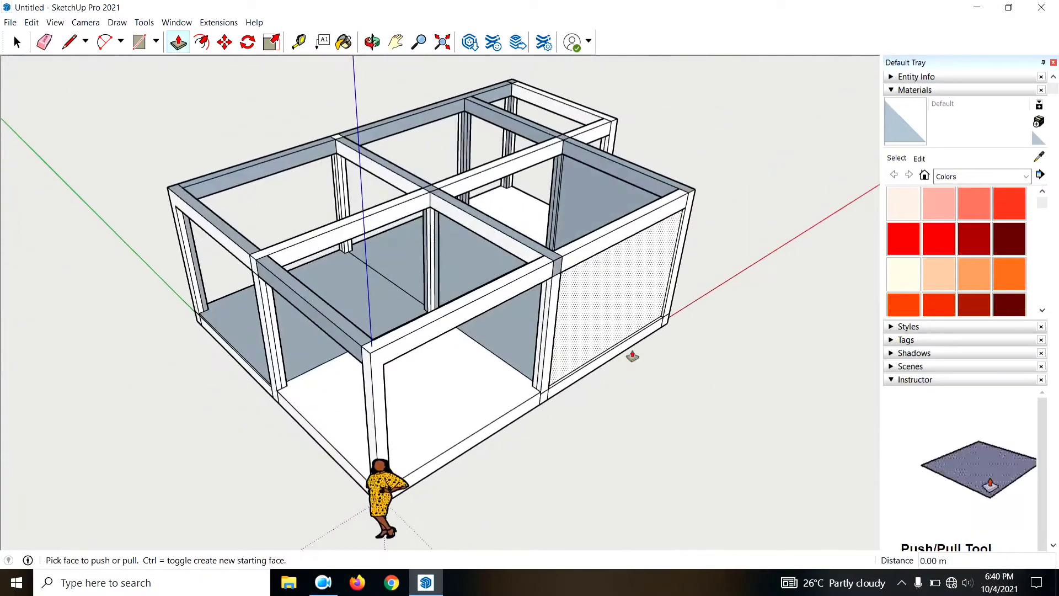
# Step: Nudge the right bay floor face between the columns slightly lower
pyautogui.moveTo(519, 441)
pyautogui.mouseDown(button='middle')
pyautogui.moveTo(518, 452)
pyautogui.moveTo(237, 494)
pyautogui.moveTo(326, 517)
pyautogui.mouseUp(button='middle')
pyautogui.press('l')
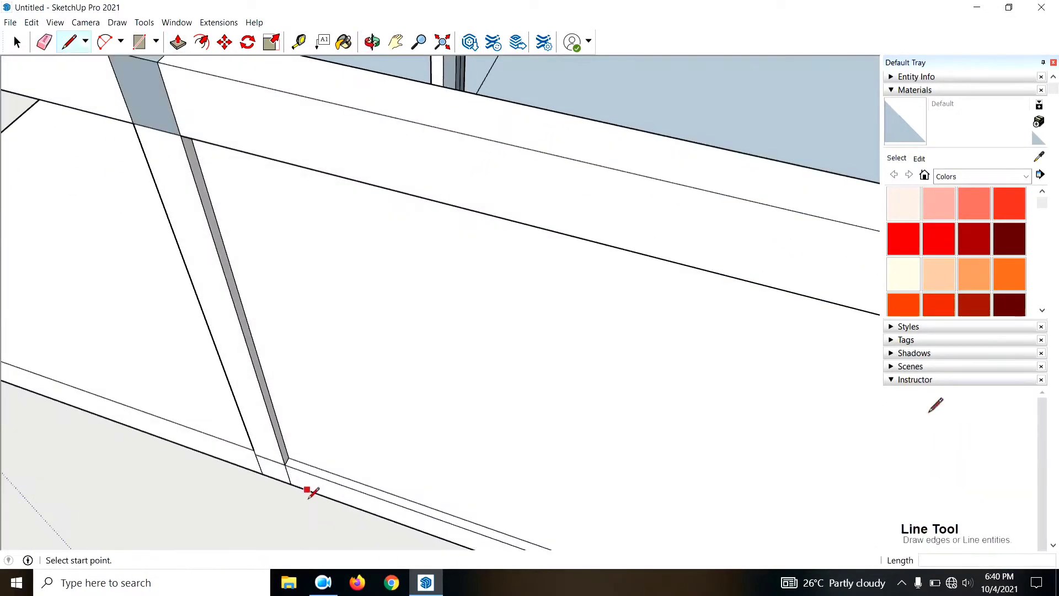
pyautogui.scroll(-5, 764, 551)
pyautogui.scroll(3, 314, 385)
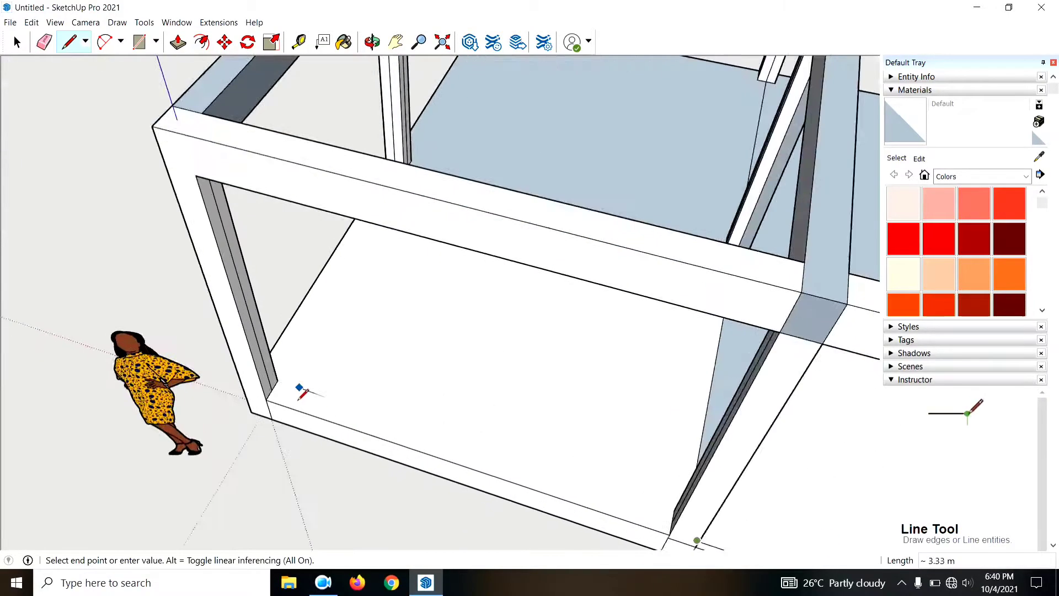
pyautogui.scroll(3, 268, 418)
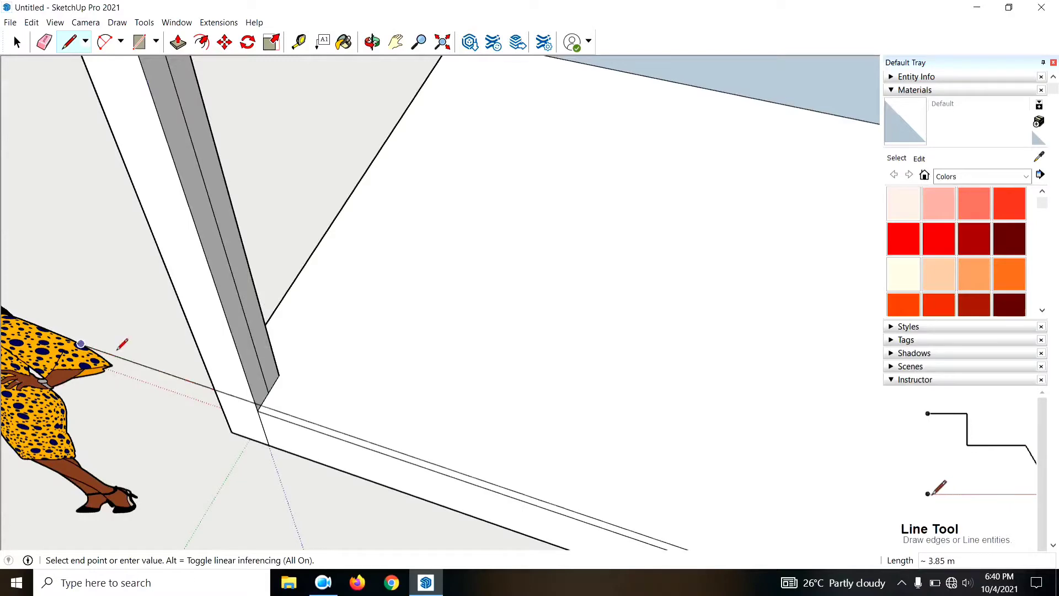
pyautogui.scroll(-3, 123, 344)
pyautogui.press('Escape')
pyautogui.scroll(4, 565, 490)
pyautogui.moveTo(525, 440)
pyautogui.mouseDown(button='middle')
pyautogui.moveTo(499, 382)
pyautogui.moveTo(938, 371)
pyautogui.moveTo(860, 339)
pyautogui.moveTo(560, 259)
pyautogui.moveTo(679, 224)
pyautogui.moveTo(318, 385)
pyautogui.moveTo(638, 411)
pyautogui.moveTo(674, 489)
pyautogui.moveTo(473, 286)
pyautogui.moveTo(437, 275)
pyautogui.mouseUp(button='middle')
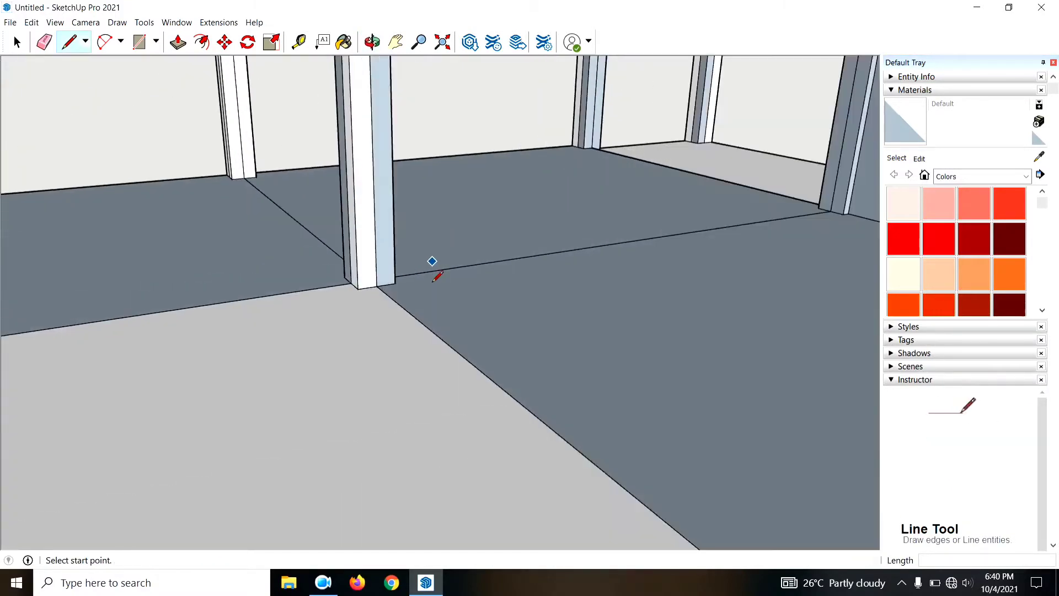
pyautogui.scroll(2, 437, 276)
pyautogui.click(452, 395)
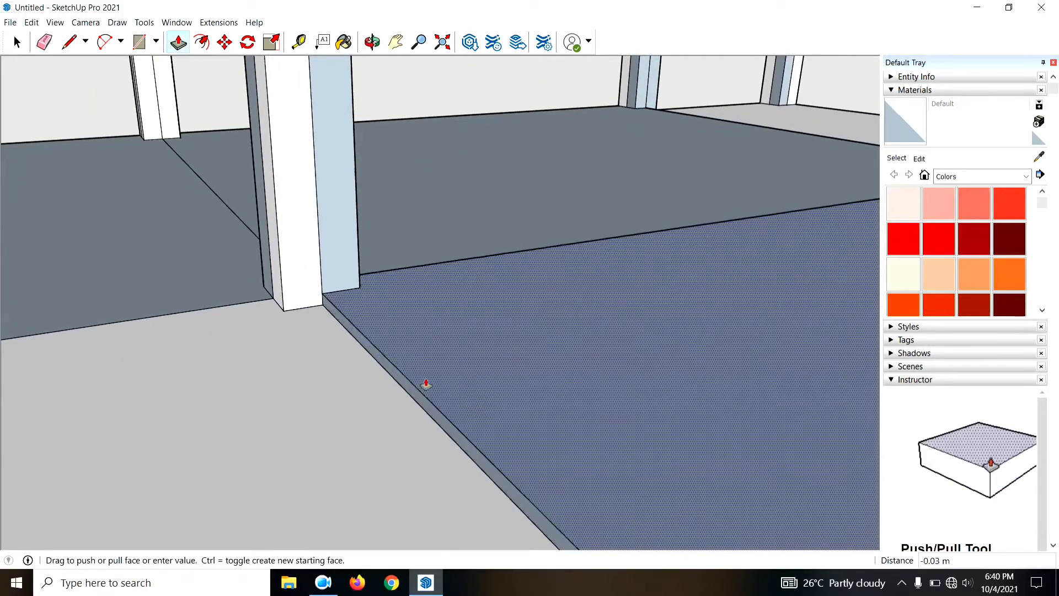
pyautogui.click(292, 394)
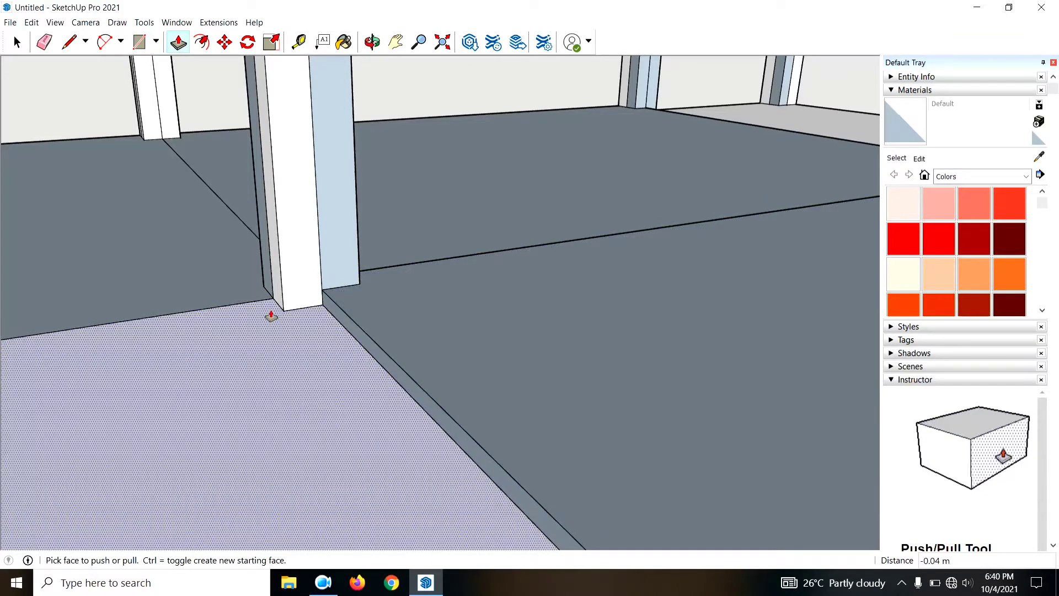
pyautogui.moveTo(374, 362)
pyautogui.mouseDown(button='middle')
pyautogui.moveTo(390, 312)
pyautogui.moveTo(421, 321)
pyautogui.mouseUp(button='middle')
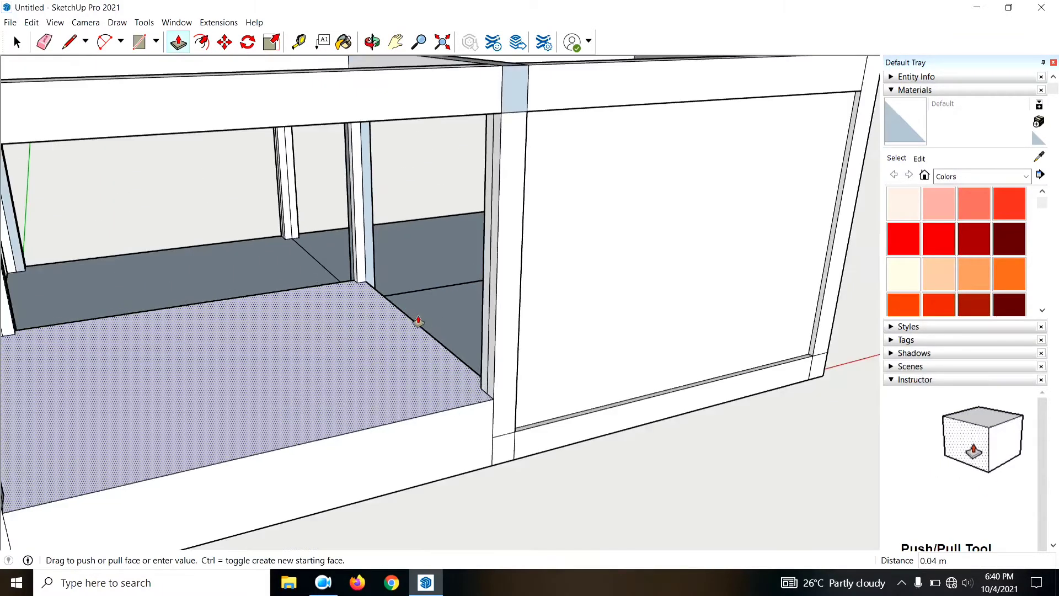
pyautogui.click(420, 321)
# Step: Adjust the slab edge strip and corner floor face, leaving a 0.05 m ledge
pyautogui.scroll(2, 555, 456)
pyautogui.click(523, 424)
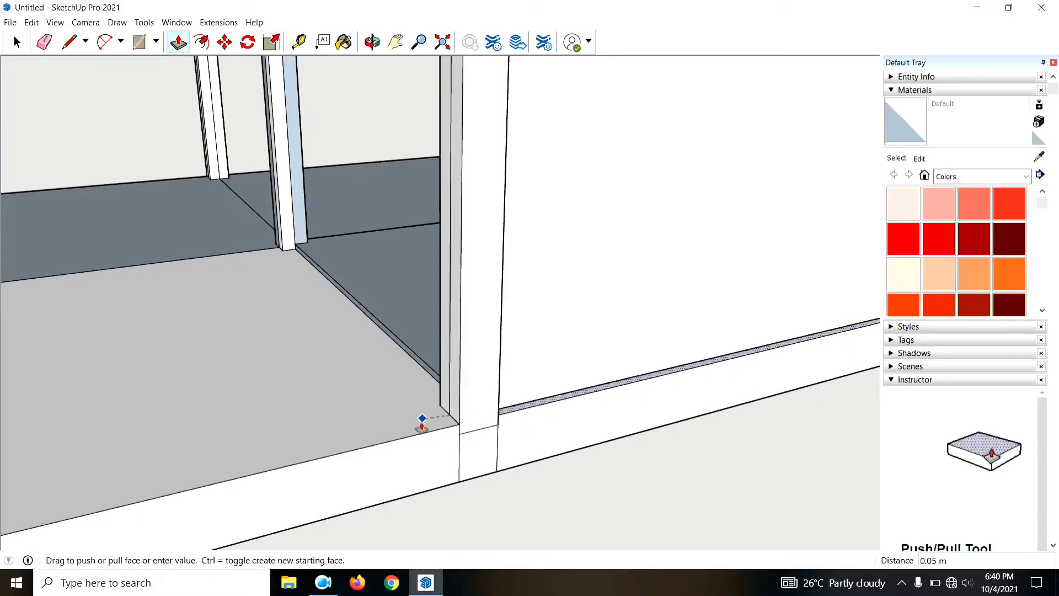
pyautogui.scroll(2, 386, 308)
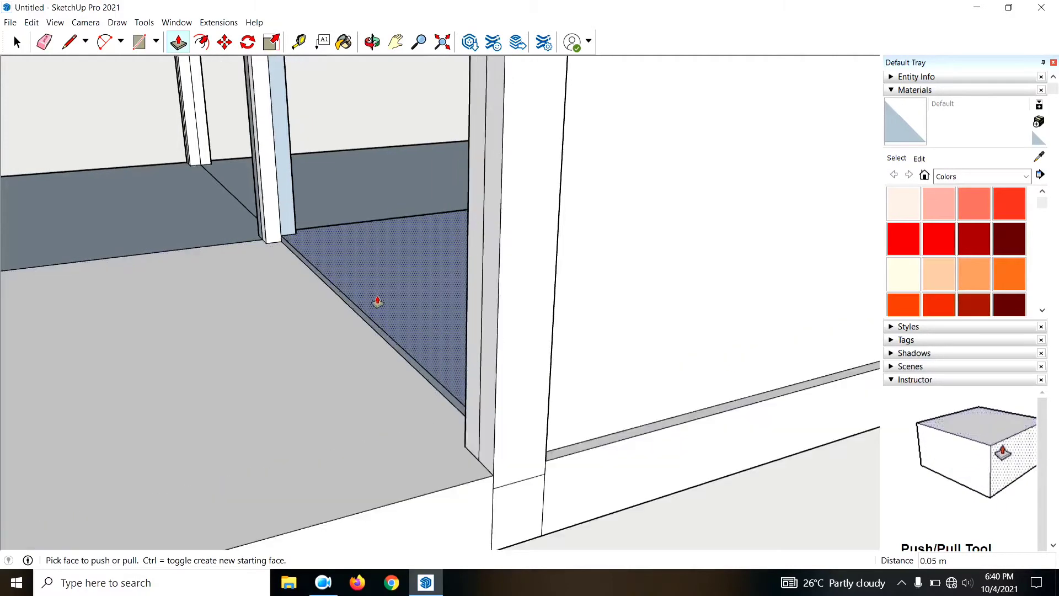
pyautogui.scroll(2, 399, 319)
pyautogui.click(399, 320)
pyautogui.click(298, 345)
pyautogui.moveTo(302, 259)
pyautogui.mouseDown(button='middle')
pyautogui.moveTo(520, 439)
pyautogui.moveTo(585, 419)
pyautogui.mouseUp(button='middle')
pyautogui.press('space')
pyautogui.moveTo(636, 467)
pyautogui.mouseDown(button='middle')
pyautogui.moveTo(522, 465)
pyautogui.moveTo(347, 523)
pyautogui.moveTo(633, 494)
pyautogui.moveTo(485, 504)
pyautogui.moveTo(338, 536)
pyautogui.mouseUp(button='middle')
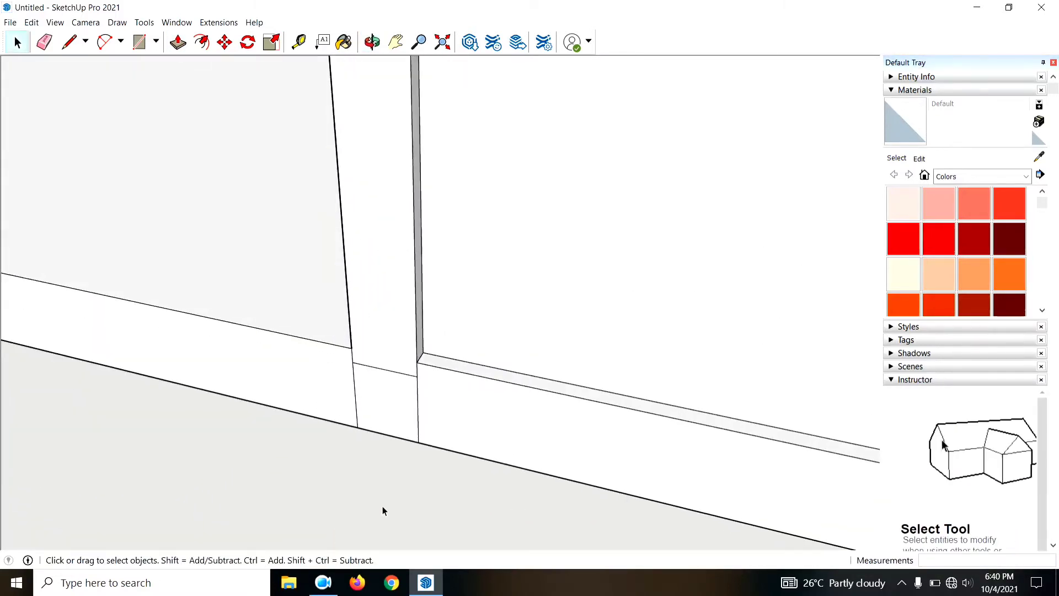
pyautogui.click(423, 353)
pyautogui.scroll(-2, 717, 486)
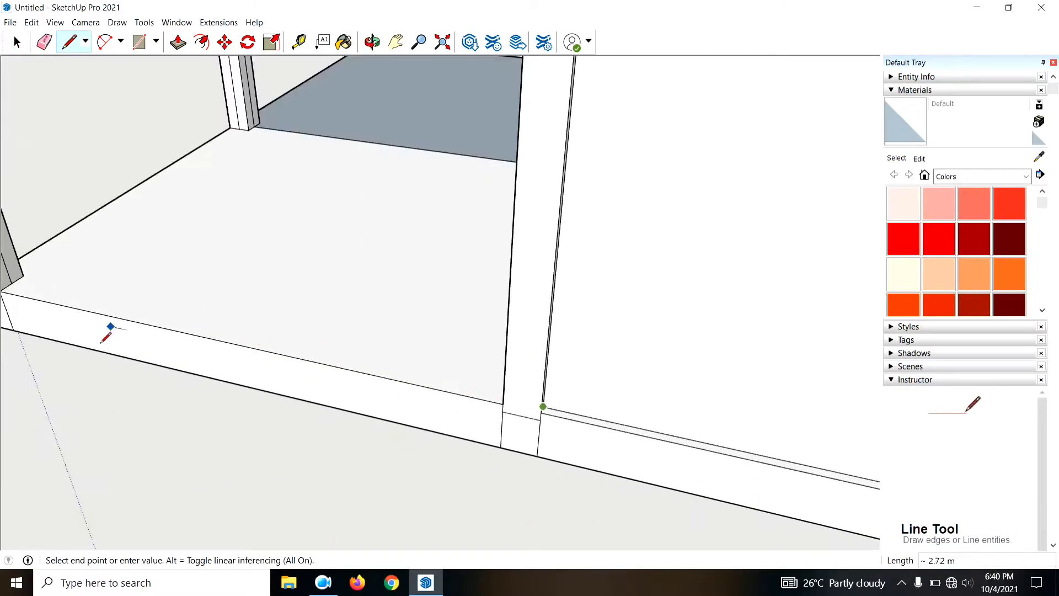
pyautogui.scroll(-2, 768, 532)
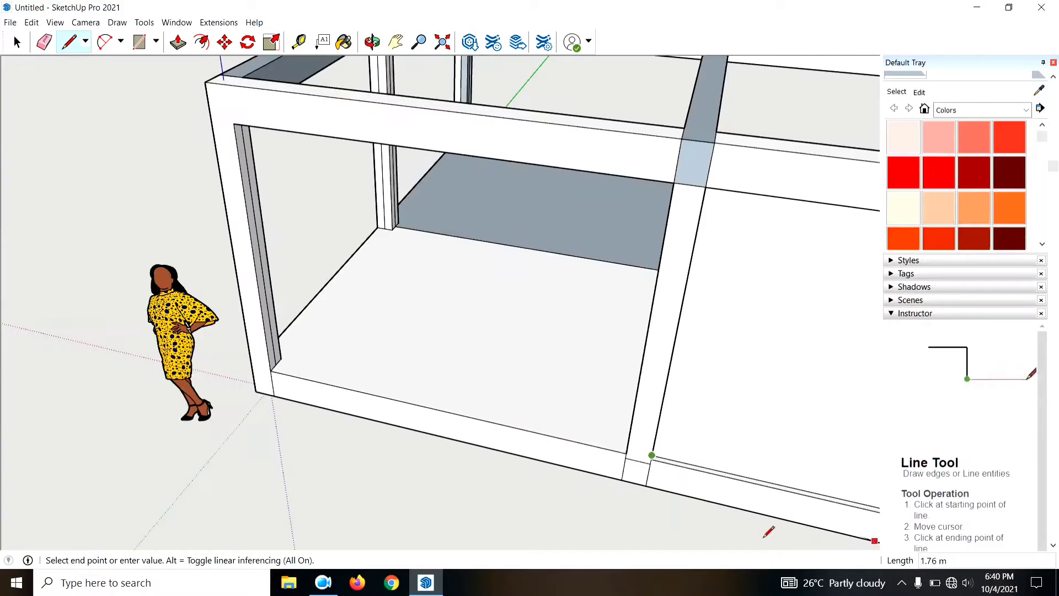
pyautogui.moveTo(429, 426)
pyautogui.mouseDown(button='middle')
pyautogui.moveTo(607, 386)
pyautogui.moveTo(764, 497)
pyautogui.mouseUp(button='middle')
pyautogui.press('Escape')
pyautogui.scroll(-3, 759, 533)
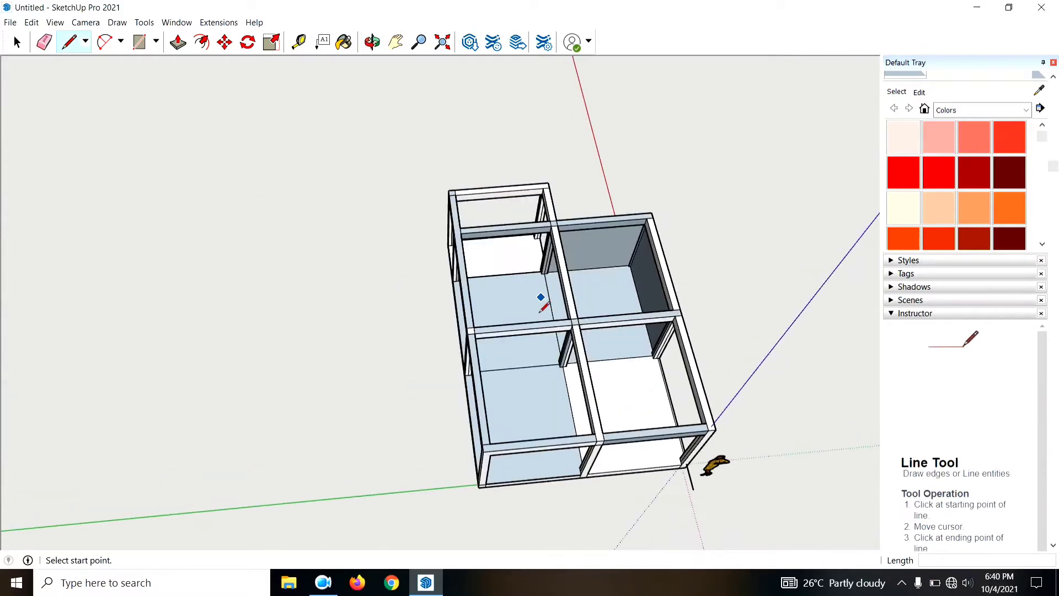
pyautogui.moveTo(544, 296)
pyautogui.mouseDown(button='middle')
pyautogui.moveTo(750, 309)
pyautogui.moveTo(476, 126)
pyautogui.mouseUp(button='middle')
pyautogui.scroll(3, 427, 164)
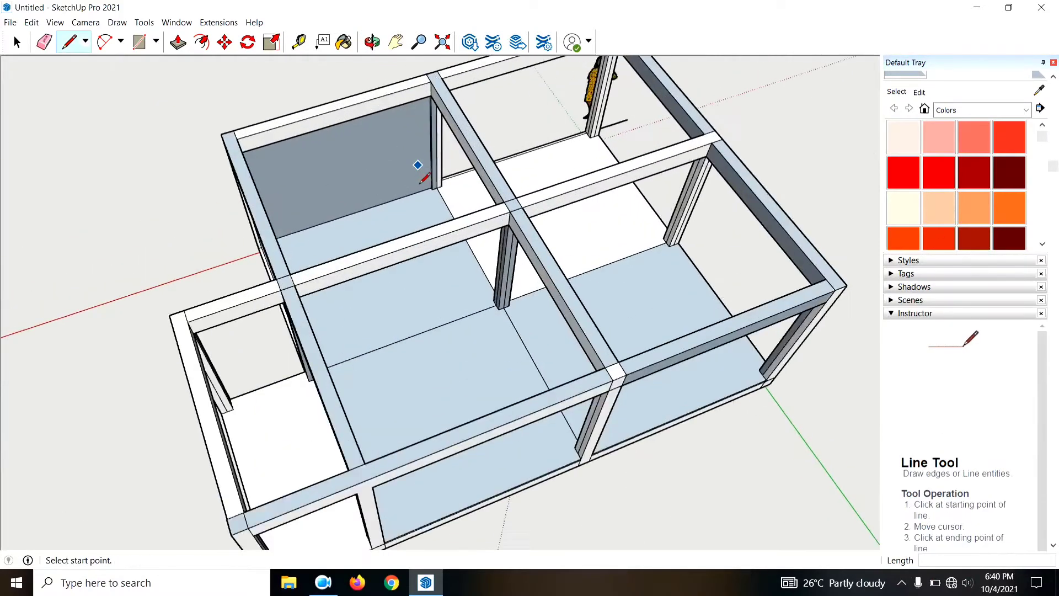
pyautogui.scroll(3, 419, 163)
pyautogui.scroll(2, 449, 226)
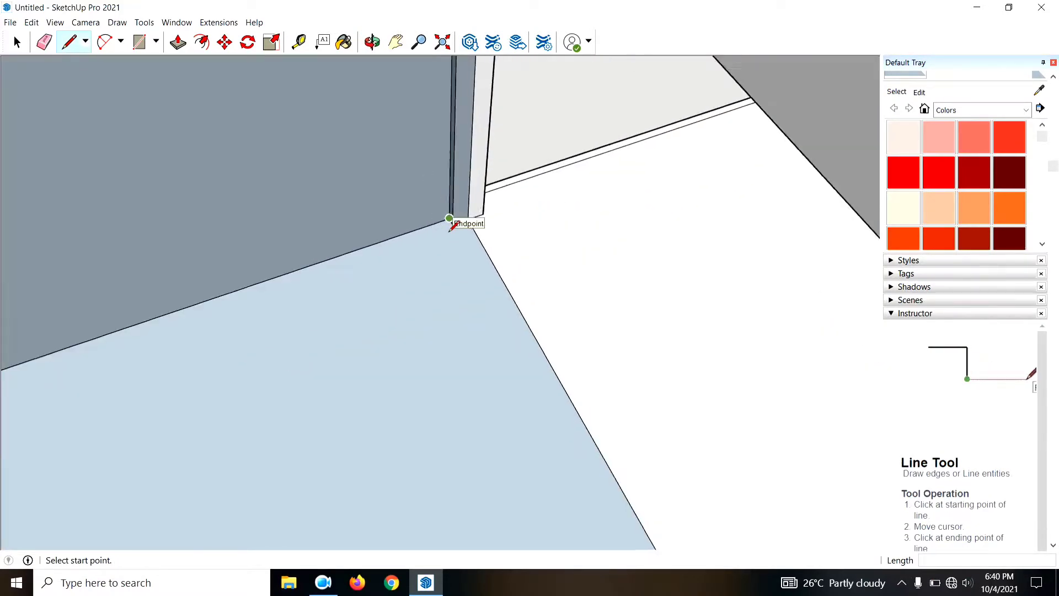
pyautogui.scroll(2, 454, 235)
pyautogui.click(457, 217)
pyautogui.scroll(-3, 160, 342)
pyautogui.moveTo(160, 341)
pyautogui.mouseDown(button='middle')
pyautogui.moveTo(149, 350)
pyautogui.moveTo(405, 259)
pyautogui.mouseUp(button='middle')
pyautogui.moveTo(540, 233); pyautogui.dragTo(652, 297, button='middle')
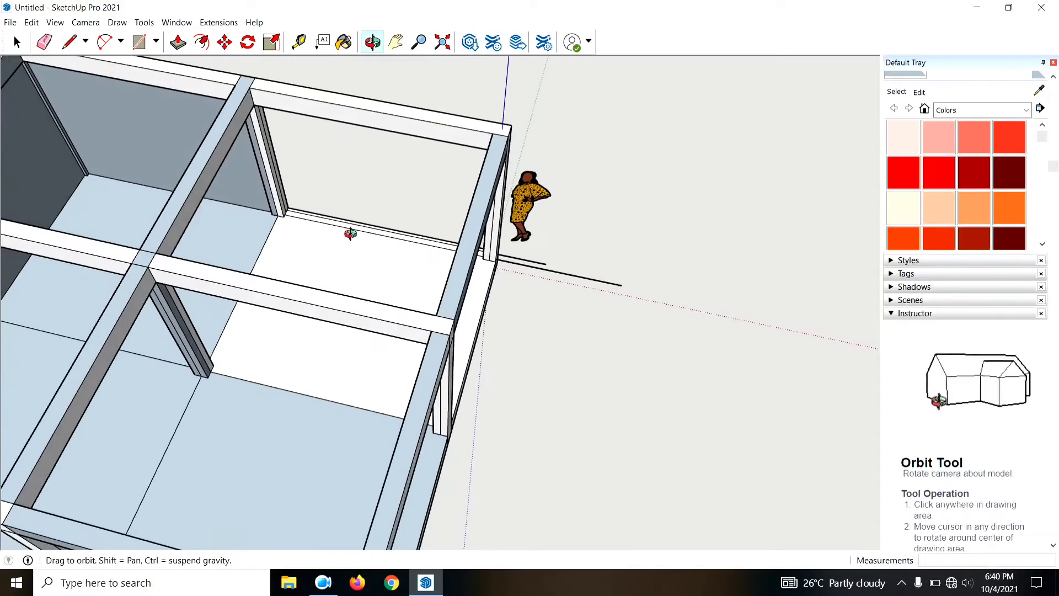
pyautogui.press('e')
# Step: Push/Pull the thin strip at the base of the back wall
pyautogui.scroll(3, 303, 204)
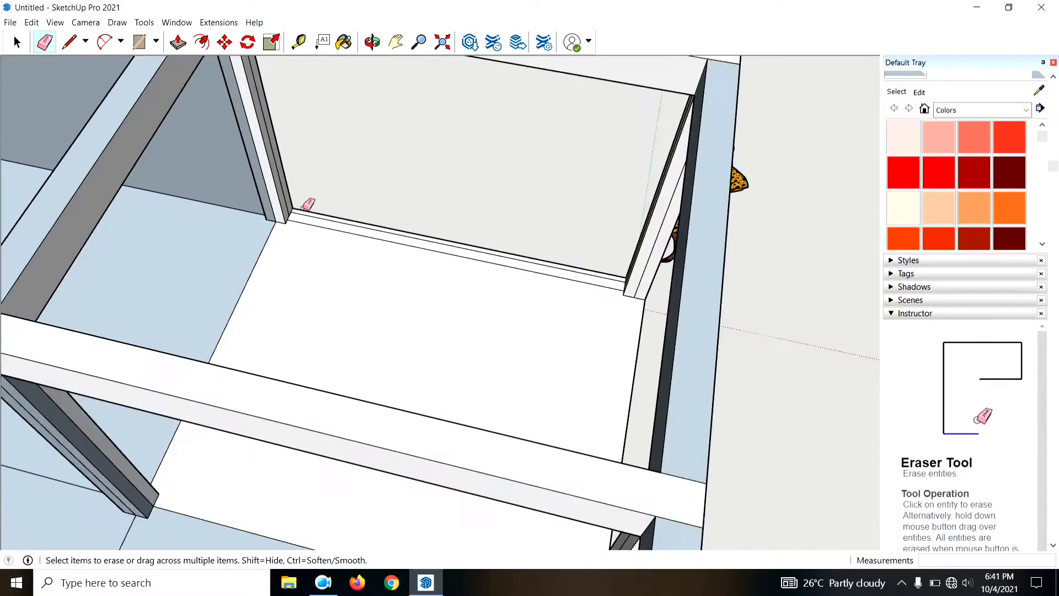
pyautogui.scroll(2, 307, 217)
pyautogui.scroll(-1, 326, 239)
pyautogui.press('p')
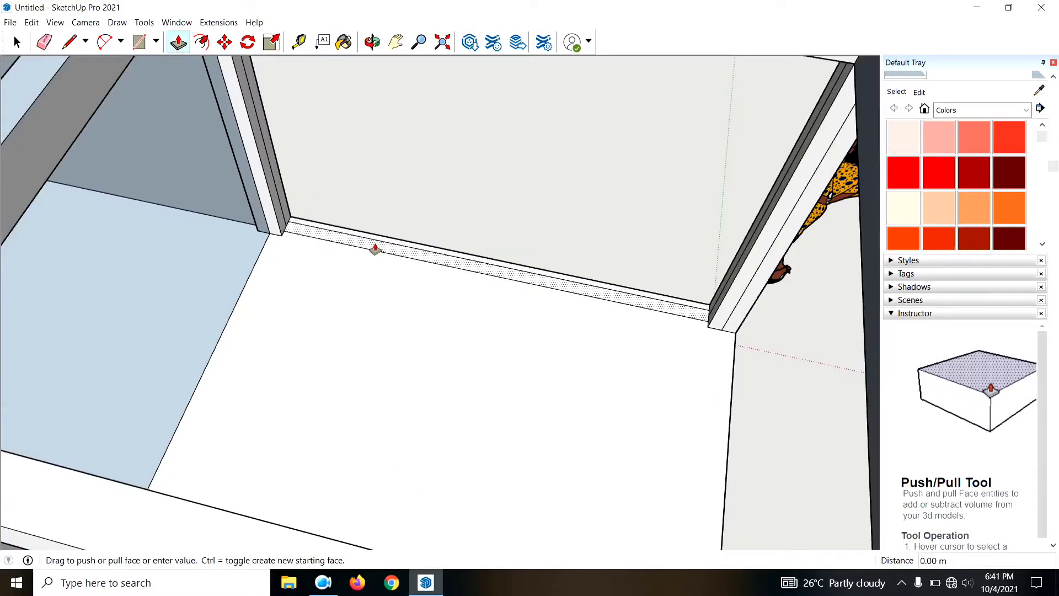
pyautogui.click(375, 249)
pyautogui.scroll(-5, 379, 307)
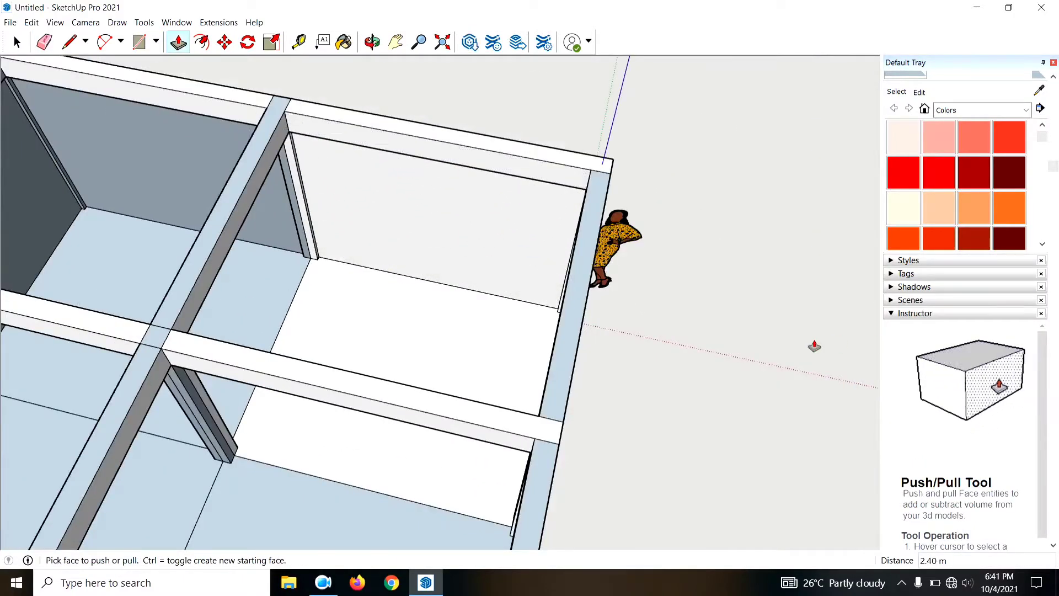
# Step: Draw a line across the front bay floors to split off new front faces
pyautogui.moveTo(814, 346)
pyautogui.mouseDown(button='middle')
pyautogui.moveTo(407, 255)
pyautogui.moveTo(570, 408)
pyautogui.mouseUp(button='middle')
pyautogui.scroll(-3, 569, 408)
pyautogui.scroll(1, 798, 485)
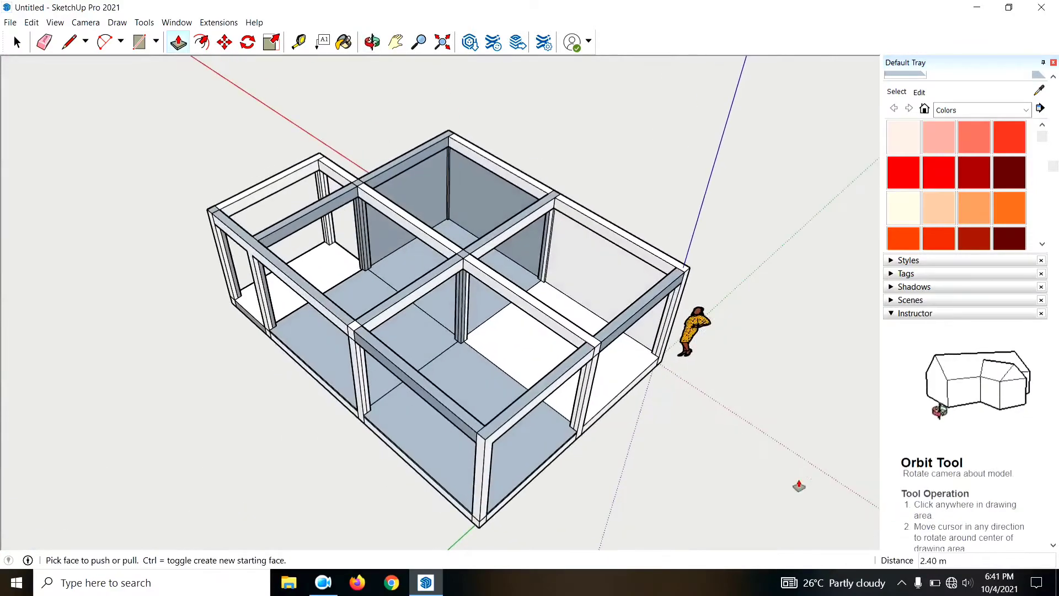
pyautogui.scroll(3, 739, 428)
pyautogui.moveTo(680, 371)
pyautogui.mouseDown(button='middle')
pyautogui.moveTo(638, 414)
pyautogui.moveTo(355, 473)
pyautogui.moveTo(509, 453)
pyautogui.mouseUp(button='middle')
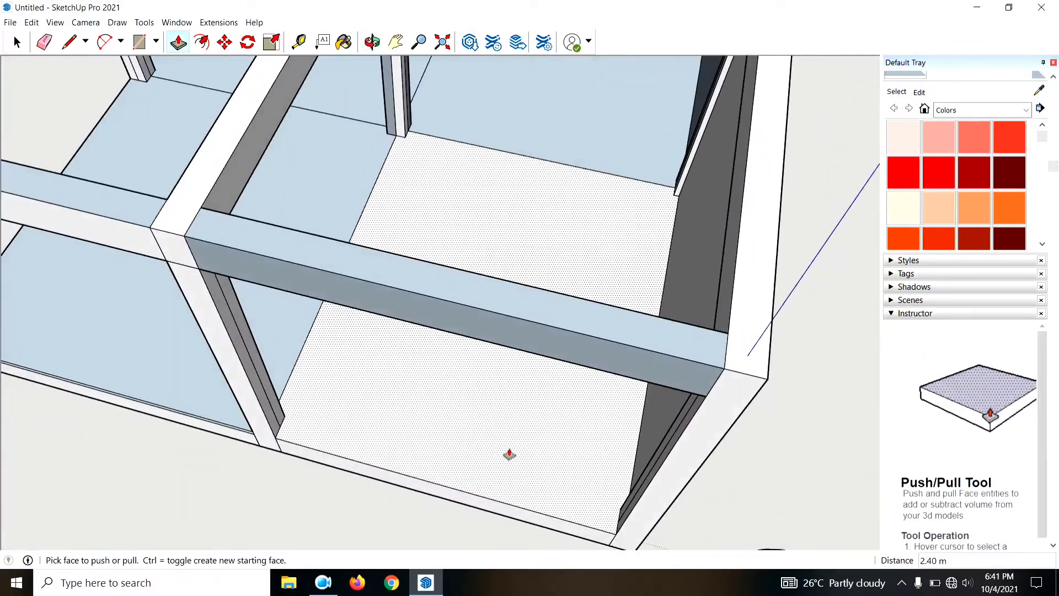
pyautogui.scroll(-5, 165, 454)
pyautogui.scroll(4, 267, 406)
pyautogui.scroll(2, 267, 409)
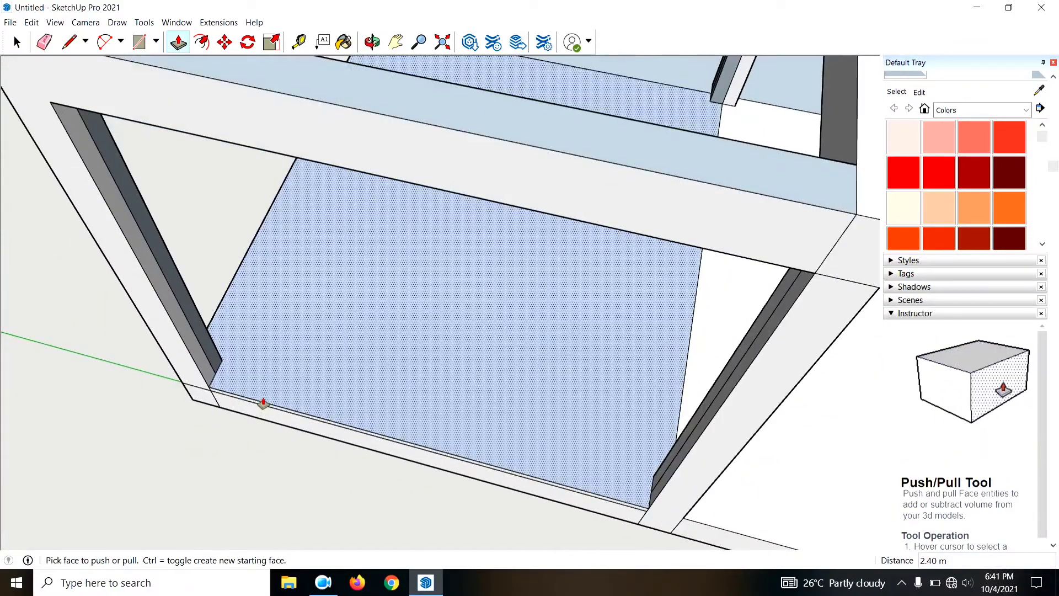
pyautogui.press('l')
pyautogui.click(215, 374)
pyautogui.scroll(-2, 181, 374)
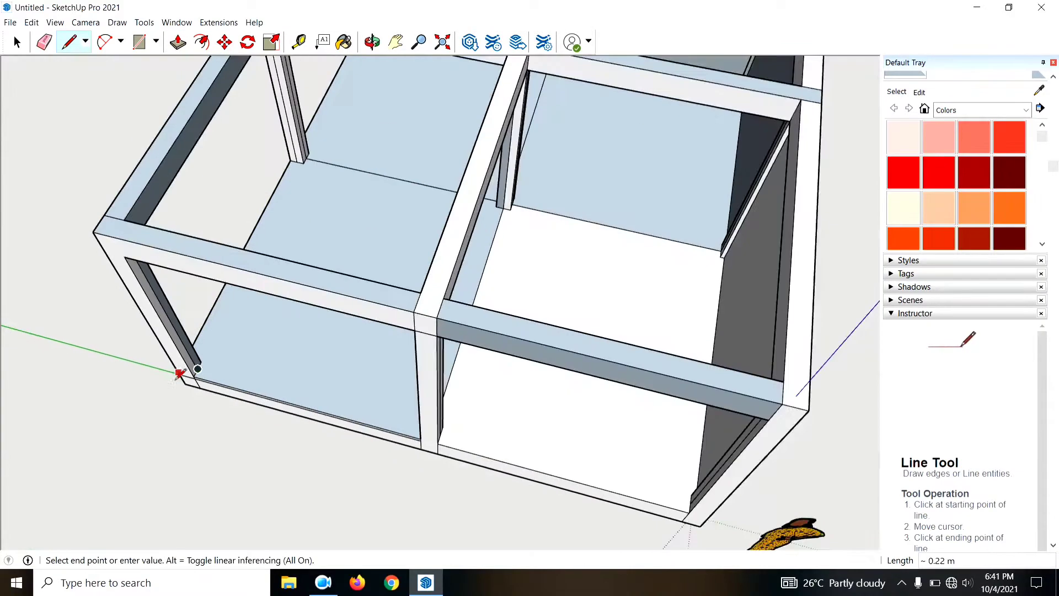
pyautogui.click(692, 509)
# Step: Delete the new left and right front faces, leaving a bottom ledge in each bay
pyautogui.press('space')
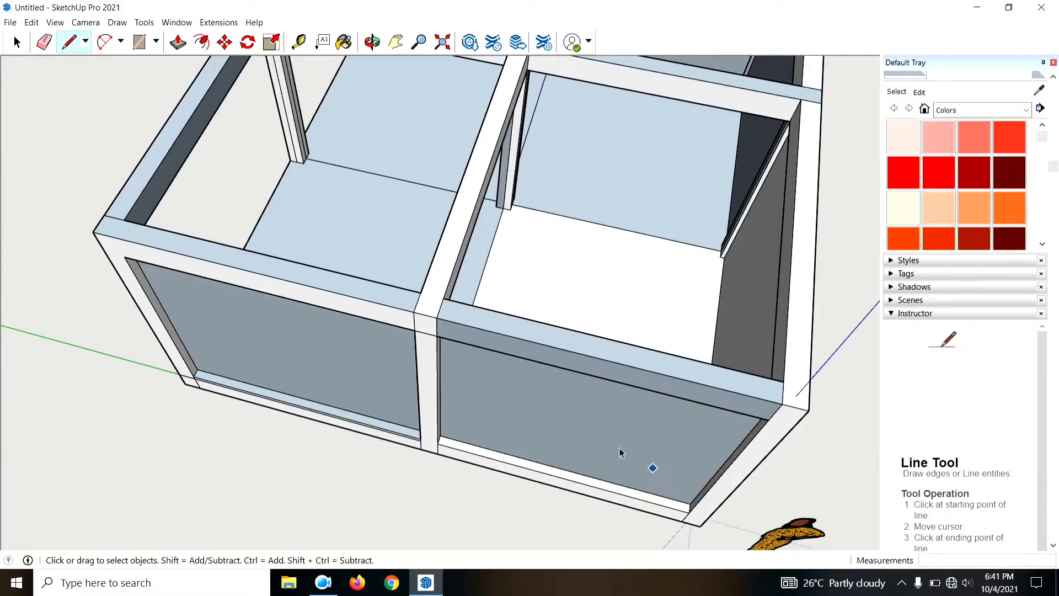
pyautogui.click(614, 446)
pyautogui.press('Delete')
pyautogui.click(336, 391)
pyautogui.press('Delete')
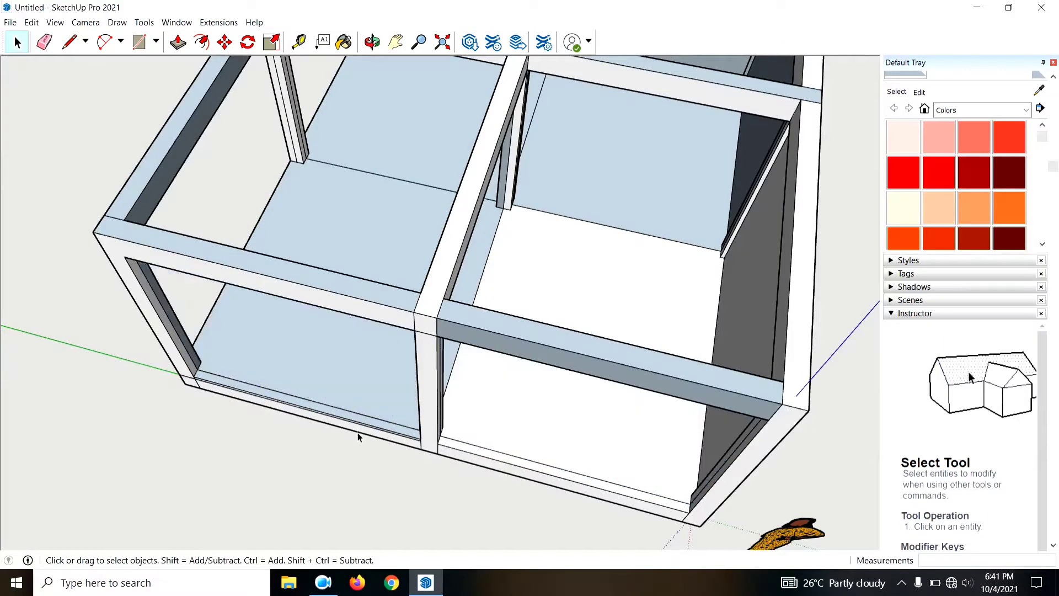
# Step: Raise both front bottom ledges 2.40 m into wall panels, then erase stray edges
pyautogui.press('p')
pyautogui.moveTo(369, 386)
pyautogui.mouseDown()
pyautogui.moveTo(390, 308)
pyautogui.moveTo(407, 333)
pyautogui.mouseUp()
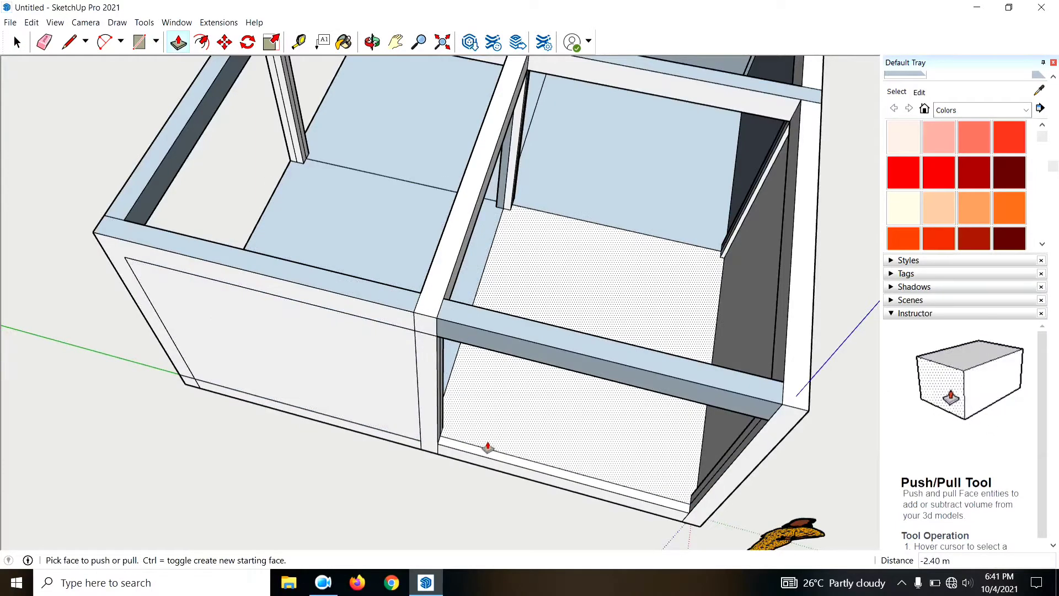
pyautogui.moveTo(488, 447); pyautogui.dragTo(528, 365)
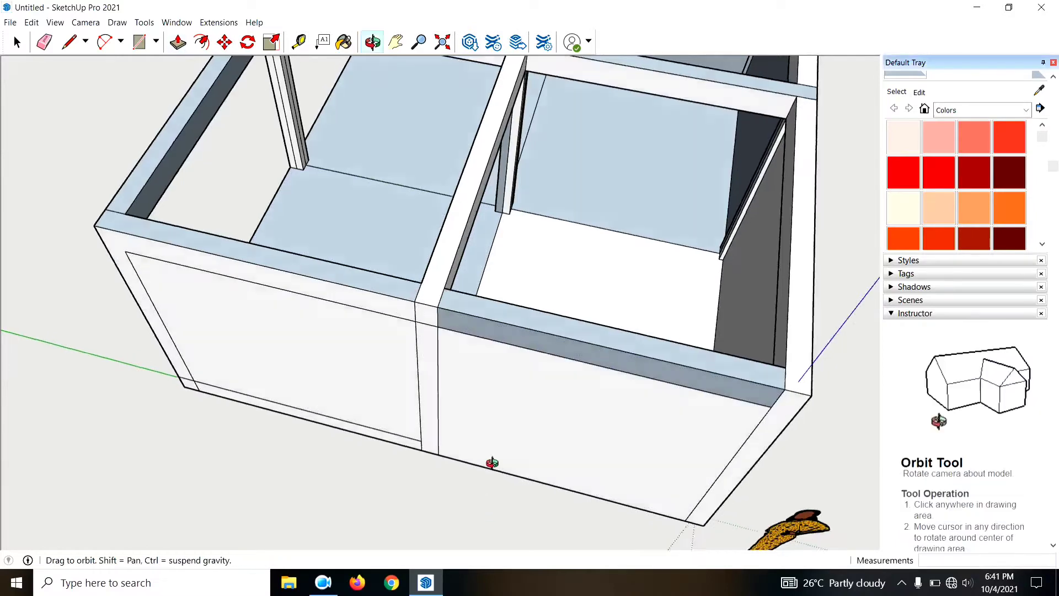
pyautogui.moveTo(532, 366); pyautogui.dragTo(496, 428, button='middle')
pyautogui.press('l')
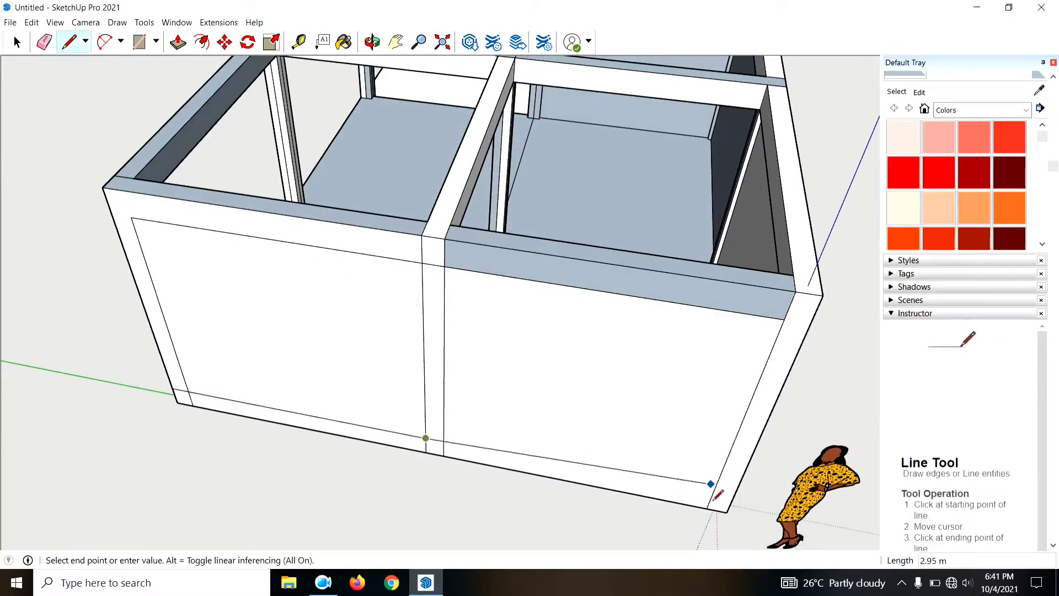
pyautogui.press('e')
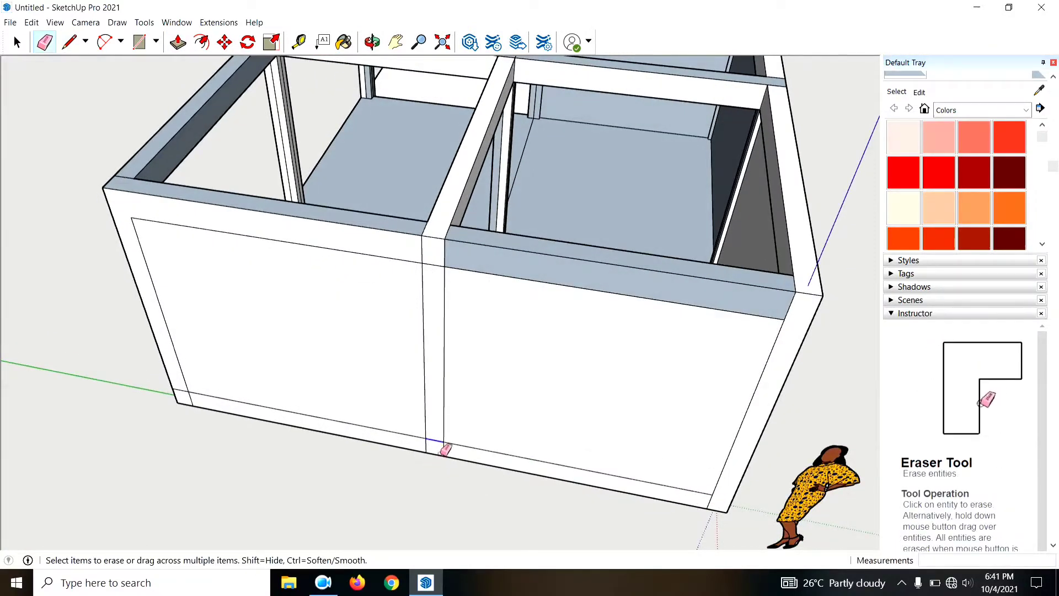
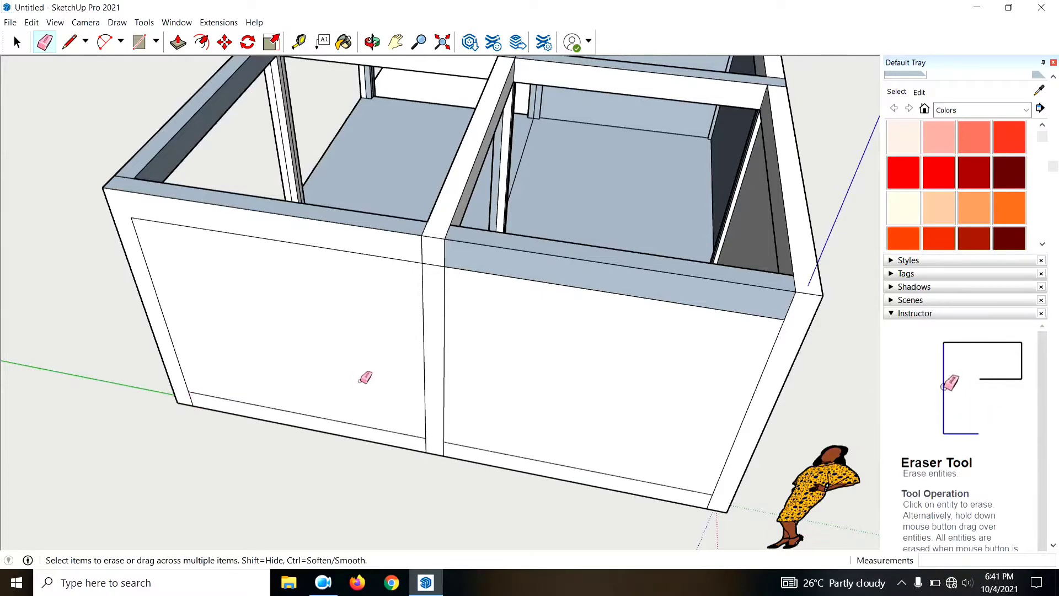
# Step: Recess the left front and right room floor faces by 0.05 m
pyautogui.moveTo(365, 377); pyautogui.dragTo(303, 428, button='middle')
pyautogui.press('p')
pyautogui.moveTo(288, 386); pyautogui.dragTo(374, 248)
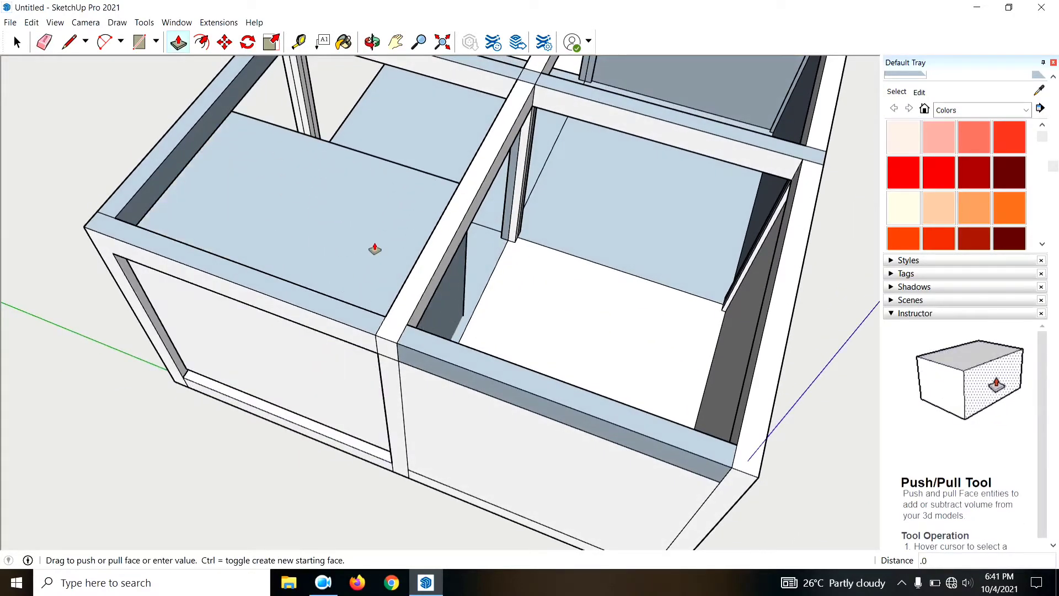
pyautogui.write('5')
pyautogui.press('Return')
pyautogui.moveTo(534, 456); pyautogui.dragTo(660, 339)
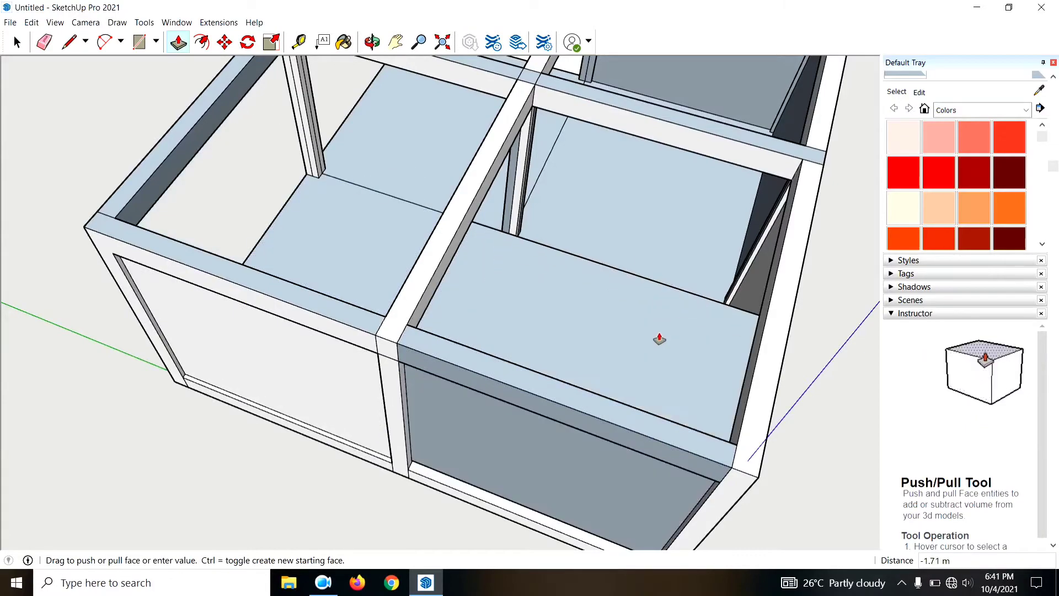
pyautogui.write('0.05')
pyautogui.press('Return')
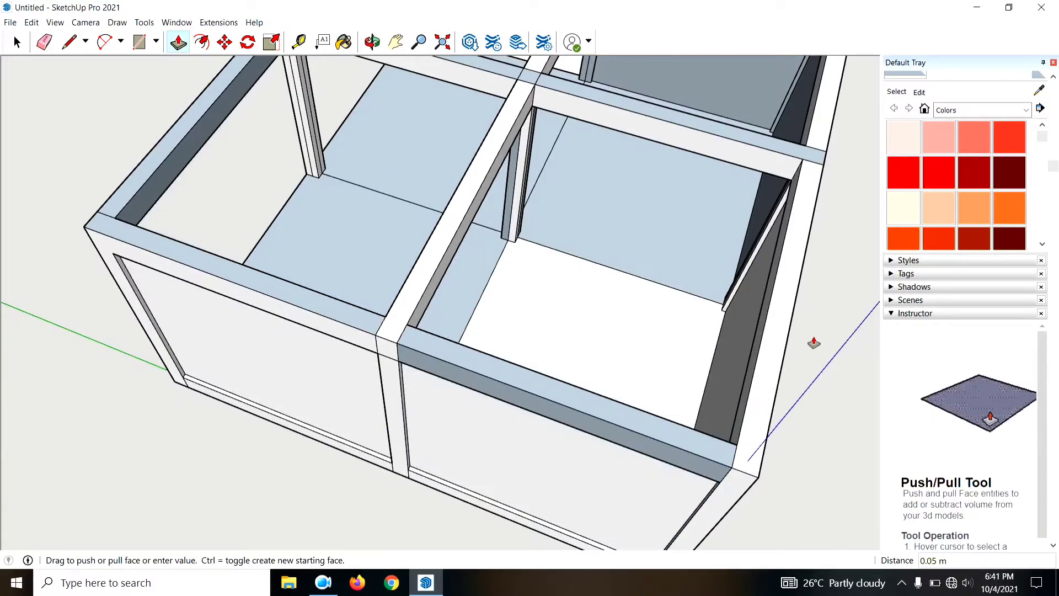
# Step: Push the left interior wall face inward, then view the frame from a low front angle
pyautogui.moveTo(814, 343)
pyautogui.mouseDown(button='middle')
pyautogui.moveTo(300, 397)
pyautogui.moveTo(161, 259)
pyautogui.moveTo(260, 307)
pyautogui.mouseUp(button='middle')
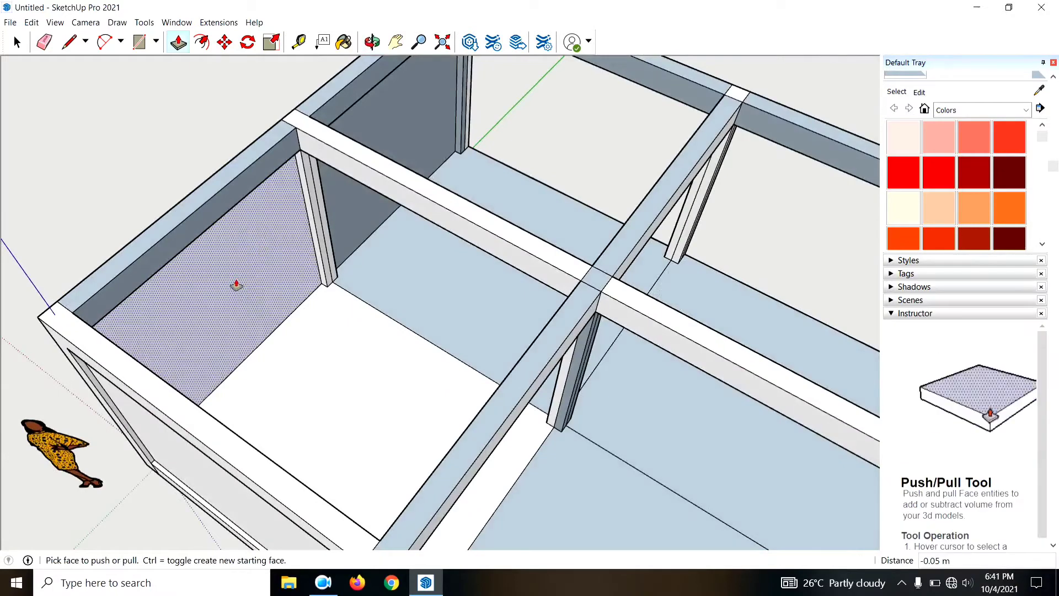
pyautogui.moveTo(236, 283)
pyautogui.mouseDown()
pyautogui.moveTo(305, 331)
pyautogui.moveTo(305, 277)
pyautogui.moveTo(385, 250)
pyautogui.mouseUp()
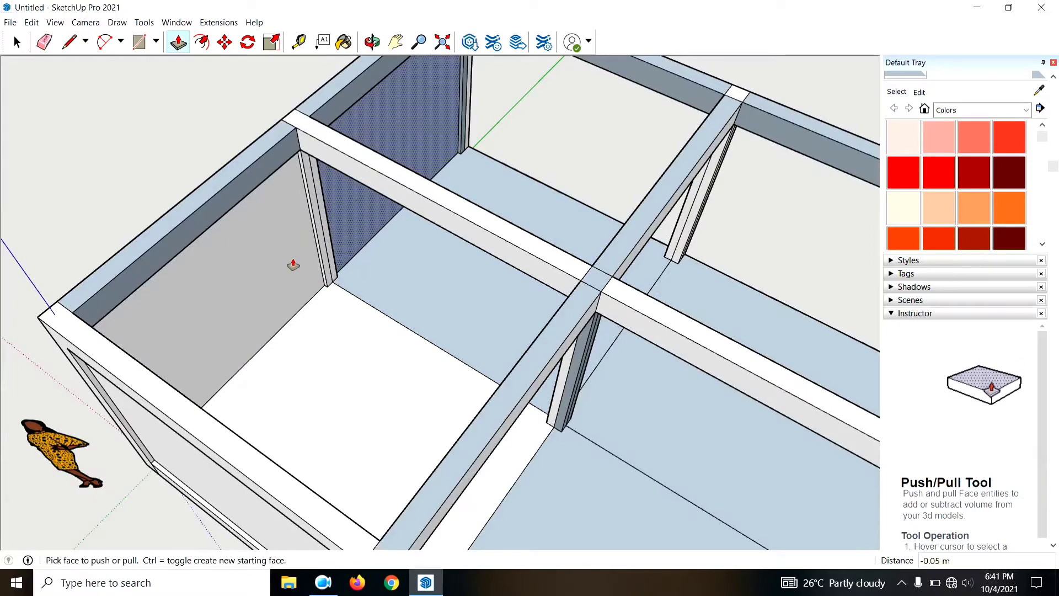
pyautogui.scroll(-5, 293, 264)
pyautogui.moveTo(118, 319)
pyautogui.mouseDown(button='middle')
pyautogui.moveTo(522, 309)
pyautogui.moveTo(570, 319)
pyautogui.moveTo(748, 243)
pyautogui.moveTo(752, 444)
pyautogui.moveTo(685, 154)
pyautogui.moveTo(373, 197)
pyautogui.moveTo(406, 274)
pyautogui.mouseUp(button='middle')
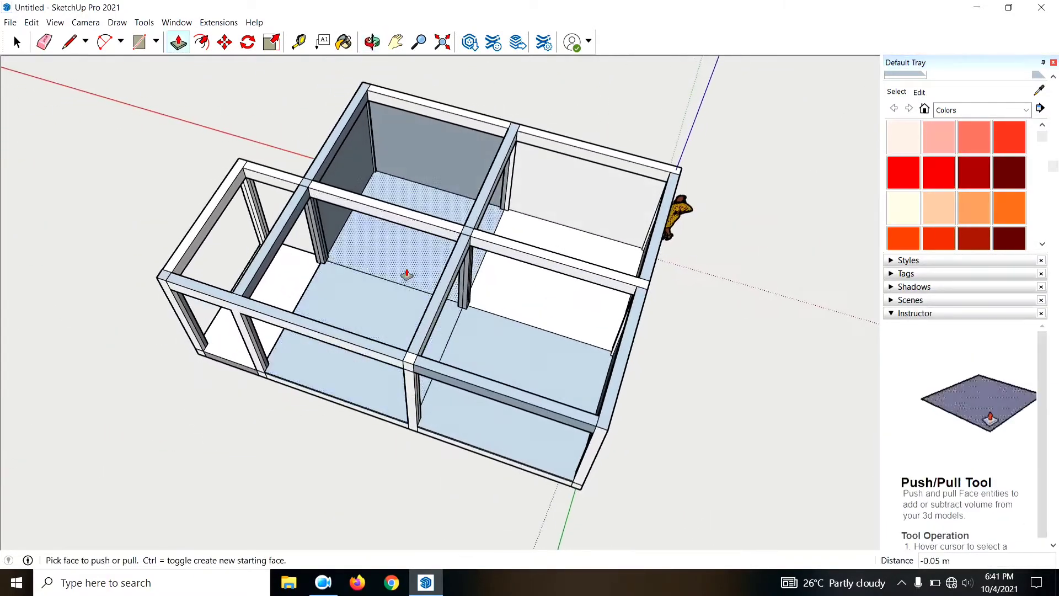
pyautogui.scroll(5, 406, 274)
pyautogui.moveTo(430, 449)
pyautogui.mouseDown(button='middle')
pyautogui.moveTo(622, 440)
pyautogui.moveTo(779, 449)
pyautogui.mouseUp(button='middle')
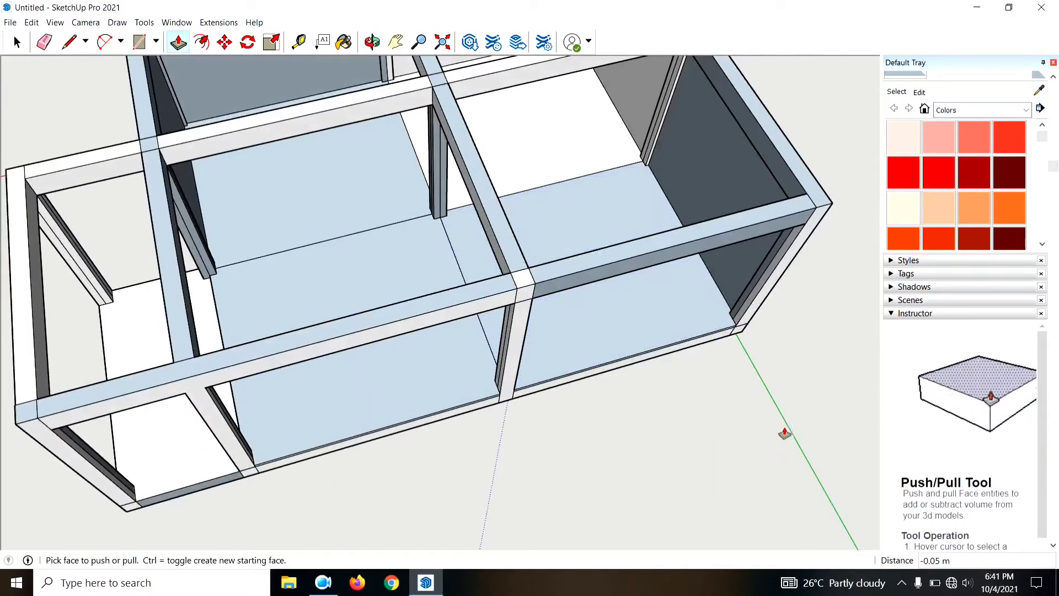
# Step: Split the lower front with a base line and delete the lower left and right front faces
pyautogui.press('l')
pyautogui.scroll(2, 717, 312)
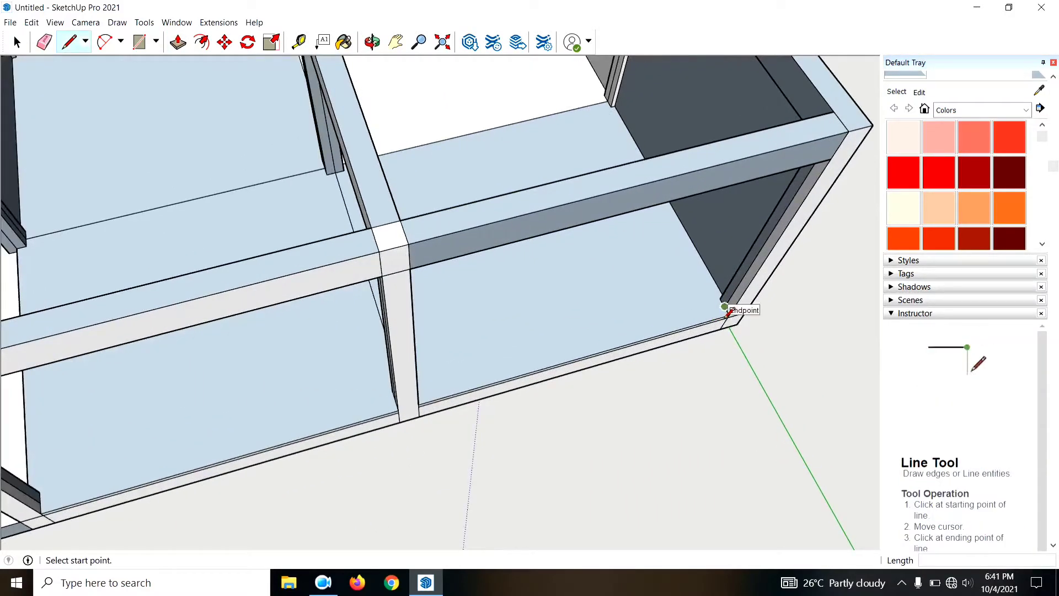
pyautogui.click(45, 509)
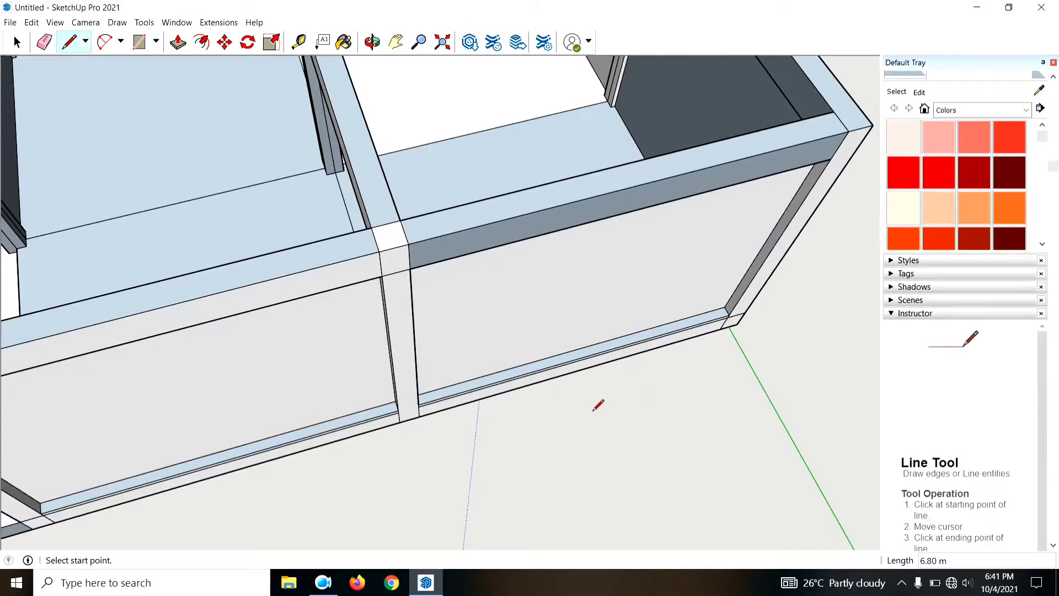
pyautogui.press('space')
pyautogui.click(518, 325)
pyautogui.press('Delete')
pyautogui.click(324, 357)
pyautogui.press('Delete')
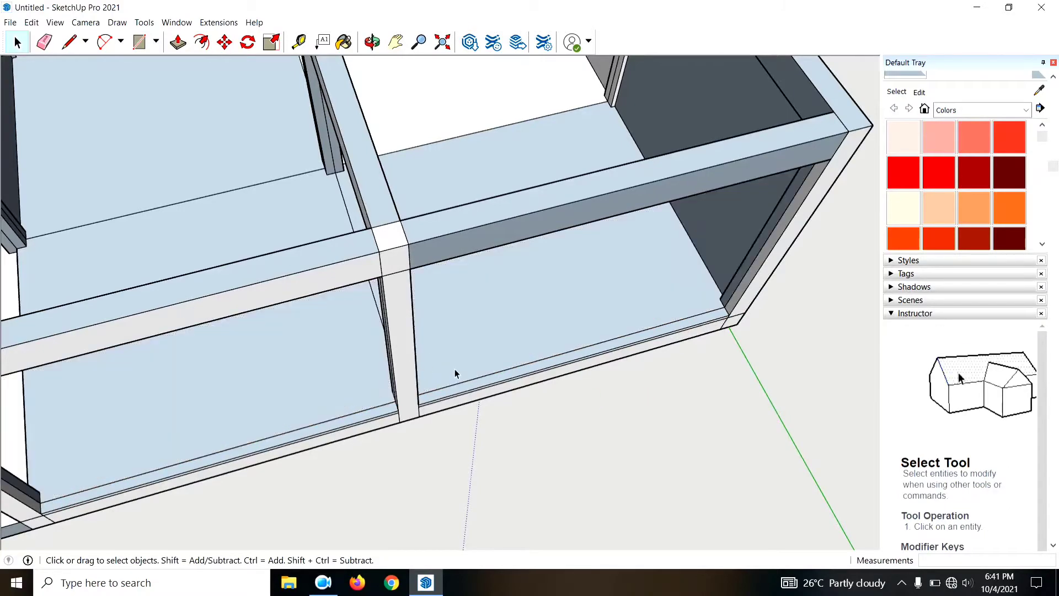
# Step: Pull the base strips up to close the right and left front openings
pyautogui.press('p')
pyautogui.moveTo(590, 357); pyautogui.dragTo(772, 197)
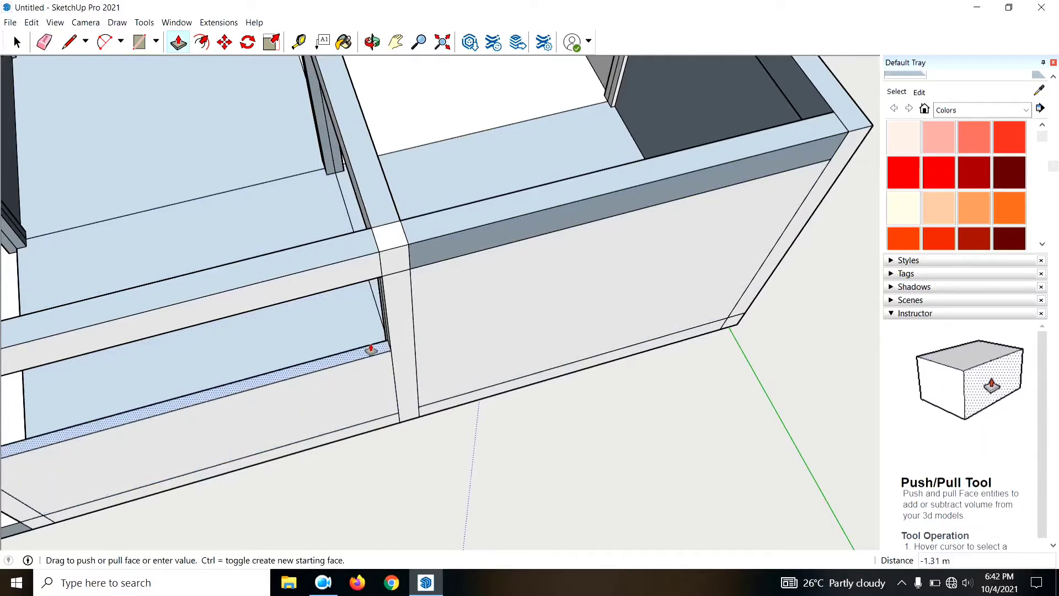
pyautogui.moveTo(343, 429); pyautogui.dragTo(367, 283)
pyautogui.press('space')
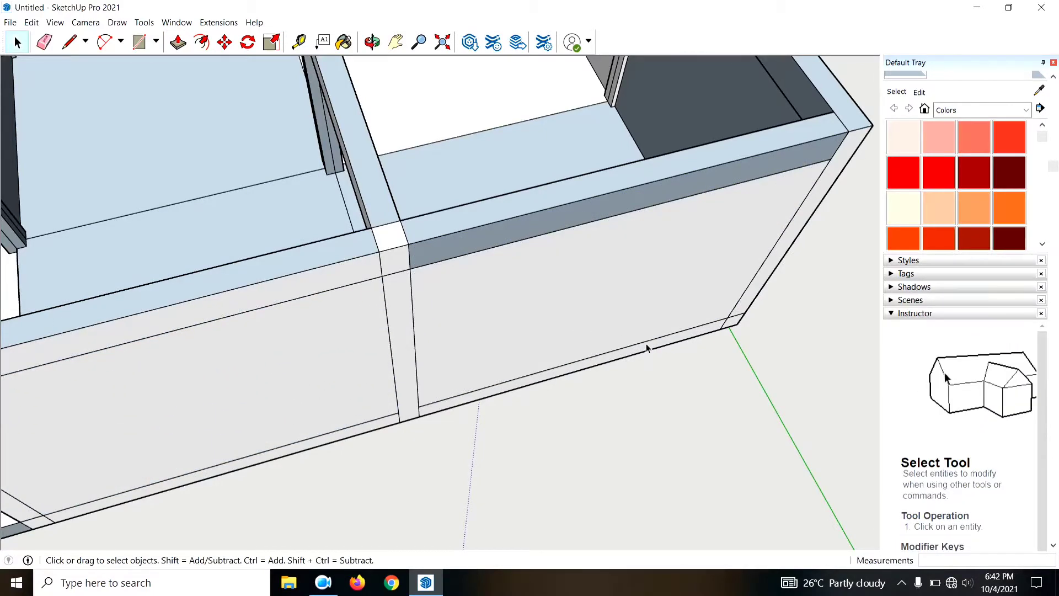
# Step: Recess the lower right and left front faces by 0.05 m
pyautogui.press('p')
pyautogui.moveTo(571, 317); pyautogui.dragTo(574, 284)
pyautogui.doubleClick(324, 345)
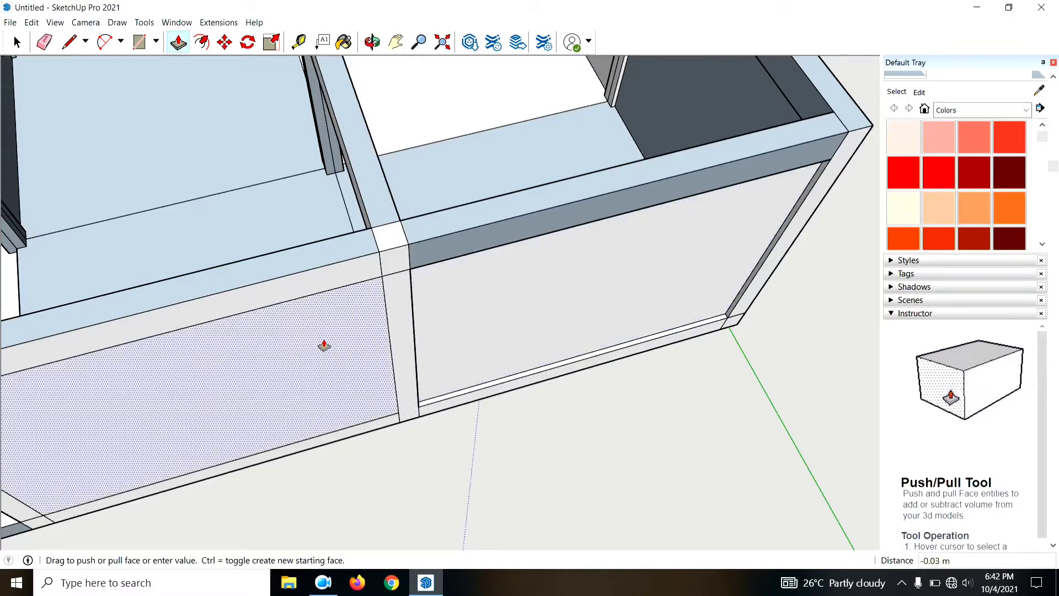
pyautogui.press('Return')
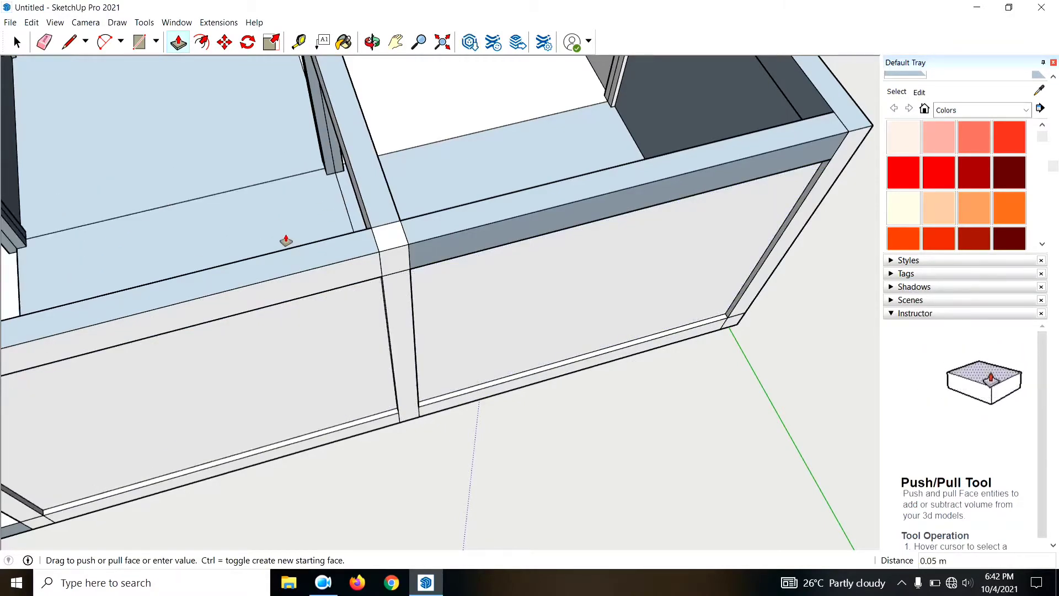
# Step: Recess an interior room wall by 0.05 m
pyautogui.moveTo(173, 322)
pyautogui.mouseDown(button='middle')
pyautogui.moveTo(735, 351)
pyautogui.moveTo(664, 380)
pyautogui.mouseUp(button='middle')
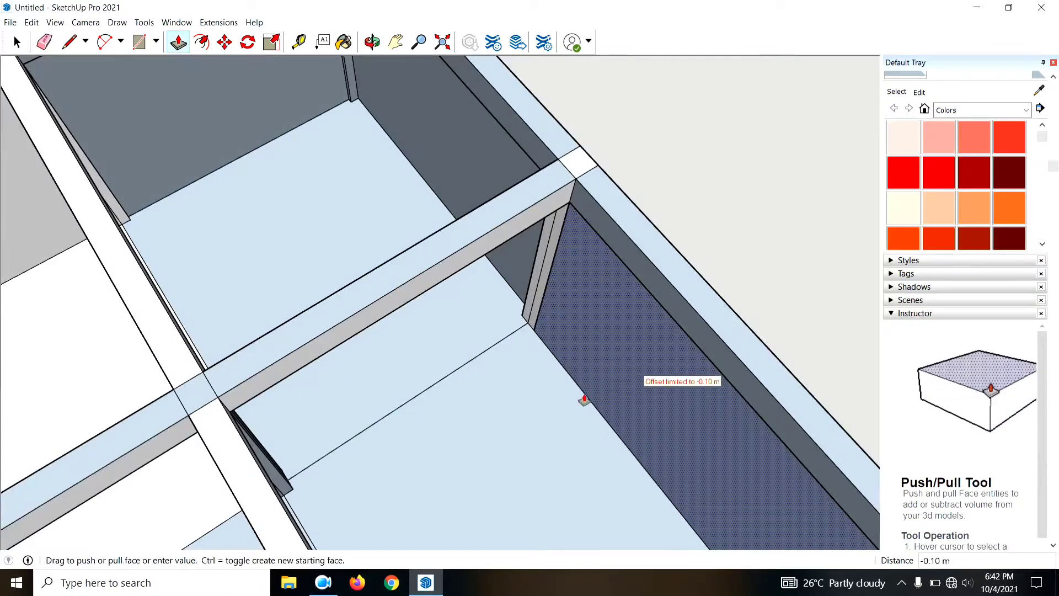
pyautogui.write('5')
pyautogui.press('Return')
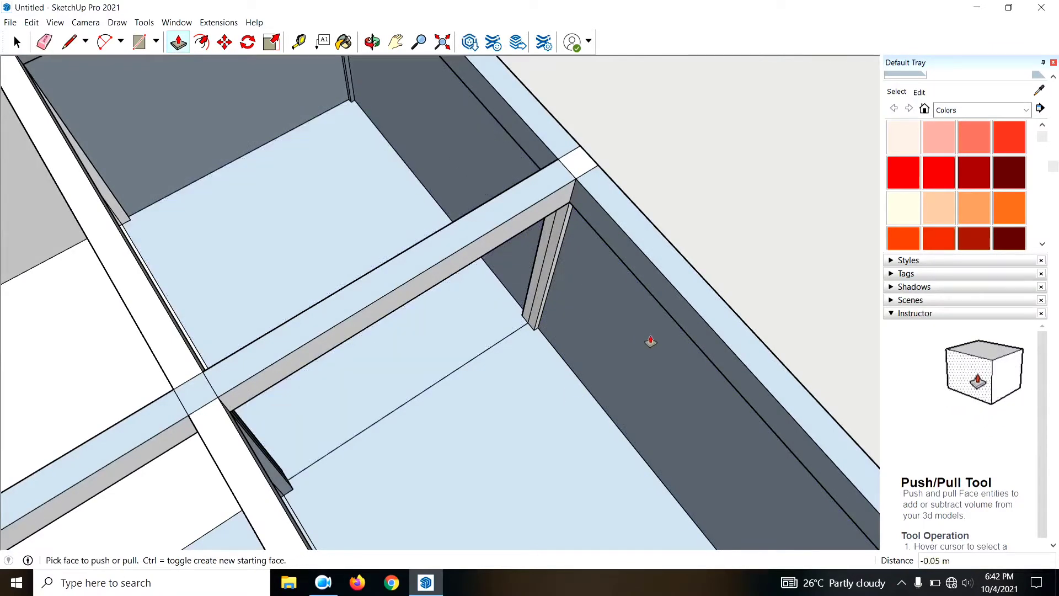
# Step: Push the shelf edge face downward
pyautogui.scroll(-5, 651, 341)
pyautogui.scroll(-3, 717, 353)
pyautogui.moveTo(728, 354)
pyautogui.mouseDown(button='middle')
pyautogui.moveTo(355, 237)
pyautogui.moveTo(571, 456)
pyautogui.moveTo(368, 398)
pyautogui.mouseUp(button='middle')
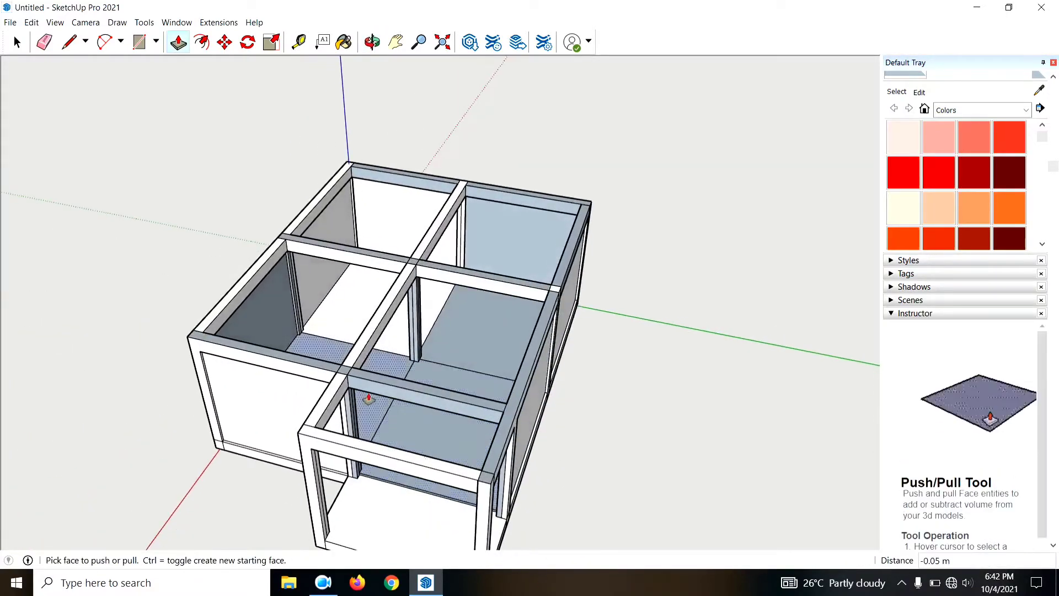
pyautogui.scroll(3, 368, 398)
pyautogui.moveTo(402, 502)
pyautogui.mouseDown(button='middle')
pyautogui.moveTo(378, 454)
pyautogui.moveTo(401, 512)
pyautogui.mouseUp(button='middle')
pyautogui.scroll(-3, 378, 454)
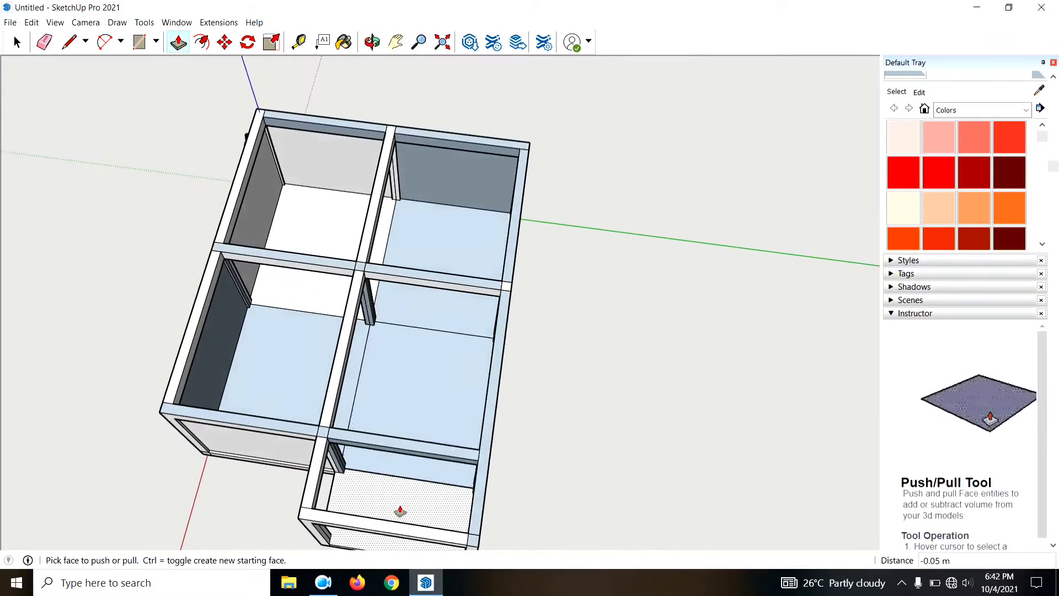
pyautogui.scroll(2, 400, 512)
pyautogui.scroll(2, 437, 499)
pyautogui.scroll(2, 333, 463)
pyautogui.scroll(1, 233, 429)
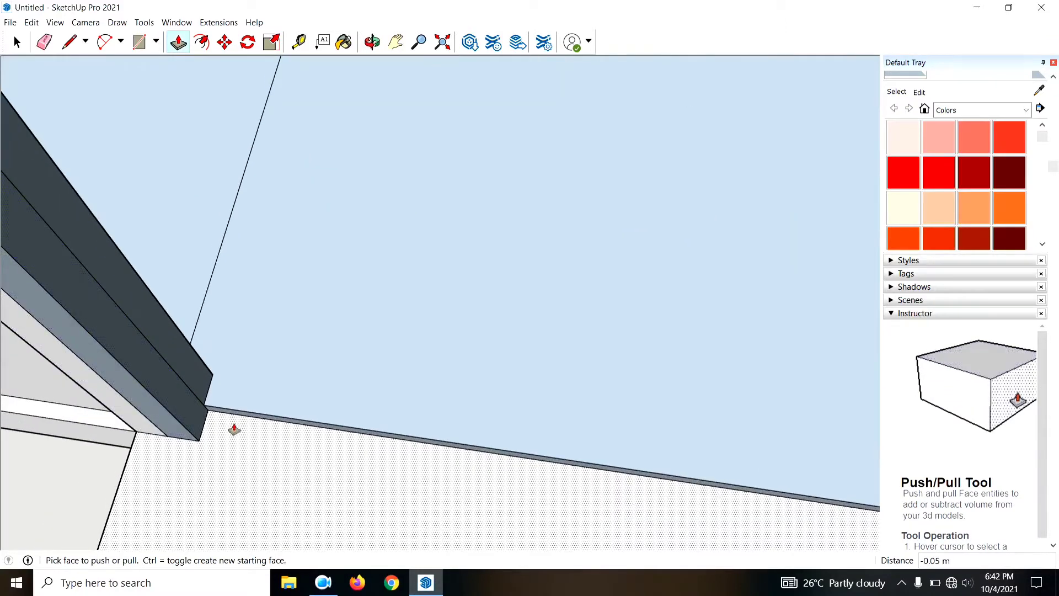
pyautogui.moveTo(233, 430)
pyautogui.mouseDown(button='middle')
pyautogui.moveTo(215, 331)
pyautogui.moveTo(214, 430)
pyautogui.mouseUp(button='middle')
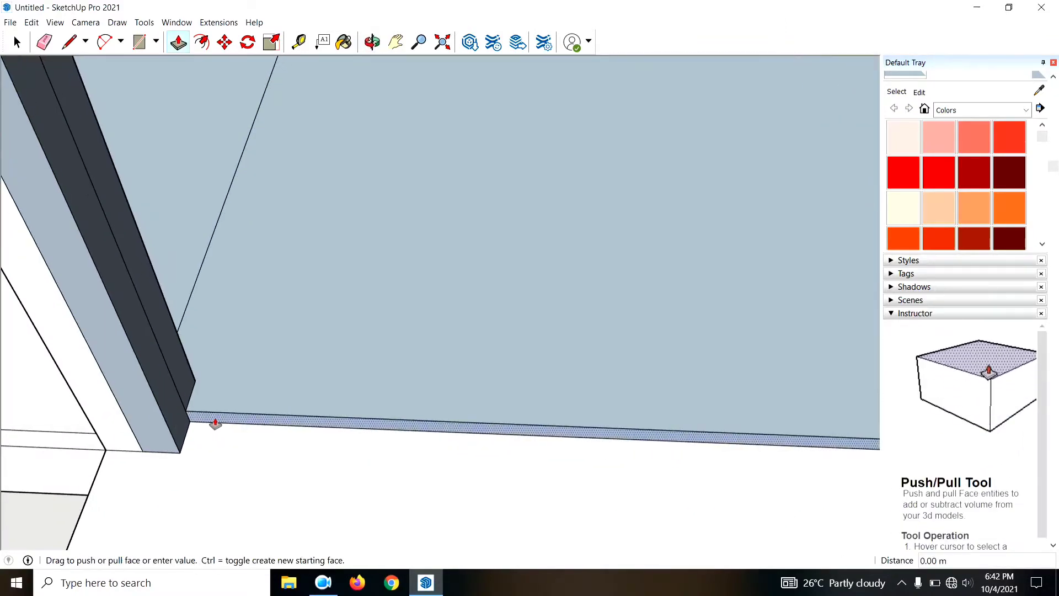
pyautogui.moveTo(215, 423); pyautogui.dragTo(170, 442)
pyautogui.scroll(-3, 146, 433)
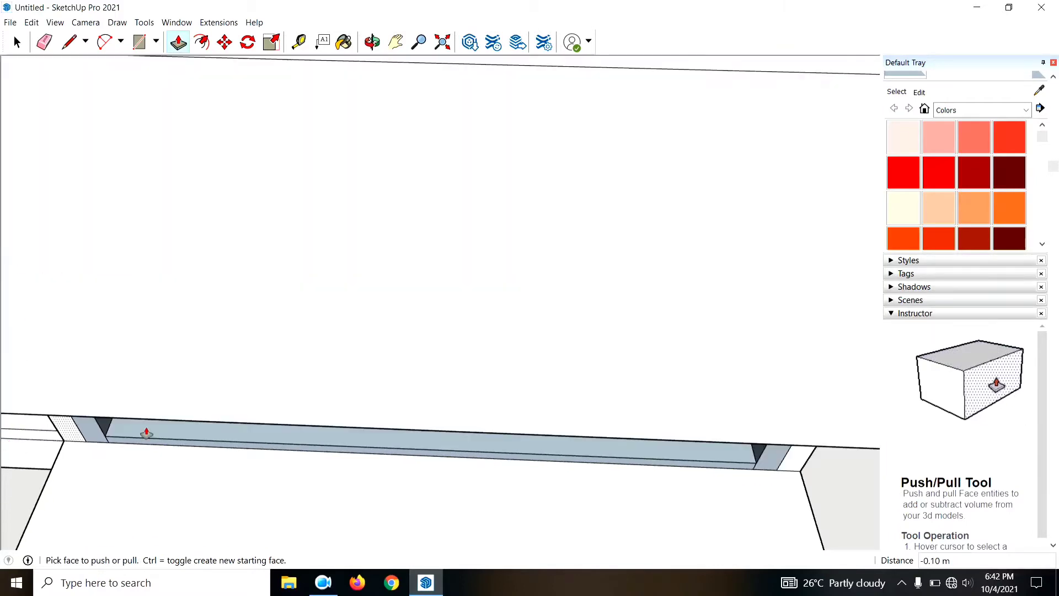
pyautogui.moveTo(272, 480)
pyautogui.mouseDown(button='middle')
pyautogui.moveTo(362, 386)
pyautogui.moveTo(354, 435)
pyautogui.moveTo(374, 480)
pyautogui.mouseUp(button='middle')
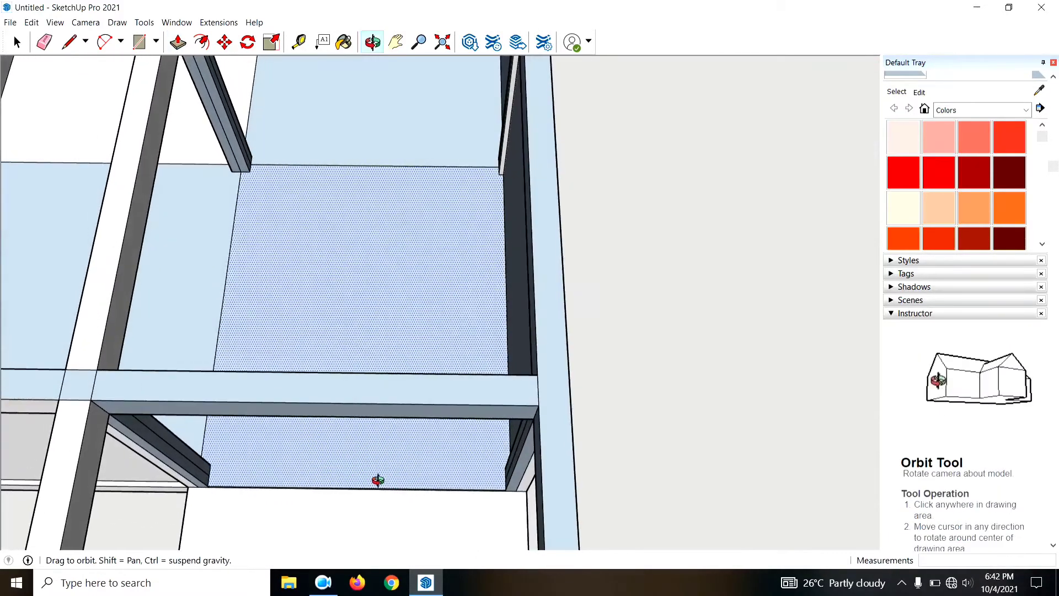
# Step: Draw a line closing a new floor face and select that face
pyautogui.press('l')
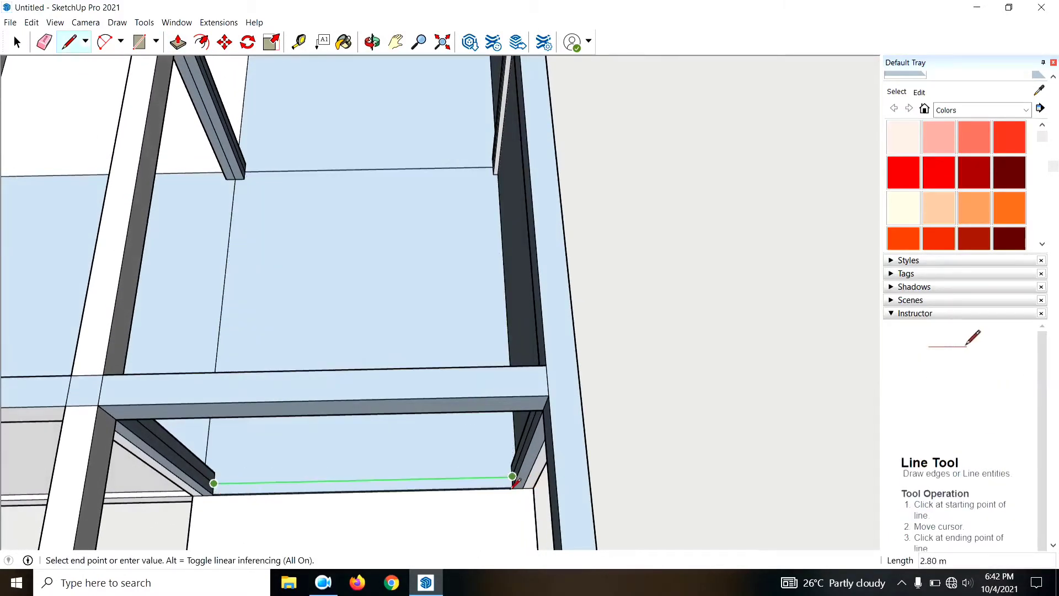
pyautogui.click(513, 476)
pyautogui.moveTo(514, 483)
pyautogui.mouseDown(button='middle')
pyautogui.moveTo(432, 473)
pyautogui.moveTo(391, 437)
pyautogui.mouseUp(button='middle')
pyautogui.press('space')
pyautogui.click(389, 437)
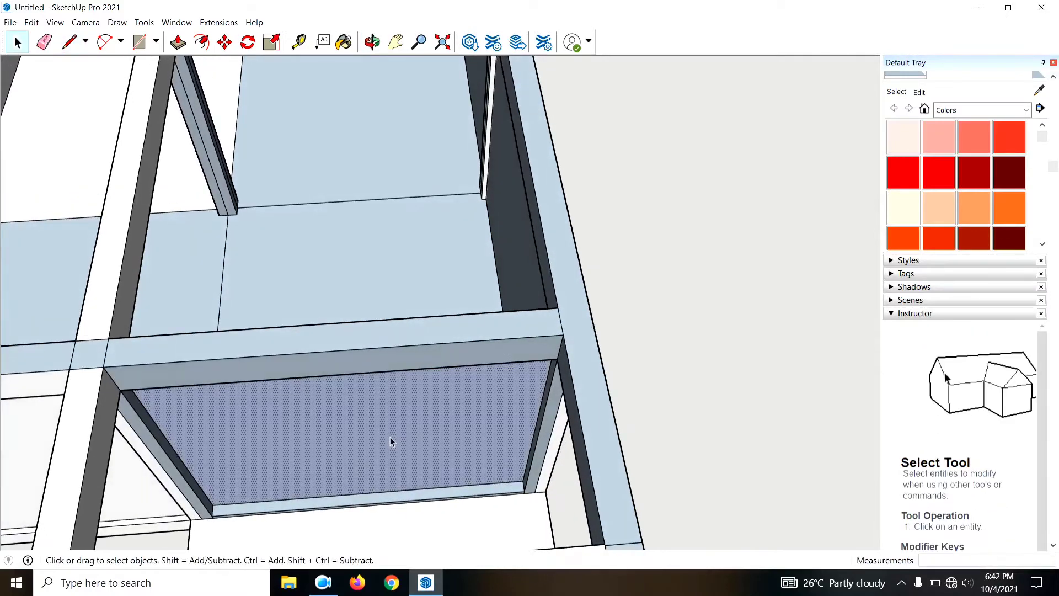
pyautogui.press('Escape')
pyautogui.moveTo(397, 476)
pyautogui.mouseDown(button='middle')
pyautogui.moveTo(466, 539)
pyautogui.moveTo(423, 496)
pyautogui.mouseUp(button='middle')
# Step: Pull the bottom face up into a tall slab, then undo the slab
pyautogui.press('p')
pyautogui.moveTo(435, 505)
pyautogui.mouseDown()
pyautogui.moveTo(454, 419)
pyautogui.moveTo(478, 371)
pyautogui.mouseUp()
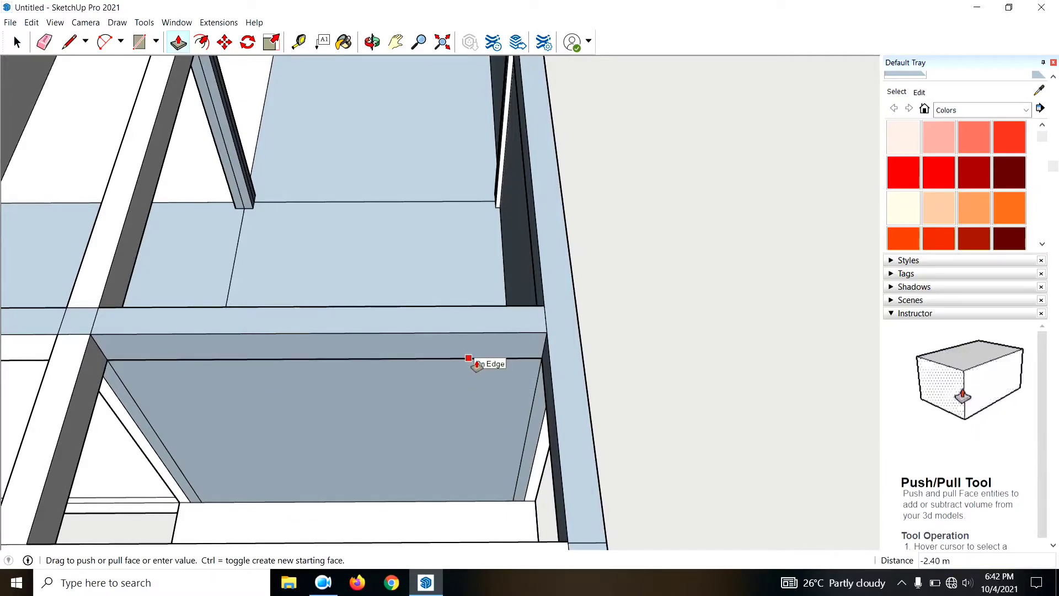
pyautogui.click(476, 365)
pyautogui.moveTo(350, 474)
pyautogui.mouseDown(button='middle')
pyautogui.moveTo(314, 428)
pyautogui.moveTo(334, 323)
pyautogui.mouseUp(button='middle')
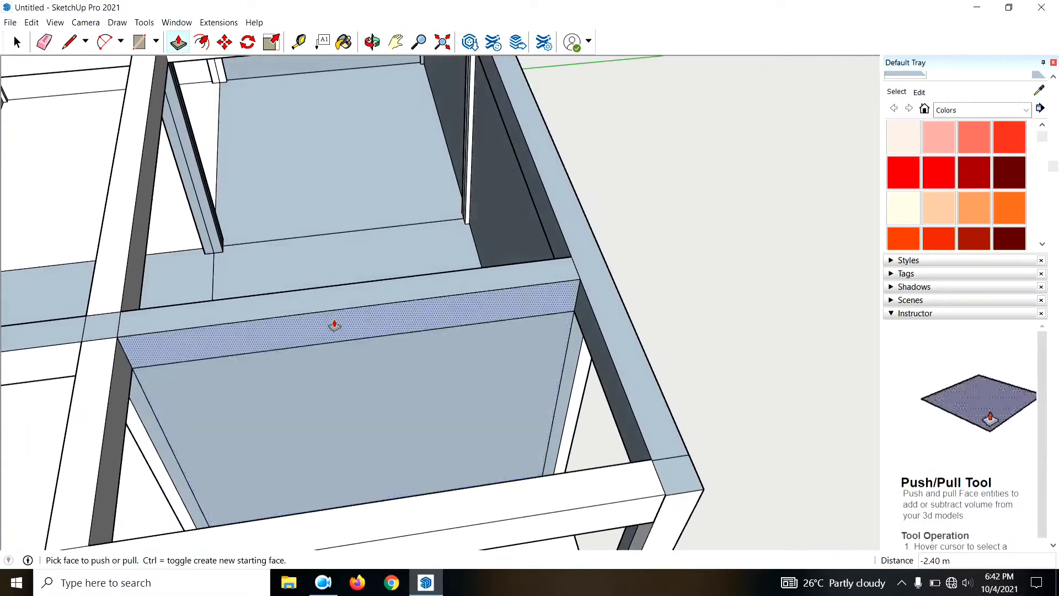
pyautogui.scroll(3, 264, 480)
pyautogui.scroll(2, 292, 447)
pyautogui.moveTo(296, 456)
pyautogui.mouseDown(button='middle')
pyautogui.moveTo(307, 329)
pyautogui.moveTo(373, 339)
pyautogui.moveTo(291, 359)
pyautogui.moveTo(260, 385)
pyautogui.moveTo(263, 415)
pyautogui.moveTo(350, 420)
pyautogui.moveTo(373, 463)
pyautogui.mouseUp(button='middle')
pyautogui.press('Escape')
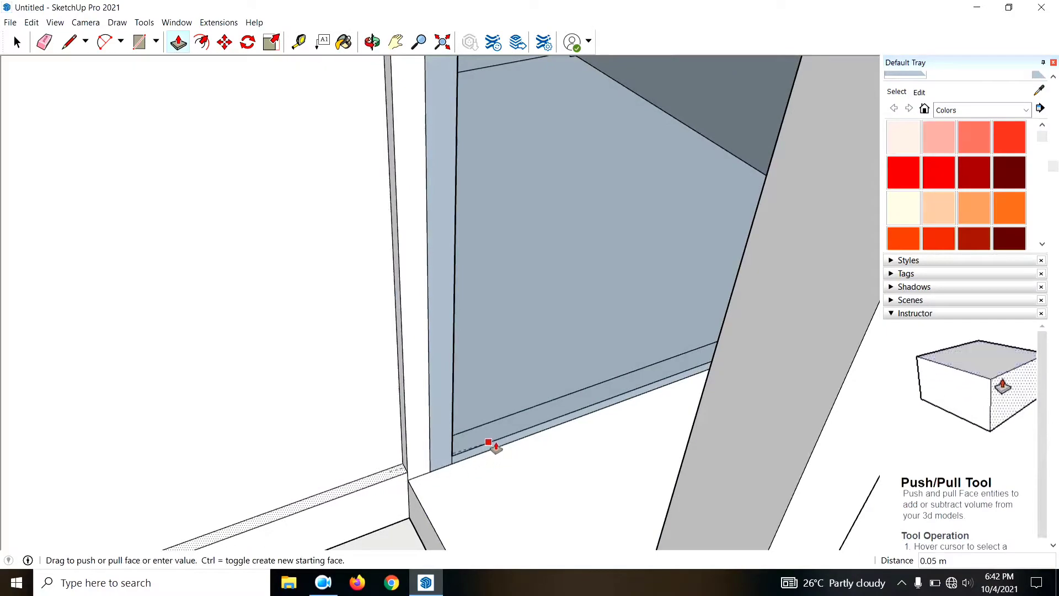
pyautogui.scroll(-5, 220, 465)
pyautogui.moveTo(503, 425)
pyautogui.mouseDown(button='middle')
pyautogui.moveTo(405, 485)
pyautogui.moveTo(424, 502)
pyautogui.mouseUp(button='middle')
# Step: Push the top strip down and recess the panel face under the beam by 0.05 m
pyautogui.moveTo(395, 463); pyautogui.dragTo(439, 301)
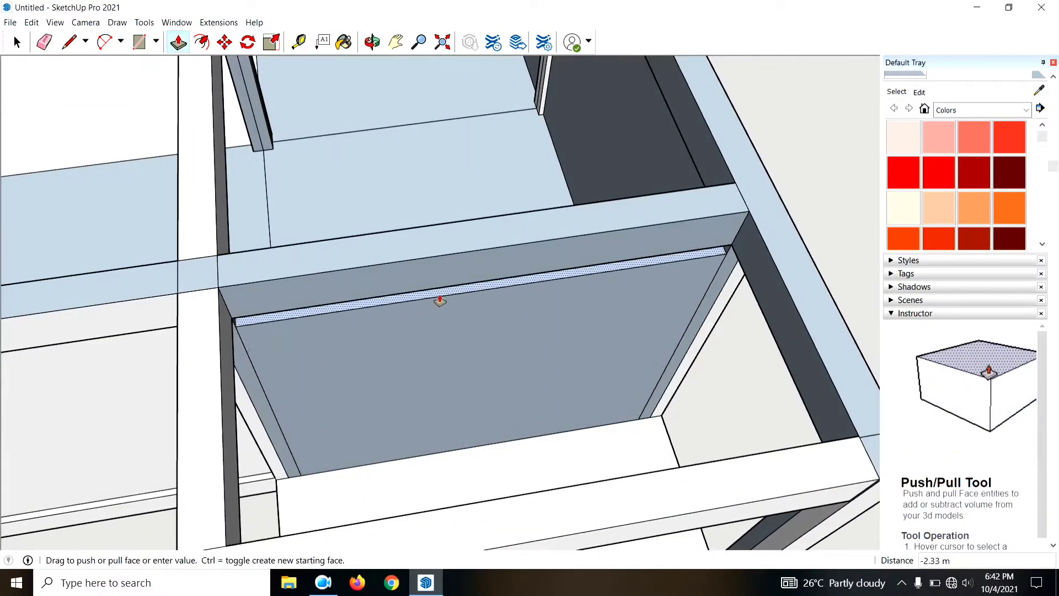
pyautogui.moveTo(330, 466); pyautogui.dragTo(466, 406, button='middle')
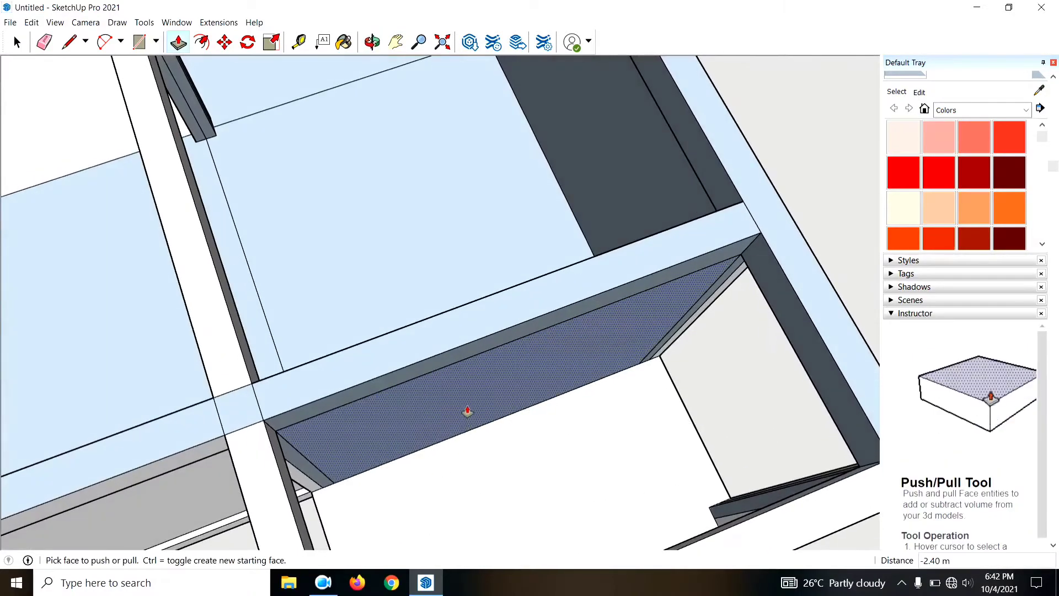
pyautogui.moveTo(466, 406); pyautogui.dragTo(410, 251)
pyautogui.write('5')
pyautogui.press('Return')
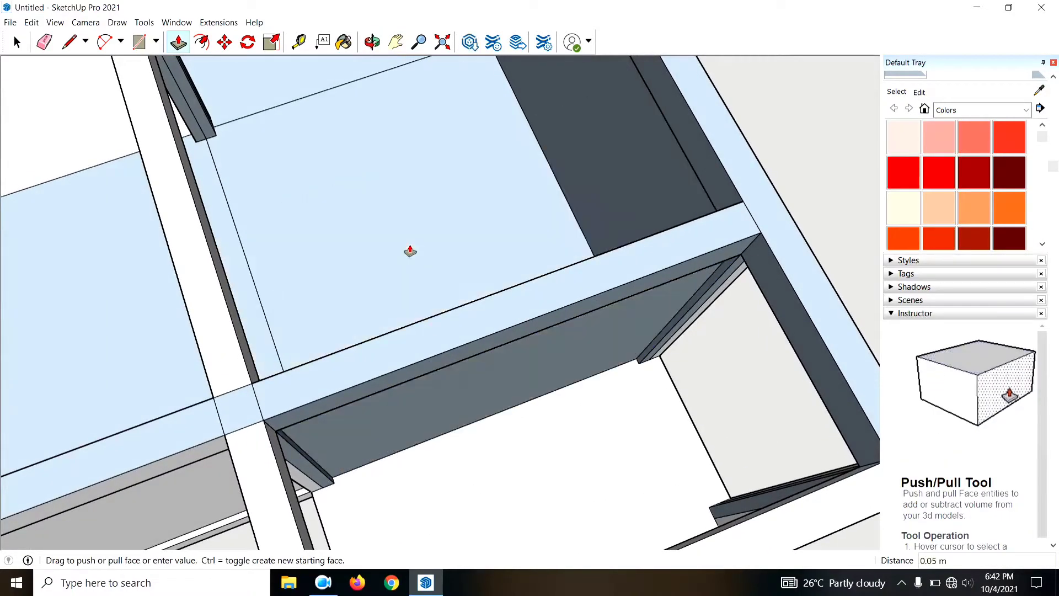
pyautogui.moveTo(530, 309); pyautogui.dragTo(673, 319, button='middle')
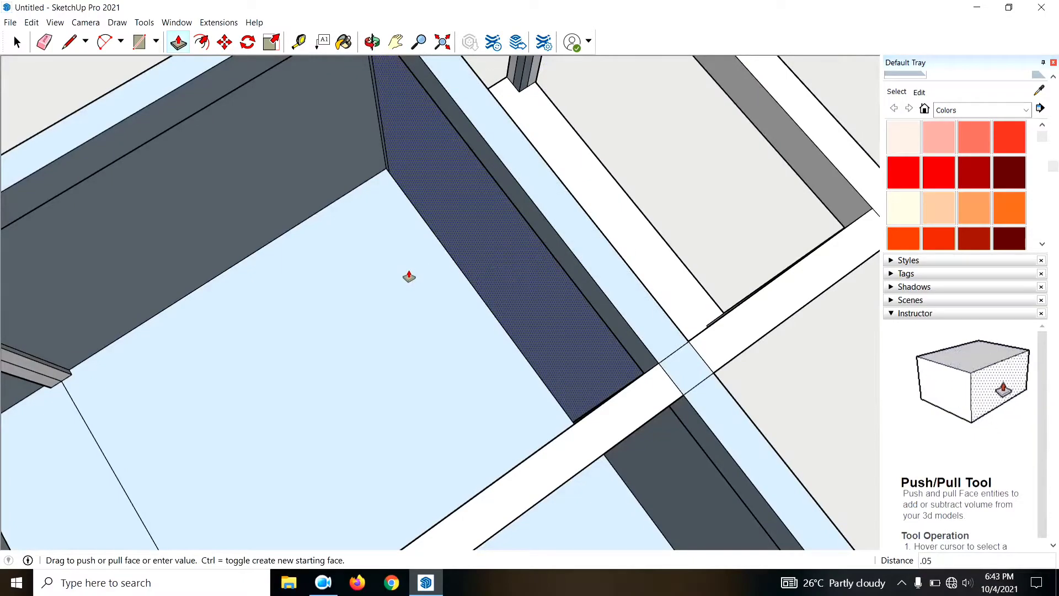
pyautogui.scroll(-5, 505, 317)
pyautogui.moveTo(338, 213)
pyautogui.mouseDown(button='middle')
pyautogui.moveTo(106, 177)
pyautogui.moveTo(555, 342)
pyautogui.moveTo(470, 445)
pyautogui.moveTo(471, 303)
pyautogui.moveTo(584, 435)
pyautogui.moveTo(130, 309)
pyautogui.mouseUp(button='middle')
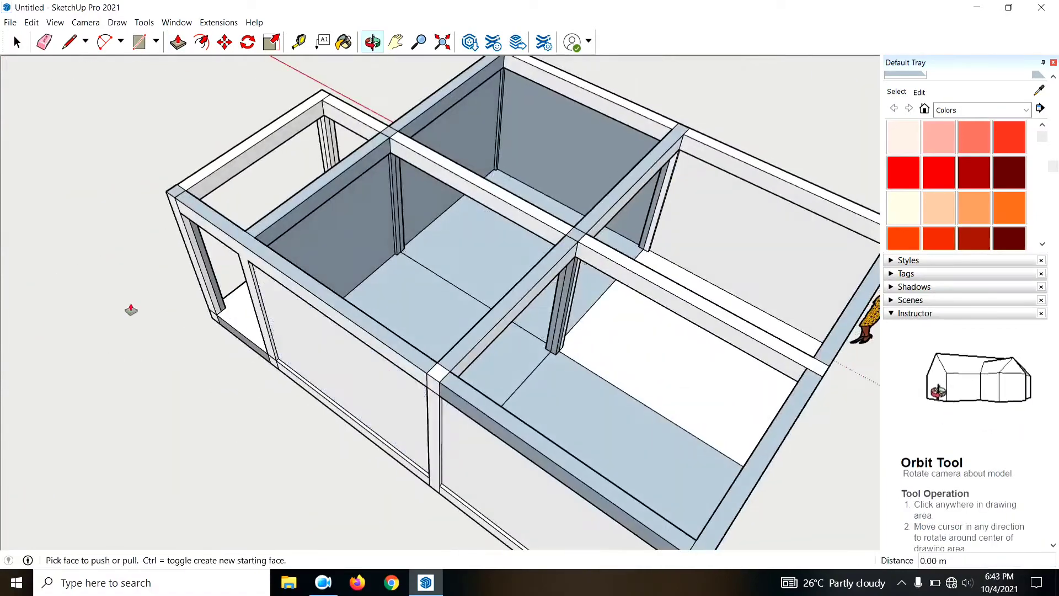
# Step: Draw a line between the beam's end corners to split the wall face
pyautogui.scroll(5, 448, 175)
pyautogui.scroll(3, 468, 256)
pyautogui.moveTo(468, 255); pyautogui.dragTo(385, 288, button='middle')
pyautogui.scroll(3, 402, 279)
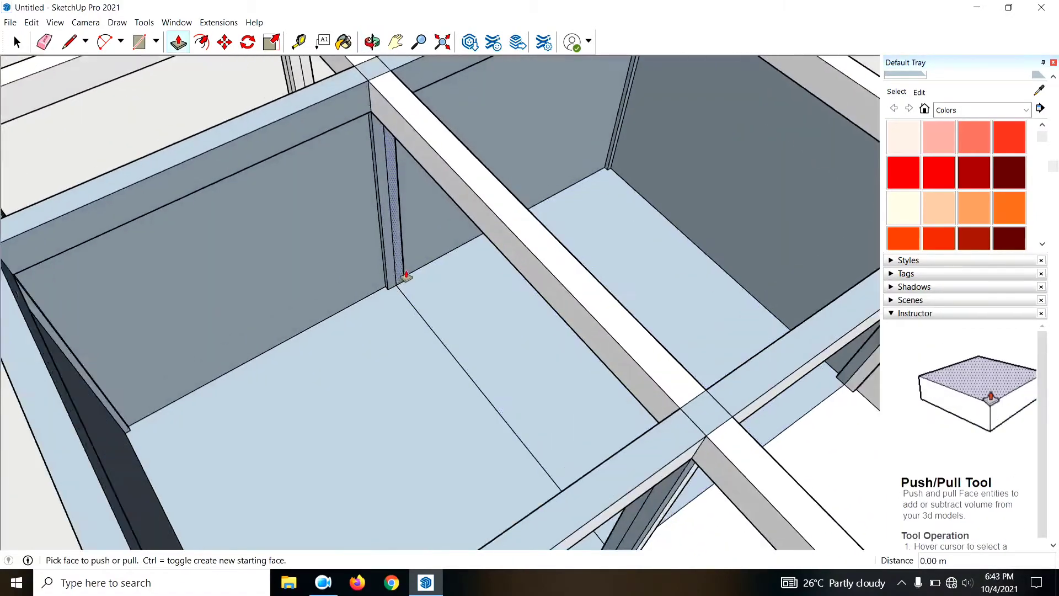
pyautogui.scroll(3, 424, 324)
pyautogui.scroll(-3, 424, 325)
pyautogui.moveTo(409, 347)
pyautogui.mouseDown(button='middle')
pyautogui.moveTo(477, 433)
pyautogui.moveTo(551, 416)
pyautogui.moveTo(694, 425)
pyautogui.mouseUp(button='middle')
pyautogui.scroll(3, 693, 425)
pyautogui.scroll(3, 662, 375)
pyautogui.press('l')
pyautogui.scroll(3, 619, 359)
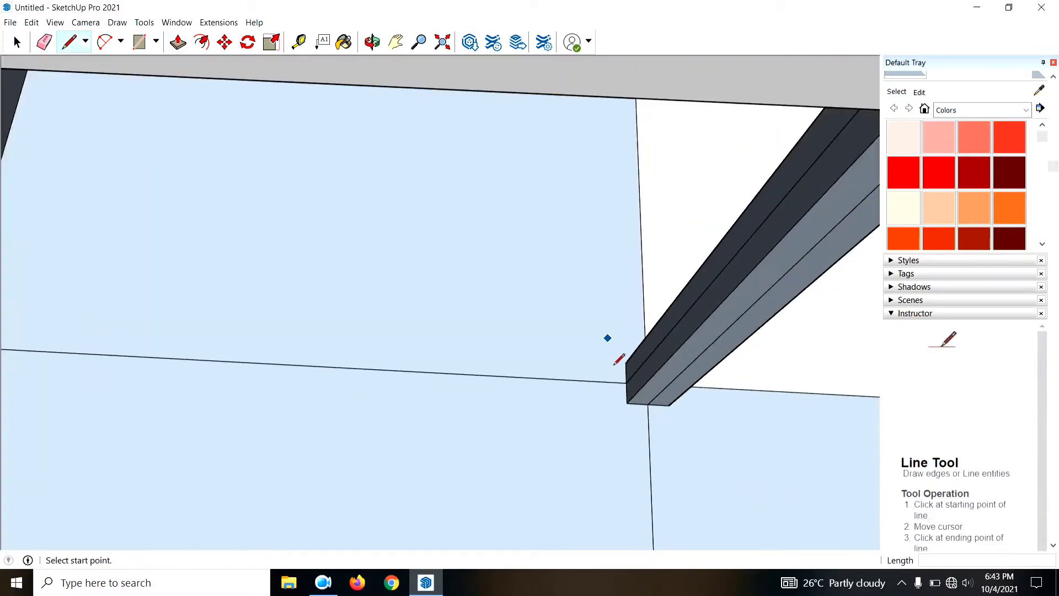
pyautogui.click(628, 370)
pyautogui.scroll(-3, 627, 368)
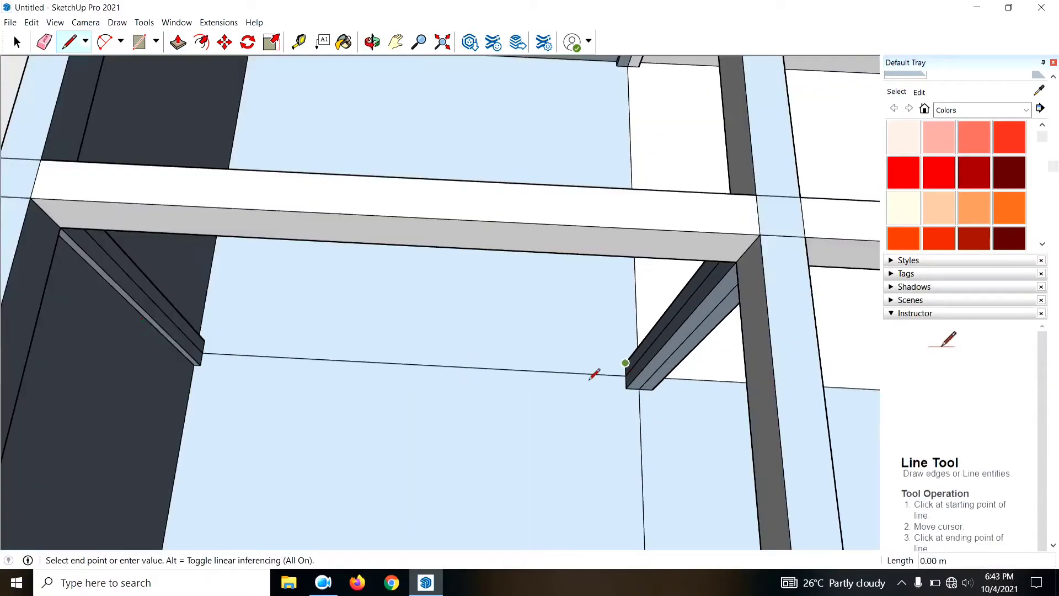
pyautogui.click(209, 355)
pyautogui.scroll(-5, 187, 358)
pyautogui.press('space')
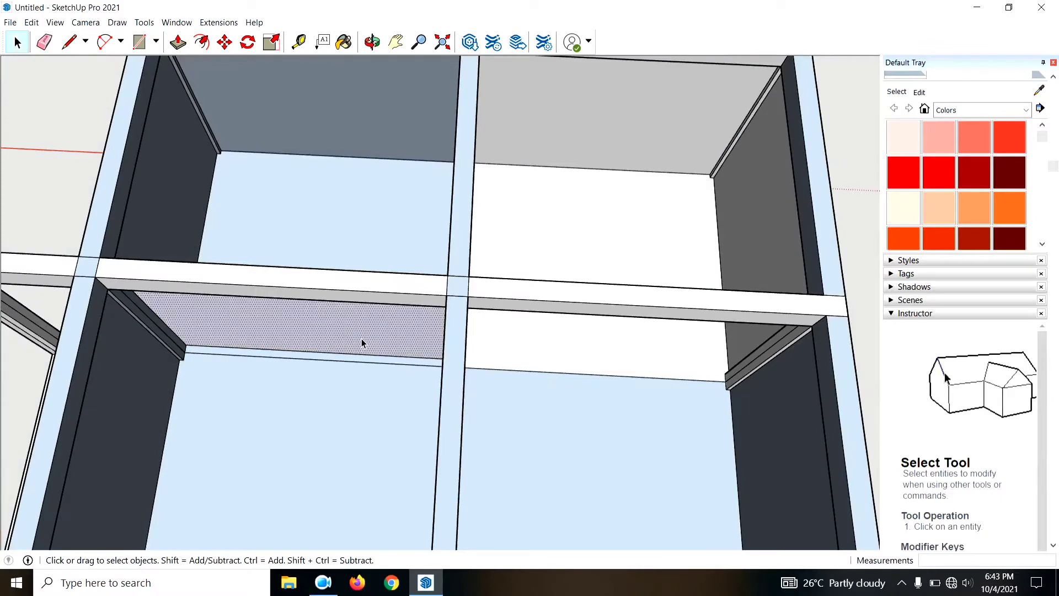
# Step: Push the face below the beam back
pyautogui.press('p')
pyautogui.moveTo(380, 361); pyautogui.dragTo(430, 313)
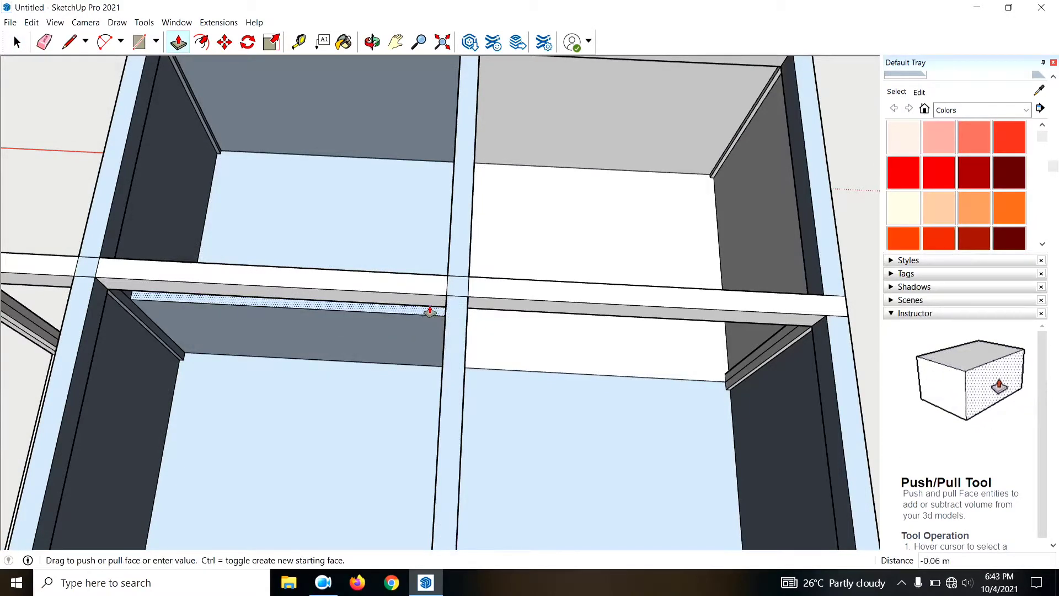
pyautogui.click(506, 315)
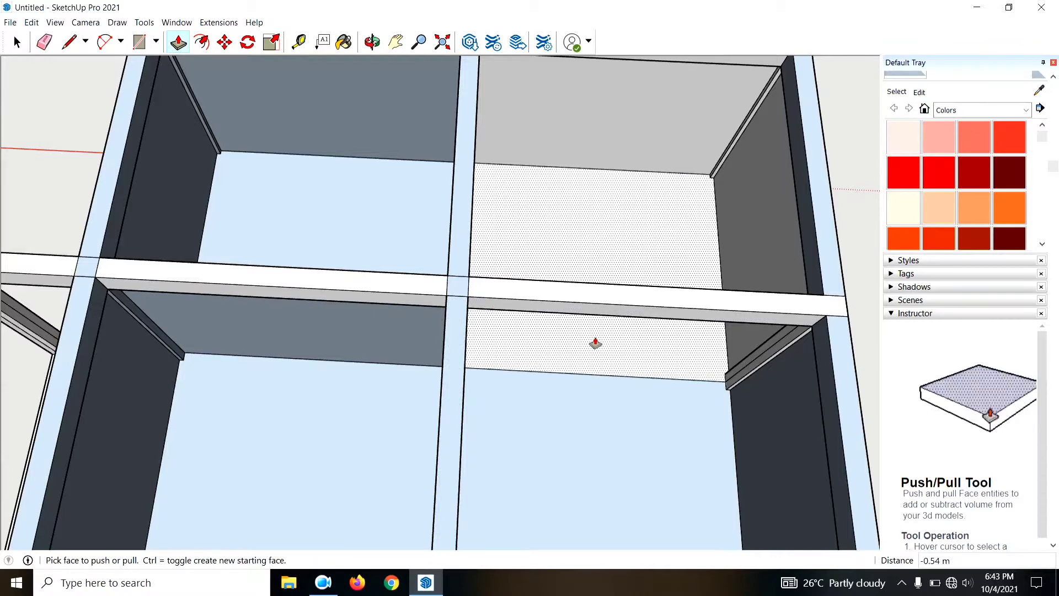
pyautogui.moveTo(596, 343); pyautogui.dragTo(402, 314, button='middle')
pyautogui.scroll(5, 483, 430)
pyautogui.moveTo(478, 410)
pyautogui.mouseDown(button='middle')
pyautogui.moveTo(577, 435)
pyautogui.moveTo(419, 338)
pyautogui.mouseUp(button='middle')
# Step: Draw an edge at the far beam corner and select the face below it
pyautogui.press('l')
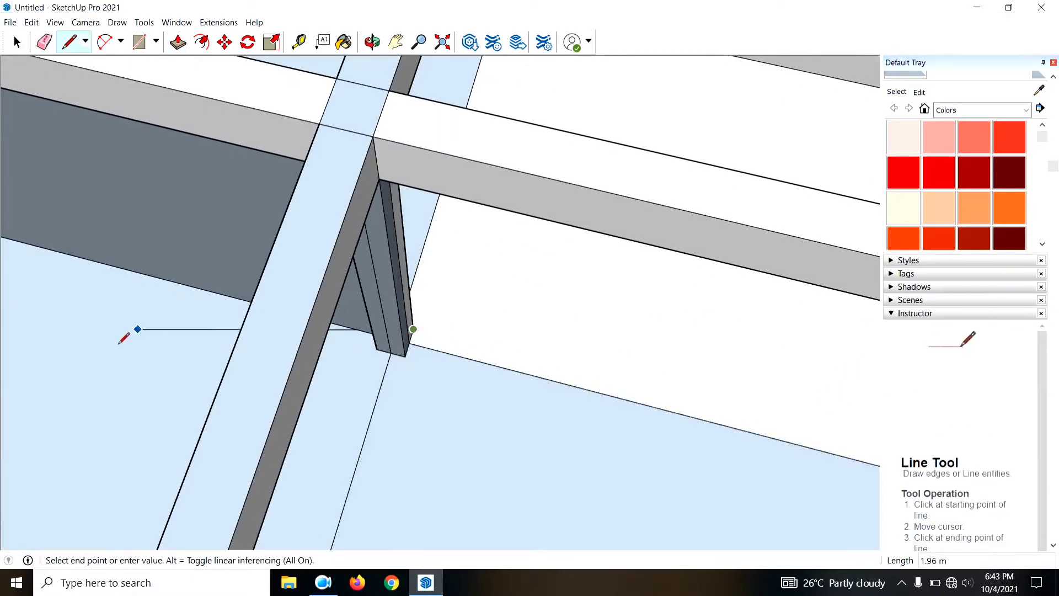
pyautogui.scroll(-5, 124, 338)
pyautogui.moveTo(468, 423); pyautogui.dragTo(560, 367, button='middle')
pyautogui.scroll(5, 560, 353)
pyautogui.click(563, 349)
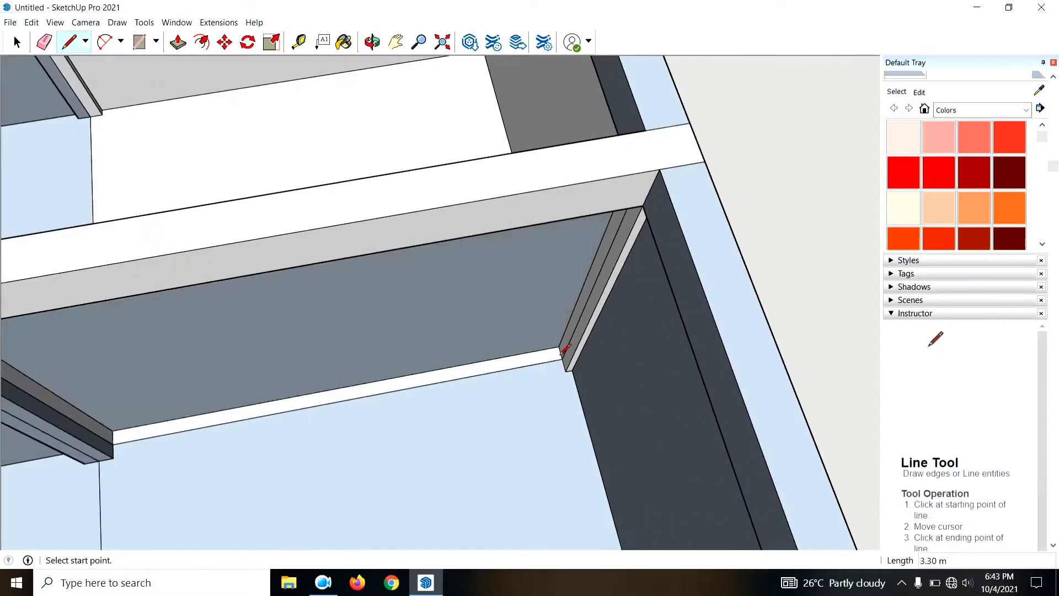
pyautogui.press('space')
pyautogui.click(434, 303)
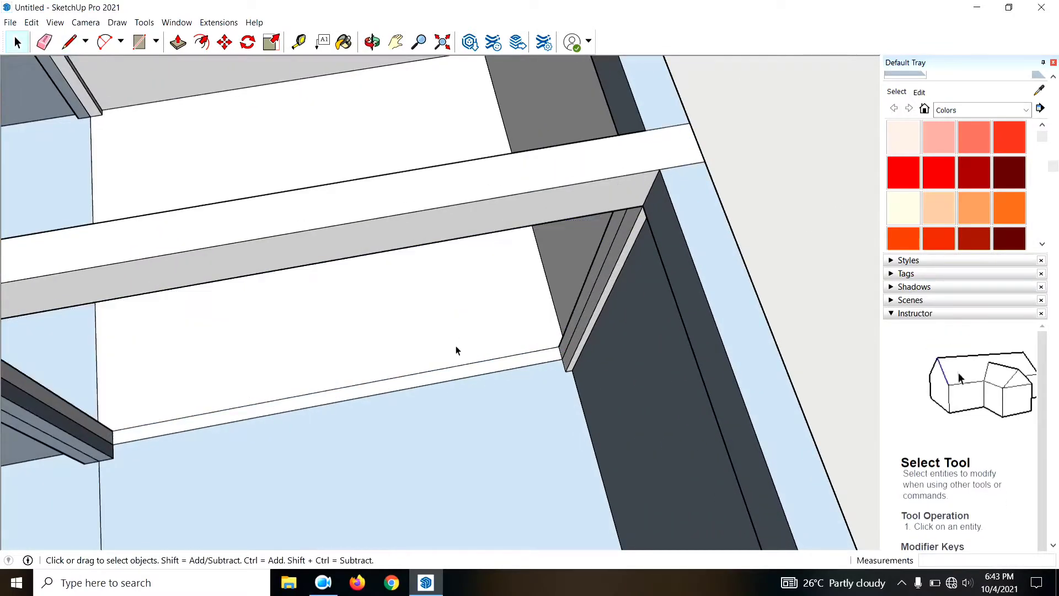
# Step: Extrude the lower face below the beam
pyautogui.press('p')
pyautogui.moveTo(500, 373); pyautogui.dragTo(606, 272)
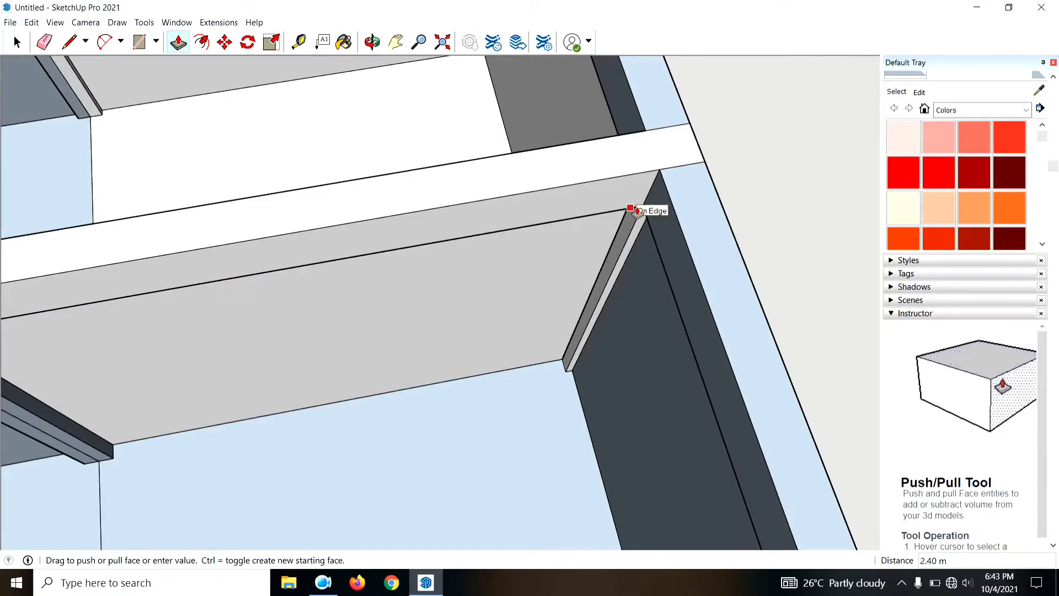
pyautogui.moveTo(402, 361); pyautogui.dragTo(535, 314, button='middle')
pyautogui.scroll(-3, 534, 315)
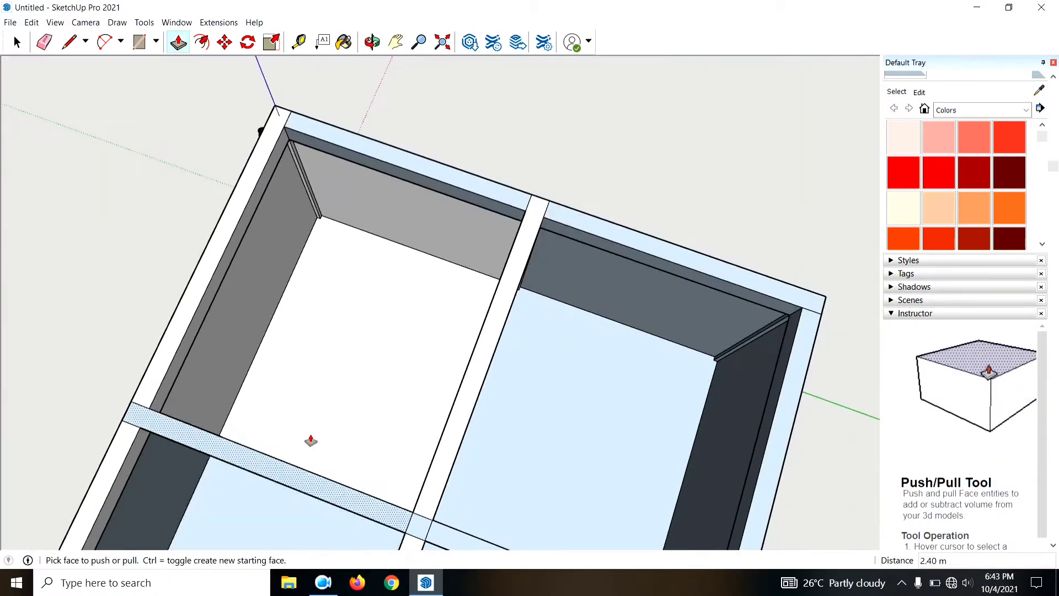
pyautogui.scroll(-3, 310, 440)
pyautogui.scroll(5, 342, 432)
pyautogui.scroll(2, 324, 430)
pyautogui.moveTo(324, 430); pyautogui.dragTo(376, 432, button='middle')
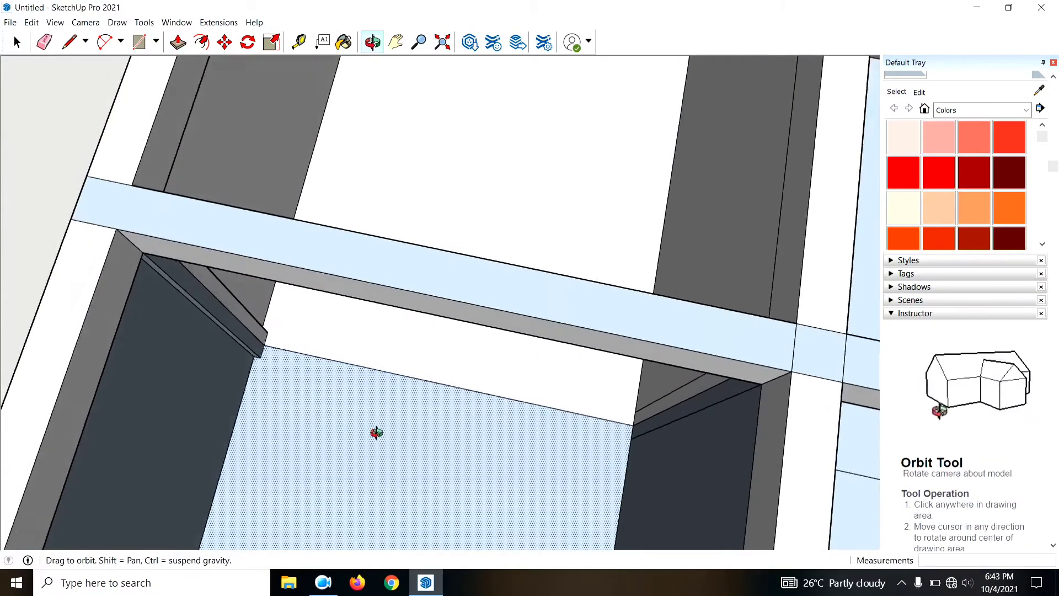
# Step: Draw an edge closing the panel face under the beam and delete the dark face
pyautogui.press('l')
pyautogui.click(634, 435)
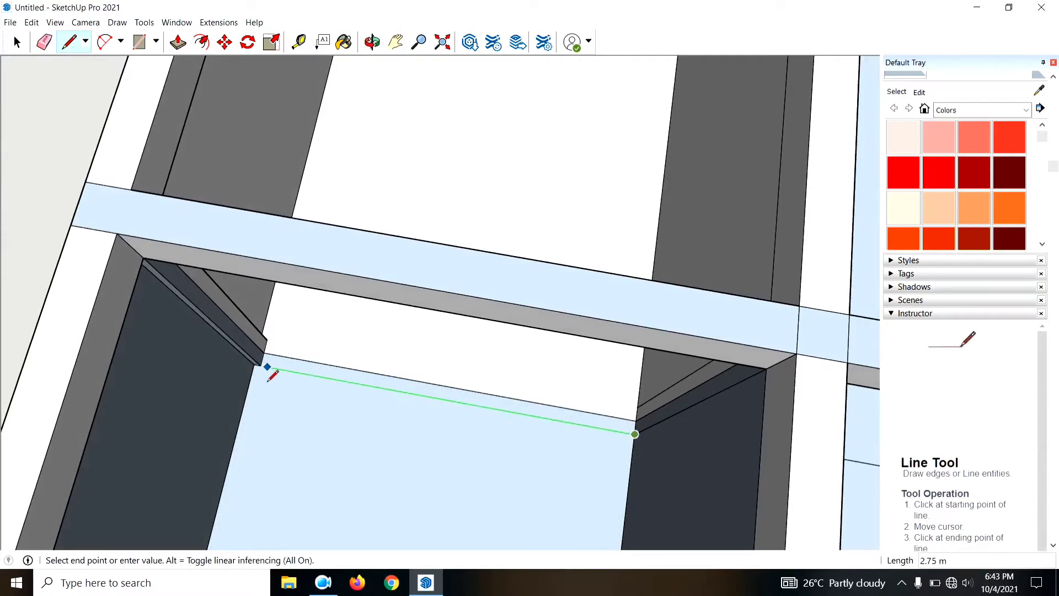
pyautogui.click(256, 365)
pyautogui.press('space')
pyautogui.click(418, 363)
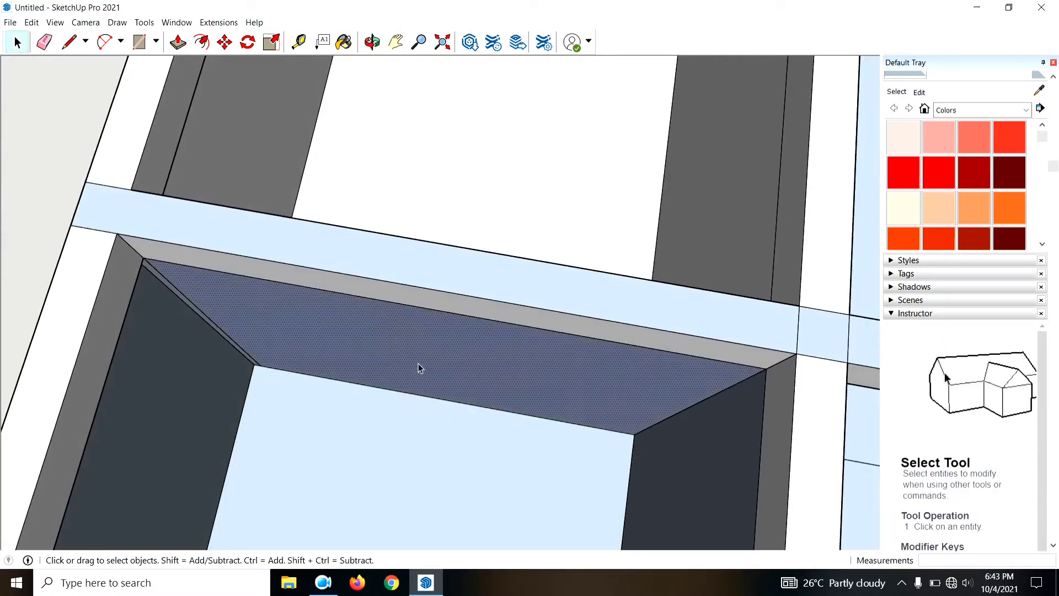
pyautogui.press('Delete')
# Step: Push the thin underside face up and pull the bottom face 0.05 m
pyautogui.press('p')
pyautogui.click(565, 421)
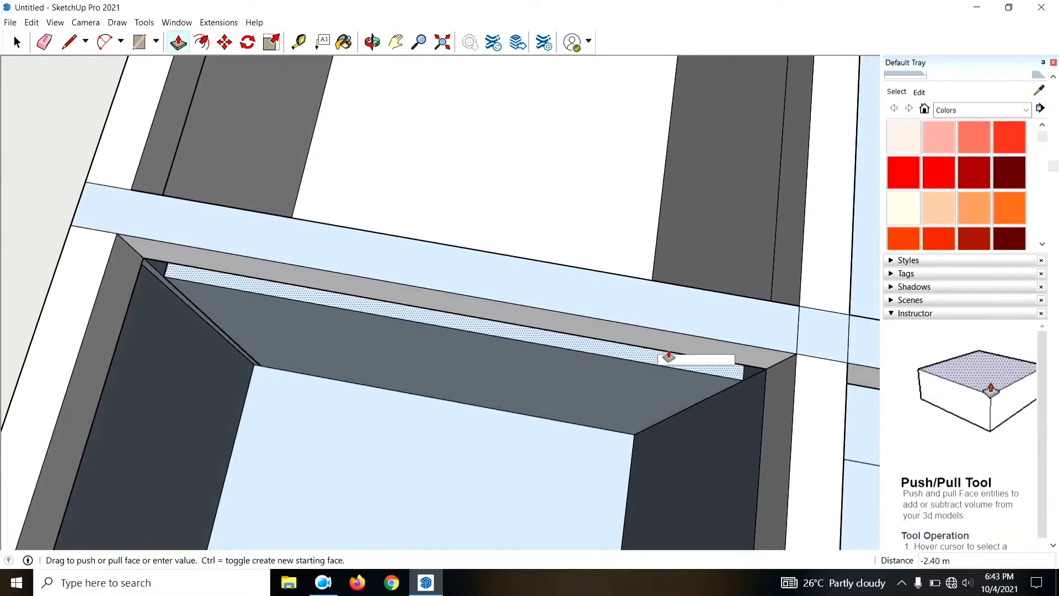
pyautogui.click(626, 346)
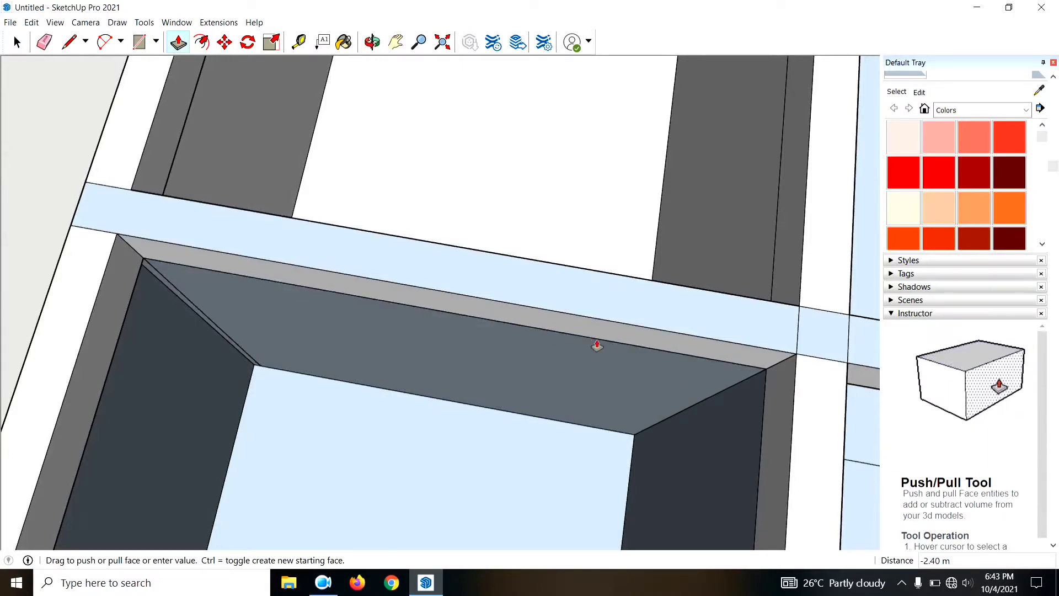
pyautogui.moveTo(595, 345); pyautogui.dragTo(318, 344, button='middle')
pyautogui.click(317, 344)
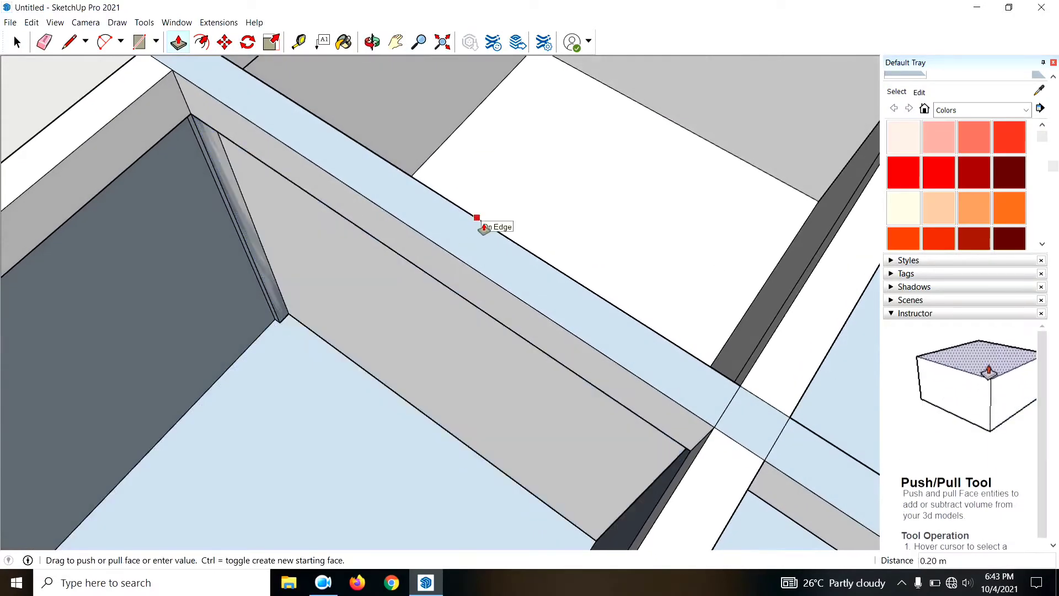
pyautogui.press('Return')
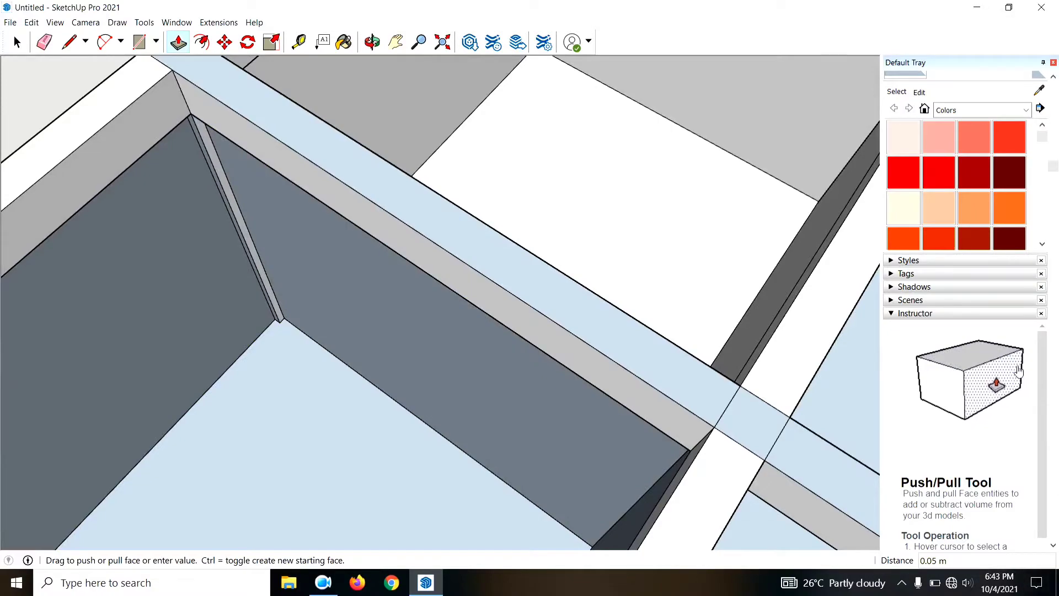
# Step: Recess the dark wall face and the left compartment's back panel by 0.05 m
pyautogui.moveTo(669, 225); pyautogui.dragTo(329, 276, button='middle')
pyautogui.click(373, 314)
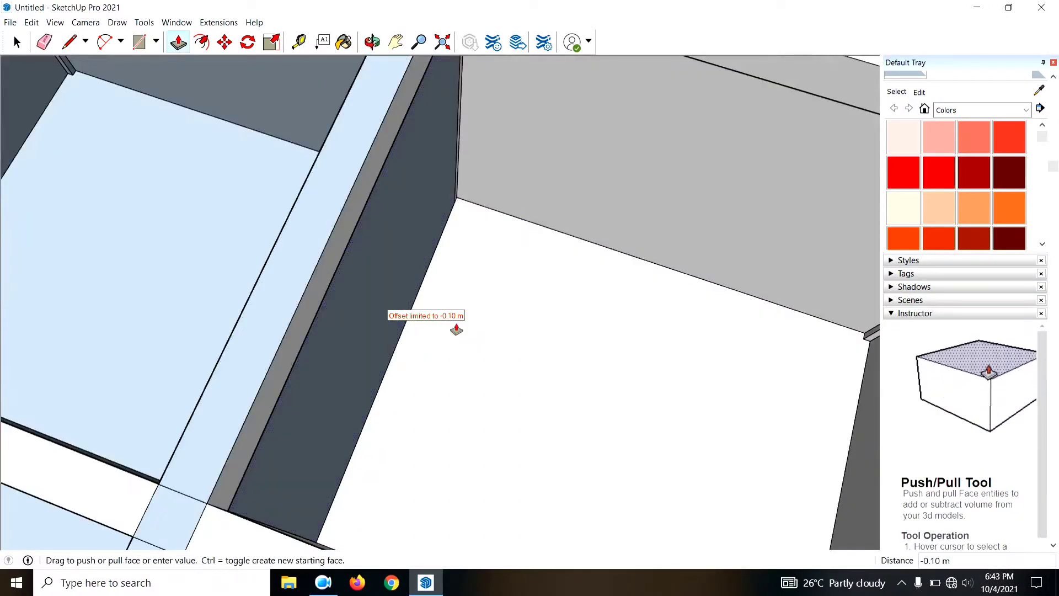
pyautogui.press('Return')
pyautogui.scroll(-3, 503, 291)
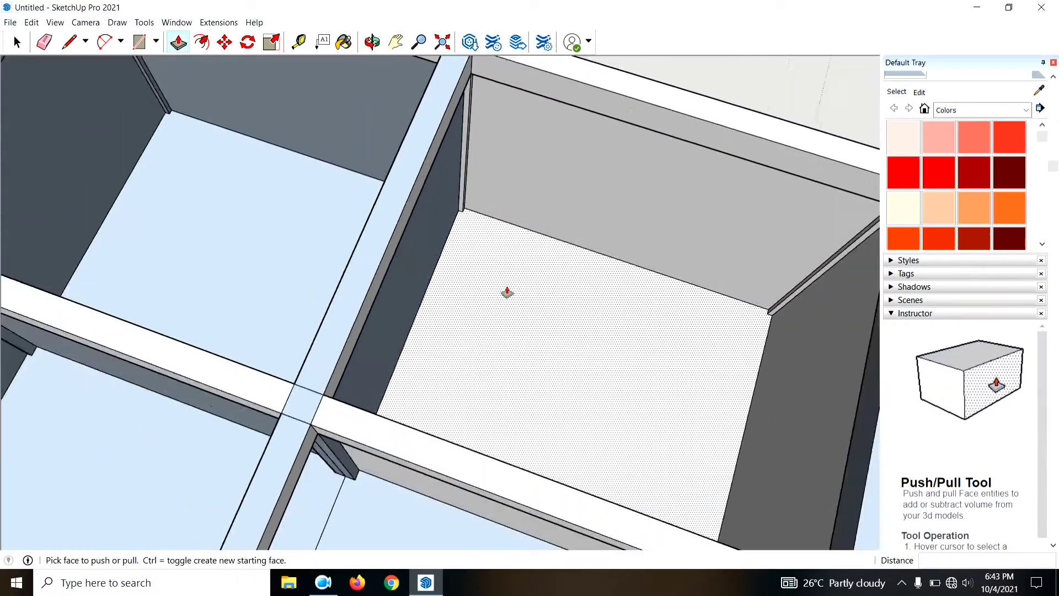
pyautogui.moveTo(504, 290)
pyautogui.mouseDown(button='middle')
pyautogui.moveTo(137, 430)
pyautogui.moveTo(213, 379)
pyautogui.mouseUp(button='middle')
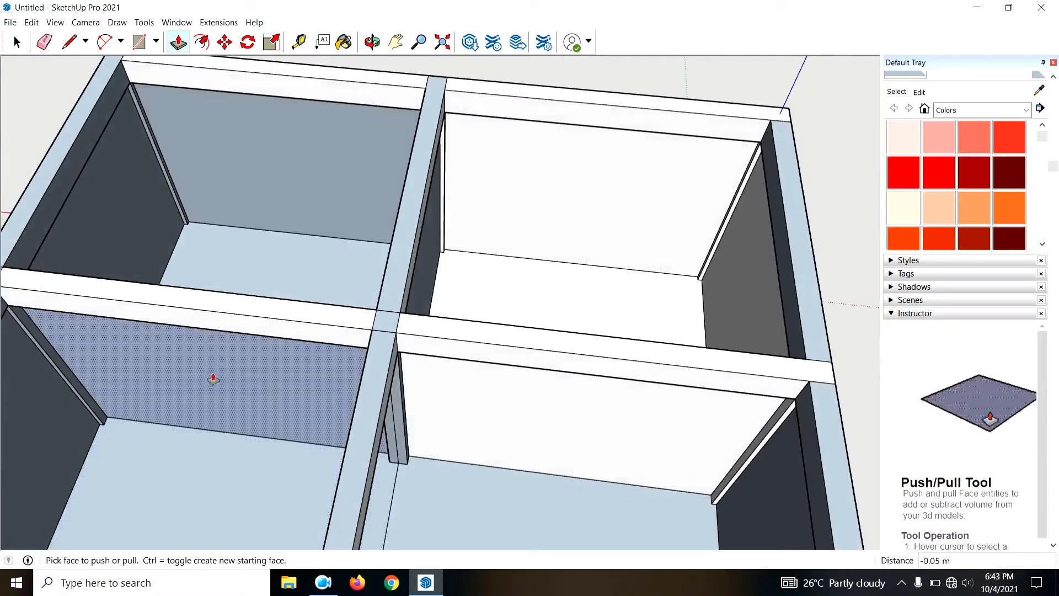
pyautogui.click(212, 379)
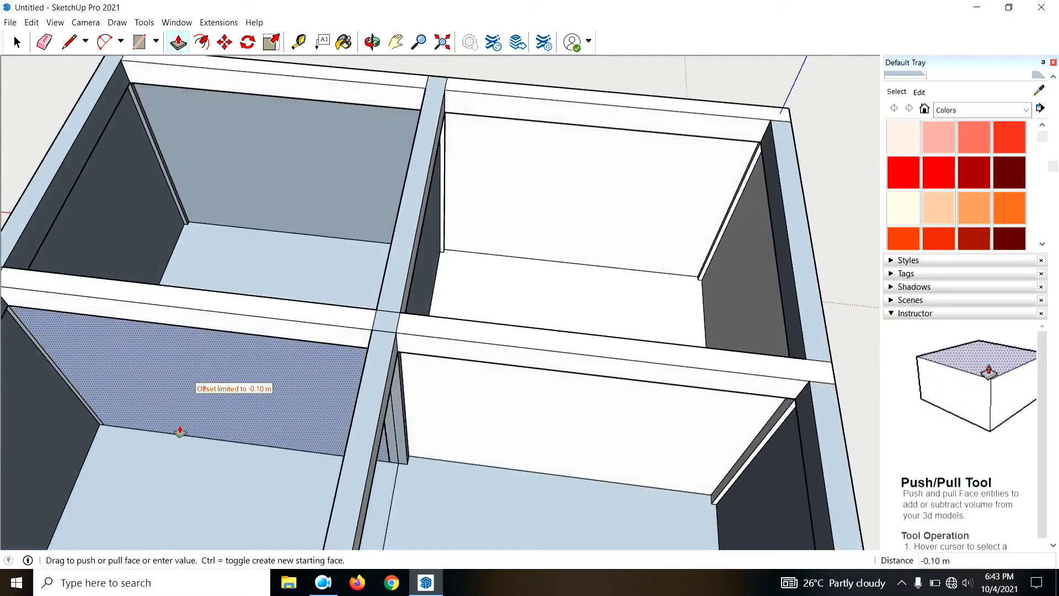
pyautogui.write('5')
pyautogui.press('Return')
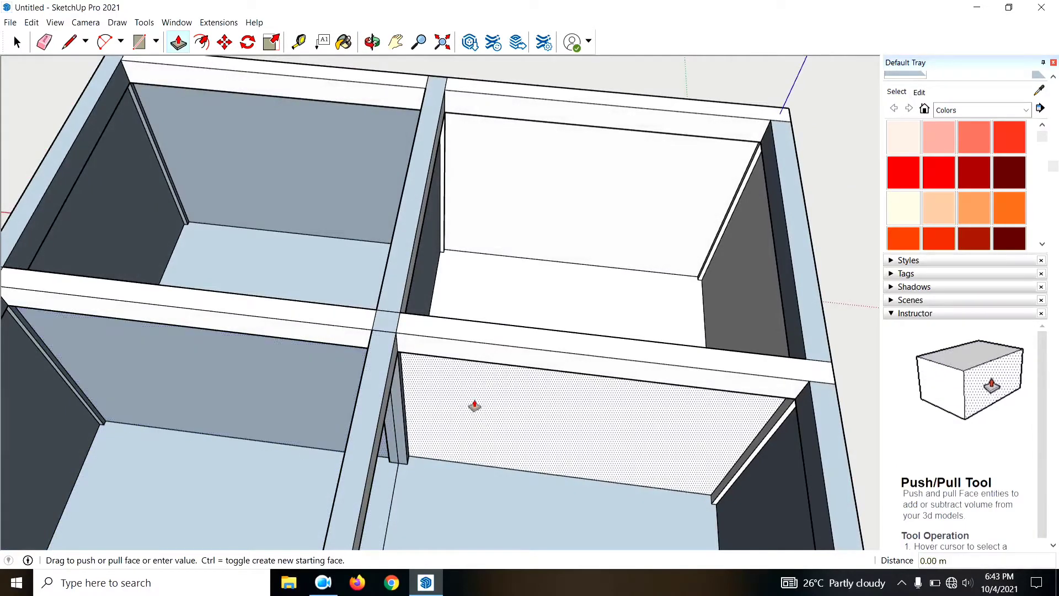
# Step: Recess the right compartment panel and left vertical panel by 0.05 m
pyautogui.click(473, 404)
pyautogui.click(268, 381)
pyautogui.moveTo(525, 309)
pyautogui.mouseDown(button='middle')
pyautogui.moveTo(137, 371)
pyautogui.moveTo(235, 402)
pyautogui.mouseUp(button='middle')
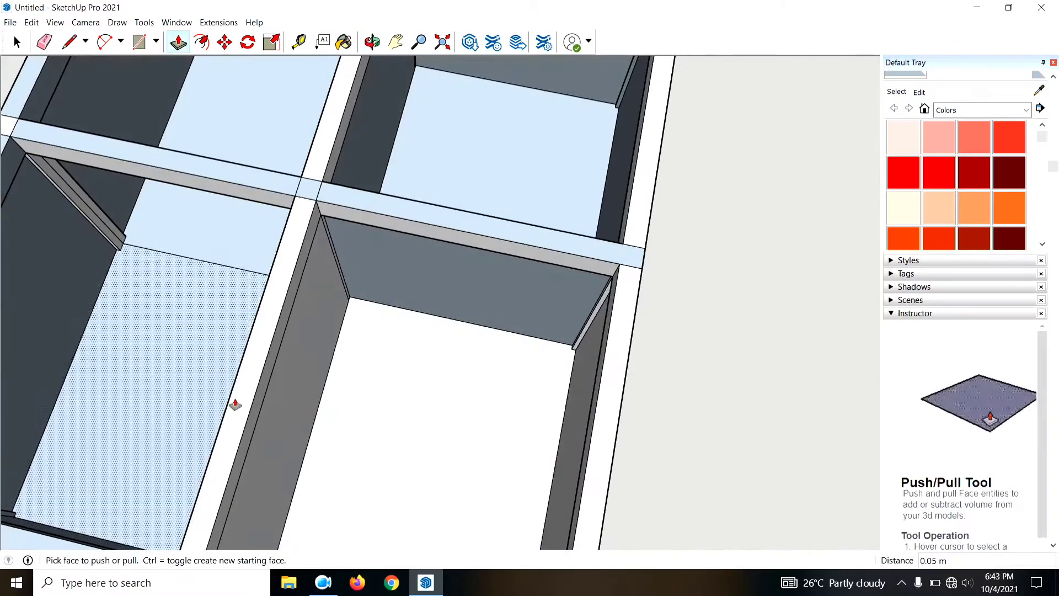
pyautogui.click(312, 393)
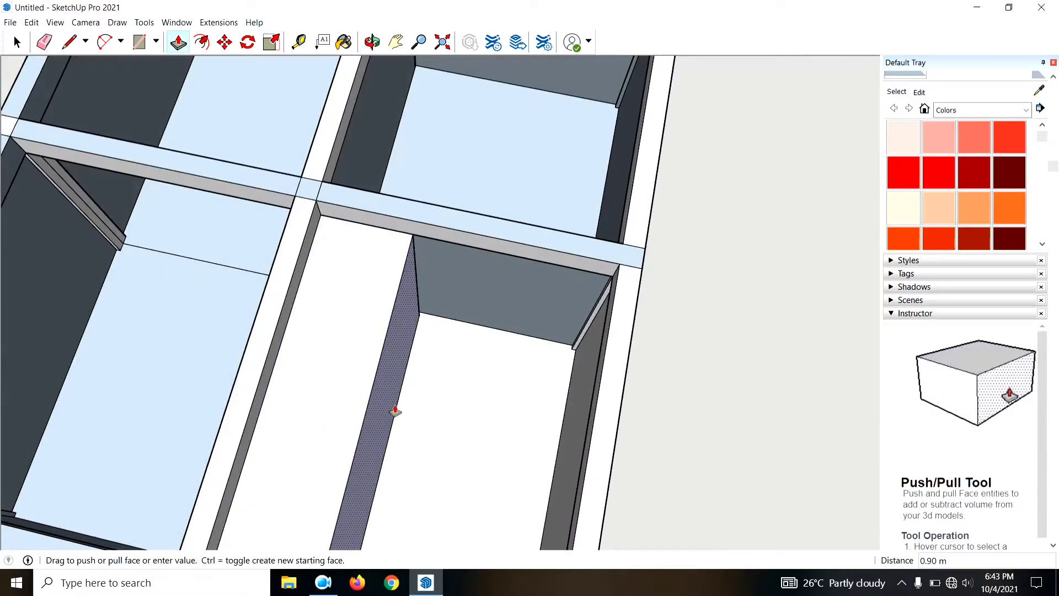
pyautogui.click(331, 395)
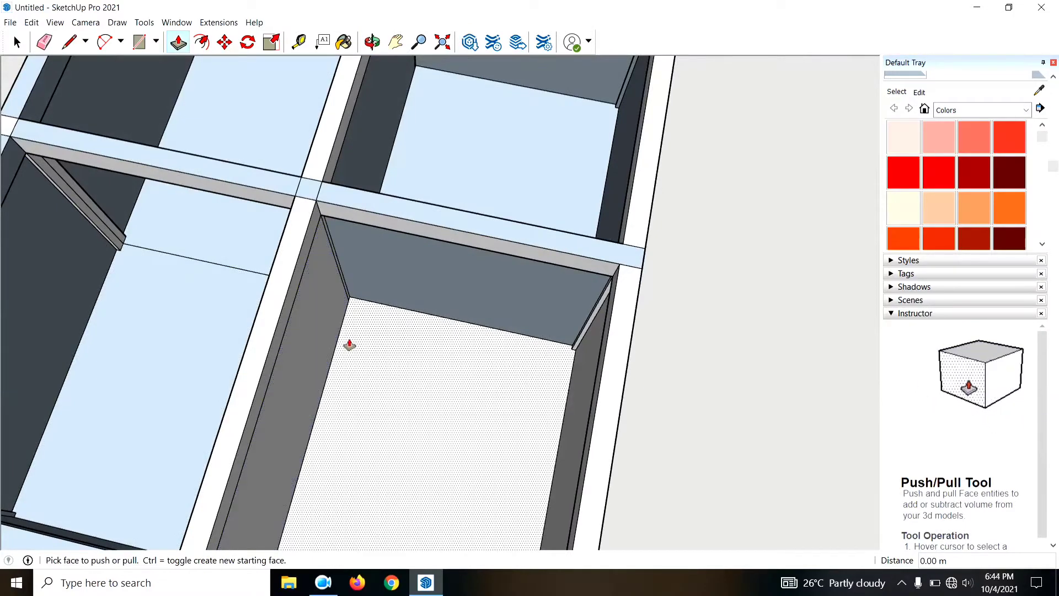
pyautogui.click(333, 346)
pyautogui.write('.05')
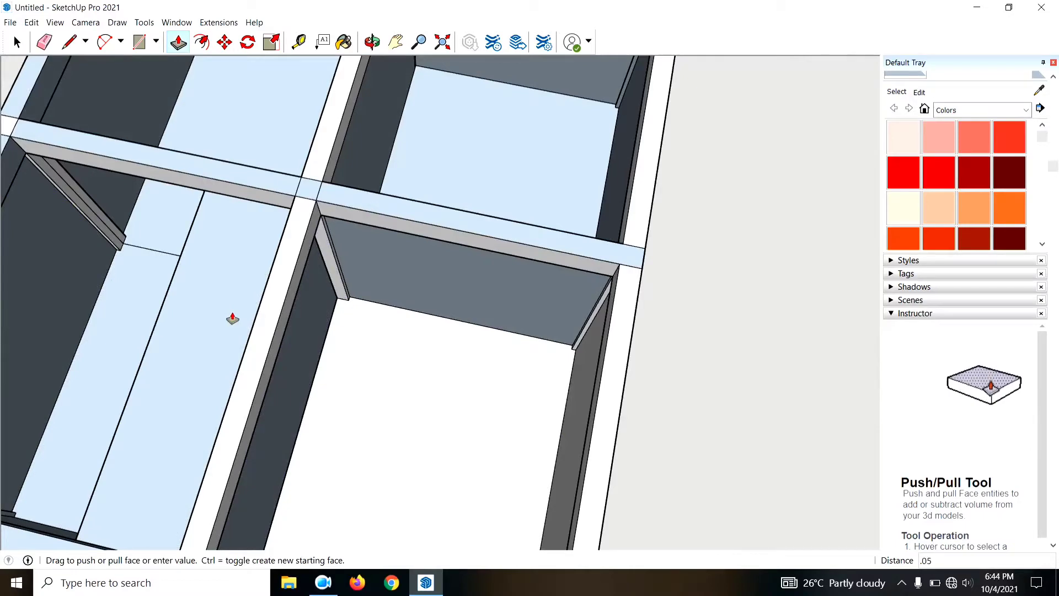
pyautogui.press('Return')
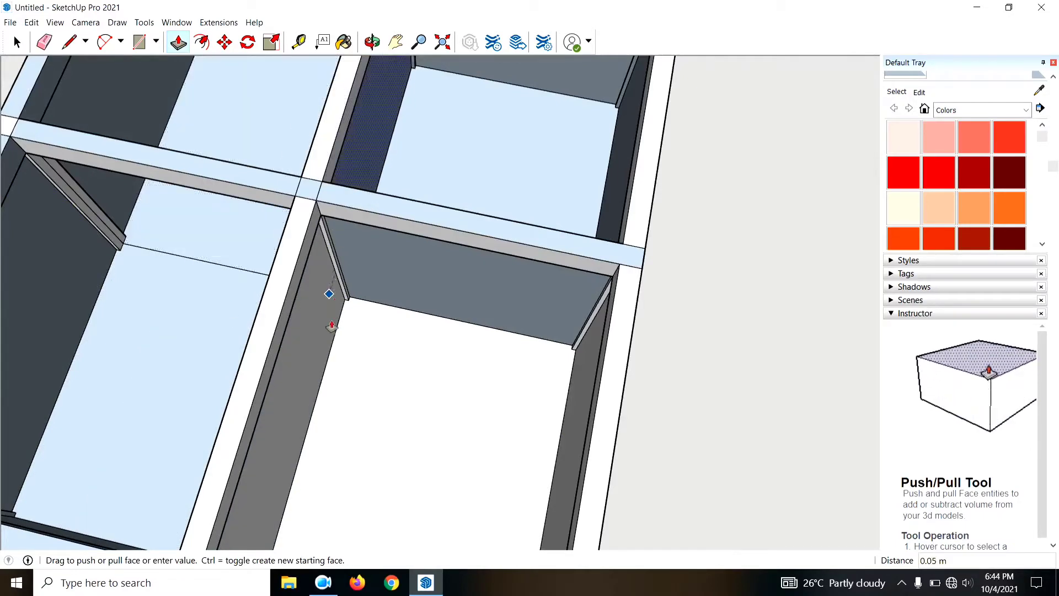
pyautogui.scroll(-3, 325, 331)
pyautogui.scroll(-3, 371, 316)
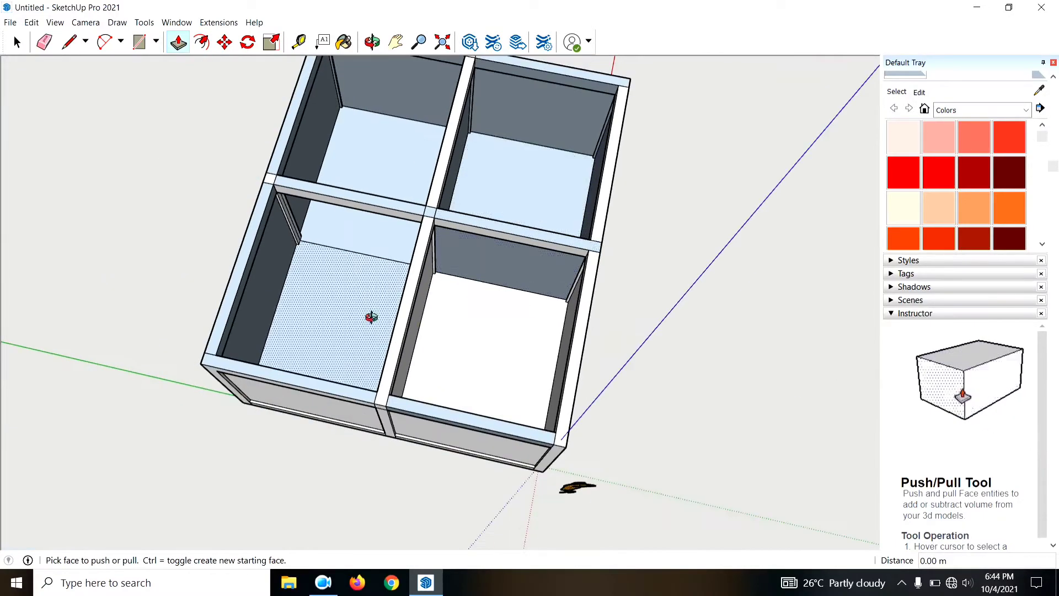
pyautogui.moveTo(371, 317)
pyautogui.mouseDown(button='middle')
pyautogui.moveTo(832, 333)
pyautogui.moveTo(442, 281)
pyautogui.moveTo(685, 303)
pyautogui.moveTo(602, 290)
pyautogui.moveTo(497, 149)
pyautogui.moveTo(349, 484)
pyautogui.moveTo(512, 319)
pyautogui.moveTo(856, 299)
pyautogui.mouseUp(button='middle')
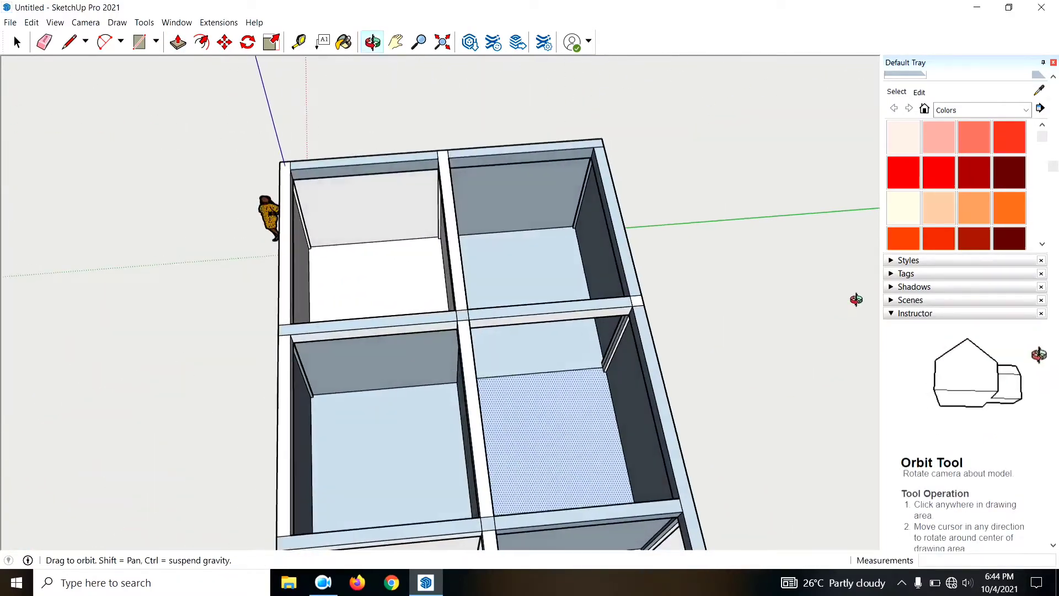
pyautogui.moveTo(482, 428)
pyautogui.mouseDown(button='middle')
pyautogui.moveTo(539, 302)
pyautogui.moveTo(367, 78)
pyautogui.mouseUp(button='middle')
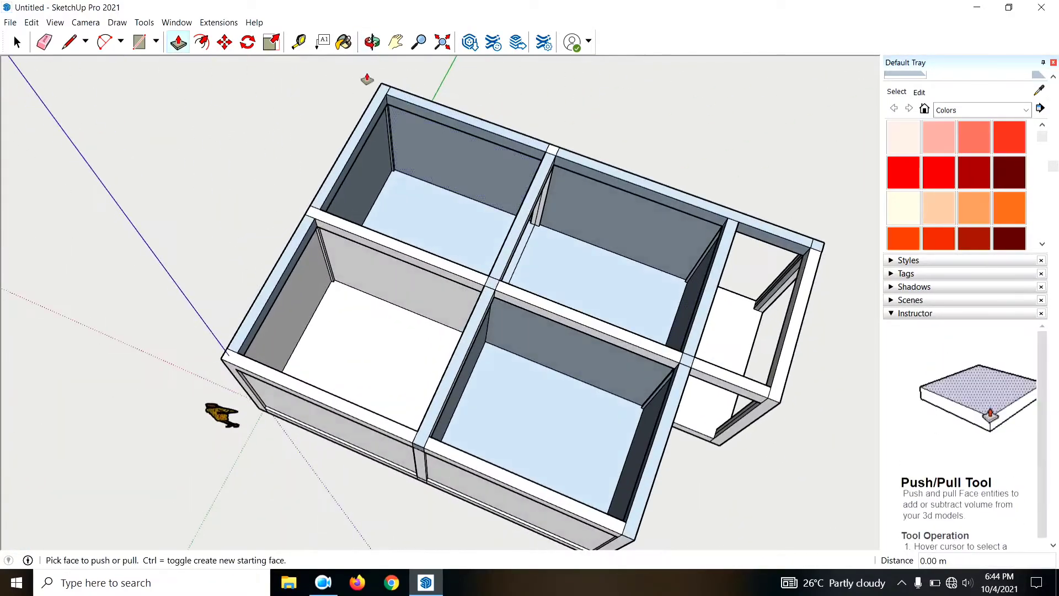
pyautogui.scroll(5, 472, 220)
pyautogui.scroll(3, 444, 276)
pyautogui.press('l')
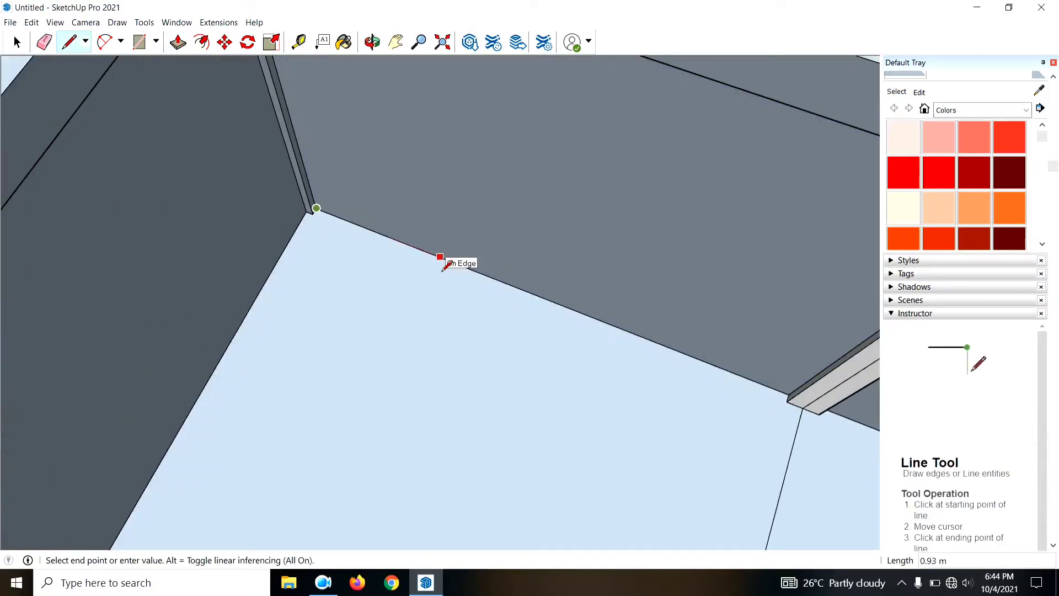
pyautogui.write('1.5')
# Step: Draw the outline line along the floor's back edge to the side wall's base
pyautogui.press('Escape')
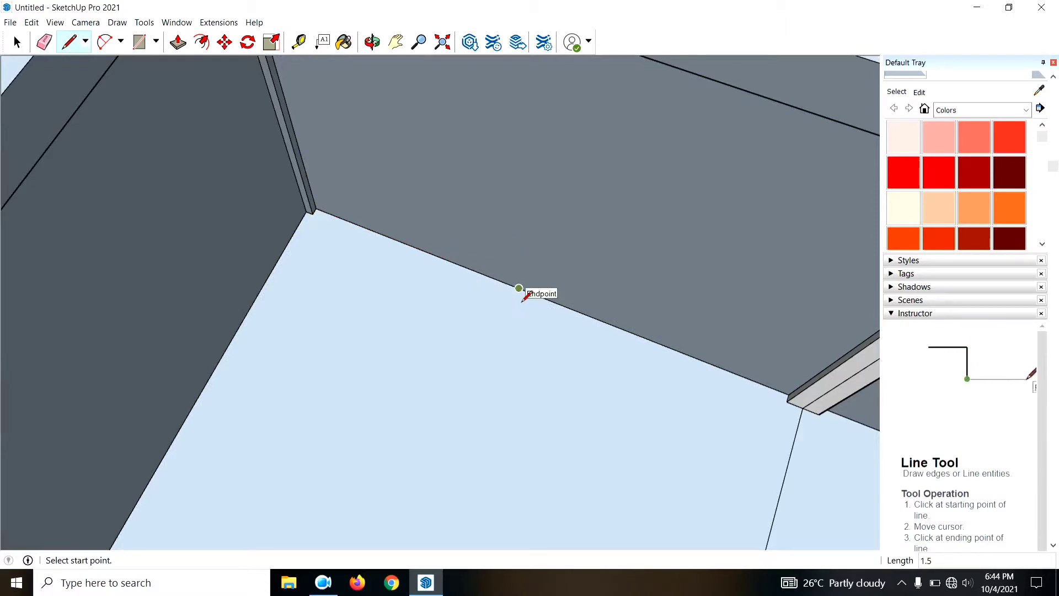
pyautogui.click(521, 301)
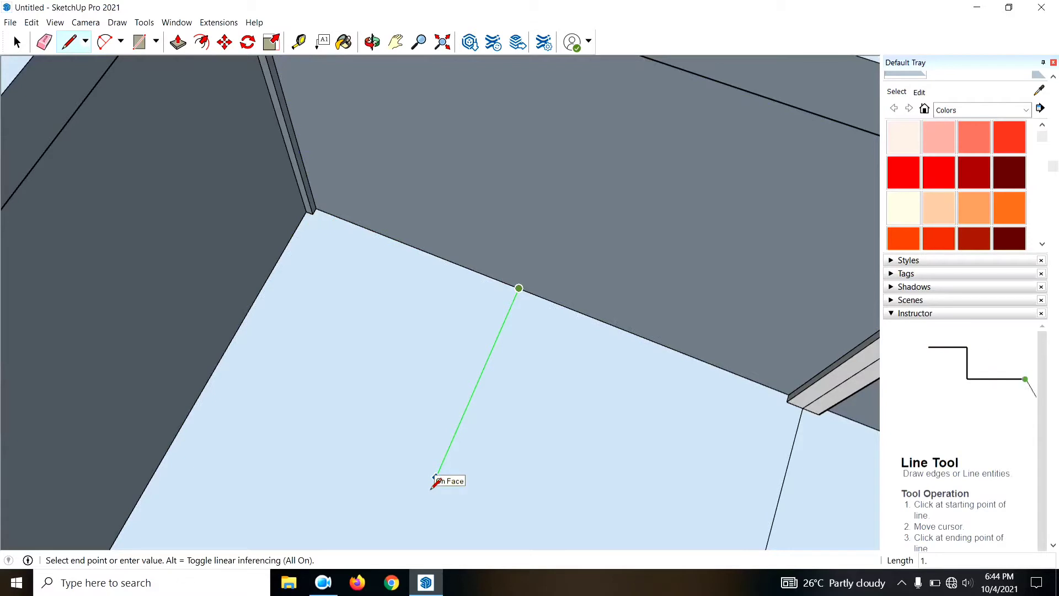
pyautogui.write('7')
pyautogui.press('Return')
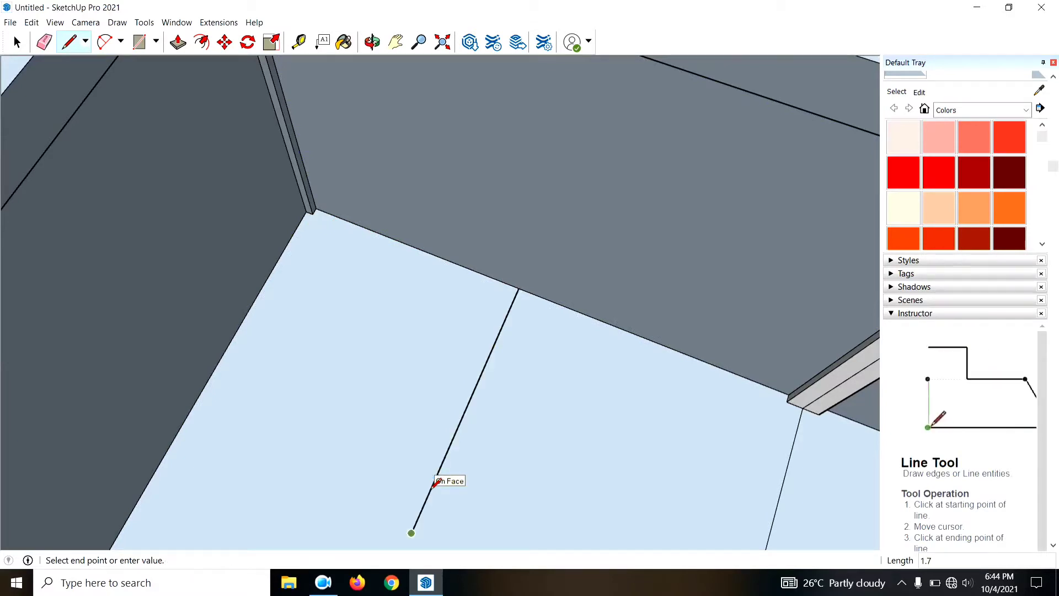
pyautogui.scroll(-3, 474, 386)
pyautogui.moveTo(456, 462); pyautogui.dragTo(404, 498, button='middle')
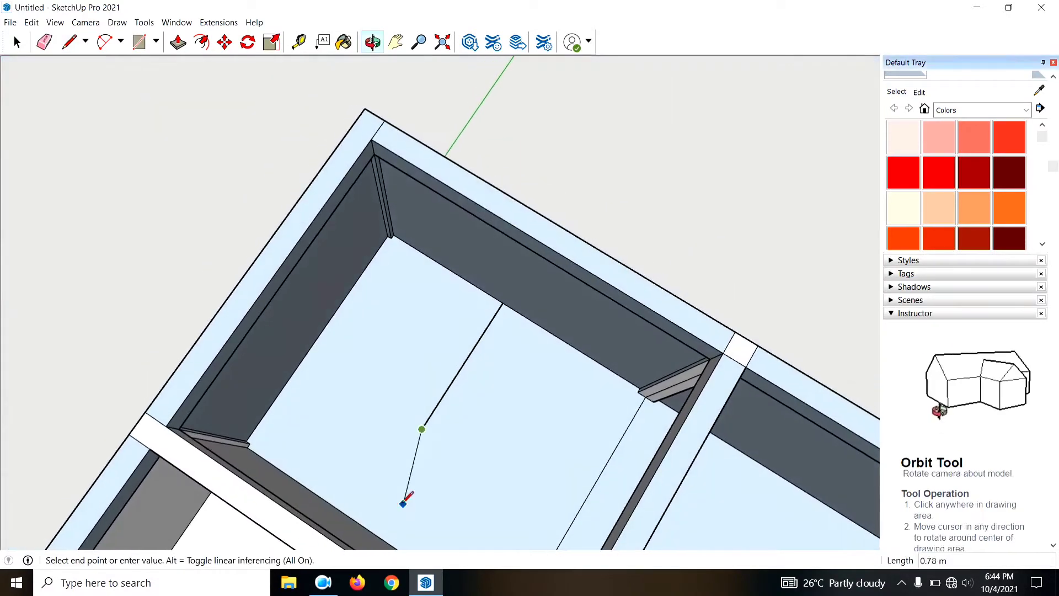
pyautogui.scroll(3, 347, 393)
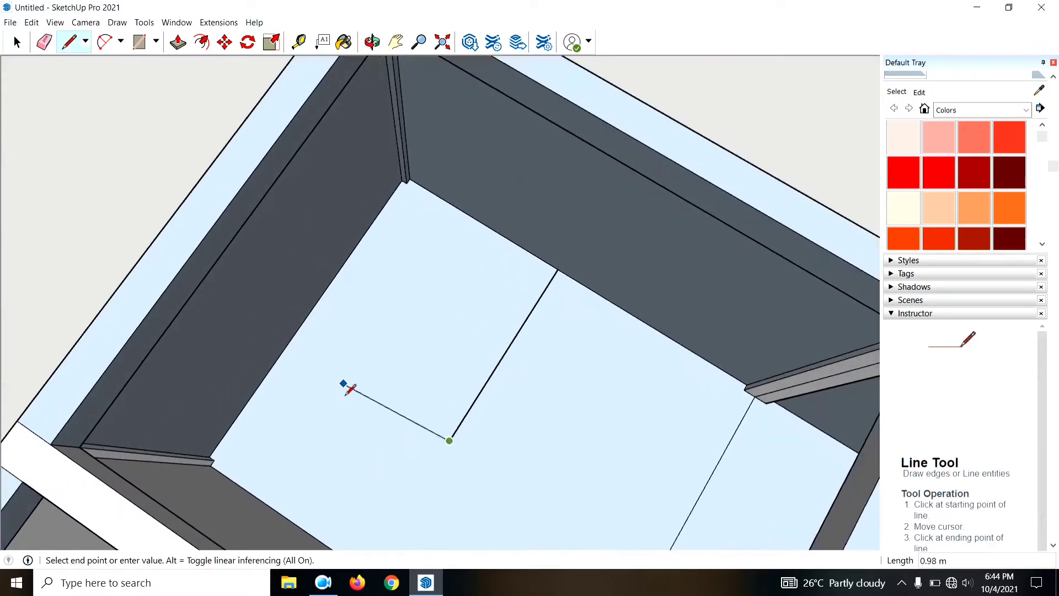
pyautogui.click(295, 354)
pyautogui.scroll(-2, 422, 299)
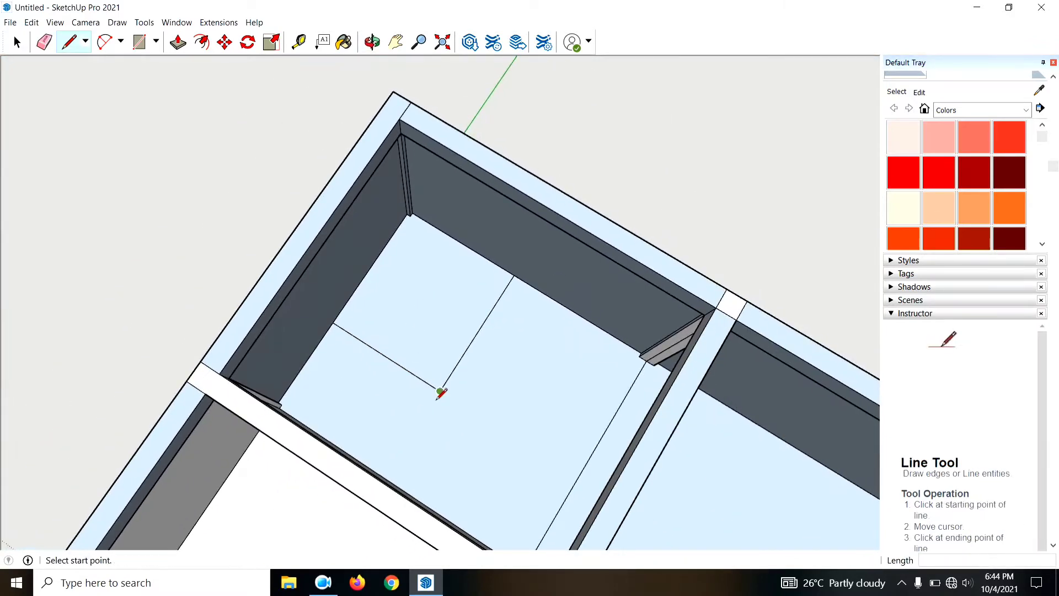
pyautogui.scroll(3, 378, 336)
# Step: Draw parallel offset lines along the side and back walls, closing a thin L-shaped strip
pyautogui.click(299, 314)
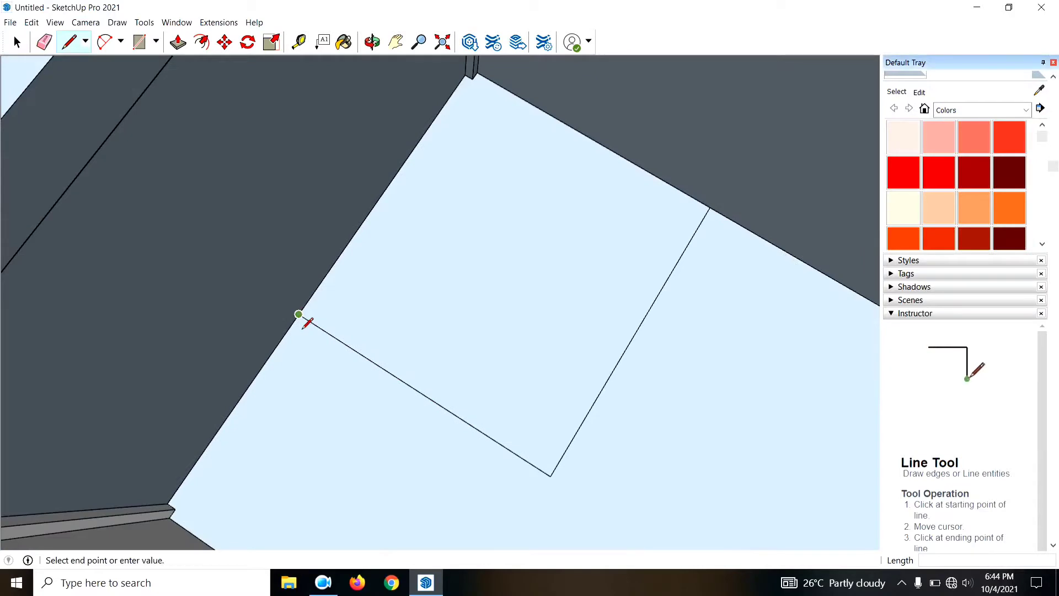
pyautogui.write('.1')
pyautogui.press('Escape')
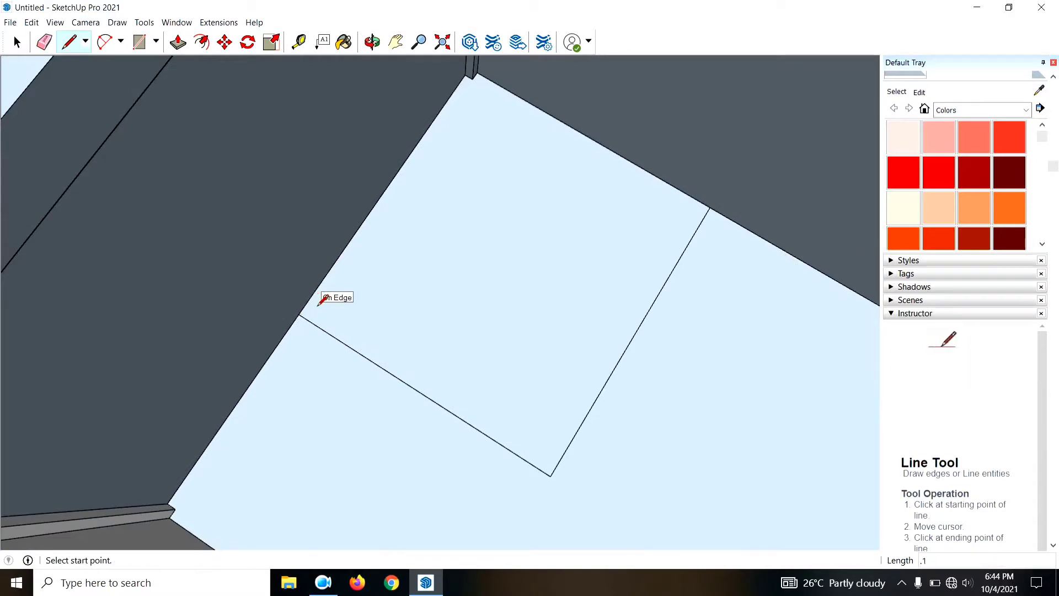
pyautogui.click(309, 298)
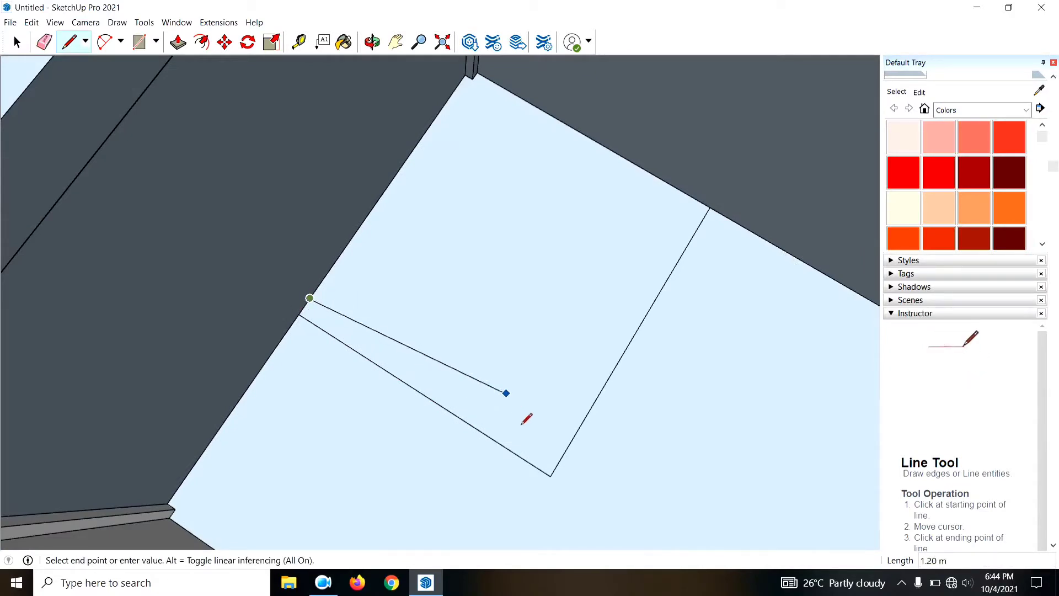
pyautogui.click(549, 450)
pyautogui.press('Escape')
pyautogui.click(713, 219)
pyautogui.write('.')
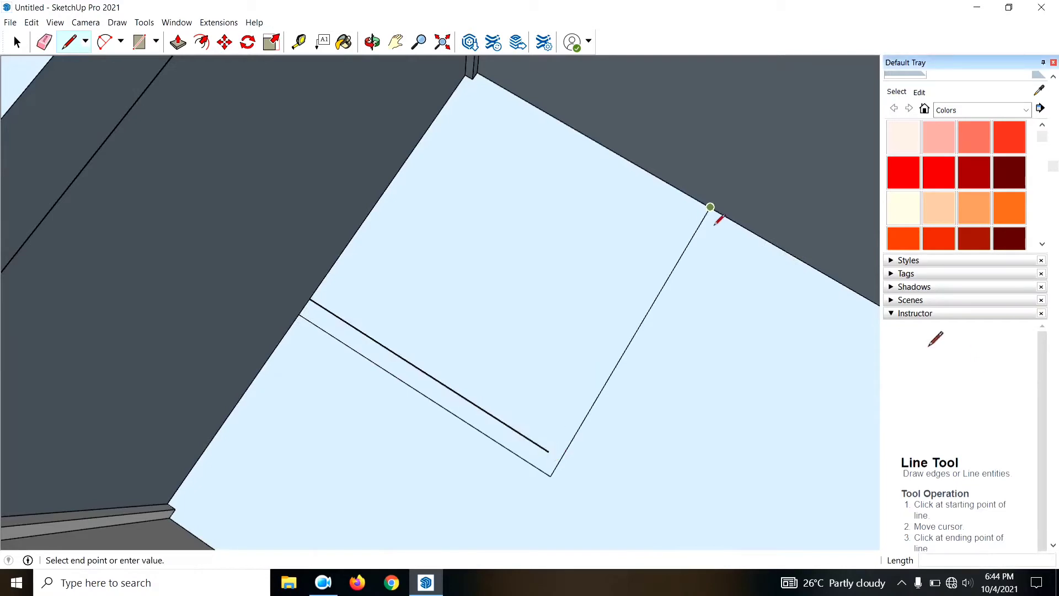
pyautogui.press('Escape')
pyautogui.click(694, 197)
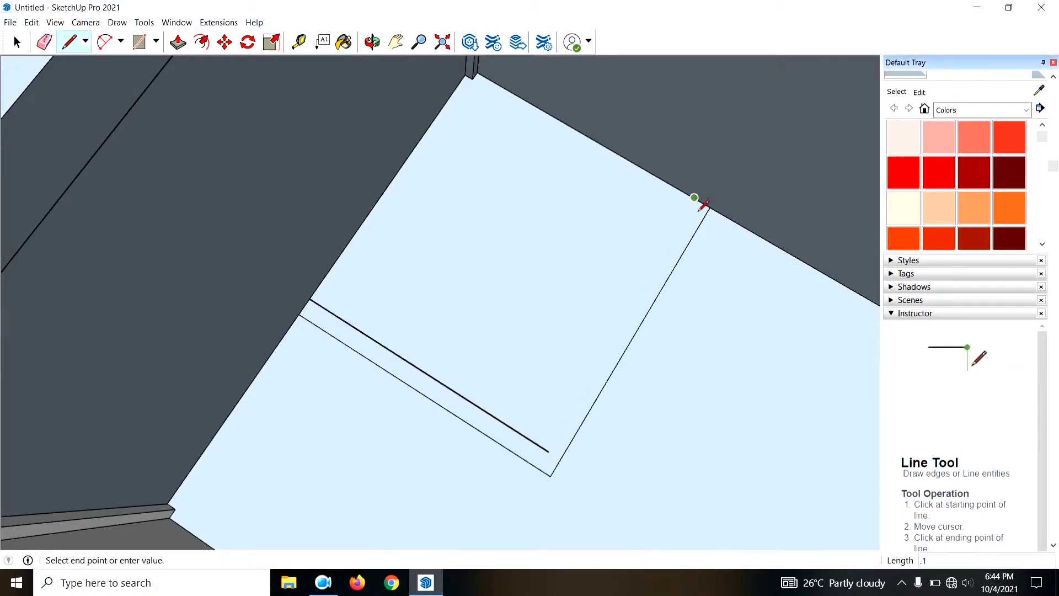
pyautogui.click(543, 448)
# Step: Push/Pull the thin L-shaped strip up 2.40 m into a partition wall
pyautogui.press('e')
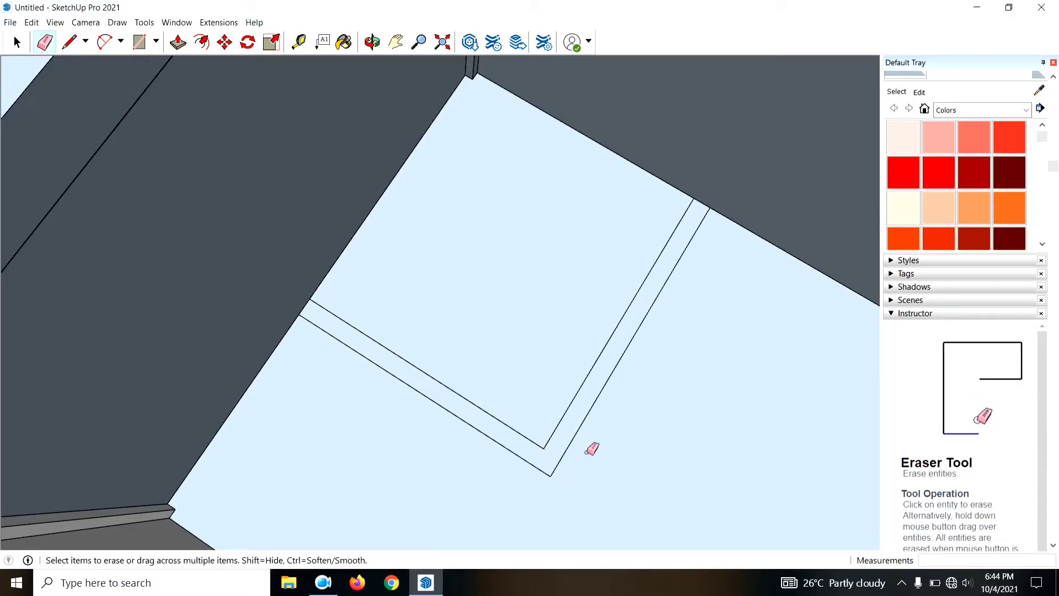
pyautogui.scroll(-3, 579, 354)
pyautogui.press('p')
pyautogui.moveTo(631, 326); pyautogui.dragTo(769, 99)
pyautogui.moveTo(442, 157); pyautogui.dragTo(396, 121, button='middle')
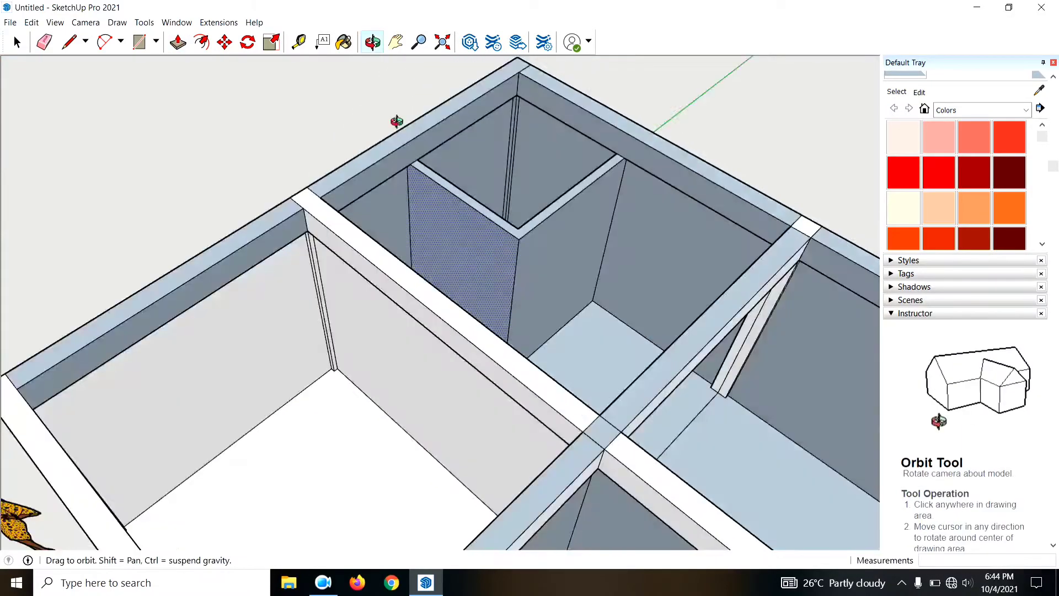
# Step: Draw lines in another compartment's floor corner to split off an L-shaped face
pyautogui.scroll(-3, 595, 314)
pyautogui.moveTo(595, 314)
pyautogui.mouseDown(button='middle')
pyautogui.moveTo(421, 300)
pyautogui.moveTo(529, 258)
pyautogui.moveTo(567, 374)
pyautogui.moveTo(832, 414)
pyautogui.mouseUp(button='middle')
pyautogui.scroll(5, 470, 317)
pyautogui.moveTo(471, 317)
pyautogui.mouseDown(button='middle')
pyautogui.moveTo(611, 373)
pyautogui.moveTo(515, 407)
pyautogui.moveTo(511, 386)
pyautogui.mouseUp(button='middle')
pyautogui.press('l')
pyautogui.scroll(3, 419, 331)
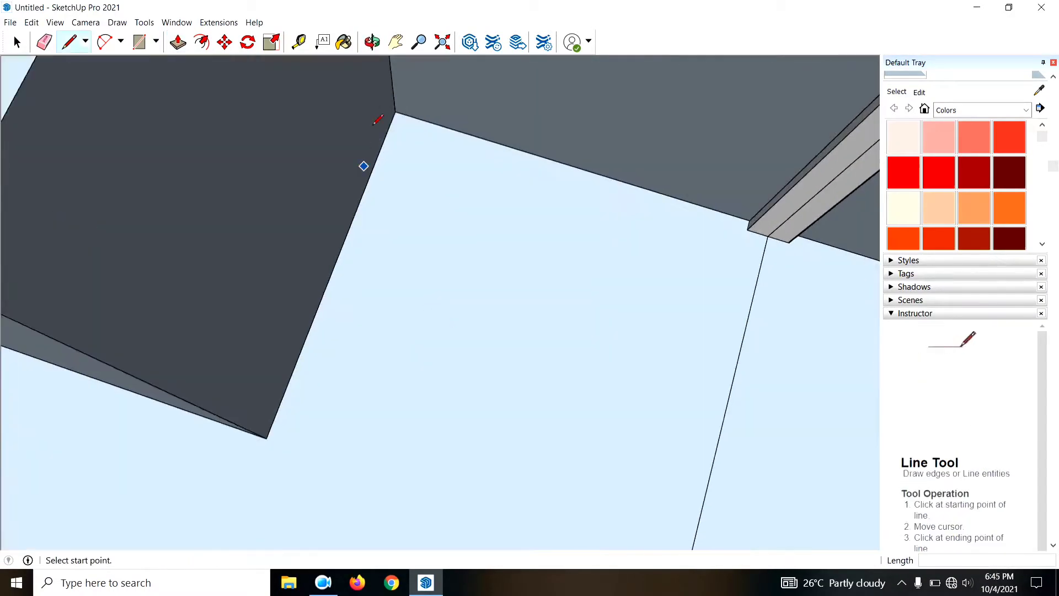
pyautogui.click(267, 438)
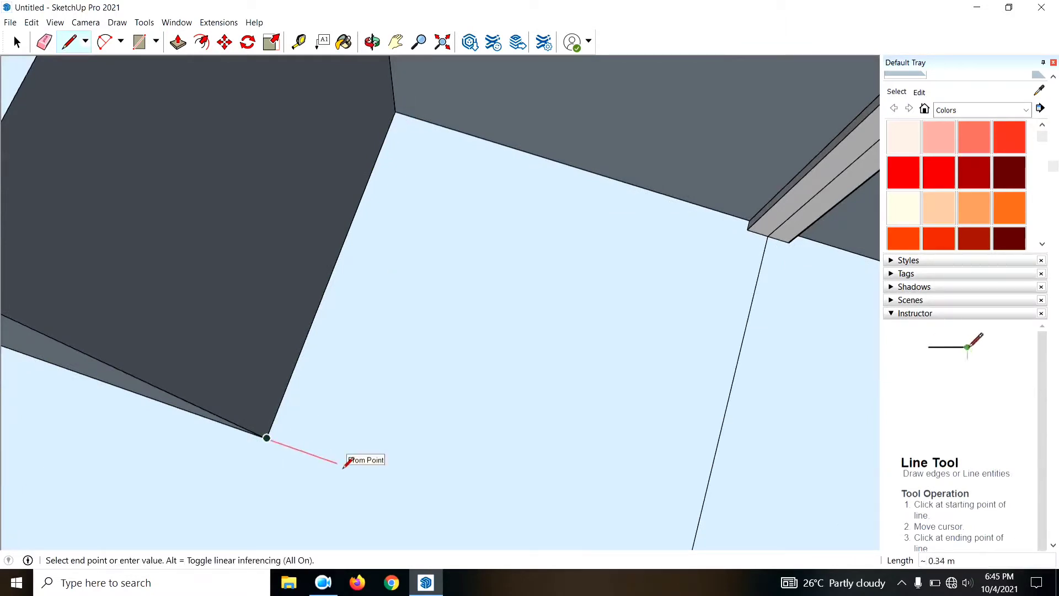
pyautogui.click(394, 482)
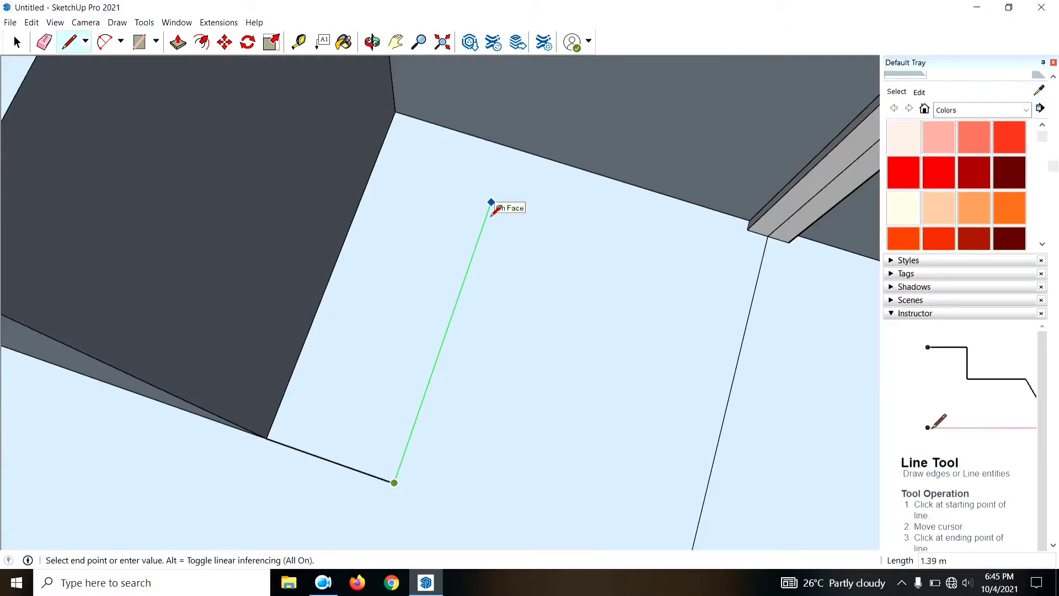
pyautogui.doubleClick(477, 242)
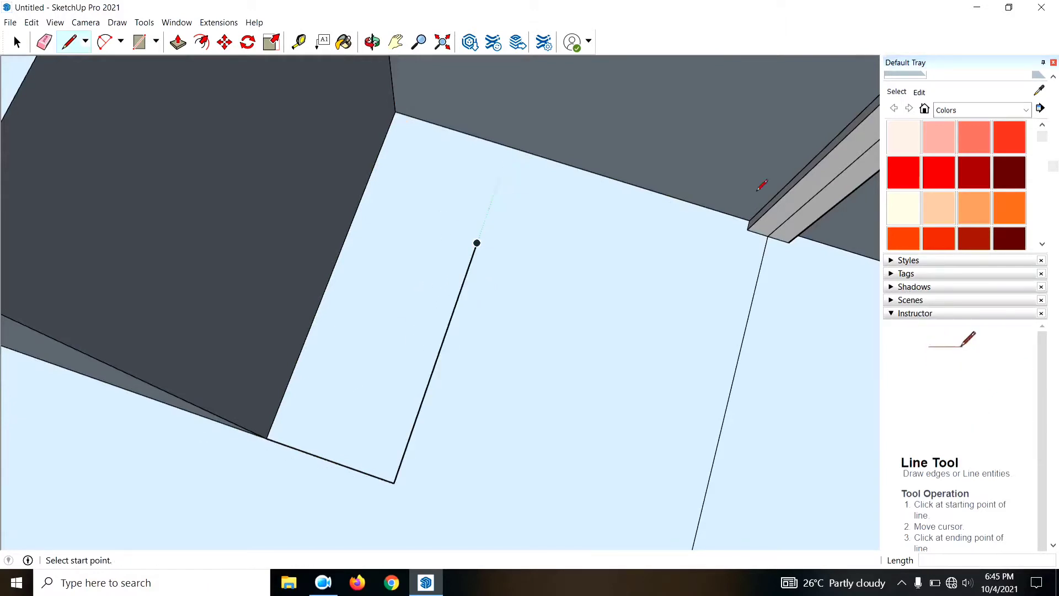
pyautogui.click(771, 252)
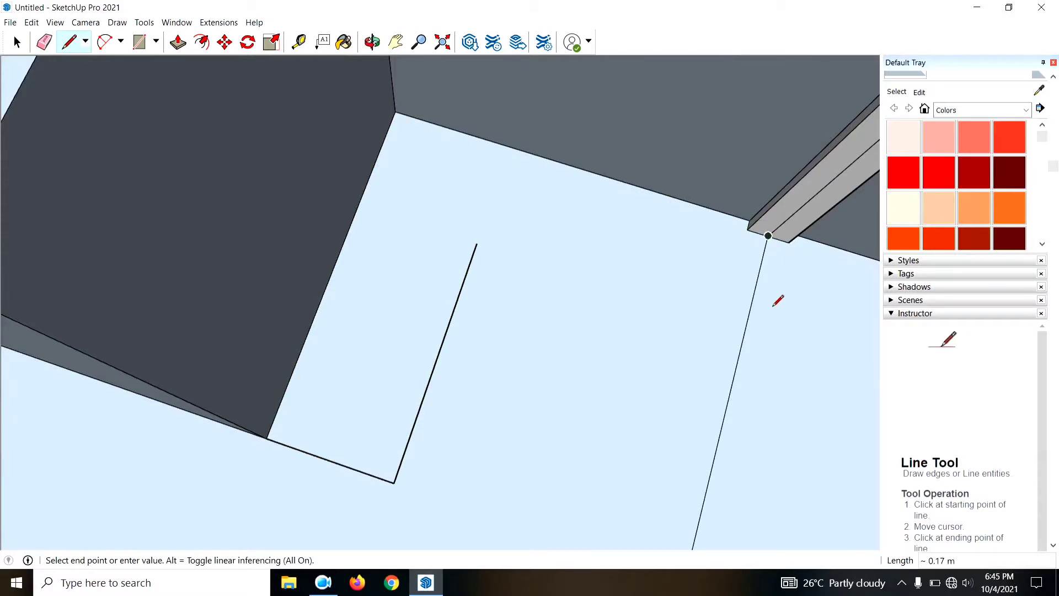
pyautogui.click(752, 341)
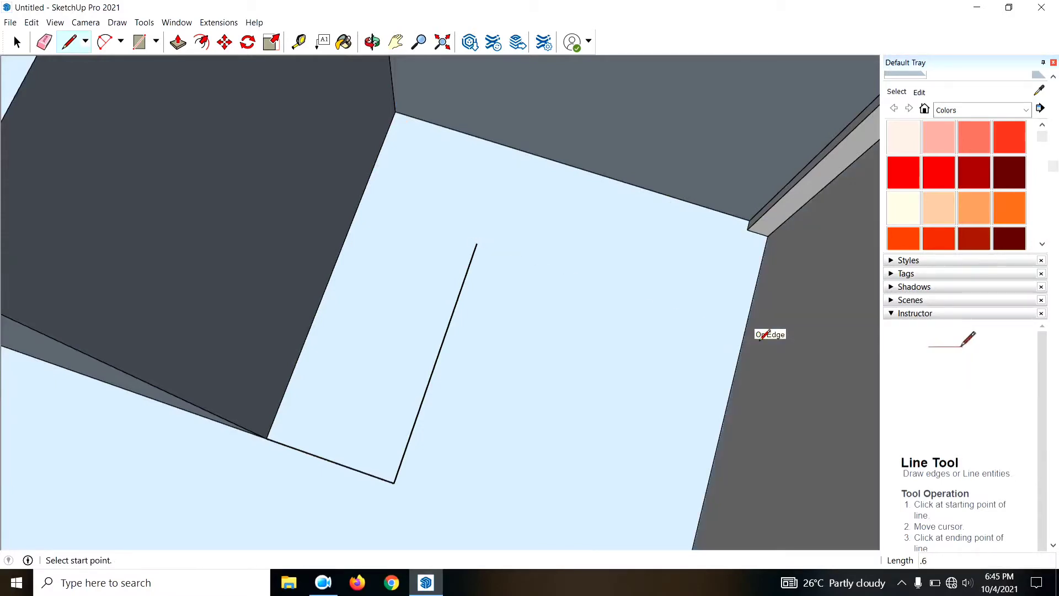
pyautogui.click(740, 367)
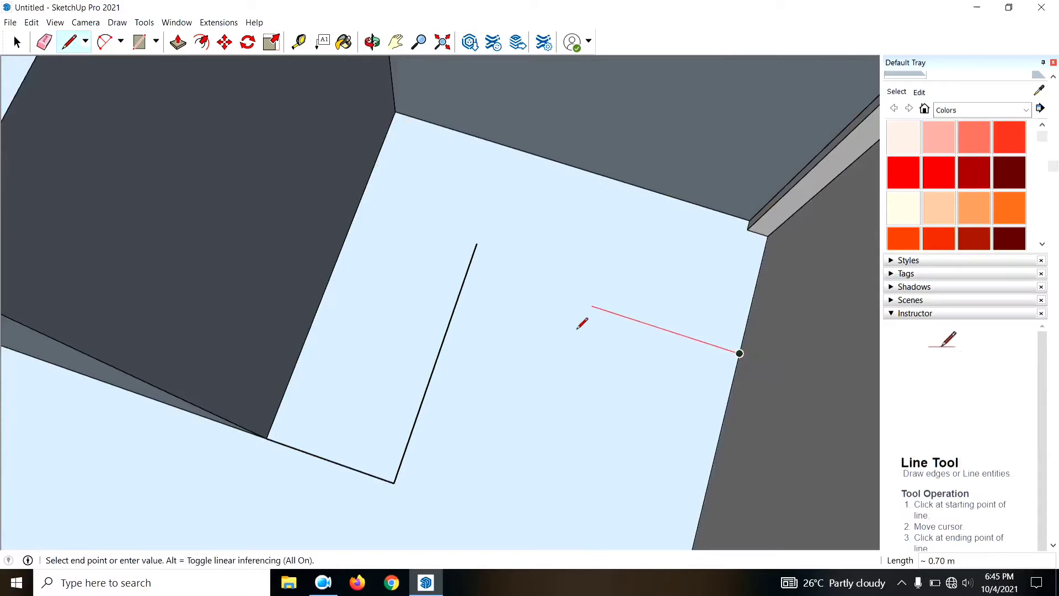
pyautogui.click(474, 280)
# Step: Erase the leftover stub and extra long edge to leave a clean L-shaped face
pyautogui.press('e')
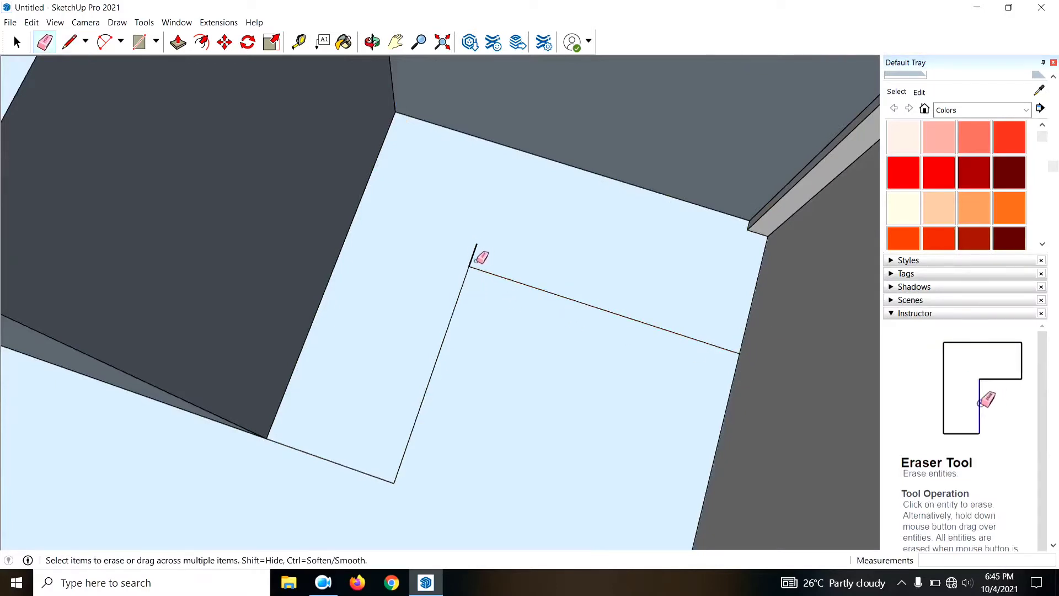
pyautogui.click(474, 256)
pyautogui.scroll(-3, 479, 263)
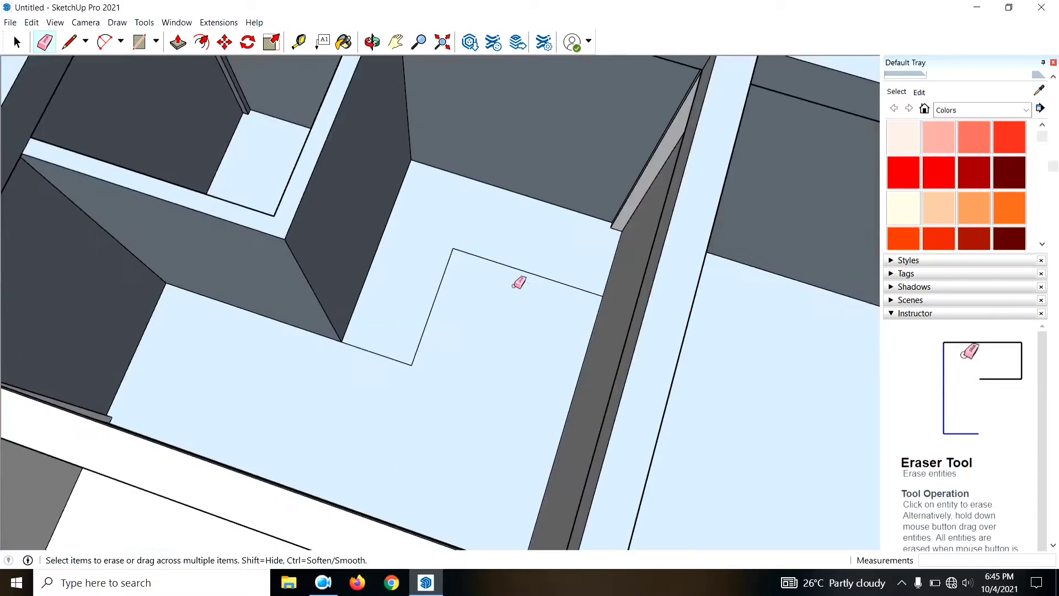
pyautogui.press('space')
pyautogui.moveTo(614, 332)
pyautogui.mouseDown(button='middle')
pyautogui.moveTo(591, 357)
pyautogui.moveTo(569, 303)
pyautogui.mouseUp(button='middle')
pyautogui.press('e')
pyautogui.click(592, 359)
# Step: Pull the L-shaped face up 0.80 m into a ledge block
pyautogui.press('p')
pyautogui.moveTo(539, 248); pyautogui.dragTo(548, 185)
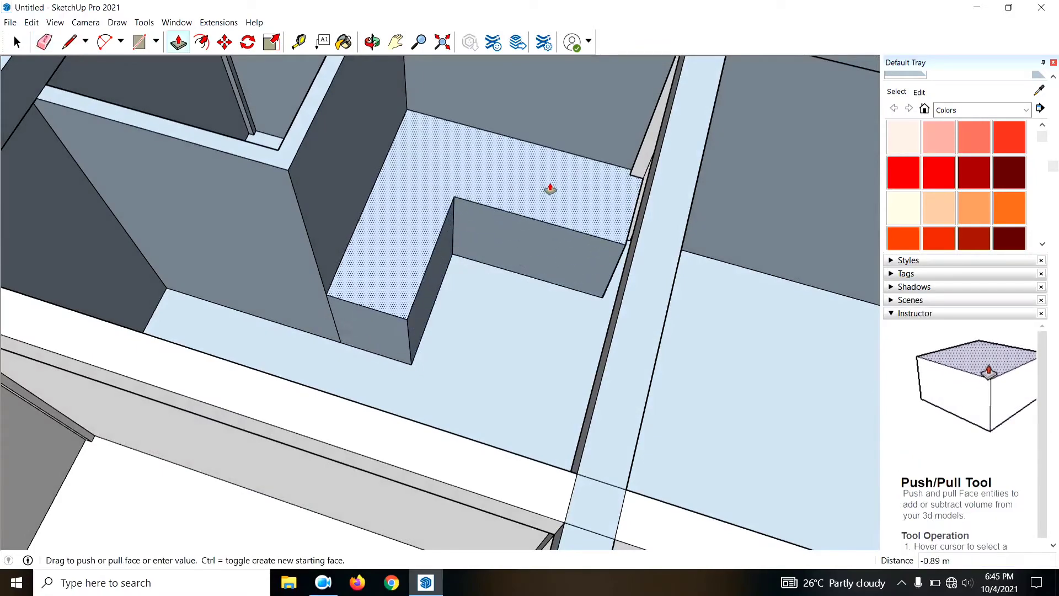
pyautogui.write('.')
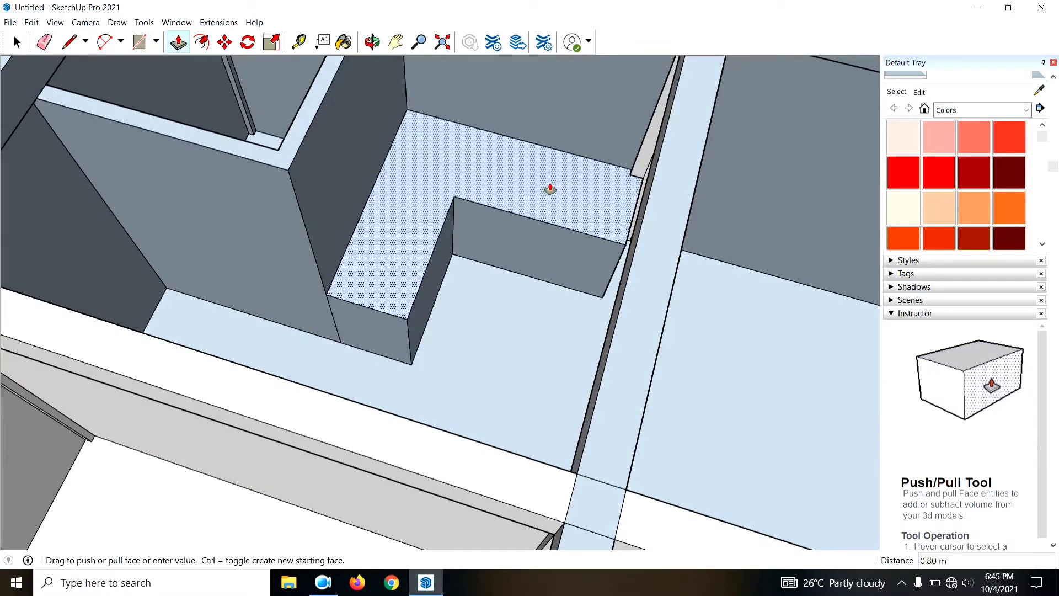
pyautogui.moveTo(550, 189)
pyautogui.mouseDown(button='middle')
pyautogui.moveTo(425, 289)
pyautogui.moveTo(471, 289)
pyautogui.moveTo(241, 299)
pyautogui.mouseUp(button='middle')
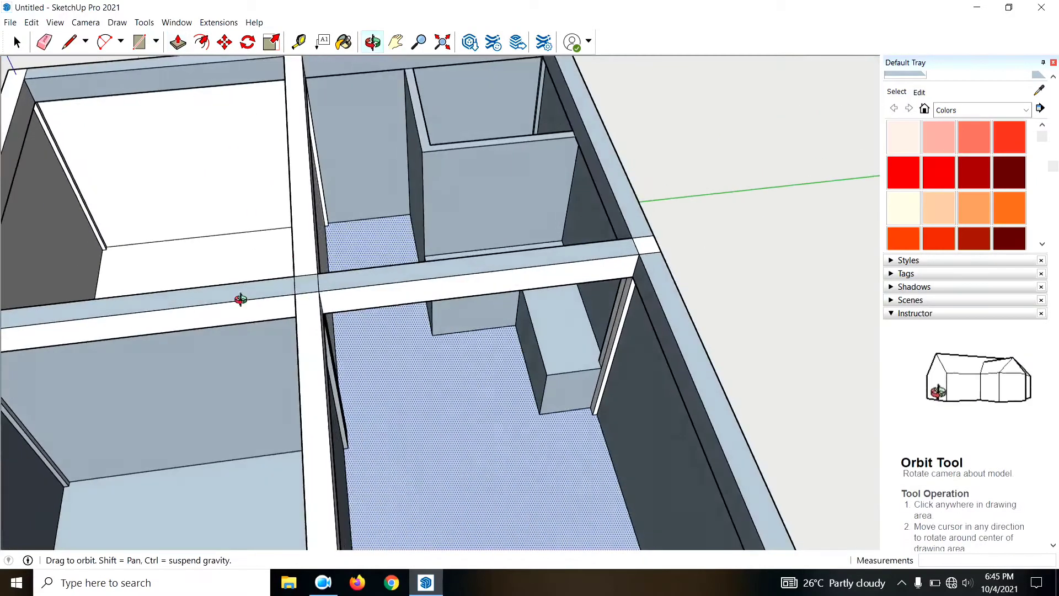
# Step: Outline a 0.9 m by 2.10 m door rectangle on the interior partition wall
pyautogui.scroll(-2, 534, 271)
pyautogui.scroll(-5, 629, 345)
pyautogui.moveTo(629, 345)
pyautogui.mouseDown(button='middle')
pyautogui.moveTo(371, 102)
pyautogui.moveTo(226, 350)
pyautogui.moveTo(331, 284)
pyautogui.moveTo(276, 200)
pyautogui.moveTo(94, 336)
pyautogui.mouseUp(button='middle')
pyautogui.scroll(5, 338, 324)
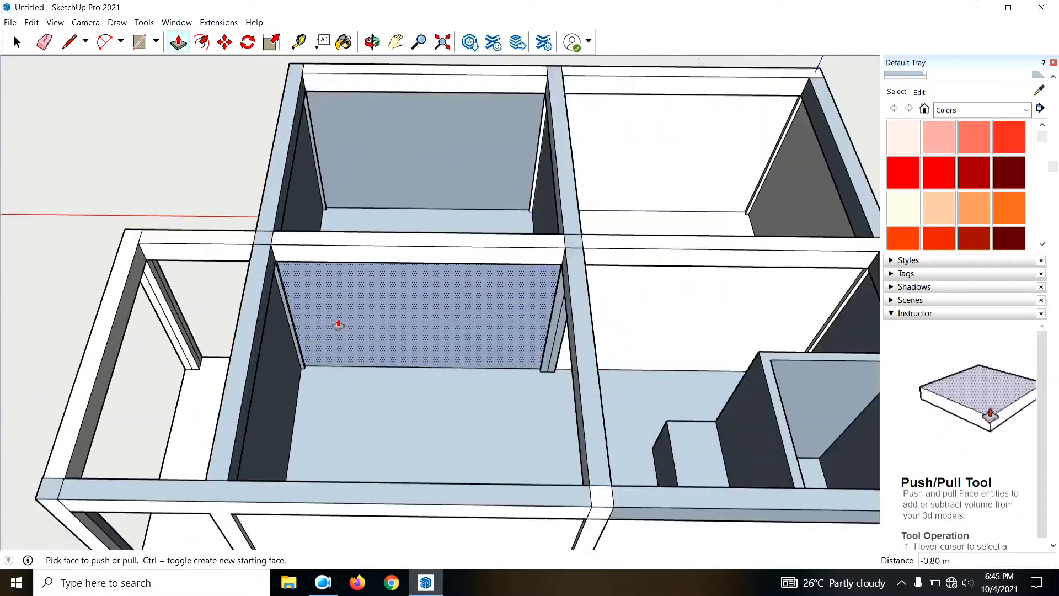
pyautogui.moveTo(338, 324)
pyautogui.mouseDown(button='middle')
pyautogui.moveTo(442, 317)
pyautogui.moveTo(525, 369)
pyautogui.mouseUp(button='middle')
pyautogui.scroll(5, 527, 364)
pyautogui.scroll(3, 530, 372)
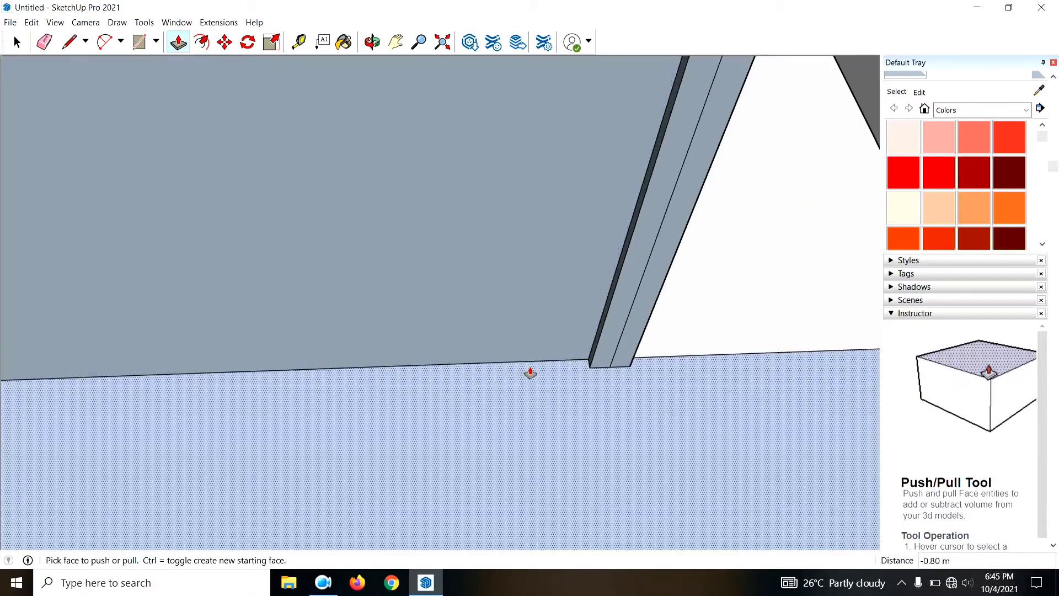
pyautogui.press('l')
pyautogui.click(588, 374)
pyautogui.write('.1')
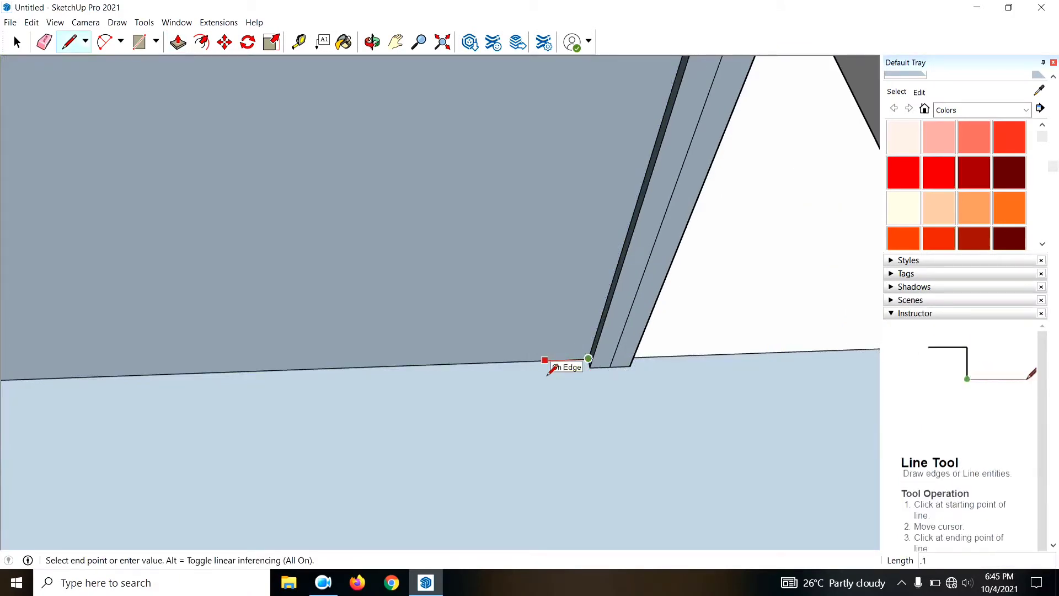
pyautogui.press('Escape')
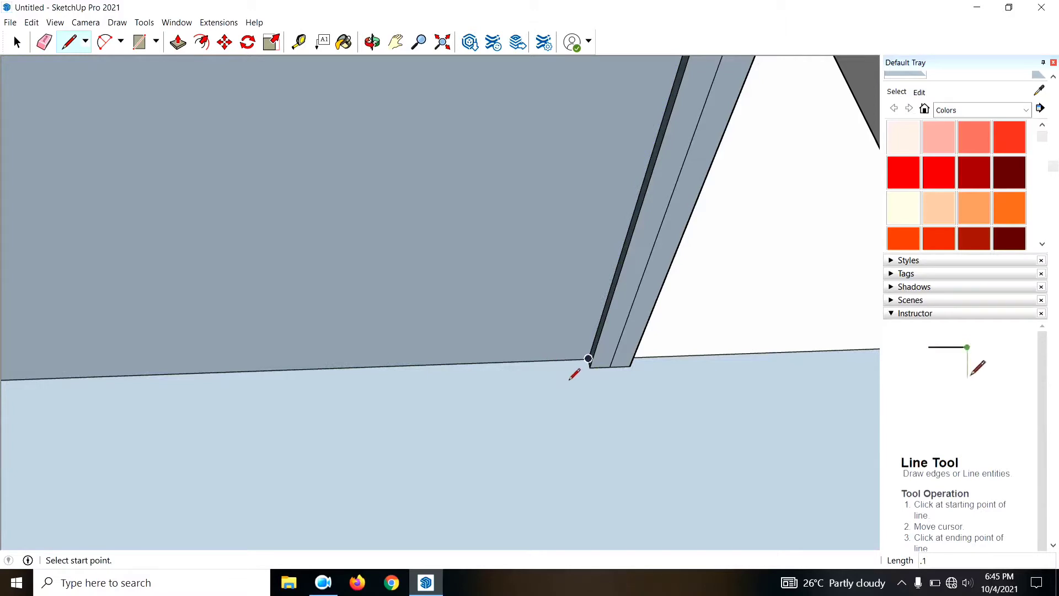
pyautogui.click(571, 373)
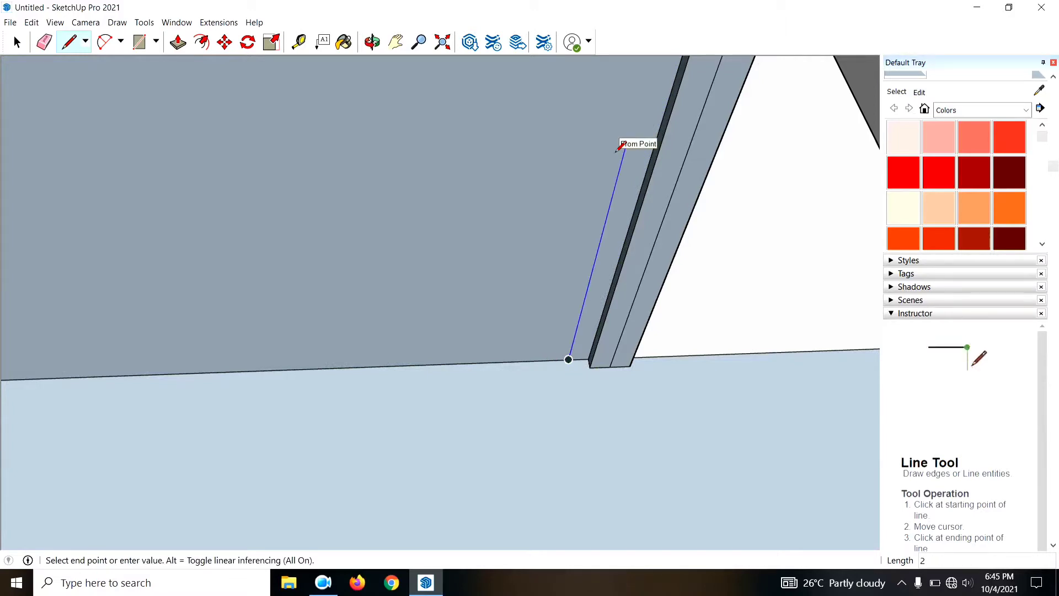
pyautogui.click(622, 146)
pyautogui.scroll(-3, 672, 144)
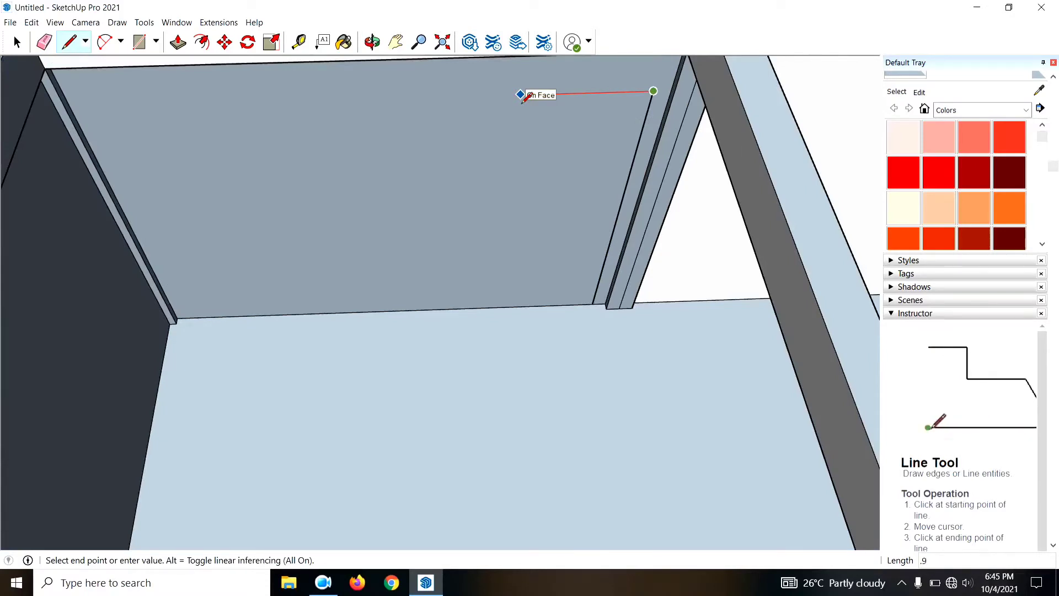
pyautogui.click(491, 95)
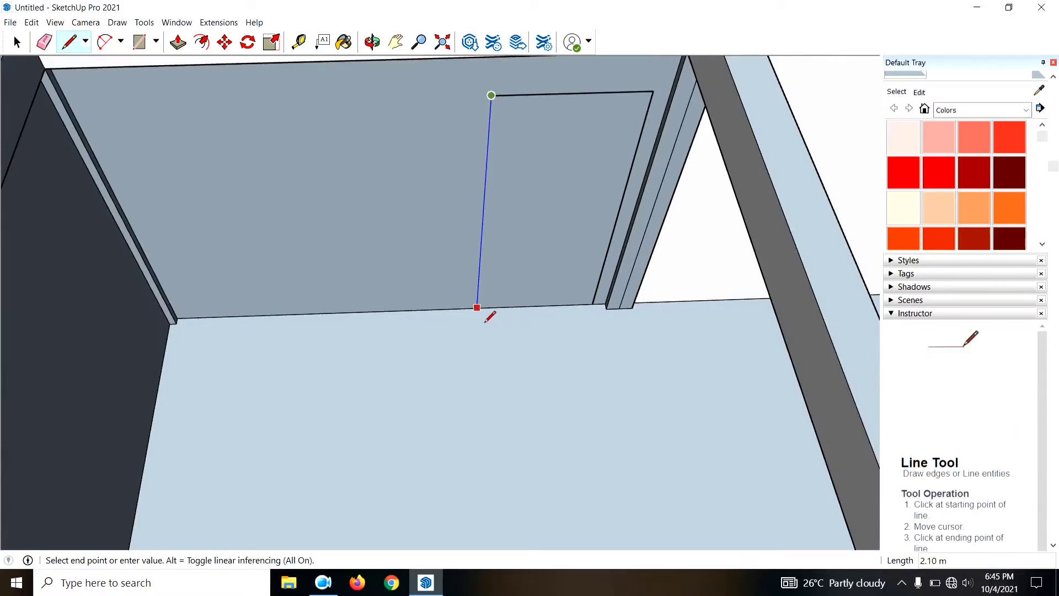
pyautogui.click(477, 307)
# Step: Push the door face through the wall thickness to cut the opening
pyautogui.scroll(-3, 491, 366)
pyautogui.press('p')
pyautogui.moveTo(539, 283); pyautogui.dragTo(428, 142)
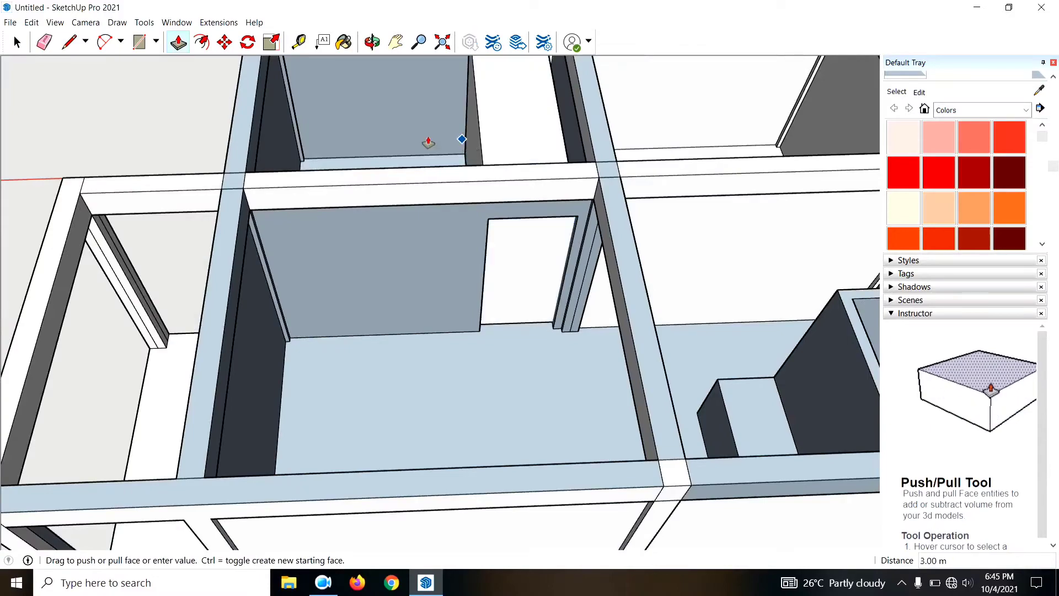
pyautogui.moveTo(429, 143)
pyautogui.mouseDown(button='middle')
pyautogui.moveTo(756, 308)
pyautogui.moveTo(443, 345)
pyautogui.mouseUp(button='middle')
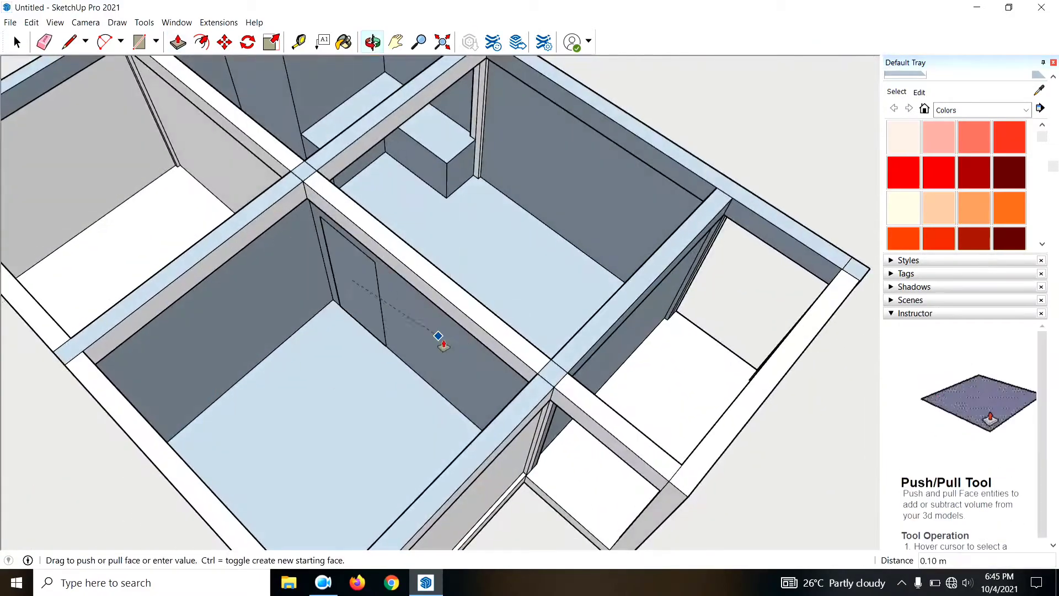
pyautogui.click(441, 345)
# Step: Draw a 2.10 m tall door rectangle on another partition wall, offset 0.1 m from the corner
pyautogui.moveTo(575, 244)
pyautogui.mouseDown(button='middle')
pyautogui.moveTo(555, 269)
pyautogui.moveTo(381, 243)
pyautogui.mouseUp(button='middle')
pyautogui.scroll(5, 484, 260)
pyautogui.scroll(5, 456, 347)
pyautogui.moveTo(456, 348); pyautogui.dragTo(386, 397, button='middle')
pyautogui.scroll(4, 358, 386)
pyautogui.press('l')
pyautogui.click(328, 377)
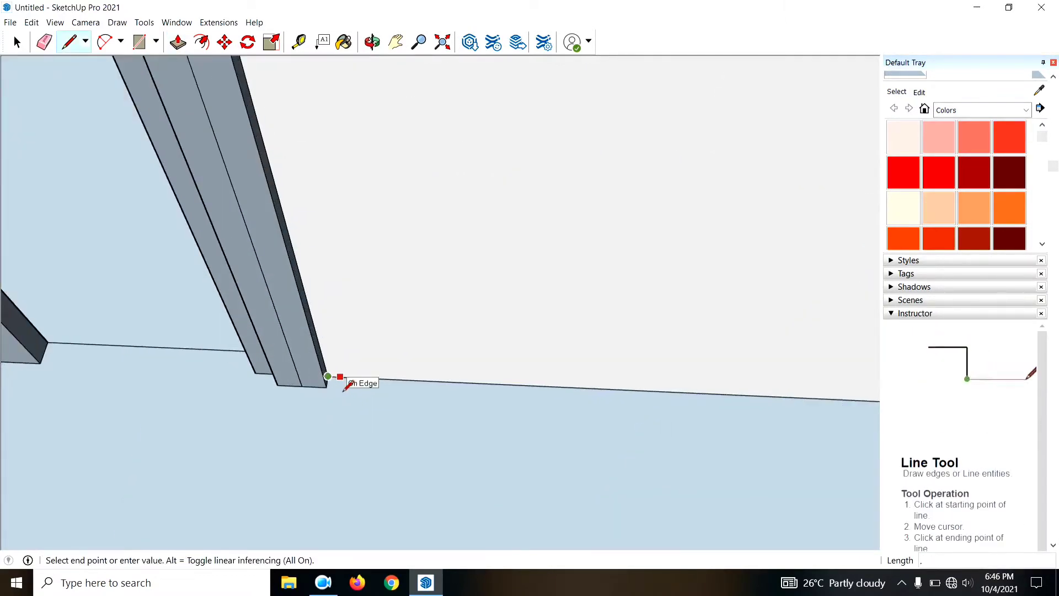
pyautogui.write('1')
pyautogui.press('Return')
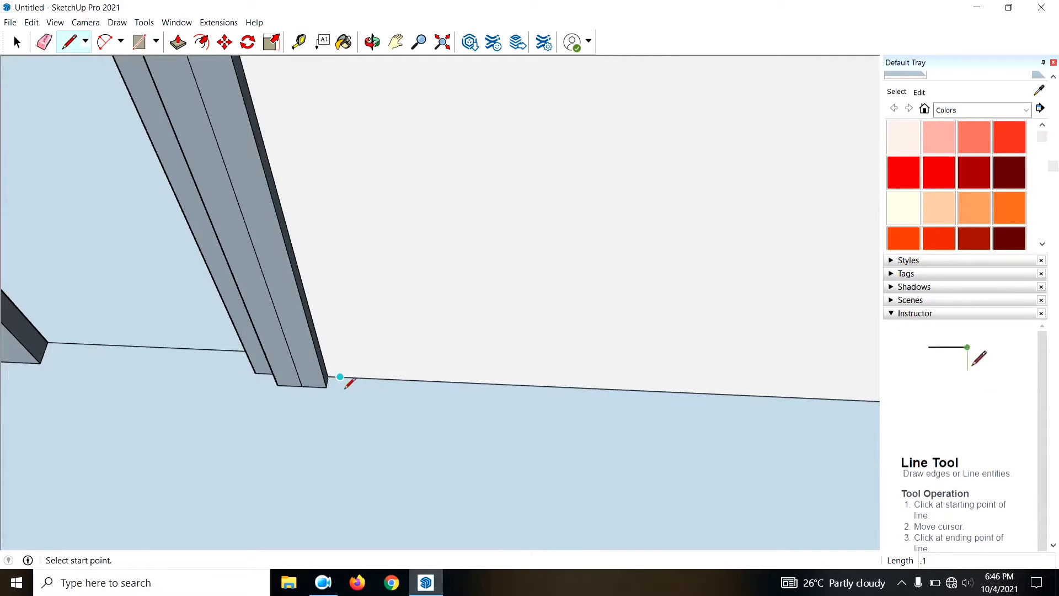
pyautogui.click(340, 378)
pyautogui.write('2.1')
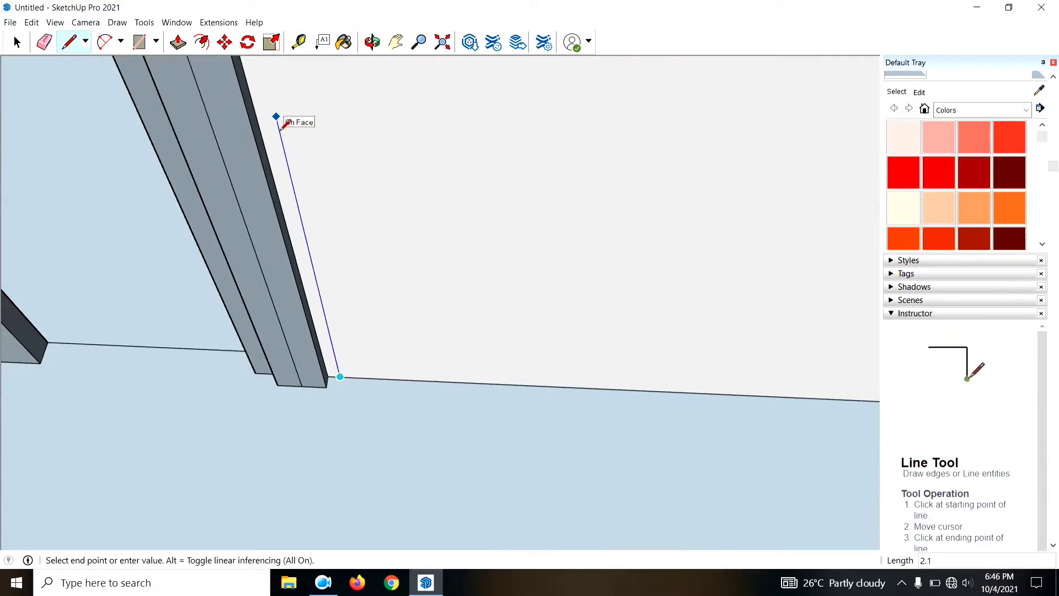
pyautogui.press('Return')
pyautogui.scroll(-3, 499, 314)
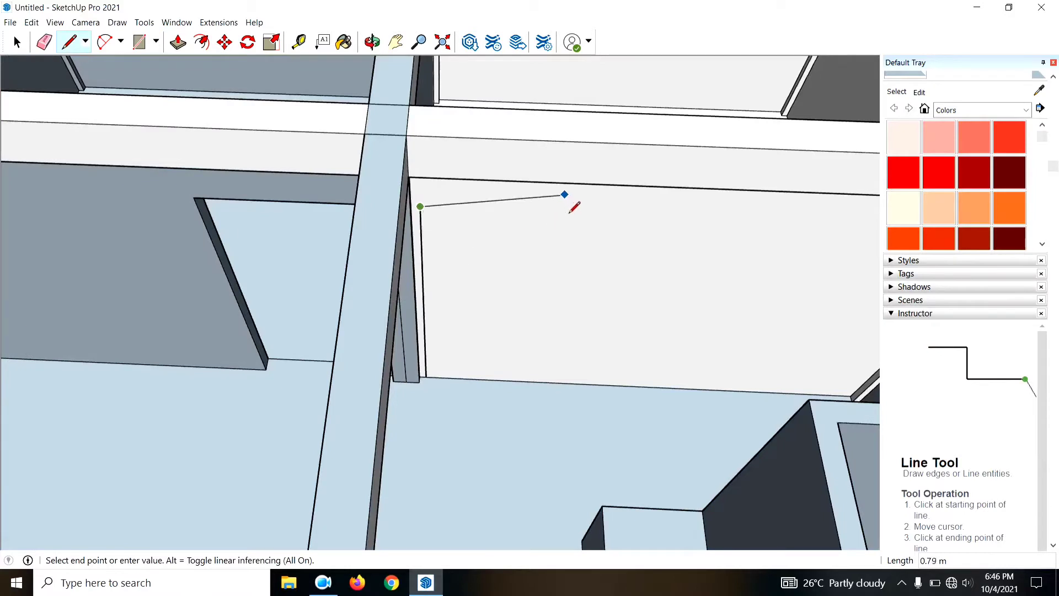
pyautogui.press('Return')
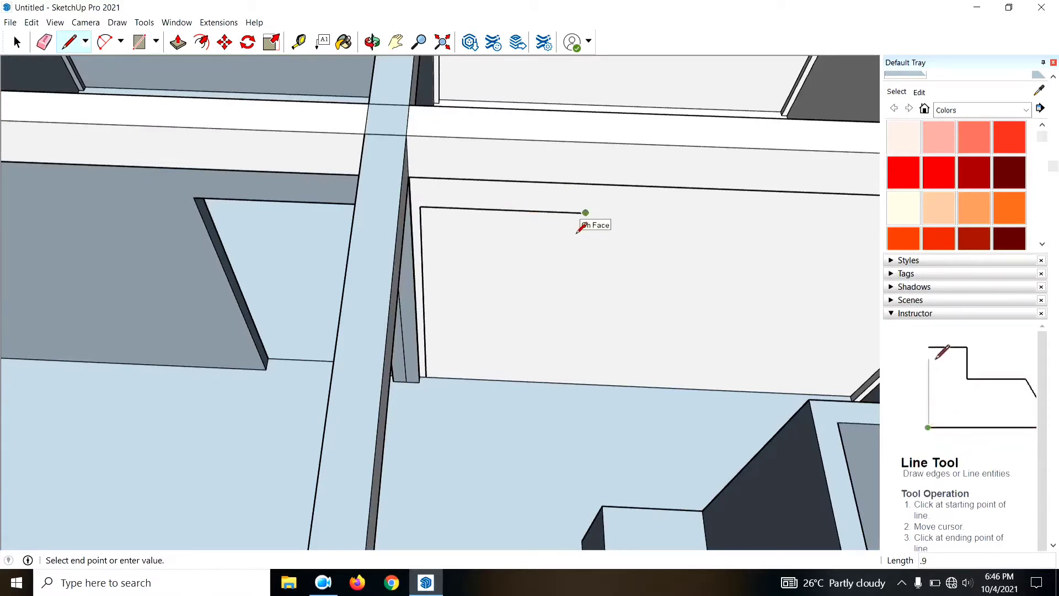
pyautogui.click(549, 397)
# Step: Push the second door face 0.10 m into the wall
pyautogui.moveTo(548, 386); pyautogui.dragTo(434, 395, button='middle')
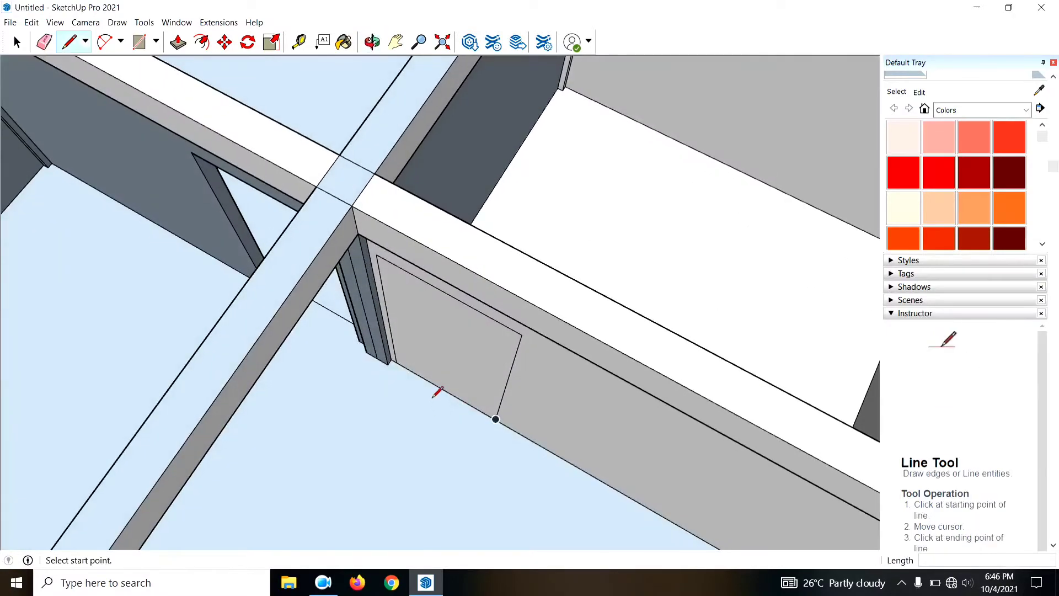
pyautogui.press('p')
pyautogui.click(440, 359)
pyautogui.moveTo(439, 359)
pyautogui.mouseDown(button='middle')
pyautogui.moveTo(601, 243)
pyautogui.moveTo(243, 293)
pyautogui.moveTo(361, 413)
pyautogui.mouseUp(button='middle')
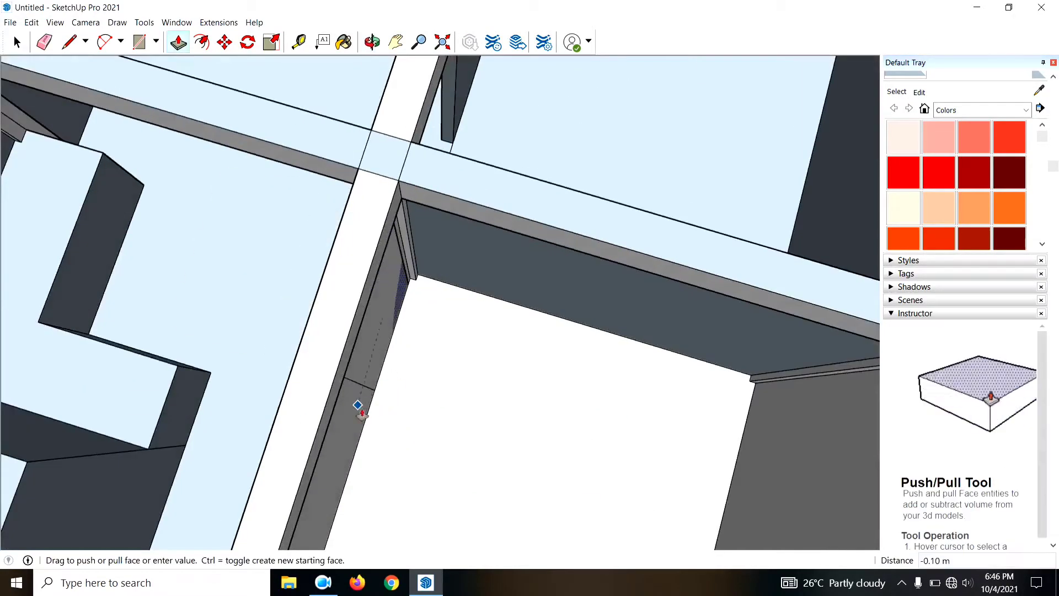
pyautogui.scroll(-2, 361, 414)
pyautogui.moveTo(512, 373)
pyautogui.mouseDown(button='middle')
pyautogui.moveTo(449, 323)
pyautogui.moveTo(746, 393)
pyautogui.moveTo(652, 393)
pyautogui.mouseUp(button='middle')
pyautogui.scroll(-2, 746, 393)
pyautogui.scroll(-2, 520, 402)
# Step: Draw a door rectangle on the small corner room's wall, offset 0.10 m from the corner
pyautogui.scroll(-2, 538, 417)
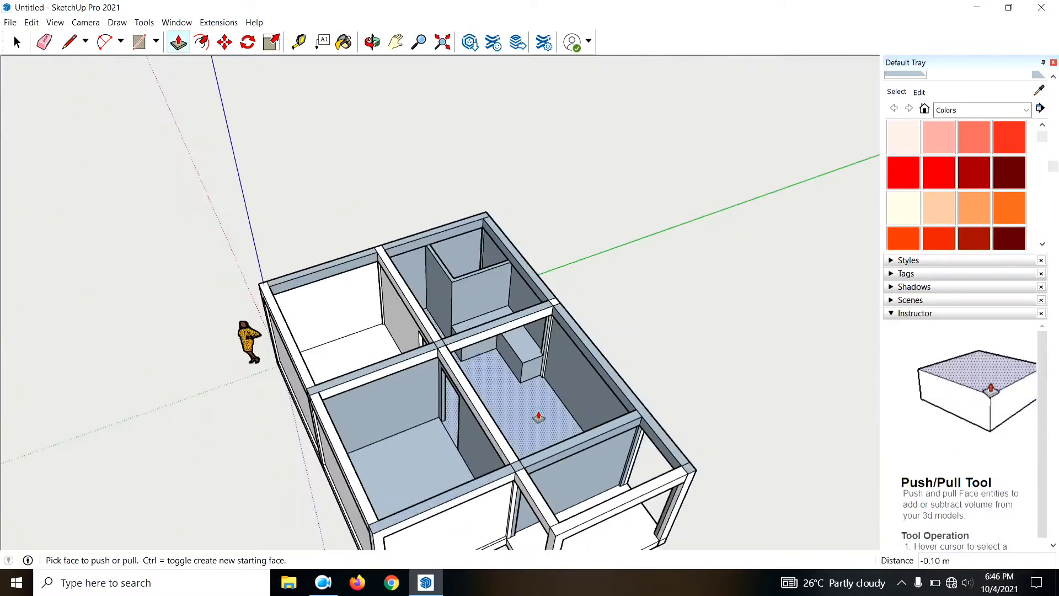
pyautogui.moveTo(538, 418); pyautogui.dragTo(378, 331, button='middle')
pyautogui.scroll(2, 416, 300)
pyautogui.scroll(3, 532, 298)
pyautogui.scroll(2, 509, 315)
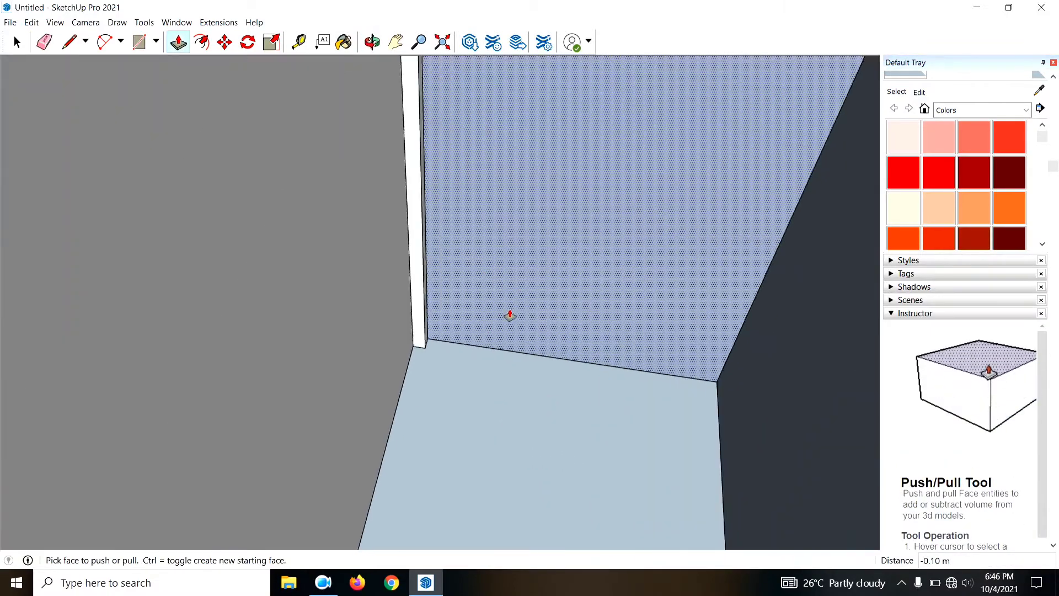
pyautogui.scroll(1, 510, 315)
pyautogui.press('l')
pyautogui.scroll(1, 397, 353)
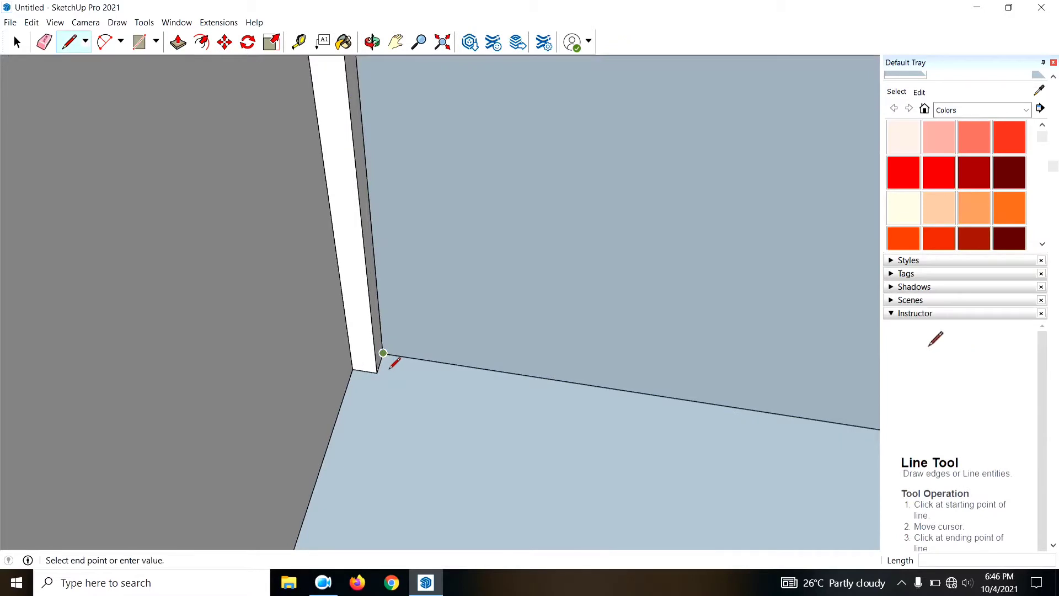
pyautogui.write('.1')
pyautogui.press('Escape')
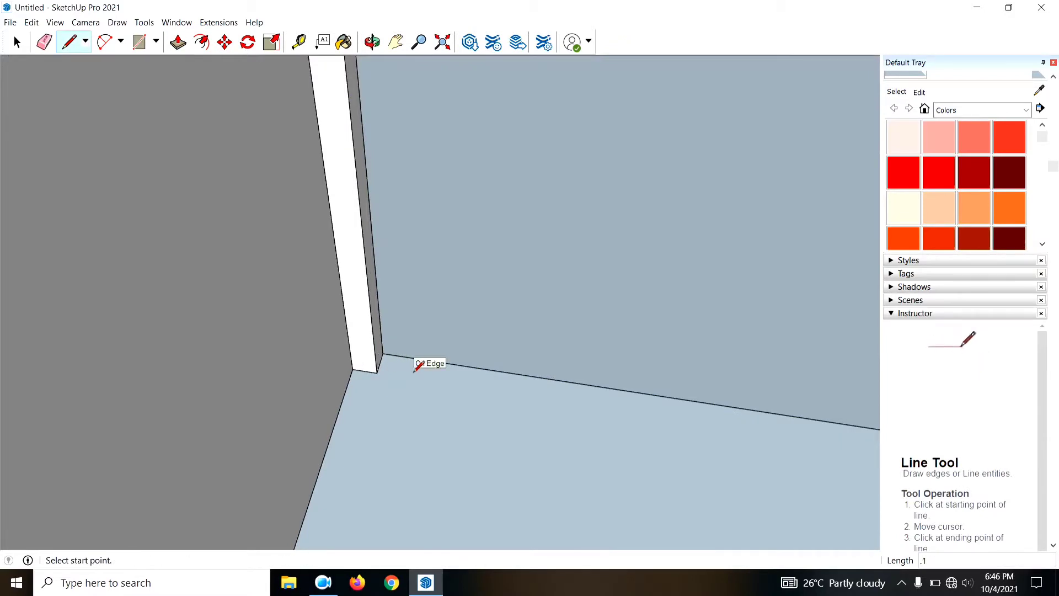
pyautogui.press('Return')
pyautogui.scroll(-1, 419, 381)
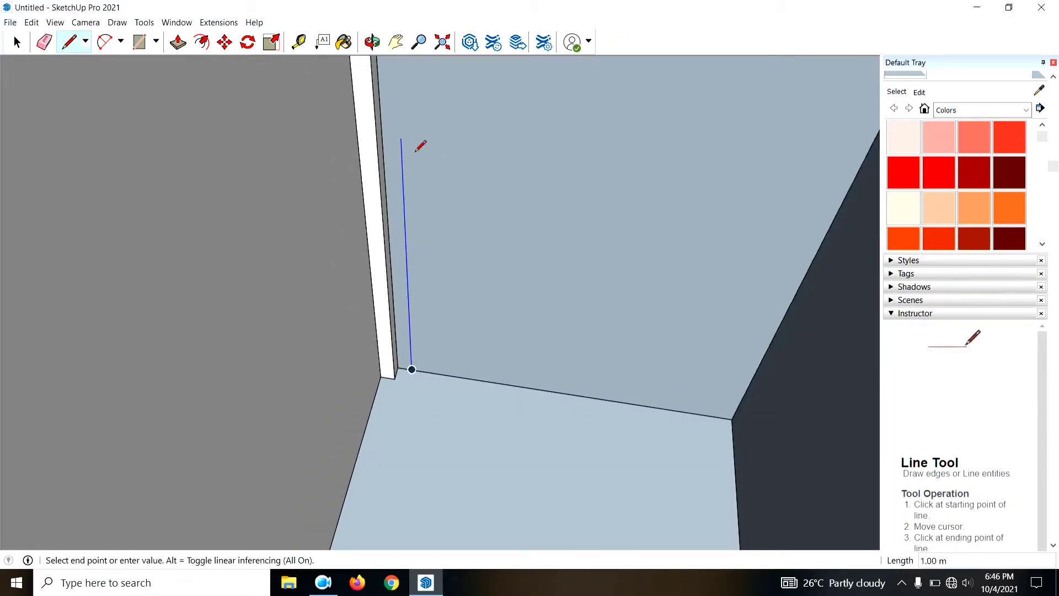
pyautogui.click(417, 145)
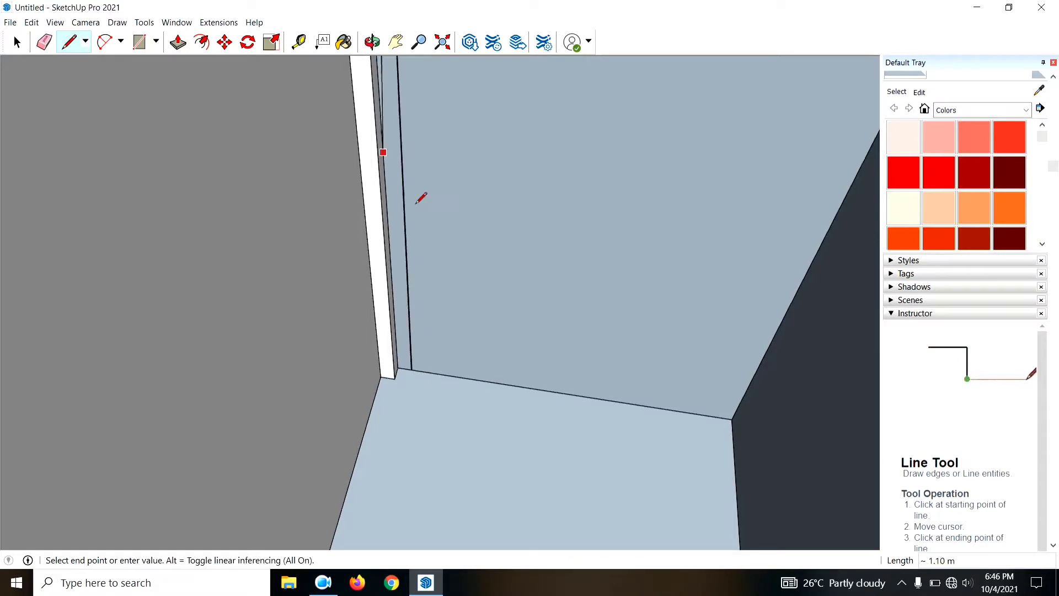
pyautogui.scroll(3, 421, 196)
pyautogui.scroll(2, 523, 165)
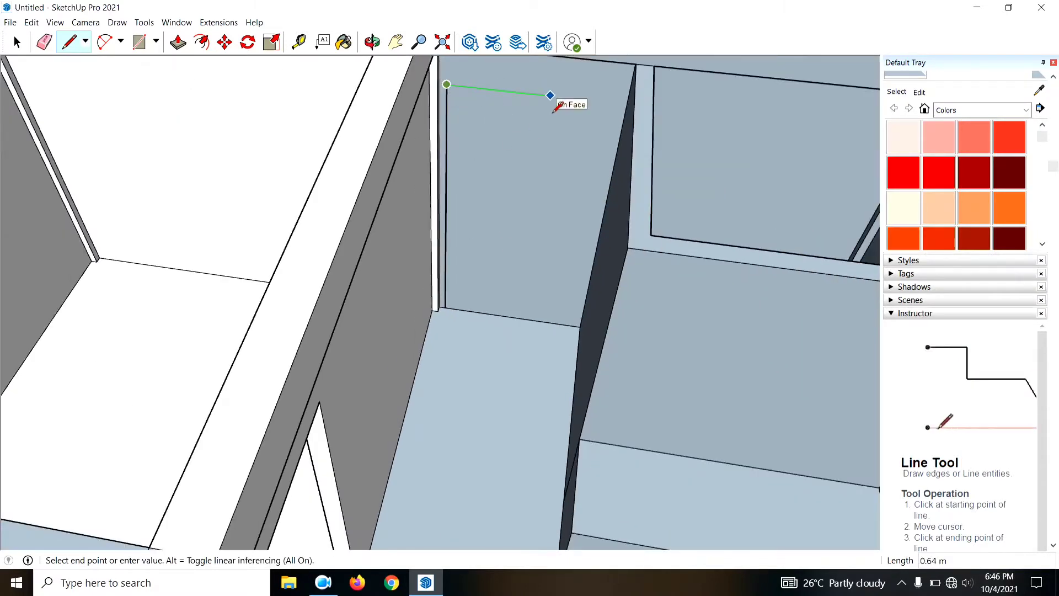
pyautogui.click(577, 99)
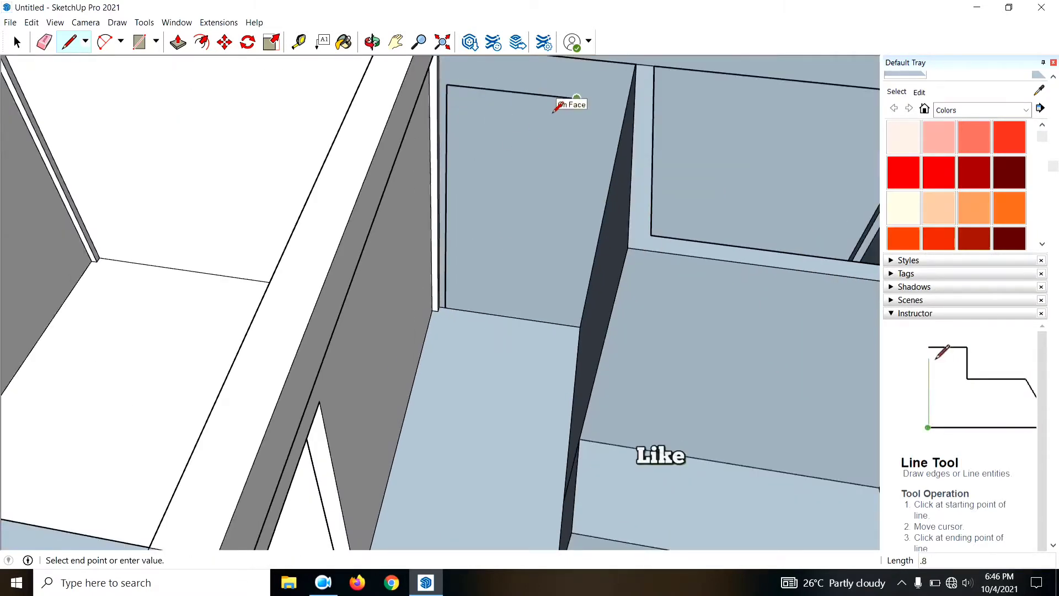
pyautogui.click(548, 335)
# Step: Pick the new door face with Push/Pull to begin extruding it
pyautogui.scroll(-3, 549, 331)
pyautogui.scroll(-3, 520, 366)
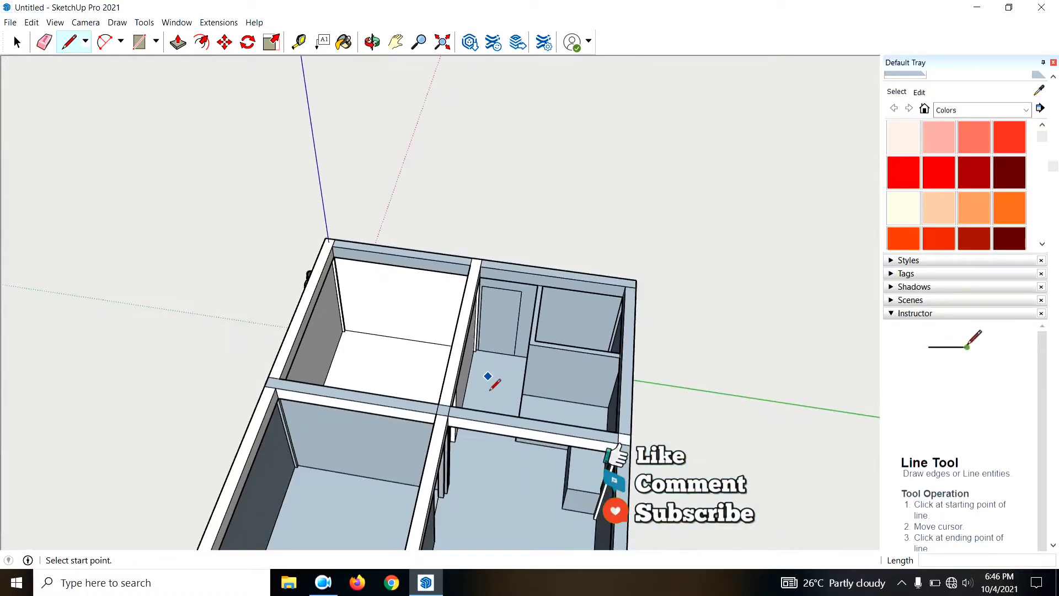
pyautogui.press('p')
pyautogui.scroll(3, 499, 371)
pyautogui.click(513, 315)
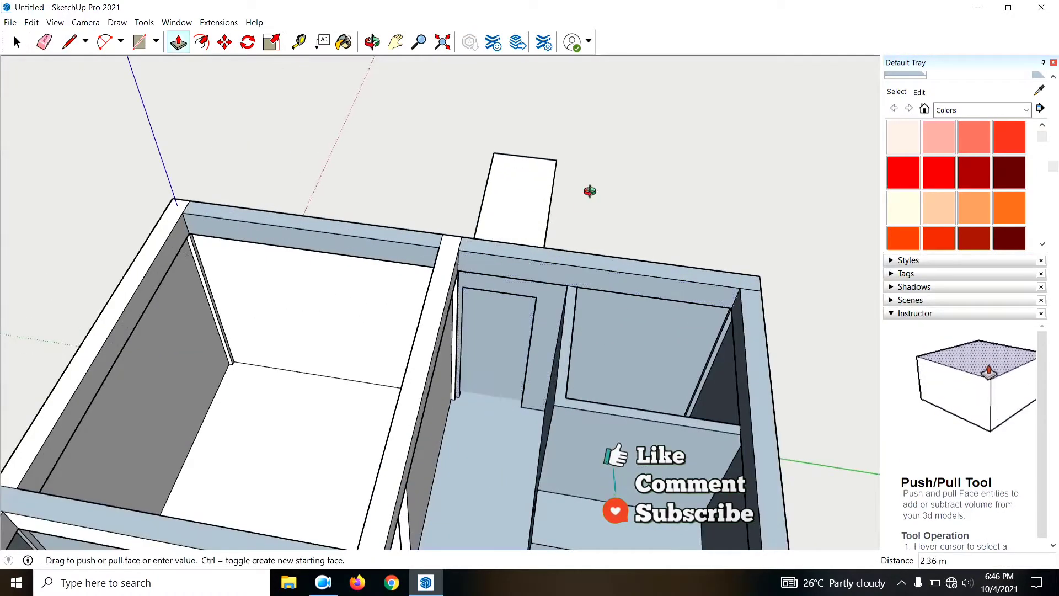
pyautogui.moveTo(588, 189)
pyautogui.mouseDown(button='middle')
pyautogui.moveTo(163, 369)
pyautogui.moveTo(439, 266)
pyautogui.moveTo(420, 161)
pyautogui.moveTo(362, 453)
pyautogui.moveTo(822, 426)
pyautogui.moveTo(508, 359)
pyautogui.moveTo(862, 425)
pyautogui.moveTo(414, 231)
pyautogui.mouseUp(button='middle')
# Step: Place the door's starting point on the base of the small room's back wall
pyautogui.scroll(3, 378, 283)
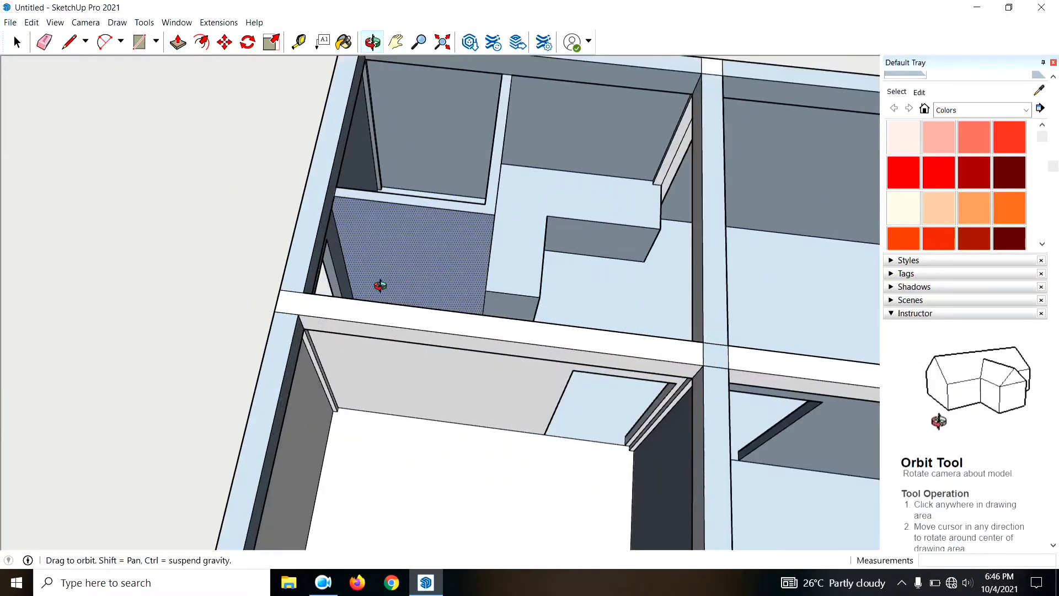
pyautogui.scroll(2, 657, 351)
pyautogui.moveTo(657, 350)
pyautogui.mouseDown(button='middle')
pyautogui.moveTo(747, 276)
pyautogui.moveTo(669, 379)
pyautogui.mouseUp(button='middle')
pyautogui.scroll(3, 432, 389)
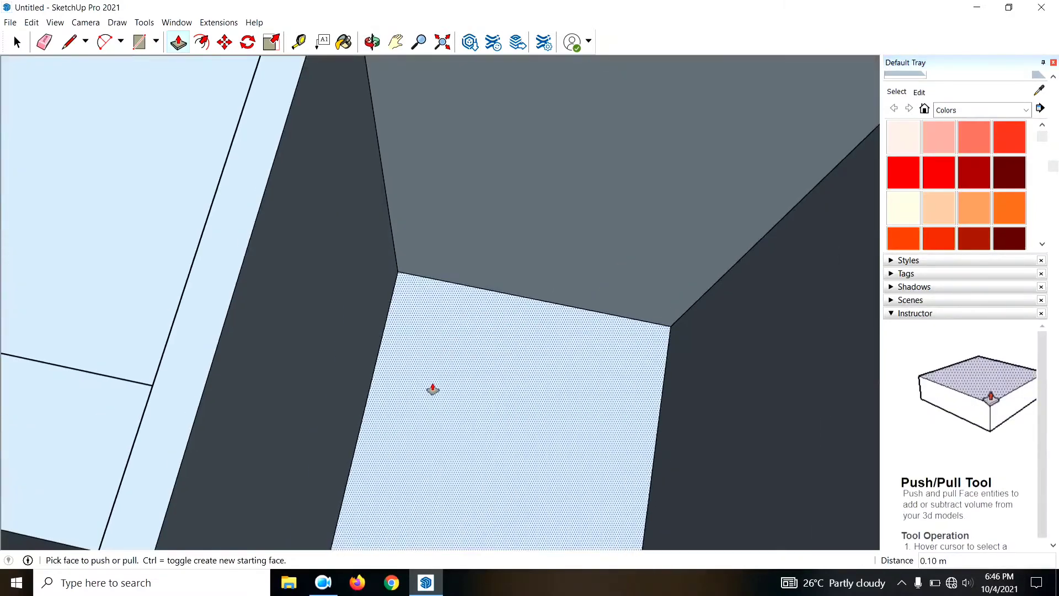
pyautogui.press('l')
pyautogui.click(388, 248)
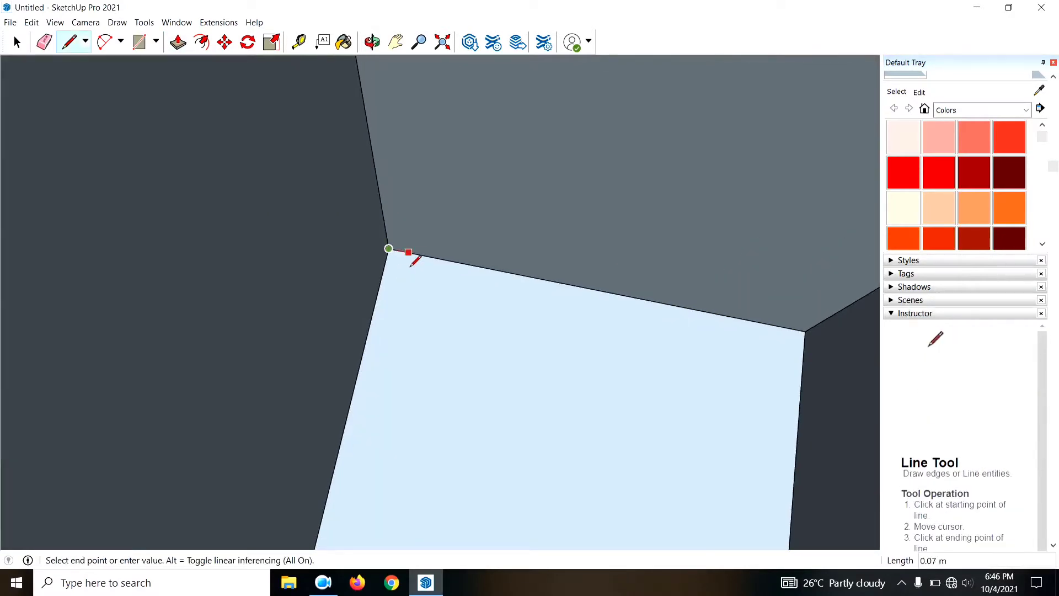
pyautogui.click(412, 266)
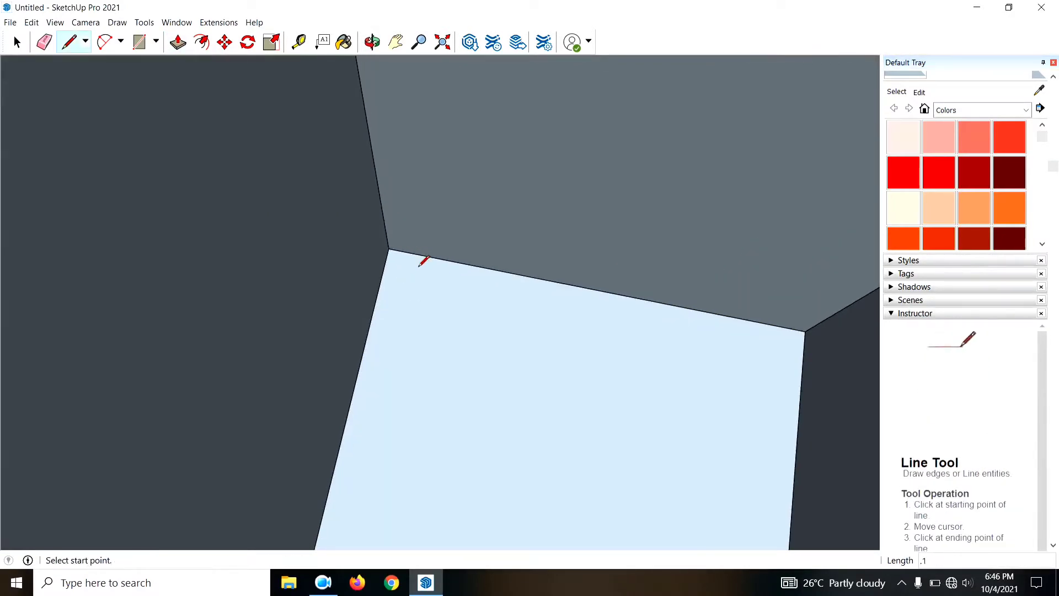
pyautogui.click(403, 251)
pyautogui.press('Escape')
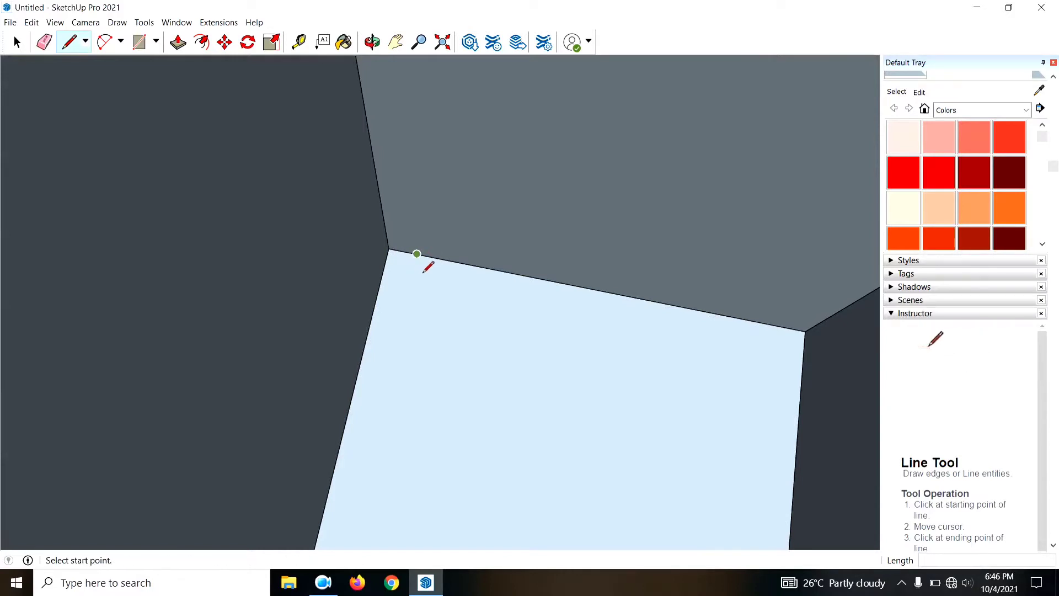
pyautogui.click(417, 255)
# Step: Outline the 0.8 m wide, 2.10 m tall door on the back wall
pyautogui.scroll(-1, 425, 271)
pyautogui.scroll(-2, 427, 273)
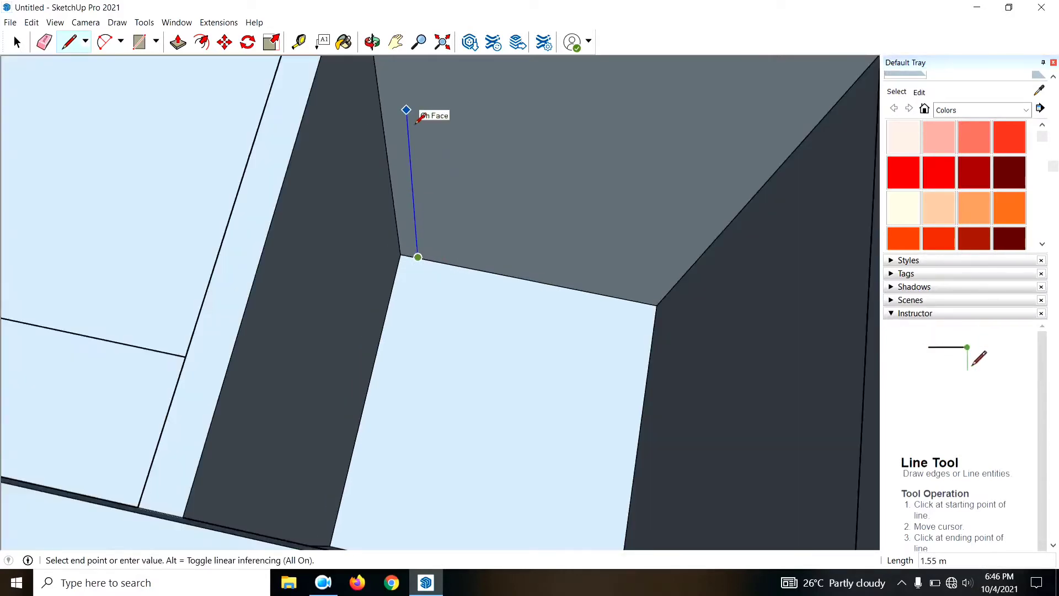
pyautogui.click(407, 110)
pyautogui.scroll(-2, 433, 113)
pyautogui.scroll(-1, 475, 132)
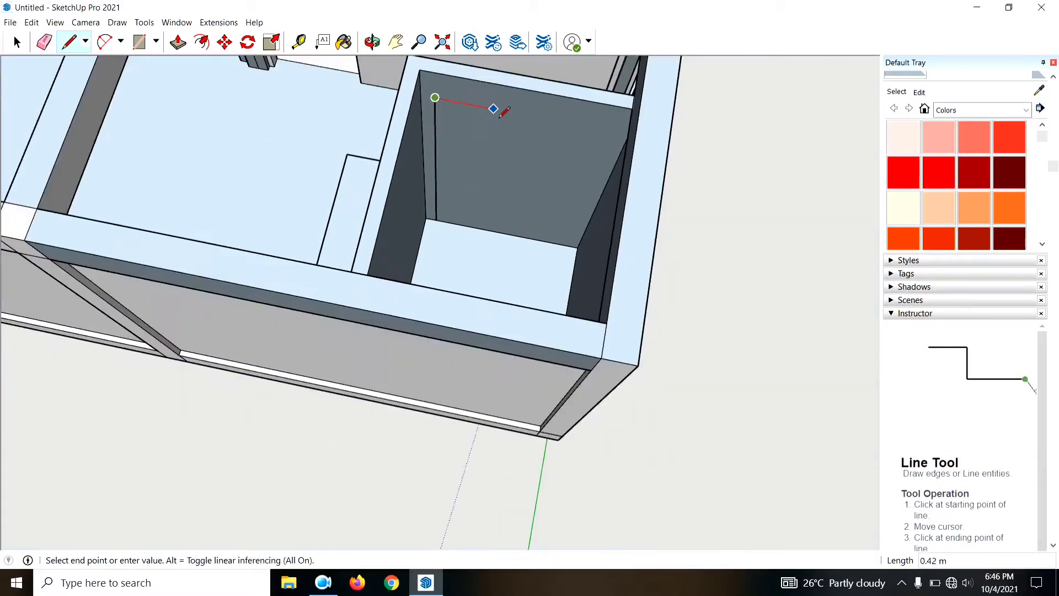
pyautogui.write('8')
pyautogui.press('Return')
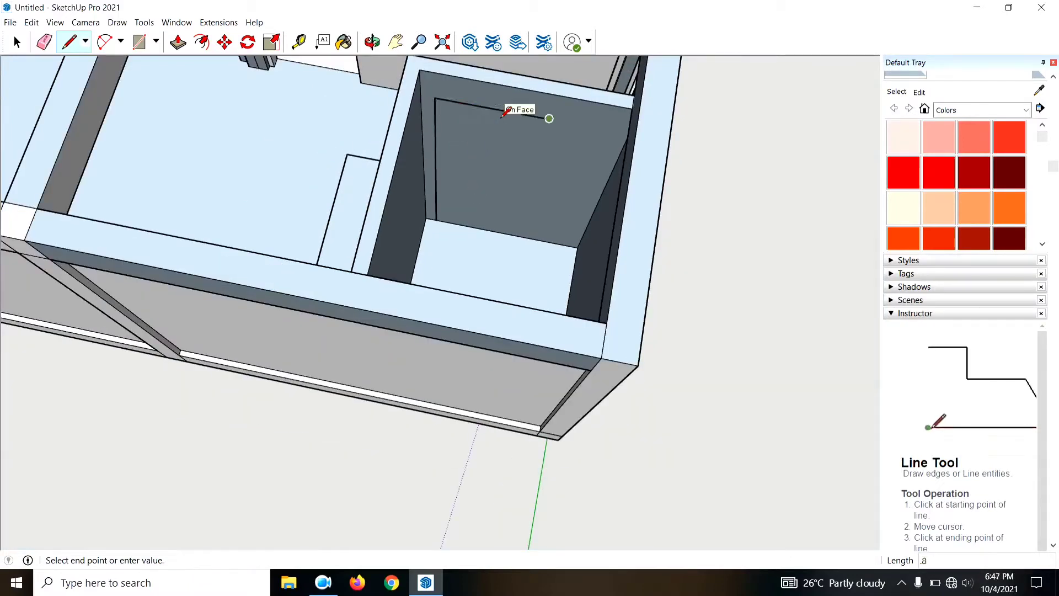
pyautogui.click(531, 250)
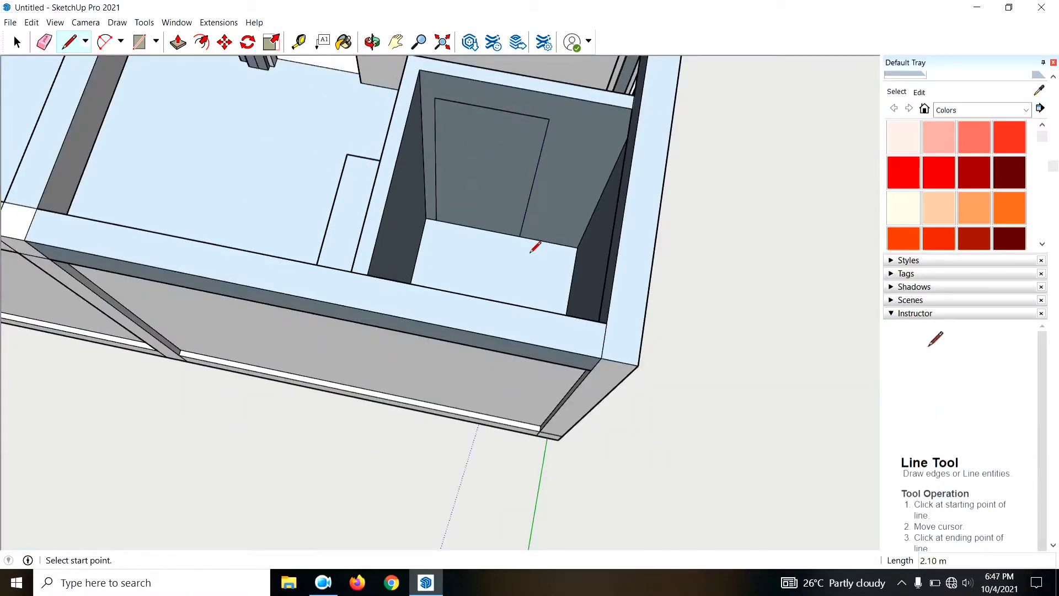
# Step: Push the door face through the back wall to open the doorway
pyautogui.moveTo(518, 236); pyautogui.dragTo(513, 243, button='middle')
pyautogui.press('p')
pyautogui.click(485, 168)
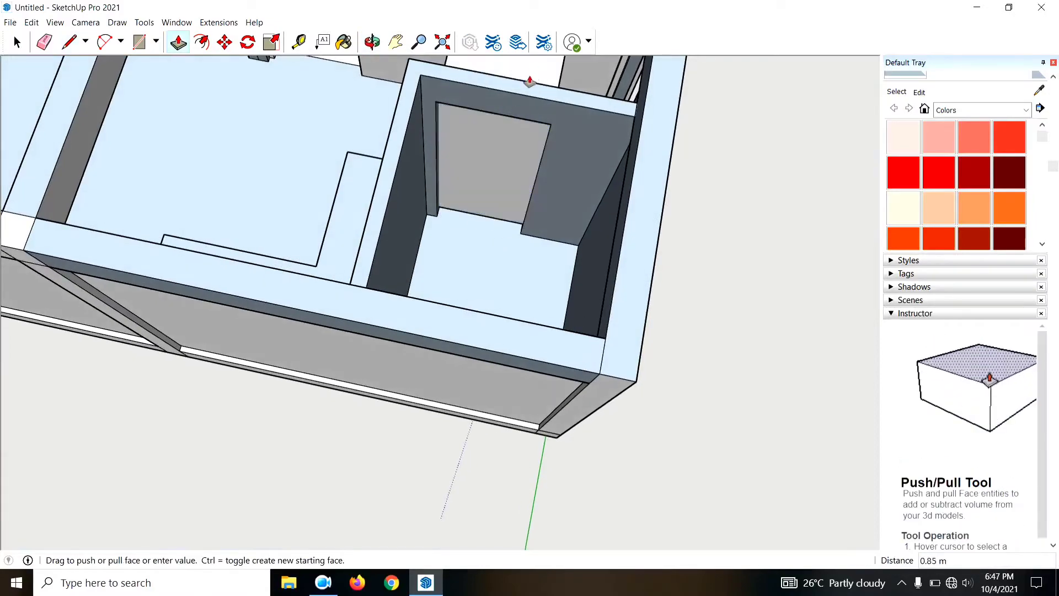
pyautogui.click(522, 84)
pyautogui.moveTo(638, 279); pyautogui.dragTo(395, 291, button='middle')
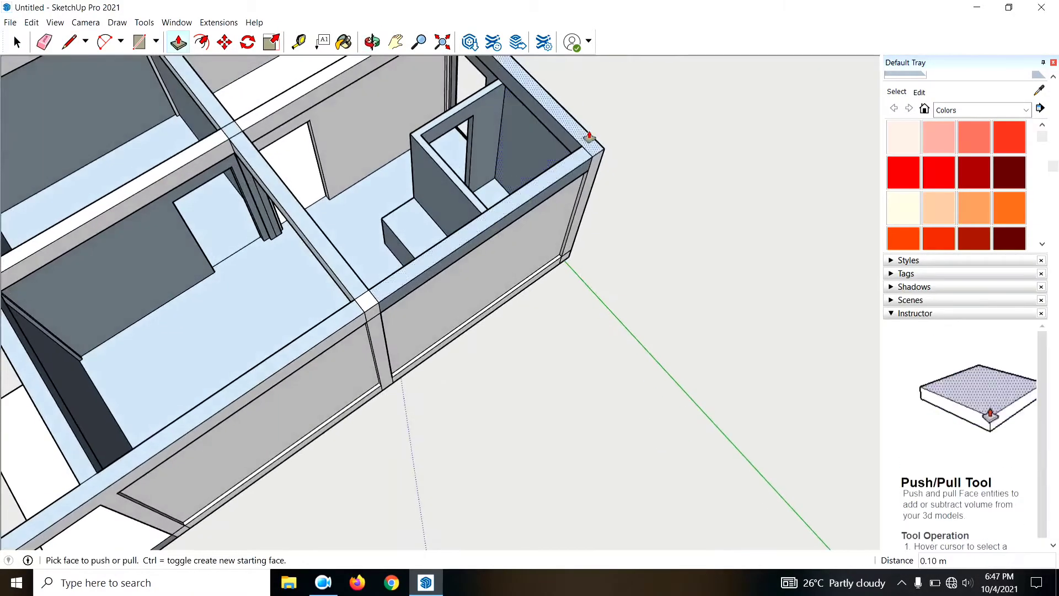
pyautogui.moveTo(586, 137)
pyautogui.mouseDown(button='middle')
pyautogui.moveTo(305, 329)
pyautogui.moveTo(510, 220)
pyautogui.moveTo(416, 308)
pyautogui.mouseUp(button='middle')
pyautogui.scroll(3, 511, 220)
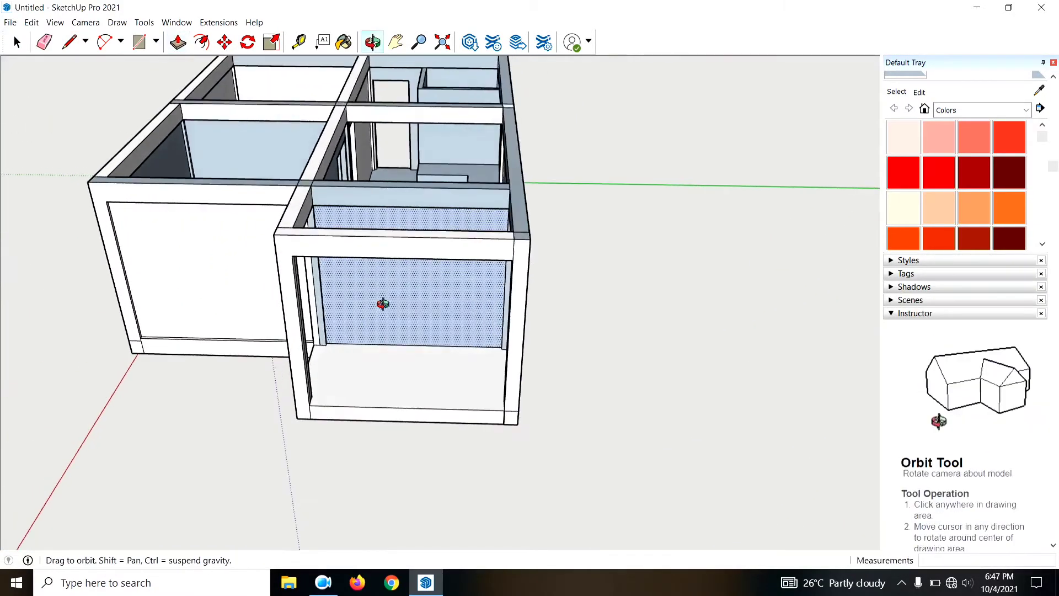
# Step: Start the door's left side on the light blue front panel, slightly off the wall-floor corner
pyautogui.scroll(5, 345, 358)
pyautogui.scroll(3, 346, 357)
pyautogui.moveTo(400, 348); pyautogui.dragTo(329, 355, button='middle')
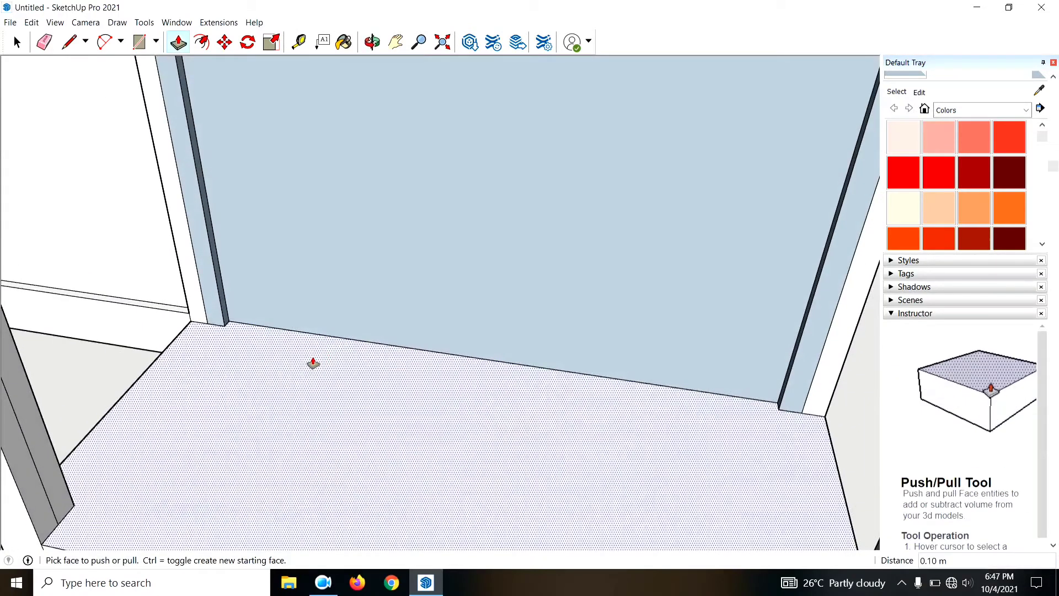
pyautogui.press('l')
pyautogui.moveTo(252, 340); pyautogui.dragTo(199, 312, button='middle')
pyautogui.click(192, 303)
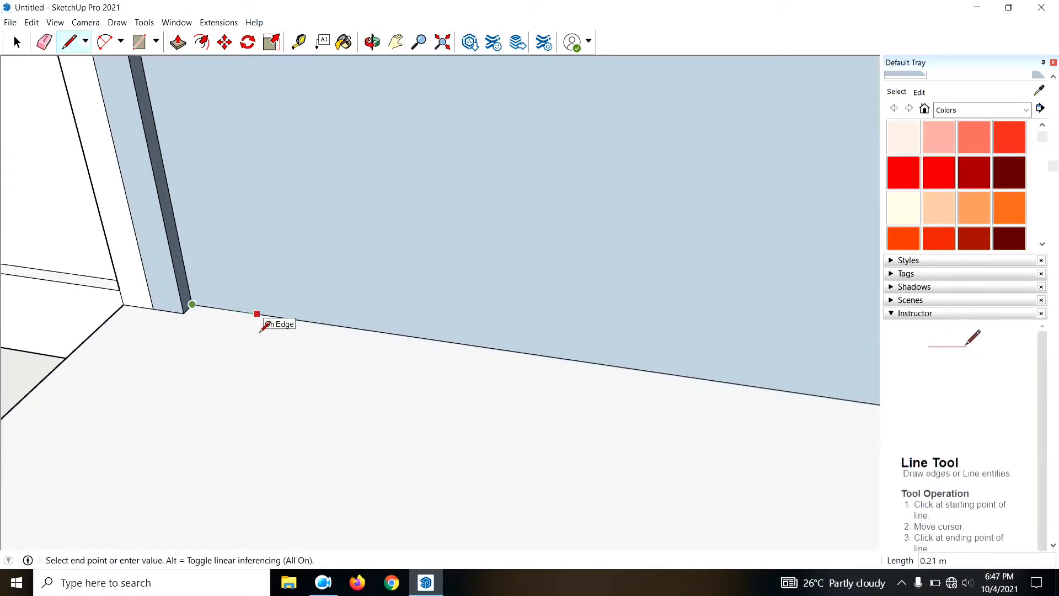
pyautogui.write('.15')
pyautogui.click(260, 331)
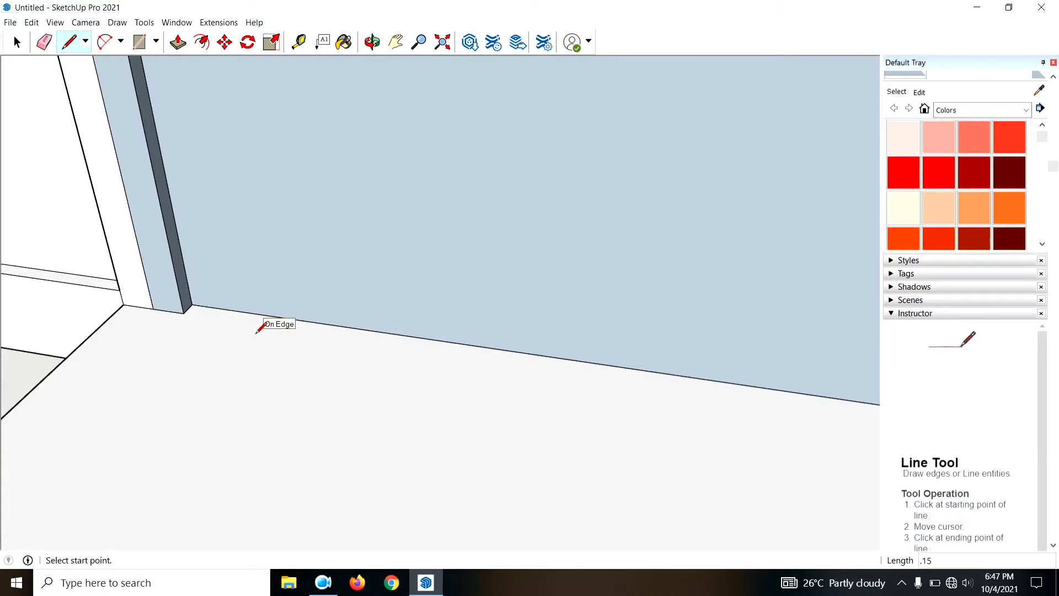
pyautogui.click(238, 310)
# Step: Draw the door's 2.10 m vertical left side and its top edge
pyautogui.moveTo(261, 329); pyautogui.dragTo(450, 414, button='middle')
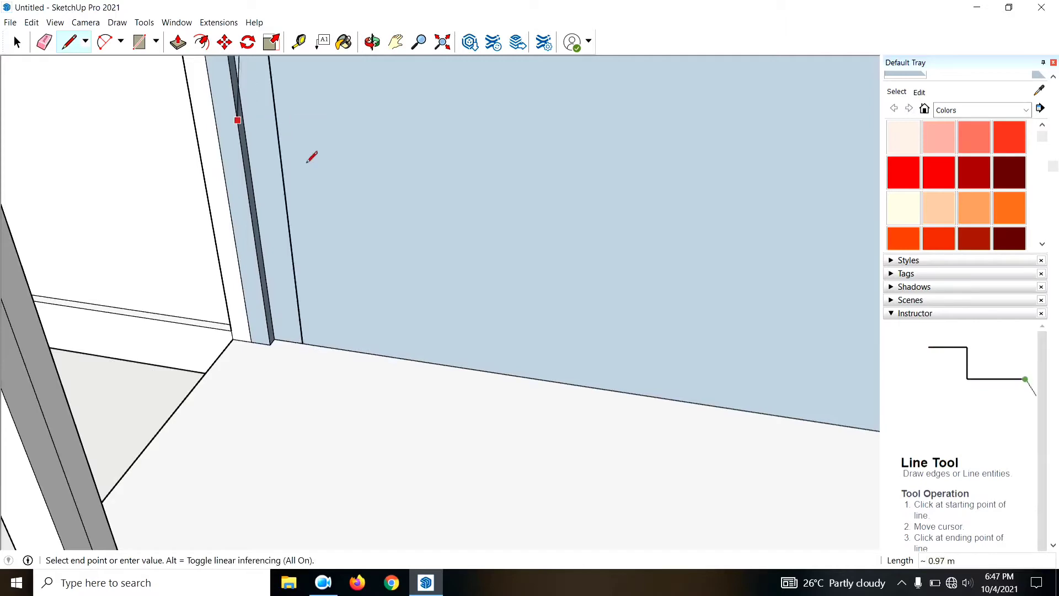
pyautogui.scroll(-5, 312, 156)
pyautogui.scroll(-5, 522, 329)
pyautogui.scroll(5, 485, 256)
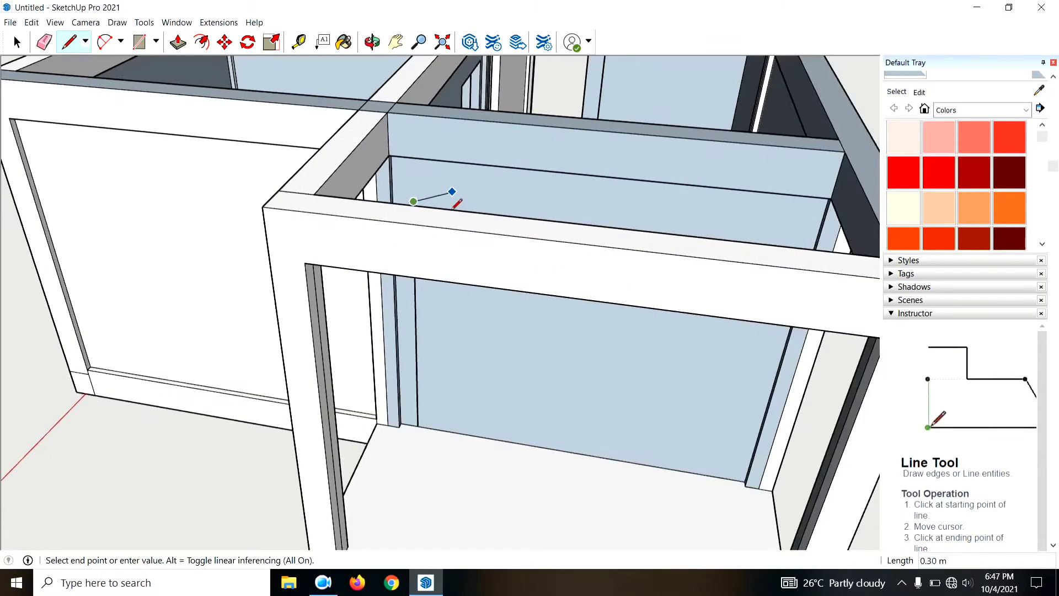
pyautogui.click(454, 196)
pyautogui.moveTo(489, 244); pyautogui.dragTo(538, 257, button='middle')
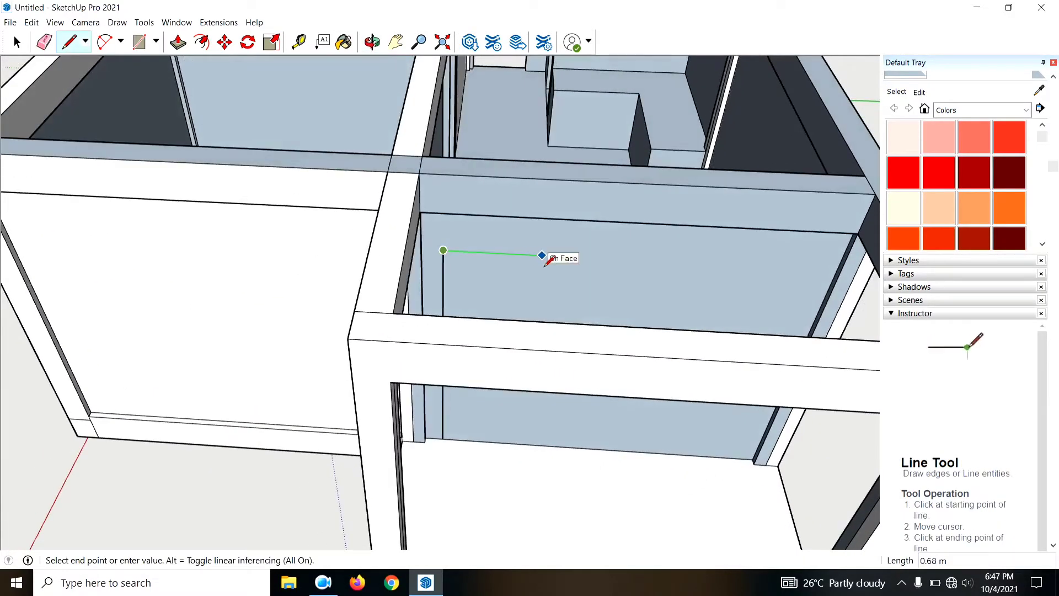
pyautogui.click(543, 256)
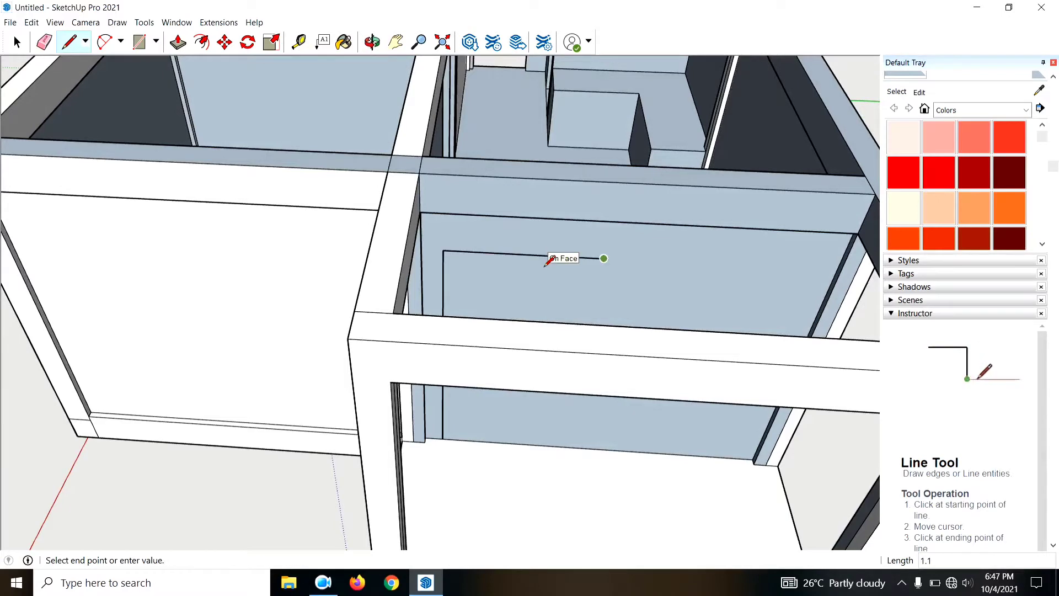
pyautogui.moveTo(567, 295); pyautogui.dragTo(567, 279, button='middle')
# Step: Drop the door's right side down to the floor to complete its outline
pyautogui.click(574, 305)
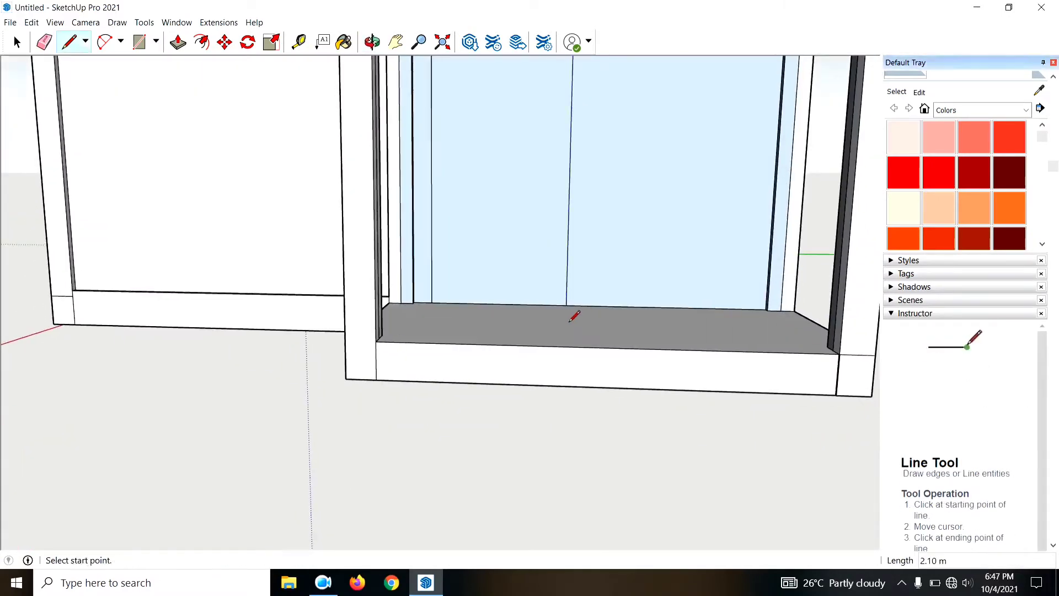
pyautogui.scroll(-5, 573, 314)
pyautogui.press('space')
pyautogui.scroll(3, 538, 287)
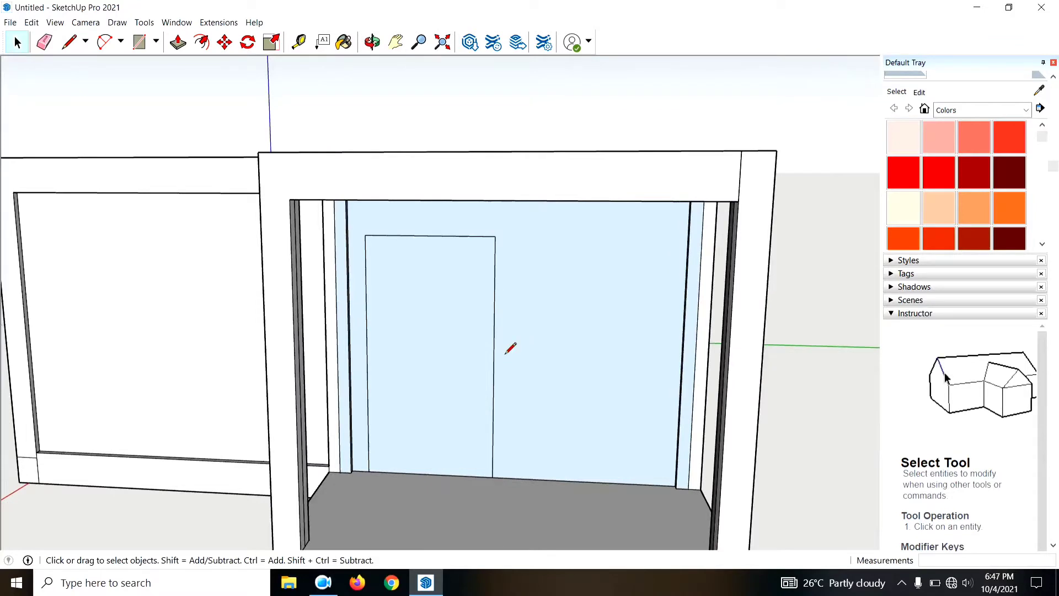
# Step: Draw a door-height line from the door's top corner across to the panel edge
pyautogui.press('l')
pyautogui.scroll(2, 510, 287)
pyautogui.click(495, 238)
pyautogui.scroll(1, 746, 246)
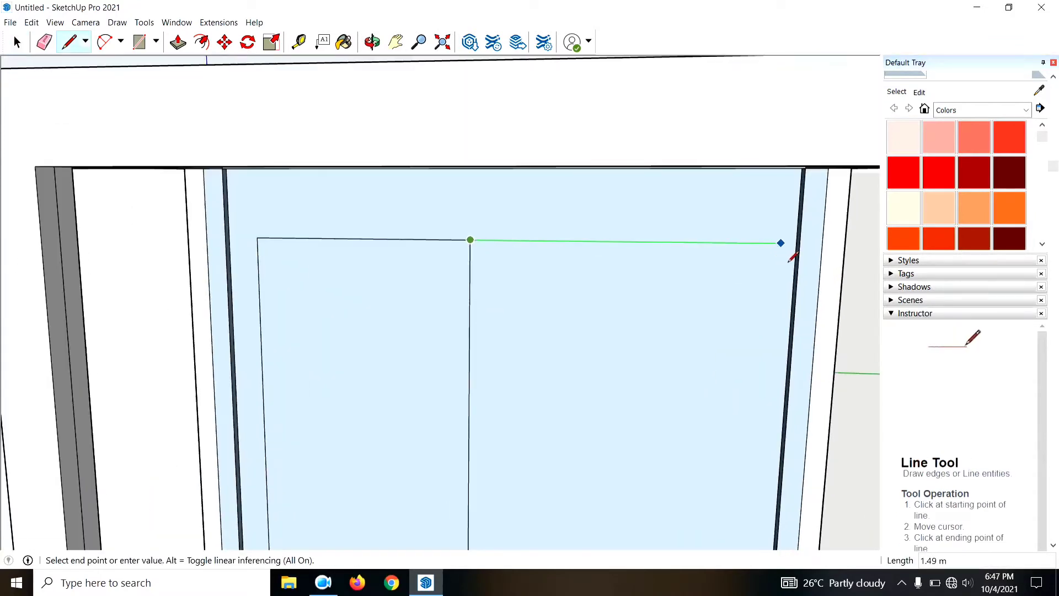
pyautogui.scroll(2, 794, 251)
pyautogui.scroll(2, 797, 247)
pyautogui.moveTo(800, 244); pyautogui.dragTo(814, 247, button='middle')
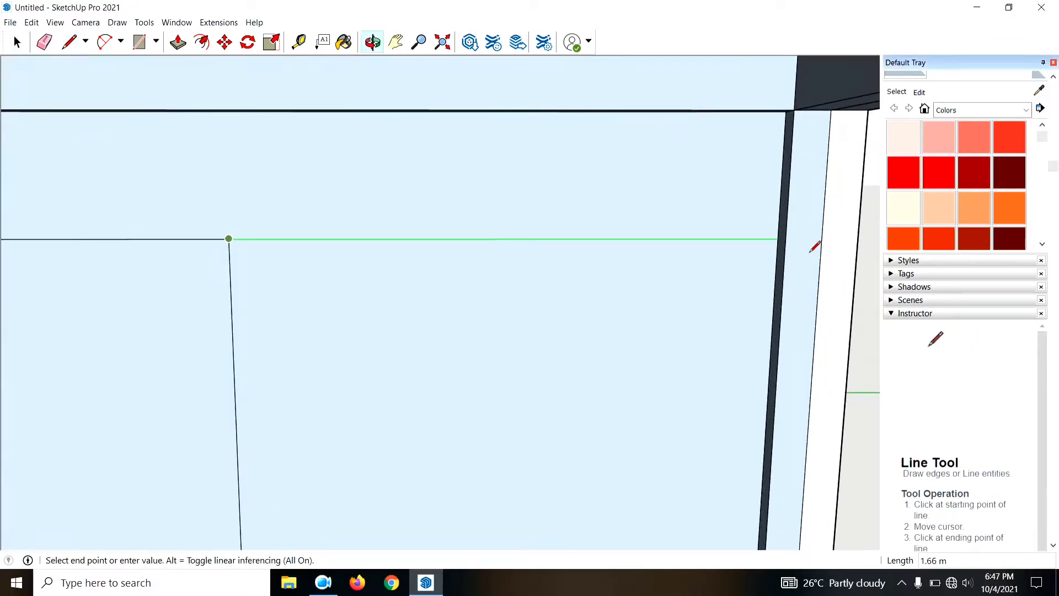
pyautogui.click(783, 249)
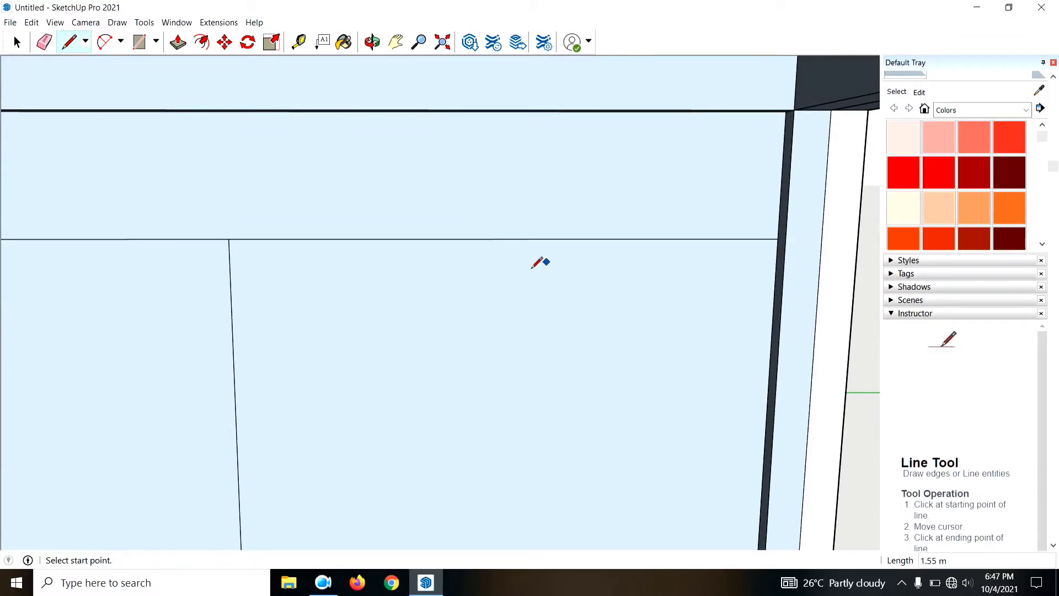
# Step: Draw the window rectangle below that line, plus an extra vertical edge to its left
pyautogui.click(508, 253)
pyautogui.write('1.2')
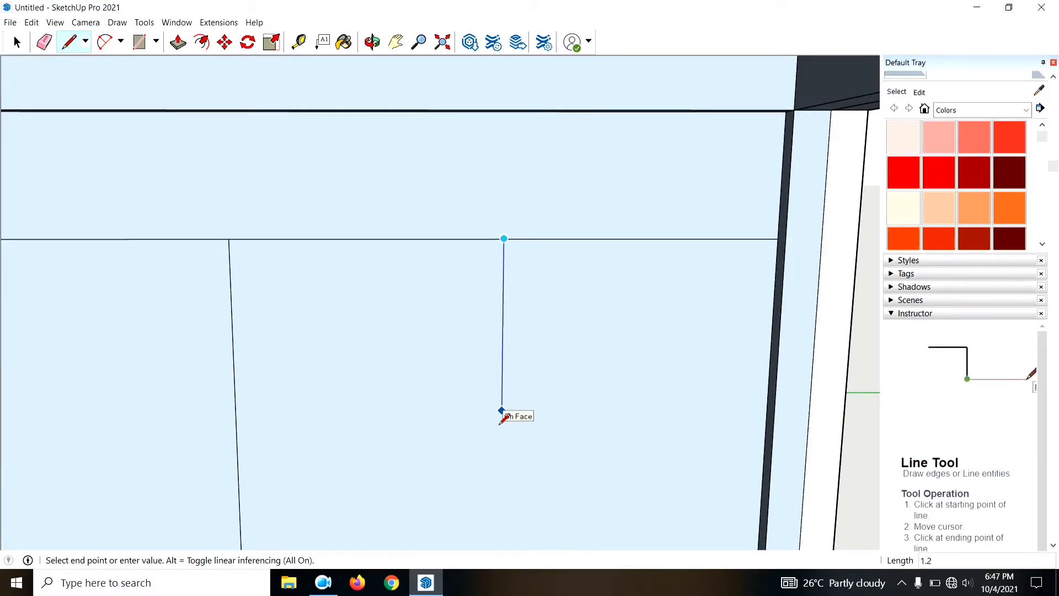
pyautogui.click(501, 411)
pyautogui.scroll(-3, 496, 386)
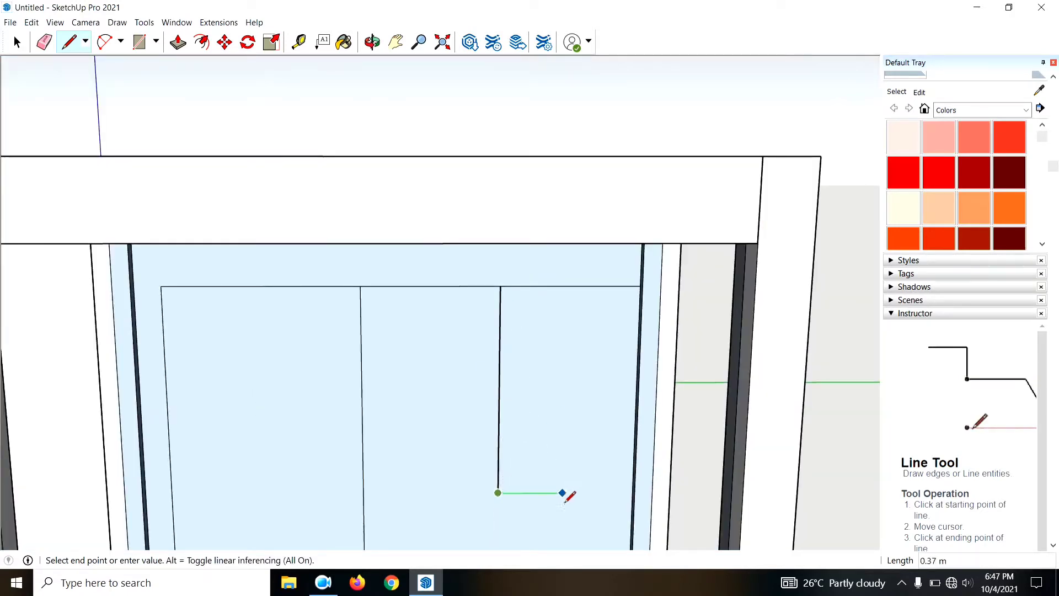
pyautogui.click(603, 493)
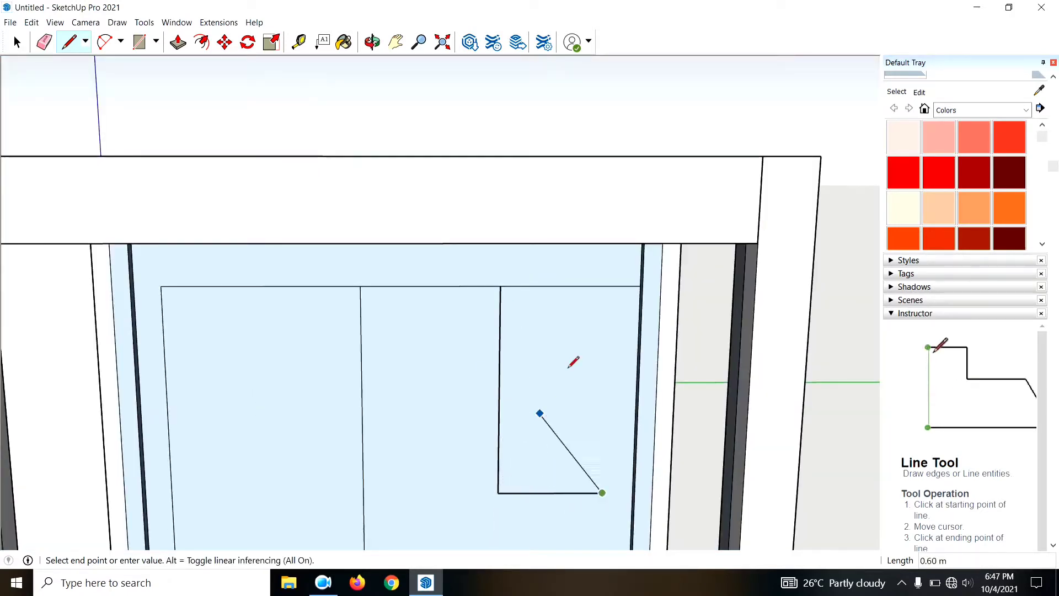
pyautogui.click(608, 286)
pyautogui.write('.')
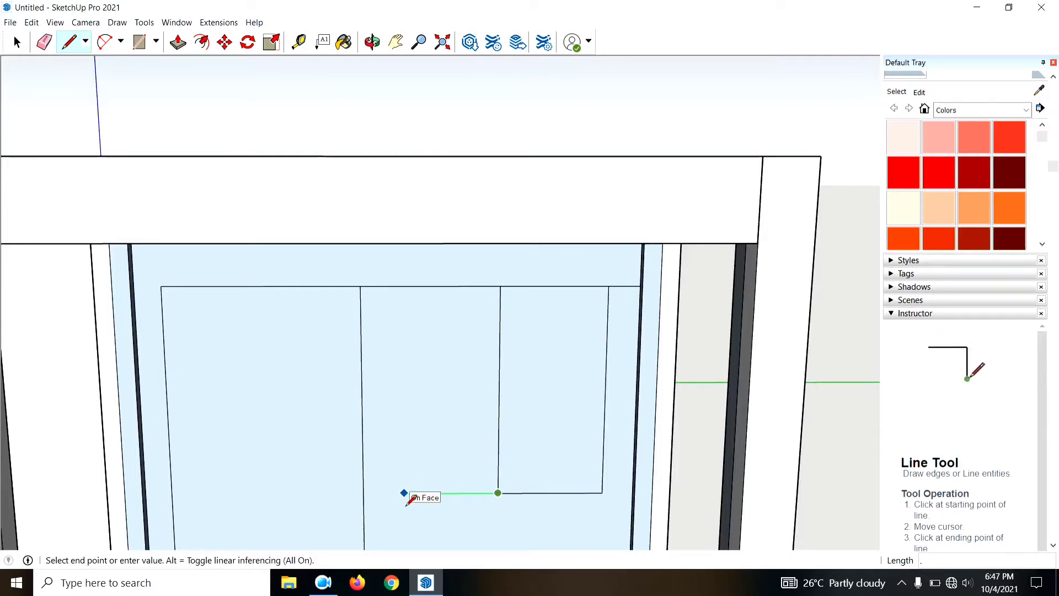
pyautogui.click(394, 493)
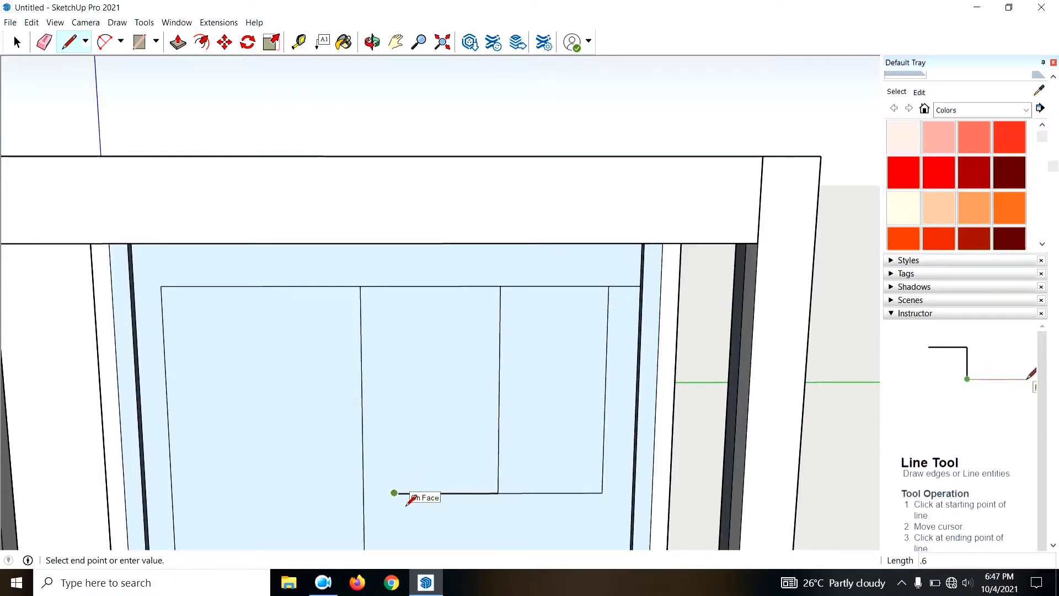
pyautogui.click(393, 300)
pyautogui.press('e')
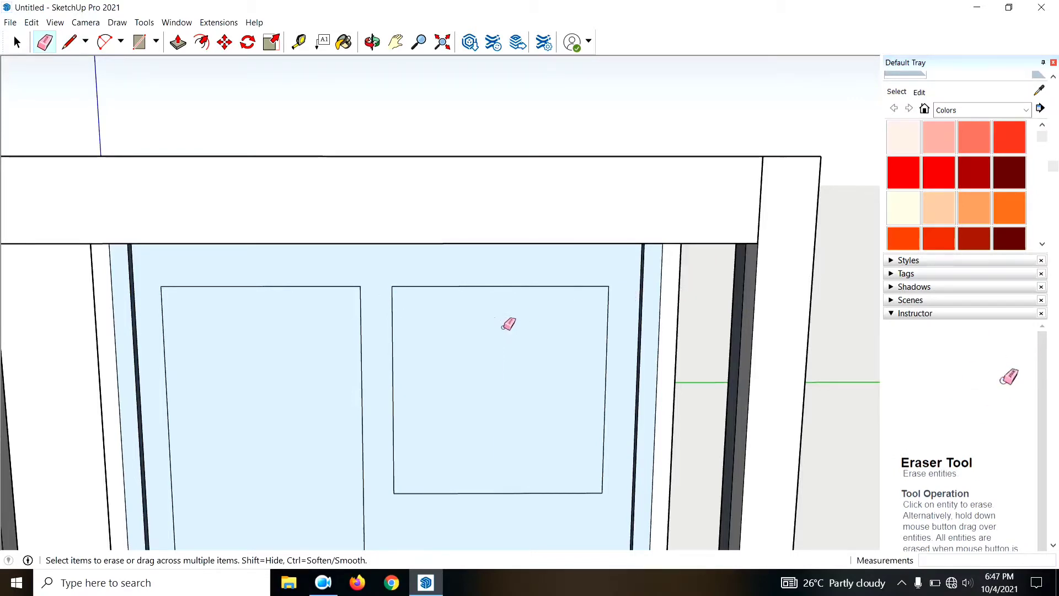
# Step: Push the wall panel beside the door in by 0.1 m
pyautogui.moveTo(508, 324)
pyautogui.mouseDown(button='middle')
pyautogui.moveTo(492, 348)
pyautogui.moveTo(485, 293)
pyautogui.mouseUp(button='middle')
pyautogui.press('p')
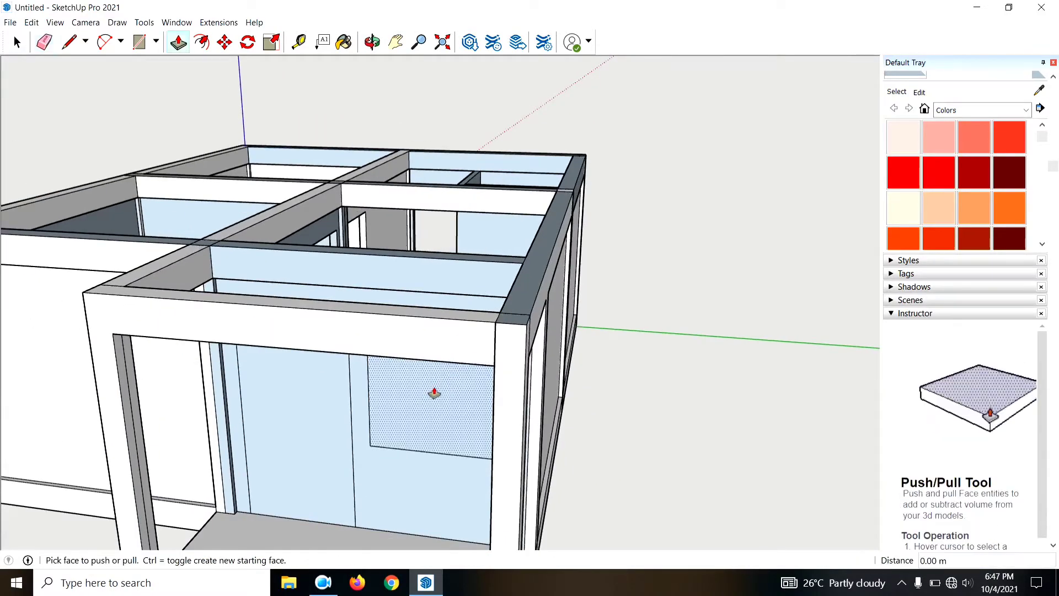
pyautogui.moveTo(434, 393)
pyautogui.mouseDown(button='middle')
pyautogui.moveTo(189, 461)
pyautogui.moveTo(248, 248)
pyautogui.moveTo(366, 260)
pyautogui.moveTo(604, 255)
pyautogui.mouseUp(button='middle')
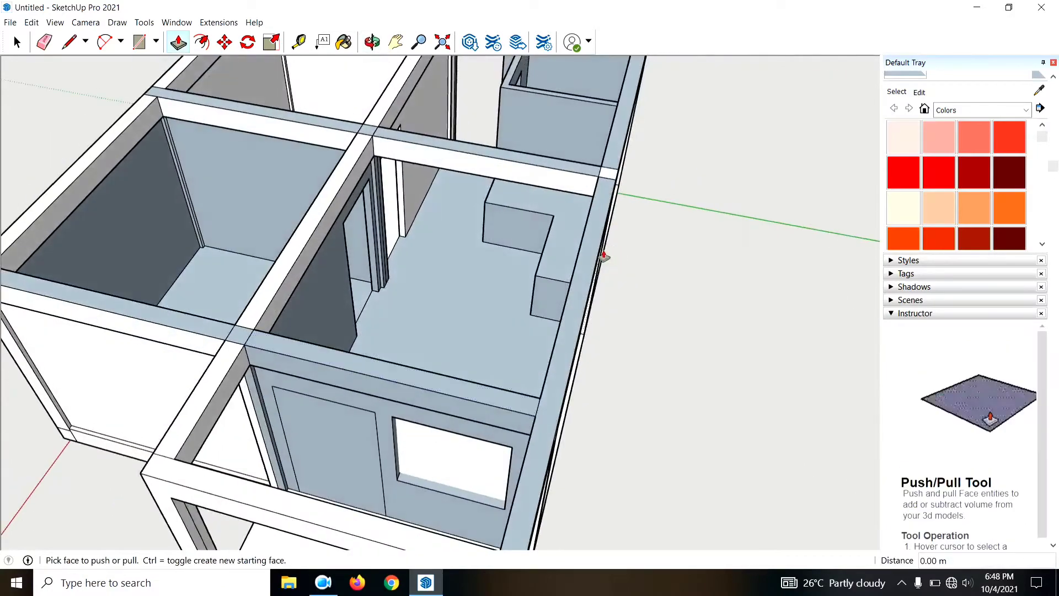
pyautogui.click(442, 451)
pyautogui.moveTo(475, 371)
pyautogui.mouseDown(button='middle')
pyautogui.moveTo(258, 465)
pyautogui.moveTo(243, 364)
pyautogui.moveTo(348, 327)
pyautogui.moveTo(253, 427)
pyautogui.mouseUp(button='middle')
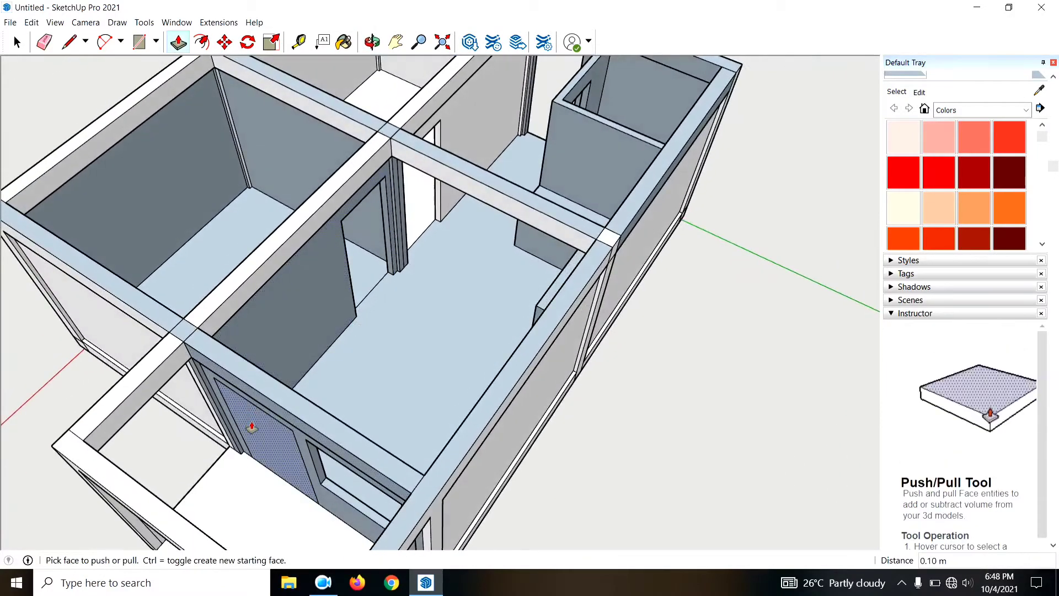
pyautogui.click(279, 449)
pyautogui.moveTo(402, 378)
pyautogui.mouseDown(button='middle')
pyautogui.moveTo(154, 465)
pyautogui.moveTo(227, 367)
pyautogui.moveTo(428, 266)
pyautogui.moveTo(504, 190)
pyautogui.mouseUp(button='middle')
pyautogui.click(227, 327)
pyautogui.moveTo(497, 255)
pyautogui.mouseDown(button='middle')
pyautogui.moveTo(376, 359)
pyautogui.moveTo(247, 430)
pyautogui.moveTo(379, 346)
pyautogui.moveTo(438, 395)
pyautogui.moveTo(433, 461)
pyautogui.moveTo(397, 523)
pyautogui.mouseUp(button='middle')
pyautogui.click(247, 430)
pyautogui.write('0.1')
pyautogui.press('Return')
# Step: Delete the face filling the doorway to open it
pyautogui.press('space')
pyautogui.click(436, 385)
pyautogui.press('Delete')
pyautogui.scroll(5, 417, 505)
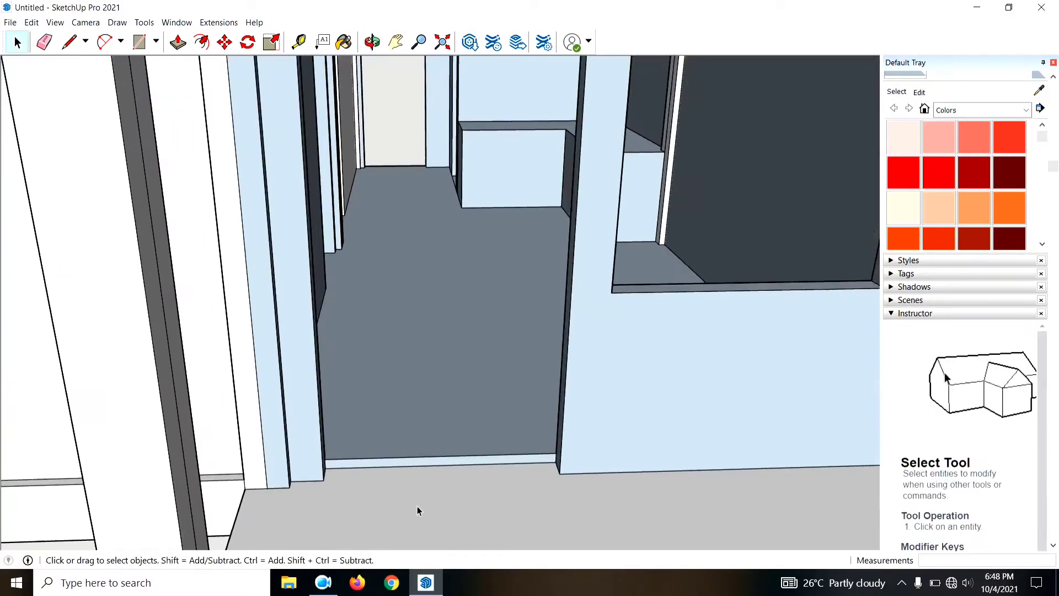
pyautogui.scroll(2, 417, 506)
# Step: Lower the door threshold face by 0.1 m
pyautogui.press('p')
pyautogui.click(554, 464)
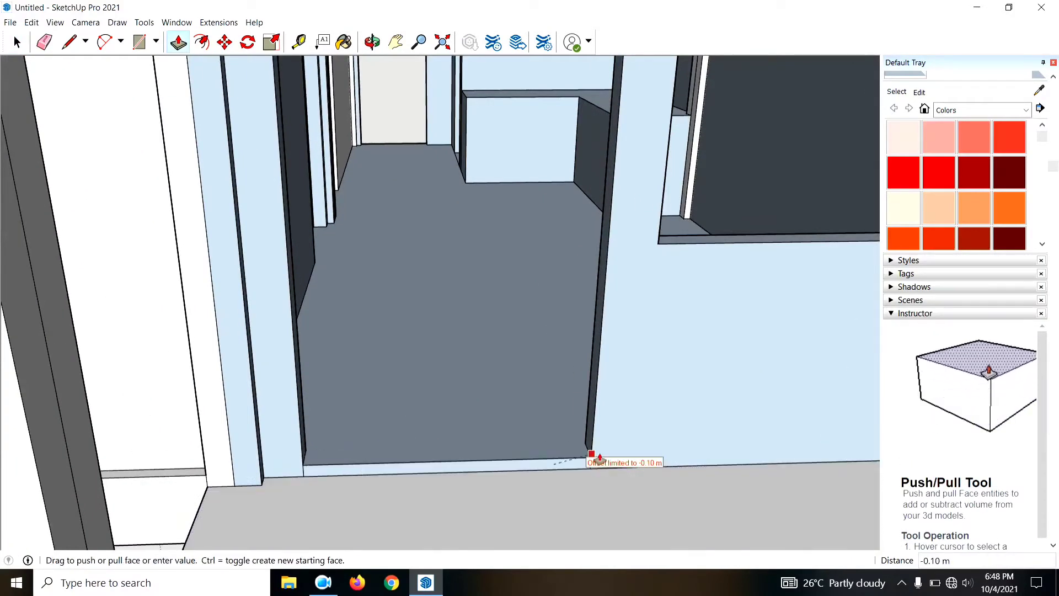
pyautogui.click(599, 459)
pyautogui.scroll(-3, 647, 366)
pyautogui.scroll(-5, 552, 408)
pyautogui.moveTo(432, 452)
pyautogui.mouseDown(button='middle')
pyautogui.moveTo(639, 298)
pyautogui.moveTo(494, 324)
pyautogui.moveTo(506, 241)
pyautogui.moveTo(514, 254)
pyautogui.mouseUp(button='middle')
# Step: Draw a horizontal guide line across the blank outer wall
pyautogui.press('l')
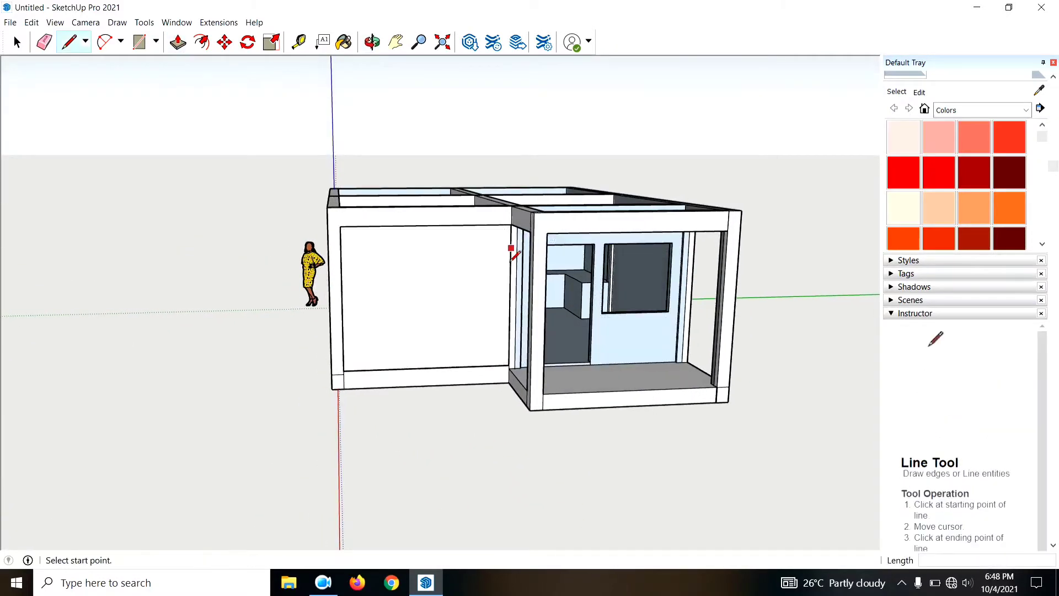
pyautogui.scroll(3, 514, 254)
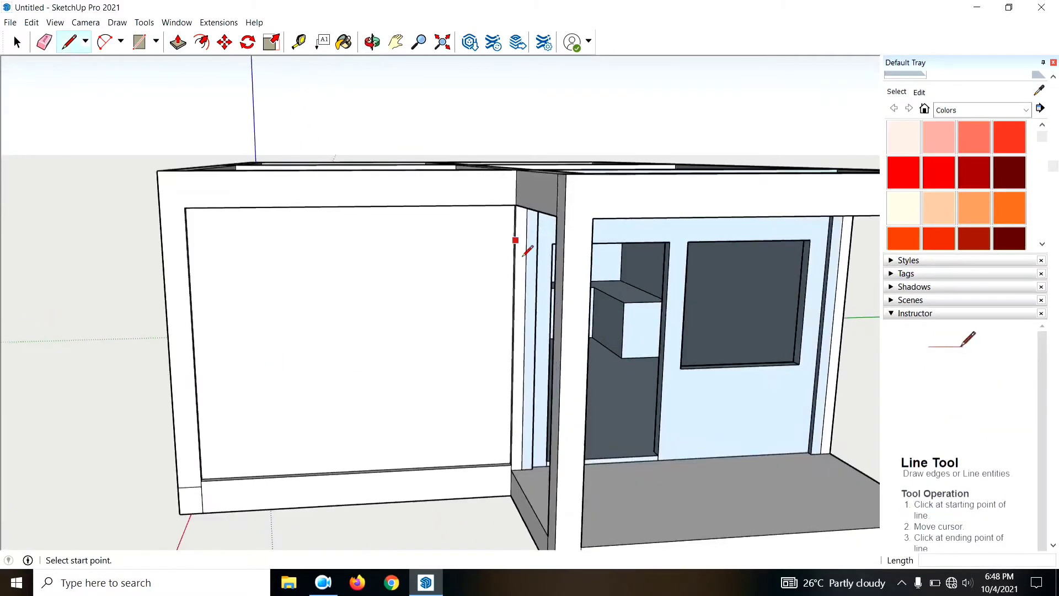
pyautogui.click(554, 257)
pyautogui.scroll(3, 190, 245)
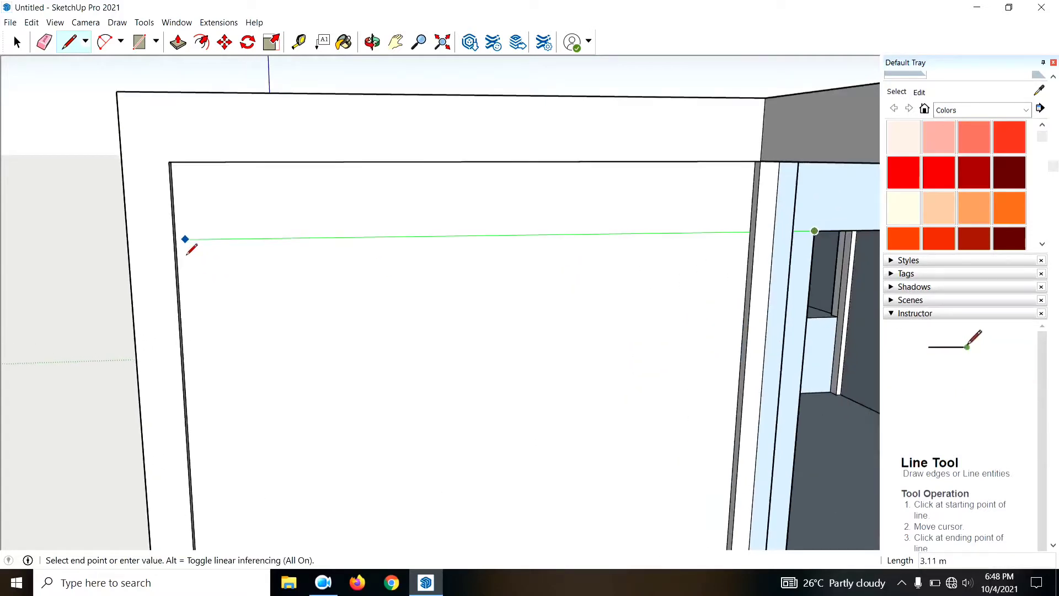
pyautogui.scroll(2, 188, 241)
pyautogui.click(169, 239)
pyautogui.scroll(-3, 168, 239)
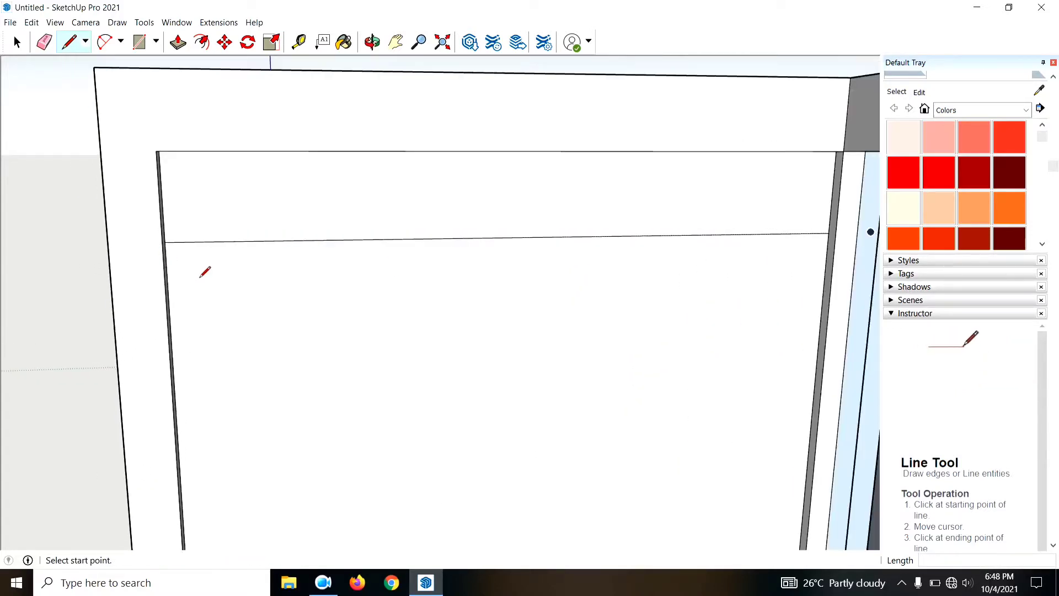
pyautogui.scroll(-3, 203, 271)
pyautogui.moveTo(374, 293); pyautogui.dragTo(594, 263, button='middle')
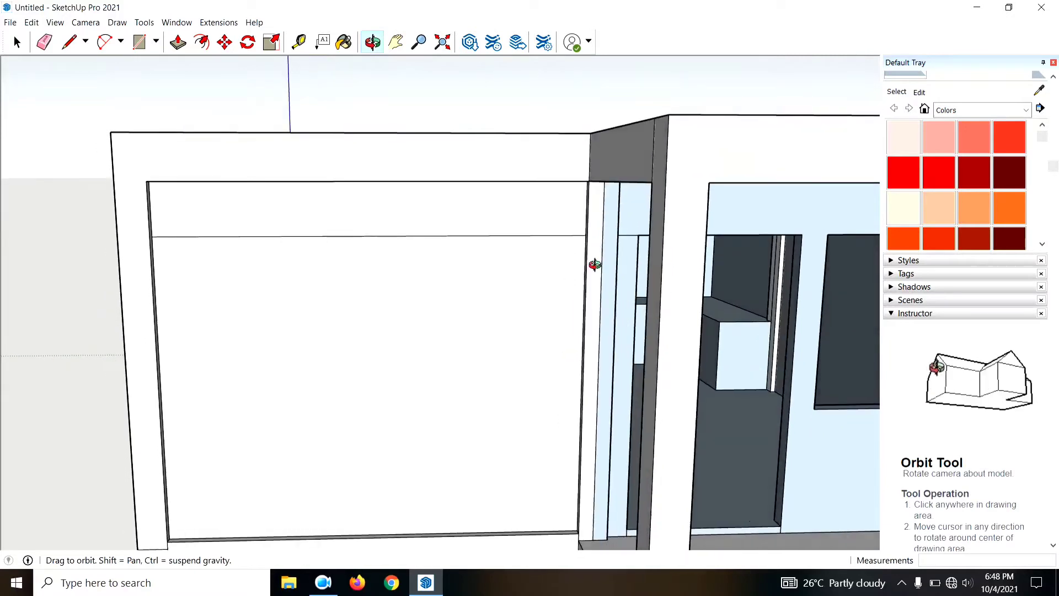
pyautogui.press('e')
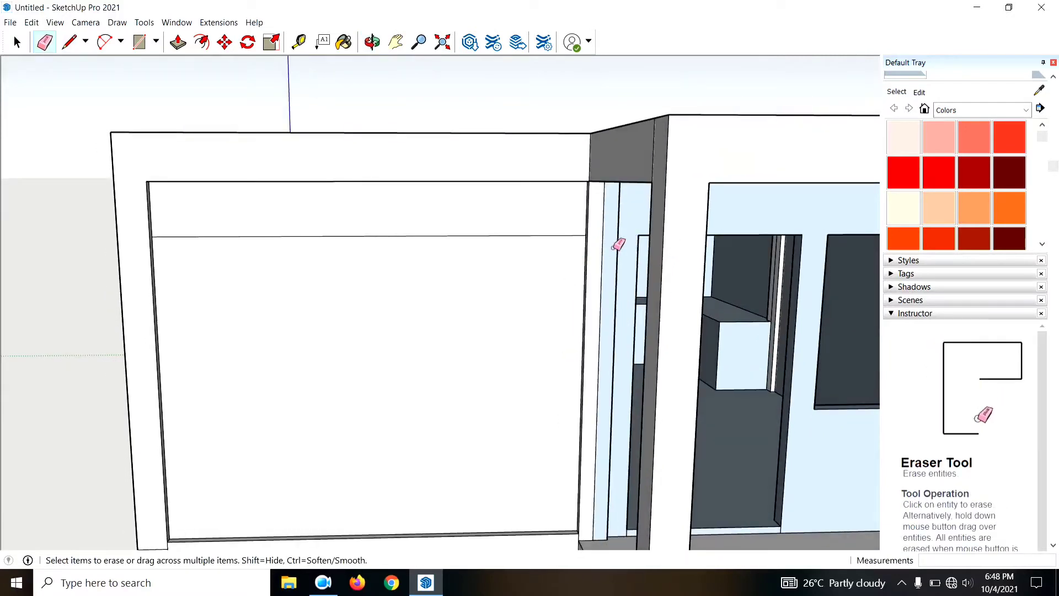
pyautogui.scroll(-2, 452, 240)
# Step: Draw a 1.2 m tall, 1.8 m wide window outline as two 0.9 m halves
pyautogui.press('l')
pyautogui.click(392, 237)
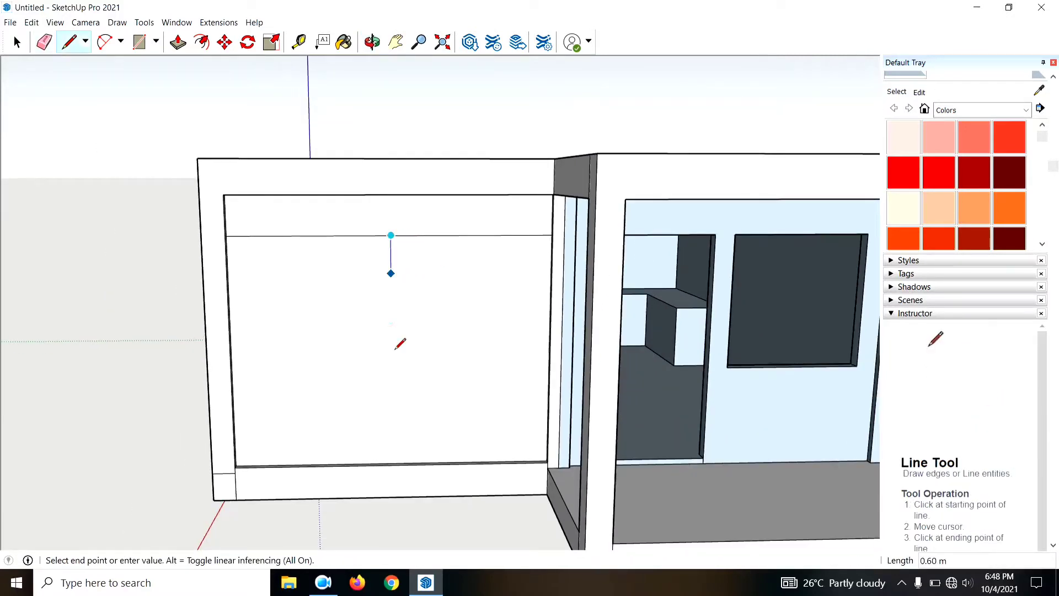
pyautogui.write('1.2')
pyautogui.press('Return')
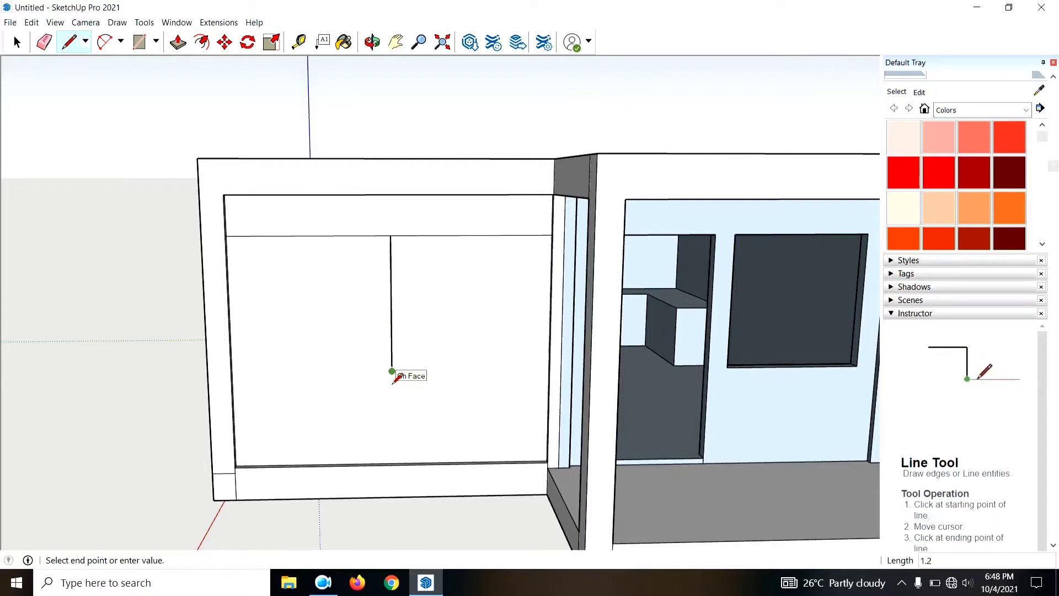
pyautogui.write('9')
pyautogui.press('Return')
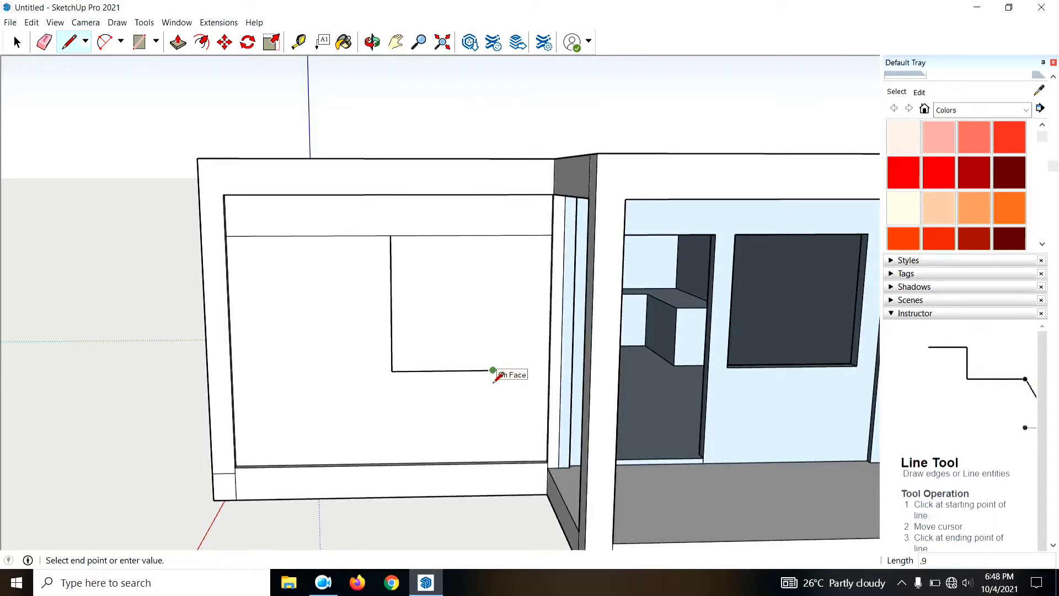
pyautogui.click(494, 236)
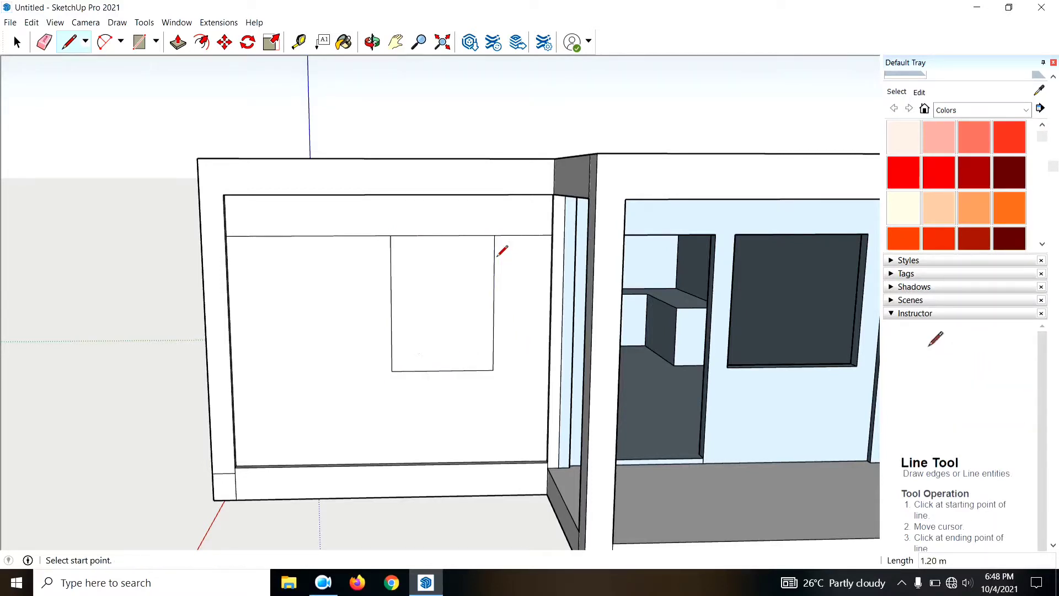
pyautogui.click(392, 371)
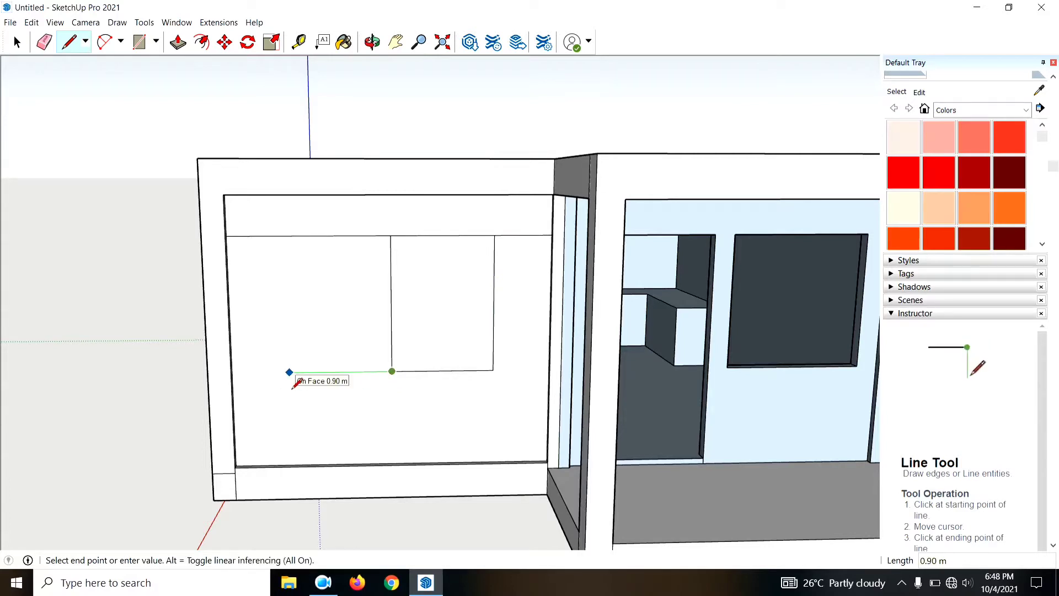
pyautogui.click(289, 373)
pyautogui.click(285, 236)
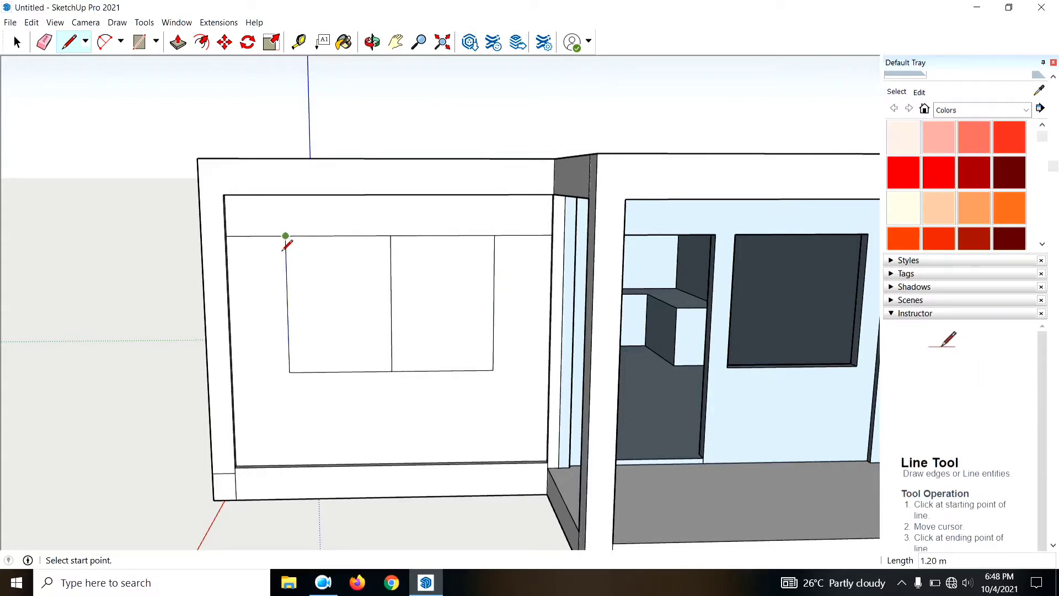
# Step: Erase the leftover guide segments and push the window opening through the wall
pyautogui.press('e')
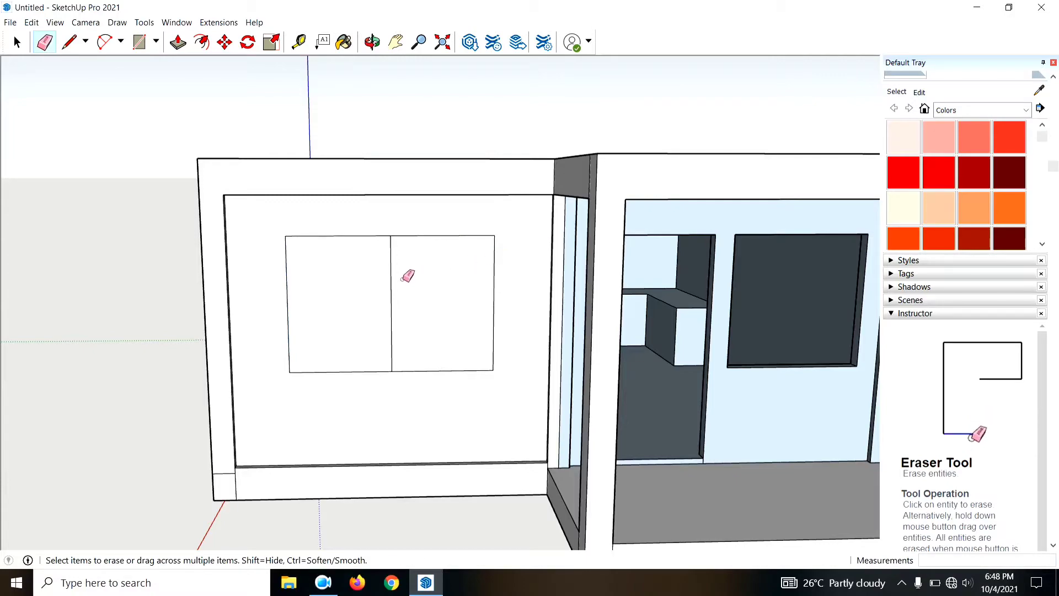
pyautogui.moveTo(395, 285)
pyautogui.mouseDown(button='middle')
pyautogui.moveTo(463, 378)
pyautogui.moveTo(542, 400)
pyautogui.moveTo(554, 428)
pyautogui.mouseUp(button='middle')
pyautogui.click(548, 392)
pyautogui.press('p')
pyautogui.moveTo(553, 428); pyautogui.dragTo(449, 267)
pyautogui.moveTo(449, 267)
pyautogui.mouseDown(button='middle')
pyautogui.moveTo(1001, 505)
pyautogui.moveTo(747, 193)
pyautogui.moveTo(665, 265)
pyautogui.moveTo(669, 407)
pyautogui.mouseUp(button='middle')
pyautogui.doubleClick(747, 192)
# Step: Draw a 2.1 m vertical guide line up from the side wall's base
pyautogui.scroll(3, 669, 407)
pyautogui.scroll(3, 638, 400)
pyautogui.press('l')
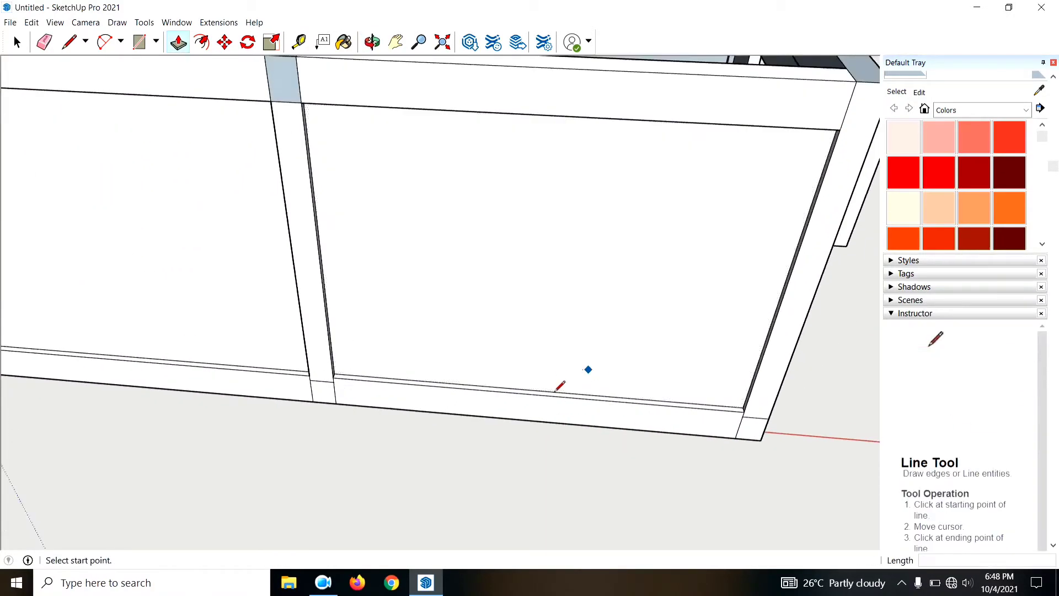
pyautogui.click(533, 390)
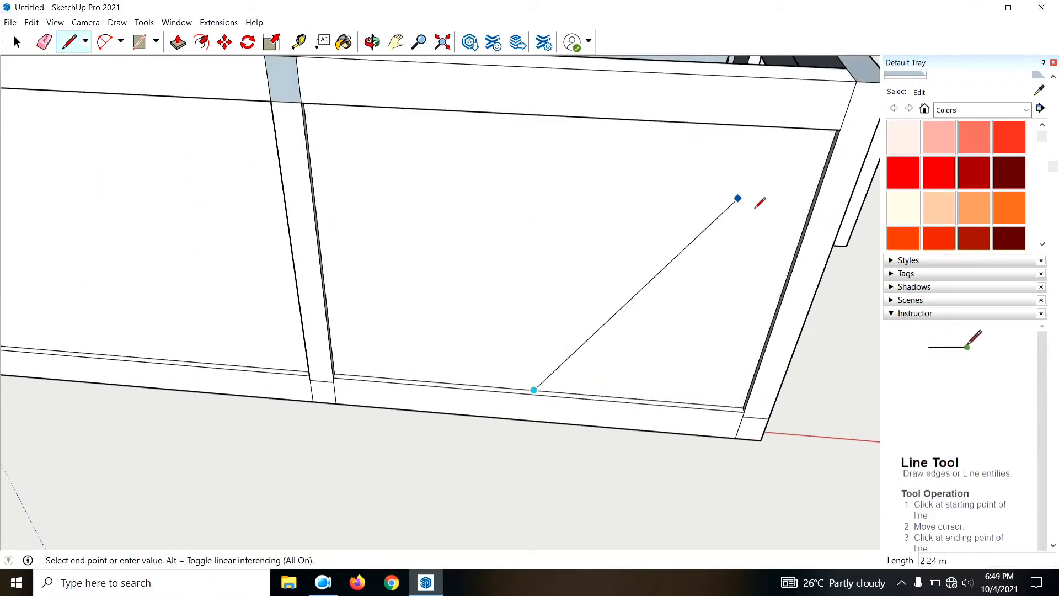
pyautogui.press('Escape')
pyautogui.moveTo(782, 208)
pyautogui.mouseDown(button='middle')
pyautogui.moveTo(428, 182)
pyautogui.moveTo(435, 200)
pyautogui.moveTo(802, 251)
pyautogui.moveTo(705, 229)
pyautogui.moveTo(531, 395)
pyautogui.mouseUp(button='middle')
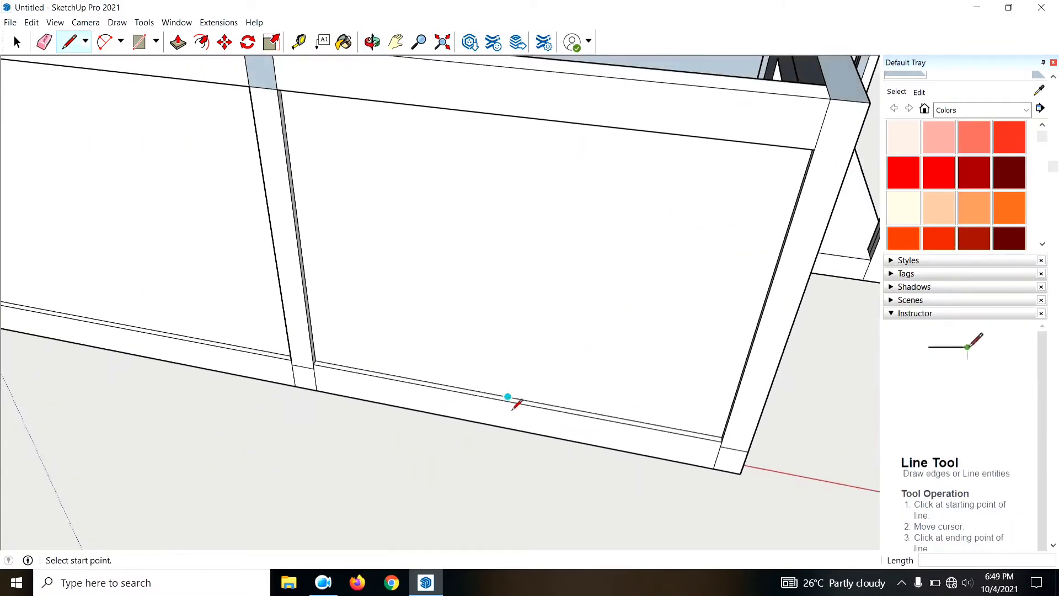
pyautogui.click(508, 397)
pyautogui.write('2')
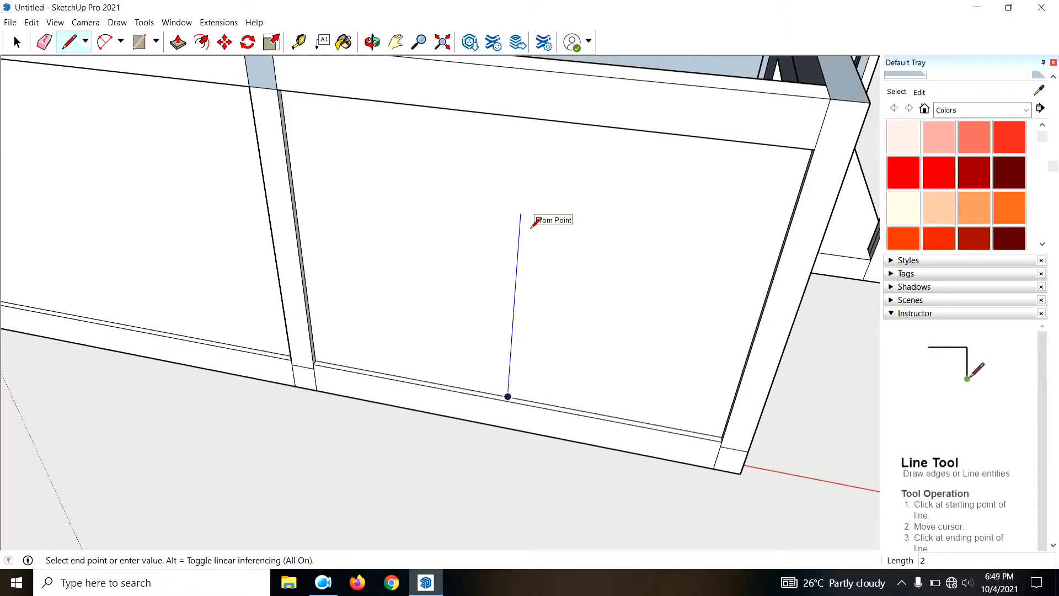
pyautogui.write('.1')
pyautogui.press('Return')
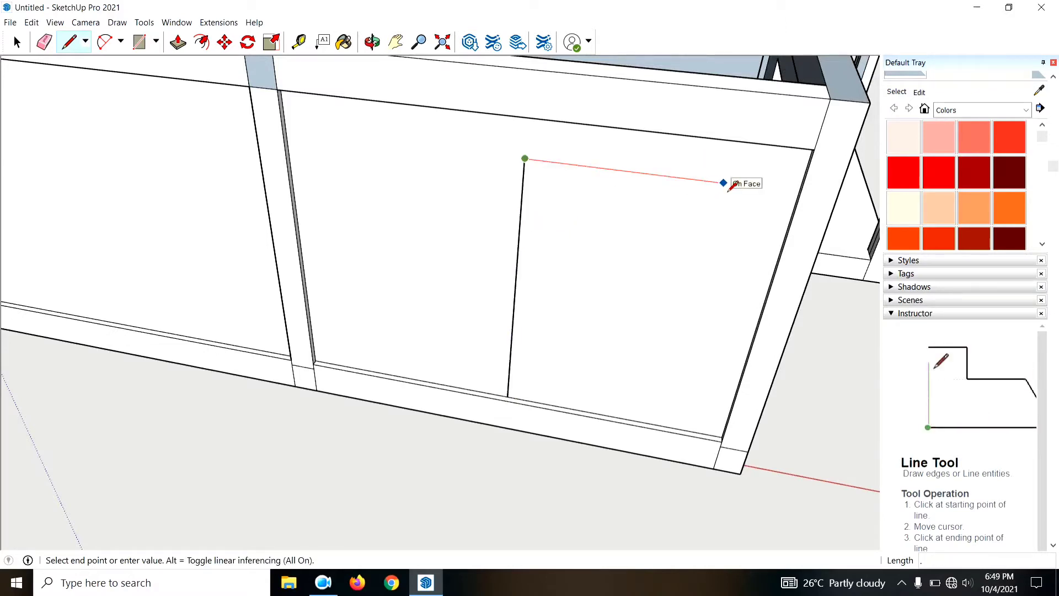
# Step: Draw a 1.2 m tall window rectangle with a 0.6 m top edge at the guide
pyautogui.press('Return')
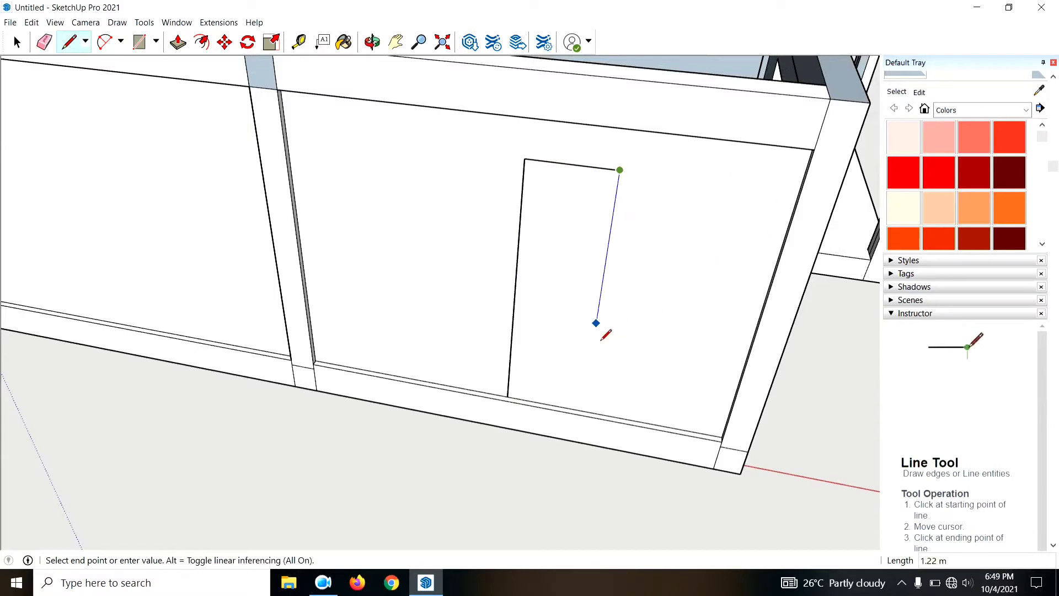
pyautogui.write('.2')
pyautogui.press('Return')
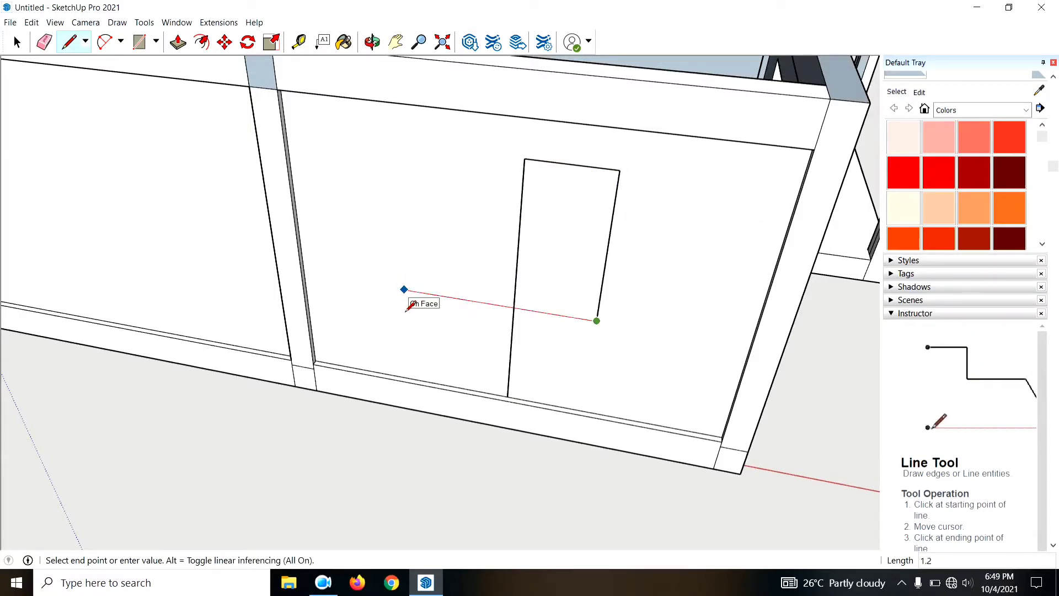
pyautogui.click(435, 294)
pyautogui.click(434, 148)
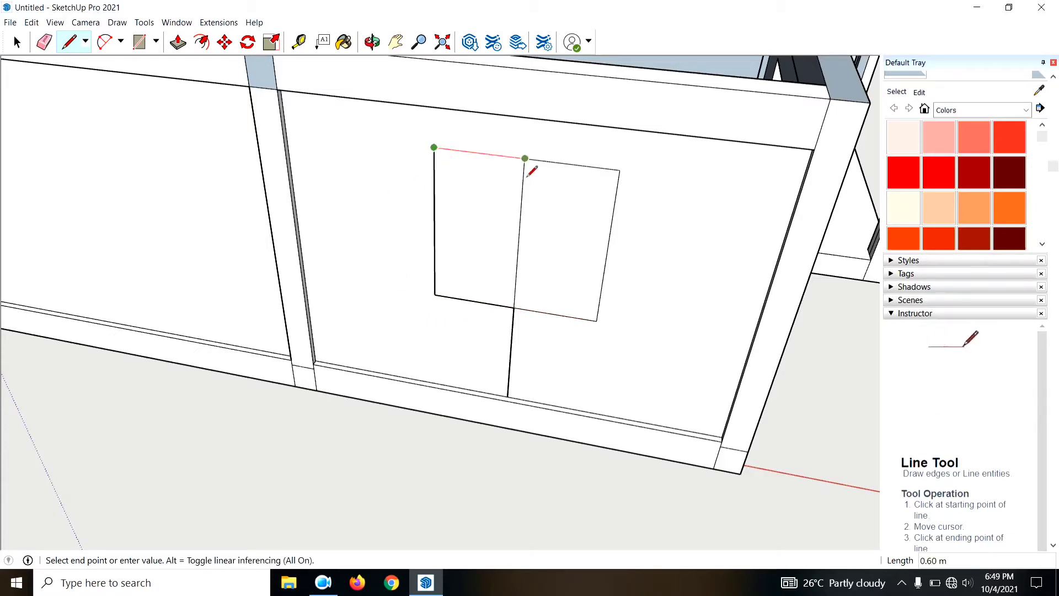
pyautogui.click(527, 176)
# Step: Erase the leftover vertical guide line below that window
pyautogui.press('e')
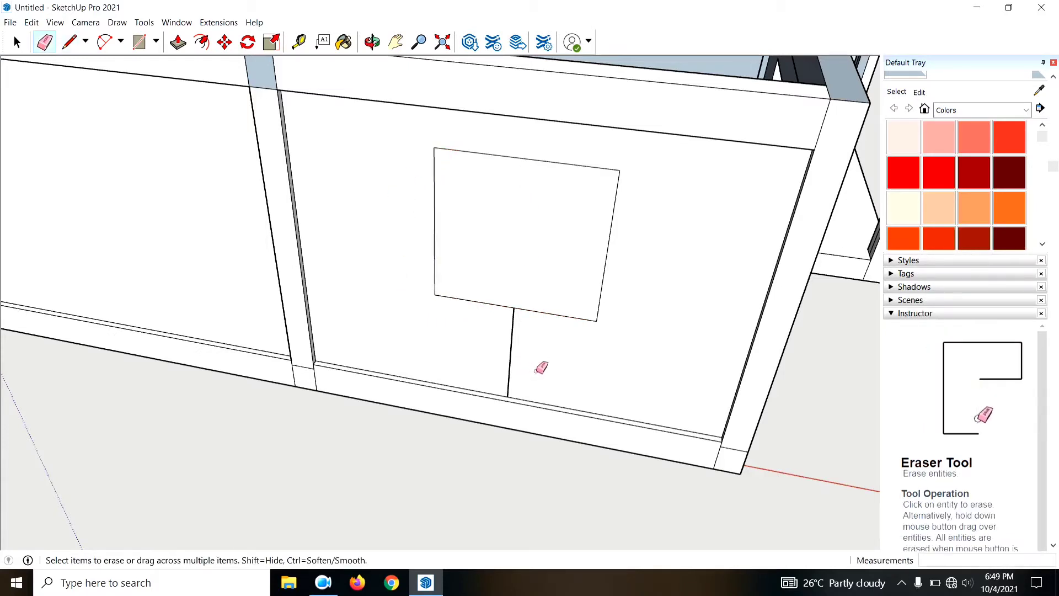
pyautogui.click(515, 370)
pyautogui.scroll(-5, 516, 371)
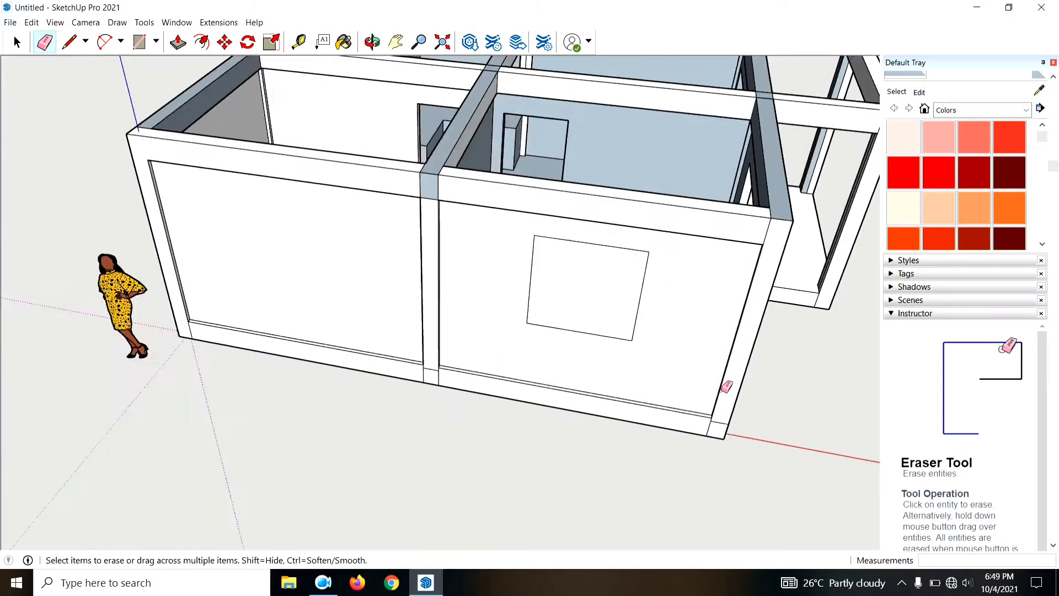
pyautogui.scroll(2, 339, 350)
pyautogui.scroll(3, 338, 349)
# Step: Draw a 2 m guide from the left panel's bottom midpoint and a 1.2 m square window at its top
pyautogui.press('l')
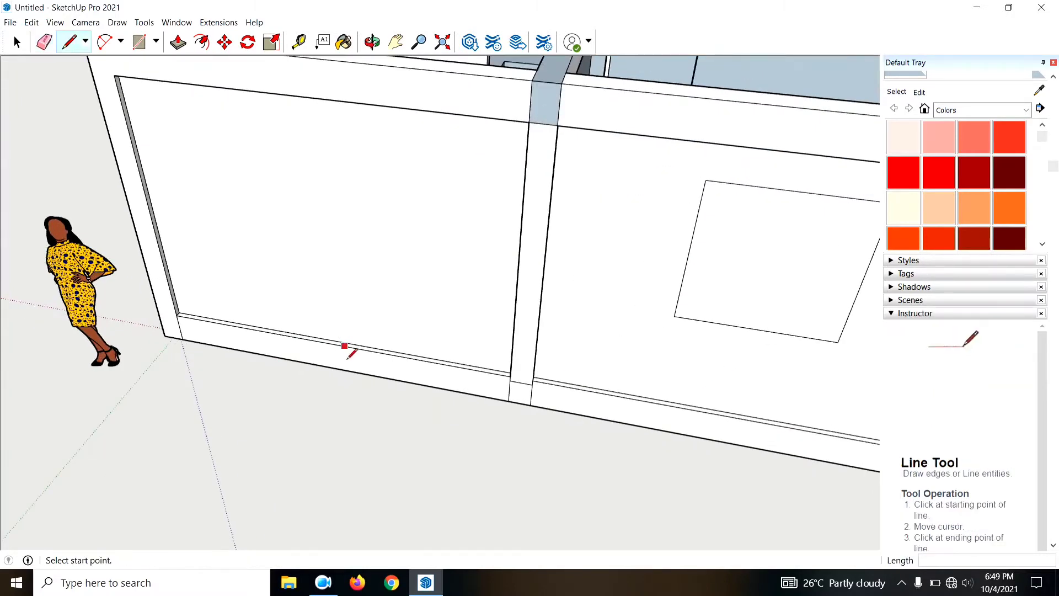
pyautogui.click(336, 342)
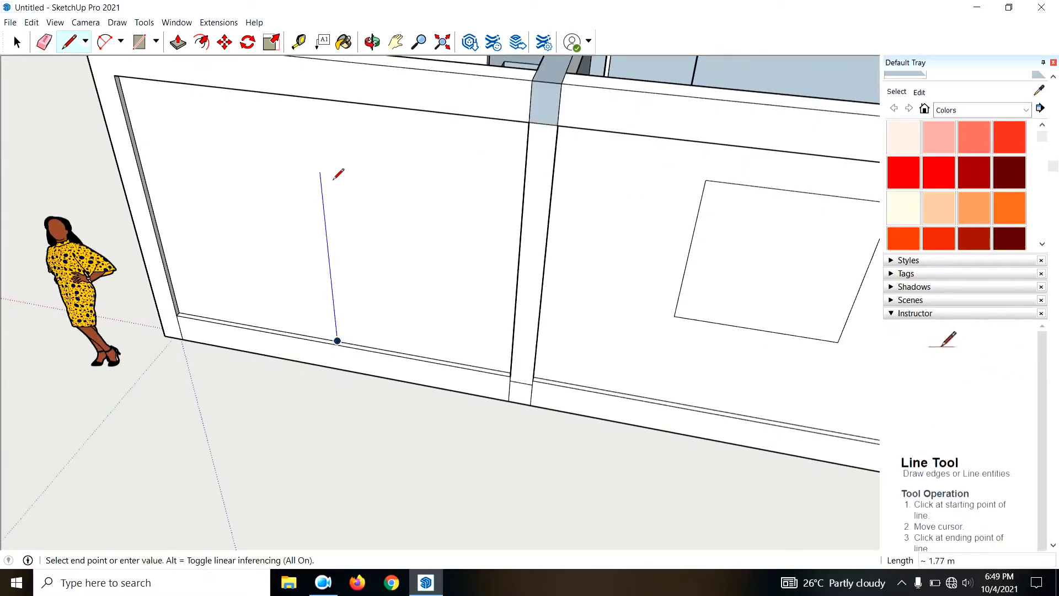
pyautogui.press('Return')
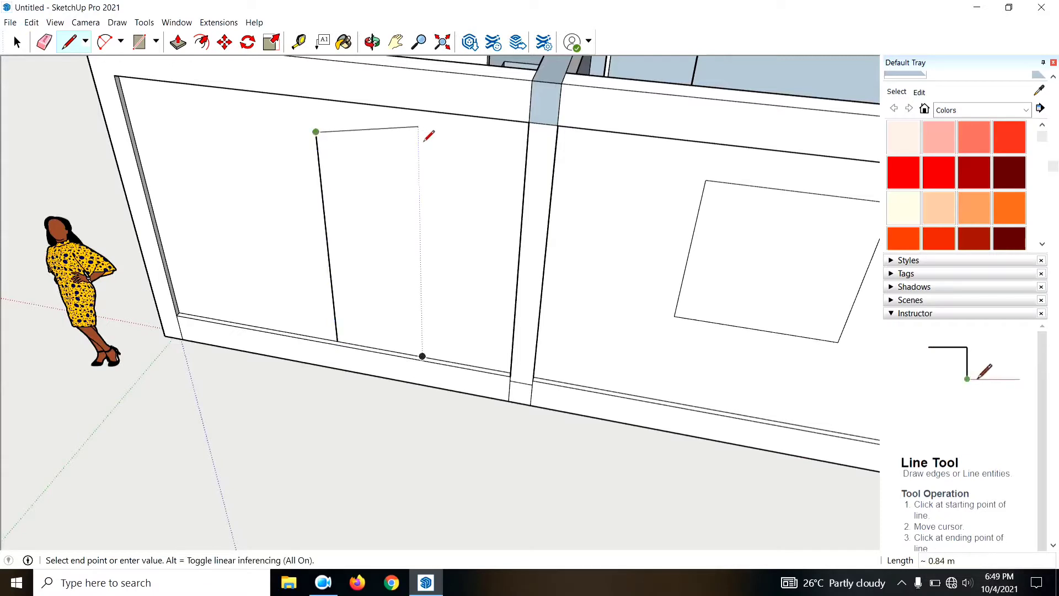
pyautogui.write('.6')
pyautogui.press('Return')
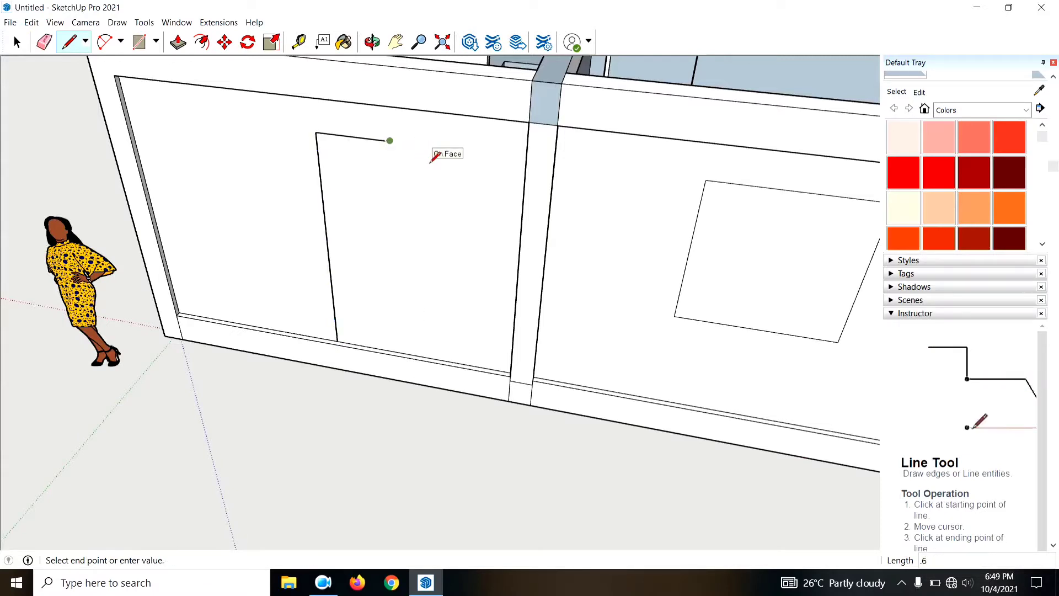
pyautogui.write('2')
pyautogui.press('Return')
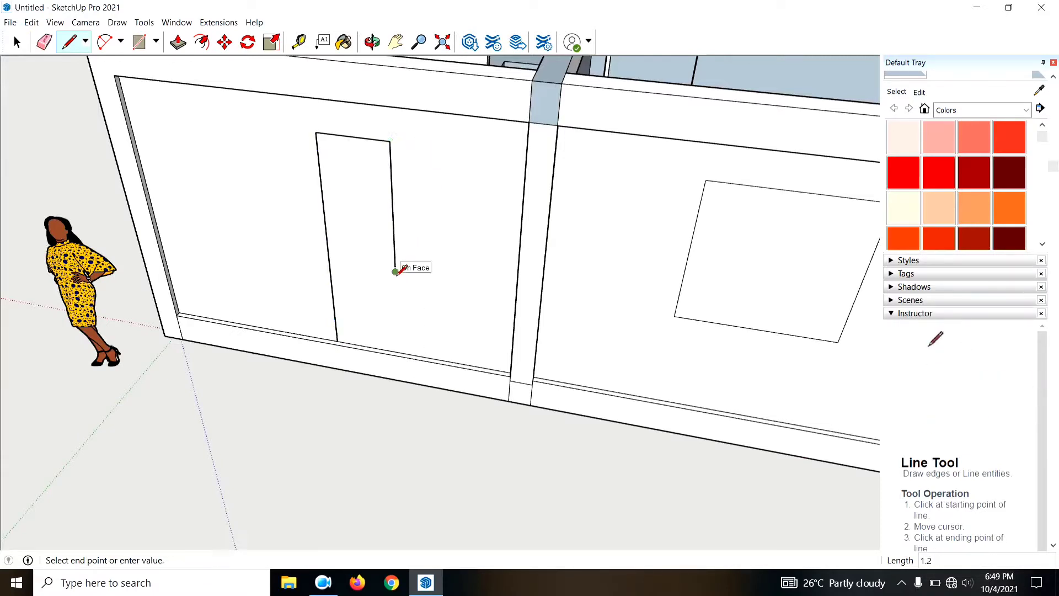
pyautogui.write('2')
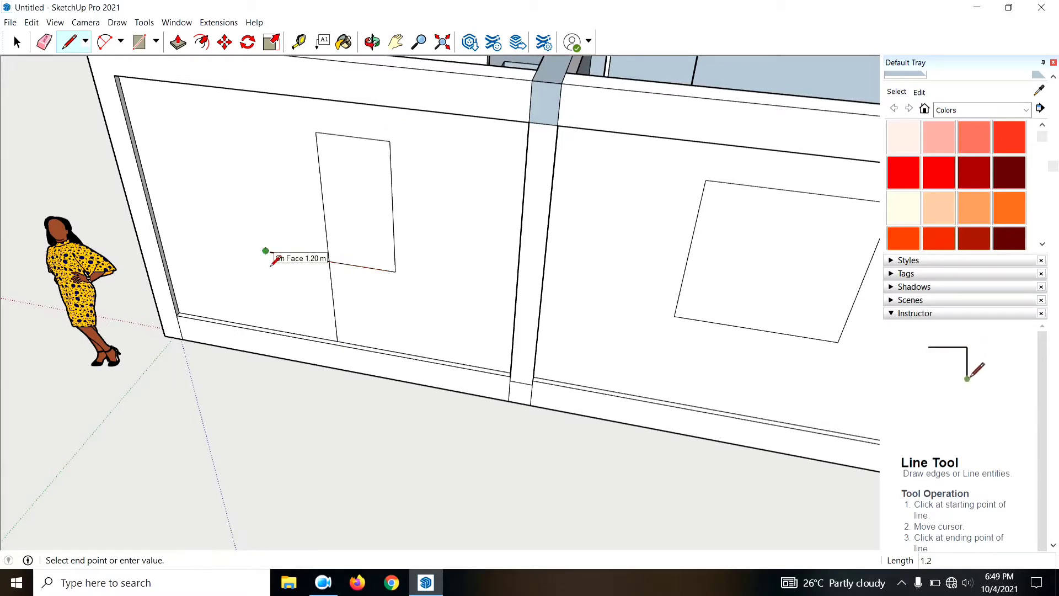
pyautogui.press('Return')
pyautogui.click(245, 123)
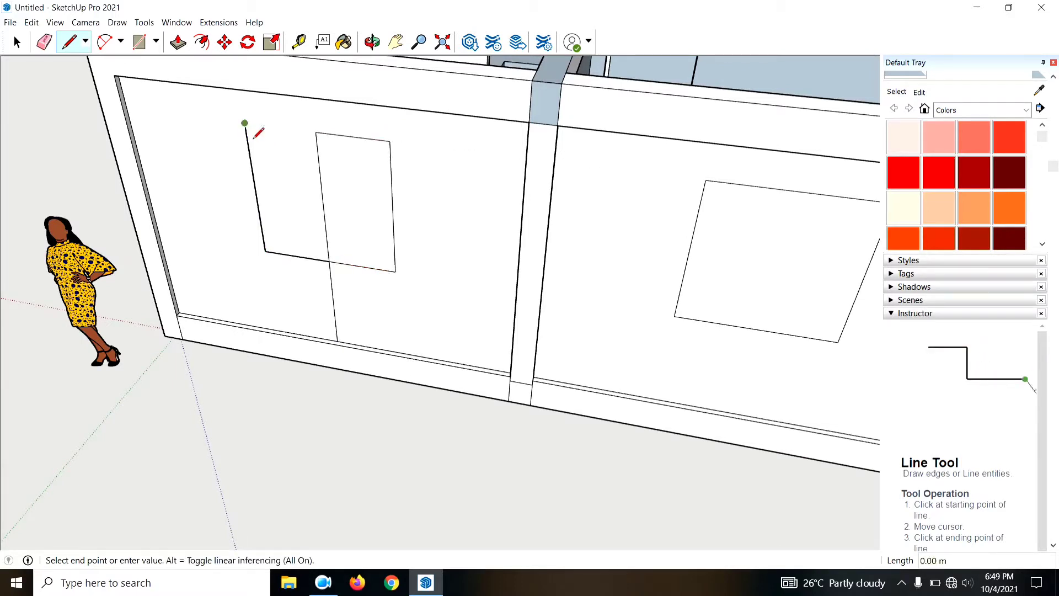
pyautogui.click(318, 147)
# Step: Erase the guide line inside and below the new square window
pyautogui.press('e')
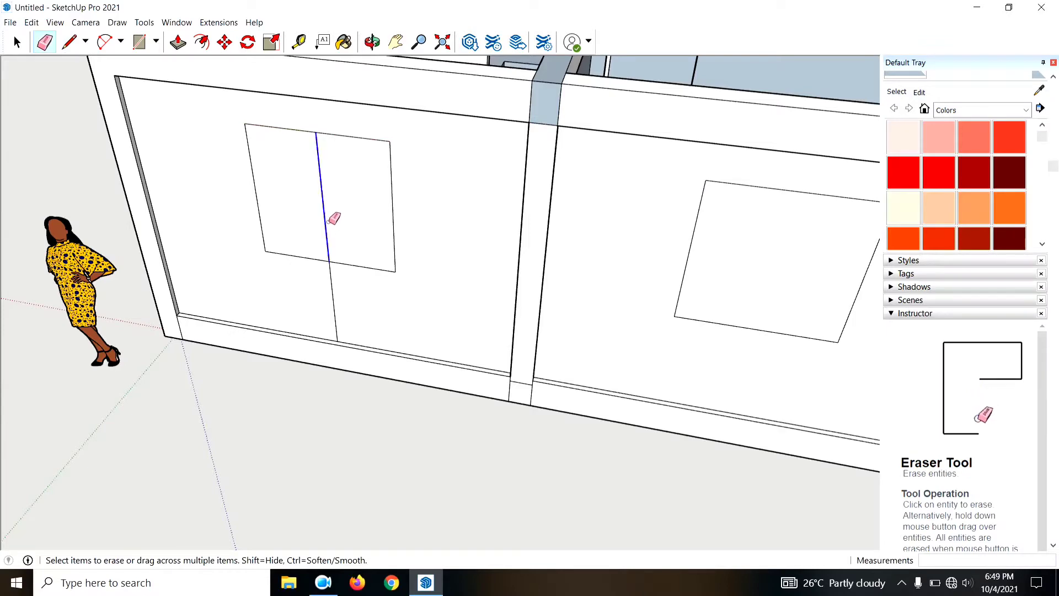
pyautogui.click(325, 220)
pyautogui.click(335, 304)
pyautogui.scroll(-5, 380, 334)
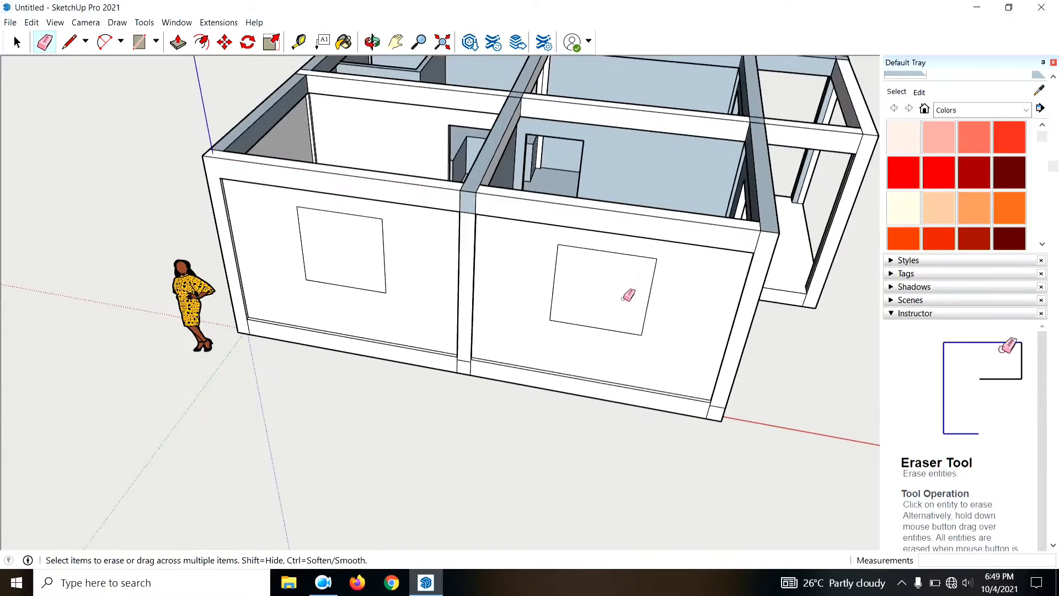
pyautogui.moveTo(628, 295); pyautogui.dragTo(475, 369, button='middle')
pyautogui.scroll(3, 473, 385)
pyautogui.press('p')
pyautogui.moveTo(581, 302)
pyautogui.mouseDown(button='middle')
pyautogui.moveTo(420, 380)
pyautogui.moveTo(378, 326)
pyautogui.moveTo(485, 338)
pyautogui.moveTo(259, 208)
pyautogui.mouseUp(button='middle')
# Step: Push/Pull the front window faces through the wall to open them
pyautogui.click(319, 226)
pyautogui.scroll(3, 450, 225)
pyautogui.scroll(2, 428, 189)
pyautogui.scroll(3, 403, 207)
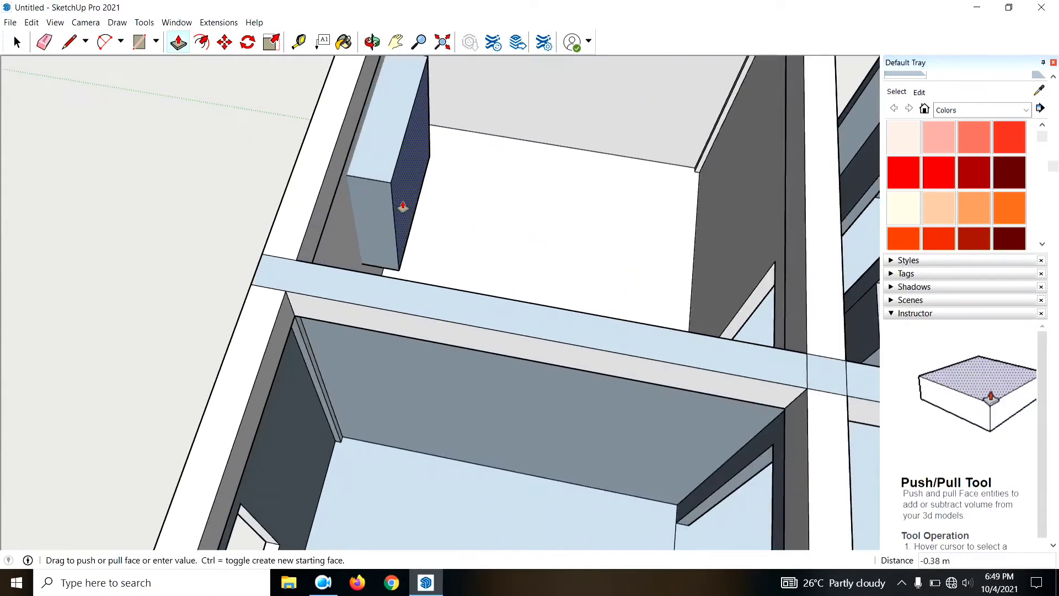
pyautogui.click(345, 230)
pyautogui.scroll(-5, 284, 284)
# Step: Draw a vertical guide line on the building's side wall
pyautogui.moveTo(284, 283); pyautogui.dragTo(912, 215, button='middle')
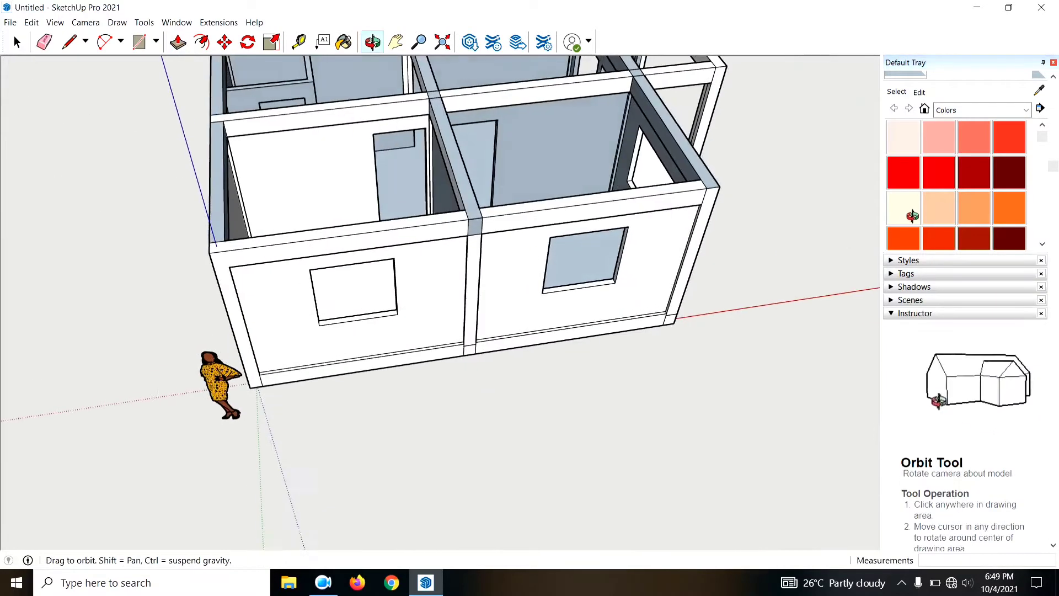
pyautogui.scroll(-5, 323, 339)
pyautogui.moveTo(324, 338)
pyautogui.mouseDown(button='middle')
pyautogui.moveTo(714, 206)
pyautogui.moveTo(671, 222)
pyautogui.mouseUp(button='middle')
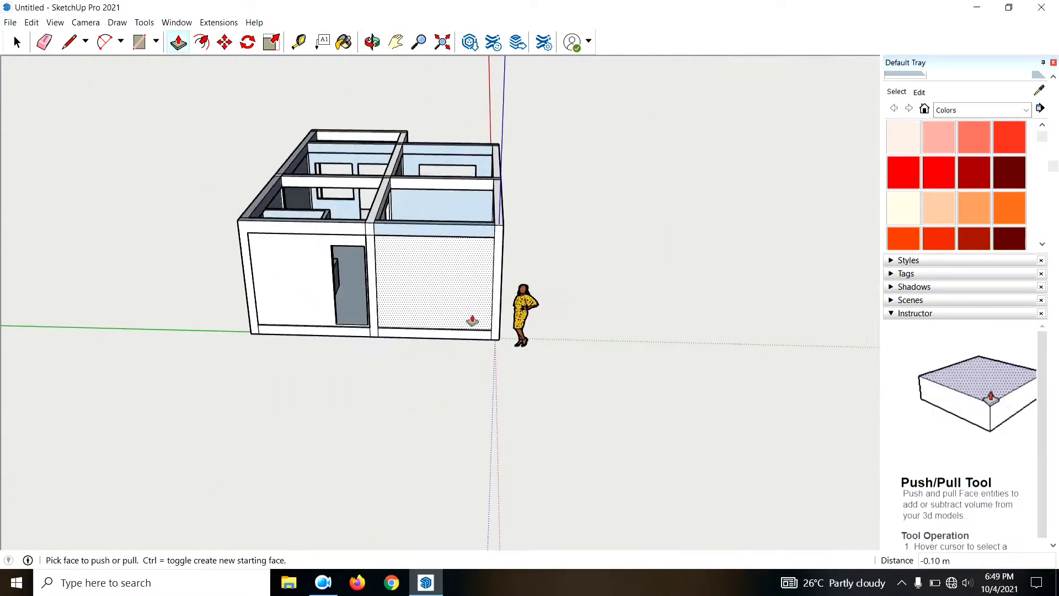
pyautogui.scroll(3, 472, 320)
pyautogui.scroll(3, 395, 314)
pyautogui.scroll(3, 416, 319)
pyautogui.press('l')
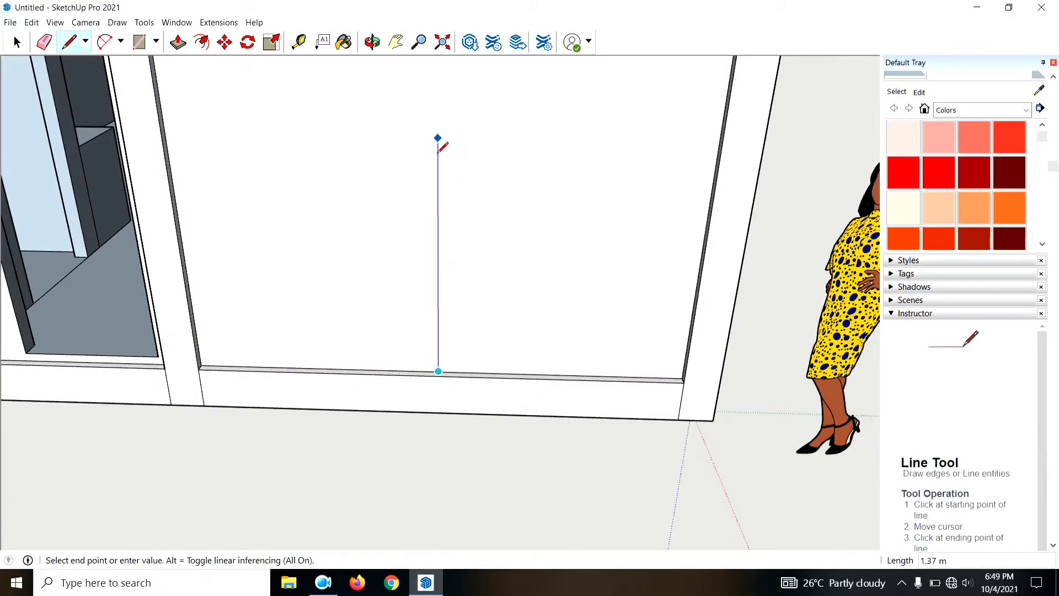
pyautogui.press('Return')
pyautogui.scroll(-2, 441, 165)
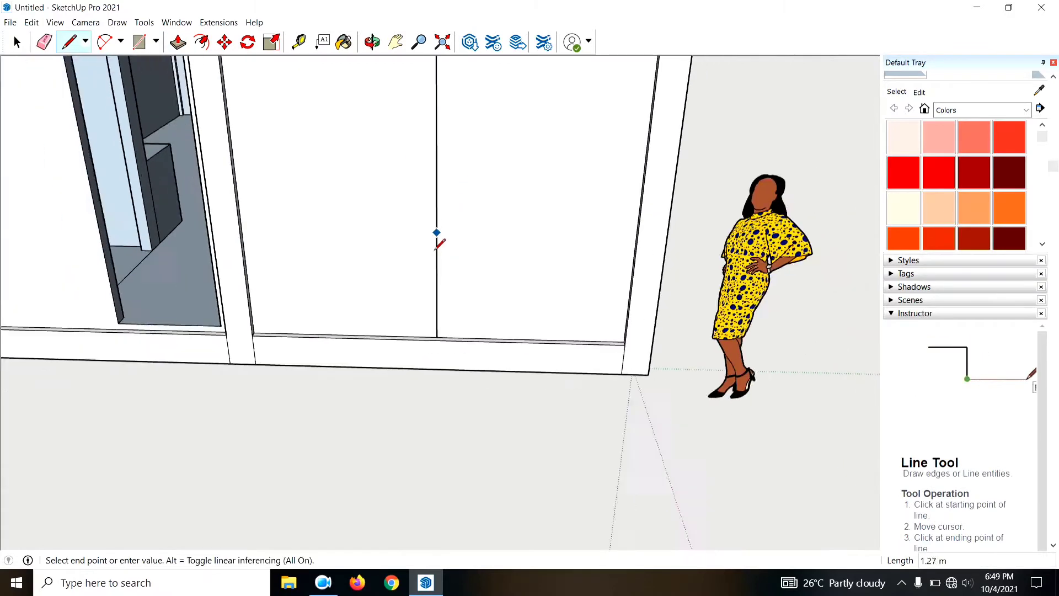
pyautogui.scroll(-1, 468, 138)
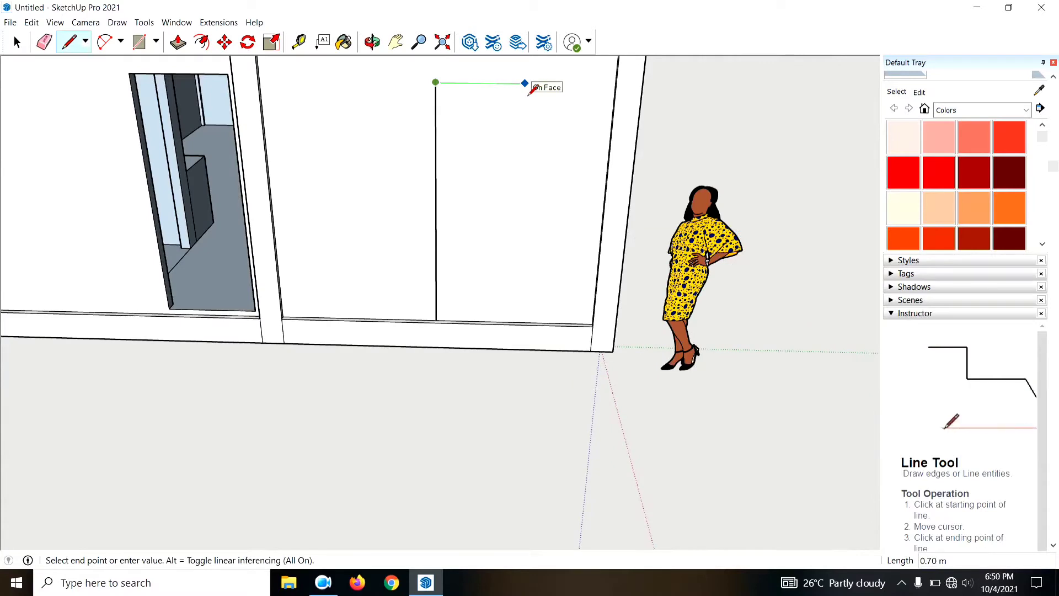
# Step: Outline a 1.2 m square window on the side wall, with a 0.6 m top edge
pyautogui.write('.6')
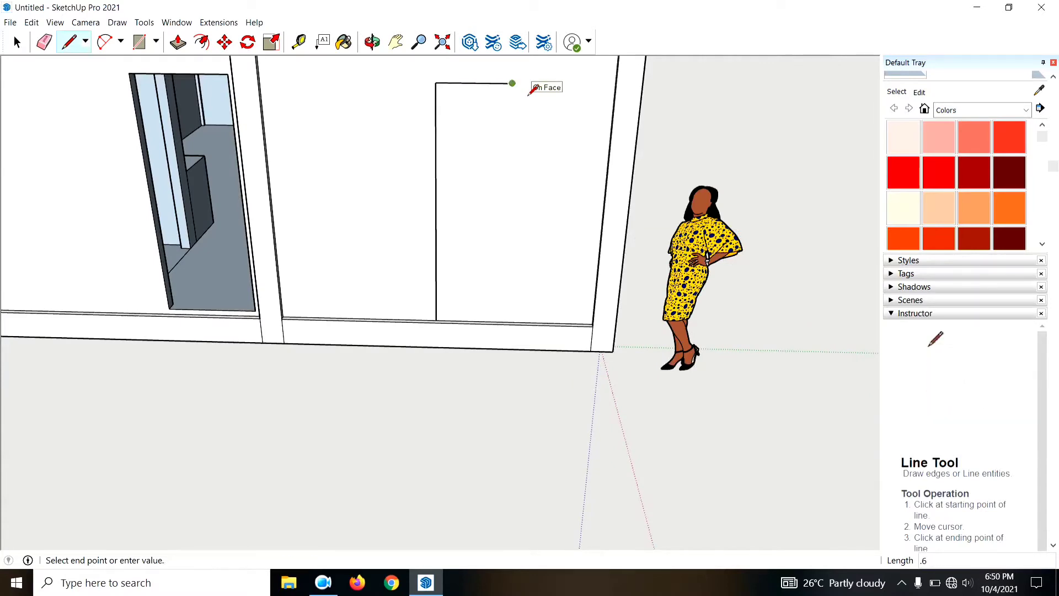
pyautogui.press('Return')
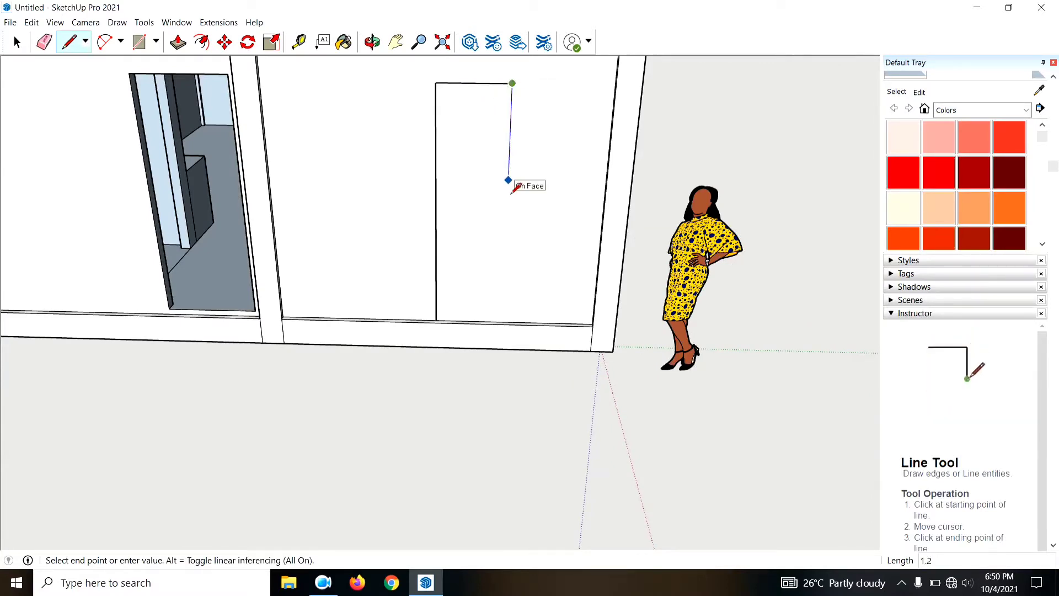
pyautogui.write('1')
pyautogui.press('Return')
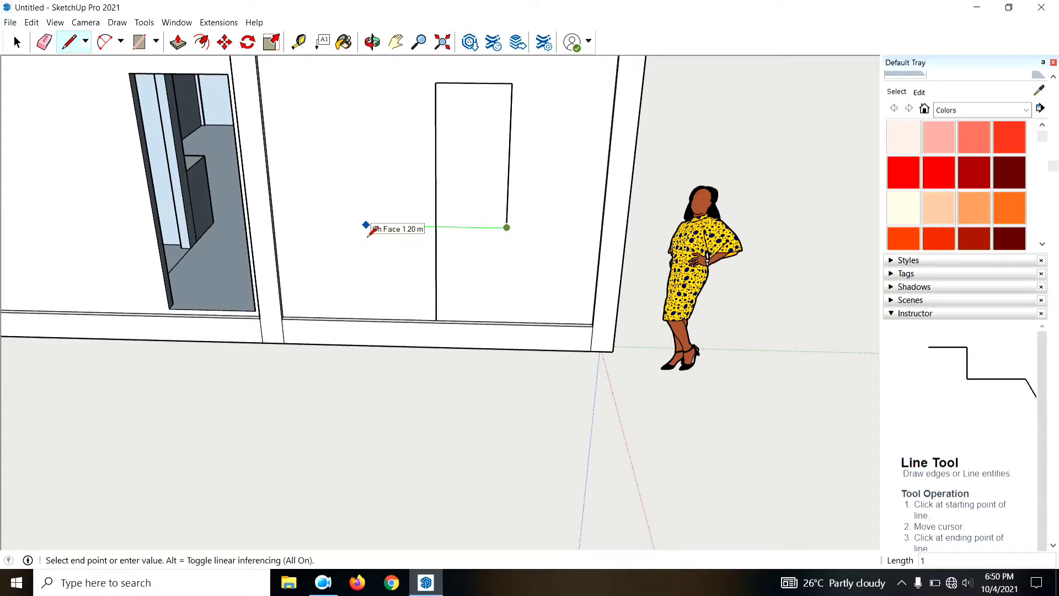
pyautogui.write('.2')
pyautogui.press('Return')
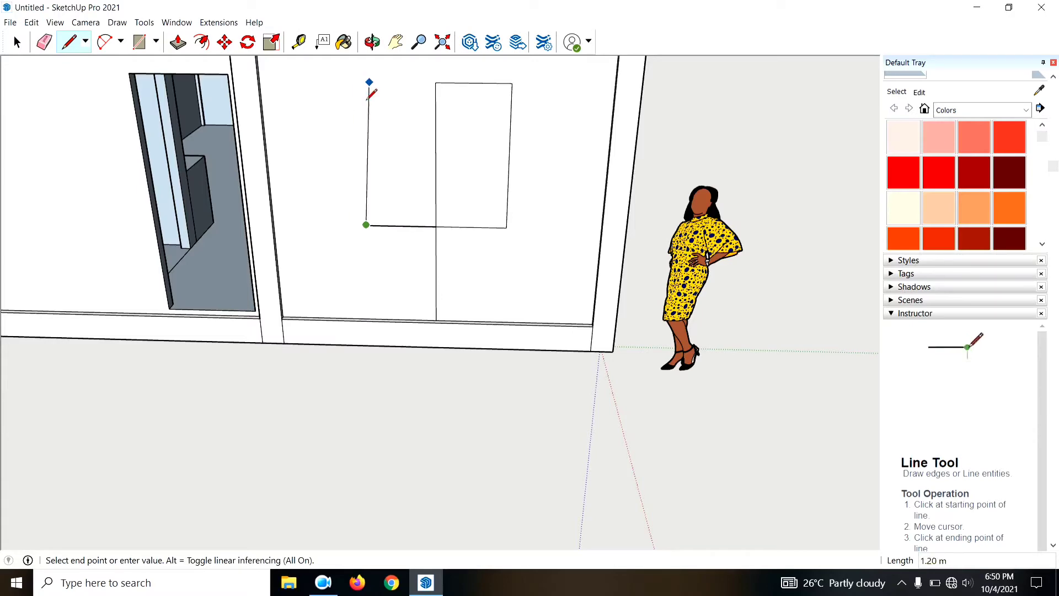
pyautogui.click(360, 82)
pyautogui.click(435, 82)
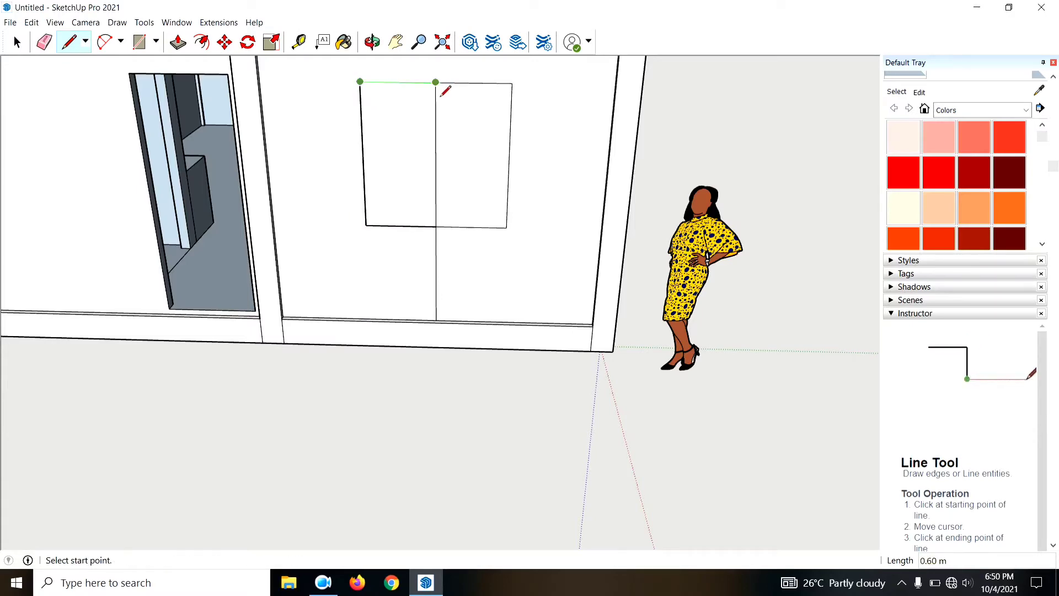
# Step: Erase the guide line inside and below the new side-wall window
pyautogui.press('e')
pyautogui.click(440, 157)
pyautogui.click(440, 298)
pyautogui.scroll(-5, 496, 331)
pyautogui.moveTo(524, 353)
pyautogui.mouseDown(button='middle')
pyautogui.moveTo(737, 397)
pyautogui.moveTo(752, 473)
pyautogui.moveTo(674, 351)
pyautogui.mouseUp(button='middle')
# Step: Push/Pull a floor face upward into a ledge block
pyautogui.press('p')
pyautogui.click(552, 240)
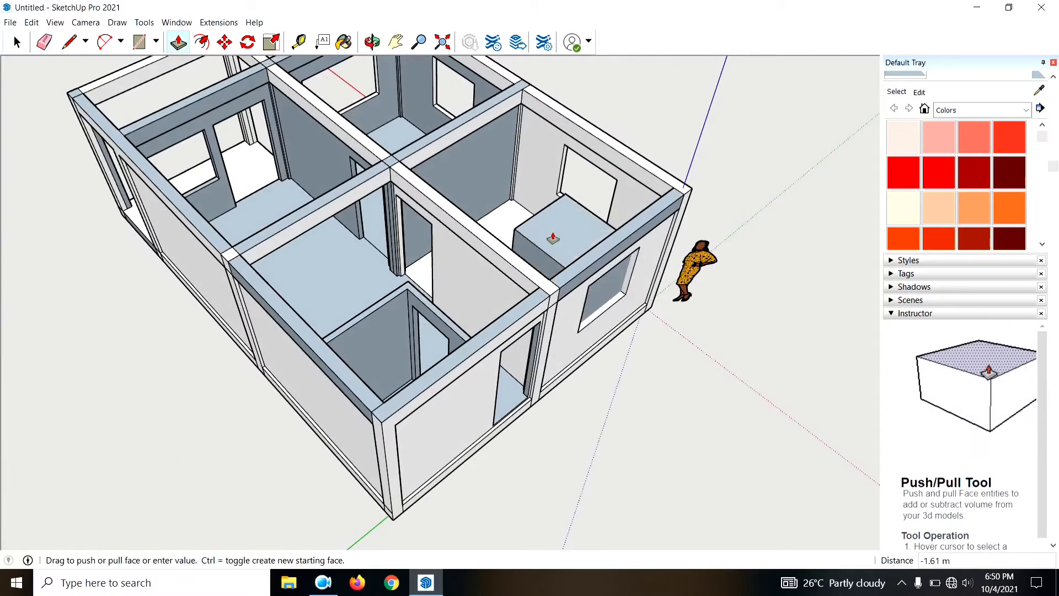
pyautogui.moveTo(551, 237)
pyautogui.mouseDown(button='middle')
pyautogui.moveTo(785, 345)
pyautogui.moveTo(536, 161)
pyautogui.moveTo(669, 189)
pyautogui.moveTo(491, 165)
pyautogui.mouseUp(button='middle')
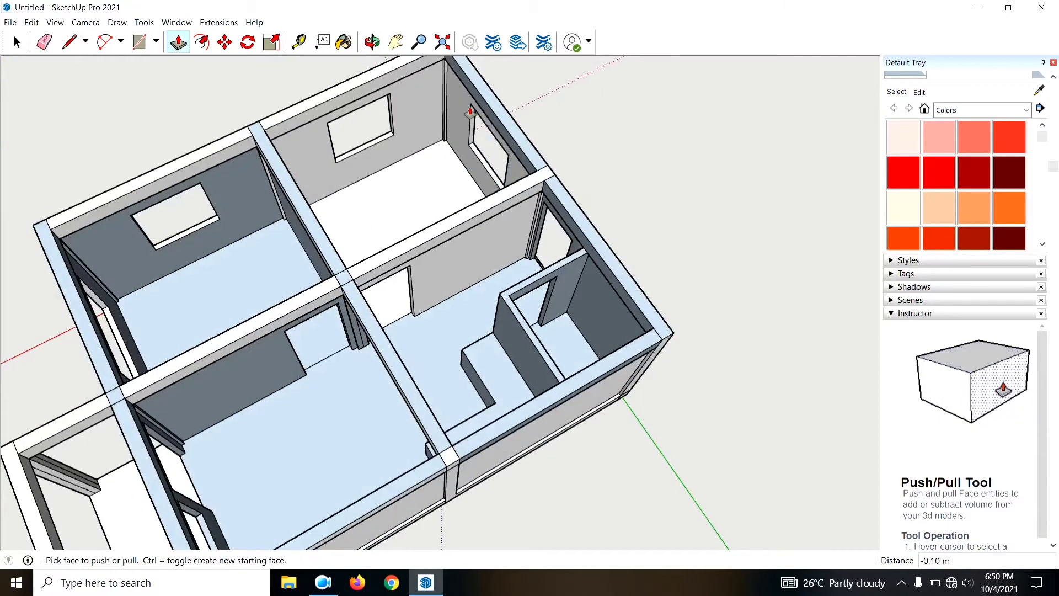
pyautogui.scroll(-5, 551, 303)
pyautogui.moveTo(550, 302)
pyautogui.mouseDown(button='middle')
pyautogui.moveTo(345, 128)
pyautogui.moveTo(464, 298)
pyautogui.moveTo(414, 399)
pyautogui.moveTo(858, 496)
pyautogui.moveTo(700, 449)
pyautogui.moveTo(563, 354)
pyautogui.mouseUp(button='middle')
# Step: Draw a 2.4 m guide line on the corner room's back wall, then undo it
pyautogui.scroll(3, 464, 298)
pyautogui.scroll(3, 594, 124)
pyautogui.moveTo(595, 124); pyautogui.dragTo(591, 297, button='middle')
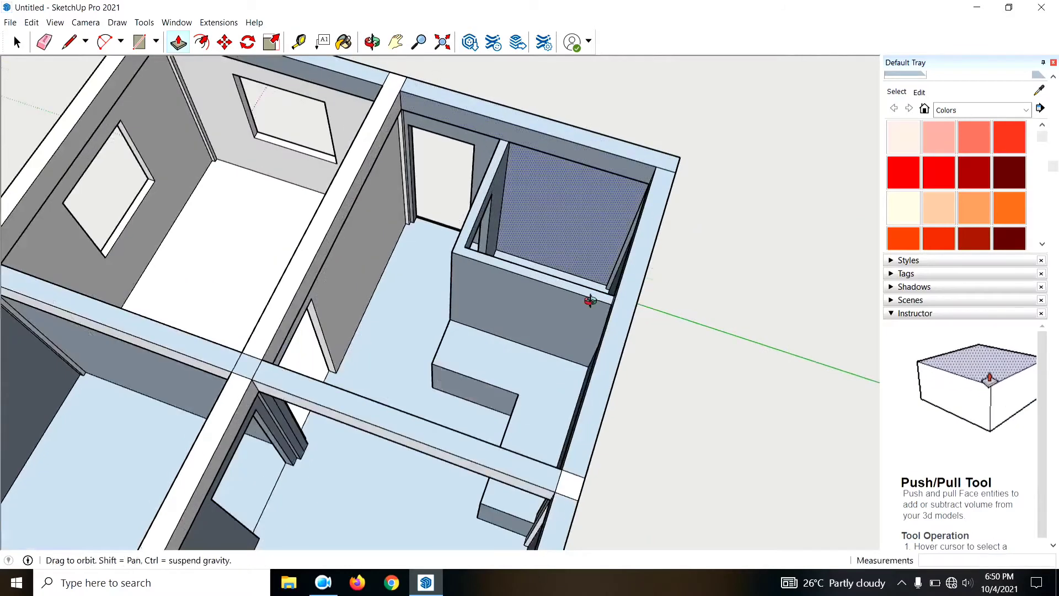
pyautogui.scroll(3, 560, 229)
pyautogui.moveTo(560, 230); pyautogui.dragTo(529, 148, button='middle')
pyautogui.scroll(2, 533, 295)
pyautogui.moveTo(533, 295); pyautogui.dragTo(513, 225, button='middle')
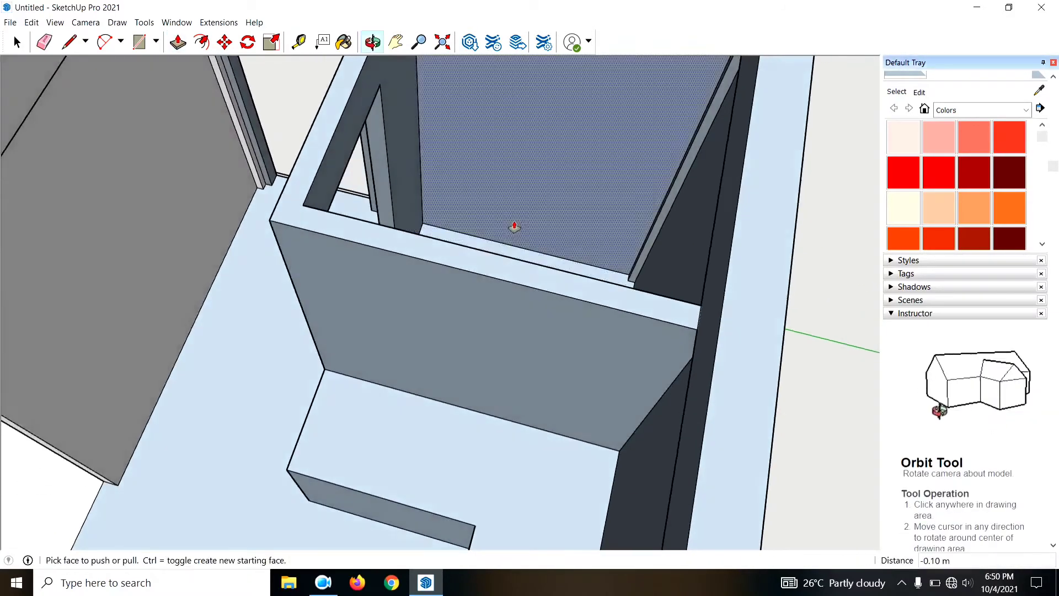
pyautogui.press('l')
pyautogui.click(530, 262)
pyautogui.scroll(-3, 539, 226)
pyautogui.write('2.')
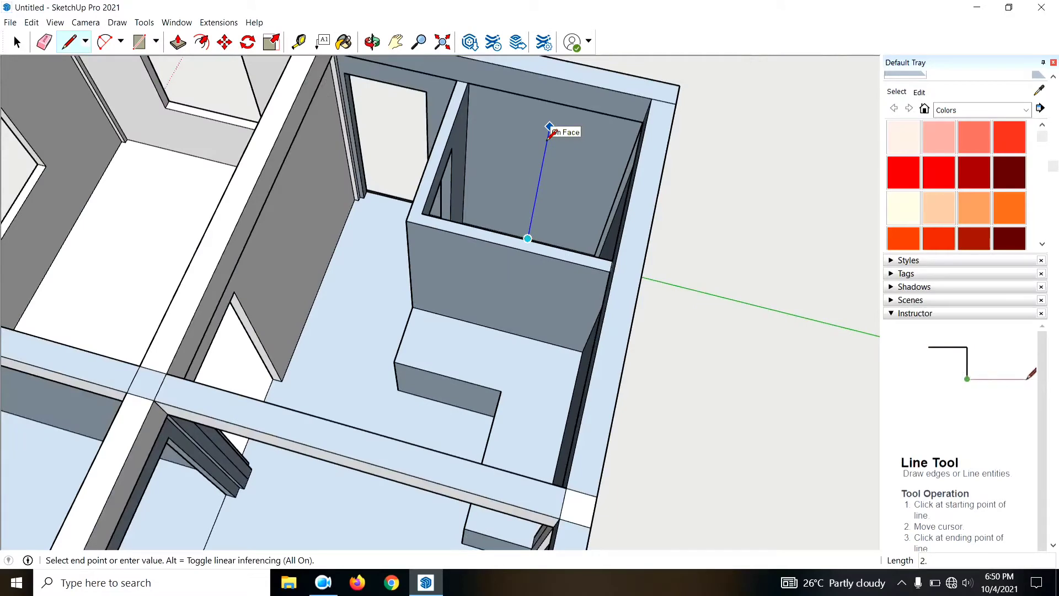
pyautogui.write('4')
pyautogui.press('Return')
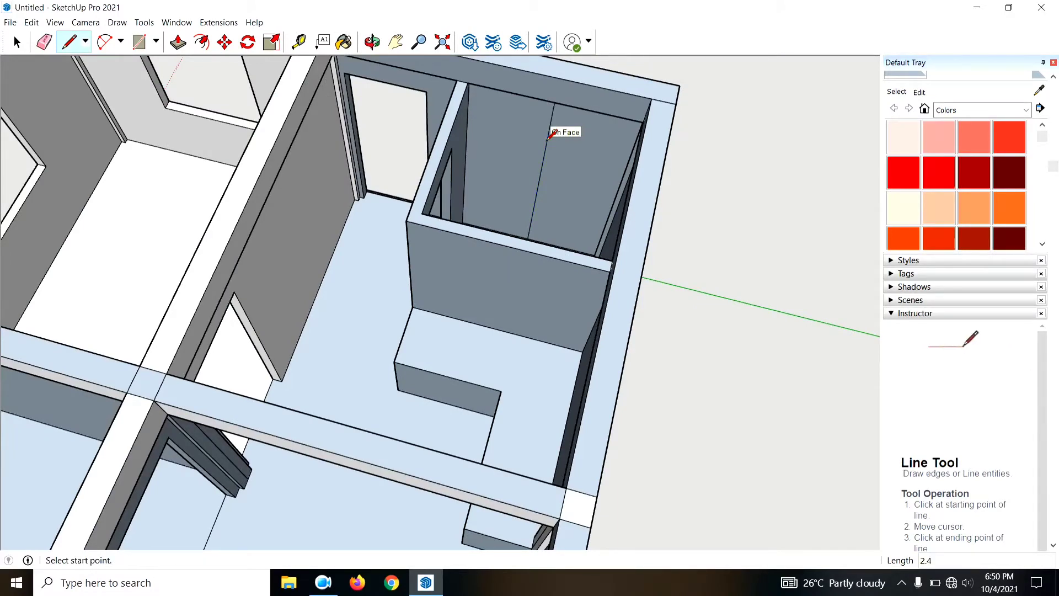
pyautogui.hotkey('ctrl', 'z')
# Step: Draw a 2 m vertical guide and window edges of 0.2, 0.6 and 0.4 m
pyautogui.moveTo(527, 237); pyautogui.dragTo(543, 227, button='middle')
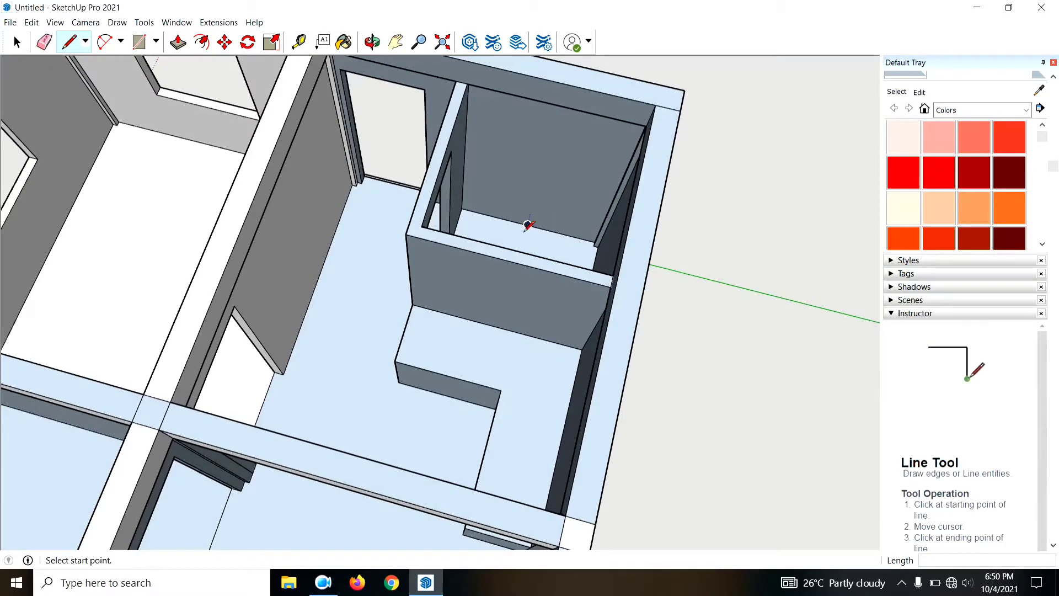
pyautogui.click(528, 225)
pyautogui.moveTo(563, 133); pyautogui.dragTo(549, 132, button='middle')
pyautogui.press('Return')
pyautogui.write('.2')
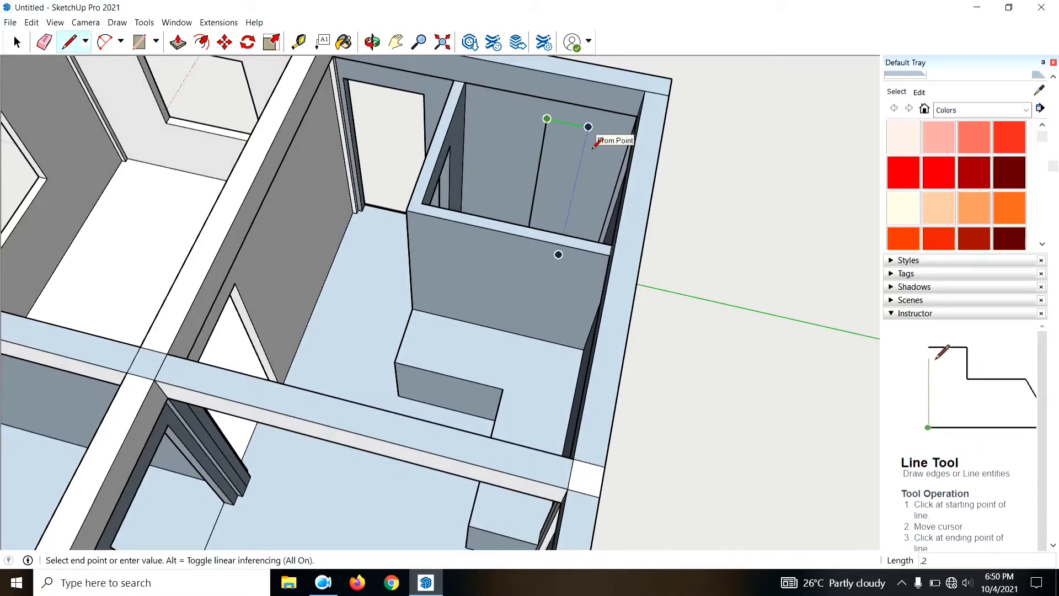
pyautogui.press('Return')
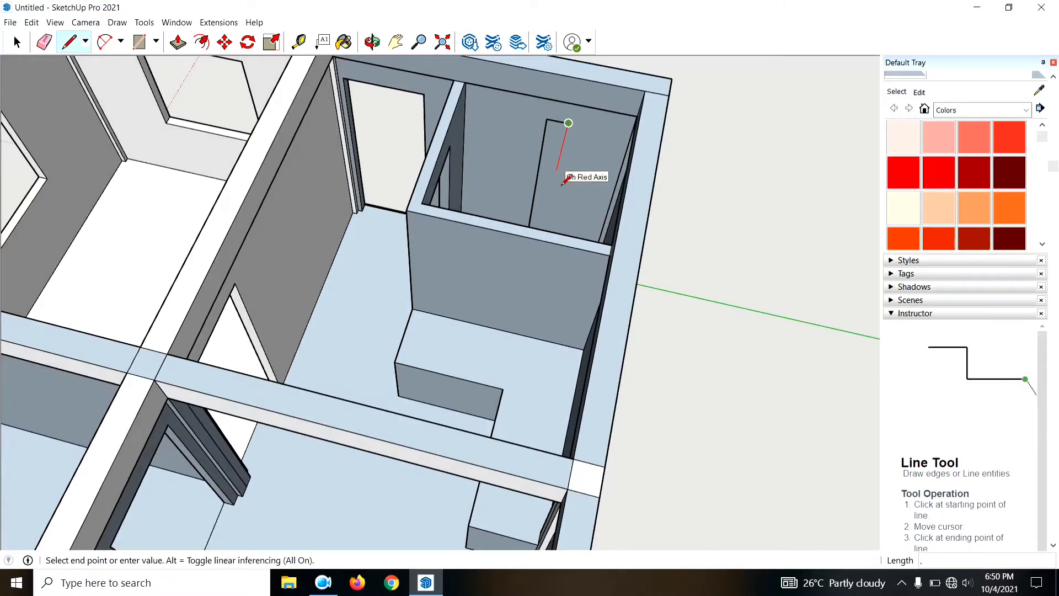
pyautogui.write('6')
pyautogui.press('Return')
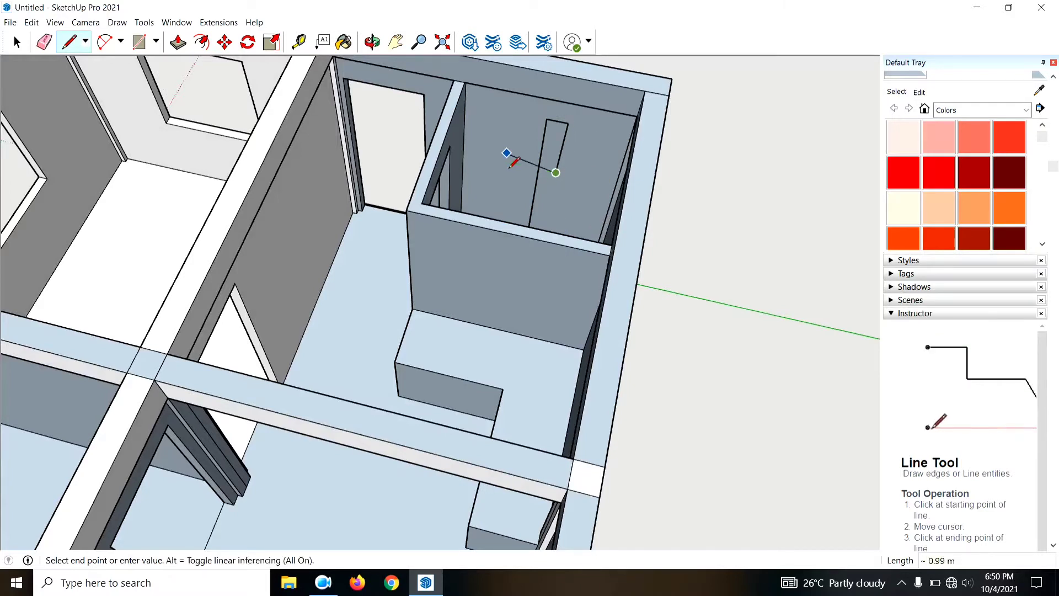
pyautogui.write('.4')
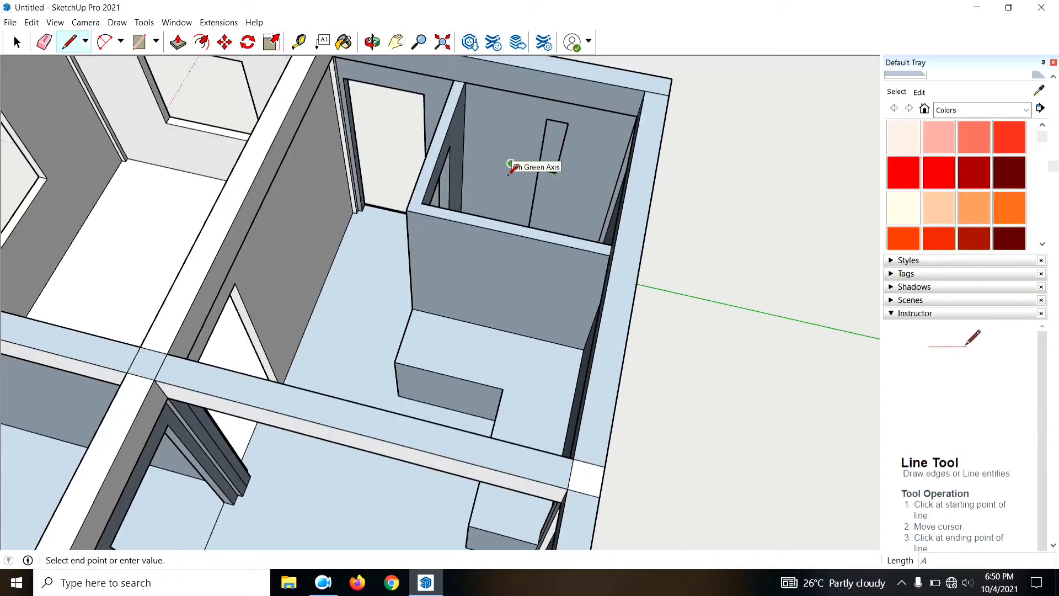
pyautogui.press('Return')
# Step: Draw the 0.4 × 0.6 m window rectangle high on the back wall
pyautogui.moveTo(528, 149); pyautogui.dragTo(555, 182, button='middle')
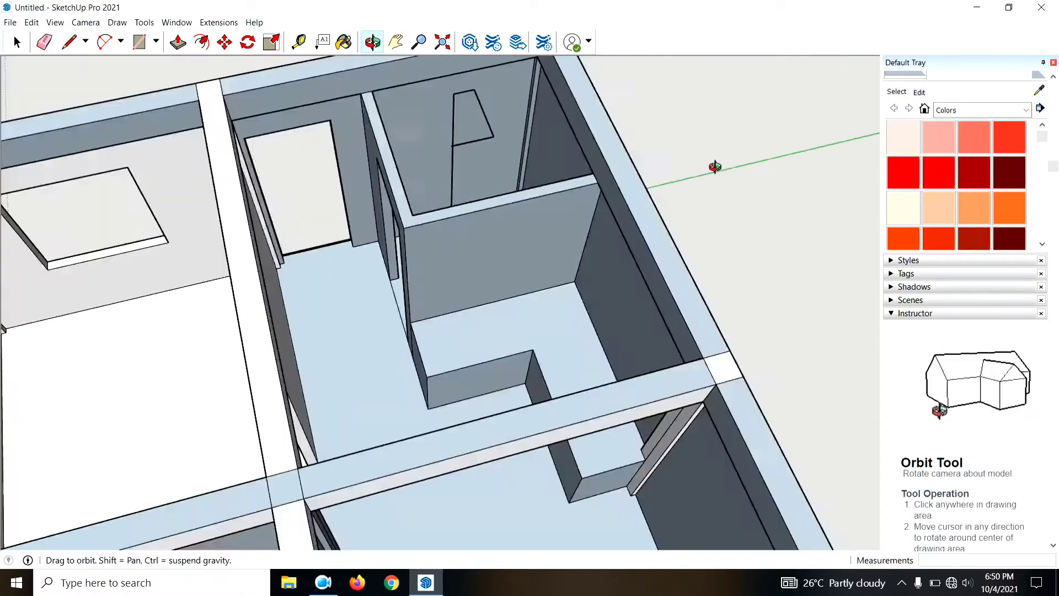
pyautogui.press('Escape')
pyautogui.scroll(3, 505, 112)
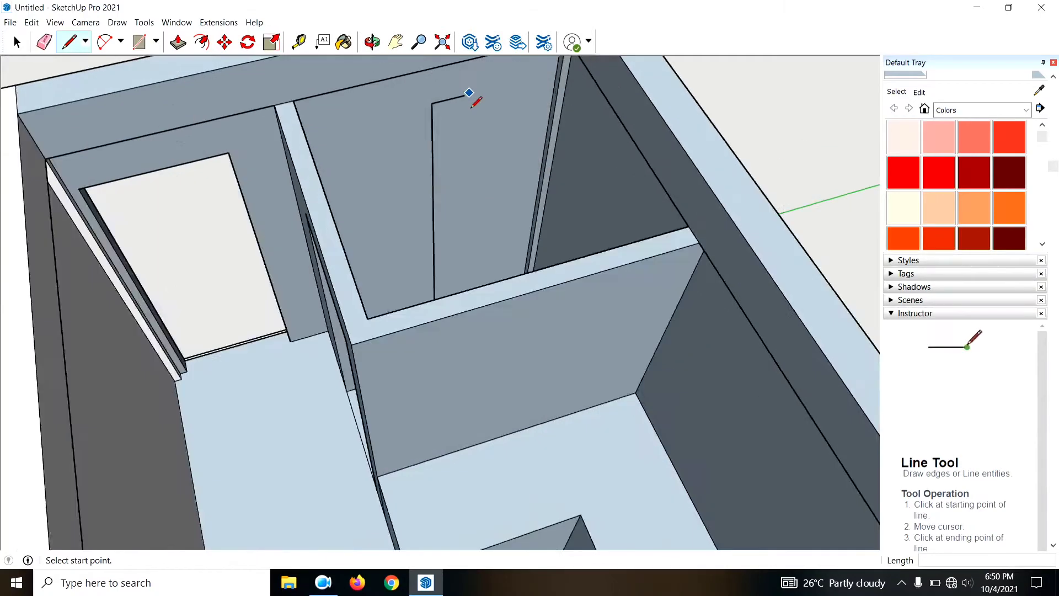
pyautogui.scroll(3, 468, 95)
pyautogui.click(461, 96)
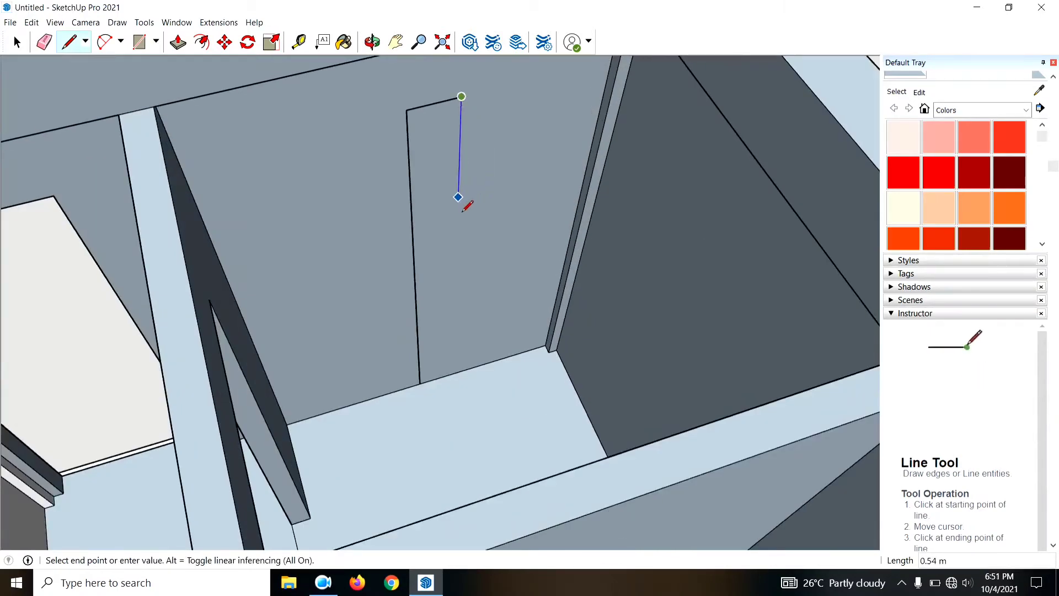
pyautogui.write('6')
pyautogui.press('Return')
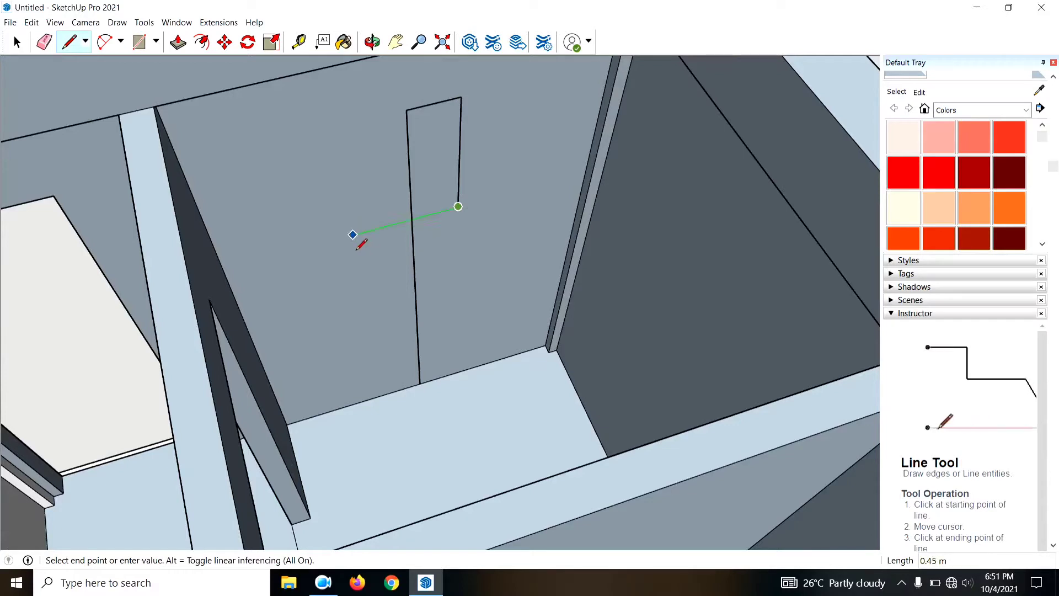
pyautogui.press('Return')
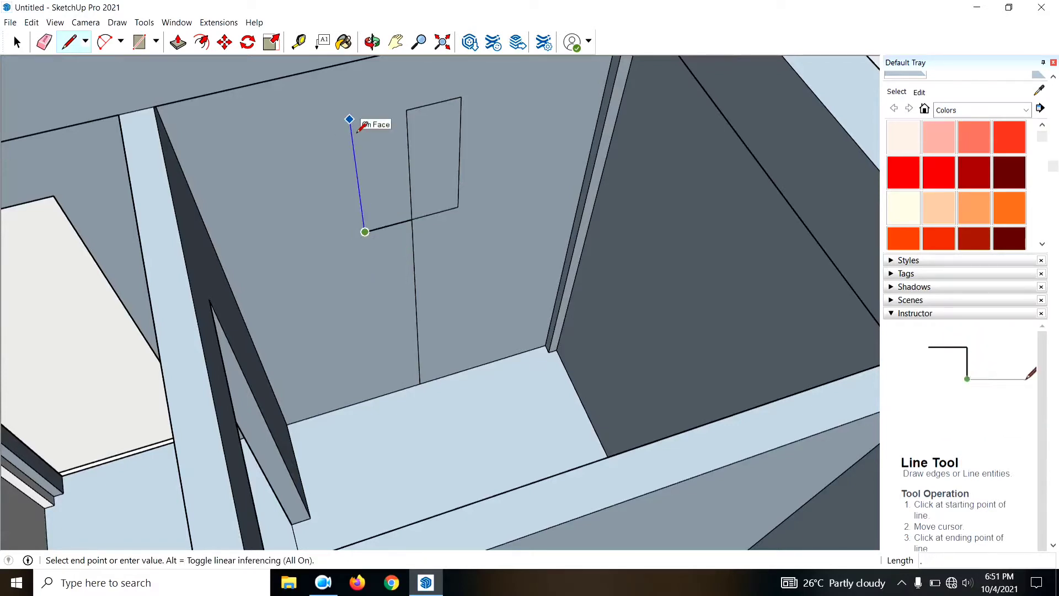
pyautogui.write('6')
pyautogui.press('Return')
pyautogui.click(410, 117)
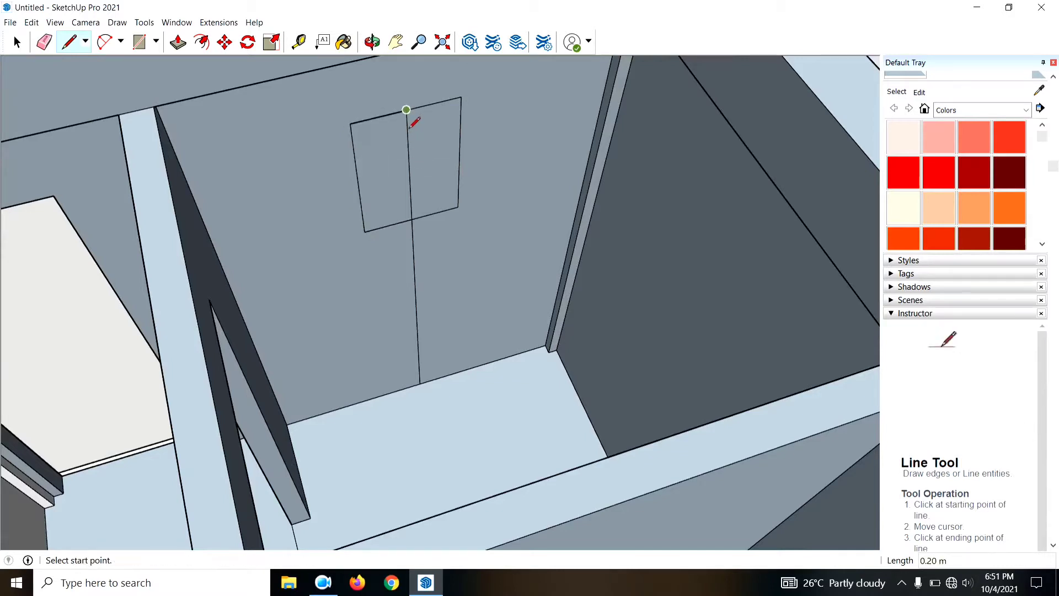
# Step: Erase the stray edges inside and below the window rectangle
pyautogui.press('e')
pyautogui.click(410, 171)
pyautogui.click(416, 287)
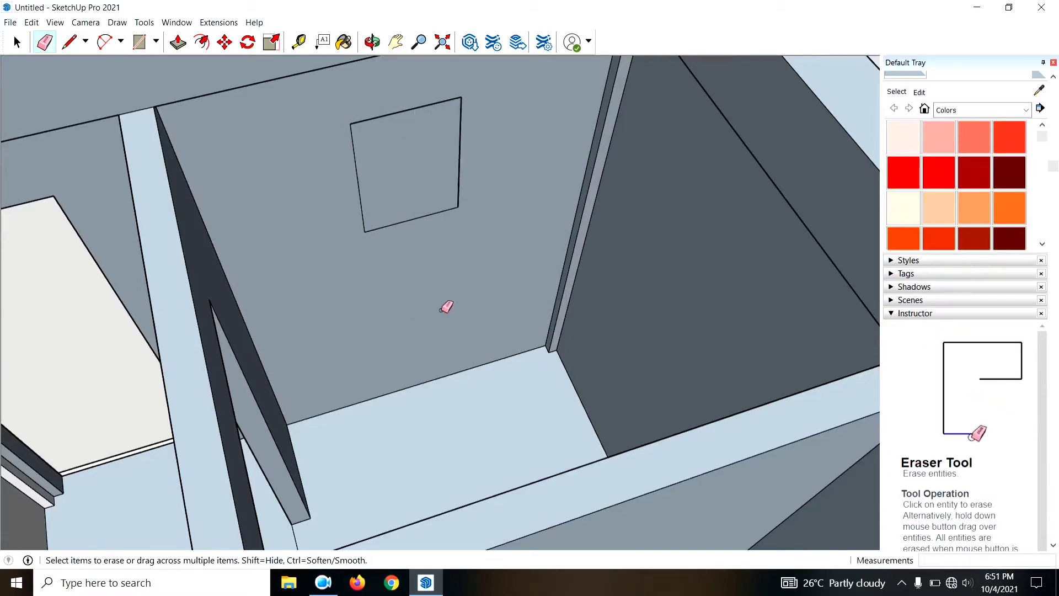
pyautogui.scroll(-5, 445, 308)
pyautogui.moveTo(515, 349); pyautogui.dragTo(463, 244, button='middle')
# Step: Extend guide edges from the first two window corners out past the wall
pyautogui.press('p')
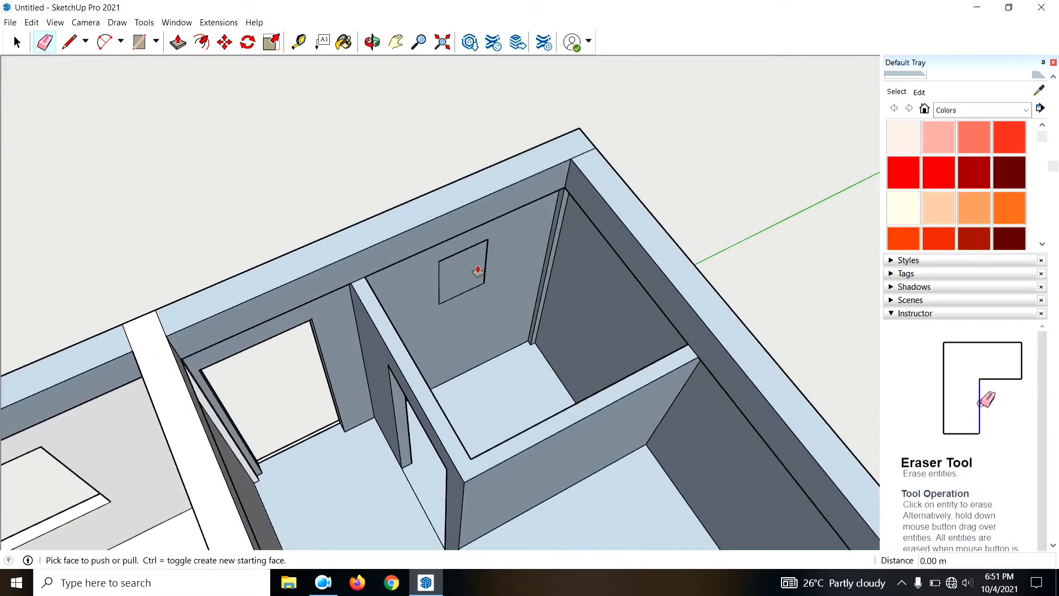
pyautogui.scroll(3, 469, 265)
pyautogui.moveTo(477, 272)
pyautogui.mouseDown(button='middle')
pyautogui.moveTo(445, 312)
pyautogui.moveTo(496, 331)
pyautogui.mouseUp(button='middle')
pyautogui.press('l')
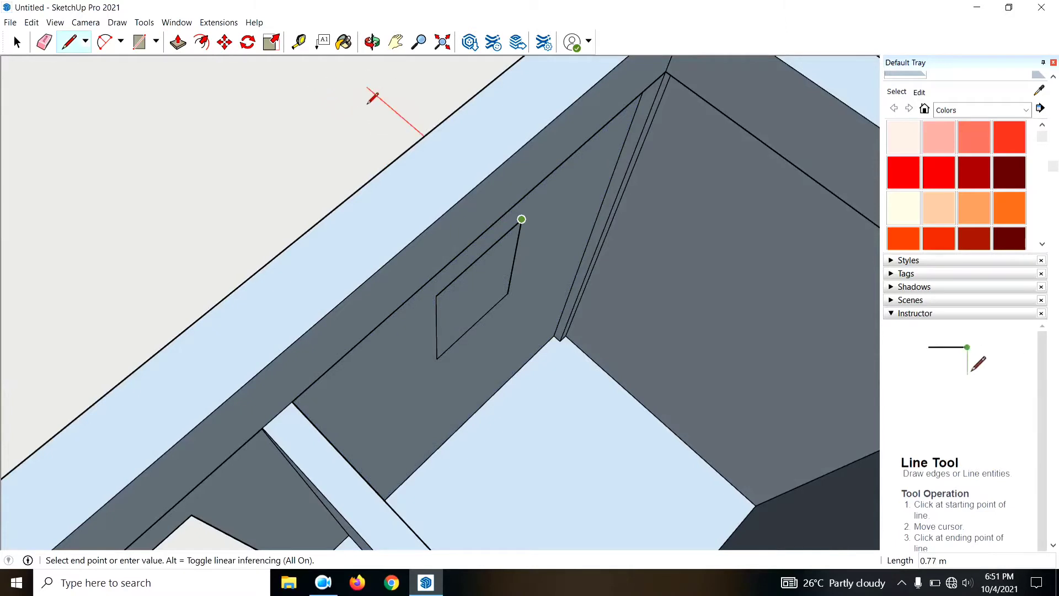
pyautogui.click(368, 87)
pyautogui.press('Escape')
pyautogui.click(338, 205)
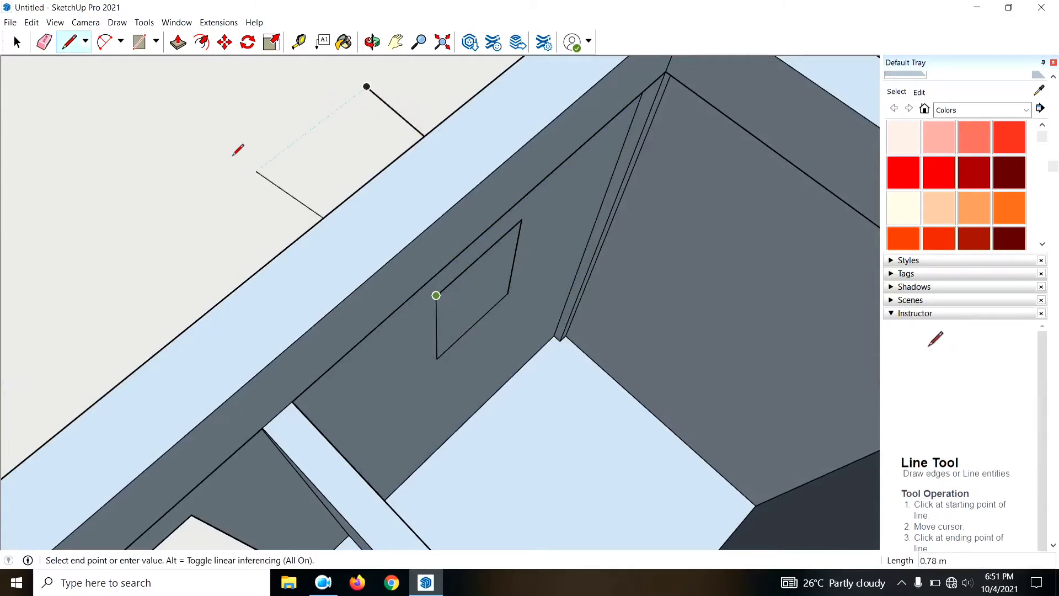
pyautogui.click(258, 130)
# Step: Extend guide edges from the remaining two window corners outside the wall
pyautogui.press('Escape')
pyautogui.click(295, 241)
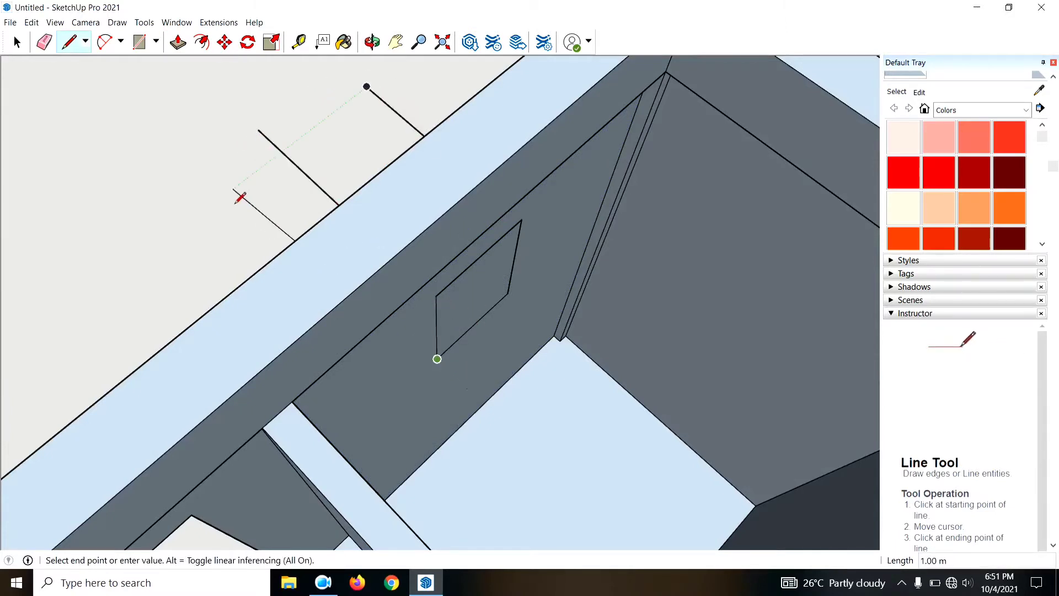
pyautogui.click(252, 181)
pyautogui.press('Escape')
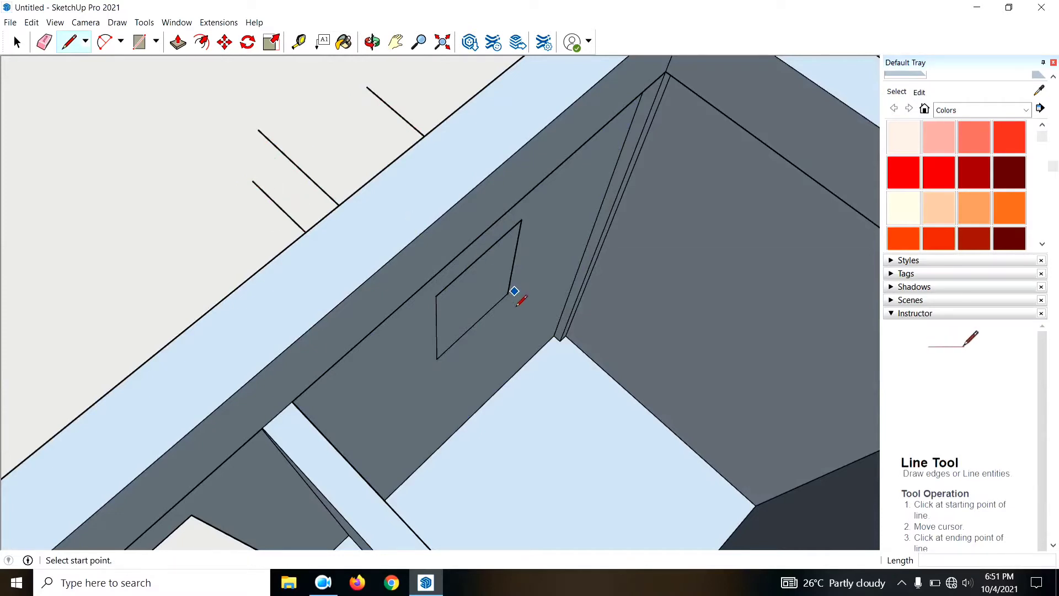
pyautogui.click(507, 293)
pyautogui.click(339, 139)
pyautogui.press('Escape')
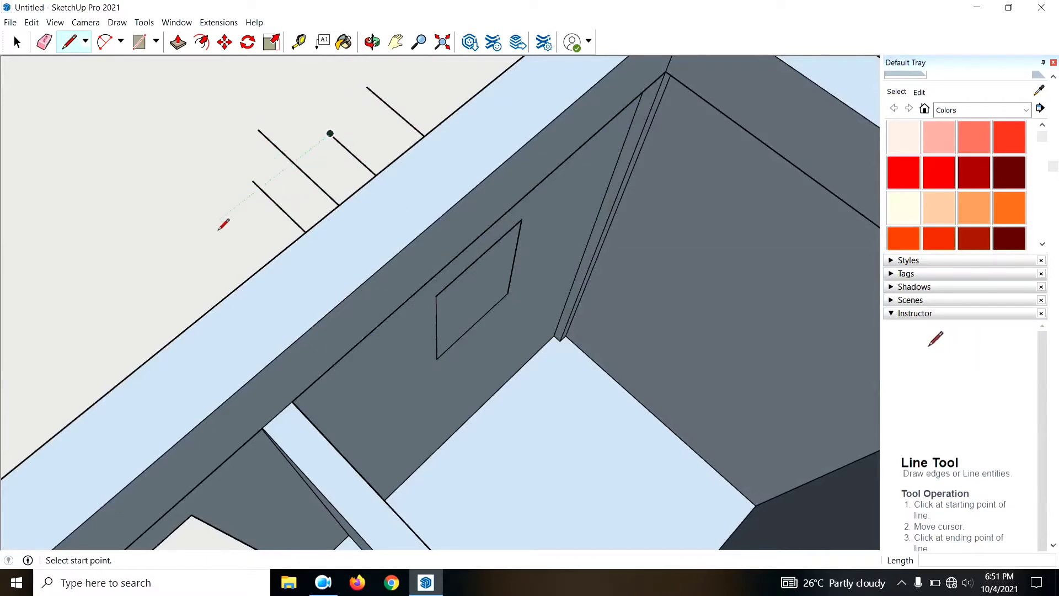
# Step: Trace the matching window outline on the wall's outside face
pyautogui.moveTo(225, 224); pyautogui.dragTo(552, 41, button='middle')
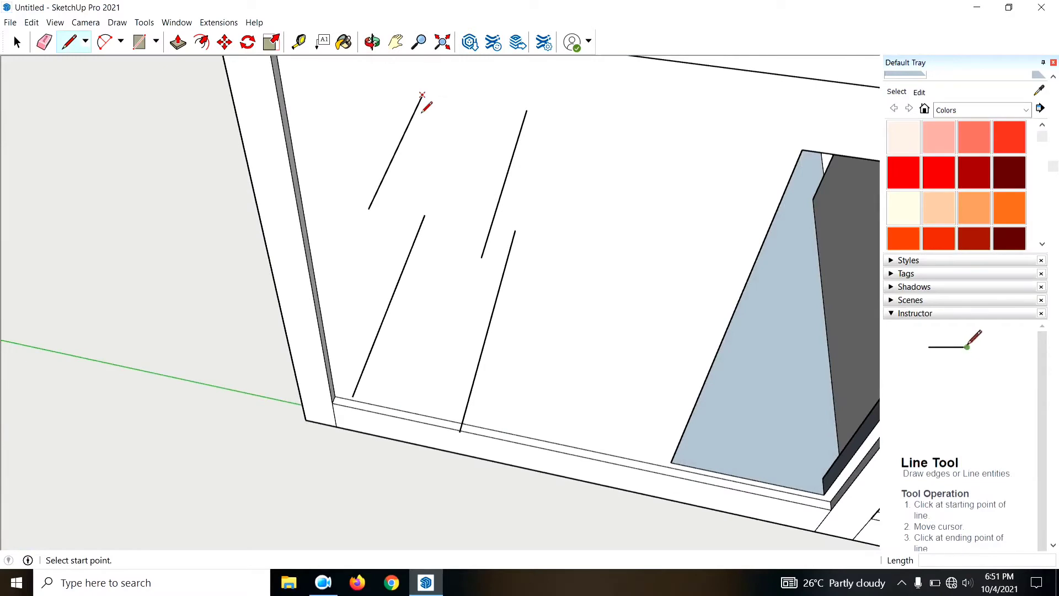
pyautogui.click(422, 95)
pyautogui.click(527, 110)
pyautogui.press('Escape')
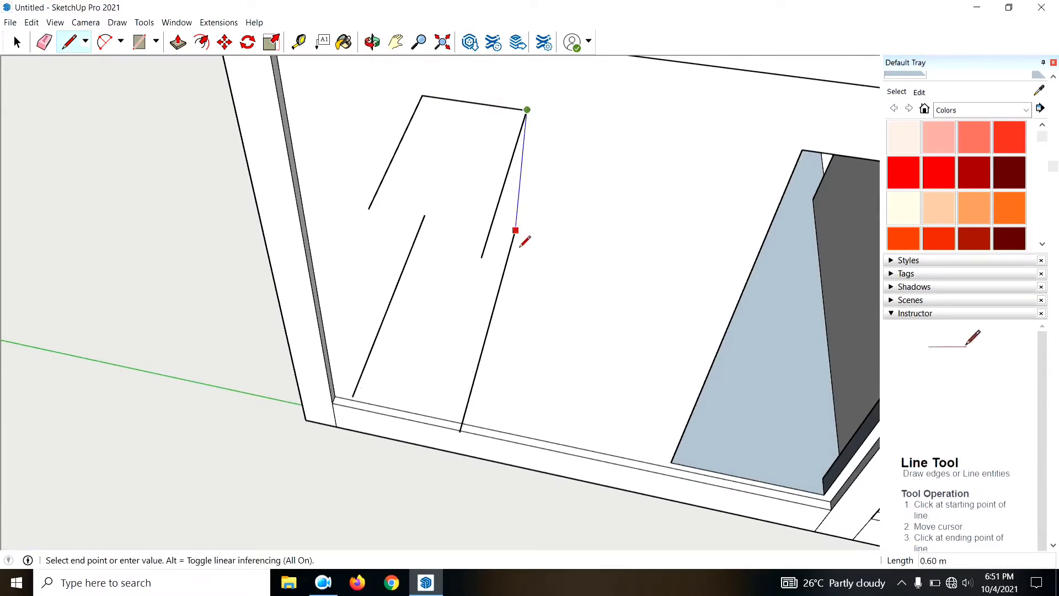
pyautogui.click(519, 246)
pyautogui.click(428, 234)
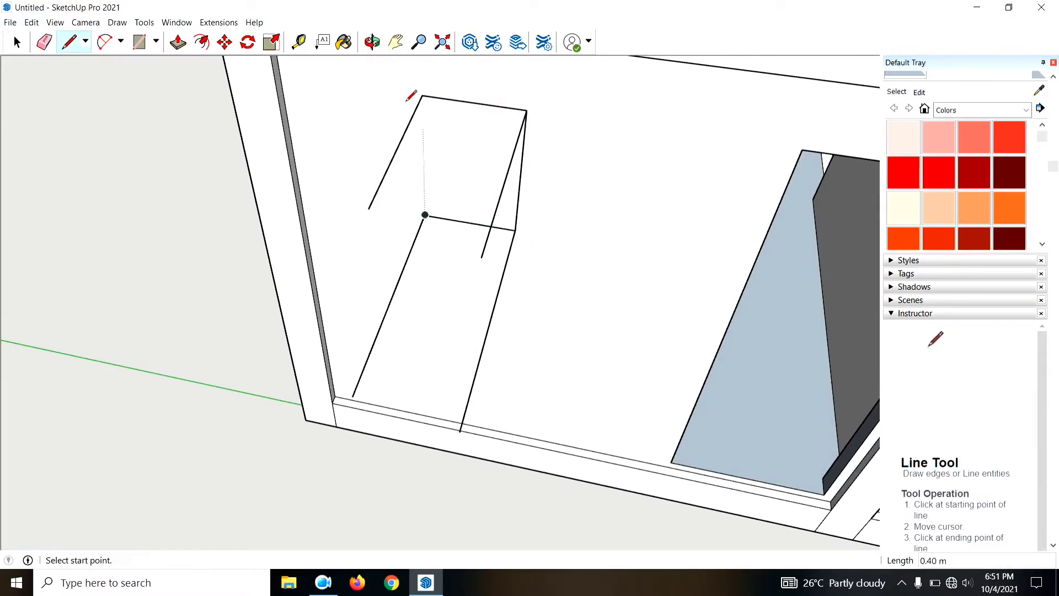
pyautogui.click(424, 108)
pyautogui.click(431, 225)
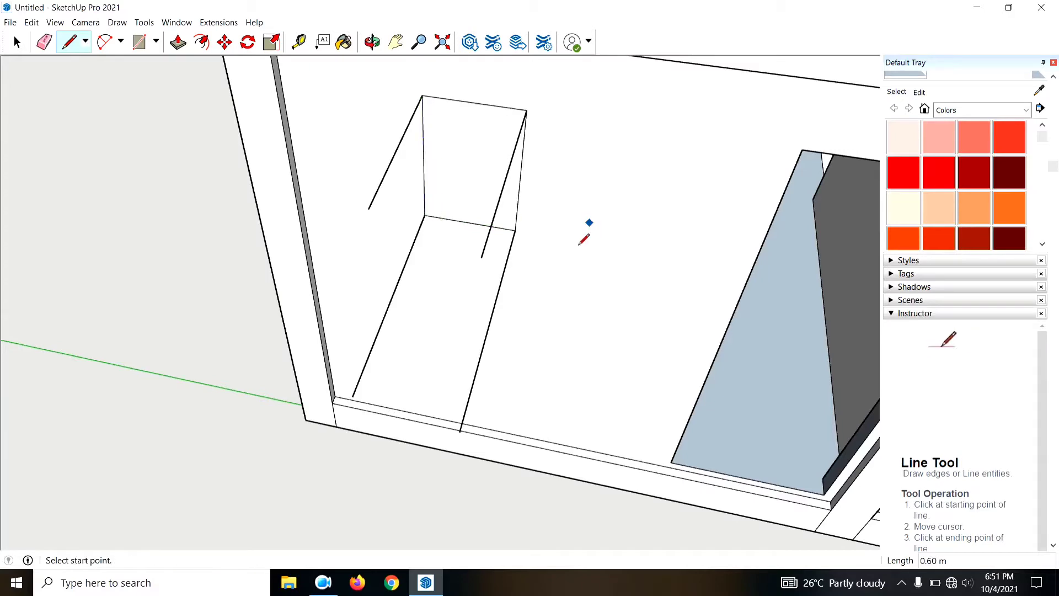
# Step: Push/Pull the outlined window face through the wall to cut the opening
pyautogui.moveTo(588, 230)
pyautogui.mouseDown(button='middle')
pyautogui.moveTo(521, 324)
pyautogui.moveTo(477, 338)
pyautogui.mouseUp(button='middle')
pyautogui.press('p')
pyautogui.click(441, 316)
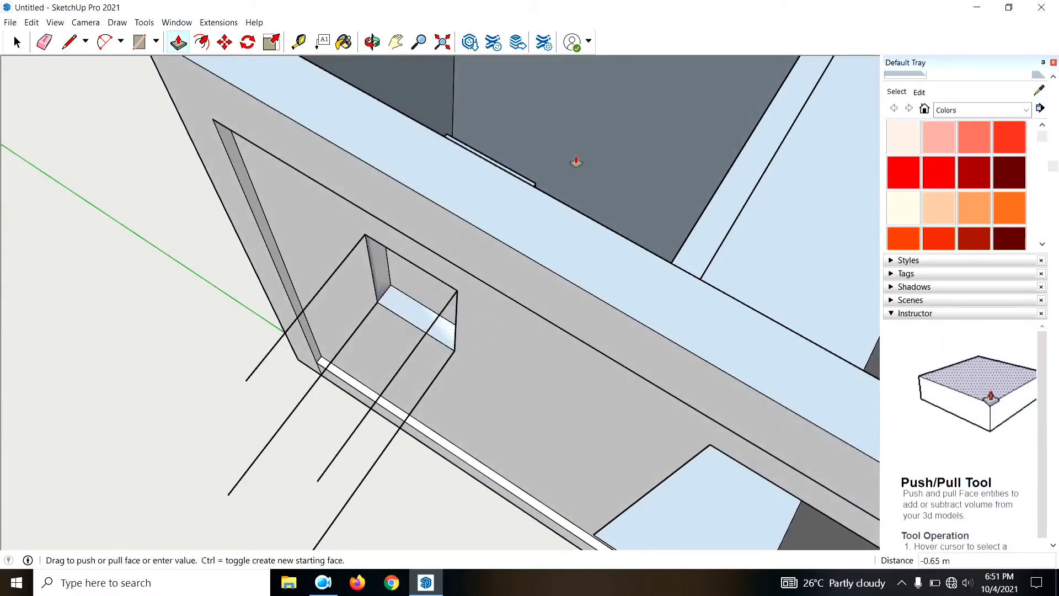
pyautogui.moveTo(574, 160)
pyautogui.mouseDown(button='middle')
pyautogui.moveTo(303, 198)
pyautogui.moveTo(404, 159)
pyautogui.mouseUp(button='middle')
pyautogui.click(416, 178)
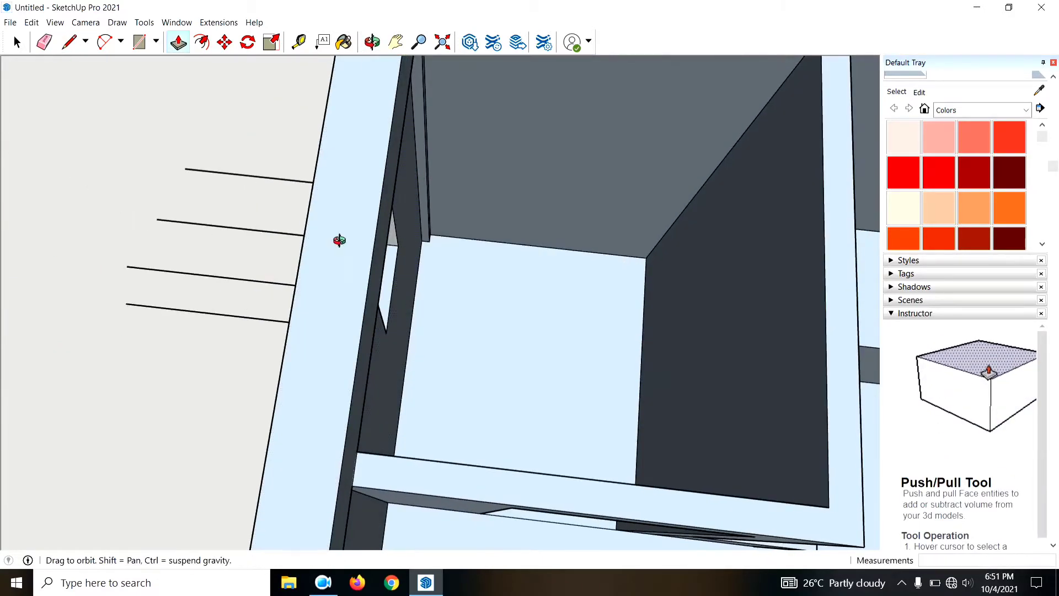
pyautogui.moveTo(339, 236); pyautogui.dragTo(378, 184, button='middle')
# Step: Erase the leftover guide lines outside the wall and review the interior walls
pyautogui.press('e')
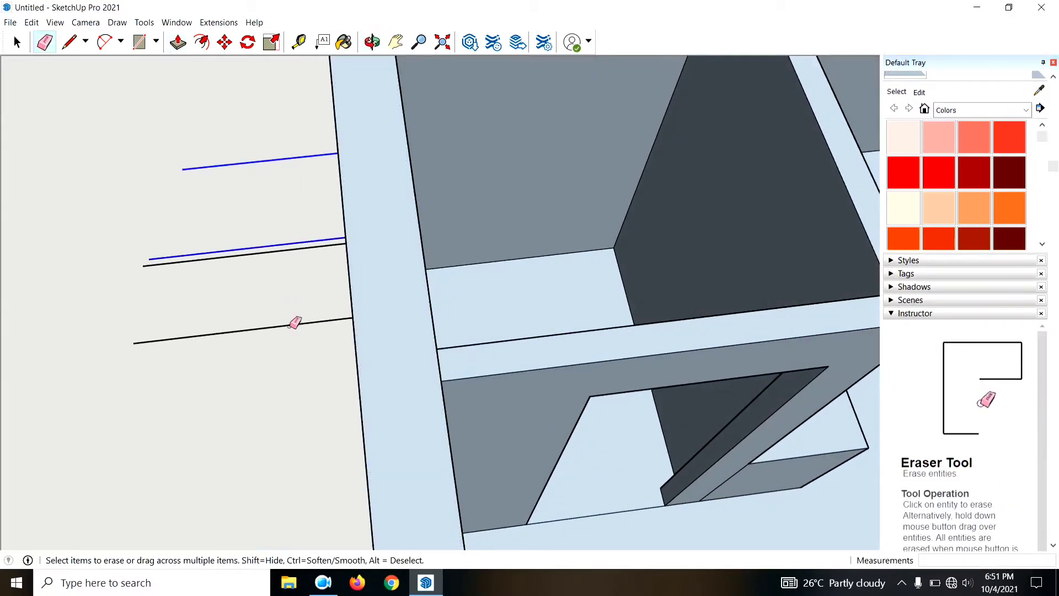
pyautogui.moveTo(279, 248); pyautogui.dragTo(291, 263)
pyautogui.moveTo(291, 263)
pyautogui.mouseDown(button='middle')
pyautogui.moveTo(215, 229)
pyautogui.moveTo(353, 174)
pyautogui.mouseUp(button='middle')
pyautogui.scroll(-5, 558, 175)
pyautogui.scroll(-3, 305, 250)
pyautogui.moveTo(305, 250); pyautogui.dragTo(530, 105, button='middle')
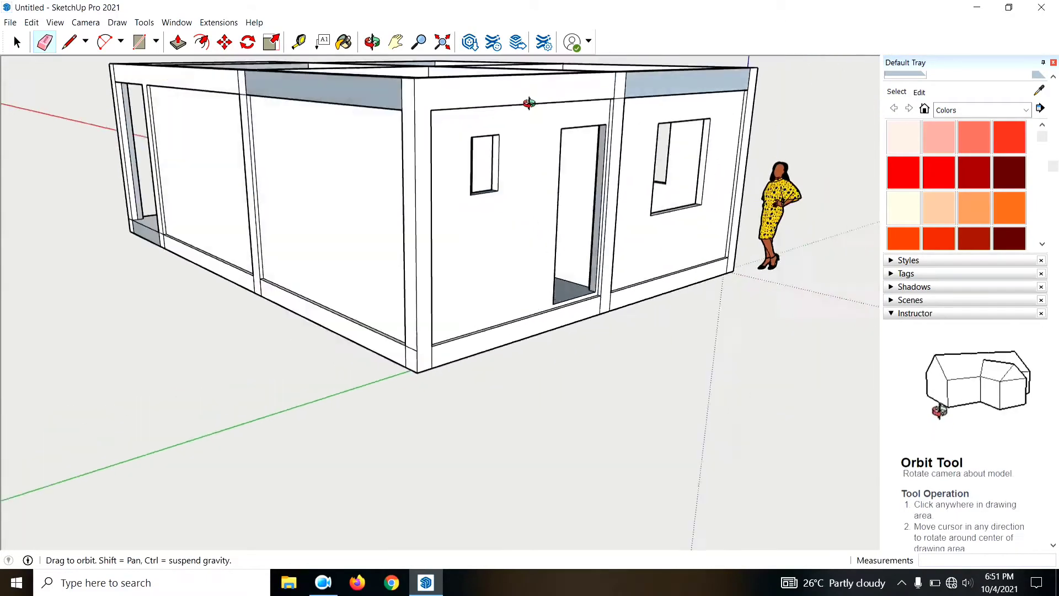
pyautogui.scroll(3, 530, 105)
pyautogui.moveTo(349, 274)
pyautogui.mouseDown(button='middle')
pyautogui.moveTo(406, 312)
pyautogui.moveTo(804, 225)
pyautogui.moveTo(376, 202)
pyautogui.moveTo(623, 220)
pyautogui.mouseUp(button='middle')
pyautogui.scroll(3, 439, 163)
pyautogui.scroll(3, 372, 276)
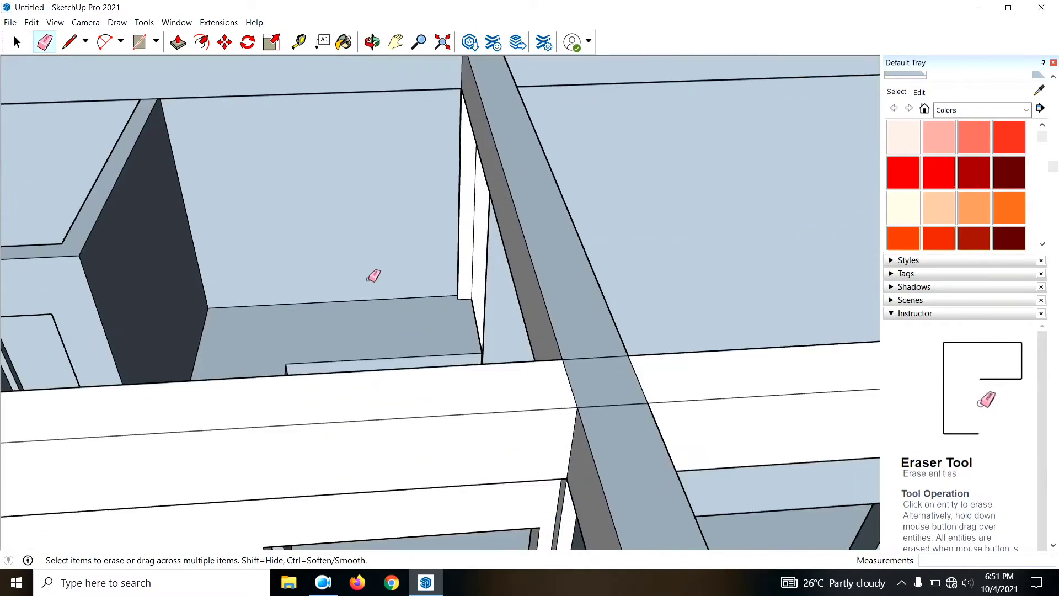
pyautogui.moveTo(371, 276)
pyautogui.mouseDown(button='middle')
pyautogui.moveTo(501, 298)
pyautogui.moveTo(276, 307)
pyautogui.moveTo(362, 215)
pyautogui.moveTo(441, 341)
pyautogui.mouseUp(button='middle')
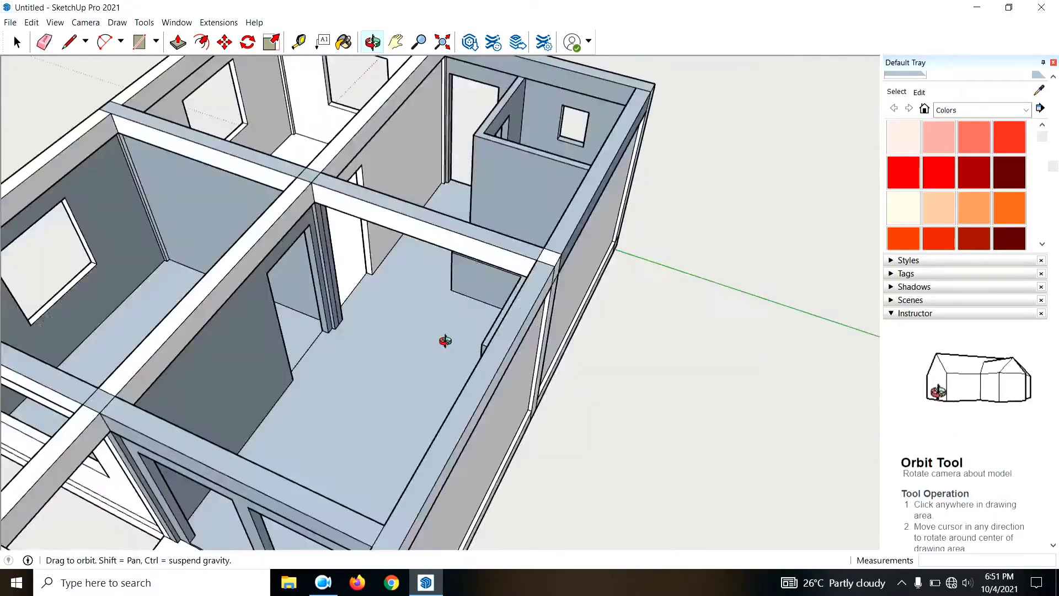
pyautogui.scroll(3, 442, 340)
pyautogui.scroll(3, 298, 260)
pyautogui.moveTo(298, 260); pyautogui.dragTo(301, 170, button='middle')
pyautogui.scroll(1, 292, 180)
# Step: Draw edges across the inner wall, finishing with a 1.80 m line across it
pyautogui.press('l')
pyautogui.scroll(1, 265, 185)
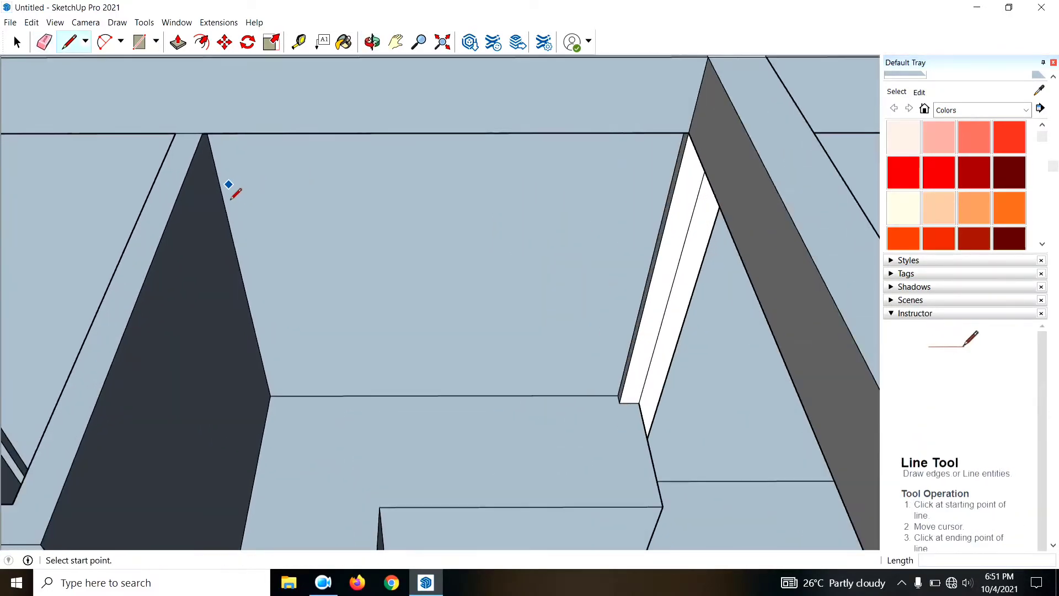
pyautogui.click(219, 184)
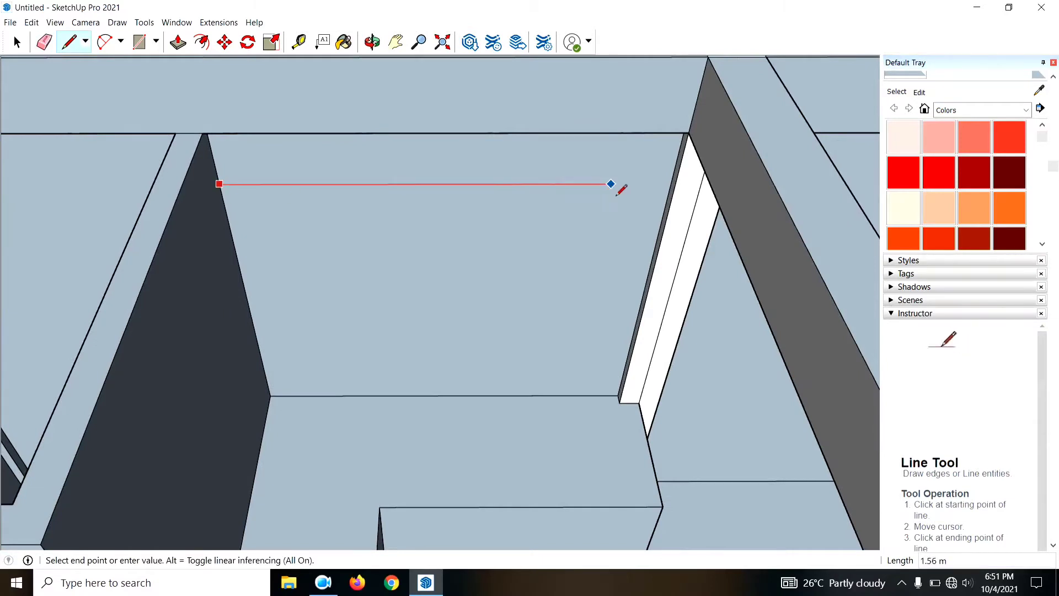
pyautogui.click(672, 185)
pyautogui.hotkey('ctrl', 'z')
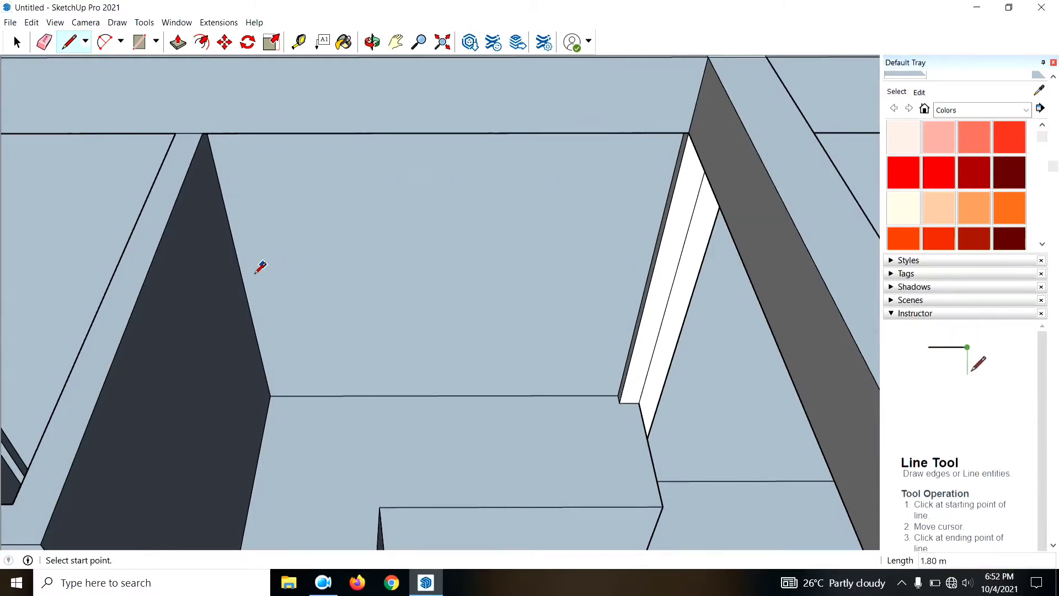
pyautogui.click(236, 252)
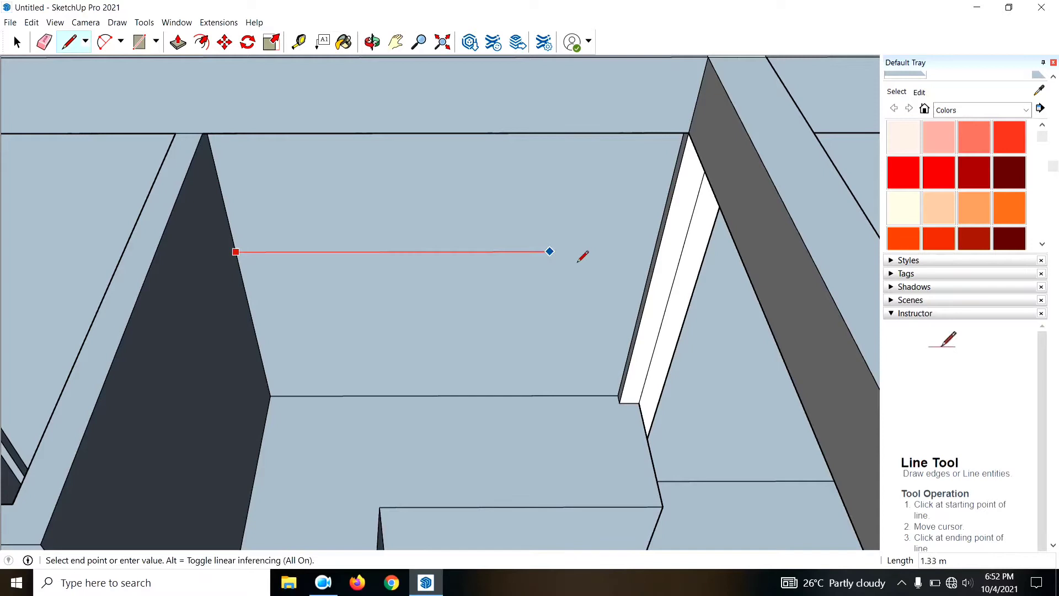
pyautogui.click(655, 252)
pyautogui.click(654, 252)
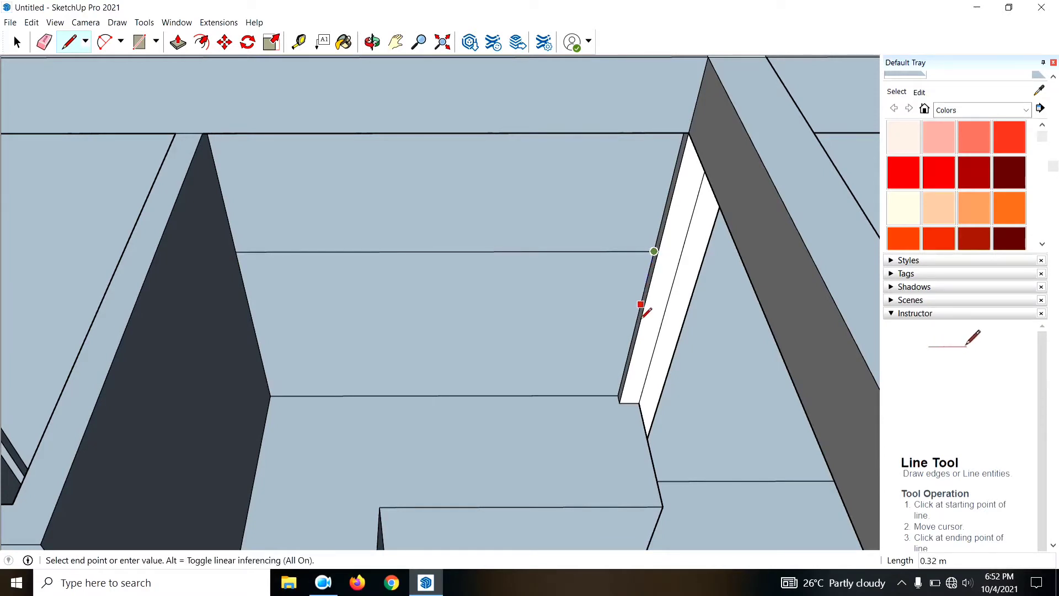
pyautogui.write('.6')
pyautogui.click(641, 304)
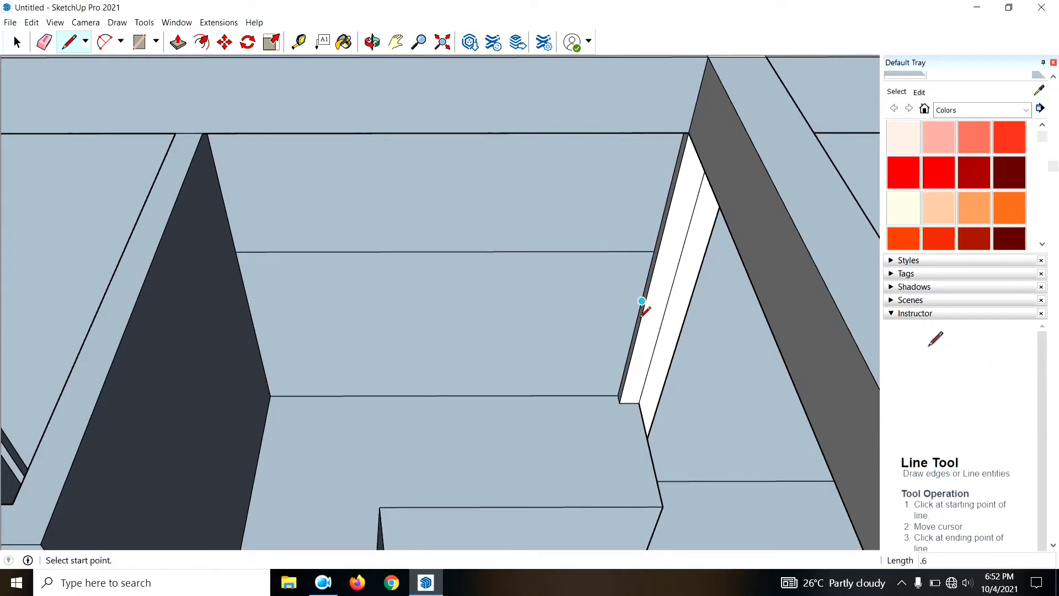
pyautogui.click(631, 345)
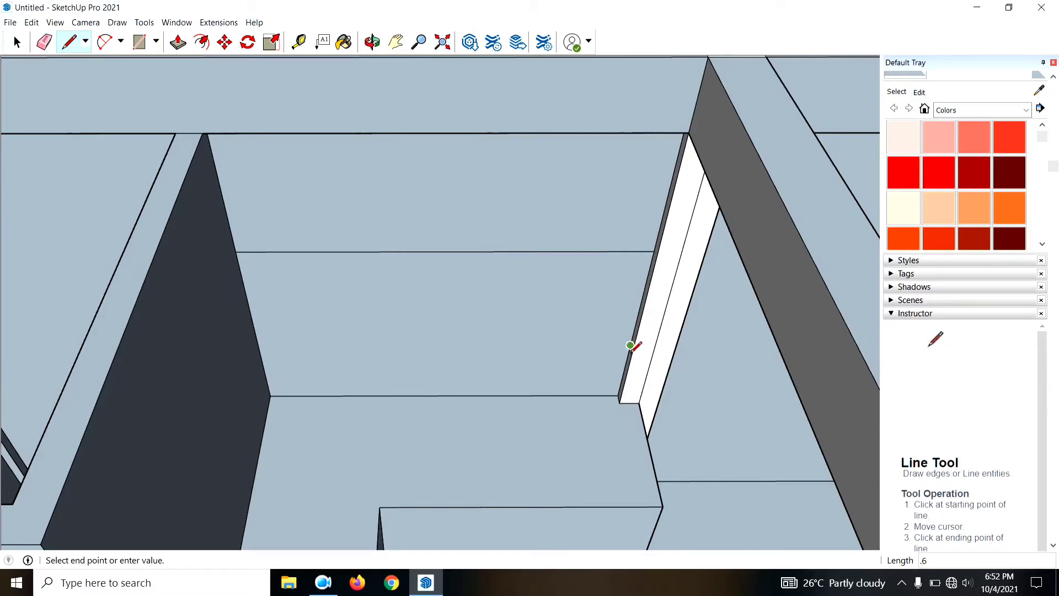
pyautogui.click(258, 346)
# Step: Push the new wall strip out into a ledge, inspect it, then undo the push
pyautogui.moveTo(442, 345); pyautogui.dragTo(411, 366, button='middle')
pyautogui.press('p')
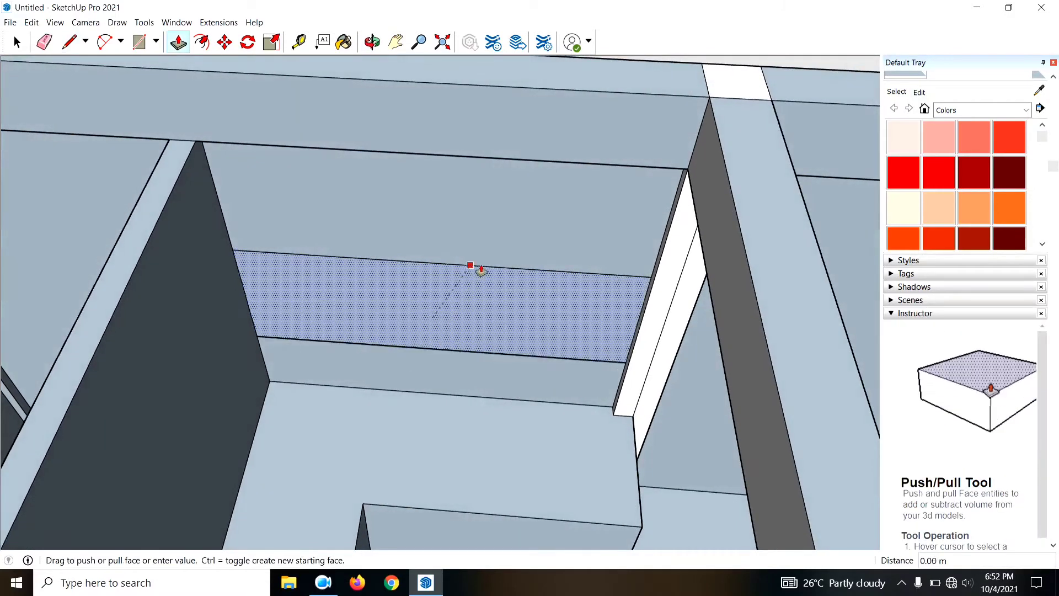
pyautogui.moveTo(481, 271); pyautogui.dragTo(494, 279)
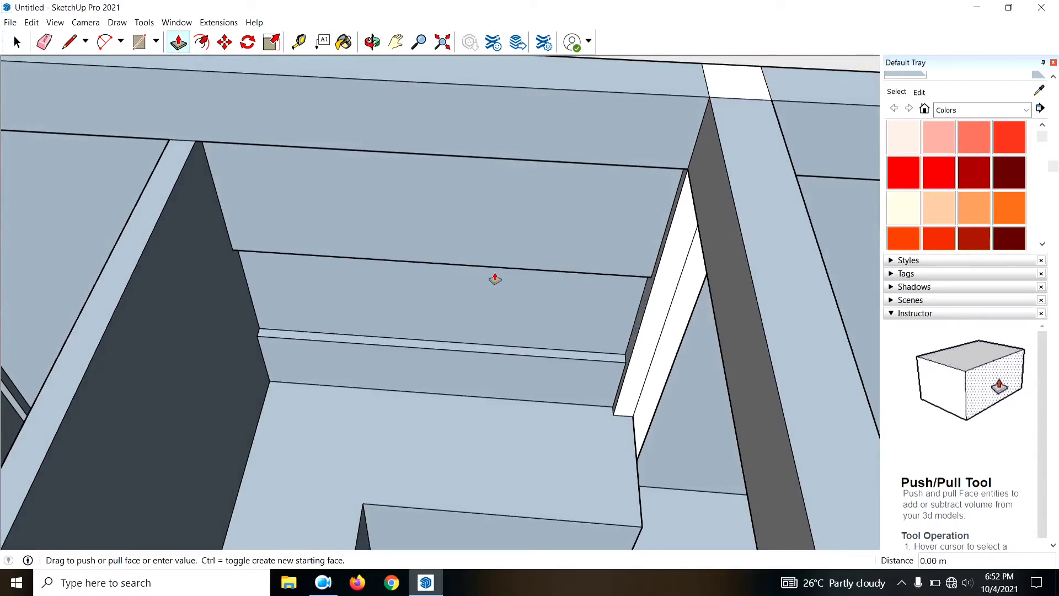
pyautogui.moveTo(622, 220)
pyautogui.mouseDown(button='middle')
pyautogui.moveTo(547, 241)
pyautogui.moveTo(373, 258)
pyautogui.mouseUp(button='middle')
pyautogui.moveTo(527, 201)
pyautogui.mouseDown(button='middle')
pyautogui.moveTo(545, 202)
pyautogui.moveTo(282, 173)
pyautogui.moveTo(779, 182)
pyautogui.mouseUp(button='middle')
pyautogui.moveTo(595, 256)
pyautogui.mouseDown(button='middle')
pyautogui.moveTo(452, 174)
pyautogui.moveTo(404, 231)
pyautogui.moveTo(402, 303)
pyautogui.mouseUp(button='middle')
pyautogui.press('l')
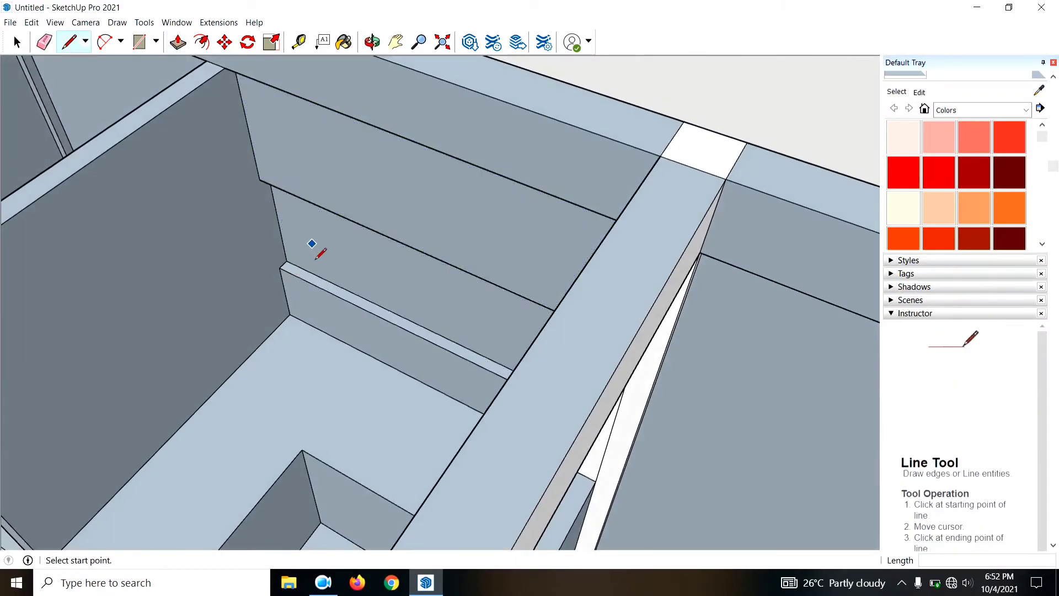
pyautogui.hotkey('ctrl', 'z')
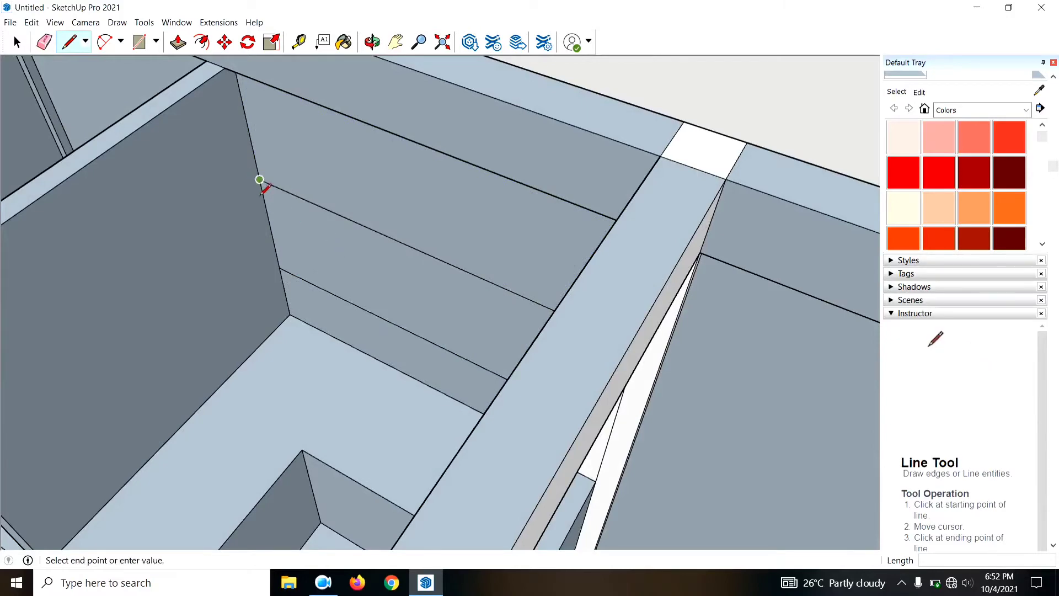
# Step: Orbit around to the outer wall corner and begin a reference line at the wall edge
pyautogui.moveTo(259, 180)
pyautogui.mouseDown(button='middle')
pyautogui.moveTo(483, 182)
pyautogui.moveTo(360, 253)
pyautogui.mouseUp(button='middle')
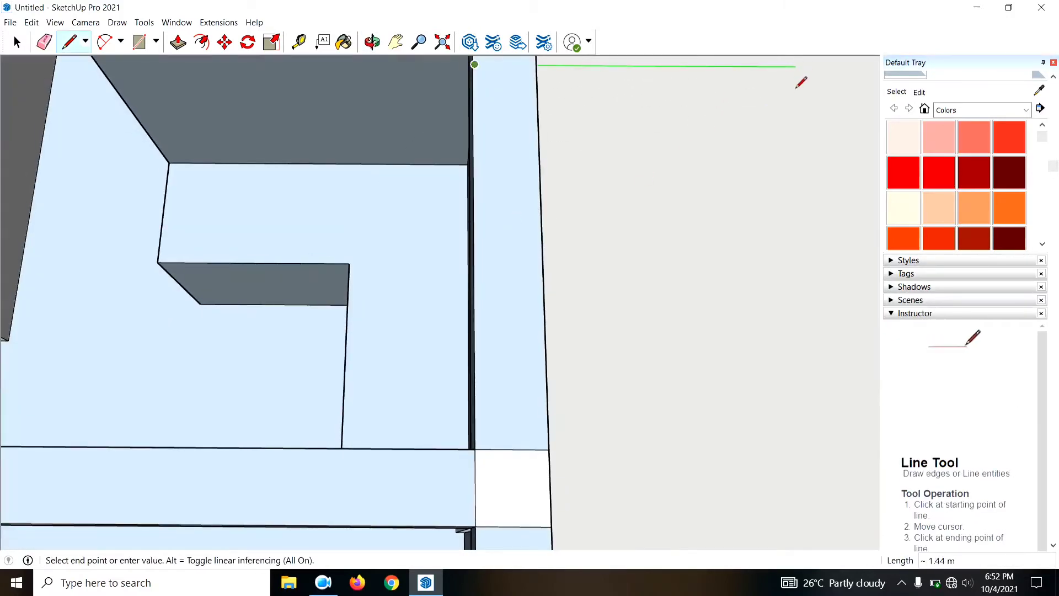
pyautogui.moveTo(799, 87); pyautogui.dragTo(739, 149, button='middle')
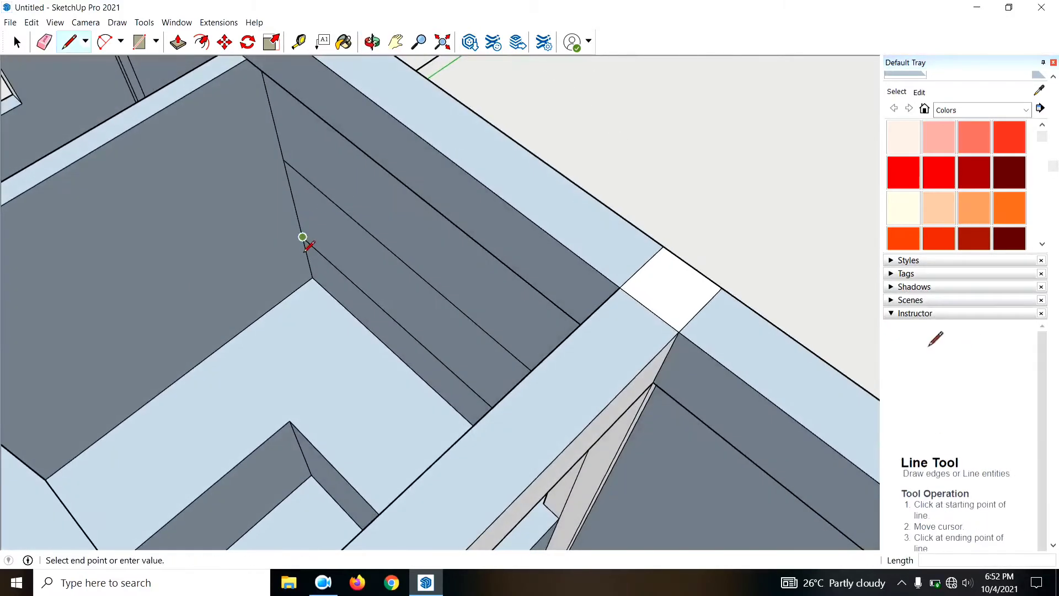
pyautogui.moveTo(478, 246)
pyautogui.mouseDown(button='middle')
pyautogui.moveTo(789, 220)
pyautogui.moveTo(650, 242)
pyautogui.mouseUp(button='middle')
pyautogui.scroll(-5, 645, 245)
pyautogui.moveTo(603, 323)
pyautogui.mouseDown(button='middle')
pyautogui.moveTo(851, 331)
pyautogui.moveTo(397, 113)
pyautogui.mouseUp(button='middle')
pyautogui.moveTo(503, 160); pyautogui.dragTo(480, 171, button='middle')
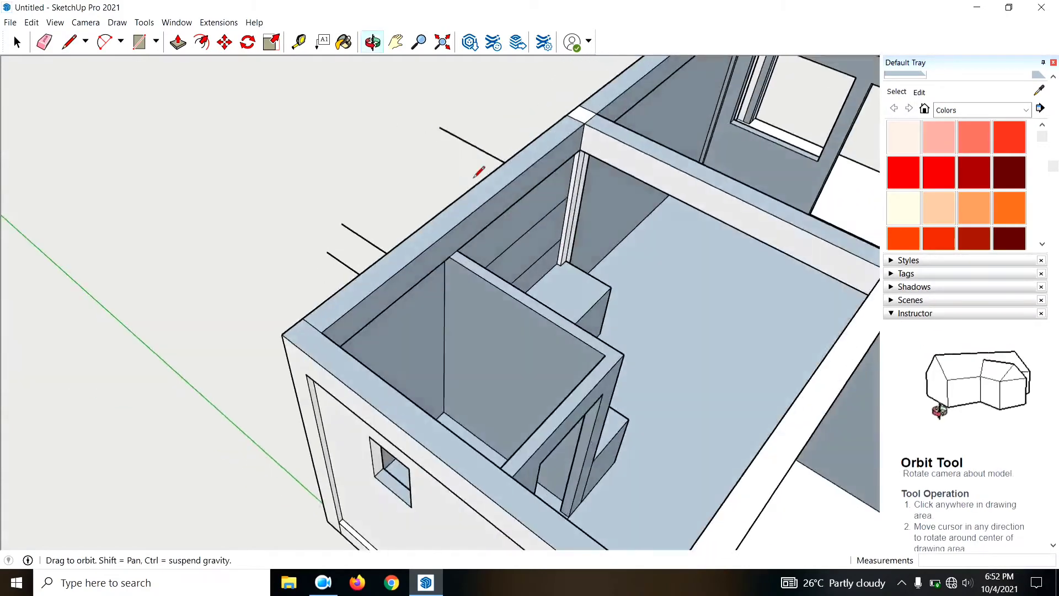
pyautogui.scroll(5, 561, 269)
pyautogui.click(561, 227)
# Step: Fix the reference line on the ground and draw a short line down the post
pyautogui.moveTo(473, 218)
pyautogui.mouseDown(button='middle')
pyautogui.moveTo(794, 272)
pyautogui.moveTo(390, 189)
pyautogui.mouseUp(button='middle')
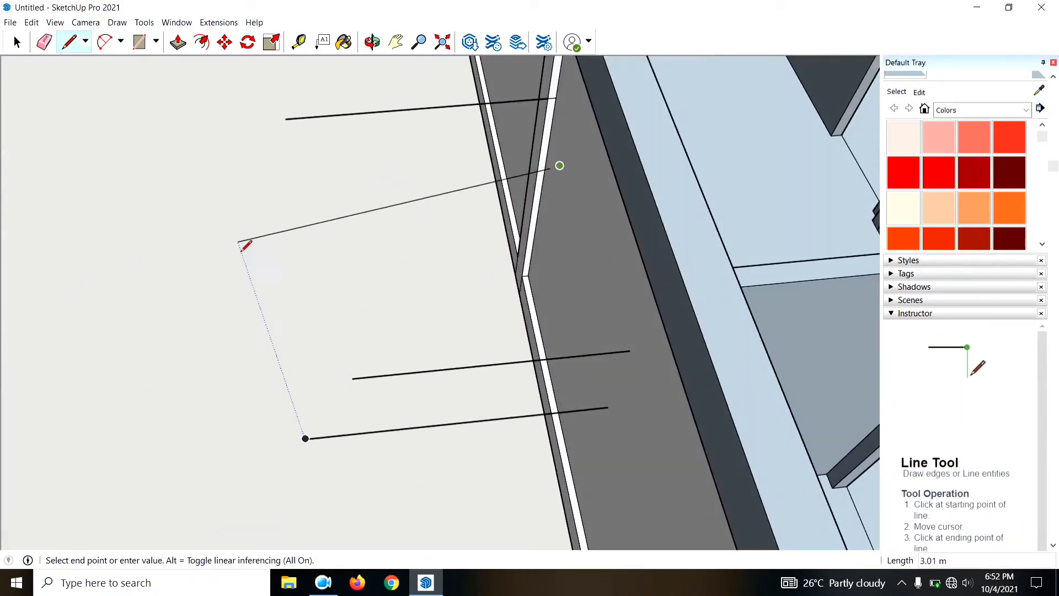
pyautogui.click(247, 211)
pyautogui.moveTo(314, 229)
pyautogui.mouseDown(button='middle')
pyautogui.moveTo(564, 206)
pyautogui.moveTo(482, 107)
pyautogui.mouseUp(button='middle')
pyautogui.press('Escape')
pyautogui.moveTo(375, 296); pyautogui.dragTo(422, 152, button='middle')
pyautogui.scroll(5, 422, 152)
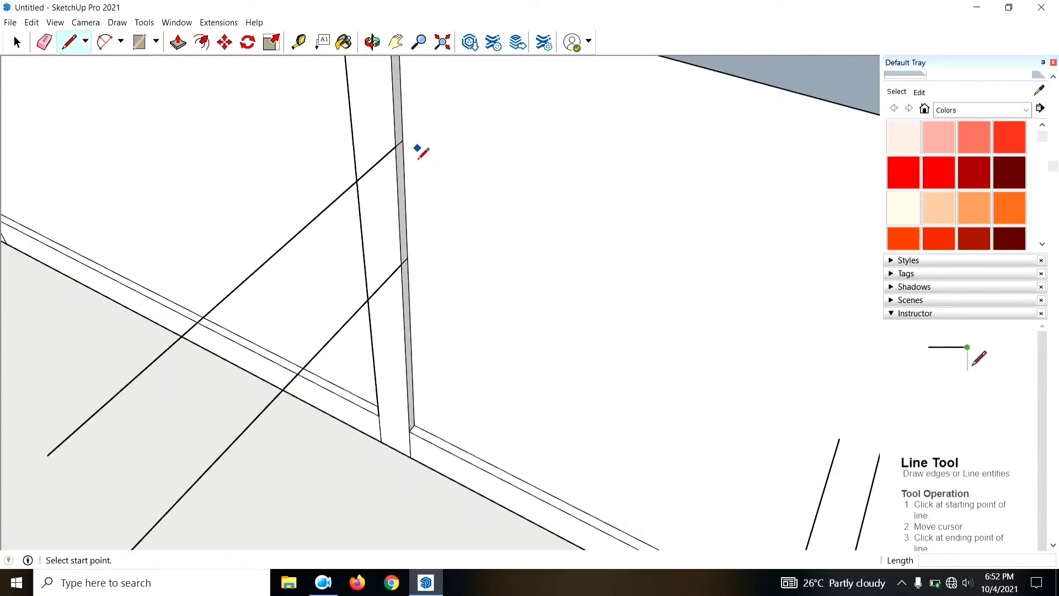
pyautogui.click(408, 153)
pyautogui.click(408, 258)
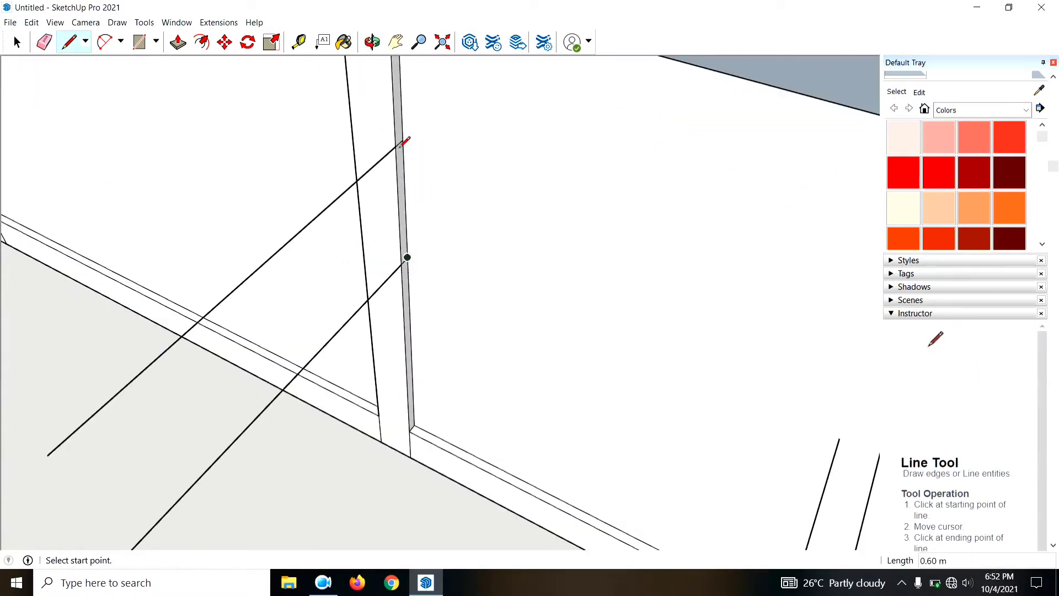
# Step: Outline a 1.80 m by 0.60 m rectangle on the outer wall starting at the post
pyautogui.click(408, 153)
pyautogui.scroll(-3, 378, 165)
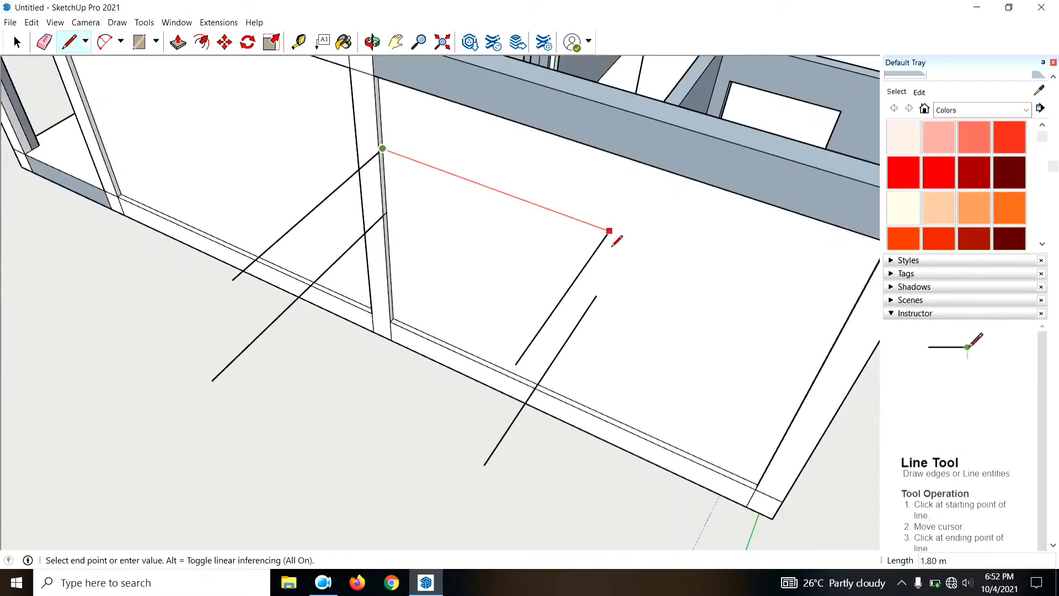
pyautogui.click(612, 246)
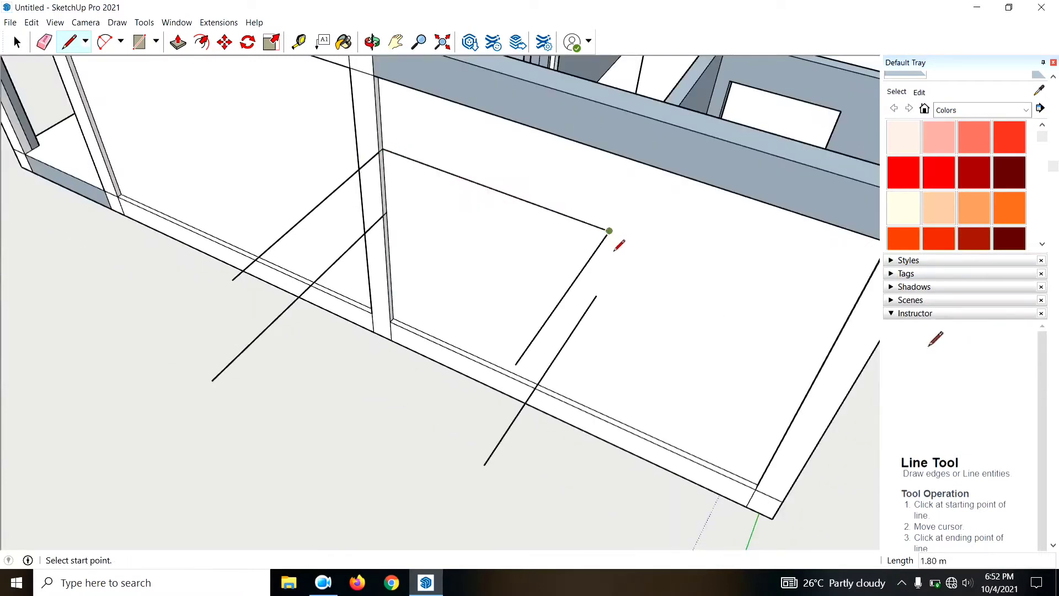
pyautogui.click(597, 298)
pyautogui.click(389, 215)
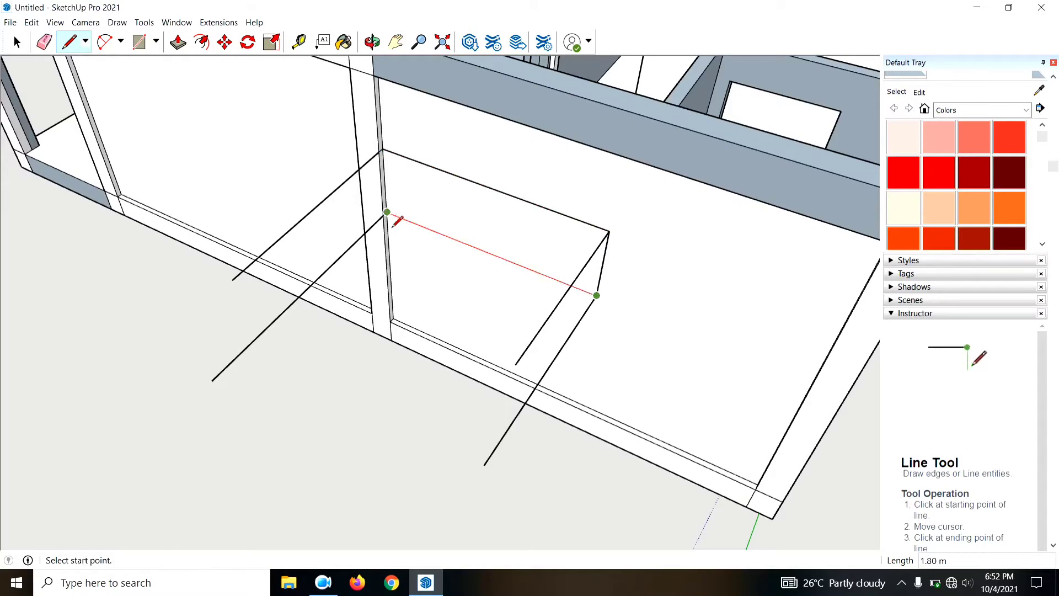
pyautogui.moveTo(396, 221)
pyautogui.mouseDown(button='middle')
pyautogui.moveTo(492, 217)
pyautogui.moveTo(420, 243)
pyautogui.mouseUp(button='middle')
# Step: Push the rectangle 0.05 m into the wall and view the recessed panel
pyautogui.press('p')
pyautogui.click(469, 276)
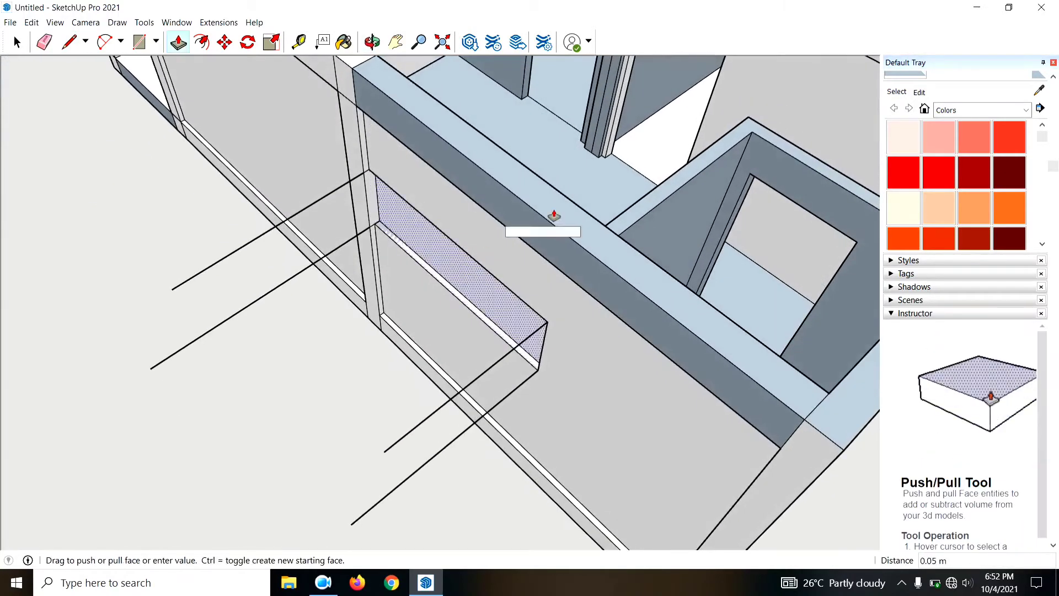
pyautogui.moveTo(633, 170); pyautogui.dragTo(454, 199, button='middle')
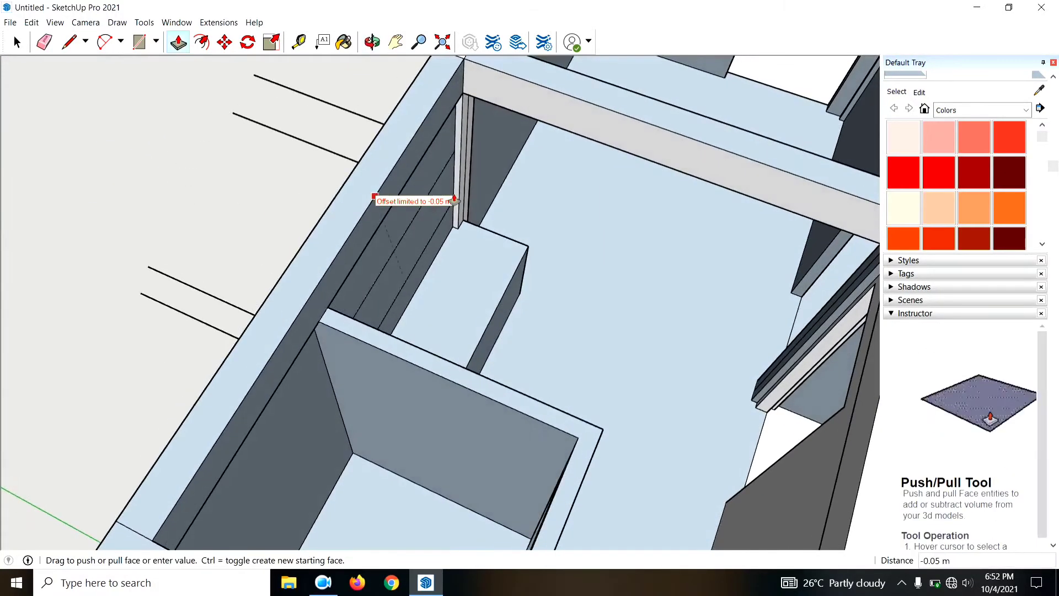
pyautogui.click(453, 147)
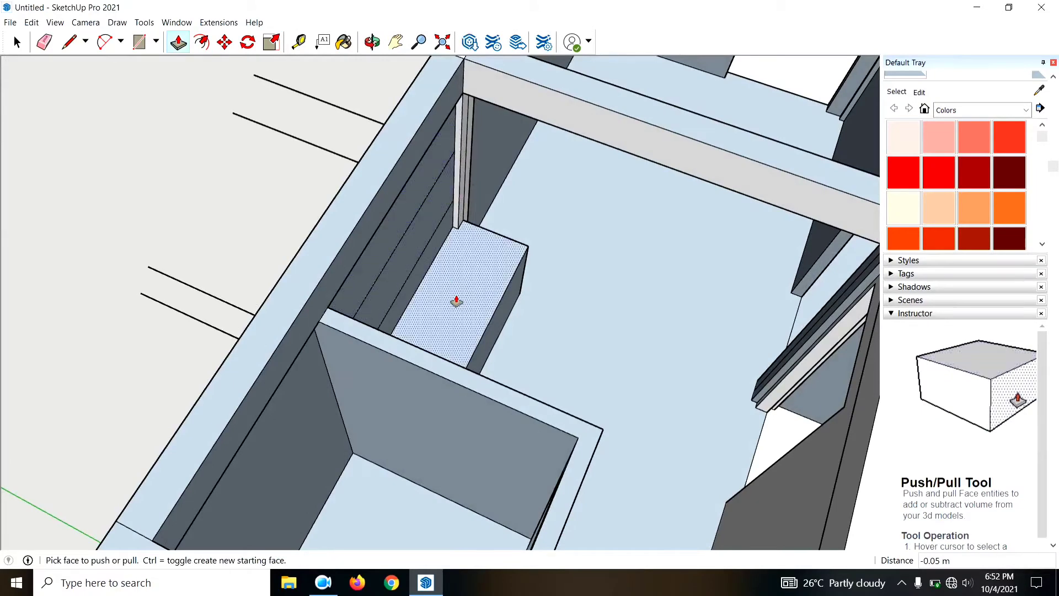
pyautogui.moveTo(456, 301)
pyautogui.mouseDown(button='middle')
pyautogui.moveTo(710, 229)
pyautogui.moveTo(733, 206)
pyautogui.mouseUp(button='middle')
pyautogui.press('space')
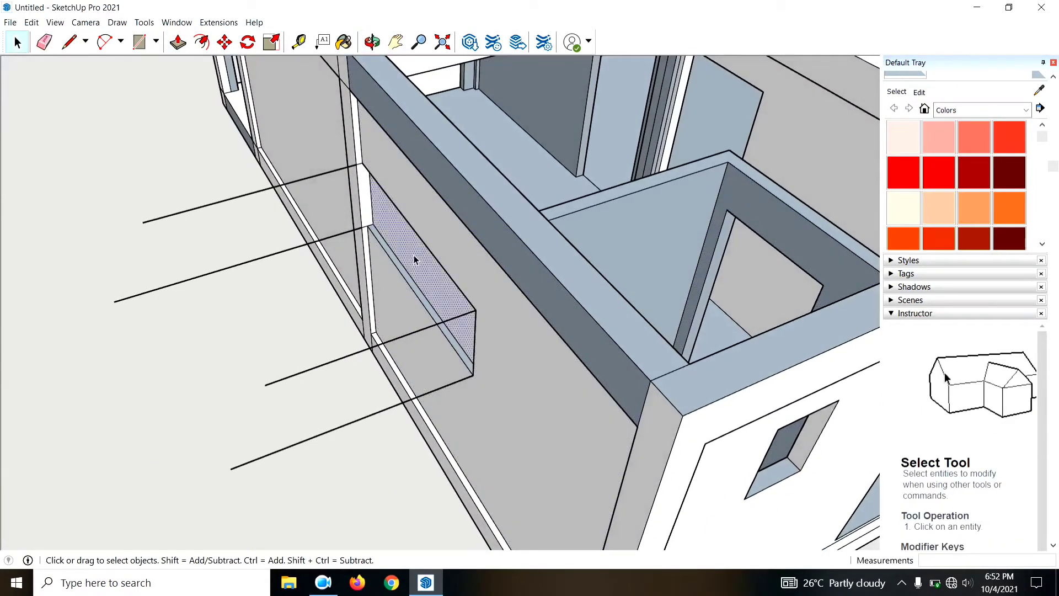
pyautogui.moveTo(419, 257)
pyautogui.mouseDown(button='middle')
pyautogui.moveTo(584, 217)
pyautogui.moveTo(663, 230)
pyautogui.mouseUp(button='middle')
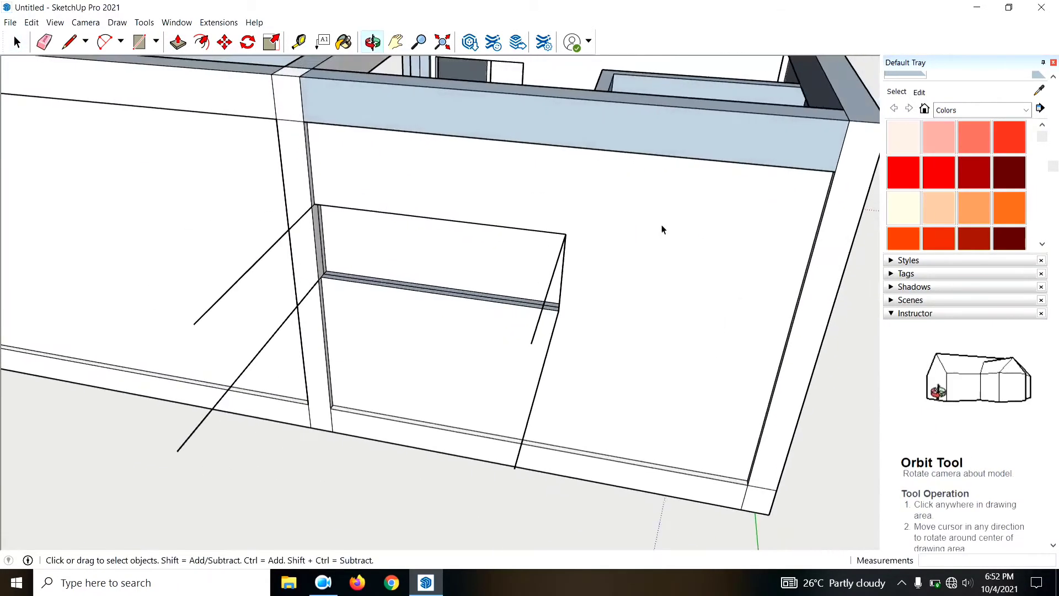
pyautogui.moveTo(477, 270)
pyautogui.mouseDown(button='middle')
pyautogui.moveTo(503, 246)
pyautogui.moveTo(418, 325)
pyautogui.moveTo(297, 362)
pyautogui.moveTo(239, 366)
pyautogui.mouseUp(button='middle')
# Step: Cancel a stray rectangle and erase the three reference lines from the ground
pyautogui.press('r')
pyautogui.click(101, 225)
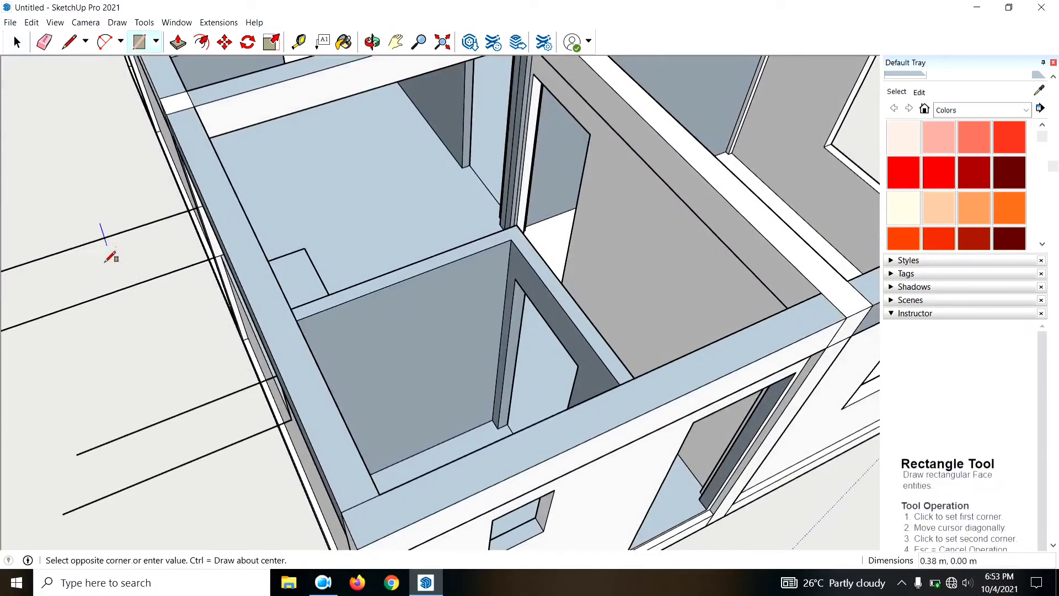
pyautogui.press('Escape')
pyautogui.press('e')
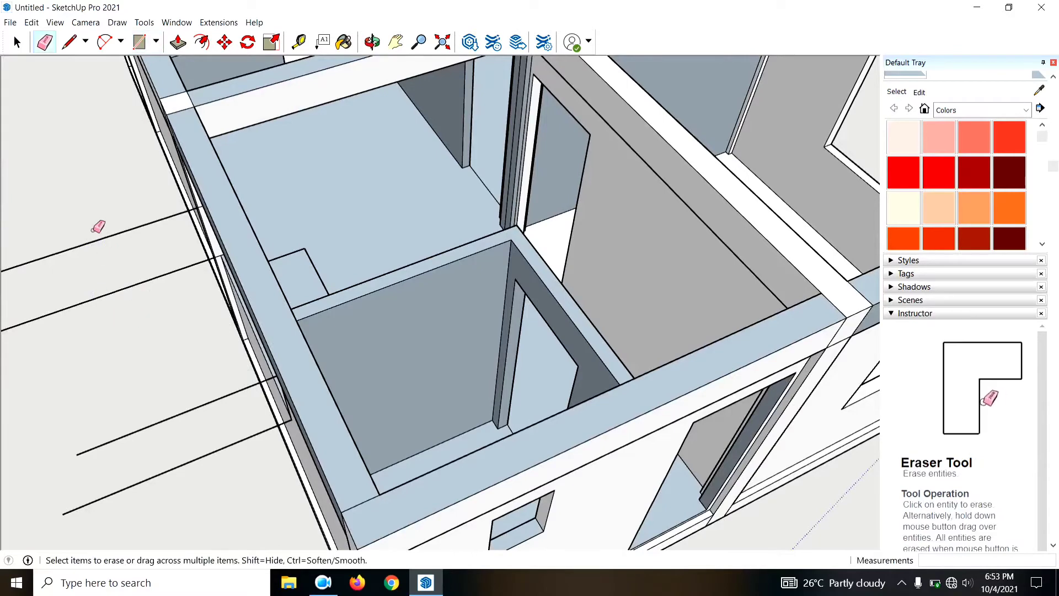
pyautogui.moveTo(104, 264); pyautogui.dragTo(208, 463)
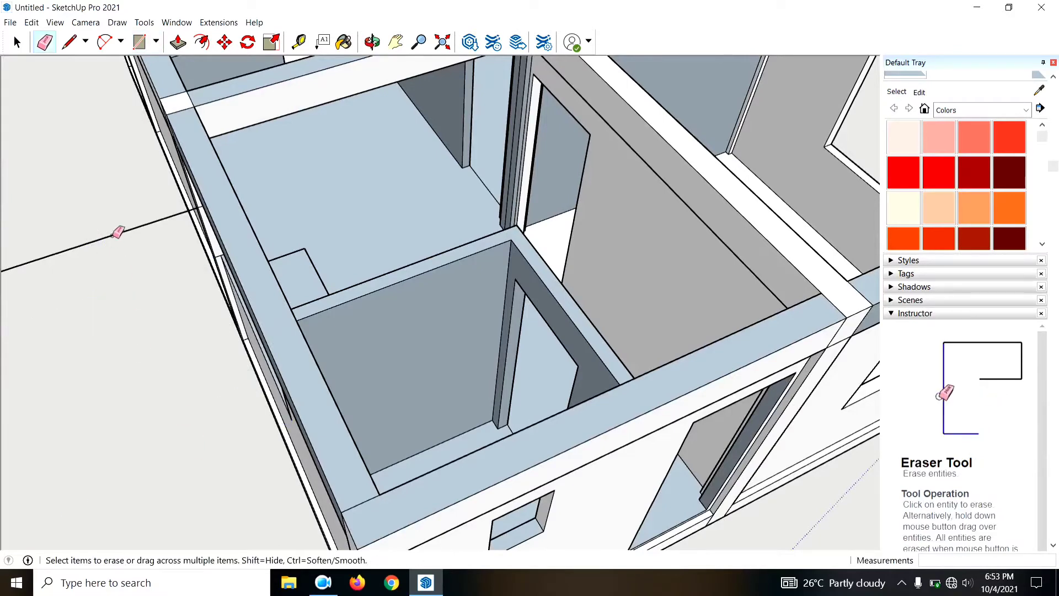
# Step: Orbit up to a high view showing the whole multi-room house
pyautogui.moveTo(126, 284)
pyautogui.mouseDown(button='middle')
pyautogui.moveTo(622, 377)
pyautogui.moveTo(279, 335)
pyautogui.moveTo(100, 407)
pyautogui.moveTo(559, 239)
pyautogui.moveTo(531, 90)
pyautogui.mouseUp(button='middle')
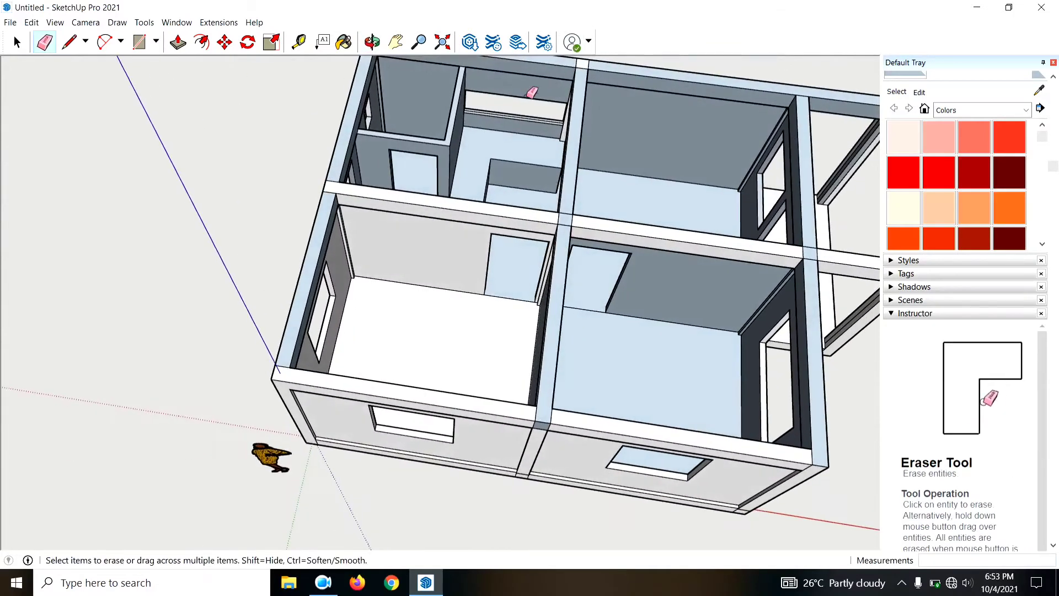
pyautogui.scroll(5, 504, 243)
pyautogui.scroll(-5, 596, 303)
pyautogui.moveTo(595, 303); pyautogui.dragTo(528, 236, button='middle')
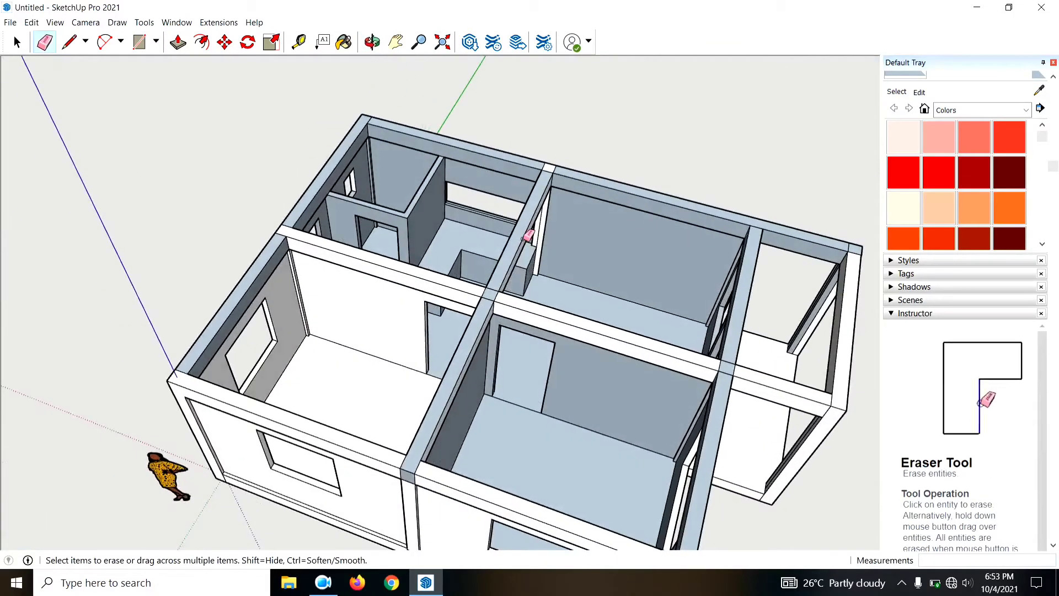
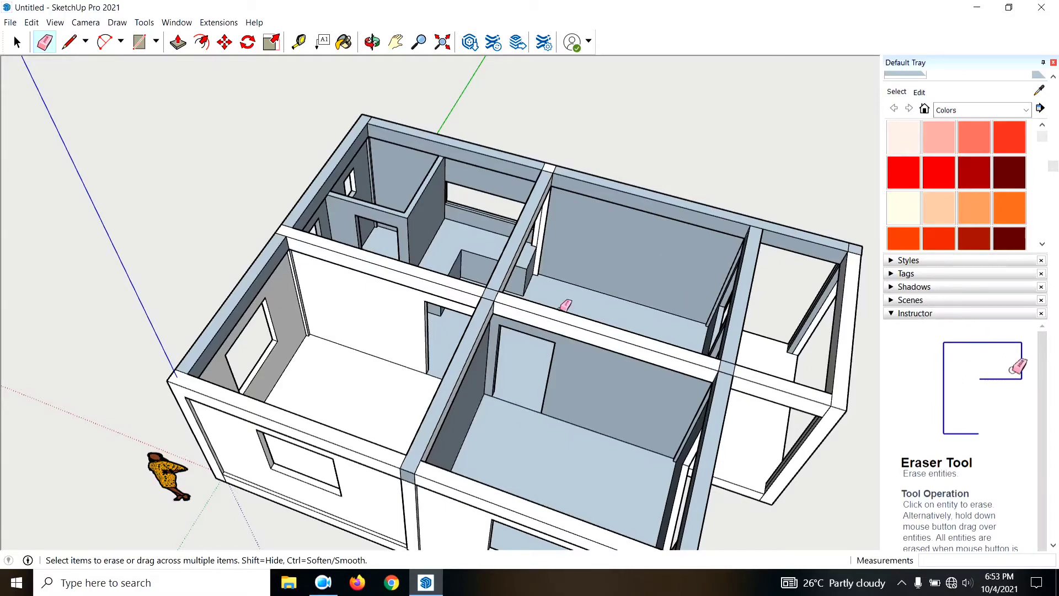
# Step: Outline a rectangular window with the Line tool on the rear room's back wall
pyautogui.scroll(-5, 566, 305)
pyautogui.moveTo(598, 333); pyautogui.dragTo(218, 316, button='middle')
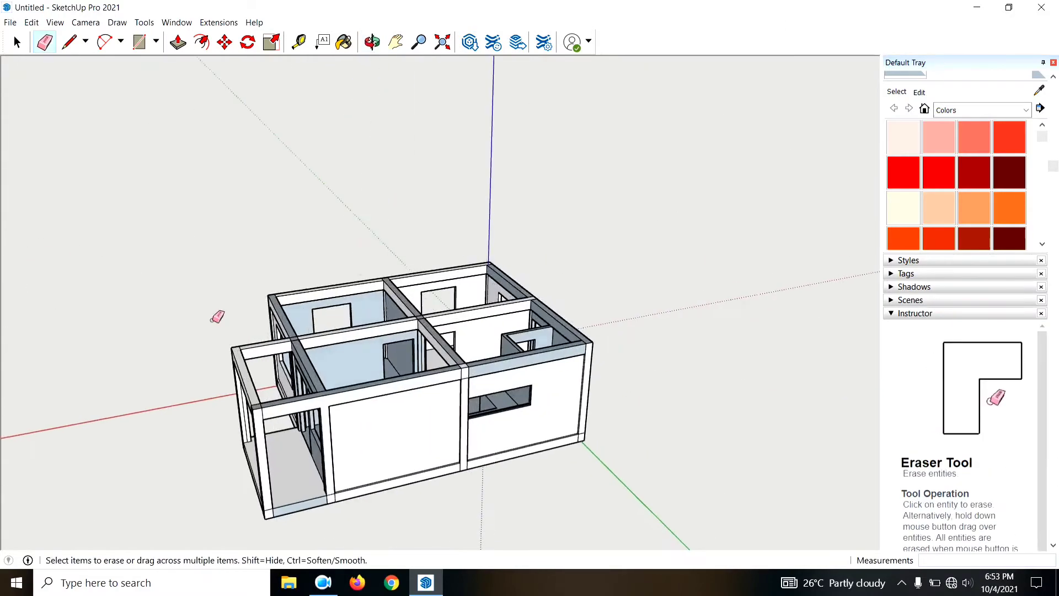
pyautogui.scroll(3, 441, 433)
pyautogui.moveTo(419, 432)
pyautogui.mouseDown(button='middle')
pyautogui.moveTo(226, 343)
pyautogui.moveTo(285, 374)
pyautogui.moveTo(610, 395)
pyautogui.moveTo(570, 406)
pyautogui.moveTo(441, 419)
pyautogui.moveTo(331, 381)
pyautogui.moveTo(367, 326)
pyautogui.moveTo(550, 334)
pyautogui.moveTo(603, 295)
pyautogui.mouseUp(button='middle')
pyautogui.scroll(2, 626, 229)
pyautogui.scroll(4, 588, 262)
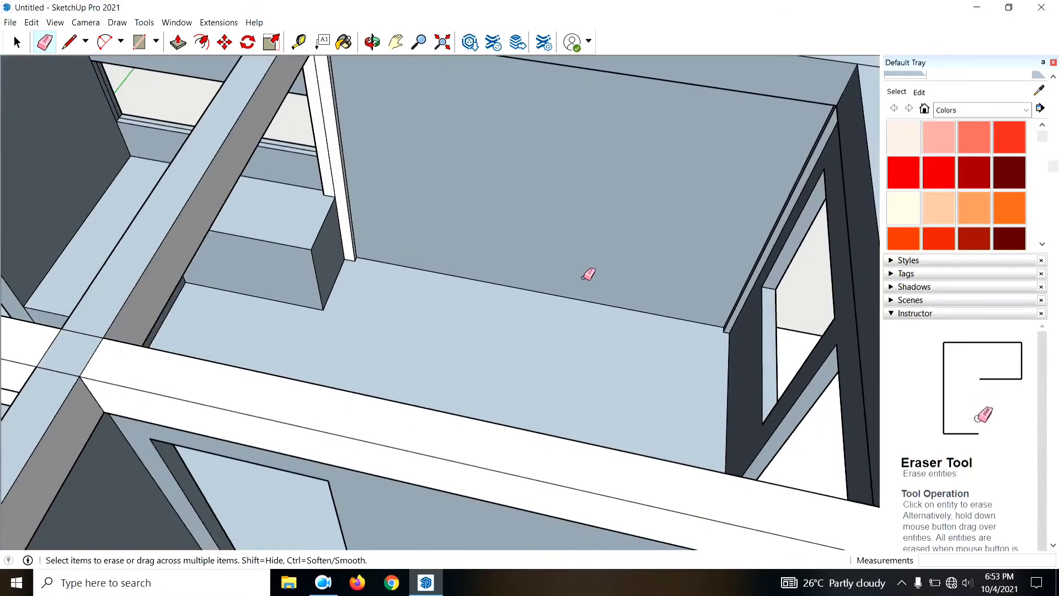
pyautogui.press('l')
pyautogui.write('1.8')
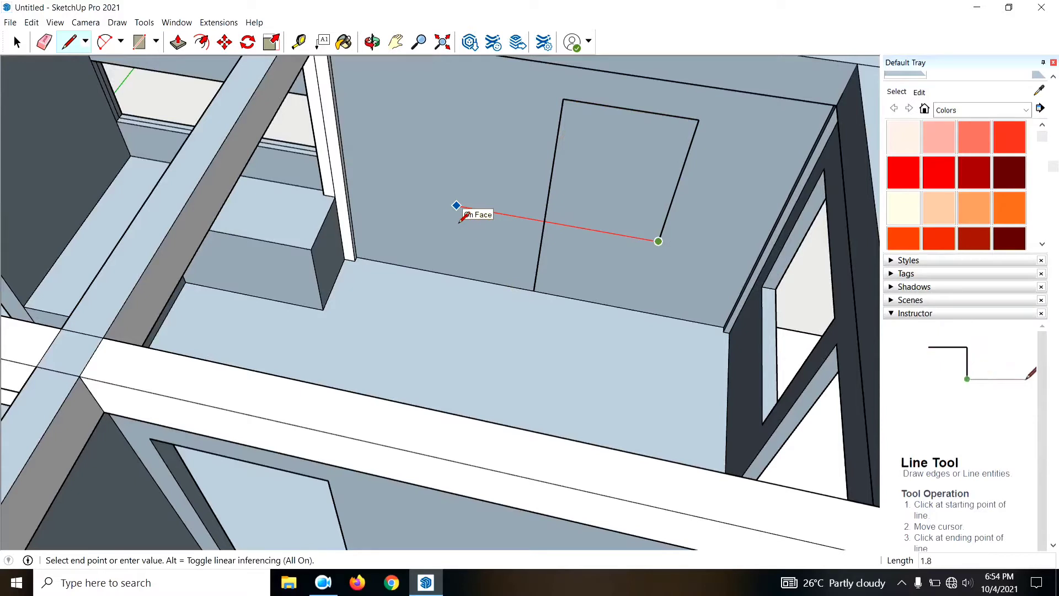
pyautogui.click(460, 220)
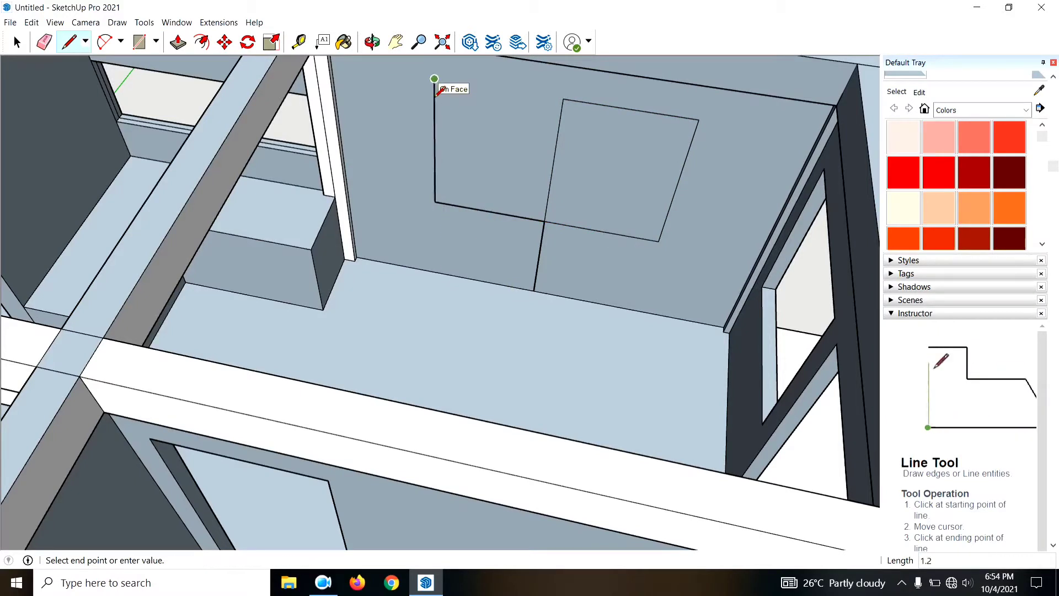
# Step: Erase the stray edge and push the window face through the wall
pyautogui.press('e')
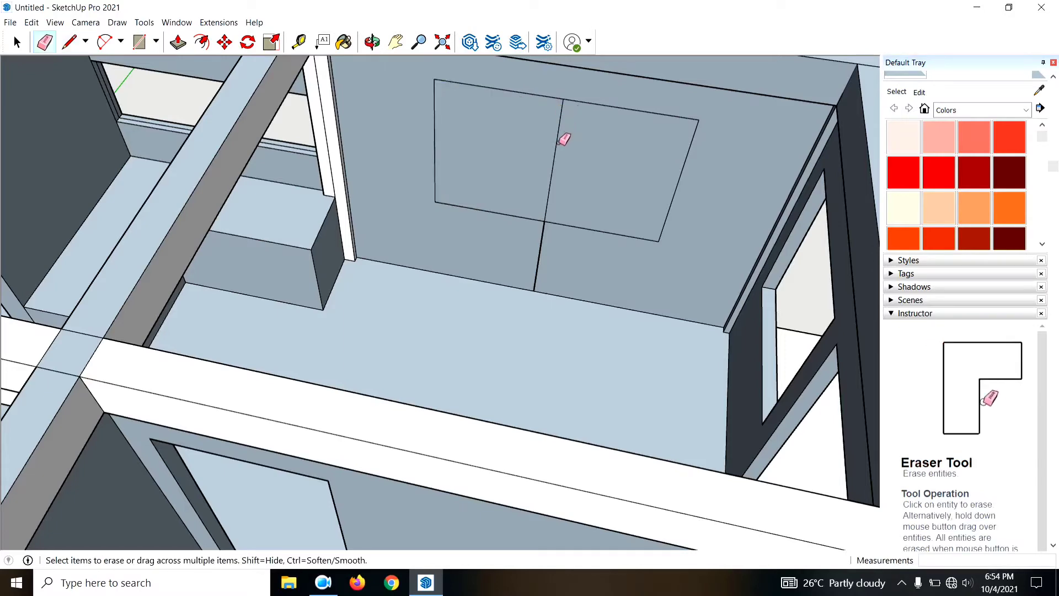
pyautogui.scroll(-5, 550, 254)
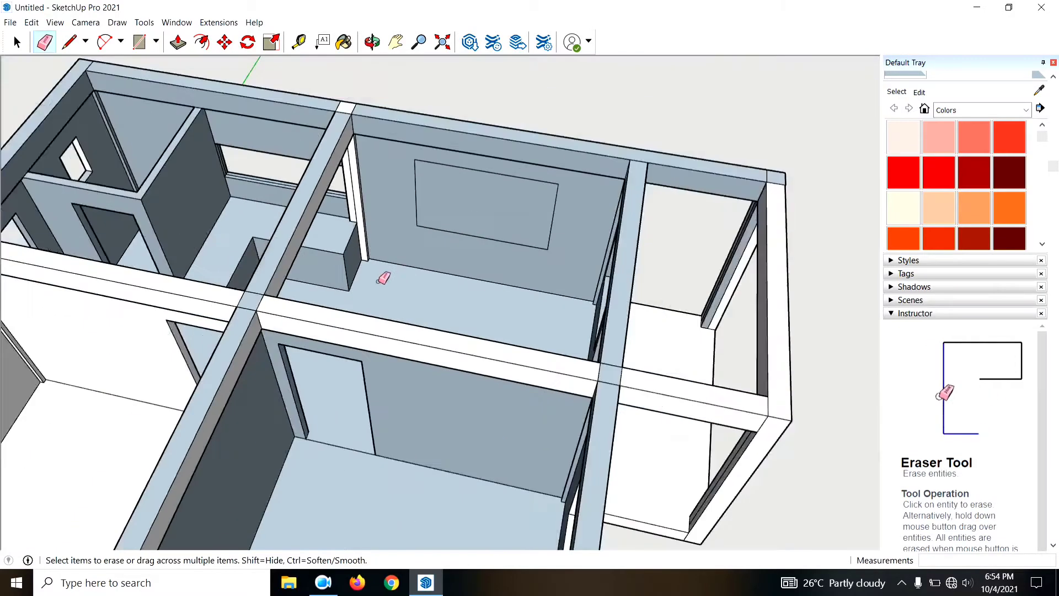
pyautogui.scroll(-3, 383, 276)
pyautogui.press('p')
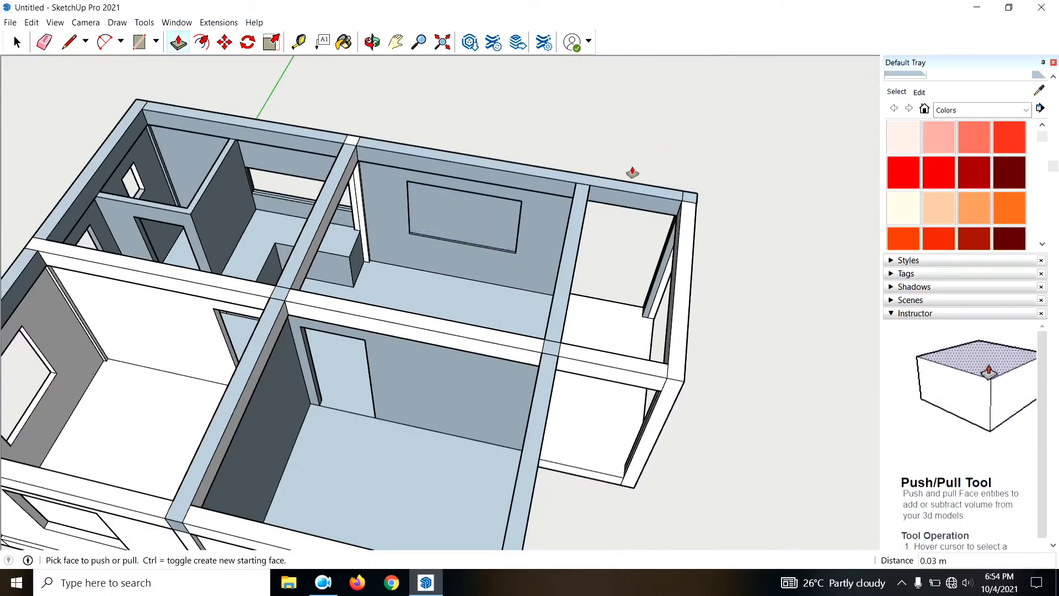
pyautogui.doubleClick(473, 213)
pyautogui.moveTo(624, 161)
pyautogui.mouseDown(button='middle')
pyautogui.moveTo(6, 72)
pyautogui.moveTo(643, 445)
pyautogui.moveTo(556, 415)
pyautogui.moveTo(588, 435)
pyautogui.moveTo(736, 402)
pyautogui.moveTo(764, 485)
pyautogui.moveTo(626, 489)
pyautogui.moveTo(570, 473)
pyautogui.moveTo(593, 442)
pyautogui.moveTo(584, 430)
pyautogui.moveTo(558, 506)
pyautogui.moveTo(573, 458)
pyautogui.moveTo(685, 432)
pyautogui.moveTo(551, 465)
pyautogui.moveTo(485, 436)
pyautogui.moveTo(580, 380)
pyautogui.moveTo(562, 435)
pyautogui.mouseUp(button='middle')
pyautogui.press('space')
pyautogui.scroll(3, 563, 436)
pyautogui.scroll(2, 548, 449)
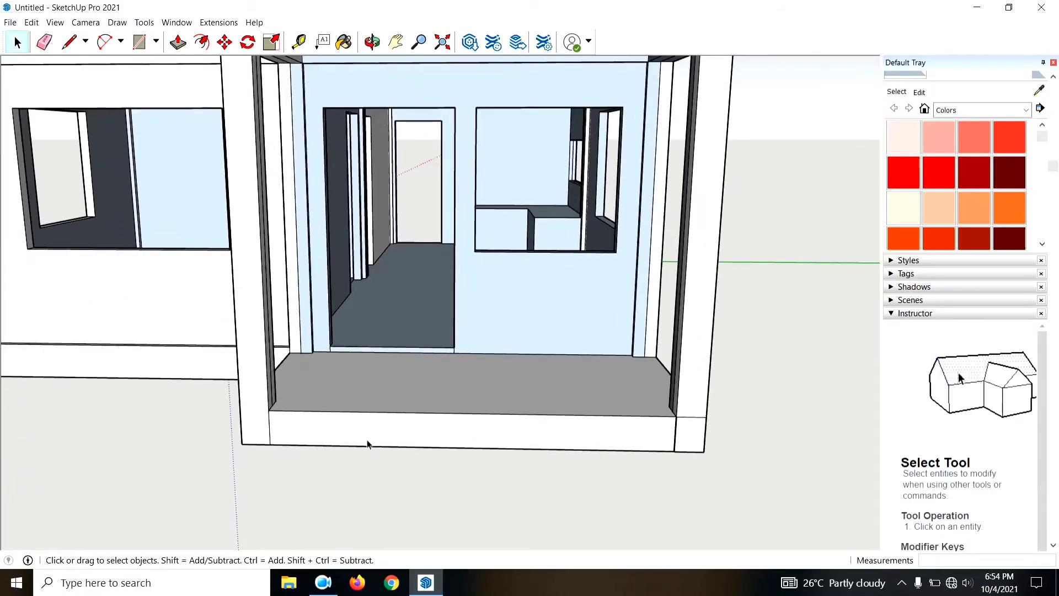
pyautogui.moveTo(367, 444); pyautogui.dragTo(525, 454, button='middle')
pyautogui.scroll(-5, 521, 431)
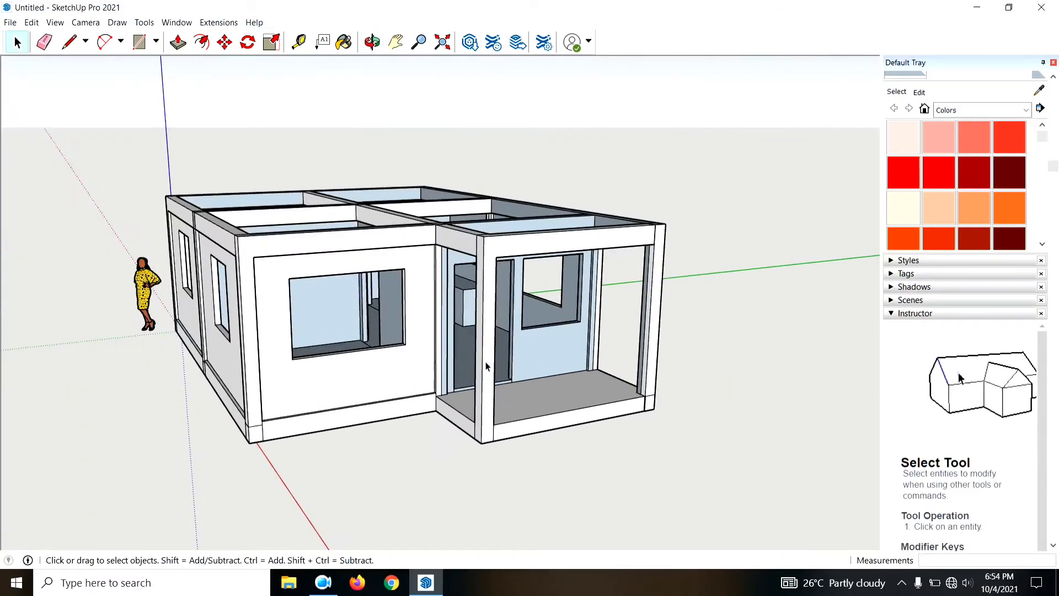
pyautogui.moveTo(486, 367)
pyautogui.mouseDown(button='middle')
pyautogui.moveTo(673, 398)
pyautogui.moveTo(522, 378)
pyautogui.mouseUp(button='middle')
pyautogui.scroll(-3, 445, 391)
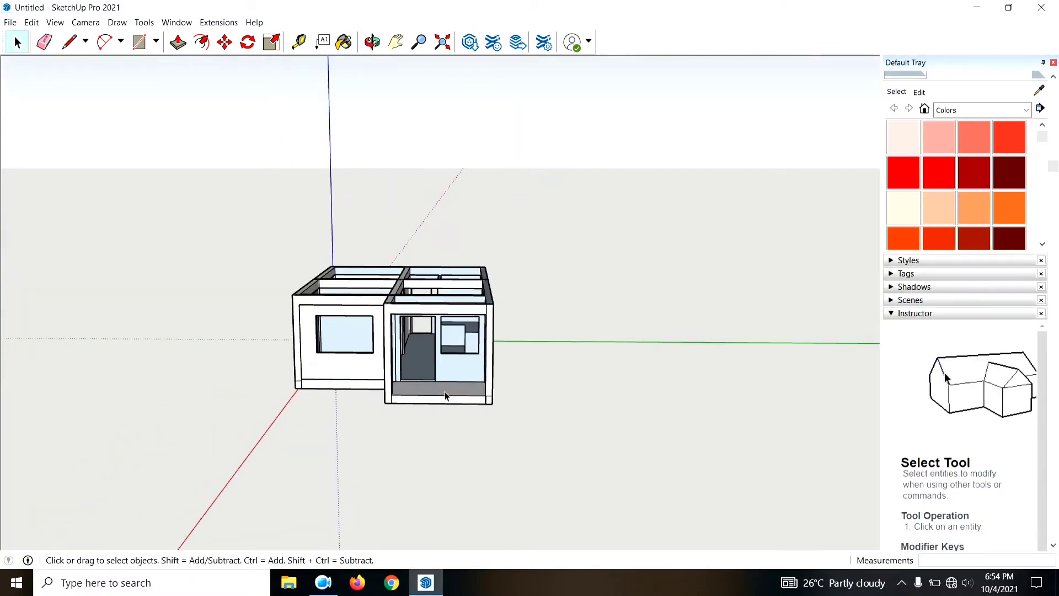
pyautogui.moveTo(444, 395)
pyautogui.mouseDown(button='middle')
pyautogui.moveTo(326, 376)
pyautogui.moveTo(534, 407)
pyautogui.moveTo(669, 466)
pyautogui.moveTo(276, 315)
pyautogui.moveTo(621, 428)
pyautogui.moveTo(622, 456)
pyautogui.moveTo(641, 386)
pyautogui.moveTo(269, 350)
pyautogui.moveTo(385, 444)
pyautogui.moveTo(689, 281)
pyautogui.moveTo(639, 449)
pyautogui.moveTo(617, 406)
pyautogui.moveTo(662, 298)
pyautogui.mouseUp(button='middle')
pyautogui.scroll(3, 342, 381)
pyautogui.scroll(2, 331, 378)
pyautogui.scroll(-3, 534, 407)
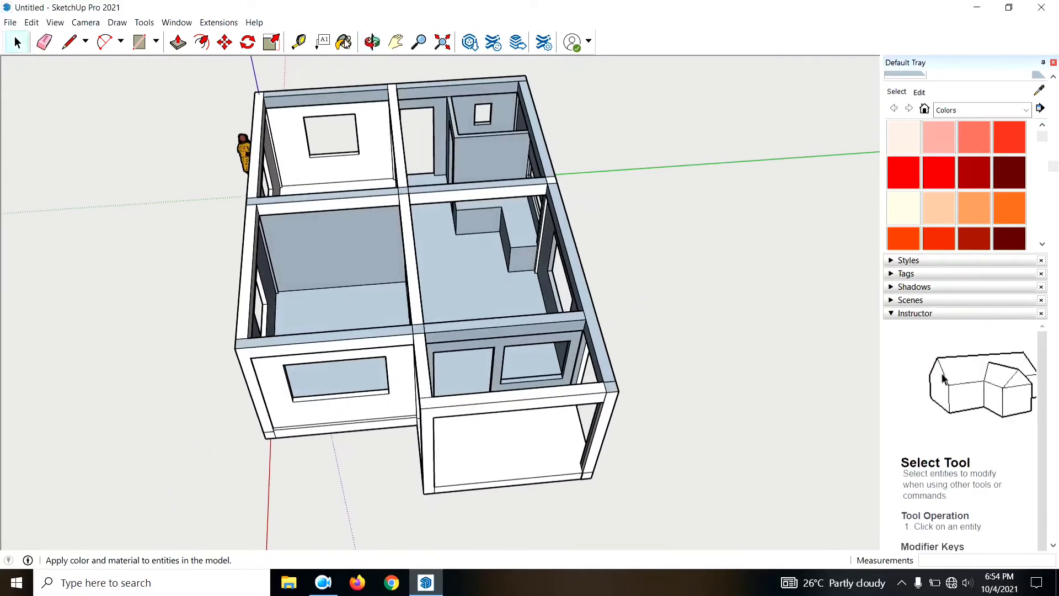
# Step: Paint the right rooms' floors with Wallpaper Stripe from the carpet and fabrics collection
pyautogui.click(347, 43)
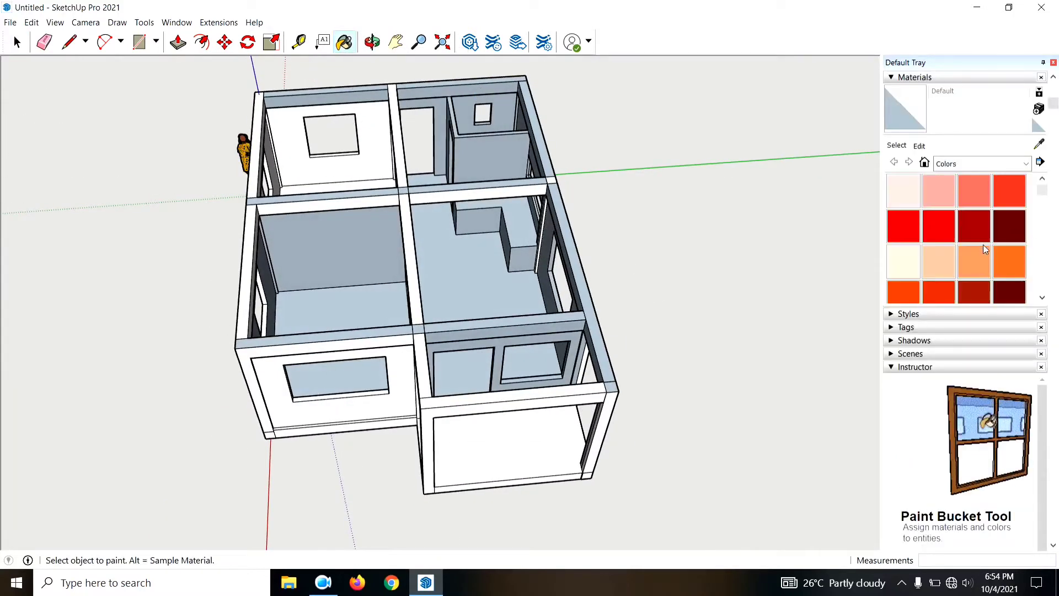
pyautogui.click(1026, 164)
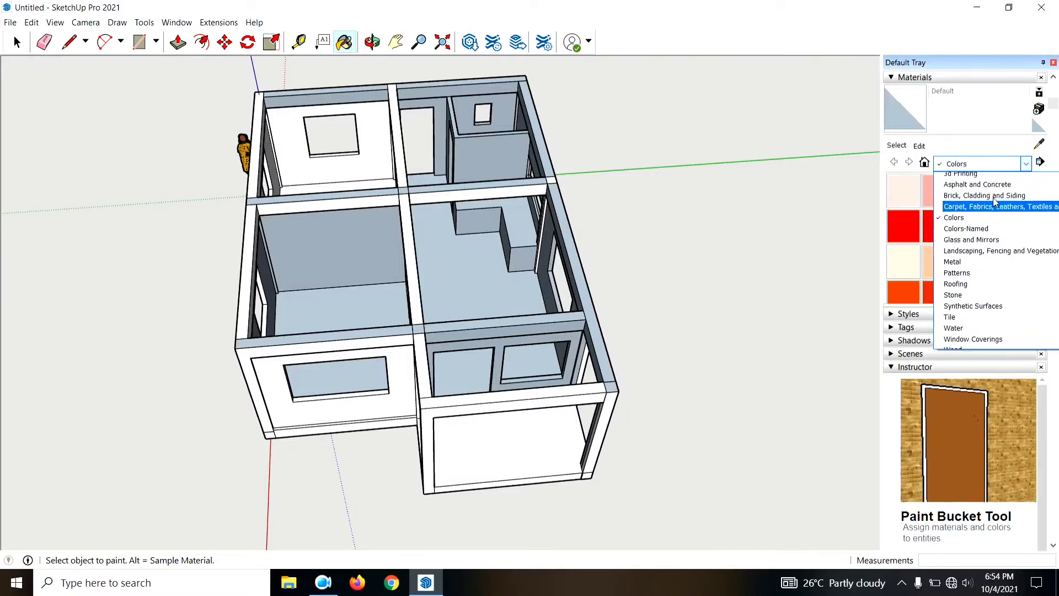
pyautogui.scroll(1, 997, 202)
pyautogui.click(981, 230)
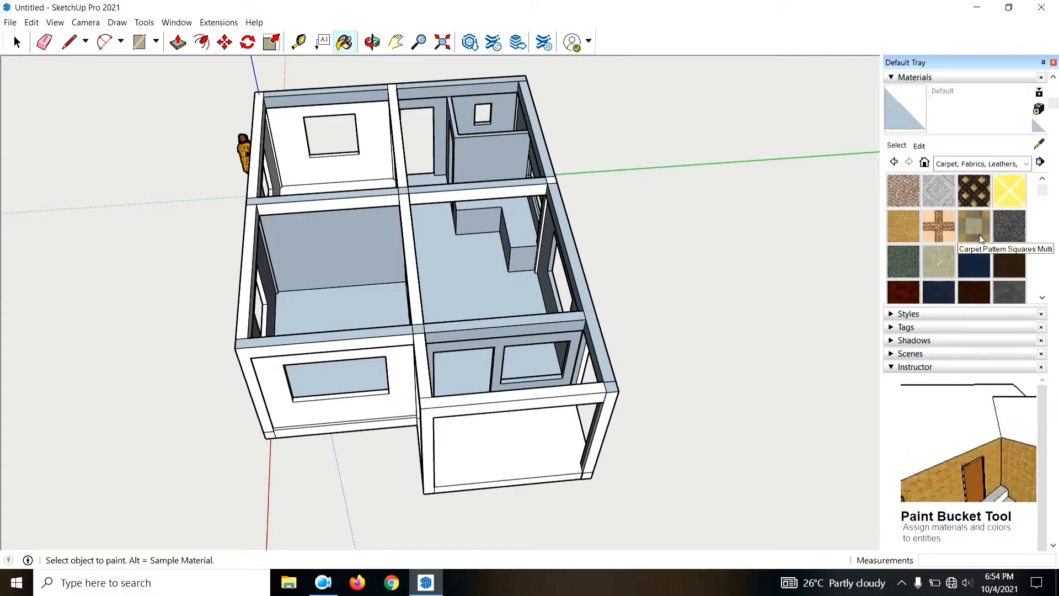
pyautogui.scroll(-3, 980, 232)
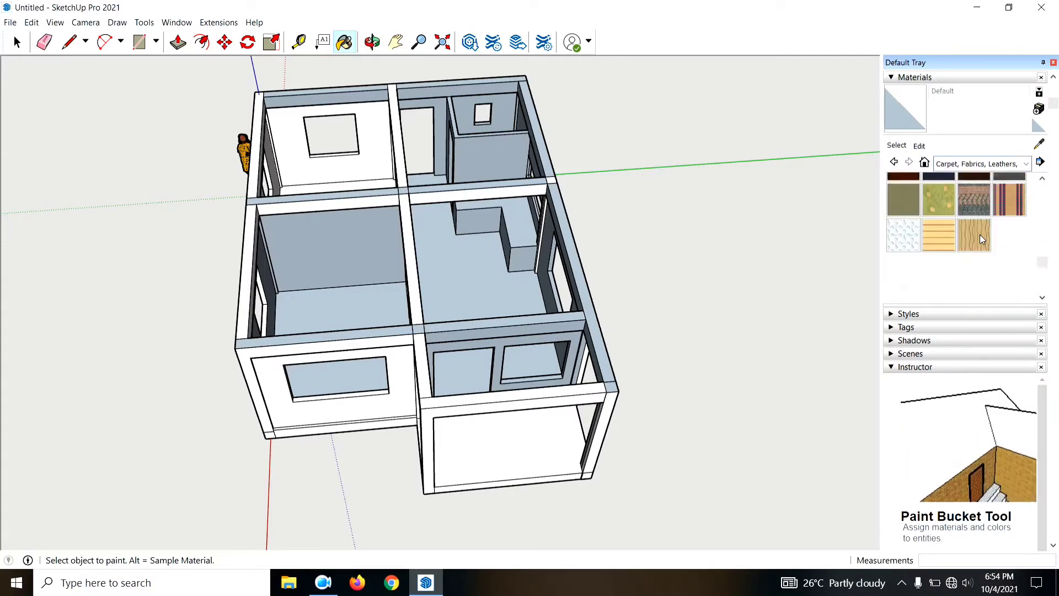
pyautogui.click(937, 240)
pyautogui.moveTo(550, 345)
pyautogui.mouseDown(button='middle')
pyautogui.moveTo(528, 468)
pyautogui.moveTo(491, 406)
pyautogui.mouseUp(button='middle')
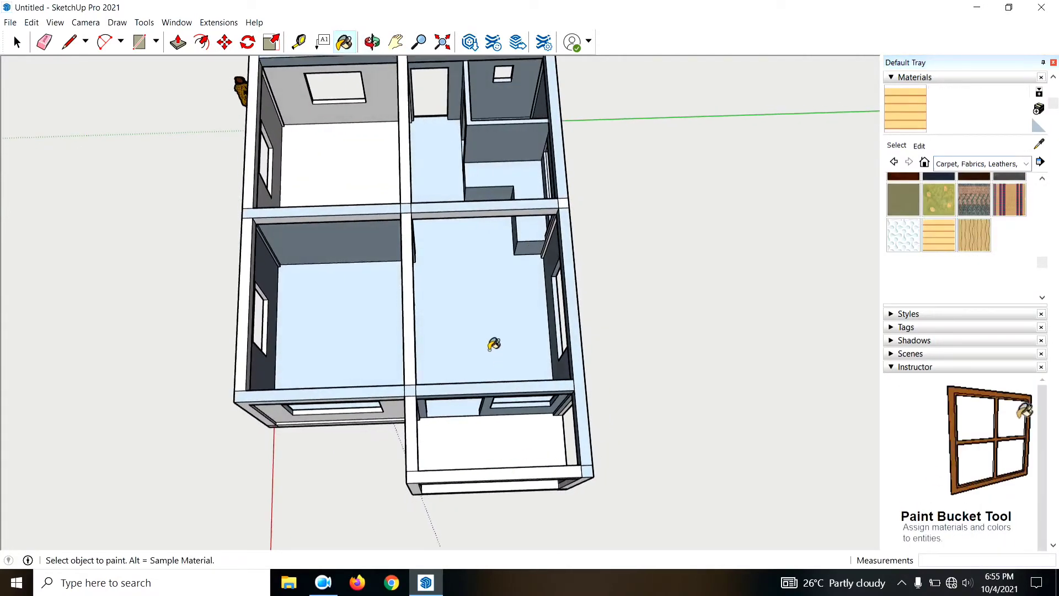
pyautogui.click(496, 343)
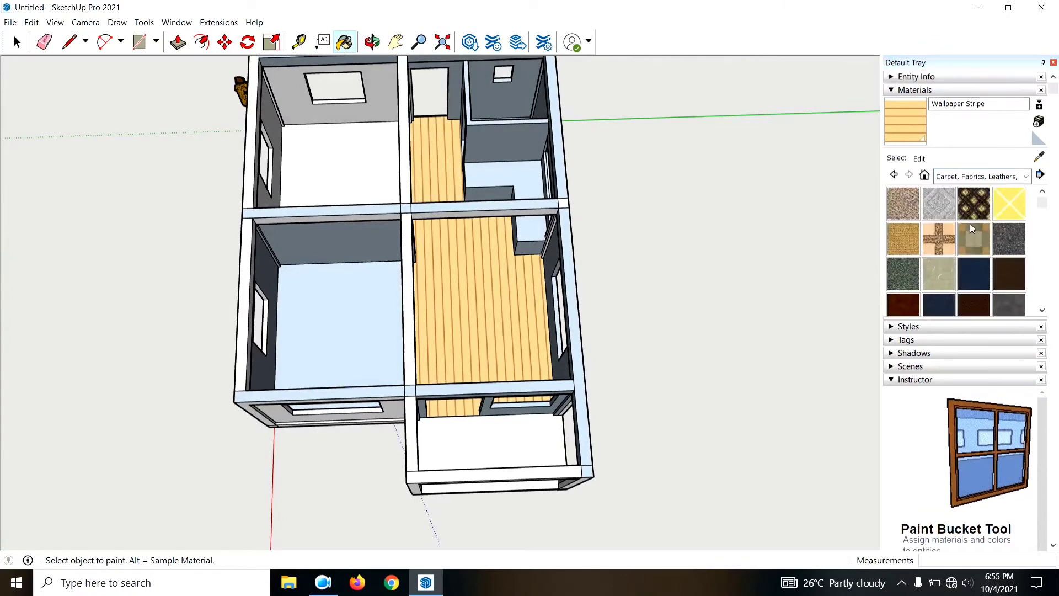
# Step: Repaint the right rooms' and lower-left room's floors with Tile > Wood Square Tile 02
pyautogui.click(1024, 176)
pyautogui.scroll(1, 974, 226)
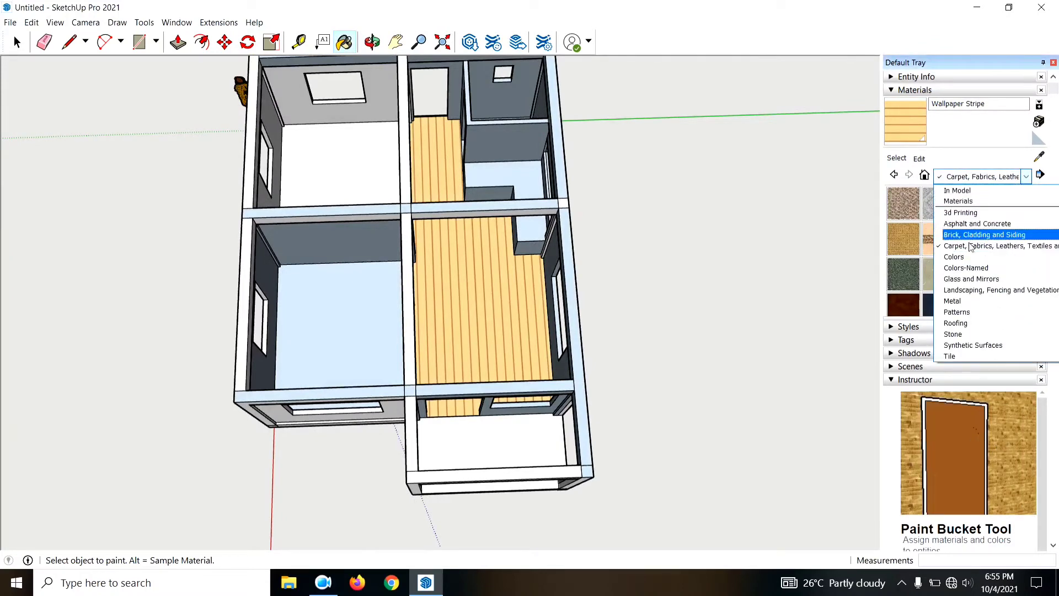
pyautogui.click(962, 355)
pyautogui.scroll(-1, 941, 270)
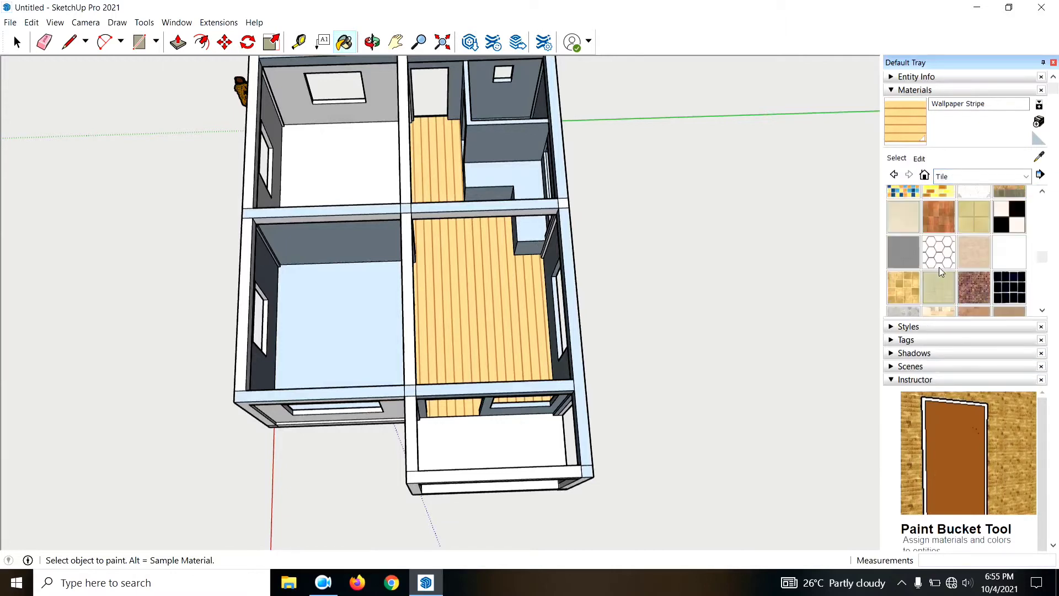
pyautogui.scroll(-2, 948, 232)
pyautogui.click(994, 287)
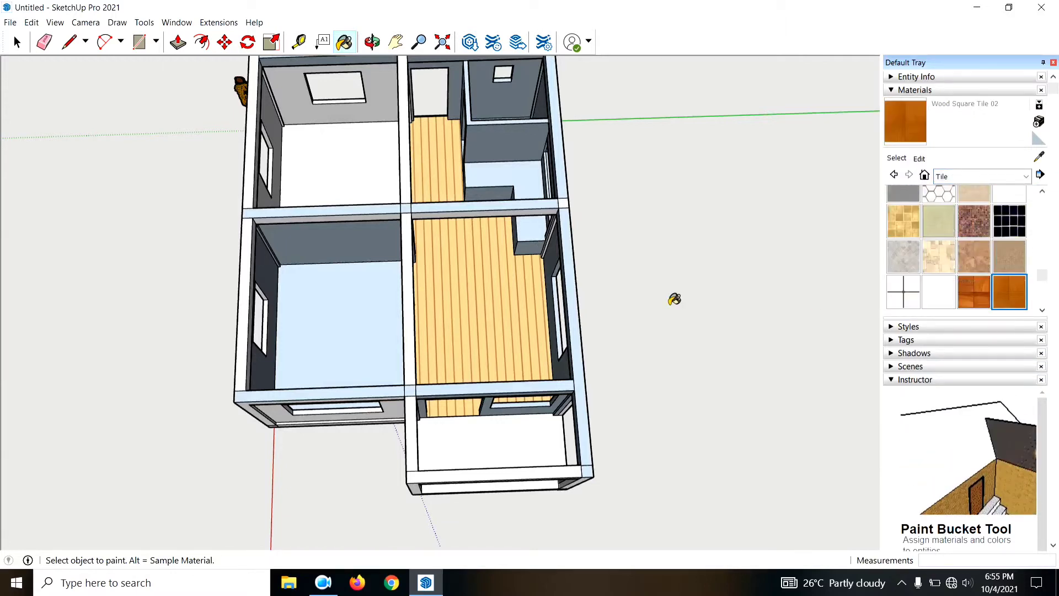
pyautogui.click(484, 326)
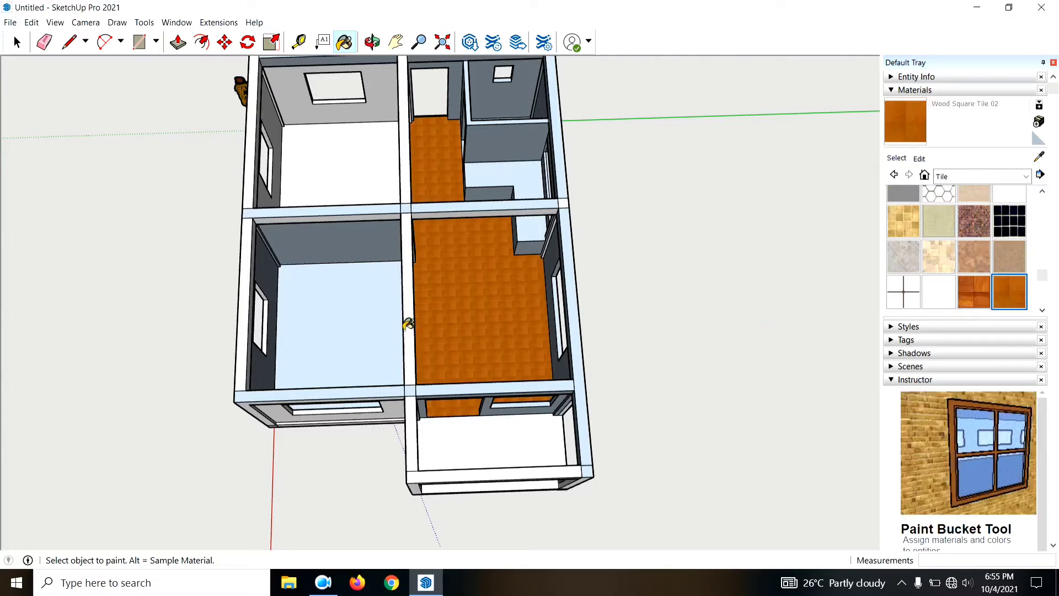
pyautogui.click(325, 331)
# Step: Floor the small room and a remaining light-blue face with Tile Hexagon White
pyautogui.scroll(2, 362, 206)
pyautogui.scroll(2, 368, 203)
pyautogui.scroll(-4, 368, 203)
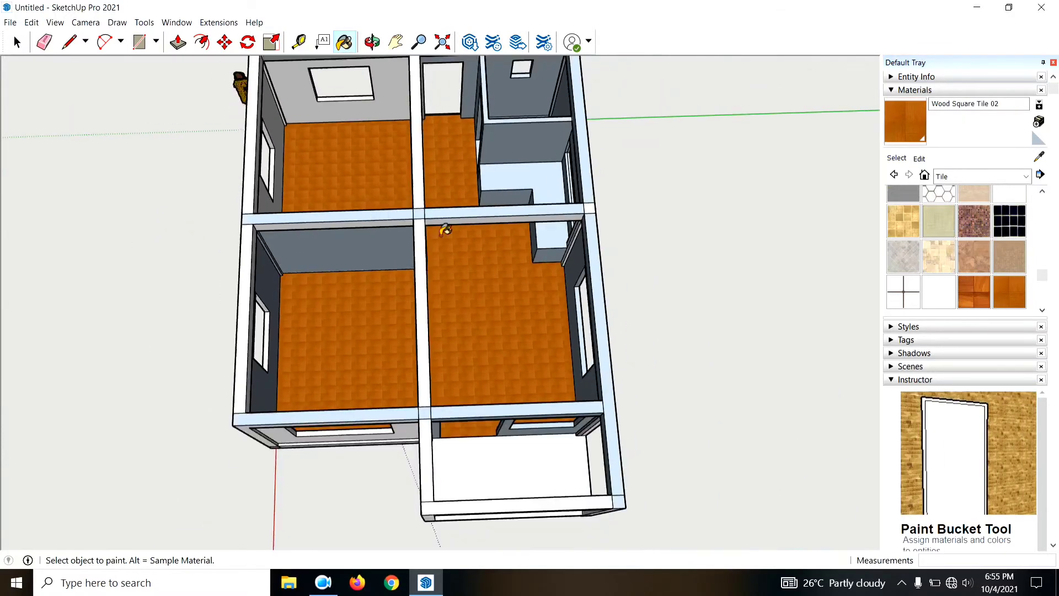
pyautogui.moveTo(442, 229)
pyautogui.mouseDown(button='middle')
pyautogui.moveTo(518, 272)
pyautogui.moveTo(423, 315)
pyautogui.mouseUp(button='middle')
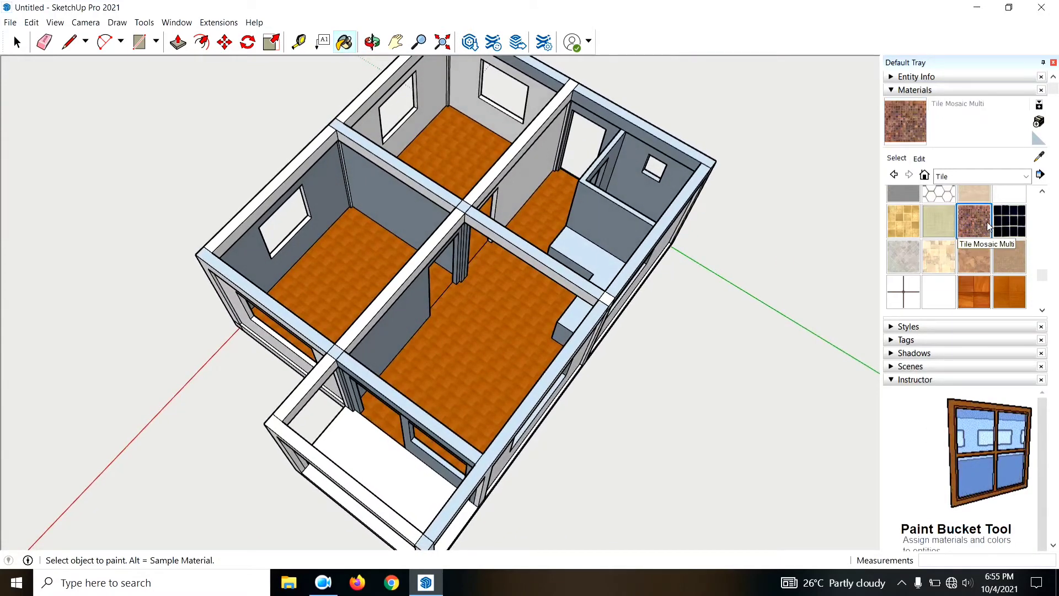
pyautogui.moveTo(650, 298)
pyautogui.mouseDown(button='middle')
pyautogui.moveTo(607, 315)
pyautogui.moveTo(624, 256)
pyautogui.mouseUp(button='middle')
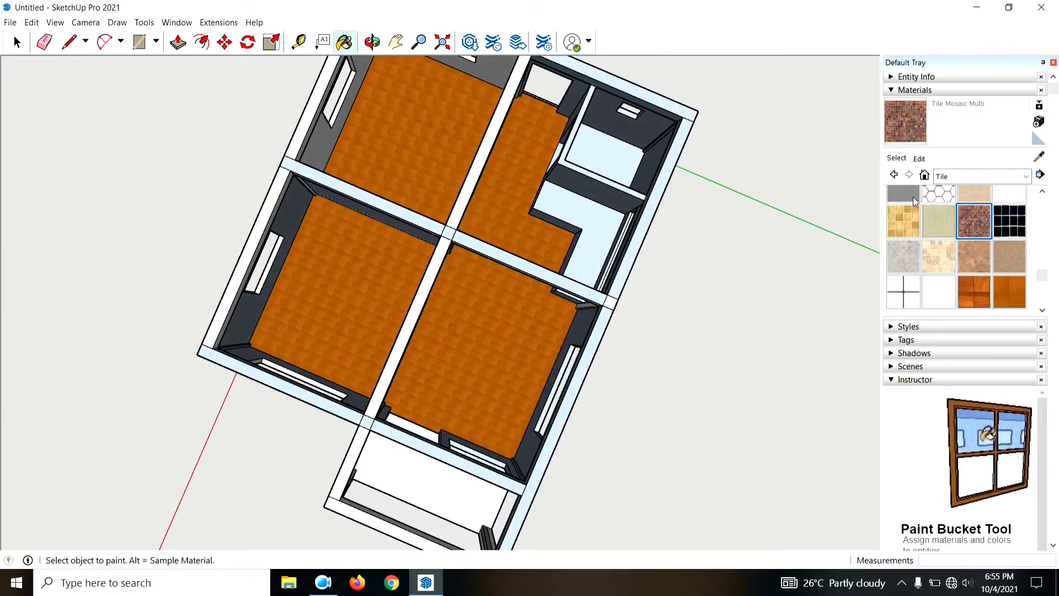
pyautogui.click(938, 195)
pyautogui.click(593, 229)
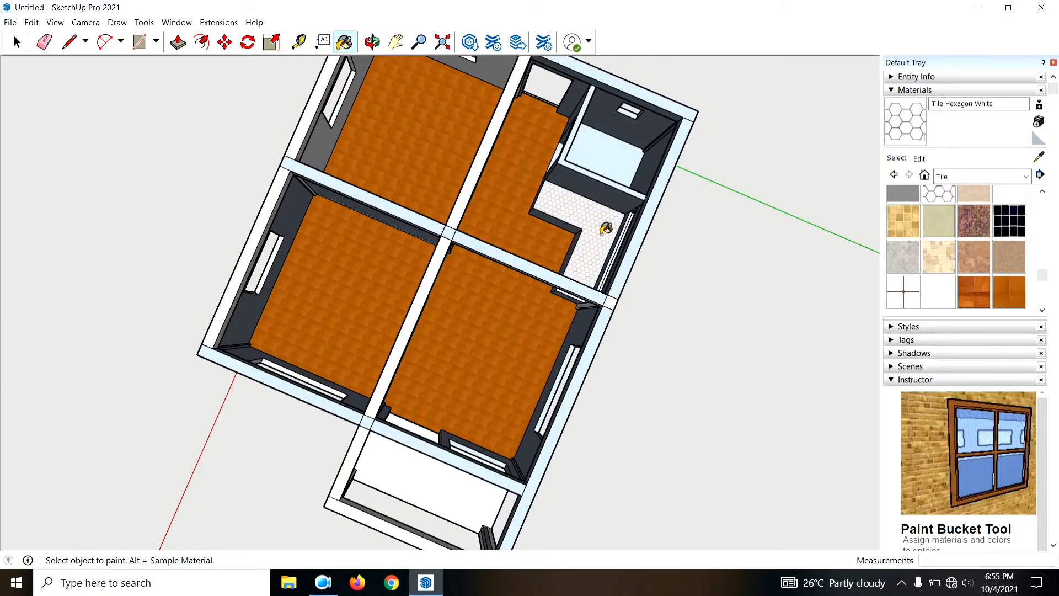
pyautogui.moveTo(607, 230)
pyautogui.mouseDown(button='middle')
pyautogui.moveTo(629, 253)
pyautogui.moveTo(717, 240)
pyautogui.mouseUp(button='middle')
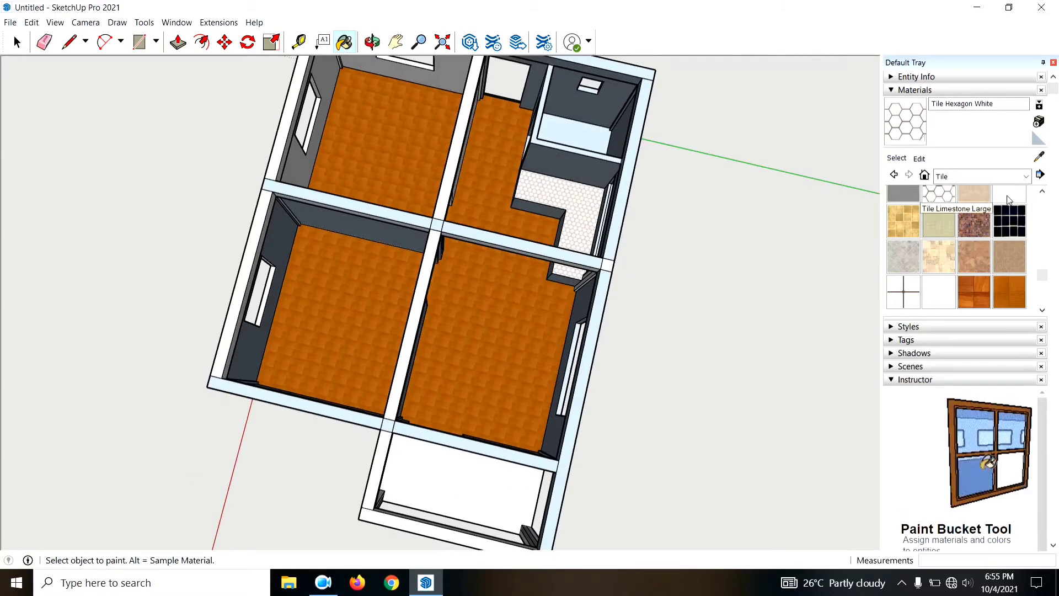
pyautogui.click(618, 159)
pyautogui.moveTo(616, 156)
pyautogui.mouseDown(button='middle')
pyautogui.moveTo(600, 295)
pyautogui.moveTo(690, 265)
pyautogui.moveTo(698, 98)
pyautogui.moveTo(552, 231)
pyautogui.moveTo(475, 359)
pyautogui.moveTo(497, 309)
pyautogui.moveTo(540, 287)
pyautogui.mouseUp(button='middle')
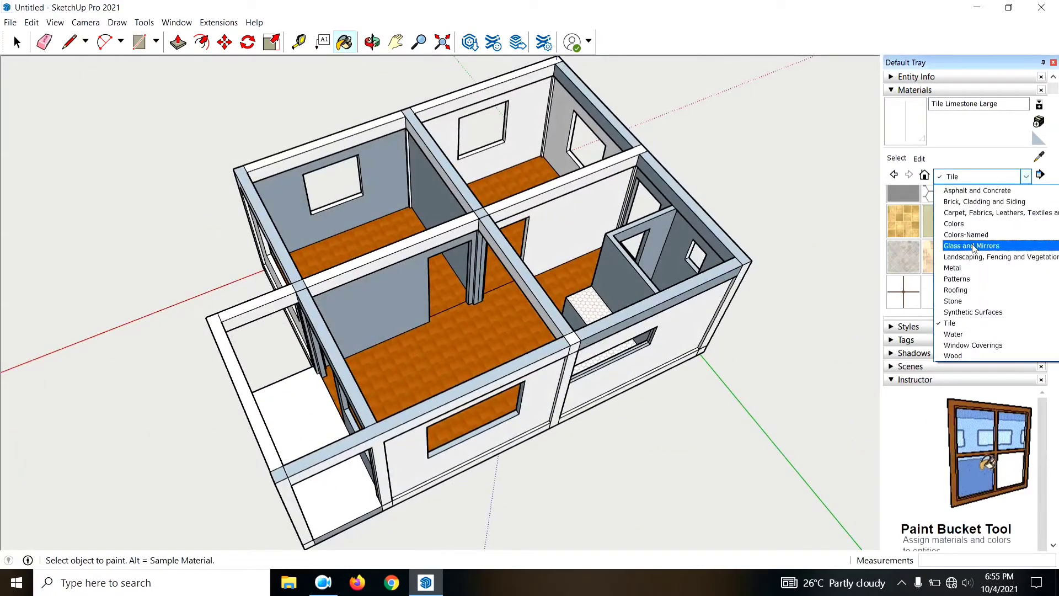
# Step: Pick 0071_MediumSpringGreen from Colors-Named and paint the top room's back wall
pyautogui.click(967, 234)
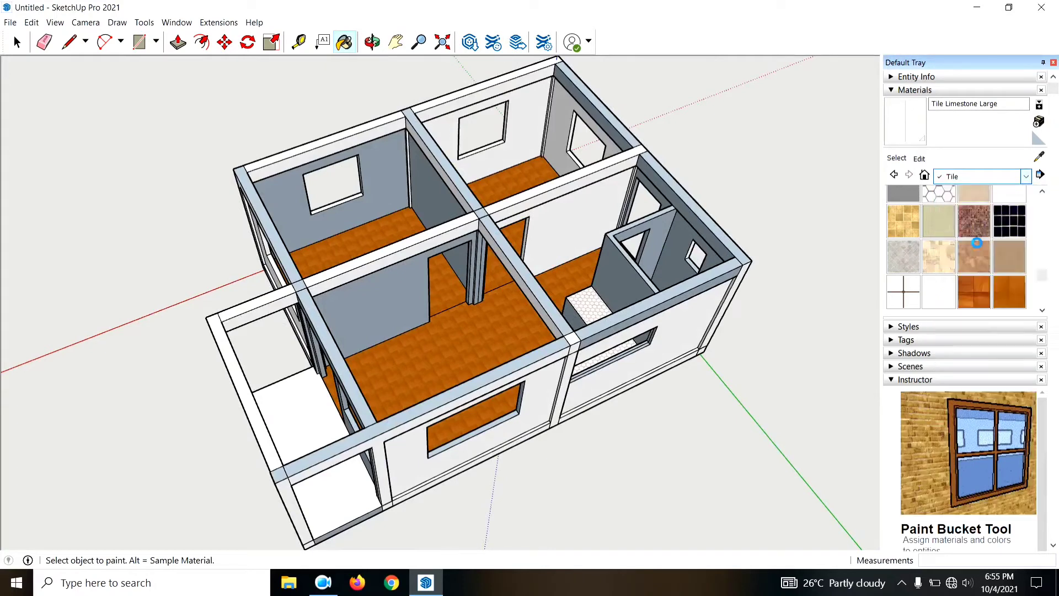
pyautogui.scroll(-2, 1002, 268)
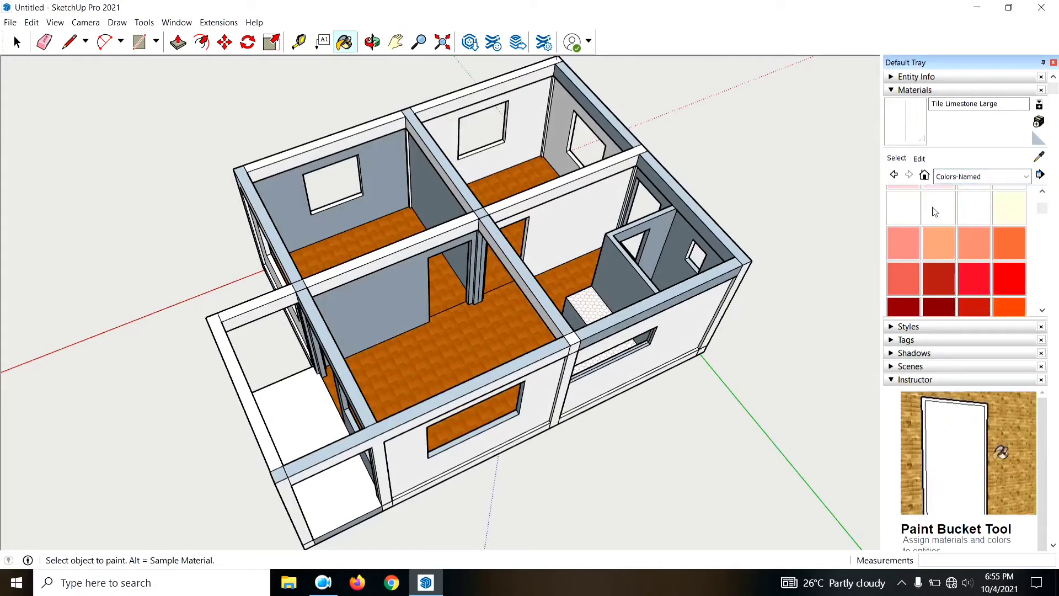
pyautogui.scroll(-2, 937, 221)
pyautogui.scroll(-2, 991, 282)
pyautogui.scroll(-2, 991, 285)
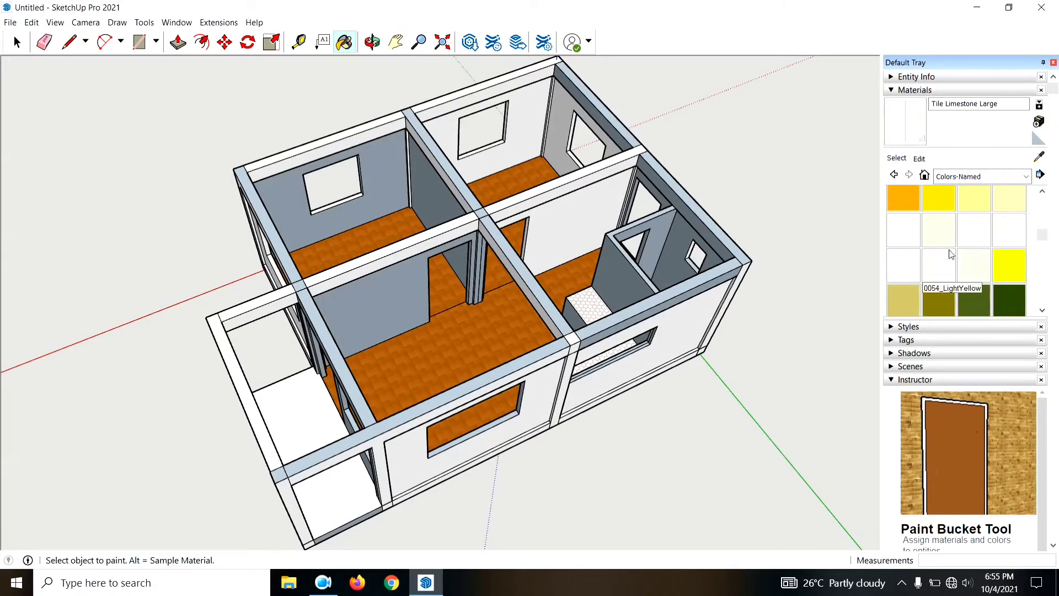
pyautogui.scroll(-3, 993, 264)
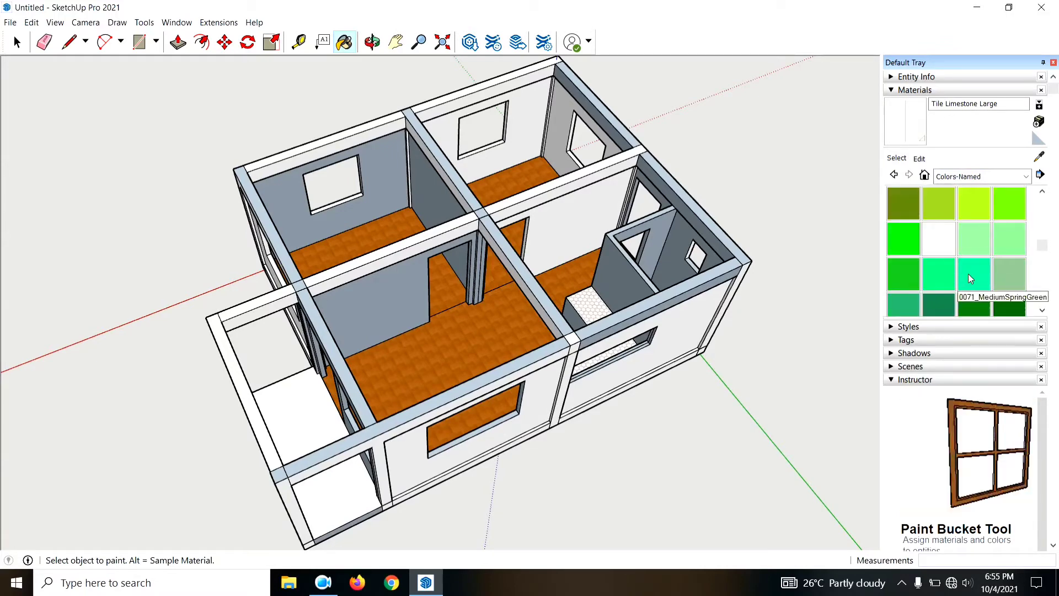
pyautogui.click(972, 271)
pyautogui.scroll(3, 540, 145)
pyautogui.click(538, 152)
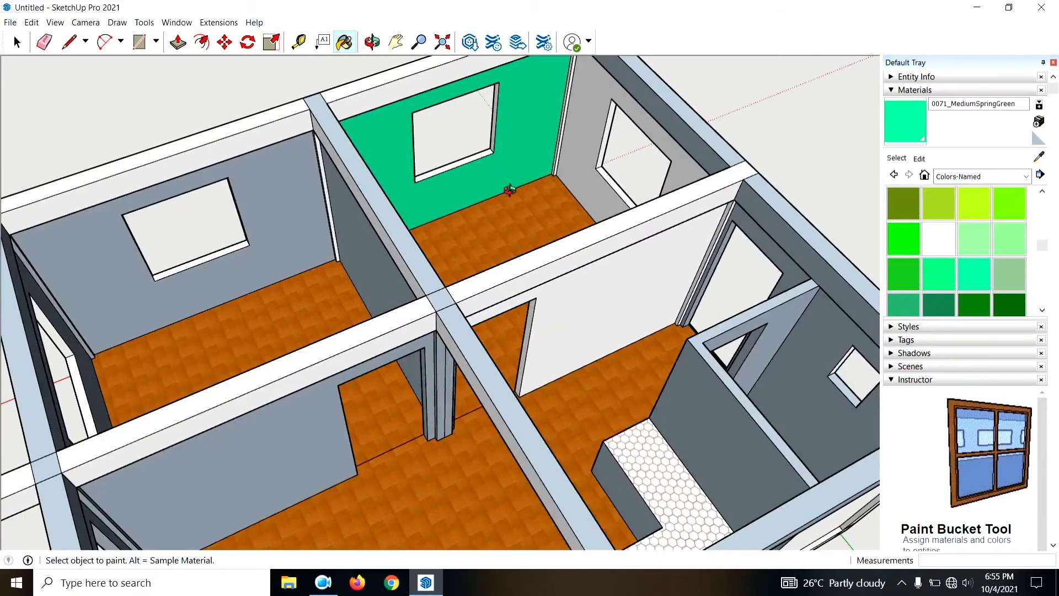
# Step: Paint the other rooms' walls green: front room, right room, pillar side and left window wall
pyautogui.moveTo(538, 152)
pyautogui.mouseDown(button='middle')
pyautogui.moveTo(479, 168)
pyautogui.moveTo(497, 232)
pyautogui.moveTo(428, 203)
pyautogui.moveTo(668, 260)
pyautogui.moveTo(609, 246)
pyautogui.mouseUp(button='middle')
pyautogui.click(428, 203)
pyautogui.click(609, 246)
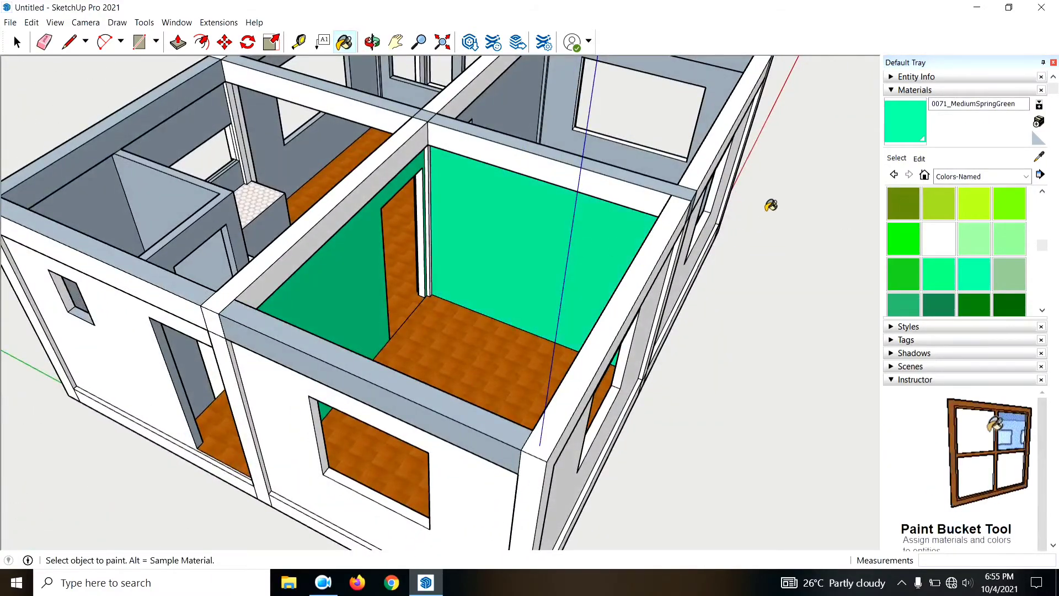
pyautogui.moveTo(771, 205)
pyautogui.mouseDown(button='middle')
pyautogui.moveTo(371, 253)
pyautogui.moveTo(622, 276)
pyautogui.mouseUp(button='middle')
pyautogui.click(622, 276)
pyautogui.click(483, 307)
pyautogui.moveTo(483, 307); pyautogui.dragTo(215, 268, button='middle')
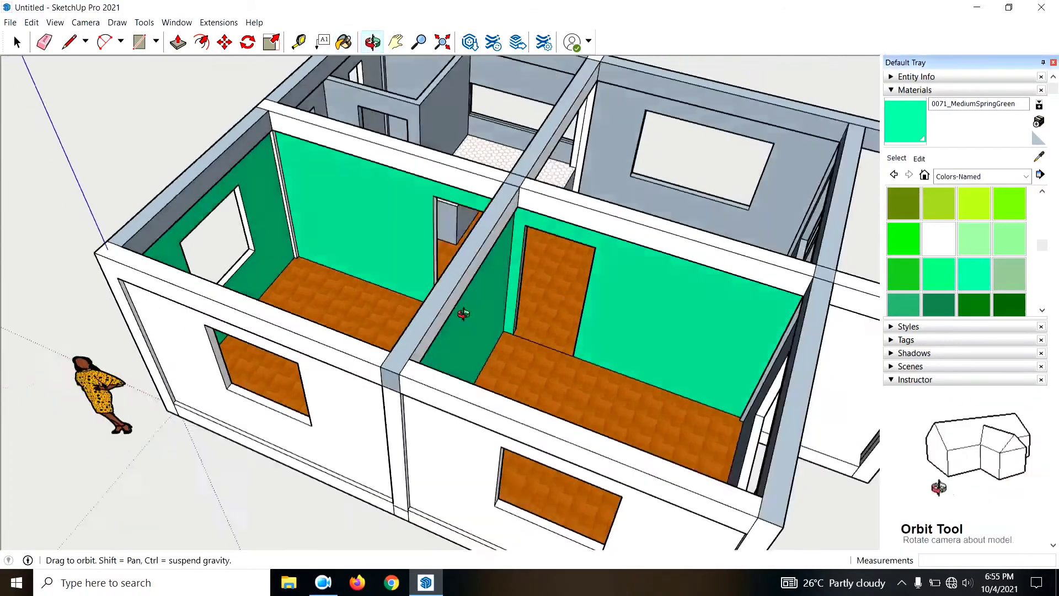
pyautogui.click(215, 269)
# Step: Paint the remaining grey wall faces green from a closer angled view
pyautogui.moveTo(324, 239); pyautogui.dragTo(236, 180, button='middle')
pyautogui.moveTo(373, 291); pyautogui.dragTo(720, 288, button='middle')
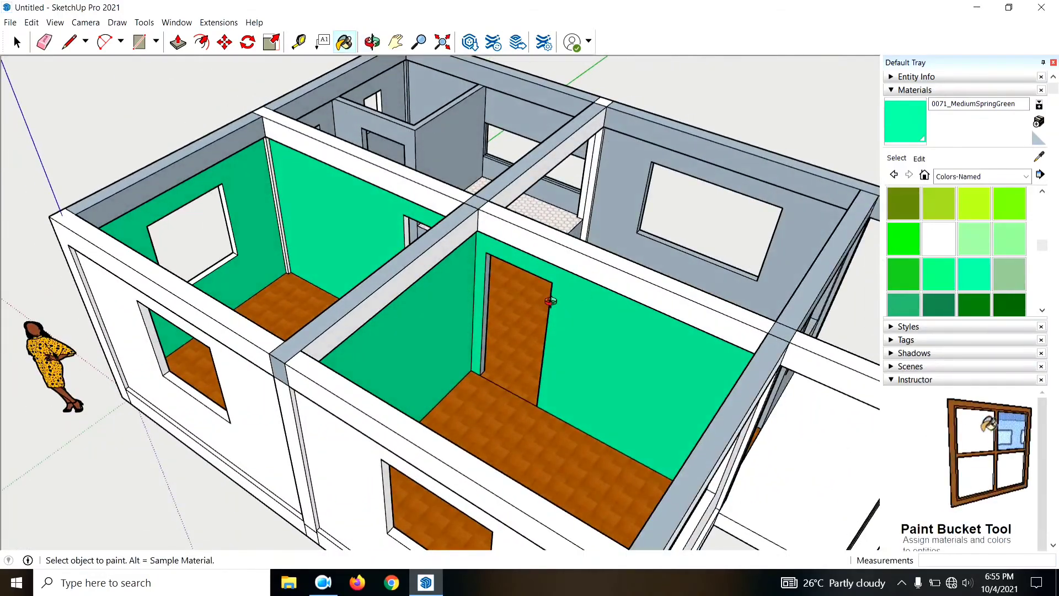
pyautogui.moveTo(550, 300)
pyautogui.mouseDown(button='middle')
pyautogui.moveTo(768, 397)
pyautogui.moveTo(863, 366)
pyautogui.moveTo(660, 329)
pyautogui.moveTo(754, 410)
pyautogui.moveTo(787, 378)
pyautogui.moveTo(603, 402)
pyautogui.moveTo(414, 465)
pyautogui.moveTo(252, 261)
pyautogui.mouseUp(button='middle')
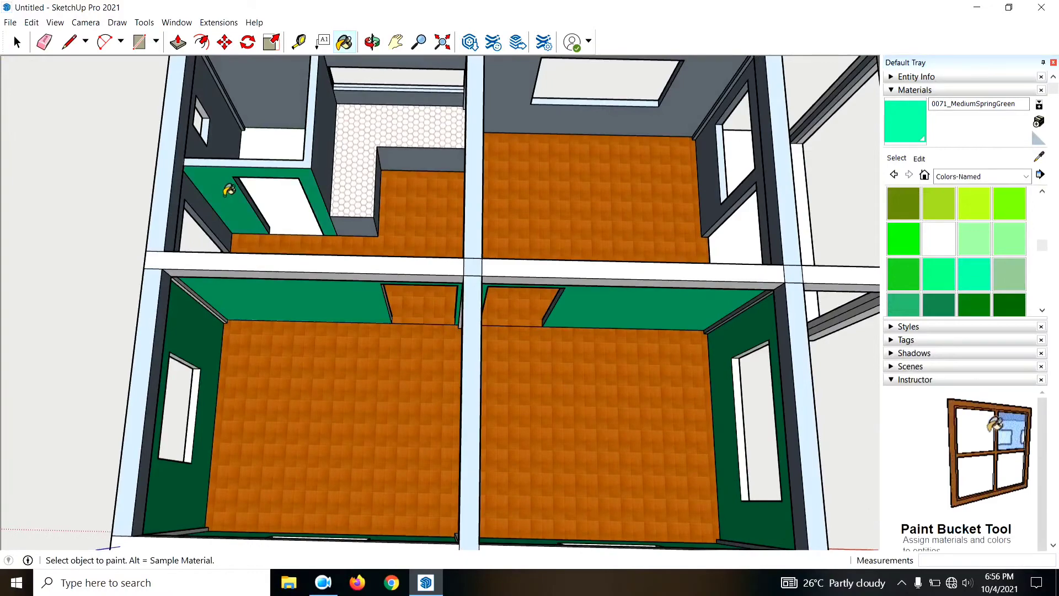
pyautogui.moveTo(228, 191)
pyautogui.mouseDown(button='middle')
pyautogui.moveTo(64, 283)
pyautogui.moveTo(366, 90)
pyautogui.moveTo(609, 362)
pyautogui.moveTo(622, 272)
pyautogui.mouseUp(button='middle')
pyautogui.click(622, 272)
pyautogui.click(496, 208)
# Step: Orbit and zoom around the house to inspect the green walls and windows
pyautogui.moveTo(544, 220)
pyautogui.mouseDown(button='middle')
pyautogui.moveTo(306, 234)
pyautogui.moveTo(302, 255)
pyautogui.mouseUp(button='middle')
pyautogui.scroll(-3, 229, 259)
pyautogui.moveTo(366, 248); pyautogui.dragTo(752, 324, button='middle')
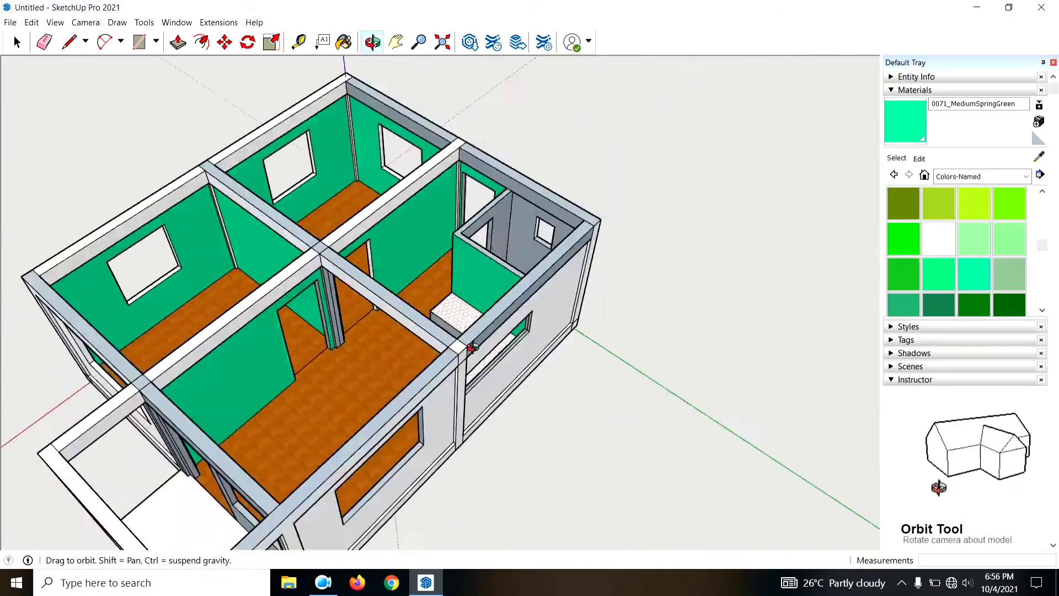
pyautogui.moveTo(609, 371)
pyautogui.mouseDown(button='middle')
pyautogui.moveTo(616, 229)
pyautogui.moveTo(678, 290)
pyautogui.mouseUp(button='middle')
pyautogui.scroll(3, 616, 229)
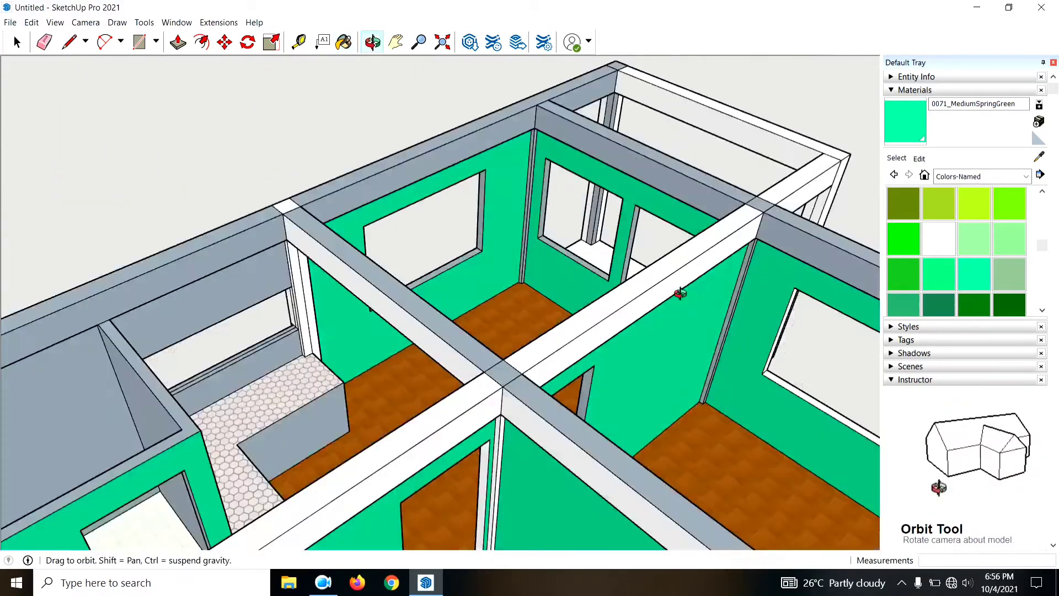
pyautogui.scroll(3, 436, 140)
pyautogui.scroll(2, 436, 141)
pyautogui.scroll(2, 436, 140)
pyautogui.moveTo(461, 135)
pyautogui.mouseDown(button='middle')
pyautogui.moveTo(425, 142)
pyautogui.moveTo(480, 307)
pyautogui.mouseUp(button='middle')
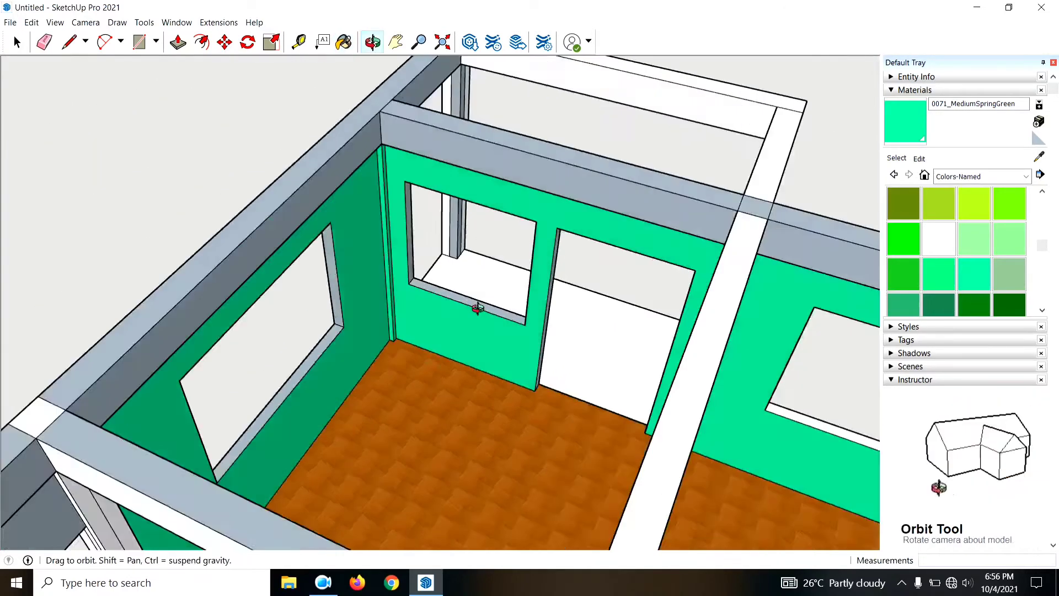
pyautogui.scroll(3, 657, 241)
pyautogui.scroll(2, 627, 217)
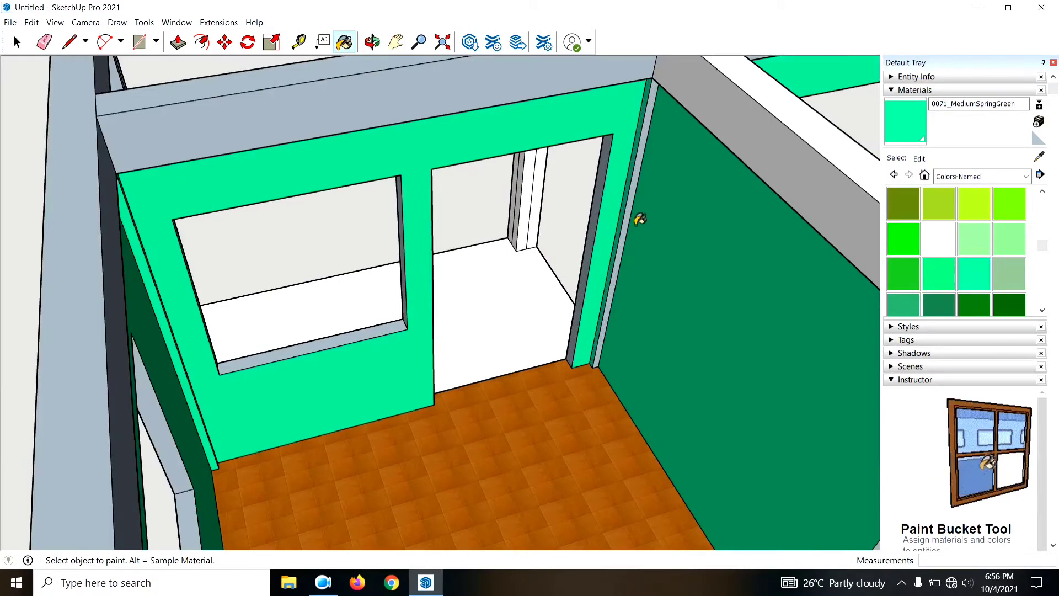
pyautogui.scroll(-5, 515, 255)
pyautogui.moveTo(635, 323); pyautogui.dragTo(586, 321, button='middle')
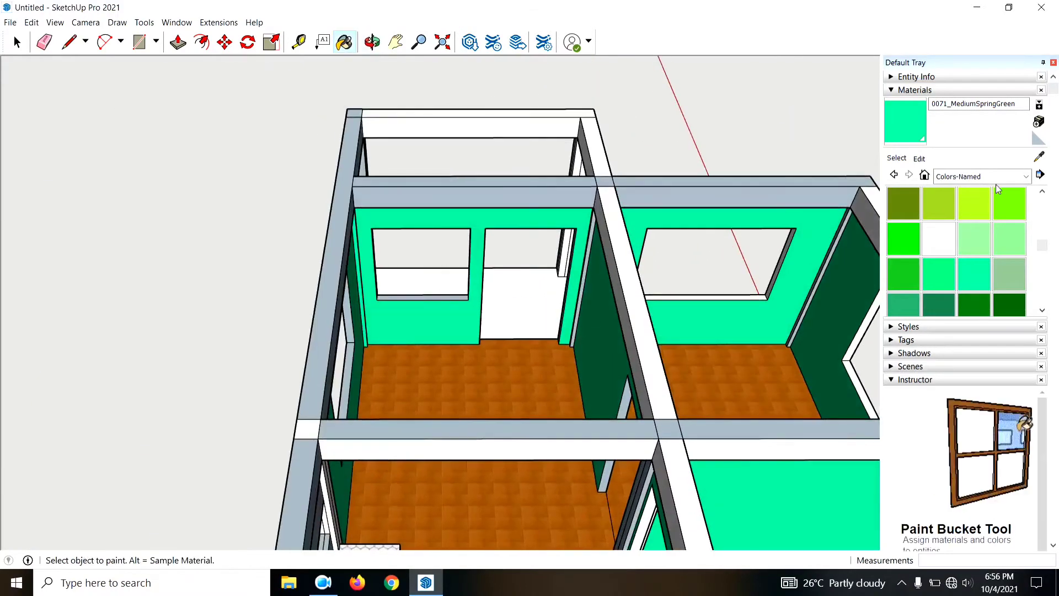
pyautogui.scroll(-3, 943, 247)
pyautogui.scroll(-3, 943, 247)
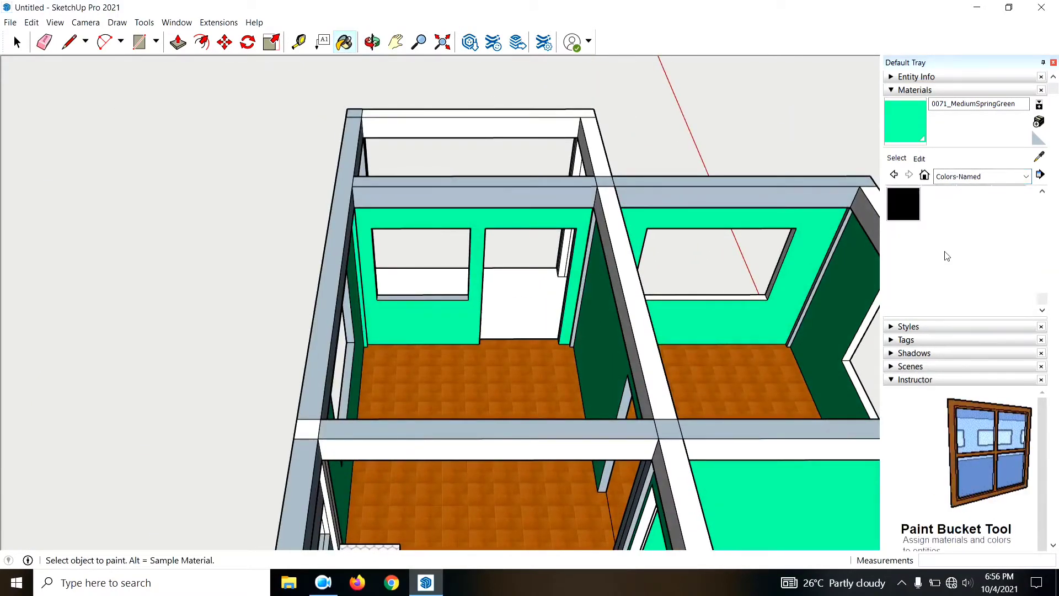
pyautogui.scroll(4, 955, 263)
pyautogui.scroll(-3, 956, 263)
pyautogui.scroll(-3, 955, 262)
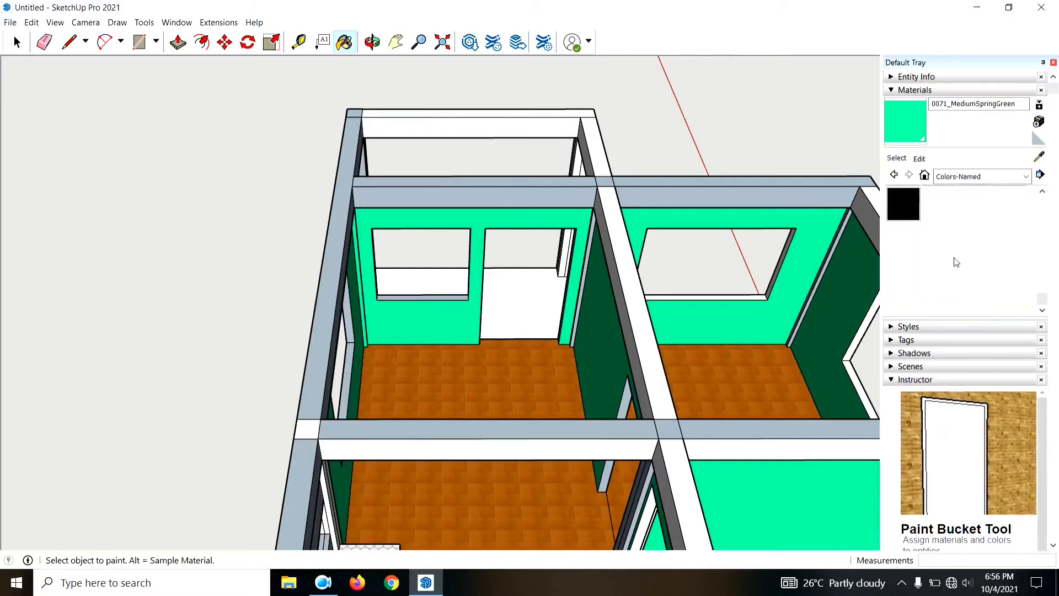
pyautogui.scroll(3, 956, 257)
pyautogui.scroll(5, 954, 255)
pyautogui.scroll(2, 950, 251)
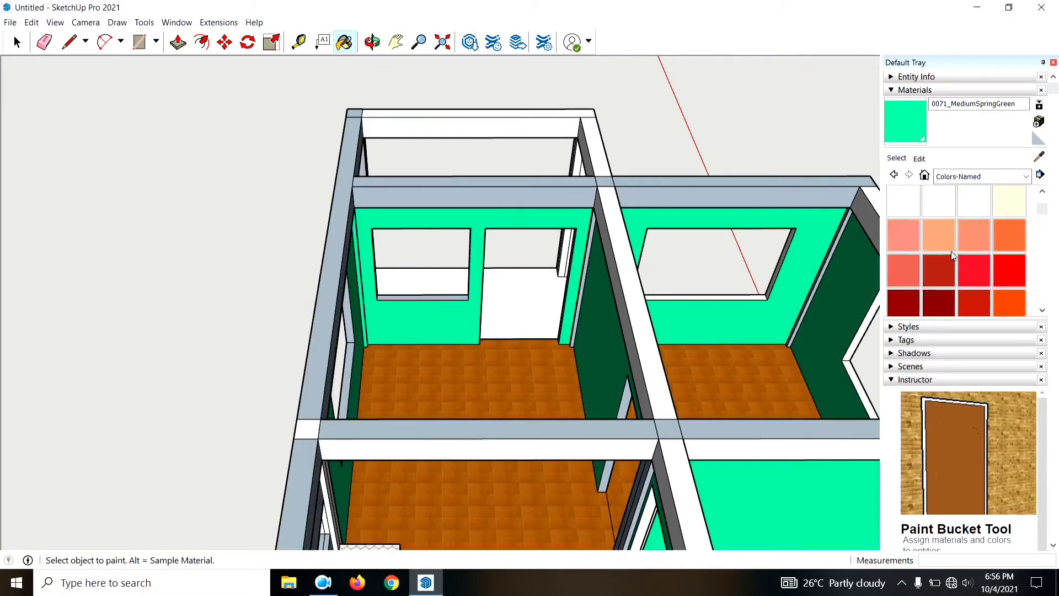
# Step: Select the deeper 0023_FireBrick red as the Paint Bucket material
pyautogui.click(1014, 265)
pyautogui.click(976, 270)
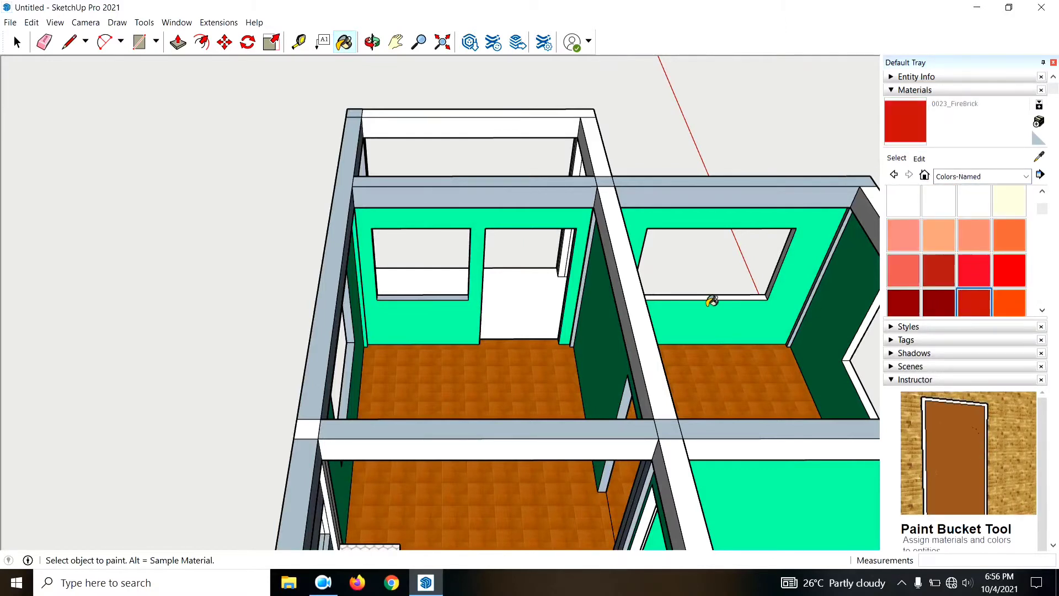
pyautogui.scroll(5, 711, 300)
pyautogui.scroll(4, 617, 274)
# Step: Paint the thin door-frame strips FireBrick red on both doorways
pyautogui.click(653, 259)
pyautogui.moveTo(653, 260)
pyautogui.mouseDown(button='middle')
pyautogui.moveTo(657, 272)
pyautogui.moveTo(704, 255)
pyautogui.mouseUp(button='middle')
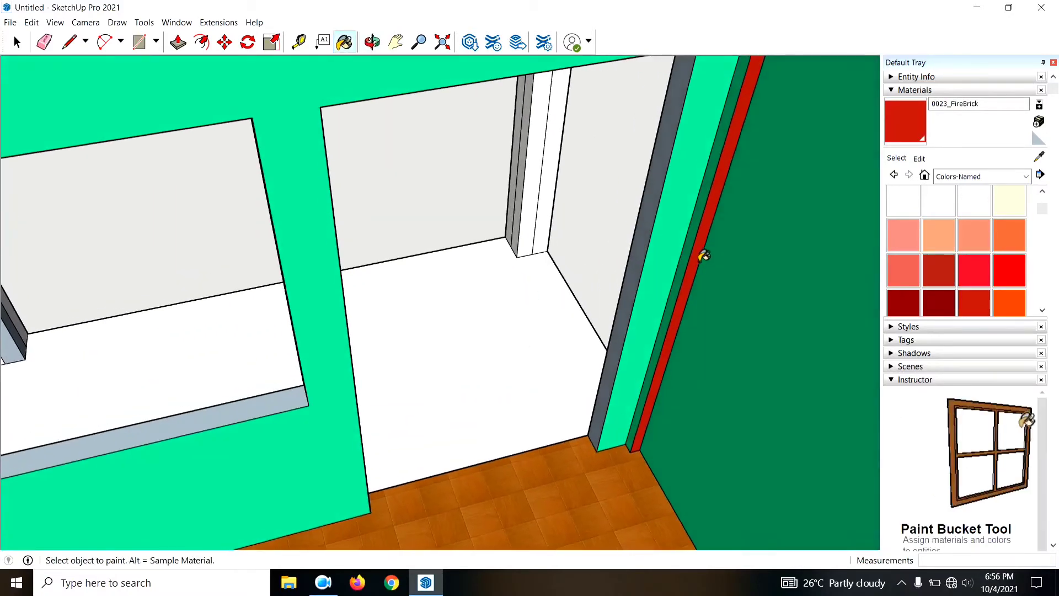
pyautogui.click(704, 256)
pyautogui.scroll(-4, 687, 276)
pyautogui.moveTo(687, 293); pyautogui.dragTo(342, 241, button='middle')
pyautogui.scroll(4, 297, 252)
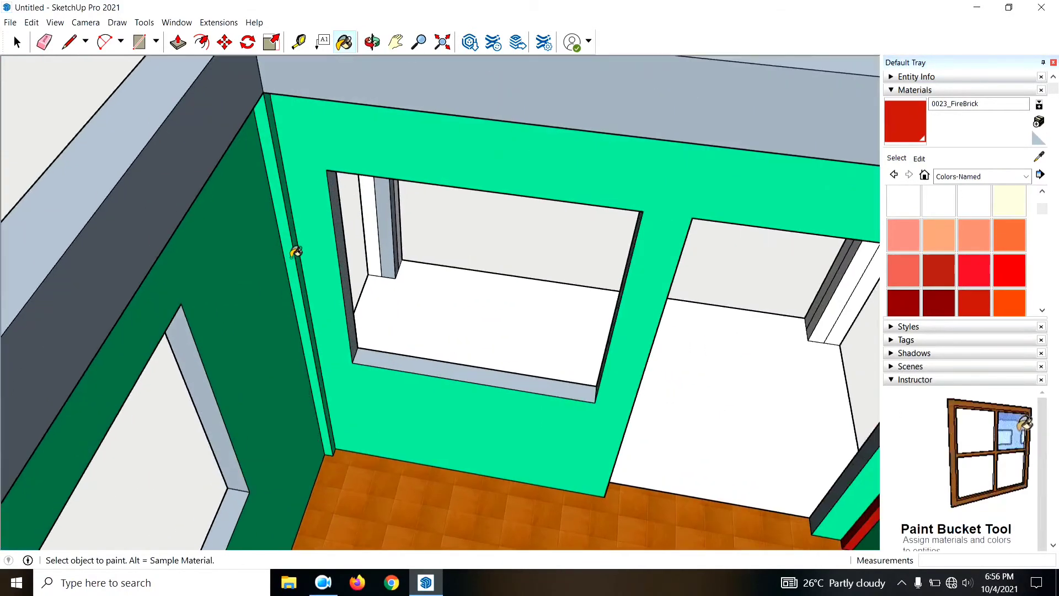
pyautogui.click(295, 251)
# Step: Paint the top wall band and the first two top beams red, viewed from above
pyautogui.scroll(2, 303, 238)
pyautogui.scroll(2, 287, 215)
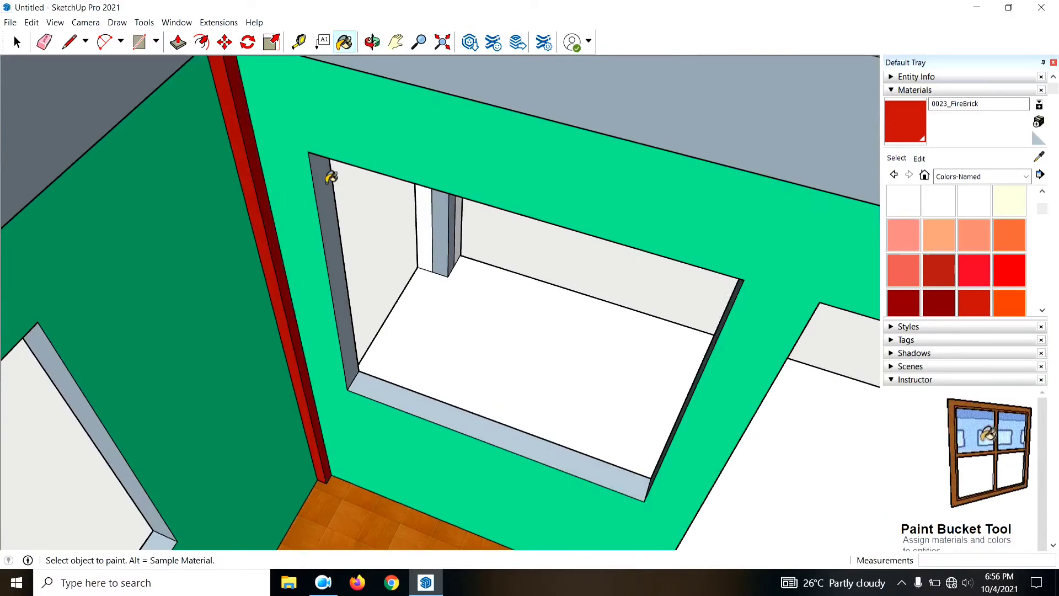
pyautogui.scroll(-5, 336, 182)
pyautogui.moveTo(366, 201)
pyautogui.mouseDown(button='middle')
pyautogui.moveTo(413, 253)
pyautogui.moveTo(485, 160)
pyautogui.mouseUp(button='middle')
pyautogui.click(486, 144)
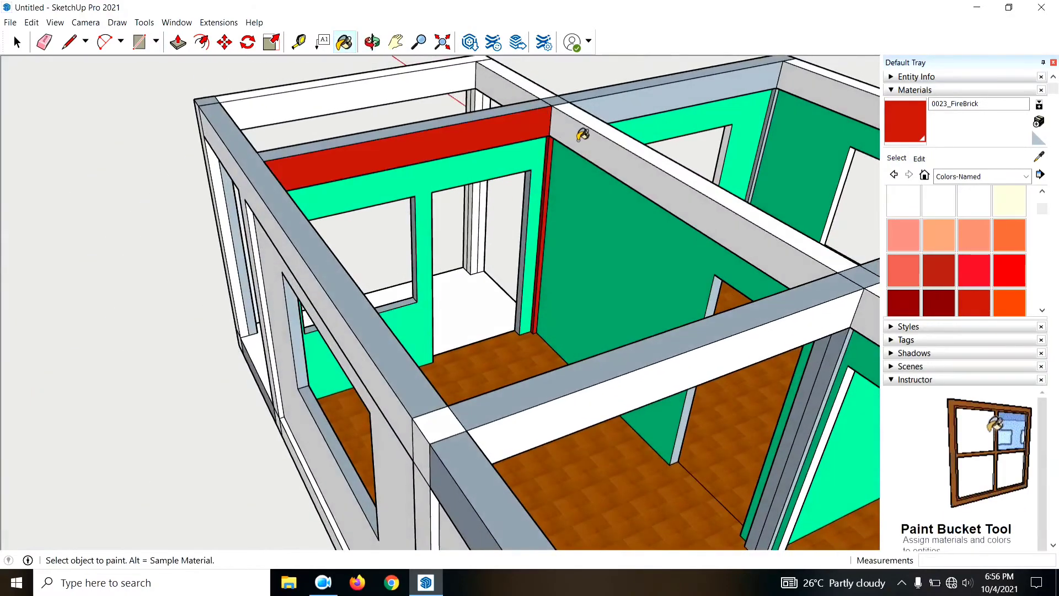
pyautogui.click(582, 134)
pyautogui.moveTo(414, 244); pyautogui.dragTo(770, 100, button='middle')
pyautogui.click(745, 110)
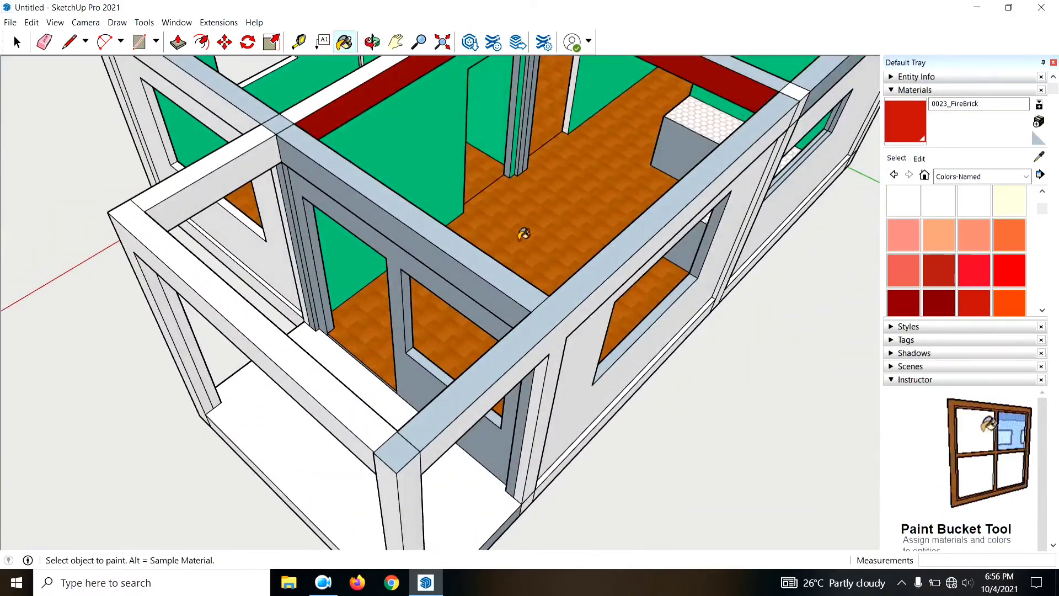
# Step: Paint the left top beam, the middle beam and the right beam face red
pyautogui.moveTo(523, 235); pyautogui.dragTo(582, 162, button='middle')
pyautogui.scroll(-5, 666, 335)
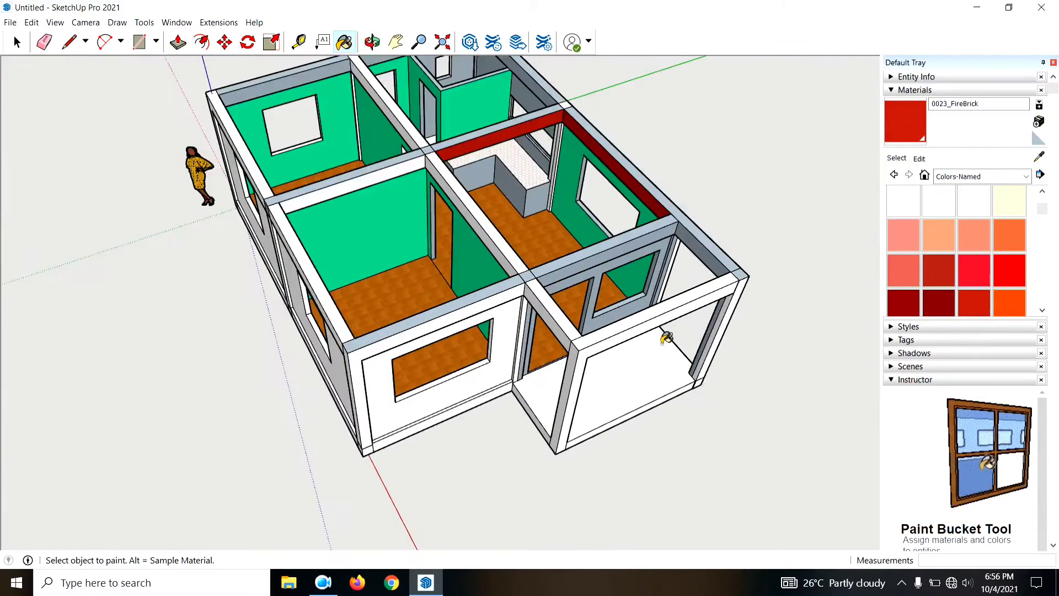
pyautogui.scroll(3, 359, 184)
pyautogui.scroll(2, 414, 189)
pyautogui.click(413, 179)
pyautogui.click(518, 184)
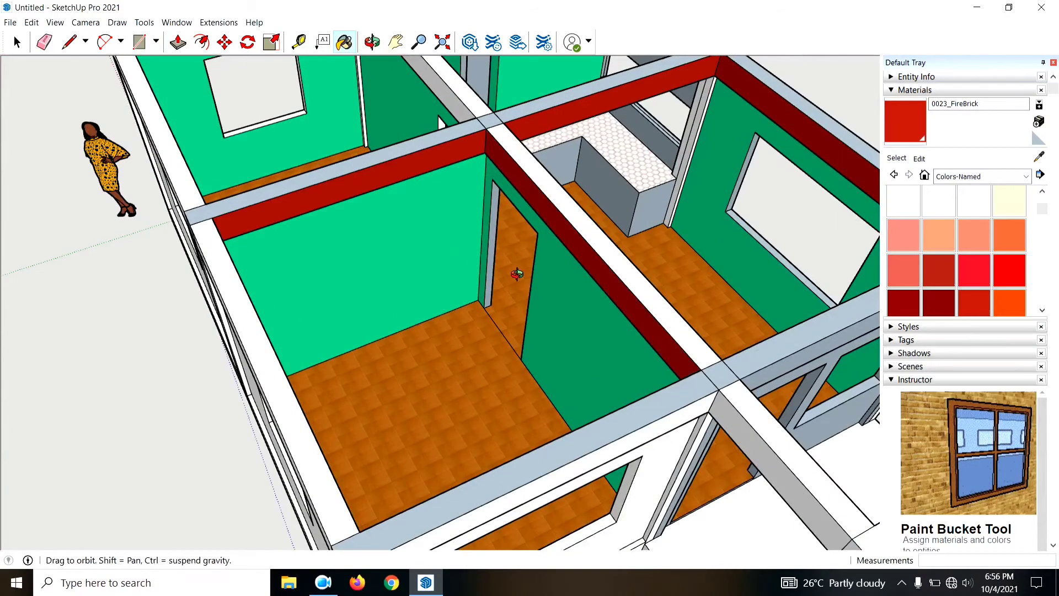
pyautogui.moveTo(516, 272)
pyautogui.mouseDown(button='middle')
pyautogui.moveTo(792, 236)
pyautogui.moveTo(733, 118)
pyautogui.mouseUp(button='middle')
pyautogui.click(710, 114)
# Step: Paint the thin wall-edge strip and the grey corner strip FireBrick red
pyautogui.scroll(4, 710, 114)
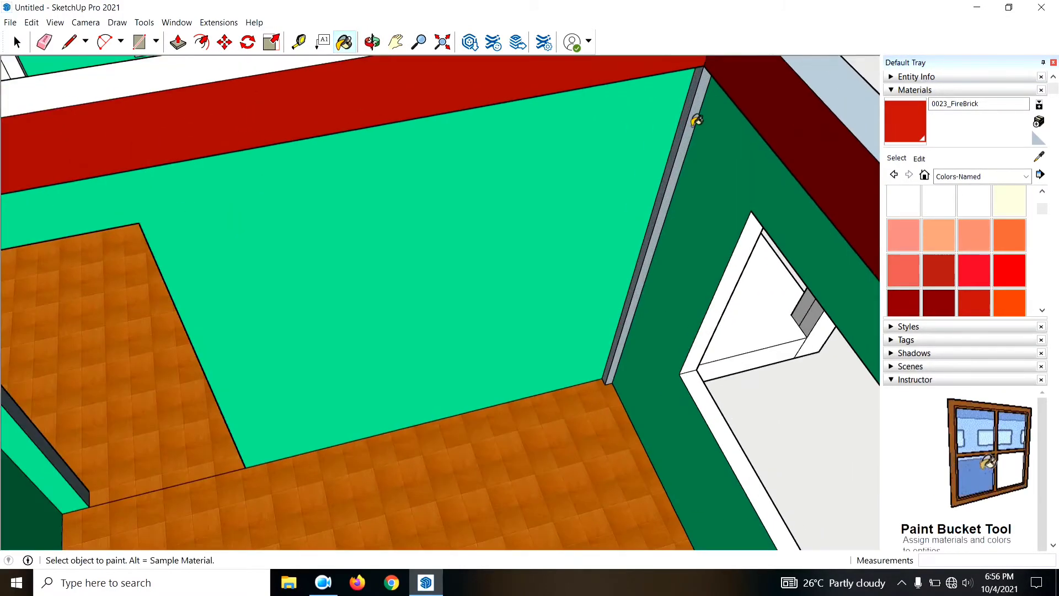
pyautogui.click(698, 122)
pyautogui.scroll(-5, 698, 123)
pyautogui.moveTo(698, 122)
pyautogui.mouseDown(button='middle')
pyautogui.moveTo(763, 309)
pyautogui.moveTo(496, 370)
pyautogui.moveTo(568, 171)
pyautogui.mouseUp(button='middle')
pyautogui.scroll(5, 568, 185)
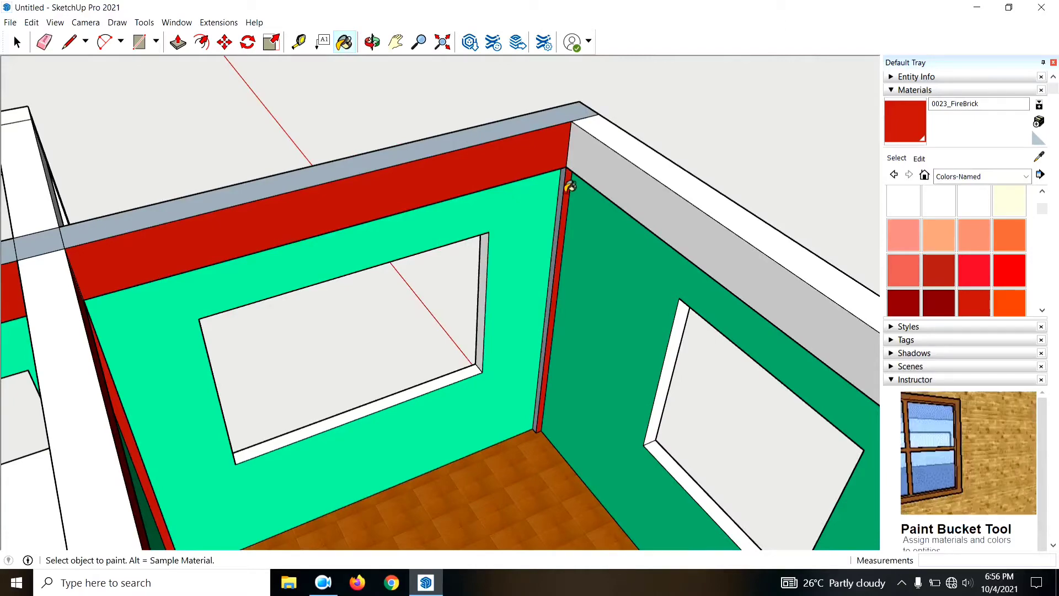
pyautogui.click(568, 186)
# Step: Paint the upper wall bands red from the other side of the house
pyautogui.moveTo(598, 175)
pyautogui.mouseDown(button='middle')
pyautogui.moveTo(764, 287)
pyautogui.moveTo(704, 184)
pyautogui.mouseUp(button='middle')
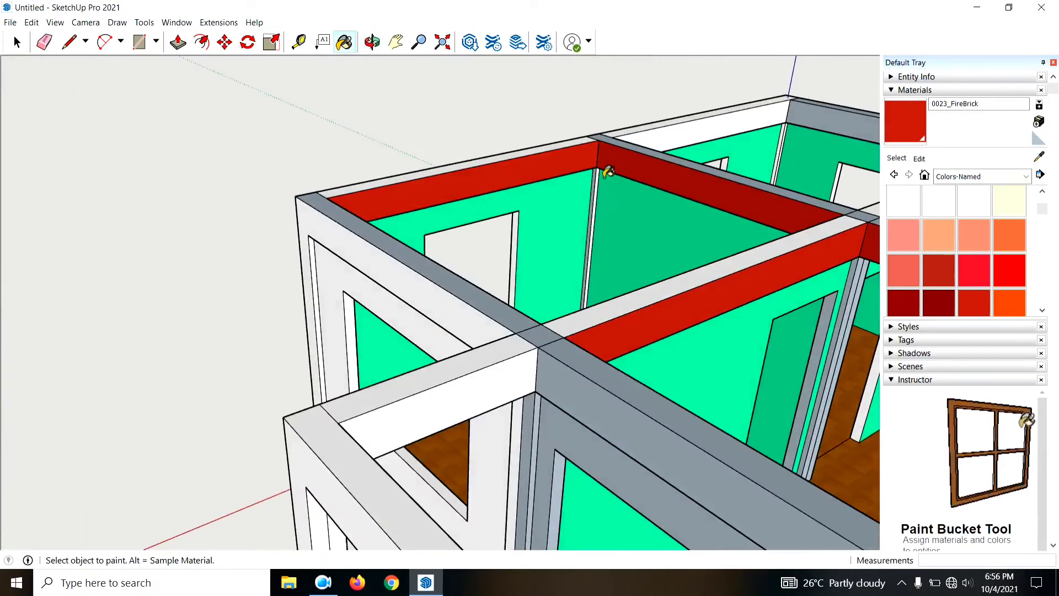
pyautogui.scroll(3, 600, 190)
pyautogui.scroll(-5, 537, 222)
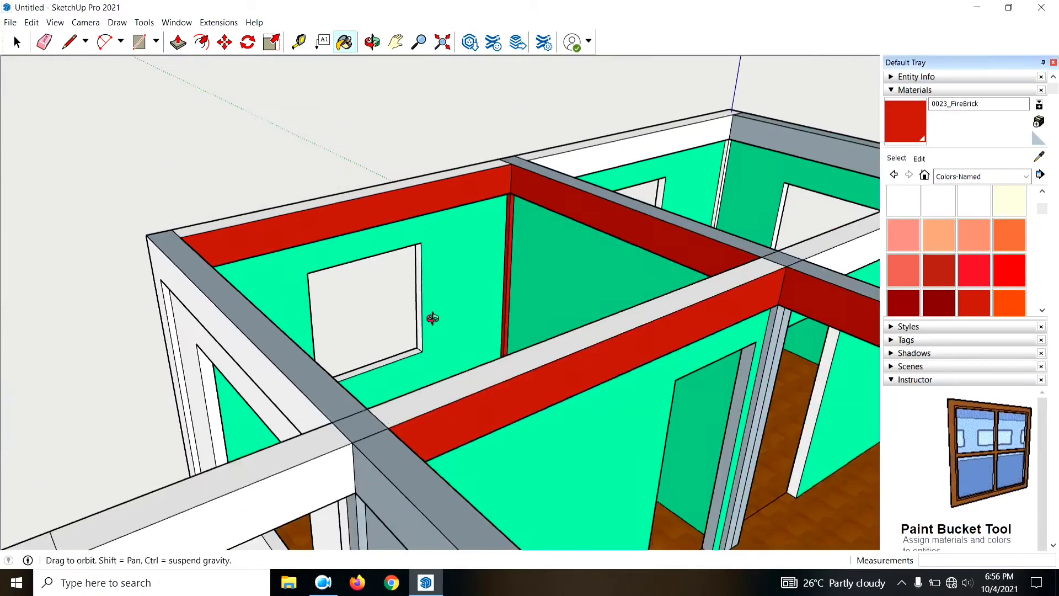
pyautogui.moveTo(430, 317)
pyautogui.mouseDown(button='middle')
pyautogui.moveTo(546, 253)
pyautogui.moveTo(947, 317)
pyautogui.mouseUp(button='middle')
pyautogui.scroll(3, 452, 146)
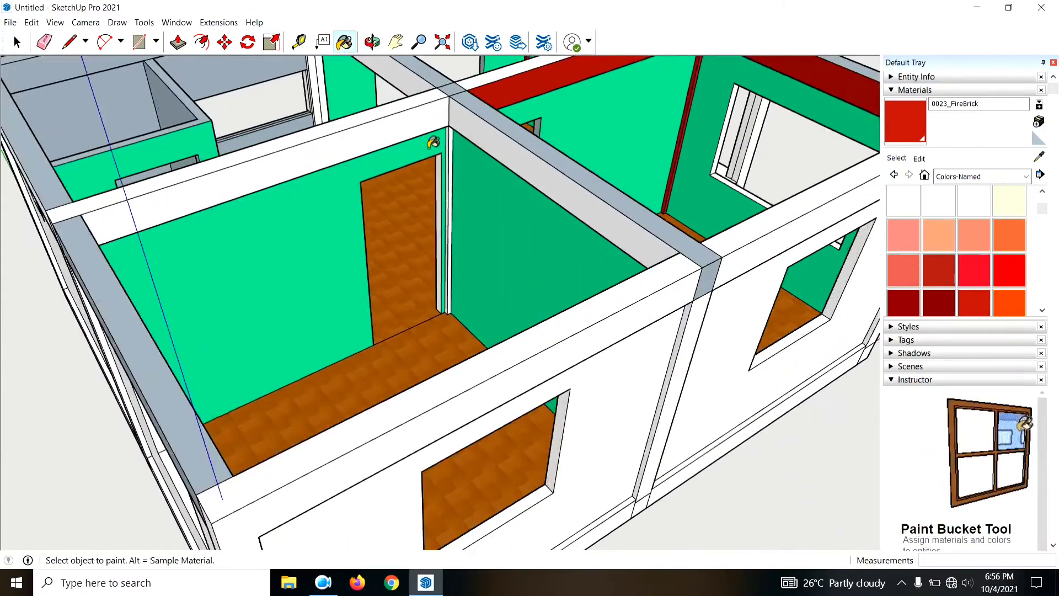
pyautogui.scroll(2, 452, 146)
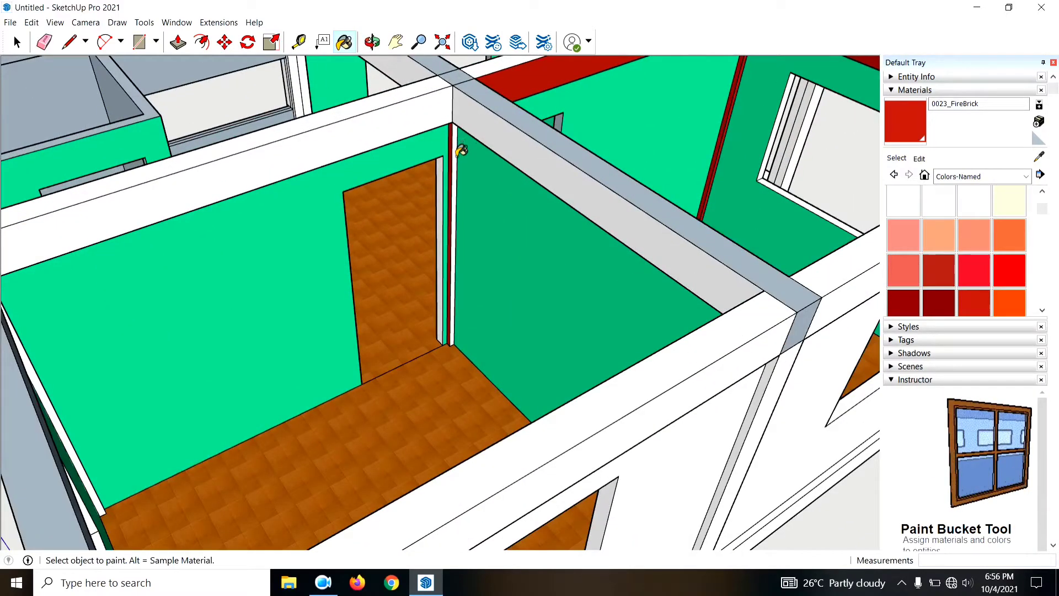
pyautogui.click(468, 126)
# Step: Paint a white corner strip and the grey top band red from an overhead view
pyautogui.moveTo(489, 220); pyautogui.dragTo(902, 325, button='middle')
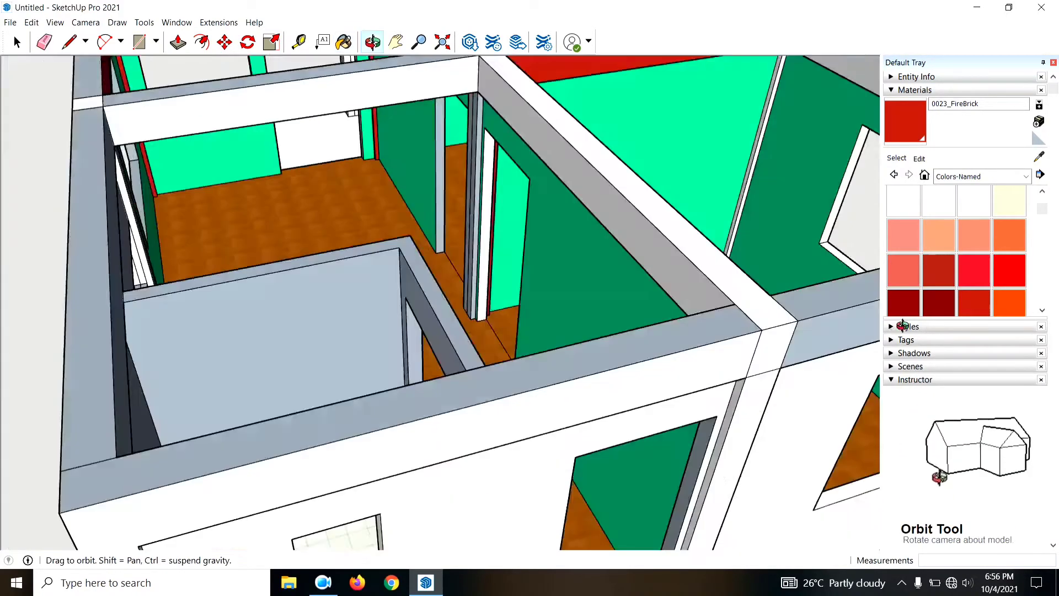
pyautogui.scroll(-3, 355, 383)
pyautogui.scroll(3, 653, 104)
pyautogui.scroll(3, 623, 133)
pyautogui.scroll(2, 608, 149)
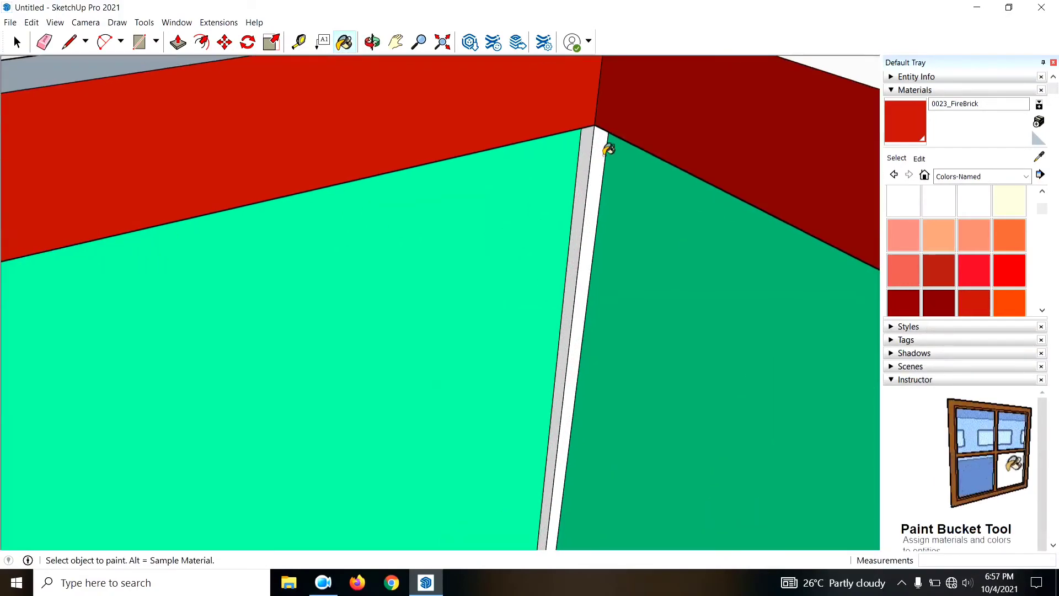
pyautogui.scroll(-5, 390, 187)
pyautogui.scroll(-3, 237, 256)
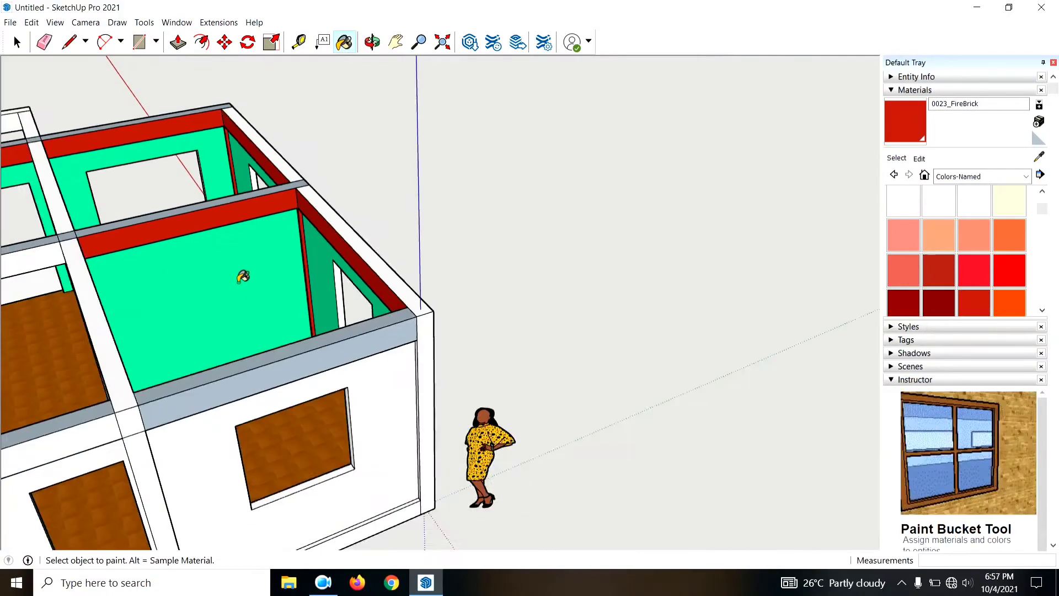
pyautogui.moveTo(239, 274); pyautogui.dragTo(660, 242, button='middle')
pyautogui.scroll(3, 661, 242)
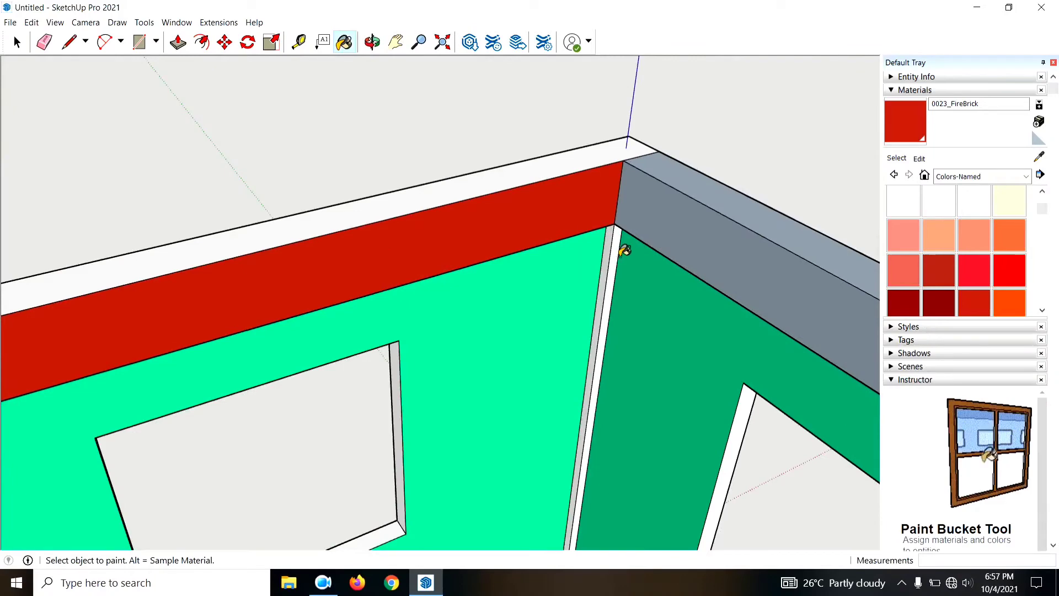
pyautogui.click(623, 251)
pyautogui.scroll(-2, 557, 171)
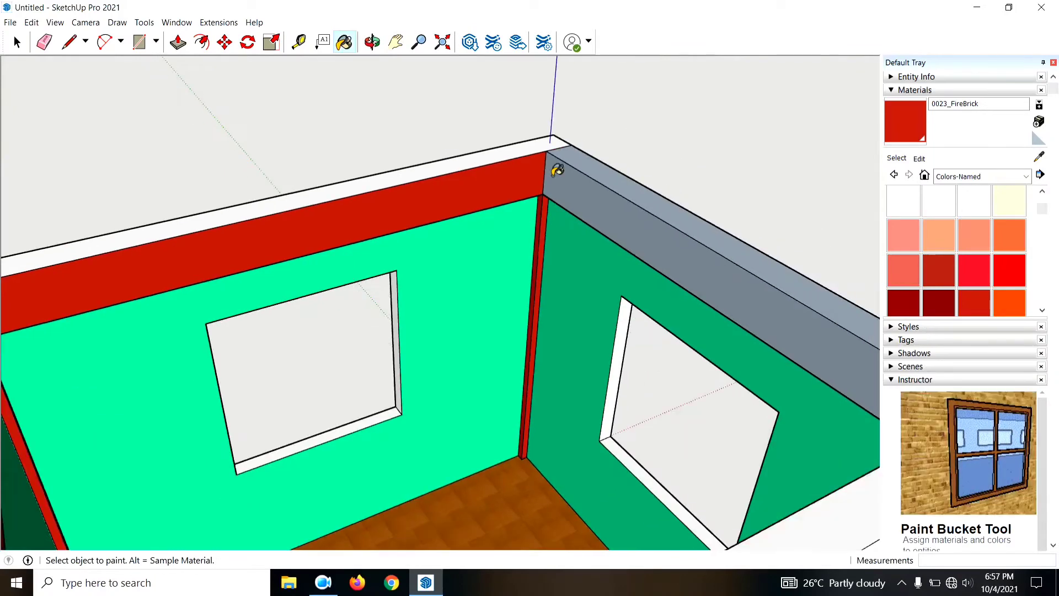
pyautogui.click(582, 200)
# Step: Paint another white interior corner strip FireBrick red
pyautogui.scroll(-3, 359, 200)
pyautogui.moveTo(359, 200); pyautogui.dragTo(533, 239, button='middle')
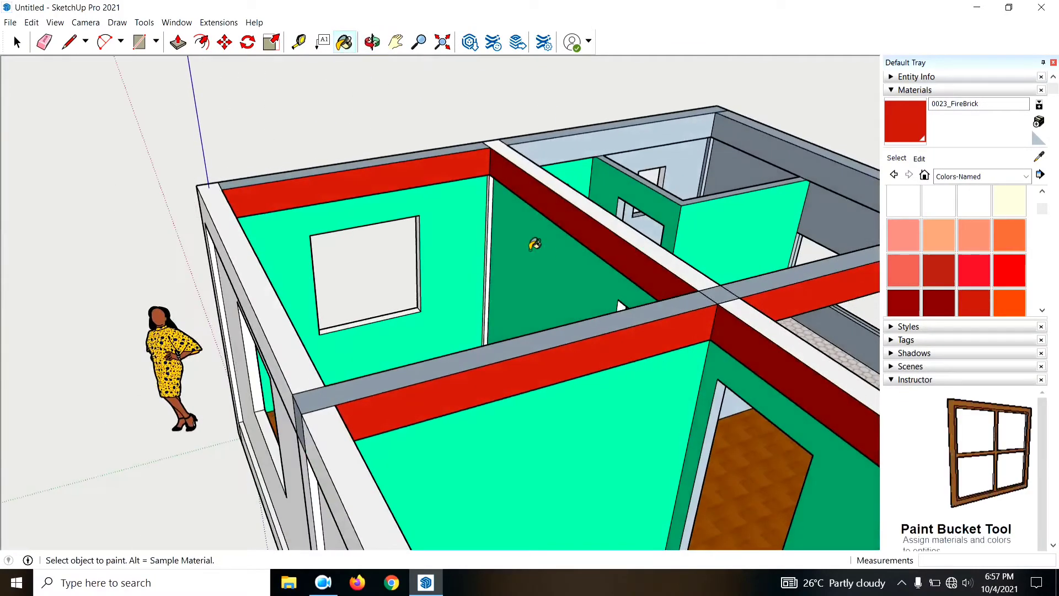
pyautogui.scroll(3, 466, 158)
pyautogui.scroll(1, 466, 159)
pyautogui.click(506, 173)
pyautogui.scroll(-3, 506, 173)
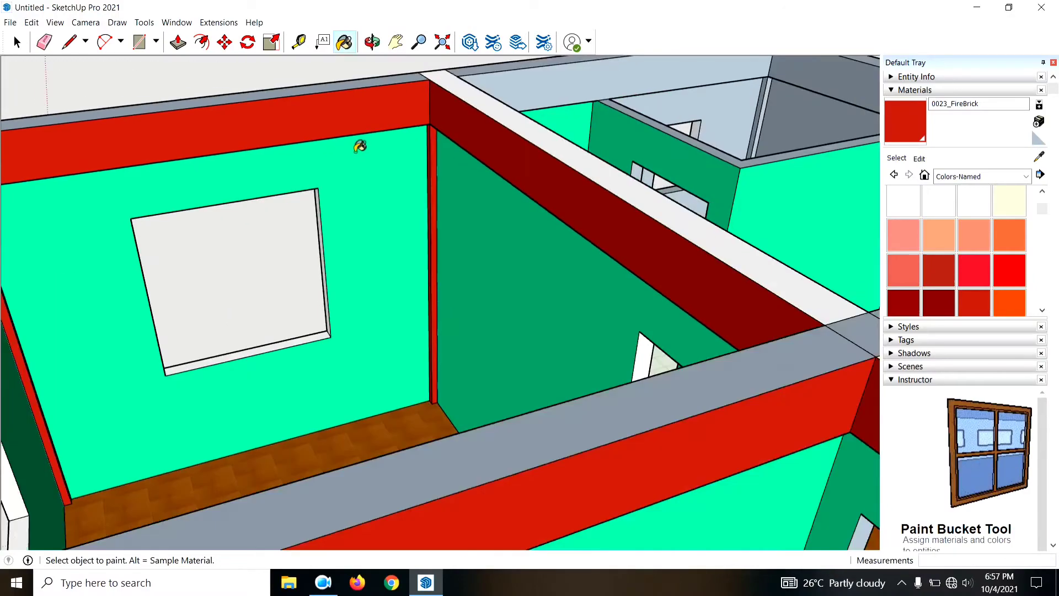
pyautogui.scroll(-2, 437, 277)
# Step: Orbit around the rooms to inspect the red column against the green wall
pyautogui.moveTo(437, 277); pyautogui.dragTo(555, 211, button='middle')
pyautogui.scroll(2, 556, 211)
pyautogui.scroll(2, 555, 211)
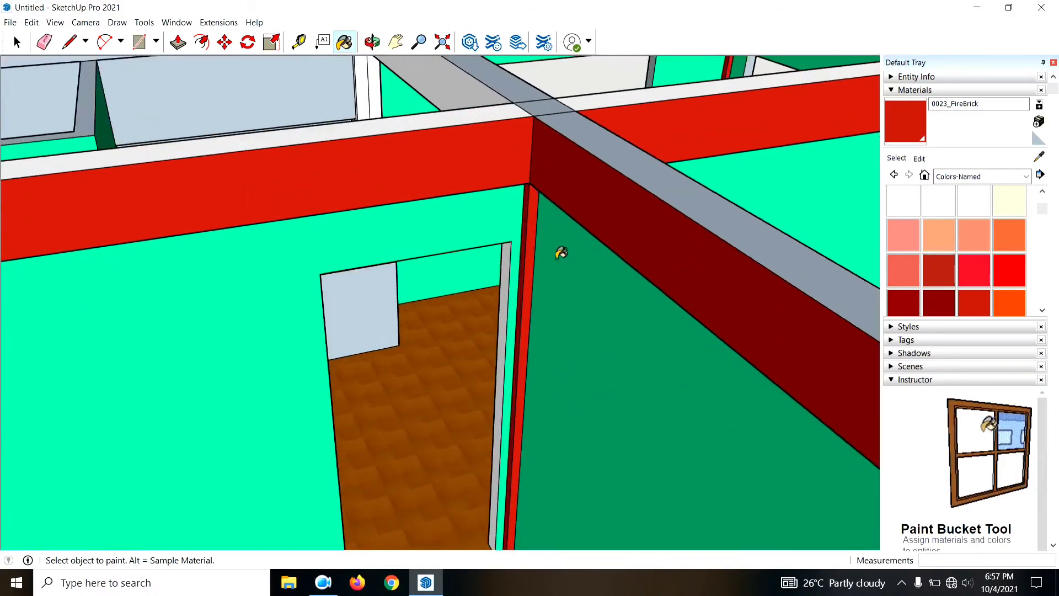
pyautogui.scroll(-3, 560, 250)
pyautogui.moveTo(279, 218); pyautogui.dragTo(329, 185, button='middle')
pyautogui.scroll(2, 329, 185)
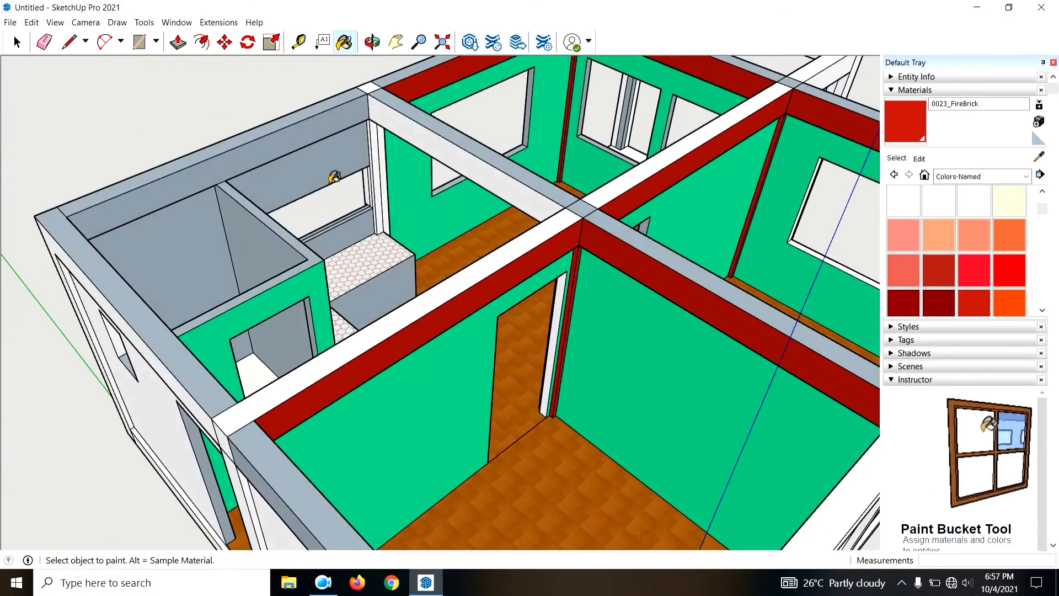
pyautogui.scroll(2, 359, 152)
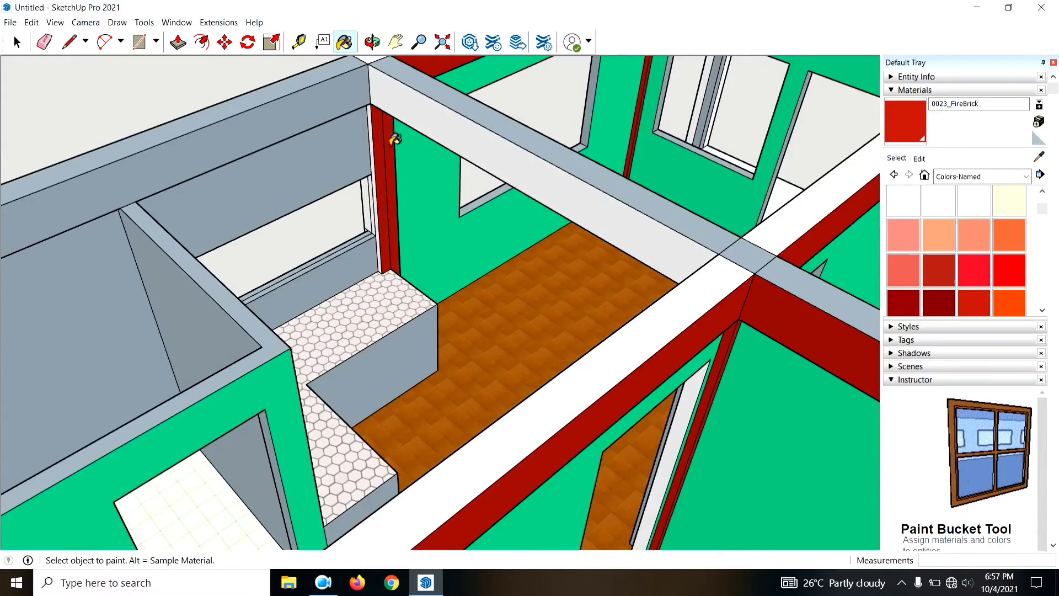
pyautogui.scroll(-2, 395, 139)
pyautogui.moveTo(579, 126)
pyautogui.mouseDown(button='middle')
pyautogui.moveTo(201, 166)
pyautogui.moveTo(579, 137)
pyautogui.mouseUp(button='middle')
pyautogui.scroll(3, 489, 136)
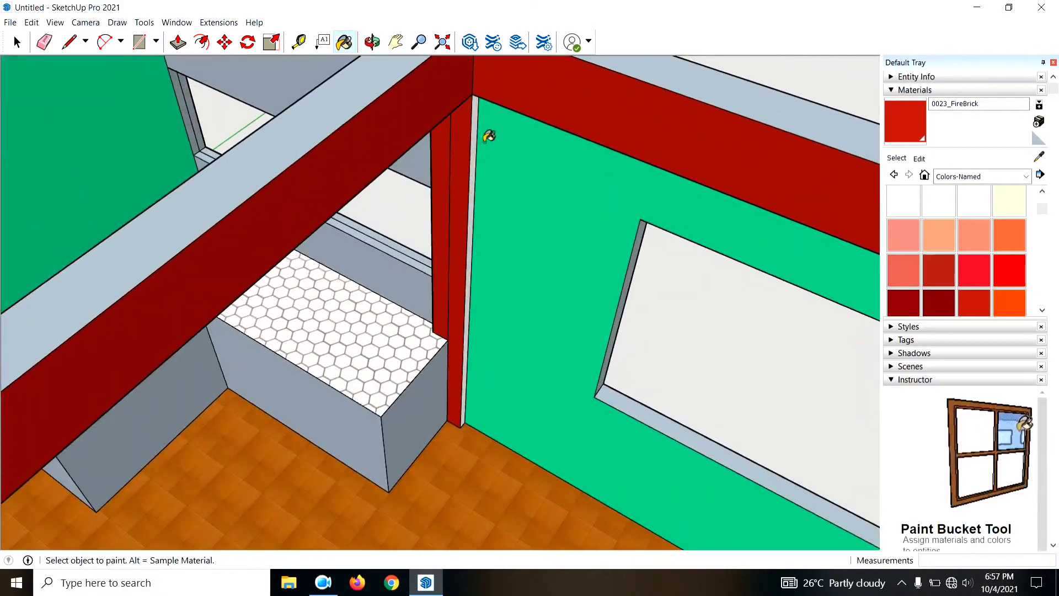
pyautogui.scroll(-2, 483, 137)
# Step: Paint the grey door-frame column face FireBrick red
pyautogui.moveTo(480, 130)
pyautogui.mouseDown(button='middle')
pyautogui.moveTo(491, 314)
pyautogui.moveTo(329, 259)
pyautogui.mouseUp(button='middle')
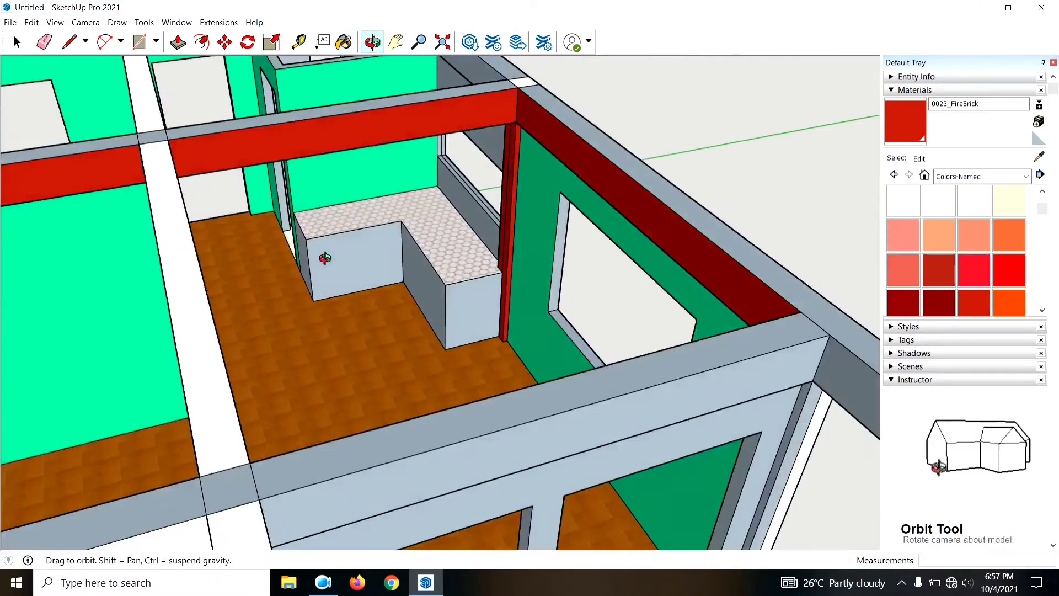
pyautogui.scroll(3, 447, 283)
pyautogui.scroll(-2, 392, 362)
pyautogui.scroll(-3, 78, 308)
pyautogui.moveTo(78, 307)
pyautogui.mouseDown(button='middle')
pyautogui.moveTo(377, 236)
pyautogui.moveTo(354, 279)
pyautogui.moveTo(863, 242)
pyautogui.moveTo(701, 235)
pyautogui.mouseUp(button='middle')
pyautogui.scroll(3, 377, 237)
pyautogui.scroll(3, 338, 239)
pyautogui.click(363, 216)
# Step: Paint the last thin column face red and review the painted rooms
pyautogui.scroll(-5, 409, 305)
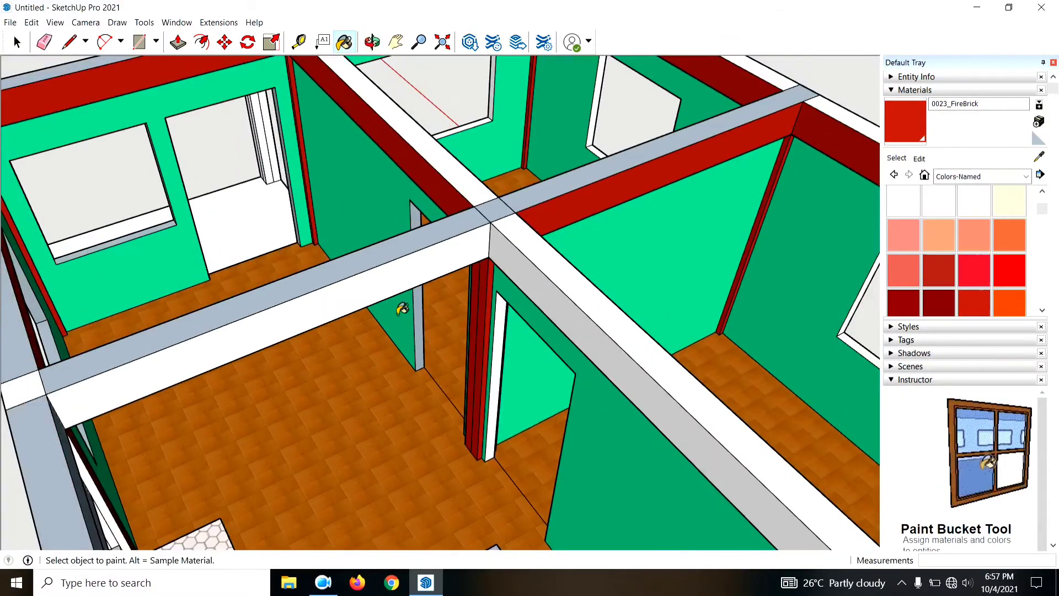
pyautogui.moveTo(408, 305)
pyautogui.mouseDown(button='middle')
pyautogui.moveTo(629, 354)
pyautogui.moveTo(255, 269)
pyautogui.moveTo(598, 218)
pyautogui.moveTo(400, 219)
pyautogui.mouseUp(button='middle')
pyautogui.scroll(5, 598, 218)
pyautogui.scroll(2, 612, 176)
pyautogui.click(613, 172)
pyautogui.scroll(-5, 607, 161)
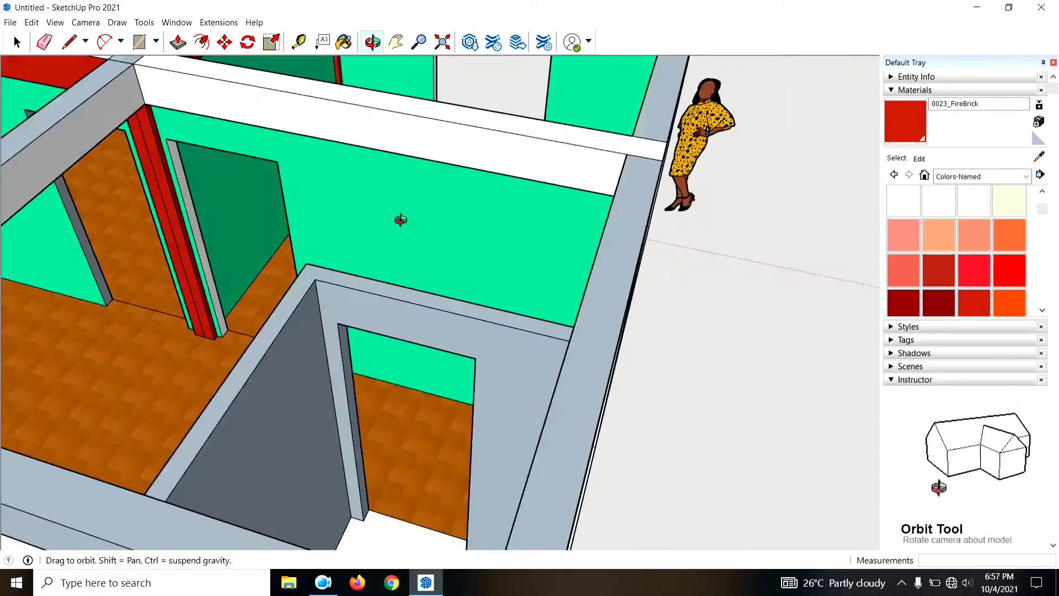
pyautogui.scroll(3, 457, 240)
# Step: Paint the outer wall column, horizontal wall beams and lower-left bottom beam FireBrick red
pyautogui.click(538, 270)
pyautogui.click(485, 208)
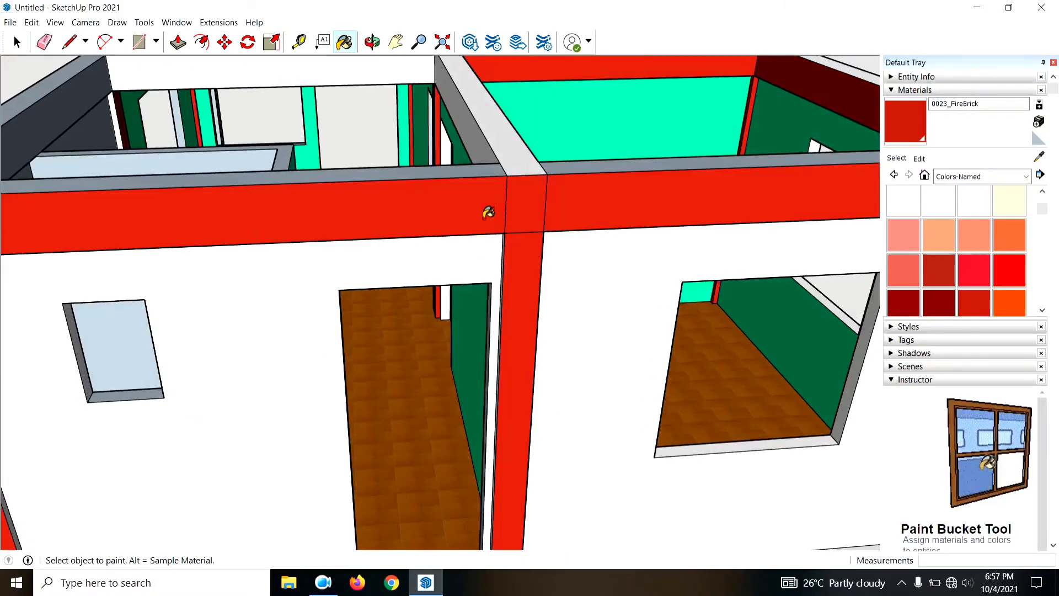
pyautogui.moveTo(486, 208)
pyautogui.mouseDown(button='middle')
pyautogui.moveTo(656, 229)
pyautogui.moveTo(645, 206)
pyautogui.moveTo(197, 201)
pyautogui.mouseUp(button='middle')
pyautogui.click(655, 202)
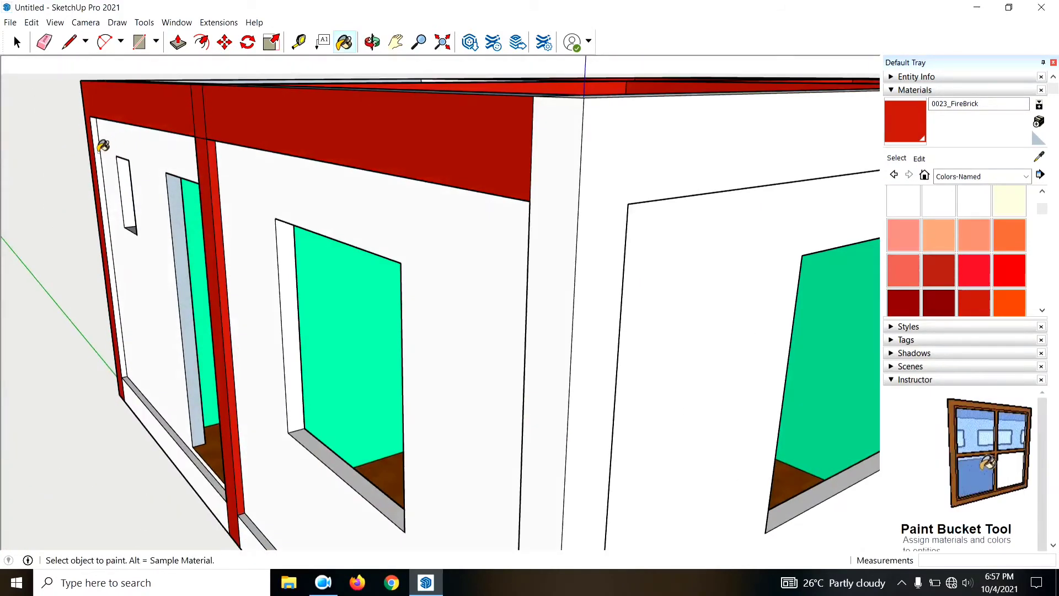
pyautogui.click(145, 408)
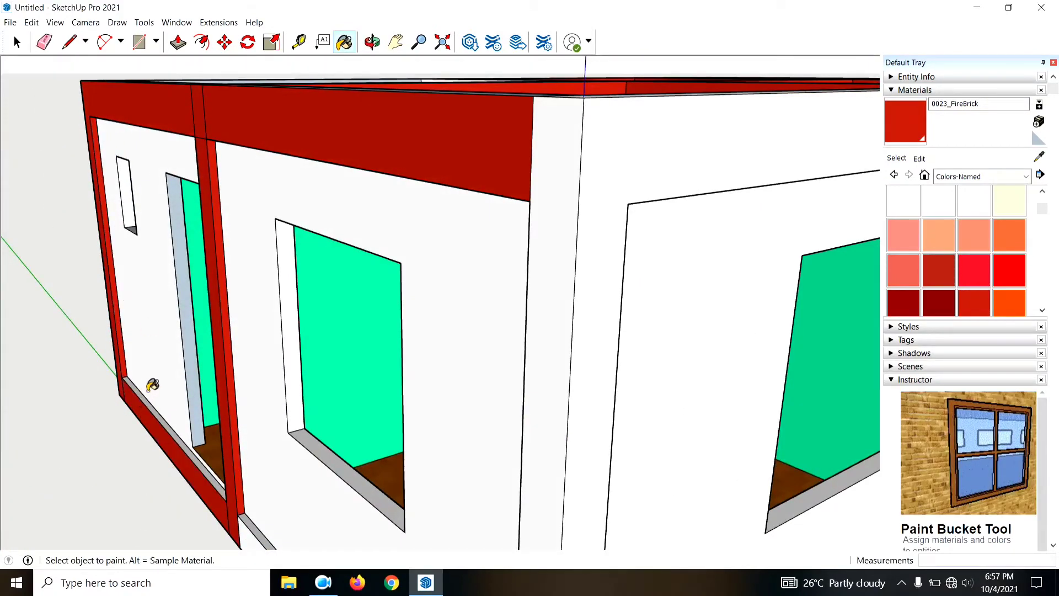
pyautogui.click(142, 398)
# Step: Paint the wall-base beam and two column faces FireBrick red
pyautogui.scroll(-5, 143, 398)
pyautogui.scroll(5, 240, 466)
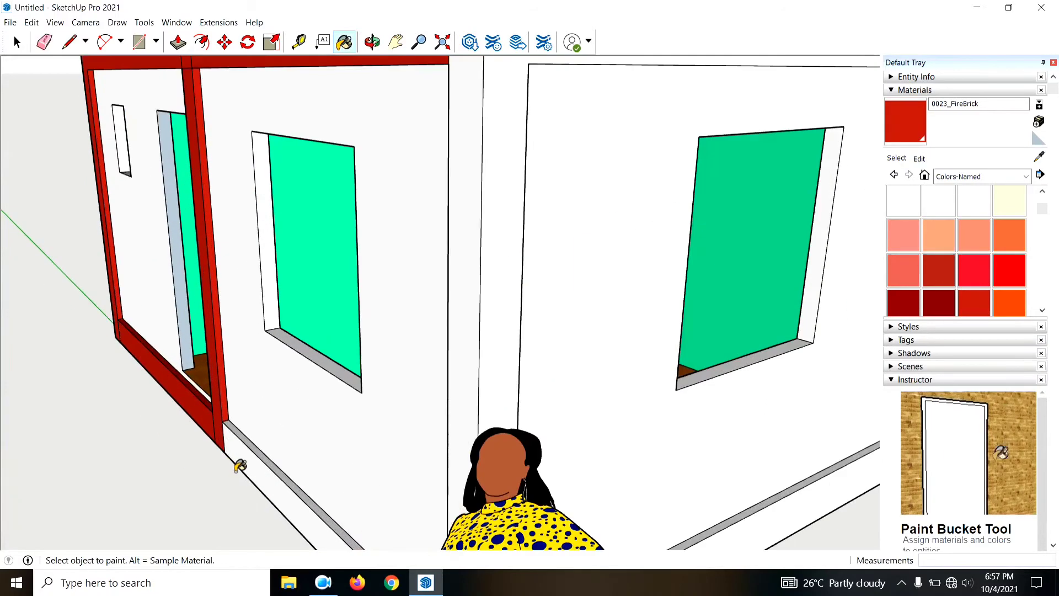
pyautogui.click(240, 466)
pyautogui.click(503, 331)
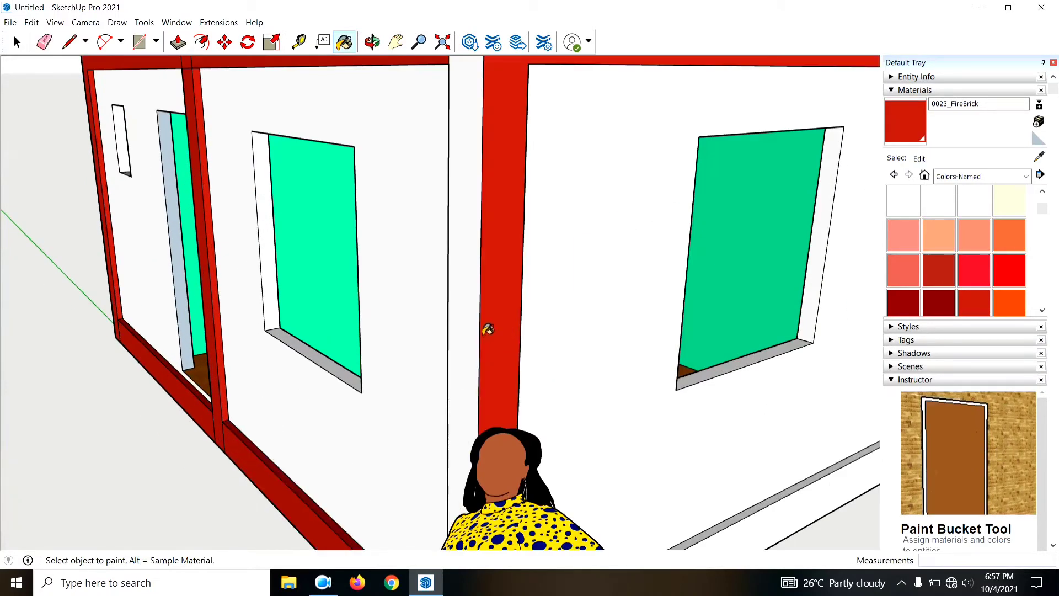
pyautogui.click(473, 322)
# Step: Paint another wall's base beam, baseboard and column strips FireBrick red
pyautogui.moveTo(576, 347); pyautogui.dragTo(738, 315, button='middle')
pyautogui.scroll(2, 739, 316)
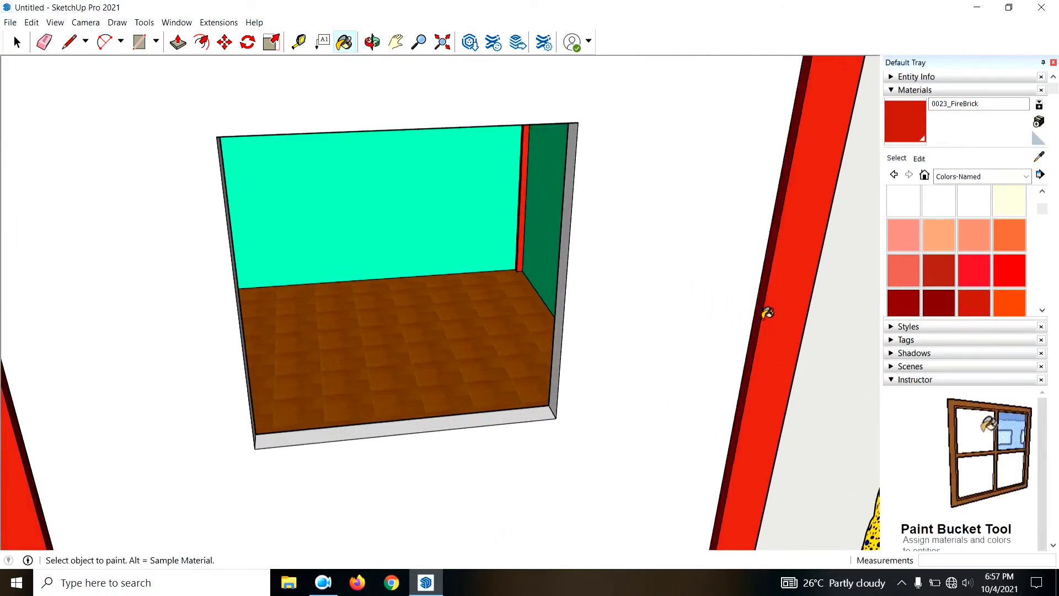
pyautogui.scroll(-5, 732, 367)
pyautogui.moveTo(732, 367)
pyautogui.mouseDown(button='middle')
pyautogui.moveTo(461, 466)
pyautogui.moveTo(286, 451)
pyautogui.moveTo(418, 466)
pyautogui.moveTo(347, 456)
pyautogui.mouseUp(button='middle')
pyautogui.scroll(3, 347, 457)
pyautogui.click(349, 466)
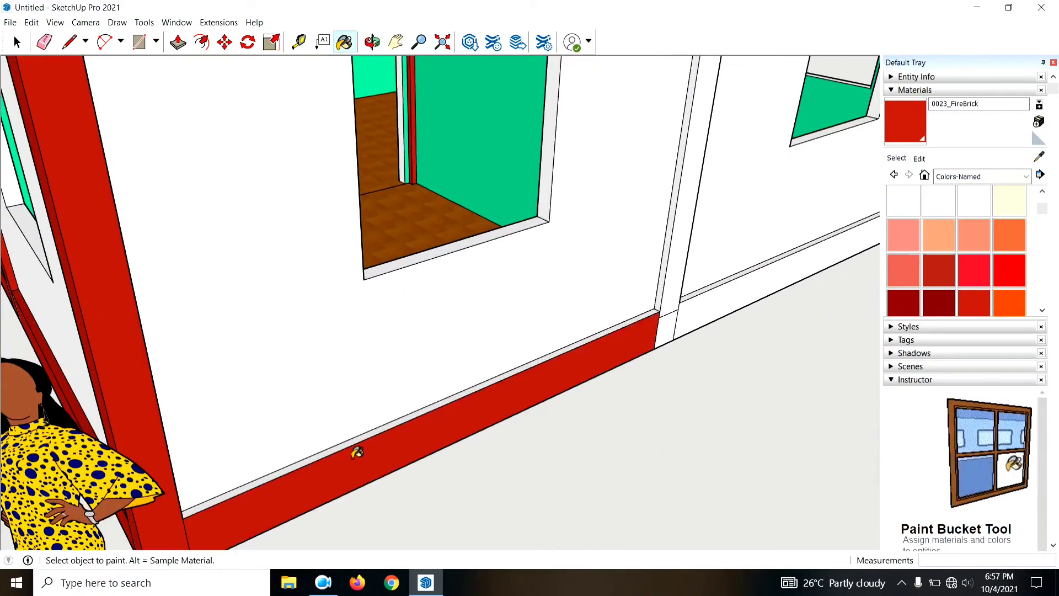
pyautogui.click(702, 303)
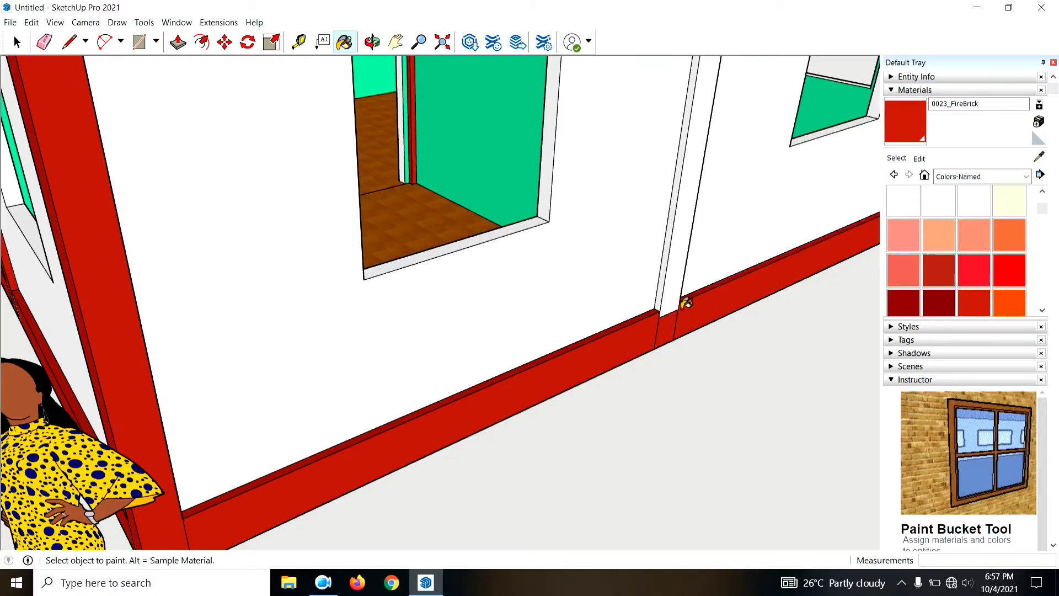
pyautogui.click(673, 300)
# Step: Paint the column top and the beam's side and top faces FireBrick red
pyautogui.moveTo(696, 293); pyautogui.dragTo(217, 329, button='middle')
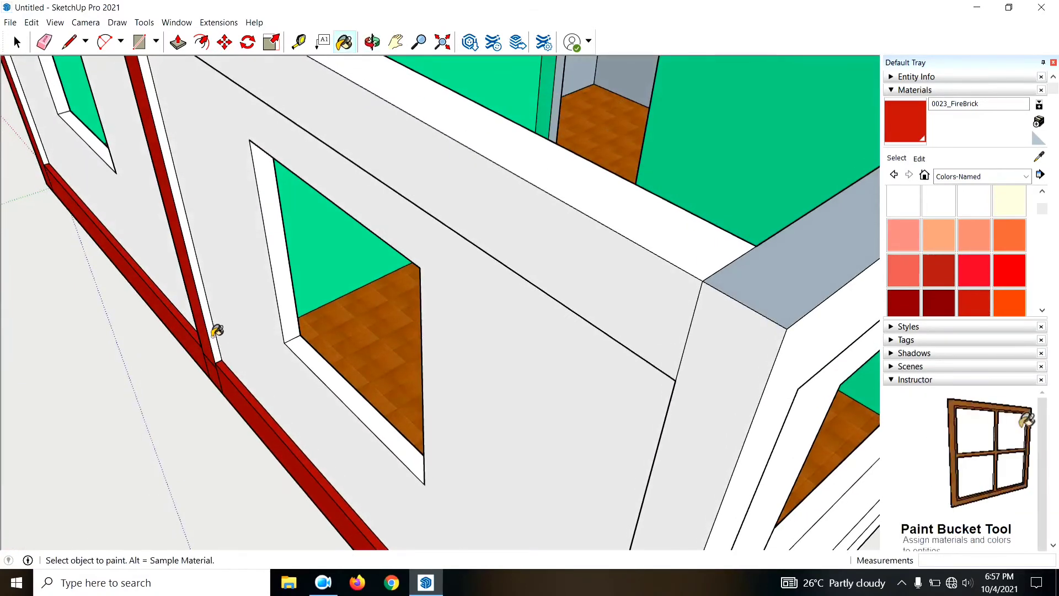
pyautogui.scroll(-5, 406, 354)
pyautogui.scroll(5, 134, 145)
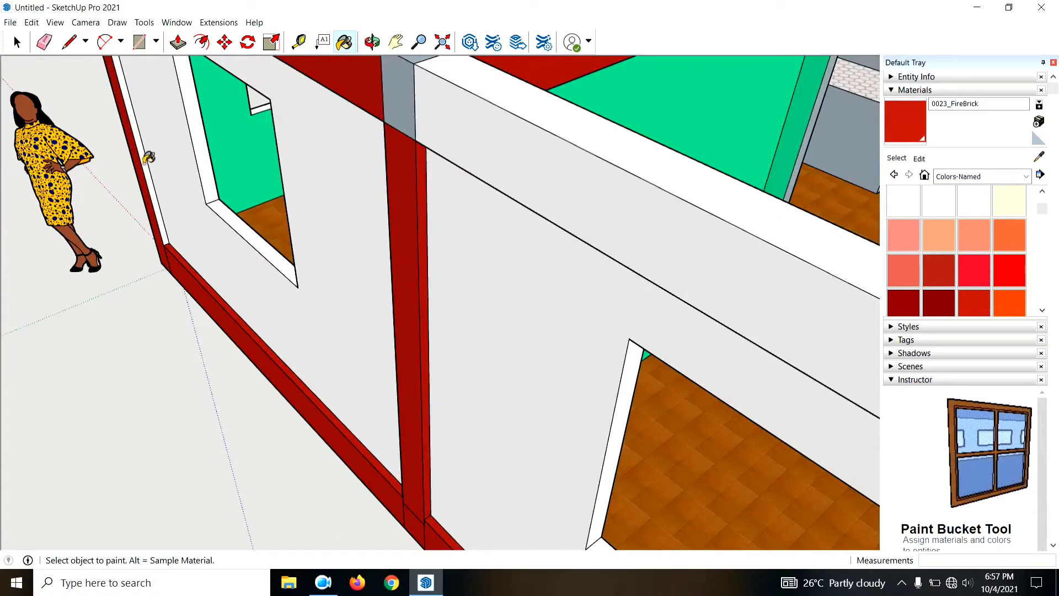
pyautogui.click(418, 104)
pyautogui.click(485, 111)
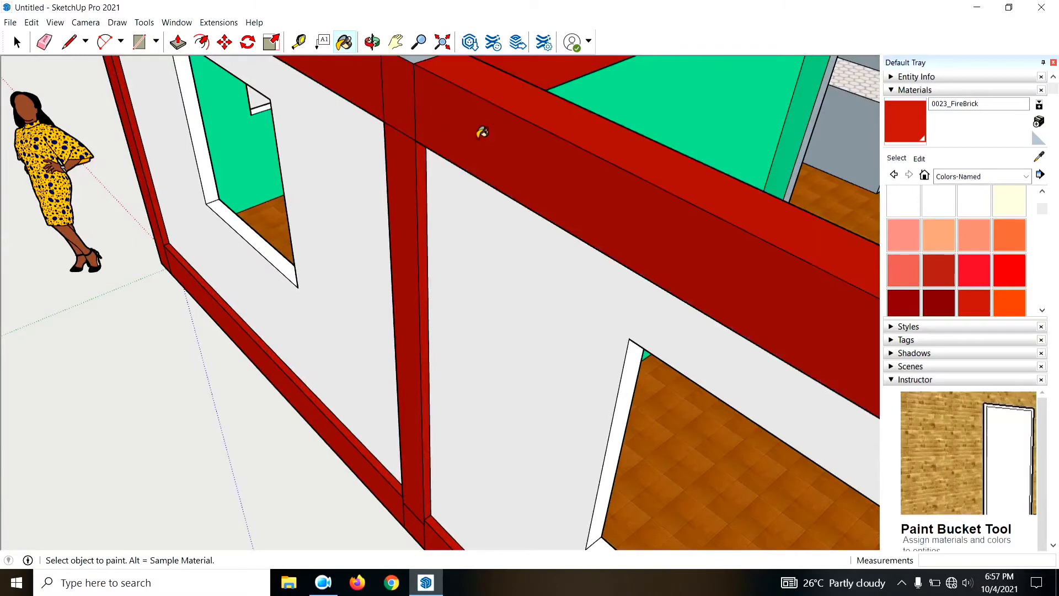
# Step: Paint both beam faces and the wall's outer frame face FireBrick red
pyautogui.moveTo(482, 130); pyautogui.dragTo(356, 248, button='middle')
pyautogui.scroll(-2, 356, 247)
pyautogui.click(404, 156)
pyautogui.click(291, 128)
pyautogui.scroll(-4, 221, 113)
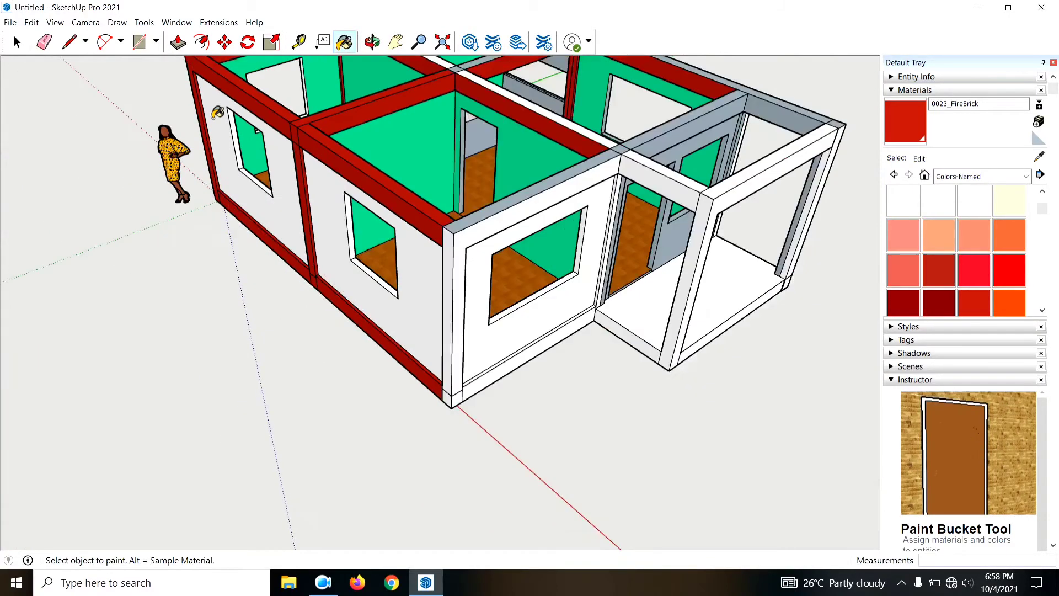
pyautogui.scroll(5, 441, 229)
pyautogui.click(402, 197)
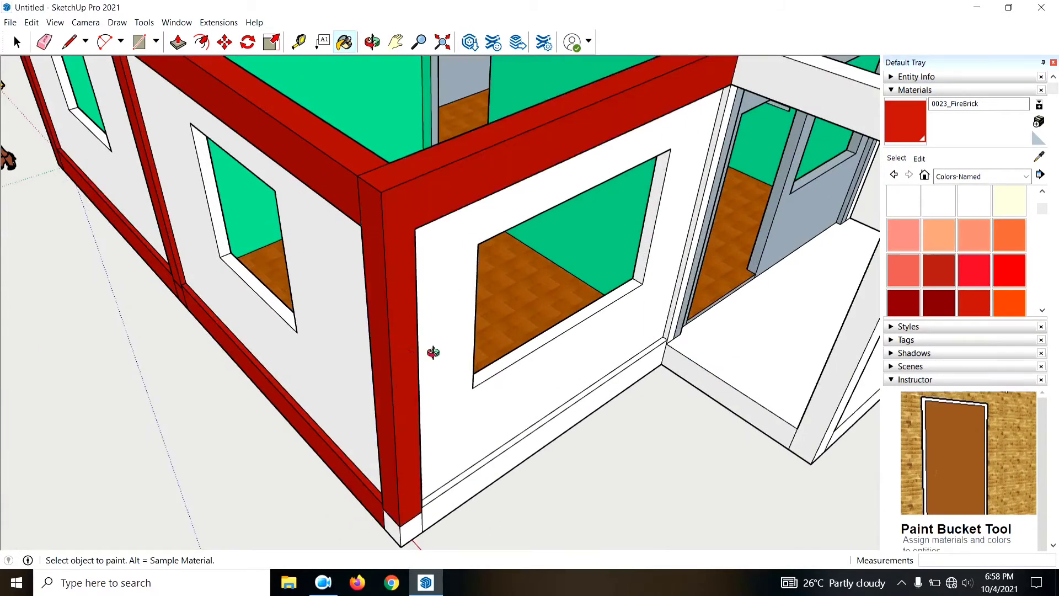
# Step: Paint the baseboard face at the wall corner FireBrick red
pyautogui.moveTo(433, 352); pyautogui.dragTo(754, 310, button='middle')
pyautogui.scroll(2, 634, 390)
pyautogui.scroll(3, 625, 407)
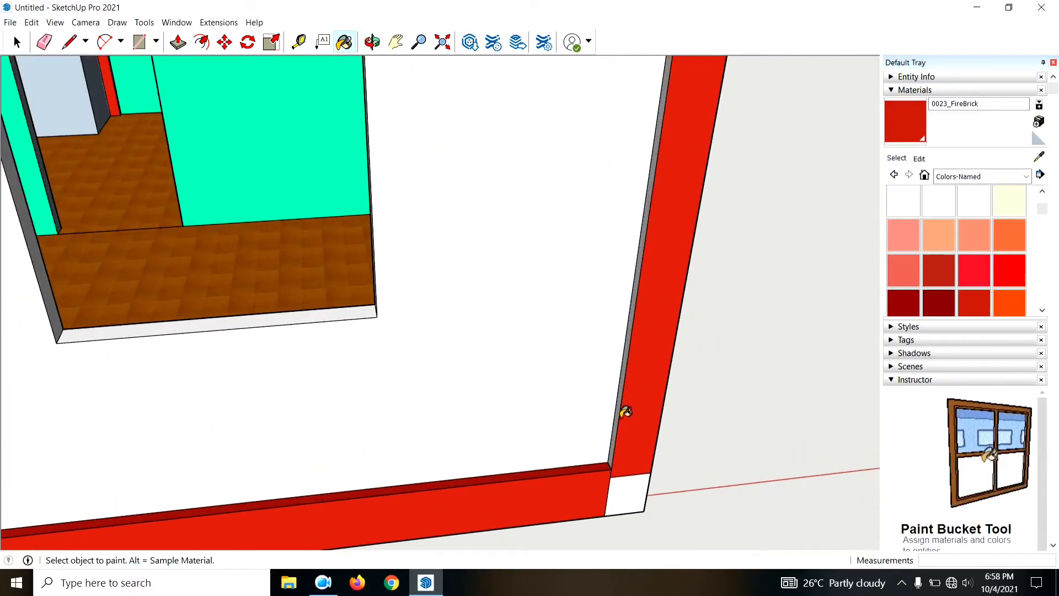
pyautogui.moveTo(619, 461); pyautogui.dragTo(403, 451, button='middle')
pyautogui.click(356, 508)
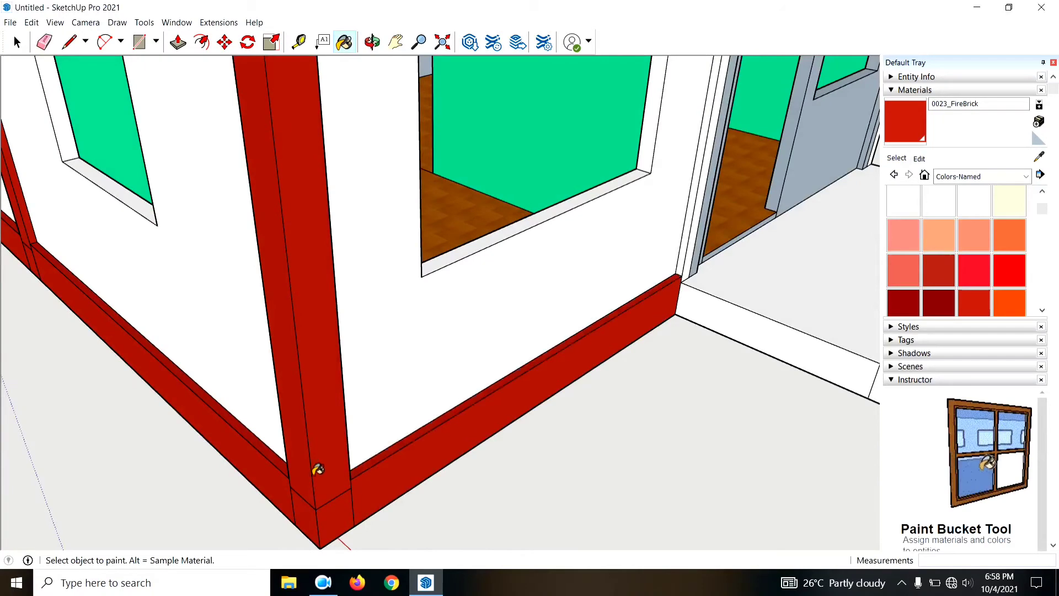
pyautogui.scroll(-5, 602, 397)
pyautogui.scroll(5, 593, 397)
# Step: Paint the side and front faces of the right doorway post FireBrick red
pyautogui.click(761, 419)
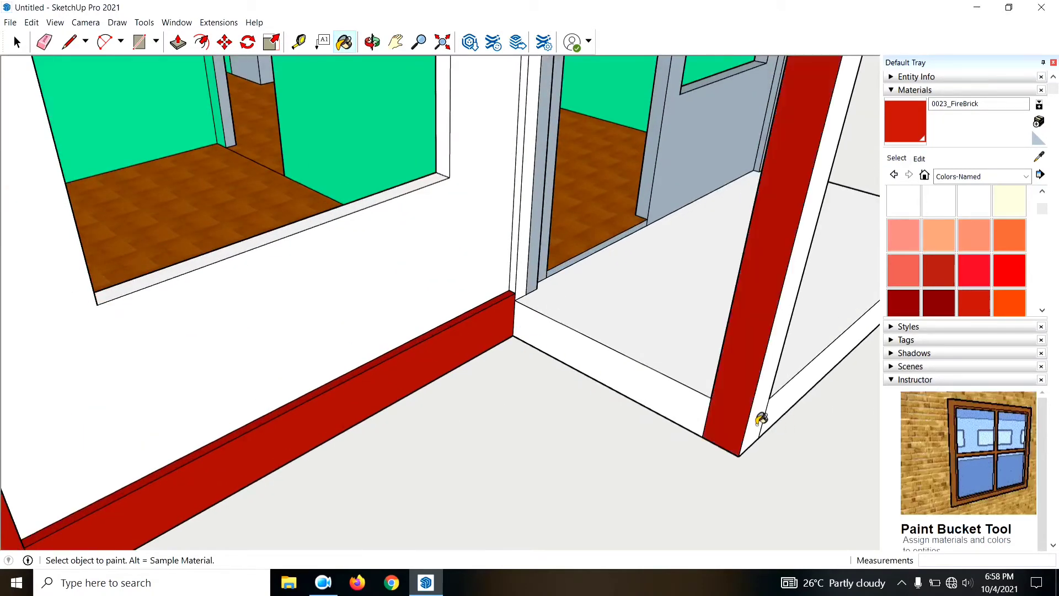
pyautogui.scroll(-3, 568, 444)
pyautogui.scroll(-4, 679, 378)
pyautogui.moveTo(678, 379); pyautogui.dragTo(350, 366, button='middle')
pyautogui.scroll(3, 623, 393)
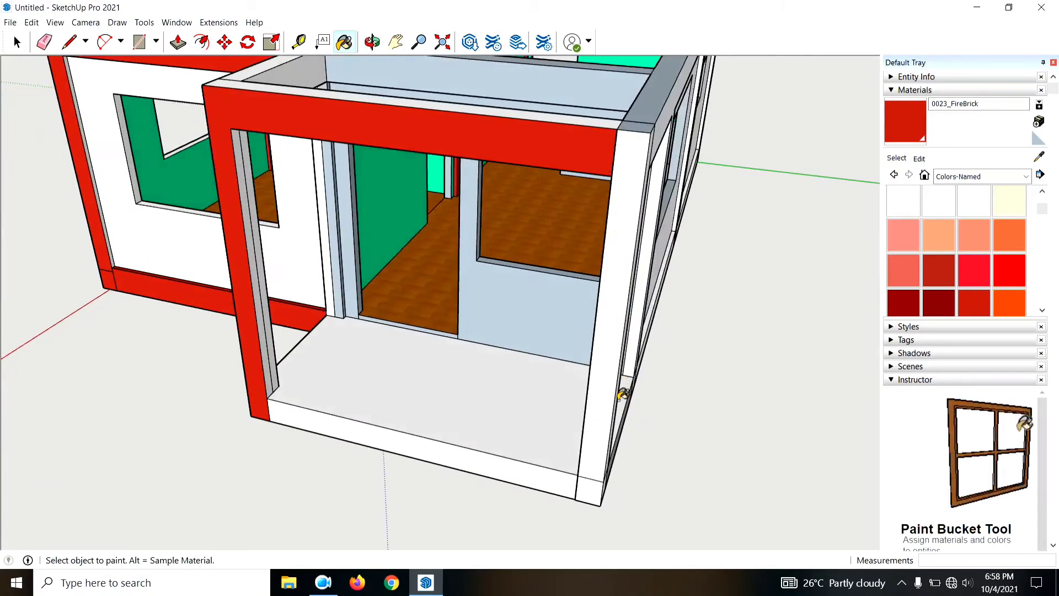
pyautogui.click(611, 441)
# Step: Paint the window side wall's left post, bottom sill, posts and header FireBrick red
pyautogui.moveTo(684, 483); pyautogui.dragTo(240, 457, button='middle')
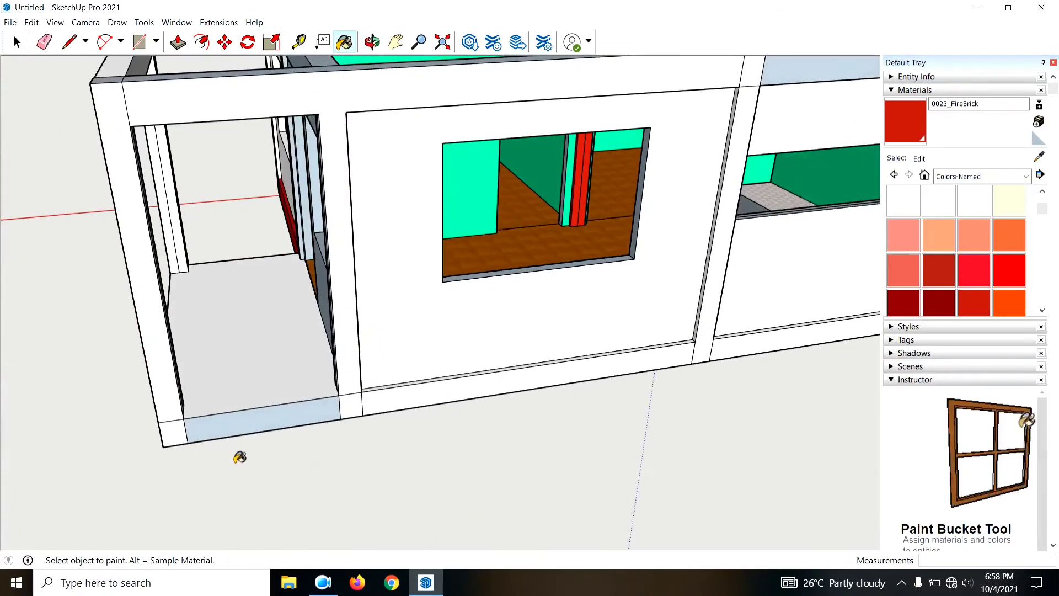
pyautogui.click(170, 392)
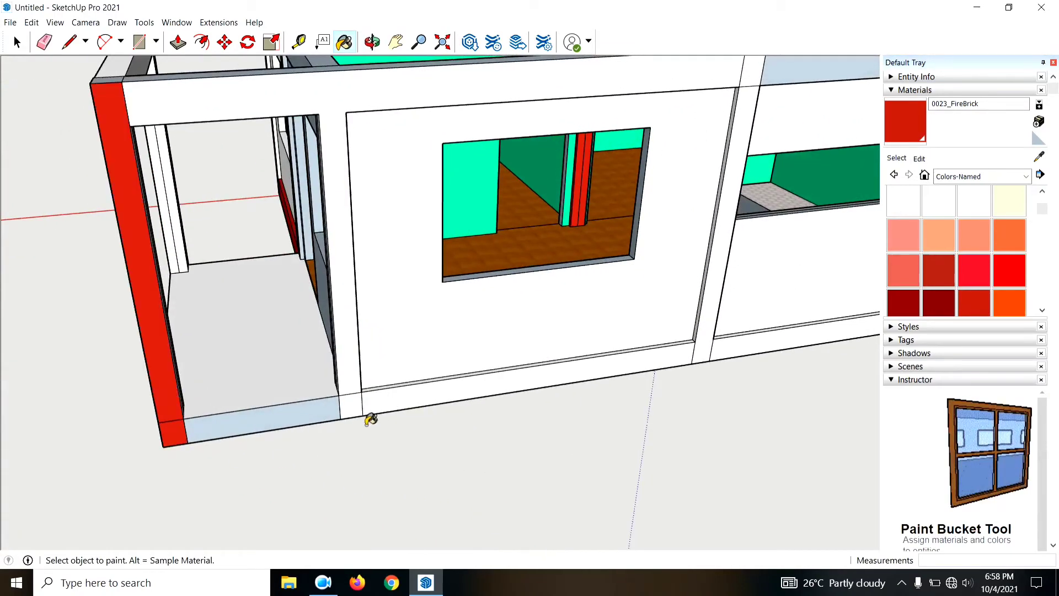
pyautogui.click(357, 371)
pyautogui.click(433, 402)
pyautogui.scroll(3, 432, 402)
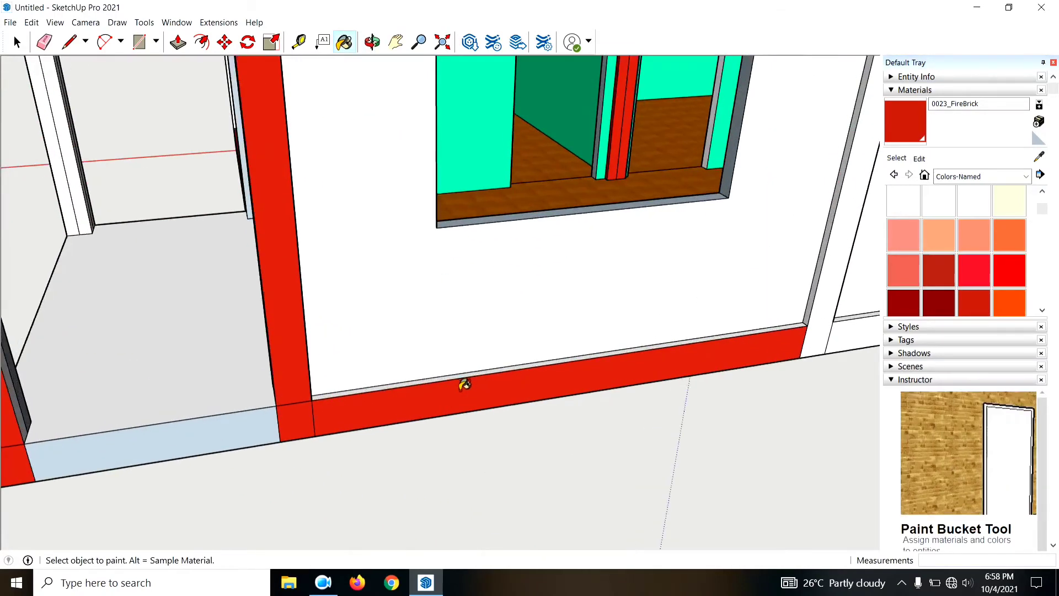
pyautogui.scroll(-5, 550, 438)
pyautogui.scroll(3, 630, 400)
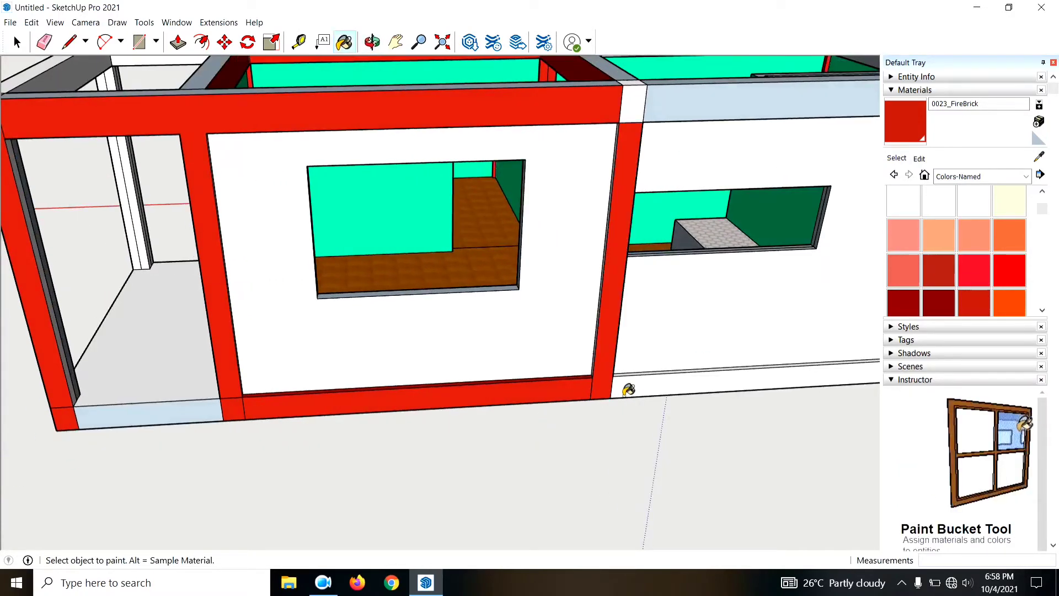
pyautogui.scroll(-5, 644, 382)
# Step: Paint the top faces of the lower-left and right beams FireBrick red
pyautogui.moveTo(817, 374); pyautogui.dragTo(668, 77, button='middle')
pyautogui.scroll(3, 668, 78)
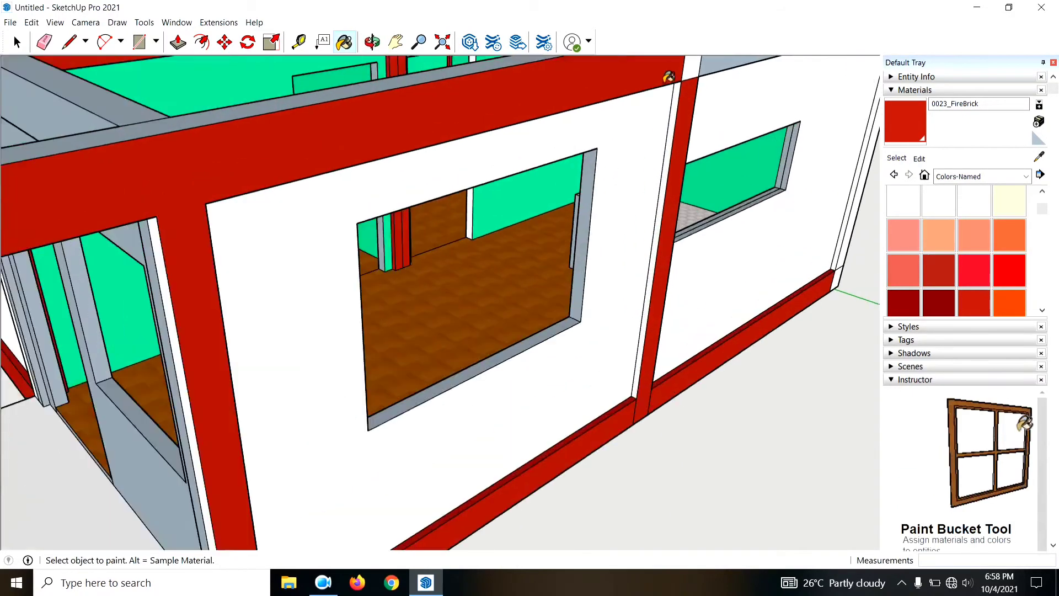
pyautogui.scroll(-4, 428, 201)
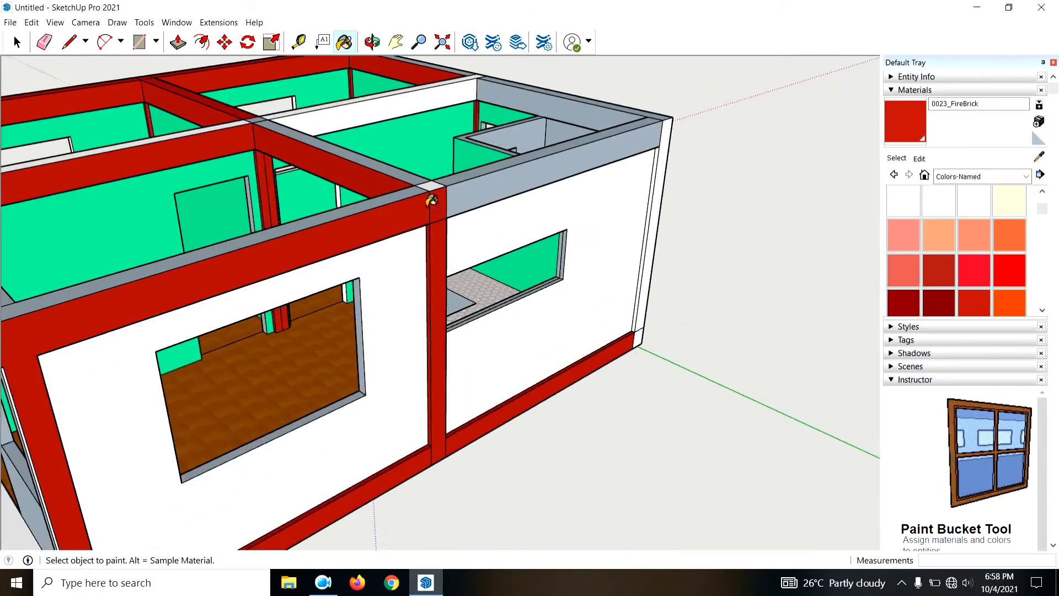
pyautogui.moveTo(457, 206); pyautogui.dragTo(441, 353, button='middle')
pyautogui.scroll(3, 440, 380)
pyautogui.click(432, 370)
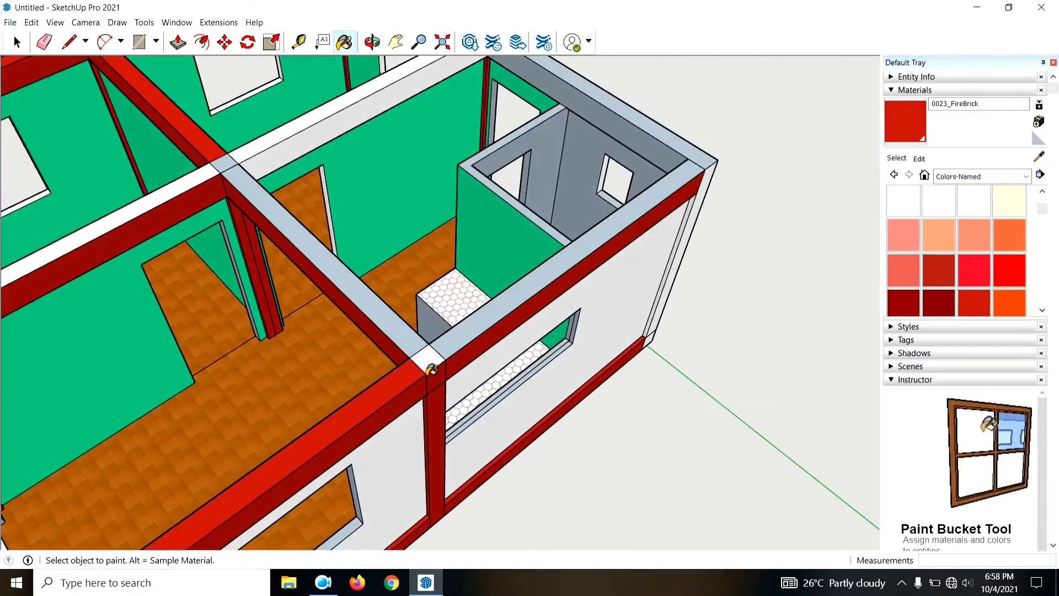
pyautogui.click(455, 349)
# Step: Paint the white corner-post face FireBrick red
pyautogui.moveTo(809, 225); pyautogui.dragTo(538, 274, button='middle')
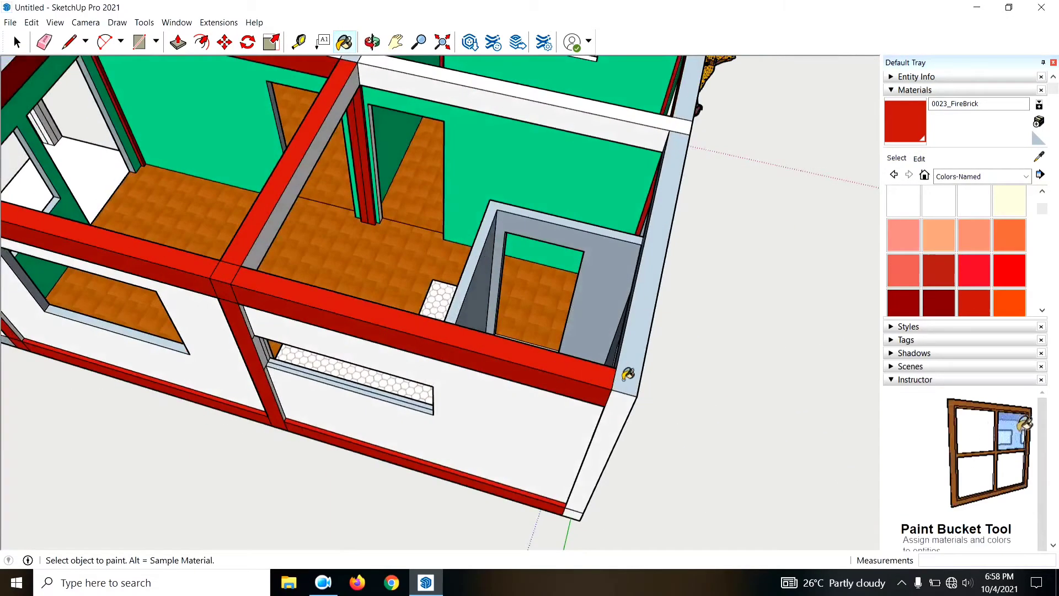
pyautogui.click(622, 422)
pyautogui.moveTo(622, 421); pyautogui.dragTo(766, 386, button='middle')
pyautogui.scroll(3, 698, 296)
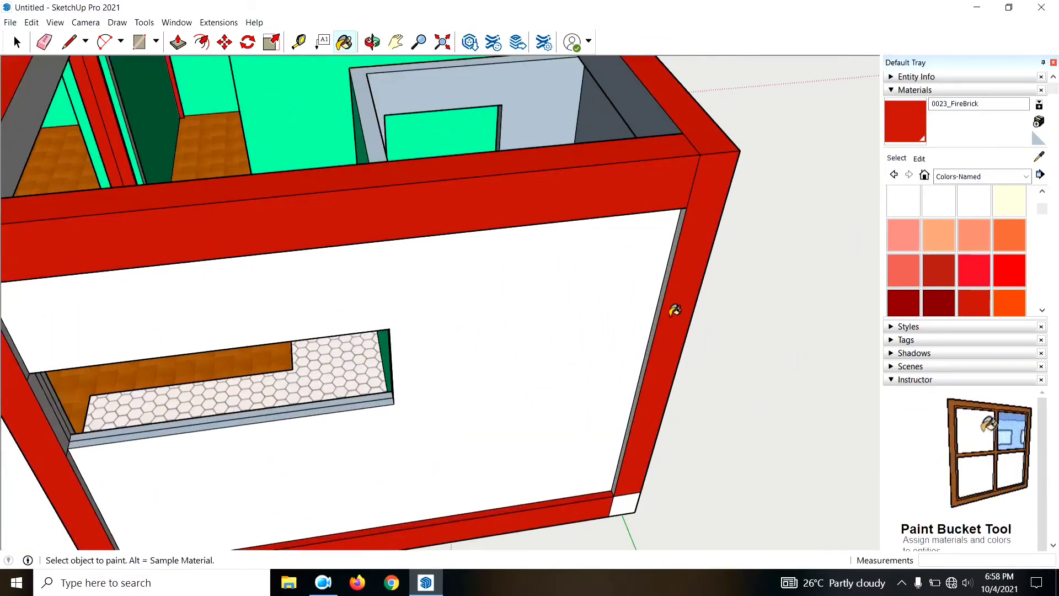
# Step: Paint the upper crossbeam's side face near the green doorway FireBrick red
pyautogui.moveTo(668, 308); pyautogui.dragTo(642, 549, button='middle')
pyautogui.moveTo(703, 472)
pyautogui.mouseDown(button='middle')
pyautogui.moveTo(390, 449)
pyautogui.moveTo(279, 359)
pyautogui.mouseUp(button='middle')
pyautogui.scroll(-3, 541, 433)
pyautogui.scroll(3, 688, 306)
pyautogui.scroll(-2, 689, 307)
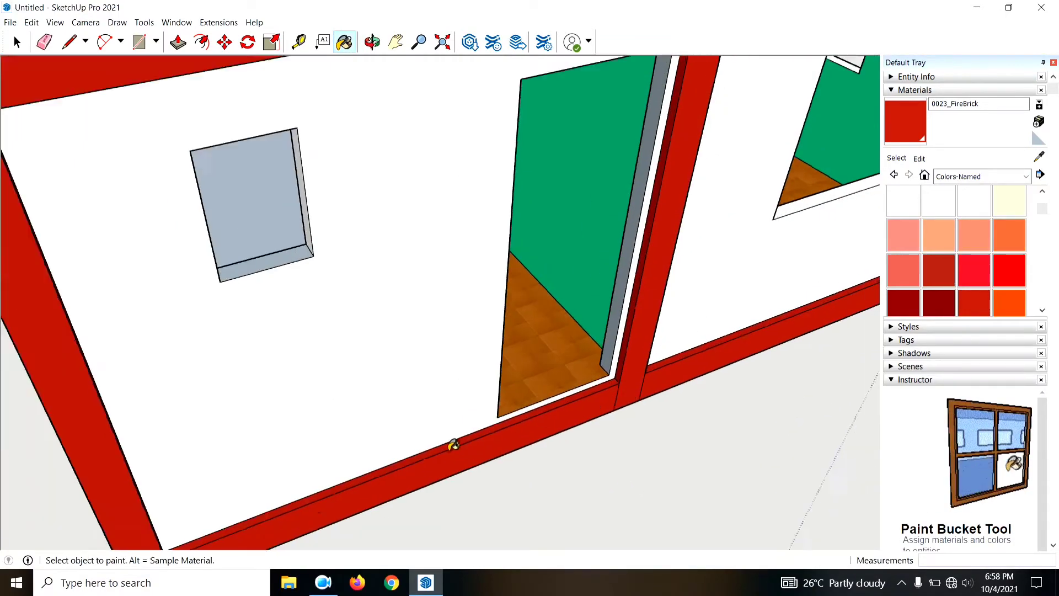
pyautogui.scroll(-3, 449, 444)
pyautogui.click(572, 175)
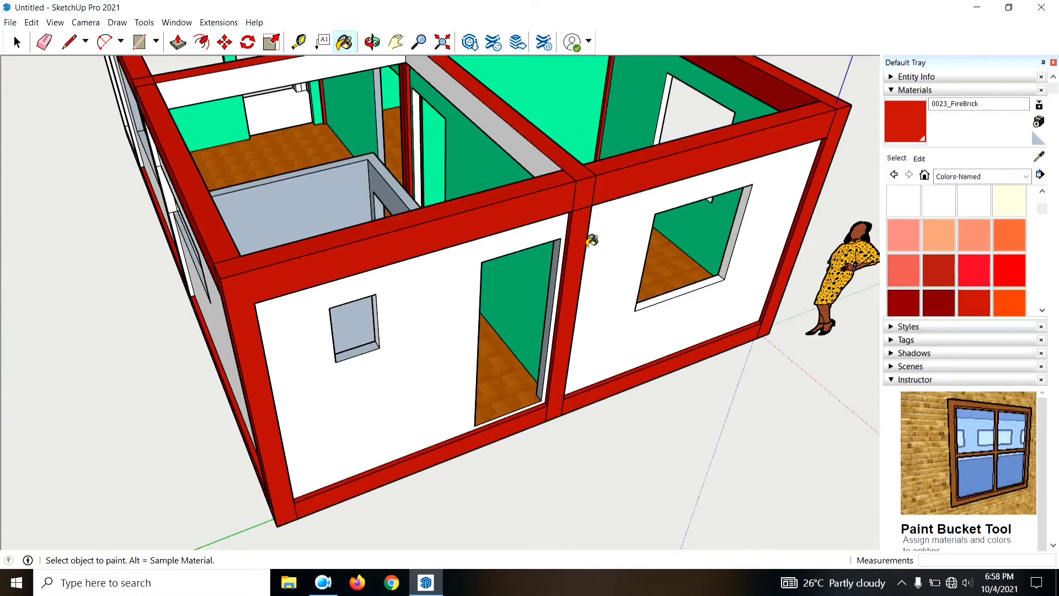
# Step: Orbit to a top-down view of the rooms to find the remaining white frame pieces
pyautogui.scroll(-3, 591, 240)
pyautogui.moveTo(669, 312); pyautogui.dragTo(496, 248, button='middle')
pyautogui.scroll(3, 405, 213)
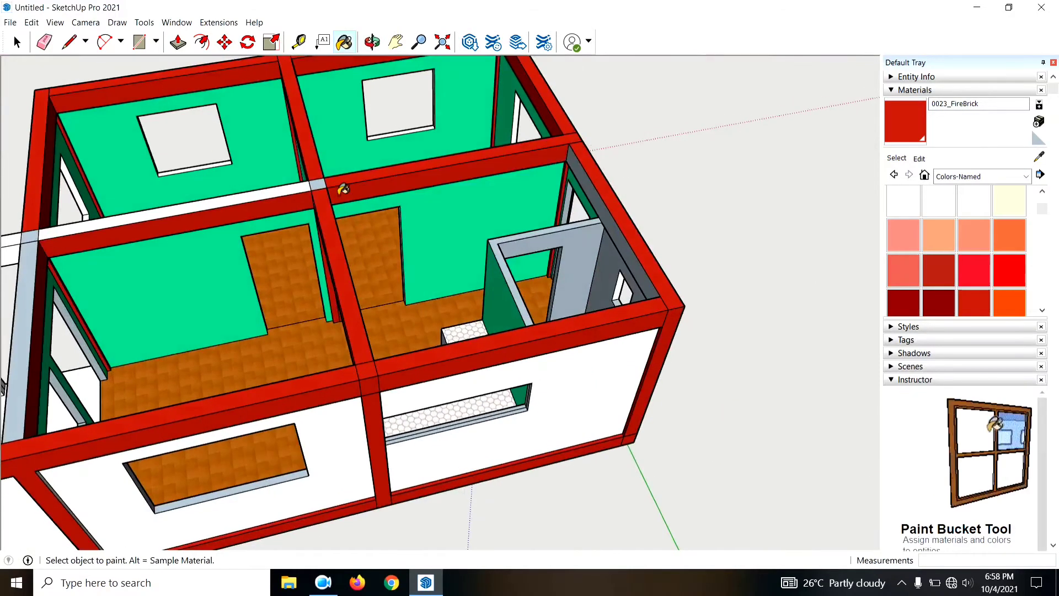
pyautogui.moveTo(328, 199); pyautogui.dragTo(326, 240, button='middle')
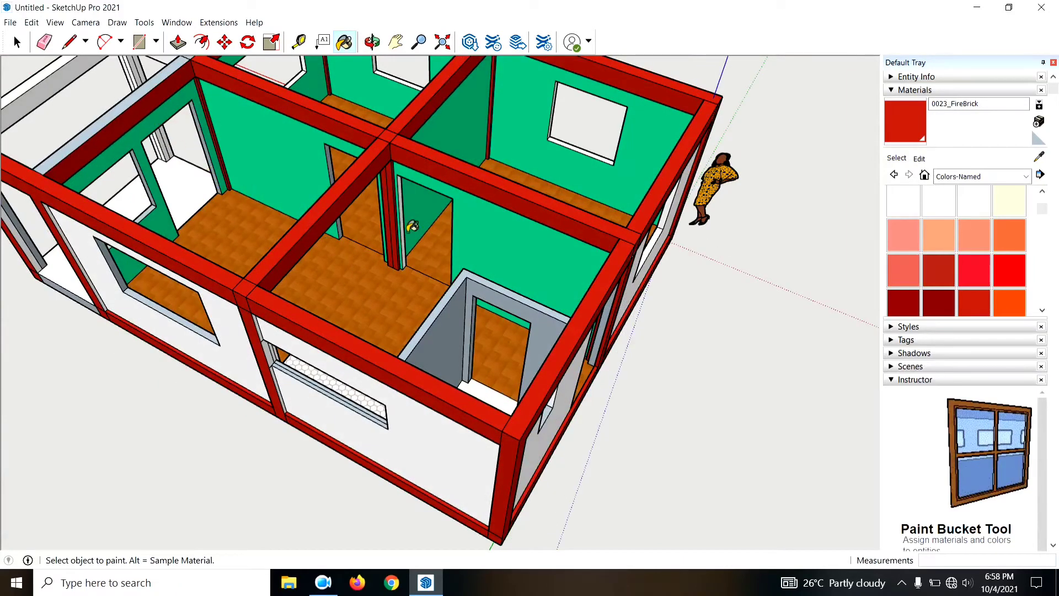
pyautogui.moveTo(419, 268); pyautogui.dragTo(208, 350, button='middle')
pyautogui.scroll(-3, 185, 346)
pyautogui.scroll(3, 185, 345)
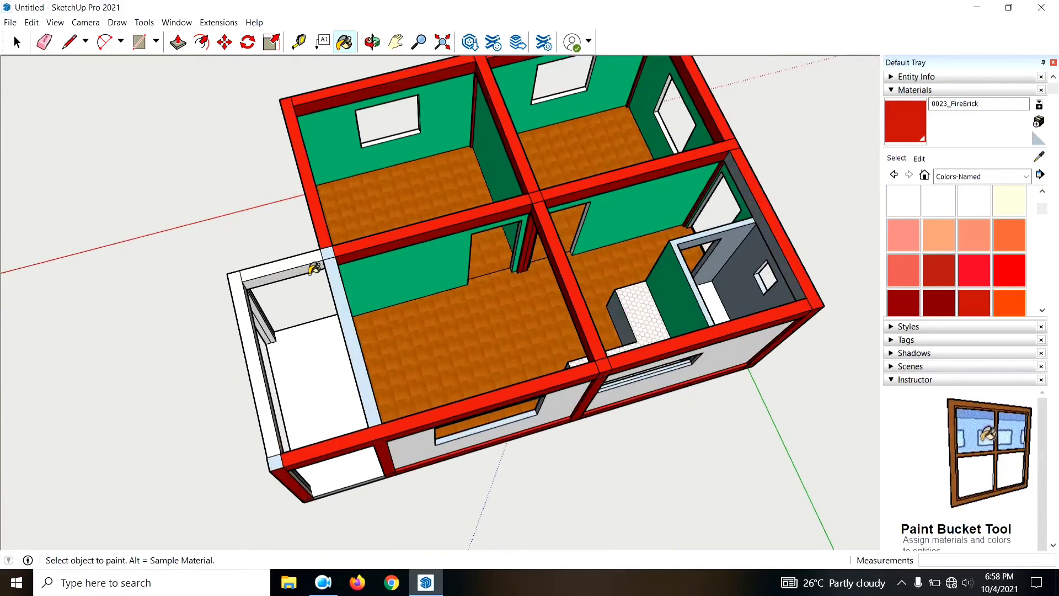
pyautogui.moveTo(339, 290); pyautogui.dragTo(249, 300, button='middle')
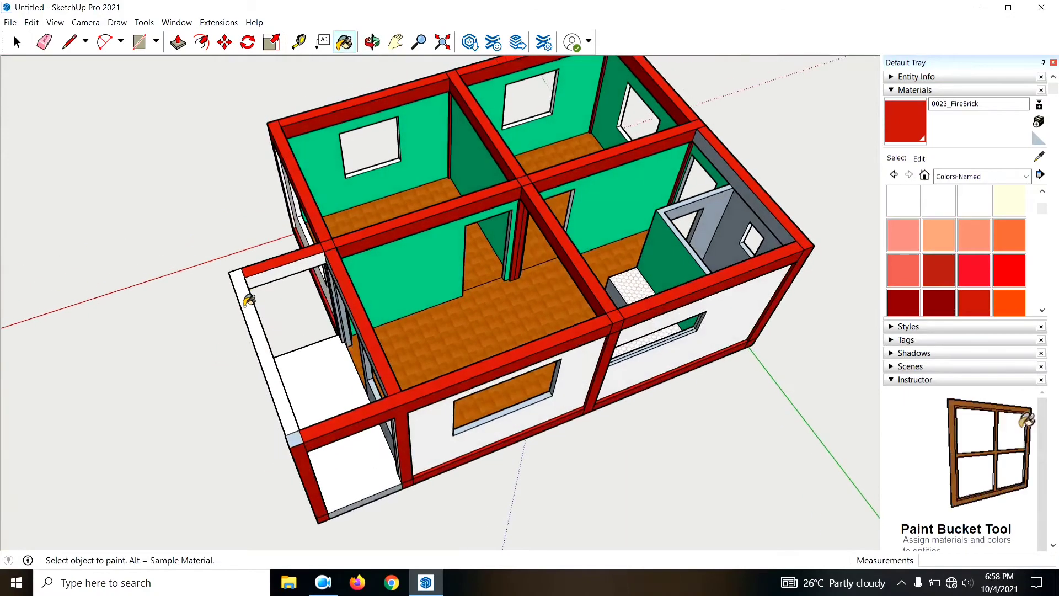
pyautogui.moveTo(305, 328)
pyautogui.mouseDown(button='middle')
pyautogui.moveTo(239, 271)
pyautogui.moveTo(438, 233)
pyautogui.moveTo(653, 173)
pyautogui.mouseUp(button='middle')
# Step: Zoom in on the left rooms and paint the thin door jamb FireBrick red
pyautogui.scroll(3, 239, 271)
pyautogui.scroll(3, 439, 233)
pyautogui.scroll(-3, 421, 241)
pyautogui.scroll(3, 569, 315)
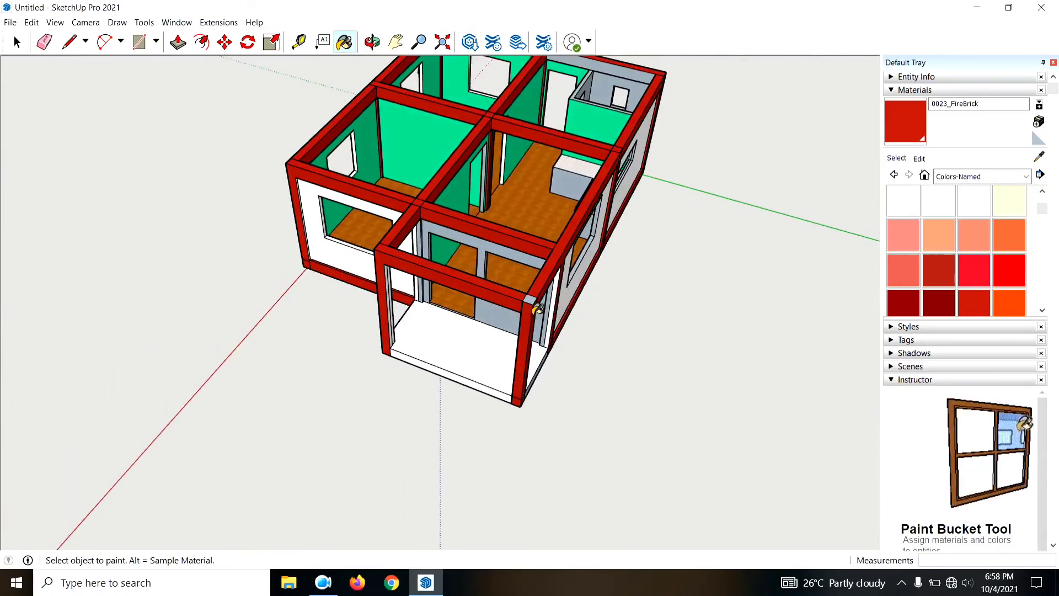
pyautogui.scroll(5, 375, 330)
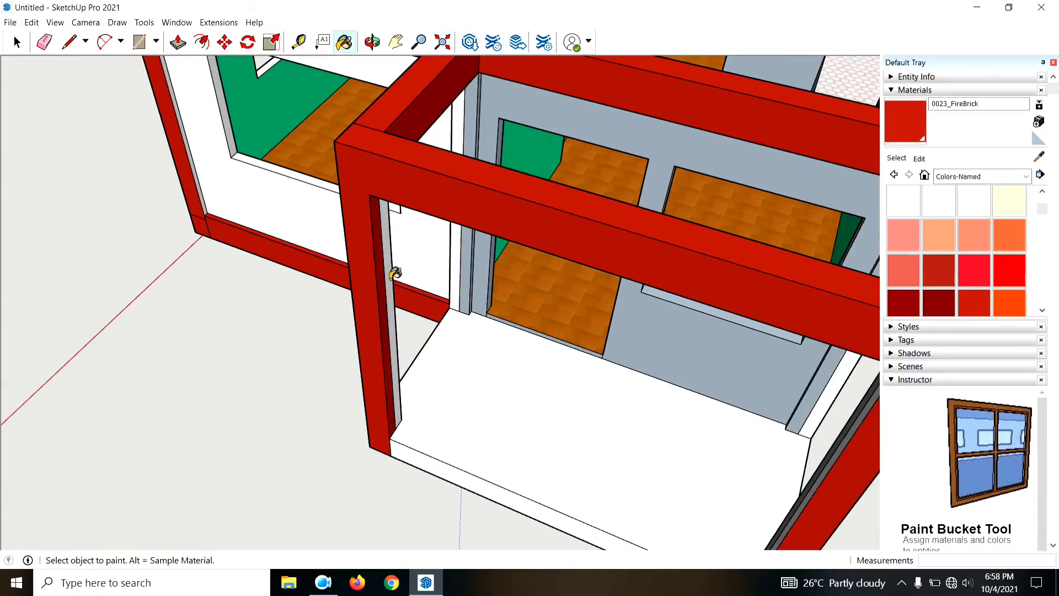
pyautogui.scroll(2, 395, 274)
pyautogui.scroll(2, 487, 276)
pyautogui.click(460, 282)
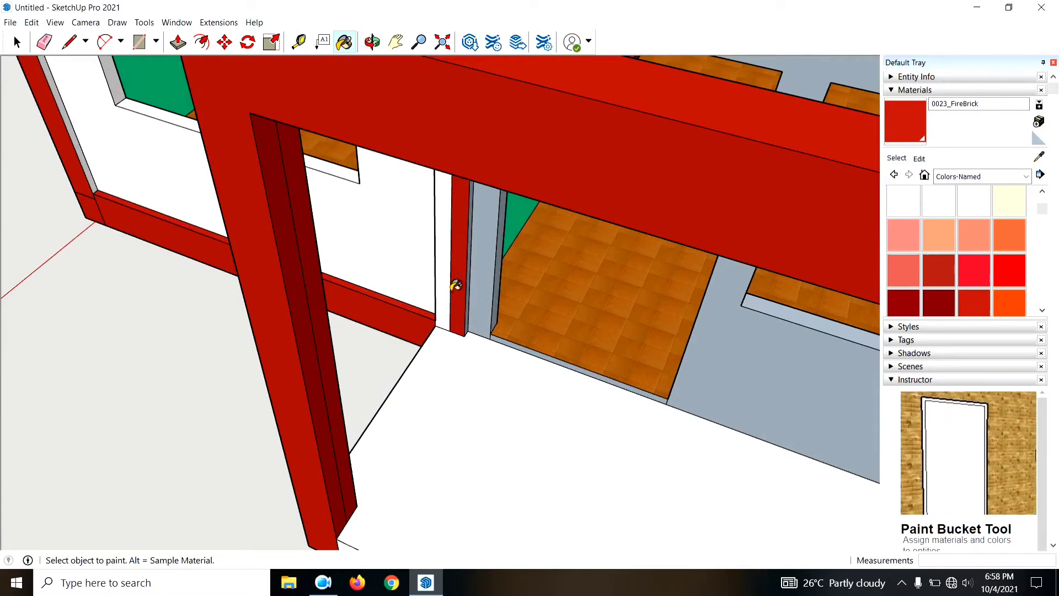
# Step: Paint the grey inner beam face at the window wall corner FireBrick red
pyautogui.moveTo(452, 299); pyautogui.dragTo(404, 418, button='middle')
pyautogui.scroll(2, 457, 265)
pyautogui.scroll(2, 472, 226)
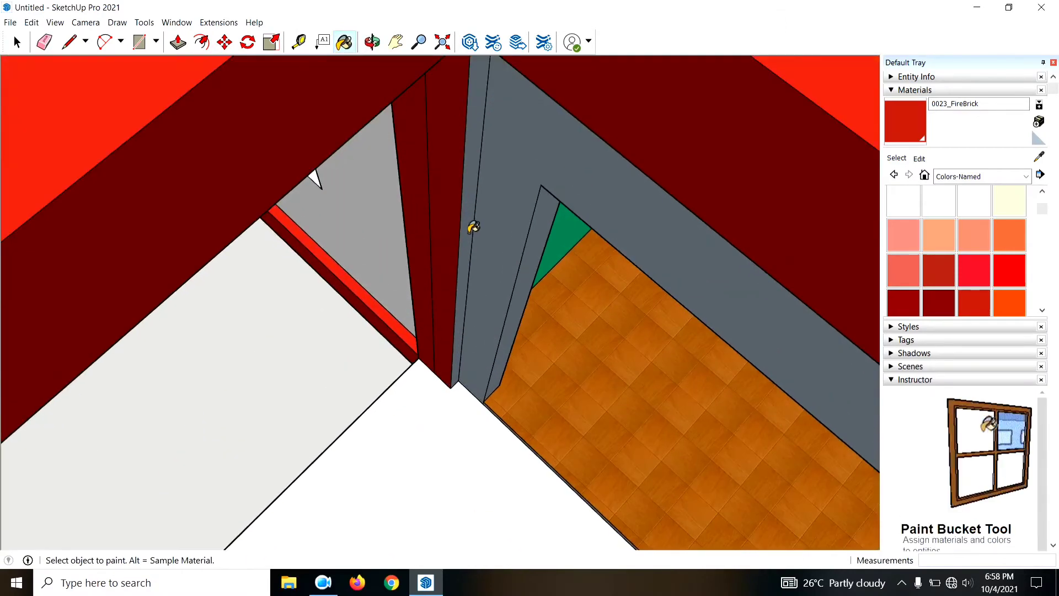
pyautogui.scroll(-2, 323, 314)
pyautogui.moveTo(322, 314); pyautogui.dragTo(312, 324, button='middle')
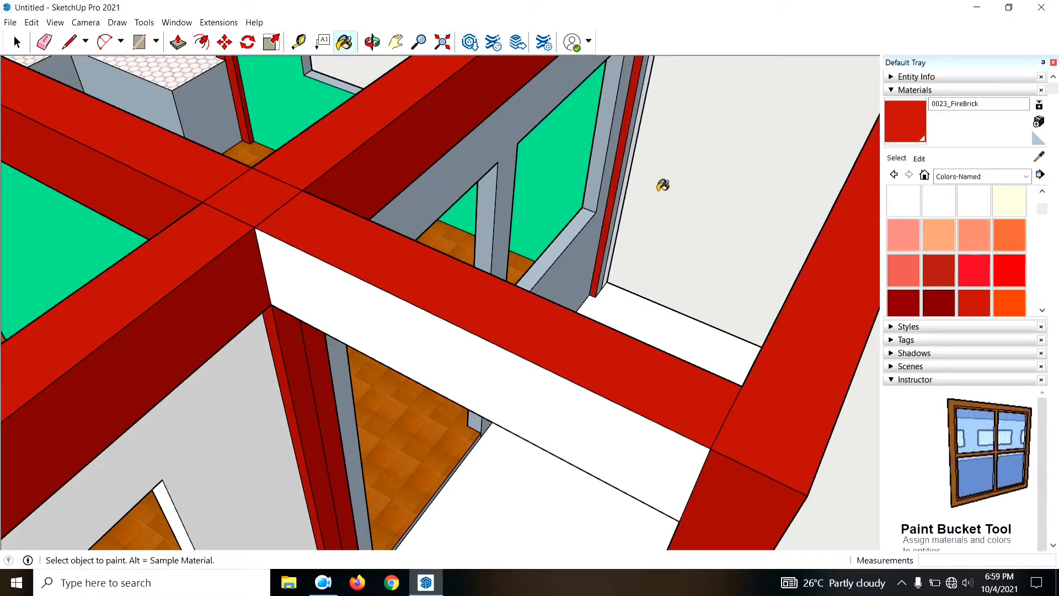
pyautogui.moveTo(662, 185); pyautogui.dragTo(634, 209, button='middle')
pyautogui.scroll(-3, 130, 318)
pyautogui.scroll(3, 700, 265)
pyautogui.scroll(2, 681, 191)
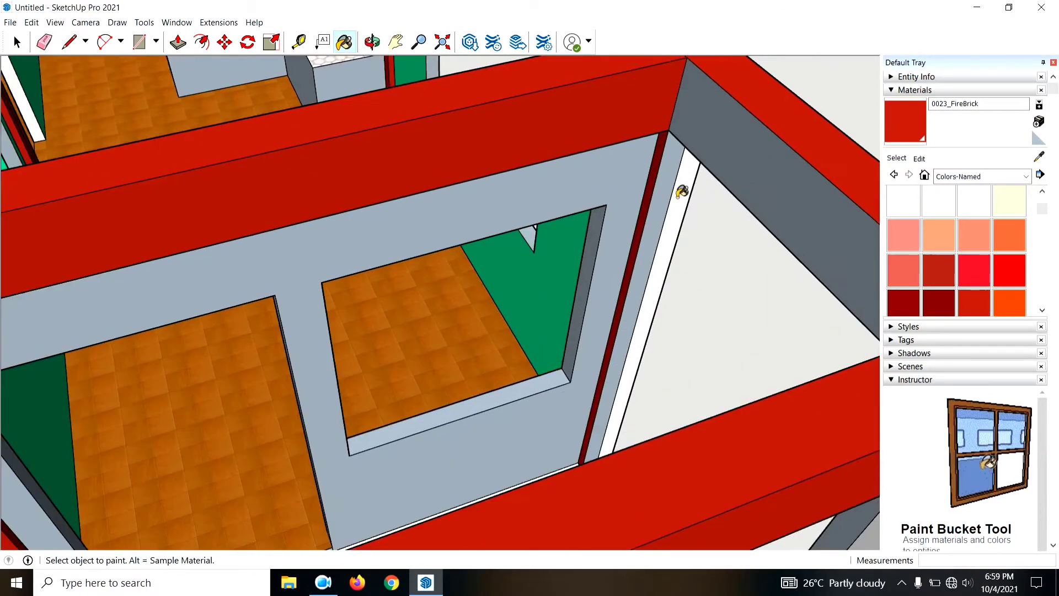
pyautogui.click(712, 166)
# Step: Orbit out over the green-walled rooms to an overhead view of the whole house
pyautogui.scroll(-3, 373, 217)
pyautogui.moveTo(373, 217)
pyautogui.mouseDown(button='middle')
pyautogui.moveTo(525, 234)
pyautogui.moveTo(777, 315)
pyautogui.moveTo(649, 370)
pyautogui.mouseUp(button='middle')
pyautogui.moveTo(544, 397)
pyautogui.mouseDown(button='middle')
pyautogui.moveTo(561, 231)
pyautogui.moveTo(688, 331)
pyautogui.mouseUp(button='middle')
pyautogui.scroll(2, 649, 300)
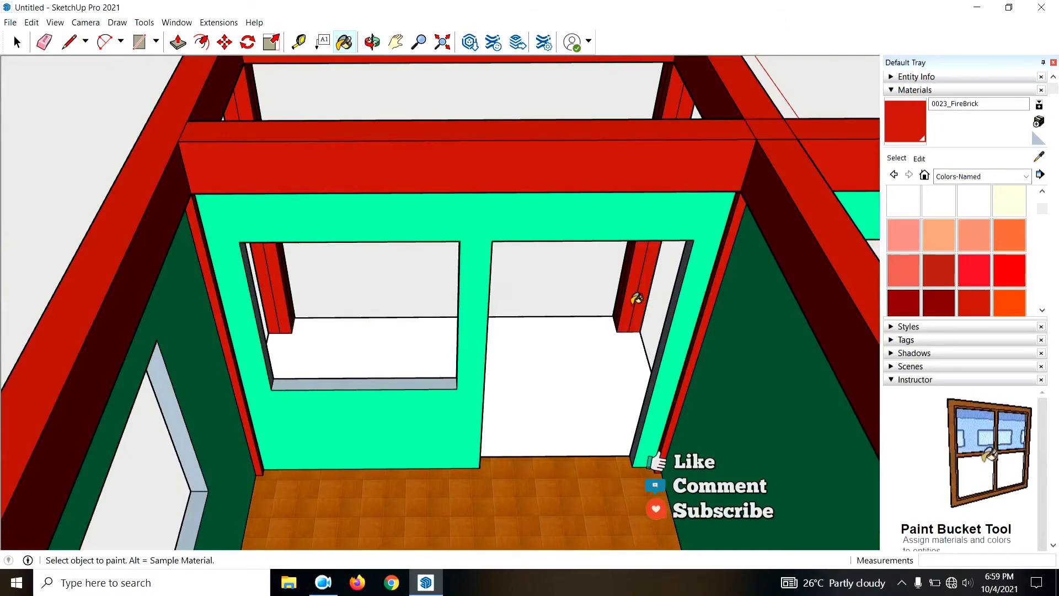
pyautogui.scroll(-3, 637, 298)
pyautogui.moveTo(506, 217)
pyautogui.mouseDown(button='middle')
pyautogui.moveTo(208, 236)
pyautogui.moveTo(523, 277)
pyautogui.moveTo(421, 319)
pyautogui.mouseUp(button='middle')
pyautogui.scroll(3, 421, 319)
pyautogui.scroll(3, 395, 338)
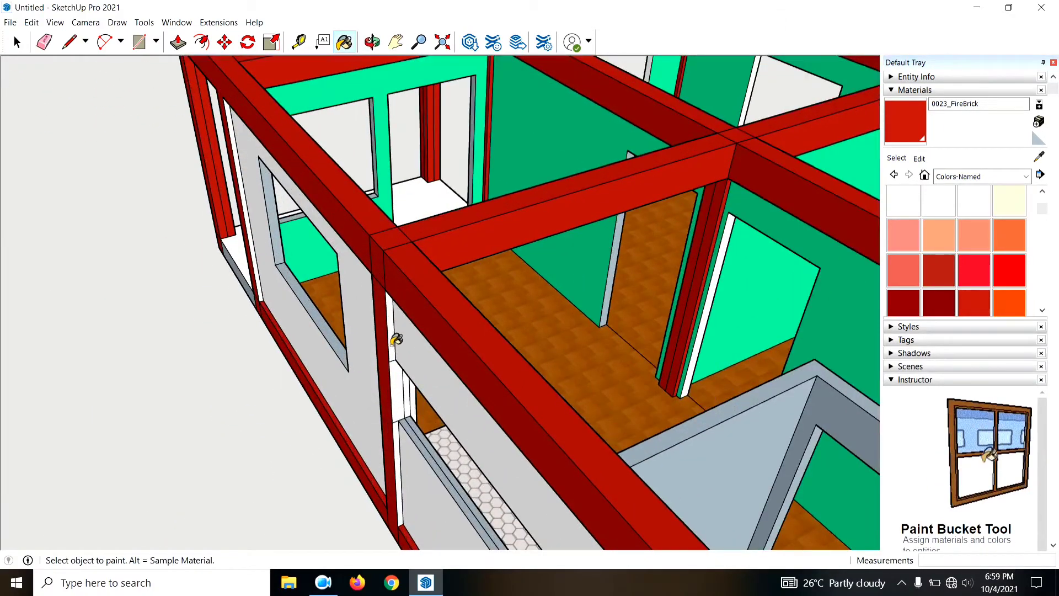
pyautogui.scroll(2, 412, 470)
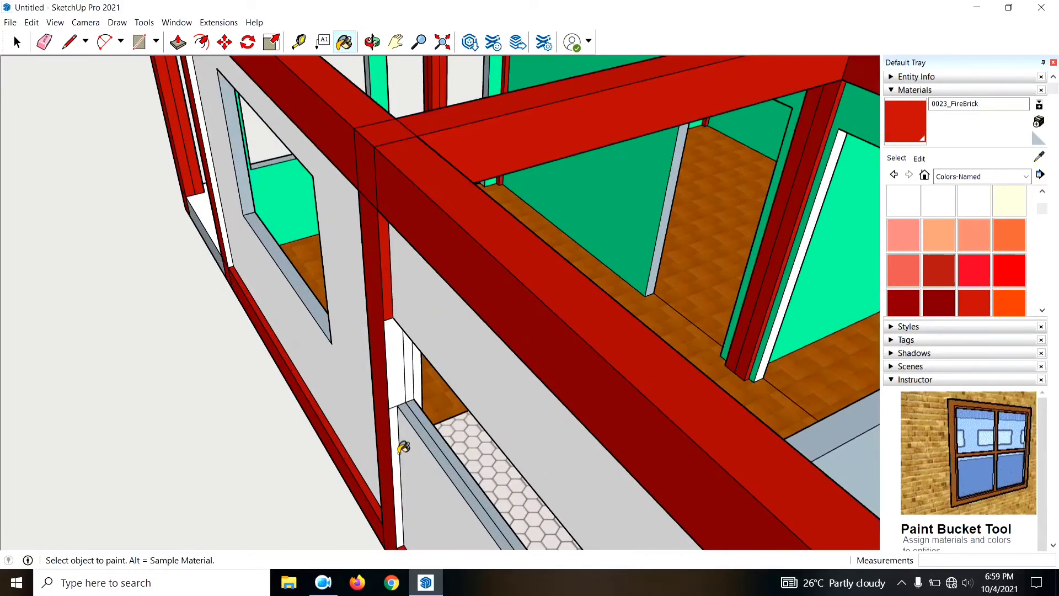
# Step: Orbit to side and high corner views to inspect the finished red framing
pyautogui.moveTo(408, 437)
pyautogui.mouseDown(button='middle')
pyautogui.moveTo(402, 237)
pyautogui.moveTo(389, 291)
pyautogui.moveTo(403, 256)
pyautogui.moveTo(378, 213)
pyautogui.moveTo(503, 298)
pyautogui.mouseUp(button='middle')
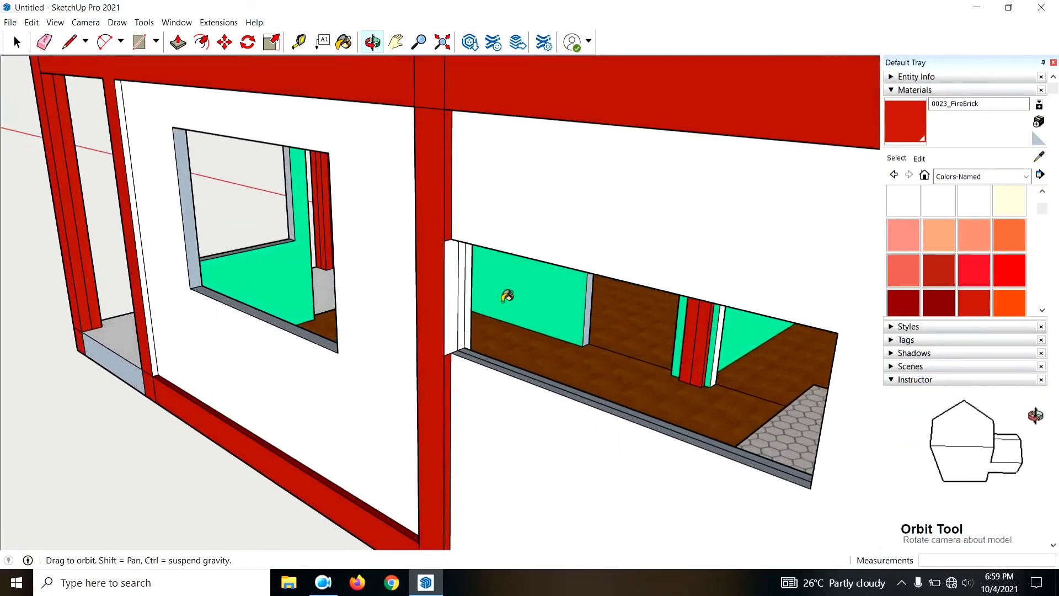
pyautogui.scroll(3, 163, 324)
pyautogui.scroll(-5, 180, 326)
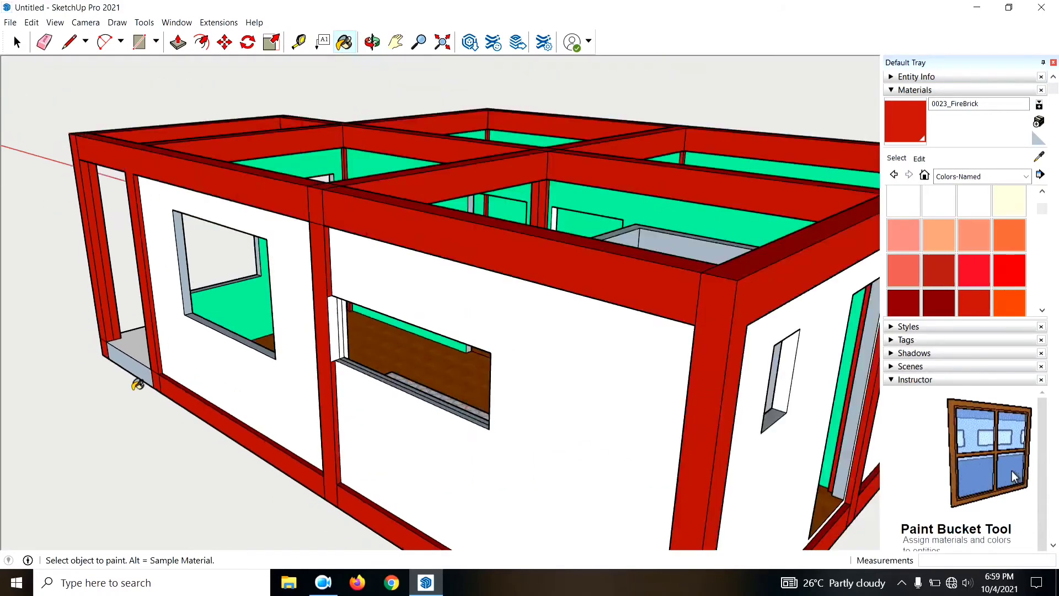
pyautogui.scroll(-2, 134, 383)
pyautogui.moveTo(213, 383)
pyautogui.mouseDown(button='middle')
pyautogui.moveTo(607, 410)
pyautogui.moveTo(319, 412)
pyautogui.mouseUp(button='middle')
pyautogui.scroll(-3, 319, 413)
pyautogui.moveTo(668, 389)
pyautogui.mouseDown(button='middle')
pyautogui.moveTo(426, 424)
pyautogui.moveTo(177, 439)
pyautogui.moveTo(425, 508)
pyautogui.moveTo(880, 271)
pyautogui.moveTo(420, 456)
pyautogui.moveTo(905, 342)
pyautogui.moveTo(346, 386)
pyautogui.moveTo(854, 349)
pyautogui.mouseUp(button='middle')
# Step: Browse the colour swatches and pick a spring green paint, trying MediumSpringGreen first
pyautogui.scroll(-3, 982, 265)
pyautogui.scroll(-3, 958, 271)
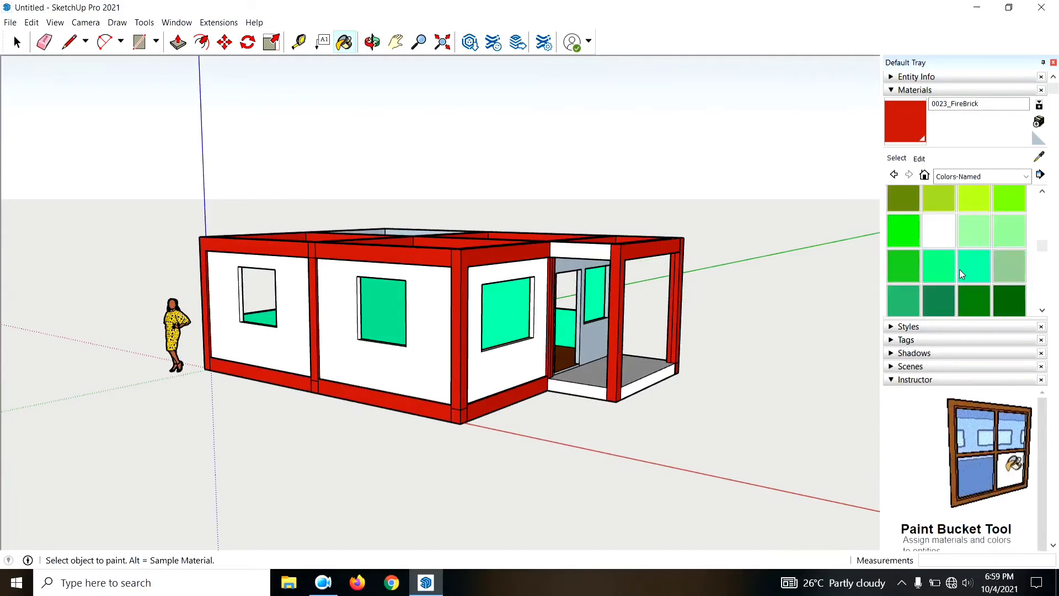
pyautogui.scroll(-3, 943, 270)
pyautogui.scroll(3, 979, 268)
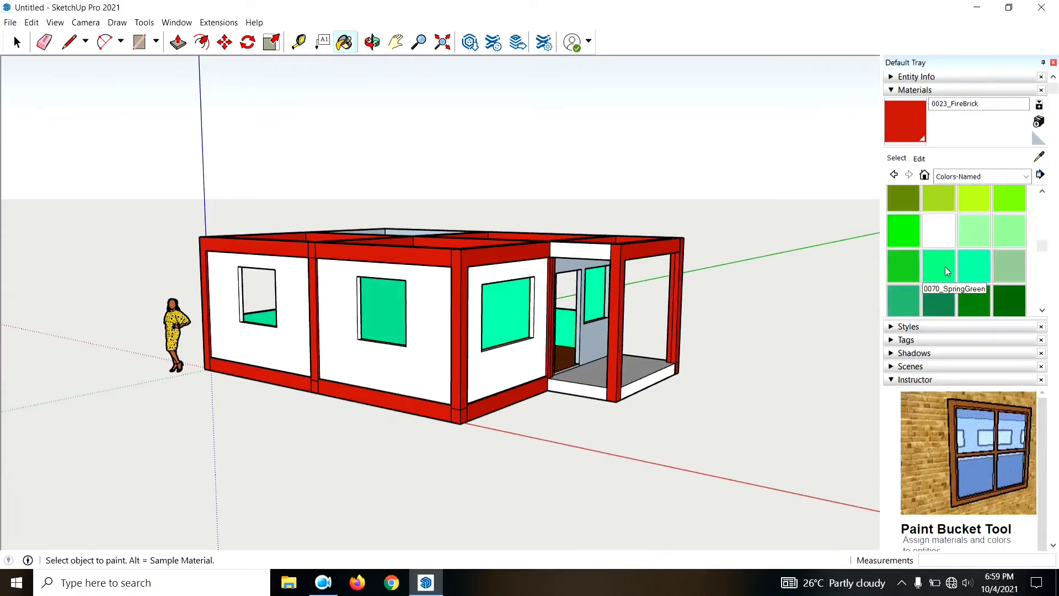
pyautogui.click(975, 266)
pyautogui.scroll(3, 950, 267)
pyautogui.scroll(-3, 960, 248)
pyautogui.scroll(3, 976, 237)
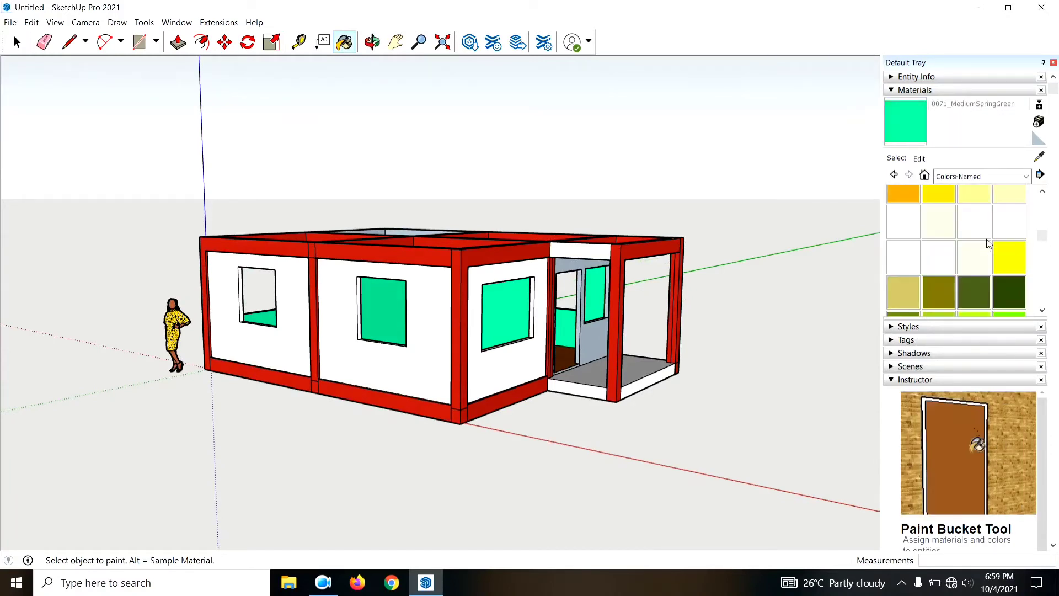
pyautogui.scroll(-3, 974, 264)
pyautogui.scroll(-3, 971, 263)
pyautogui.scroll(-3, 965, 266)
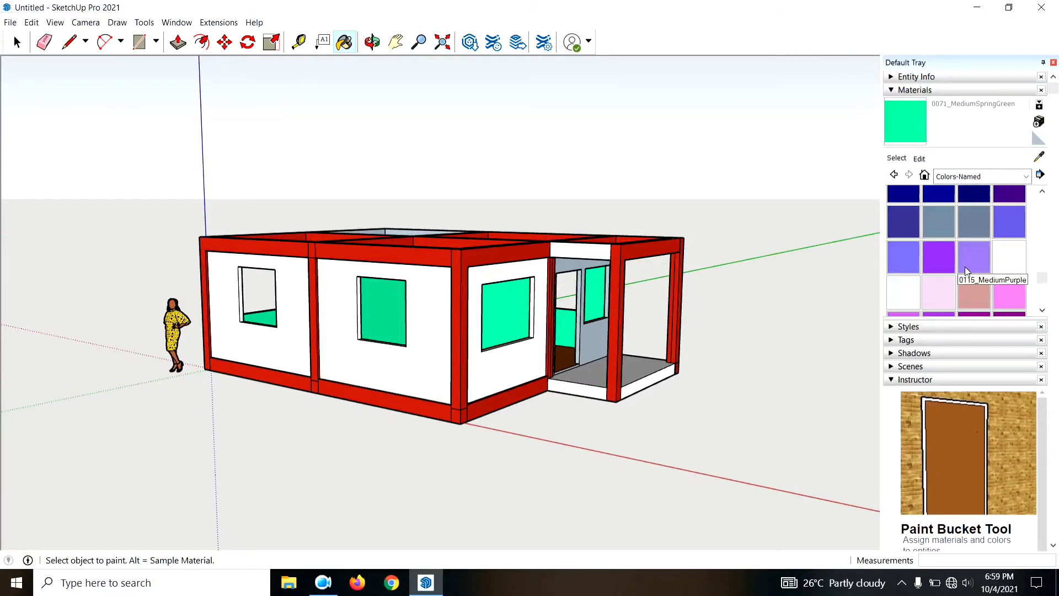
pyautogui.scroll(3, 967, 270)
pyautogui.scroll(3, 969, 273)
pyautogui.scroll(3, 969, 270)
pyautogui.scroll(3, 968, 267)
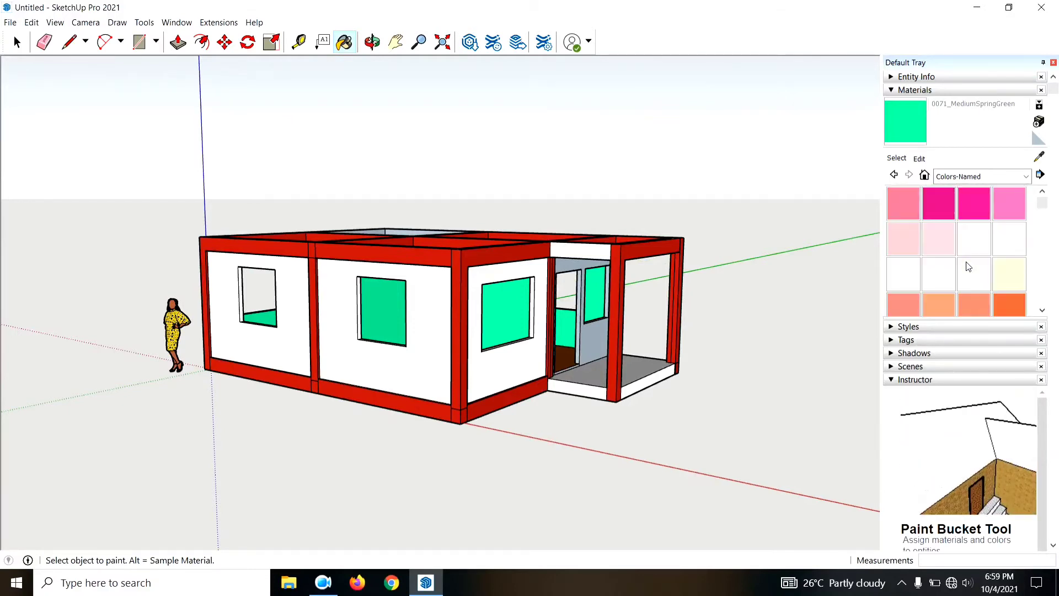
pyautogui.scroll(-3, 968, 264)
pyautogui.scroll(-3, 969, 262)
pyautogui.scroll(-3, 968, 260)
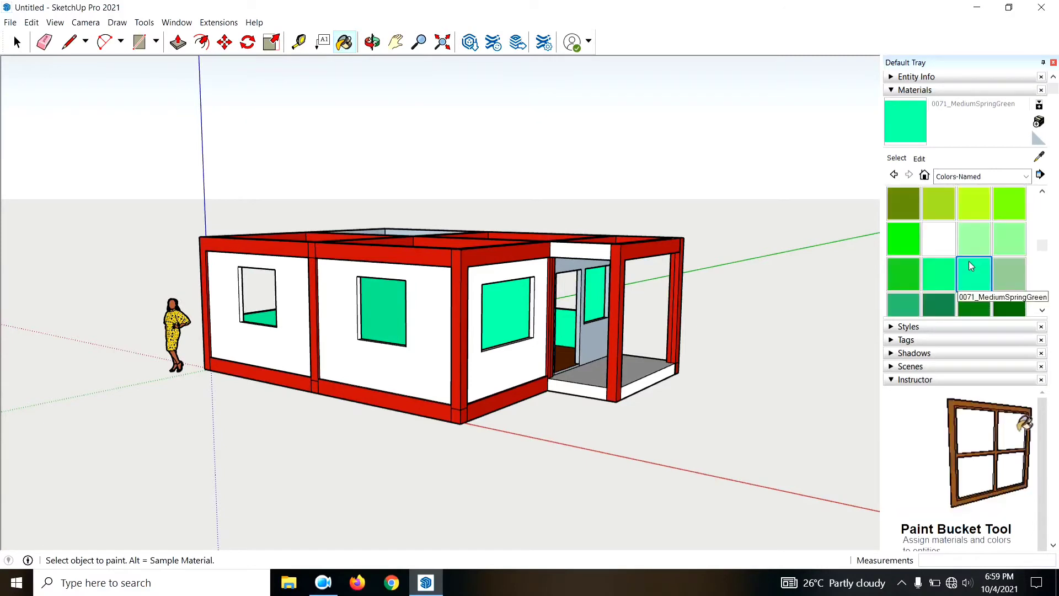
pyautogui.click(946, 276)
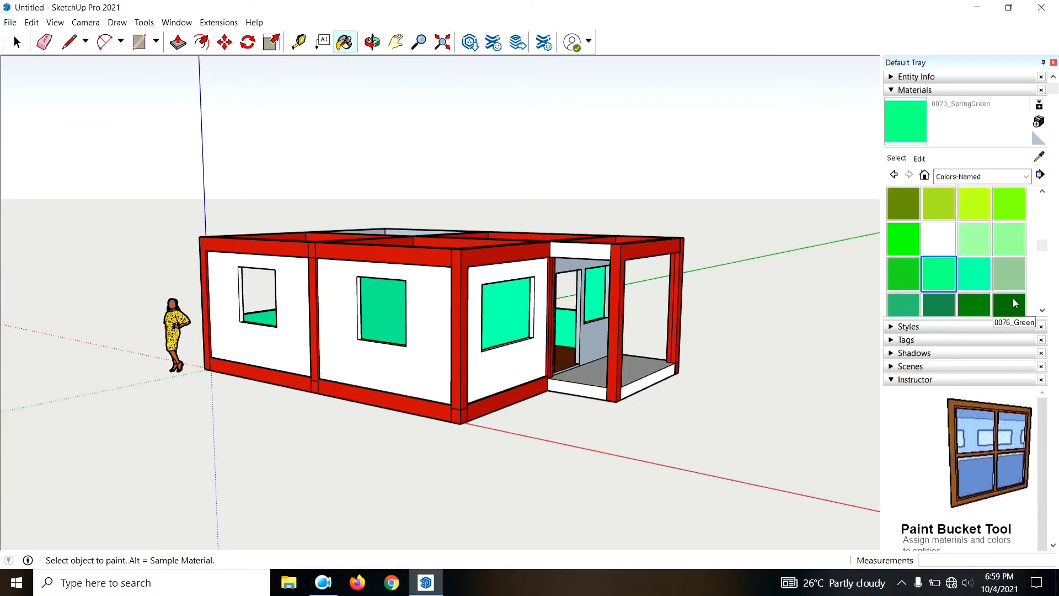
# Step: Try spring green and lime on the middle front wall, settling on 0063_GreenYellow
pyautogui.click(403, 377)
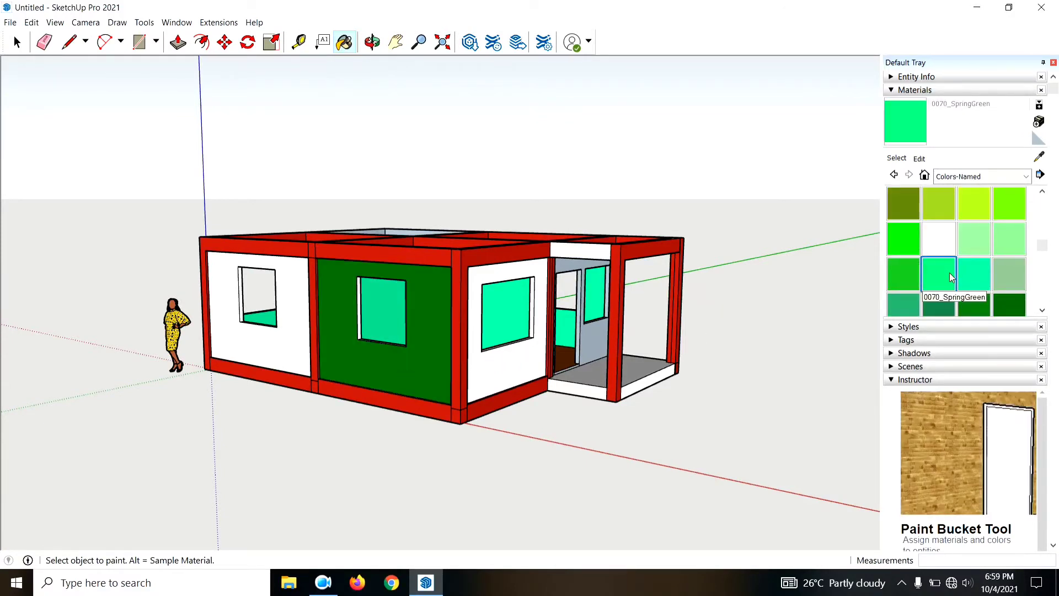
pyautogui.click(426, 377)
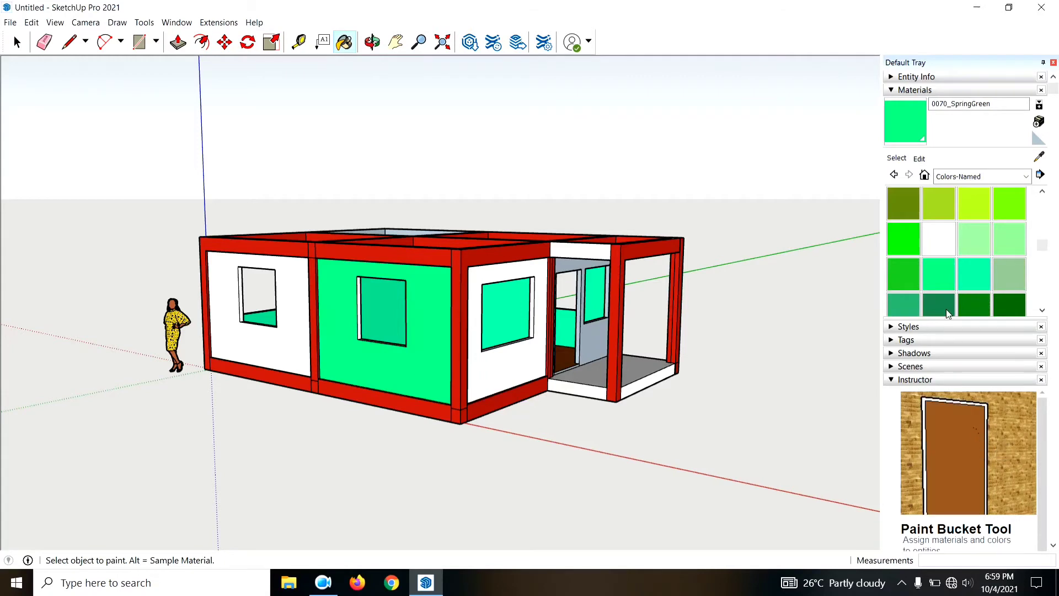
pyautogui.click(432, 368)
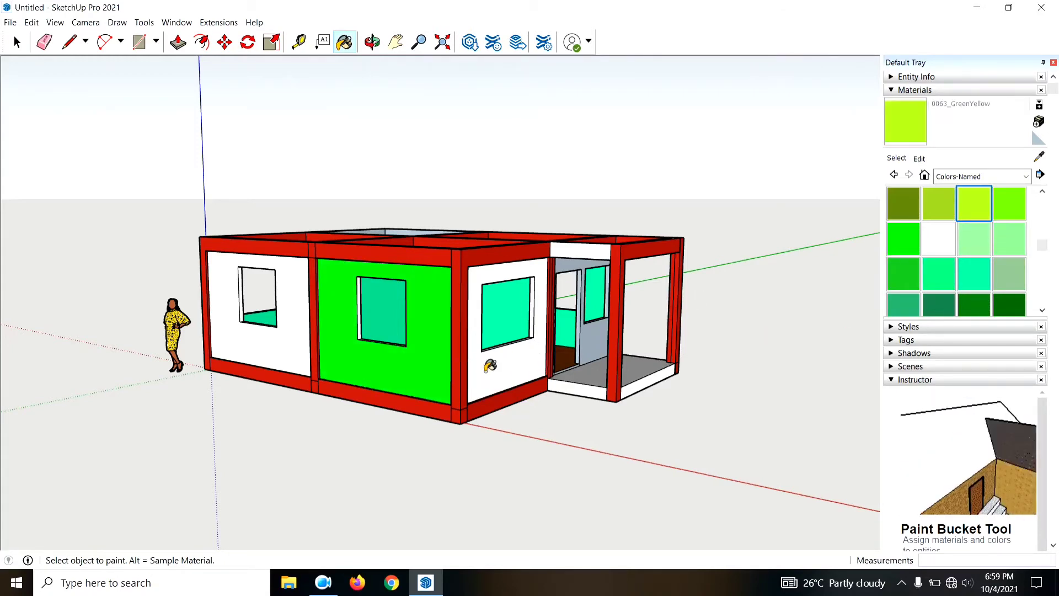
pyautogui.click(423, 382)
# Step: Paint the remaining white outer wall panels 0063_GreenYellow
pyautogui.moveTo(422, 382); pyautogui.dragTo(385, 381, button='middle')
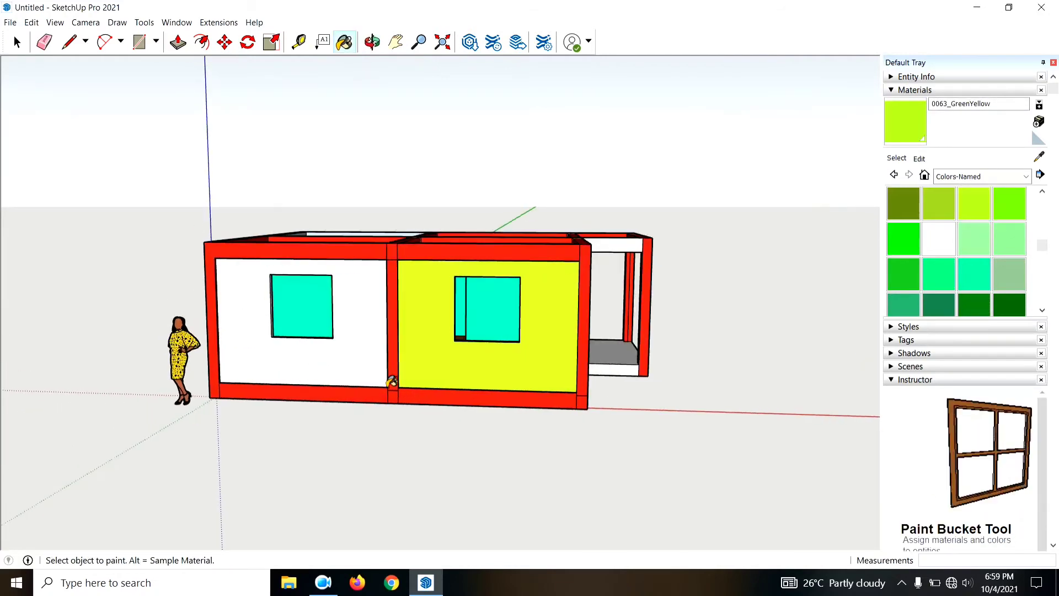
pyautogui.click(262, 373)
pyautogui.moveTo(263, 374)
pyautogui.mouseDown(button='middle')
pyautogui.moveTo(686, 383)
pyautogui.moveTo(381, 400)
pyautogui.moveTo(469, 389)
pyautogui.moveTo(396, 384)
pyautogui.moveTo(799, 473)
pyautogui.mouseUp(button='middle')
pyautogui.click(516, 397)
pyautogui.click(381, 400)
pyautogui.click(396, 384)
pyautogui.moveTo(450, 402)
pyautogui.mouseDown(button='middle')
pyautogui.moveTo(538, 425)
pyautogui.moveTo(430, 380)
pyautogui.mouseUp(button='middle')
pyautogui.click(430, 380)
# Step: Sample the frame's FireBrick red as the current paint
pyautogui.moveTo(248, 432); pyautogui.dragTo(376, 444, button='middle')
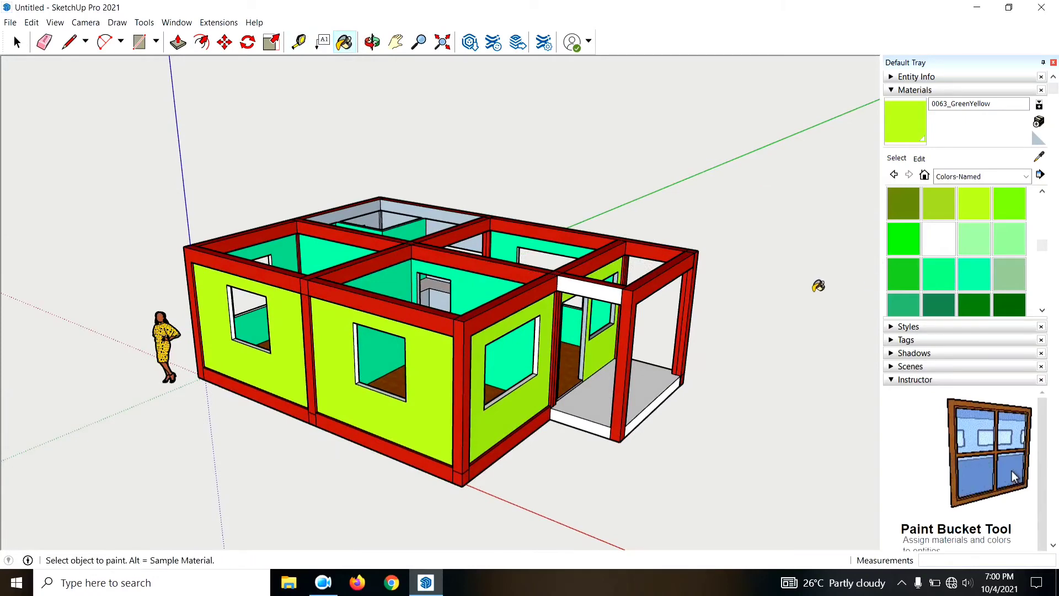
pyautogui.click(628, 301)
pyautogui.moveTo(624, 336)
pyautogui.mouseDown(button='middle')
pyautogui.moveTo(588, 422)
pyautogui.moveTo(407, 420)
pyautogui.moveTo(408, 473)
pyautogui.mouseUp(button='middle')
pyautogui.scroll(2, 588, 422)
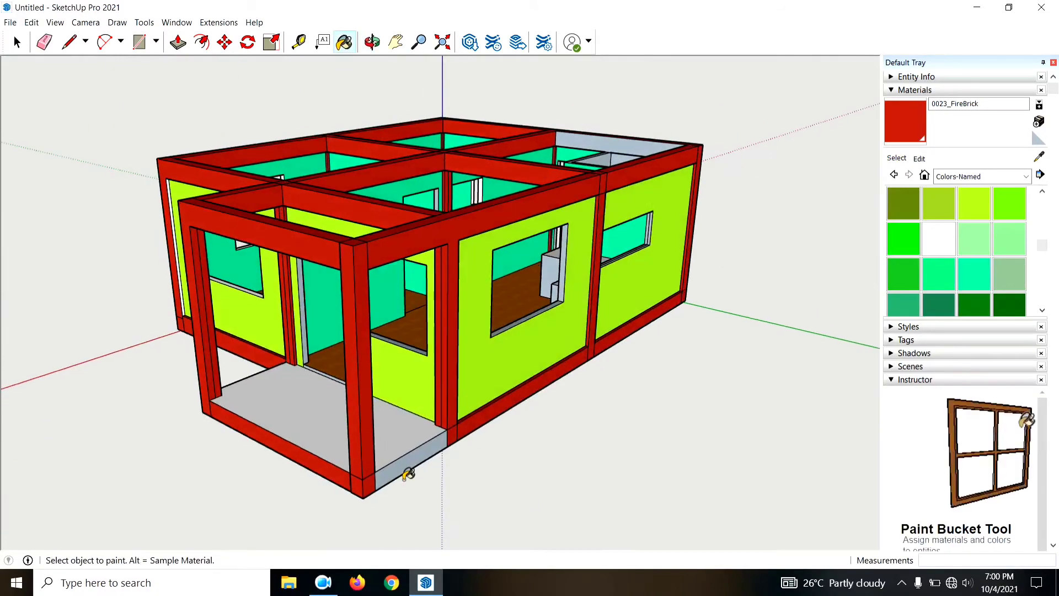
# Step: Orbit and zoom the view to face the porch front from outside
pyautogui.moveTo(229, 475)
pyautogui.mouseDown(button='middle')
pyautogui.moveTo(574, 407)
pyautogui.moveTo(473, 464)
pyautogui.mouseUp(button='middle')
pyautogui.scroll(3, 508, 440)
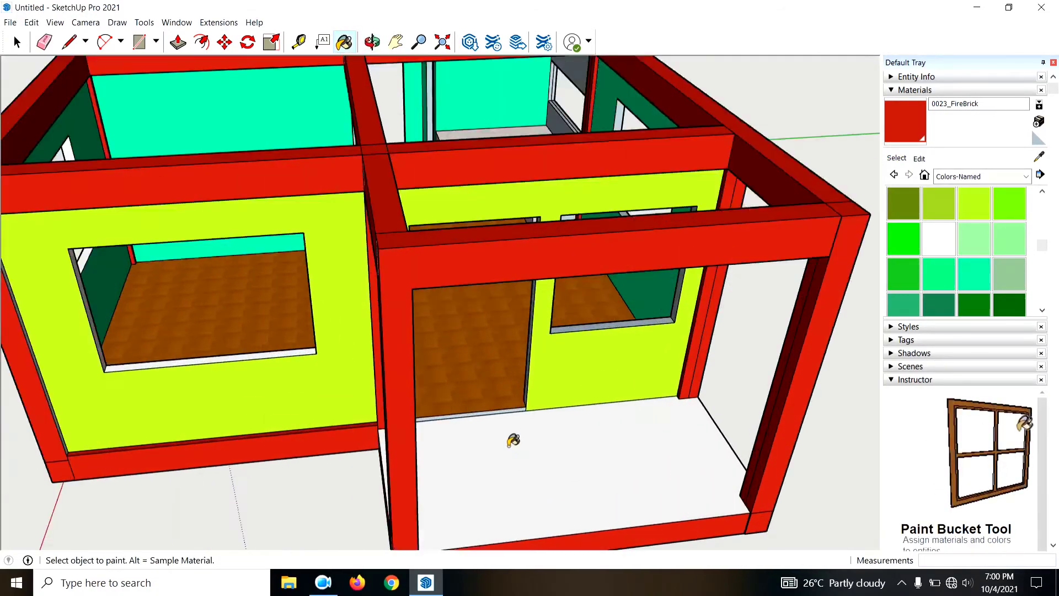
pyautogui.scroll(3, 493, 420)
pyautogui.scroll(2, 492, 419)
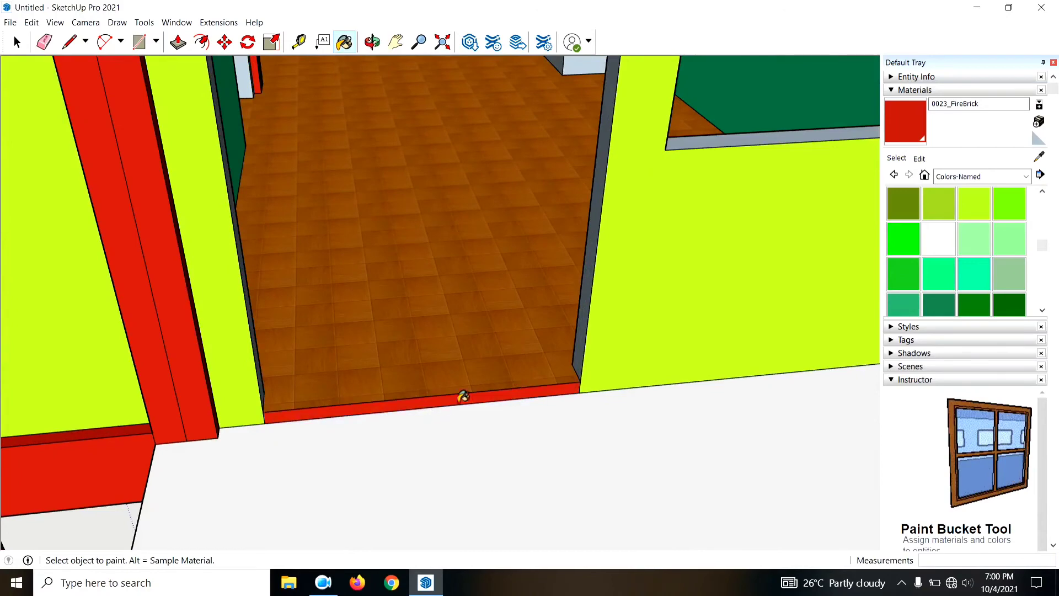
pyautogui.scroll(-5, 463, 396)
pyautogui.moveTo(366, 397)
pyautogui.mouseDown(button='middle')
pyautogui.moveTo(397, 317)
pyautogui.moveTo(224, 409)
pyautogui.mouseUp(button='middle')
pyautogui.scroll(-2, 389, 426)
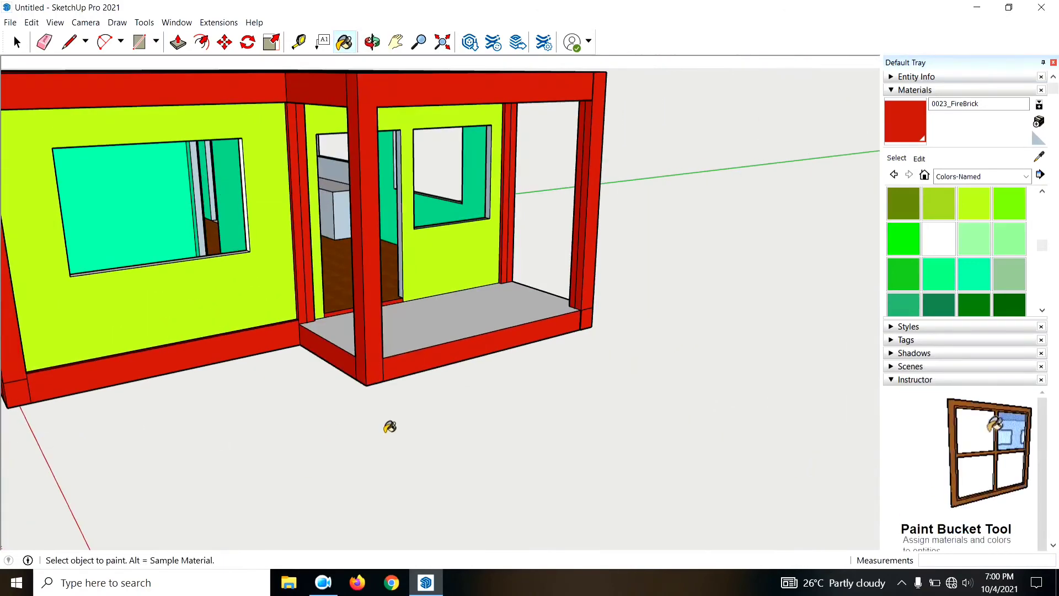
pyautogui.scroll(-4, 389, 426)
pyautogui.moveTo(389, 427)
pyautogui.mouseDown(button='middle')
pyautogui.moveTo(529, 442)
pyautogui.moveTo(466, 463)
pyautogui.moveTo(416, 452)
pyautogui.mouseUp(button='middle')
pyautogui.scroll(4, 568, 405)
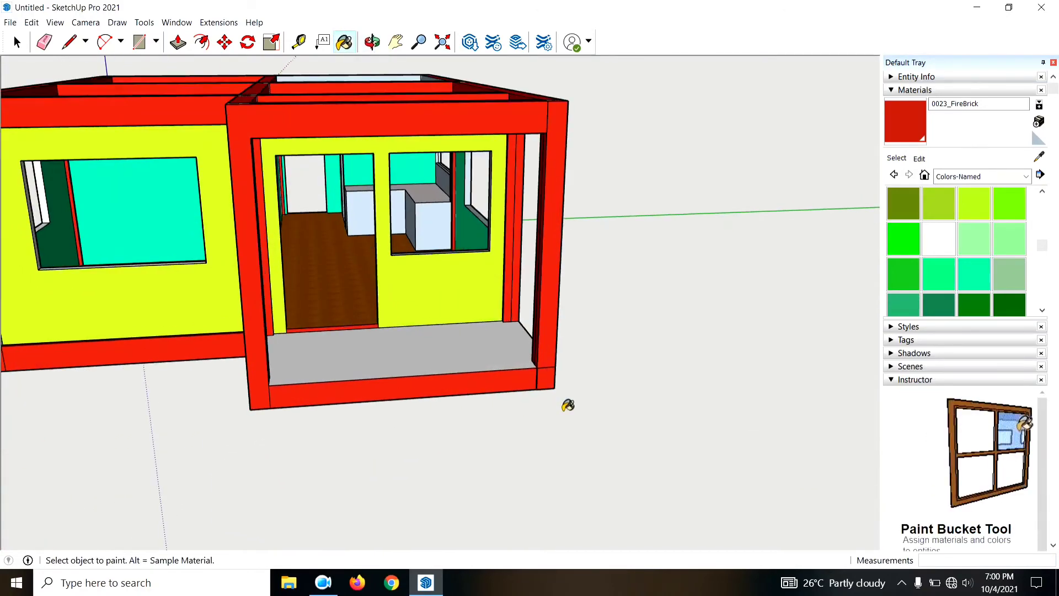
pyautogui.scroll(2, 568, 405)
pyautogui.moveTo(496, 452)
pyautogui.mouseDown(button='middle')
pyautogui.moveTo(524, 469)
pyautogui.moveTo(595, 434)
pyautogui.moveTo(475, 416)
pyautogui.moveTo(439, 430)
pyautogui.mouseUp(button='middle')
# Step: With the Line tool, zoom in on the porch's bottom-front corner to start an edge
pyautogui.press('l')
pyautogui.scroll(-3, 679, 402)
pyautogui.scroll(-5, 616, 436)
pyautogui.moveTo(616, 436)
pyautogui.mouseDown(button='middle')
pyautogui.moveTo(518, 444)
pyautogui.moveTo(348, 511)
pyautogui.moveTo(237, 359)
pyautogui.moveTo(267, 416)
pyautogui.moveTo(378, 432)
pyautogui.mouseUp(button='middle')
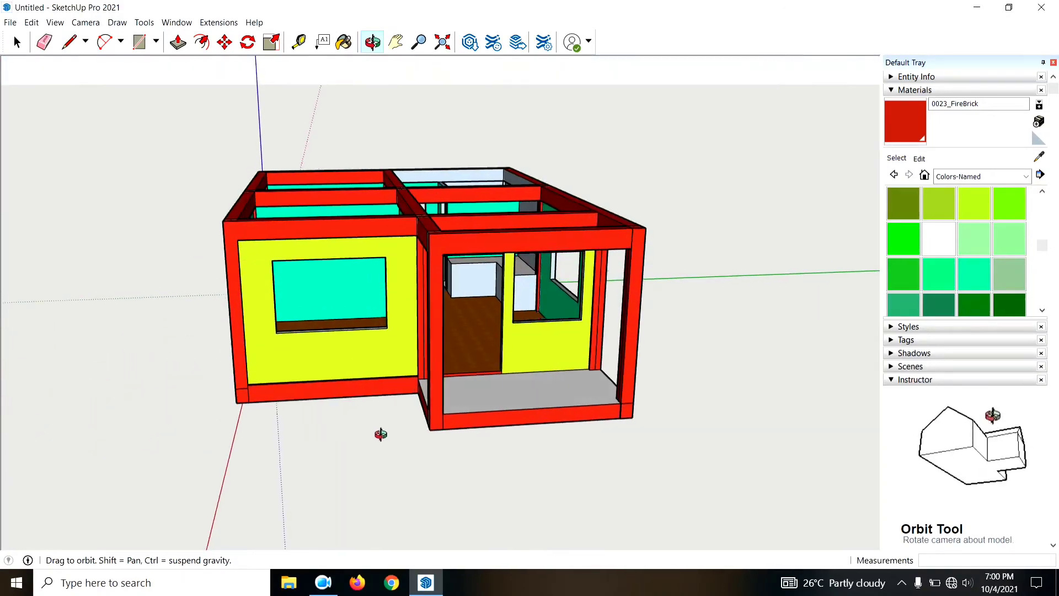
pyautogui.scroll(2, 529, 445)
pyautogui.scroll(1, 431, 420)
pyautogui.scroll(2, 430, 420)
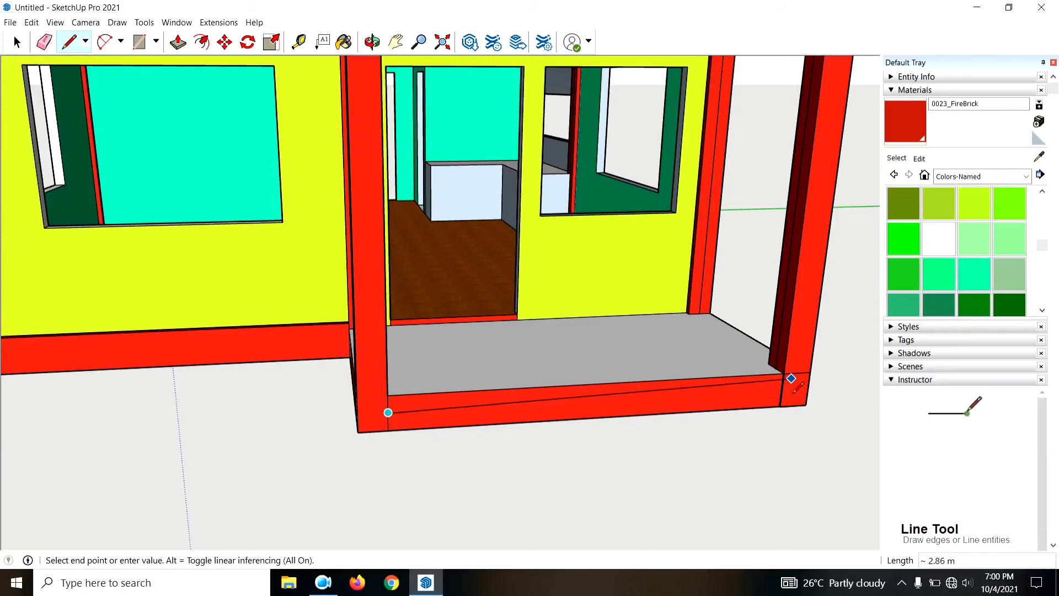
# Step: Trace edges along the porch sill's front base, zooming in around the doorway corner
pyautogui.scroll(3, 787, 406)
pyautogui.moveTo(780, 402)
pyautogui.mouseDown(button='middle')
pyautogui.moveTo(859, 428)
pyautogui.moveTo(877, 503)
pyautogui.moveTo(815, 436)
pyautogui.mouseUp(button='middle')
pyautogui.scroll(2, 815, 436)
pyautogui.scroll(2, 800, 366)
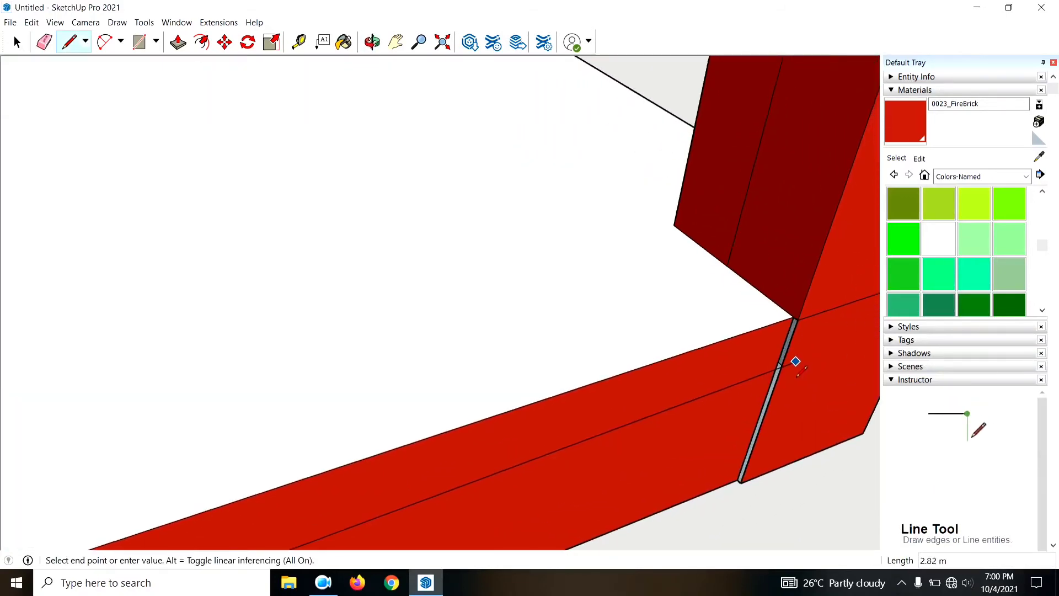
pyautogui.scroll(-2, 570, 359)
pyautogui.scroll(-2, 692, 314)
pyautogui.scroll(-2, 763, 425)
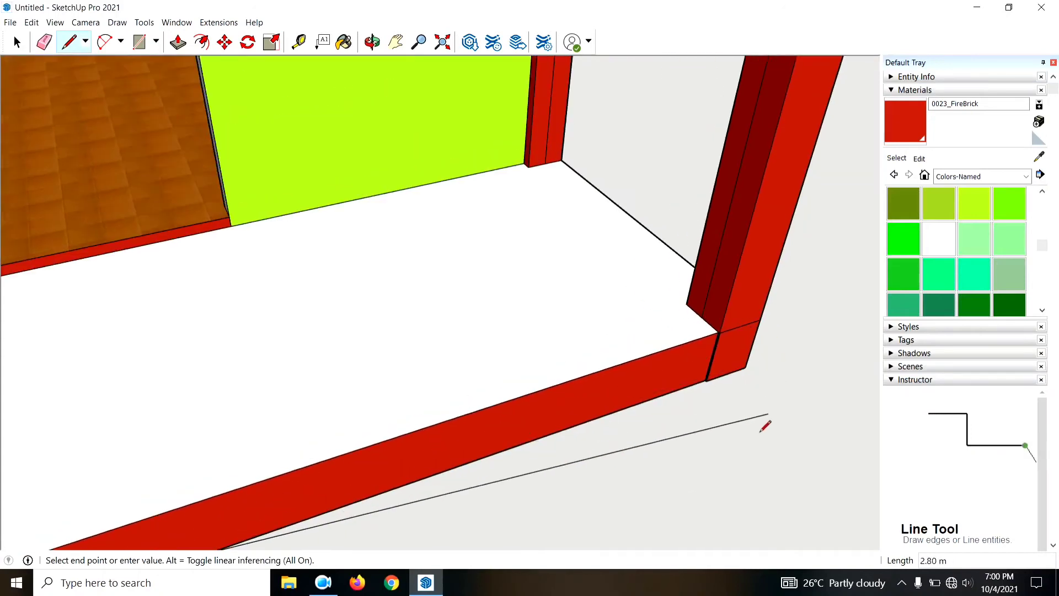
pyautogui.scroll(-2, 678, 339)
pyautogui.scroll(2, 640, 408)
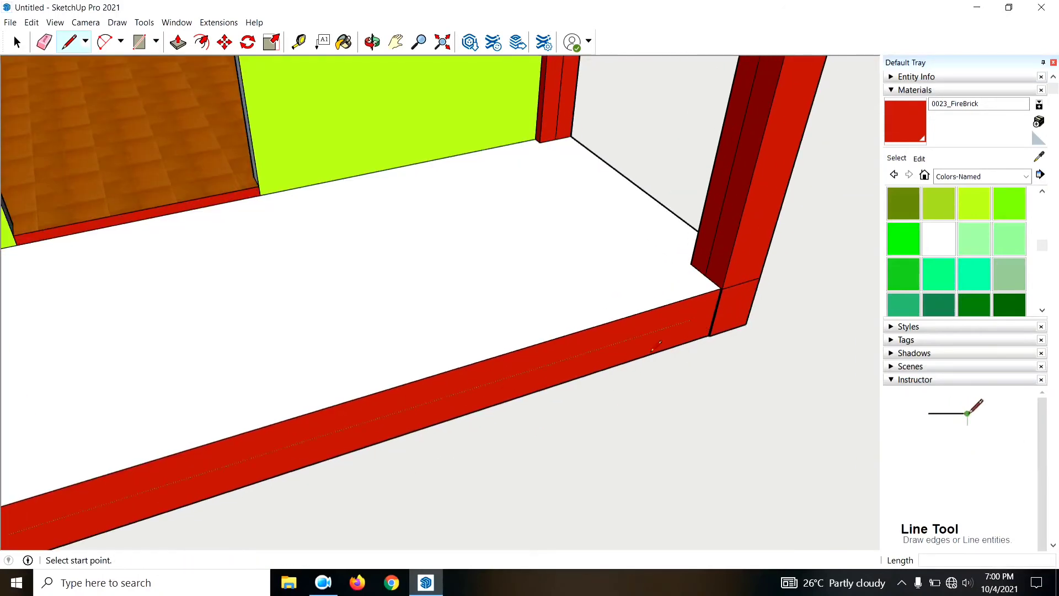
pyautogui.scroll(-2, 436, 375)
pyautogui.scroll(2, 659, 370)
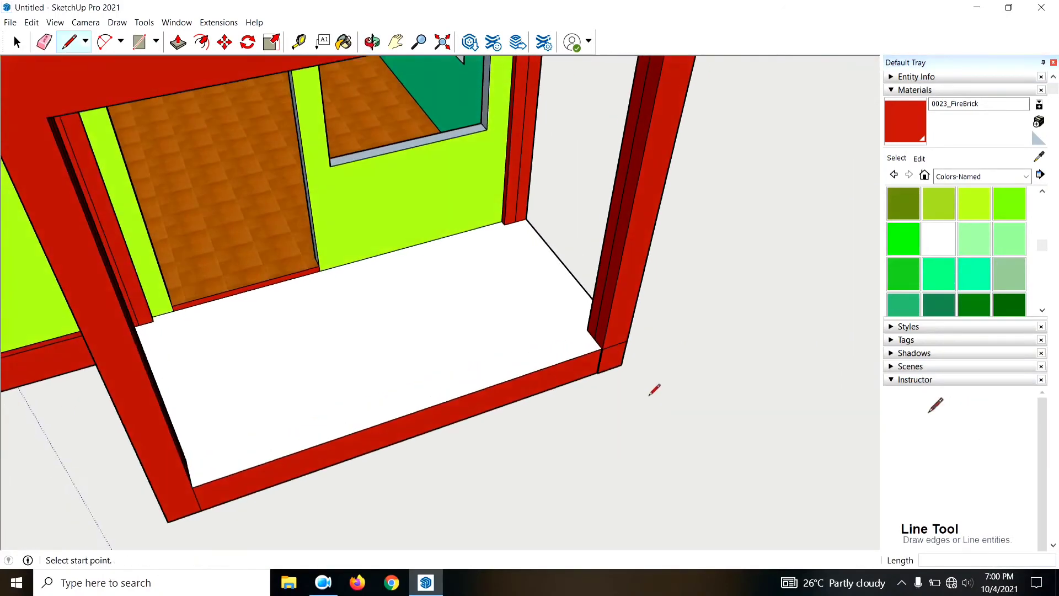
pyautogui.scroll(2, 623, 369)
pyautogui.scroll(1, 590, 331)
pyautogui.scroll(1, 578, 328)
pyautogui.scroll(2, 613, 297)
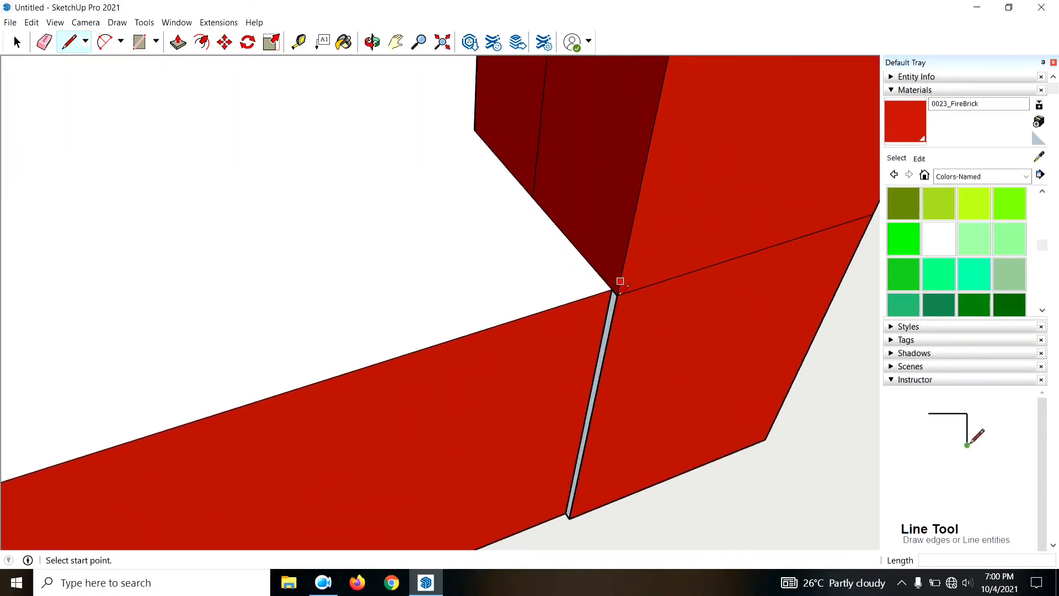
pyautogui.scroll(-1, 612, 289)
pyautogui.scroll(-2, 648, 272)
pyautogui.scroll(-2, 730, 291)
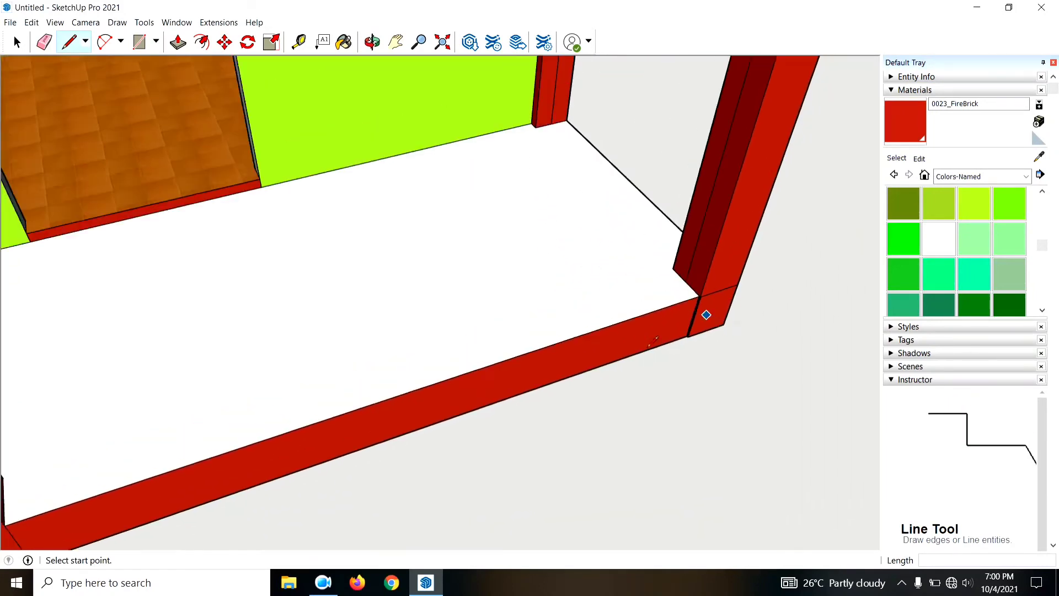
pyautogui.scroll(-1, 704, 310)
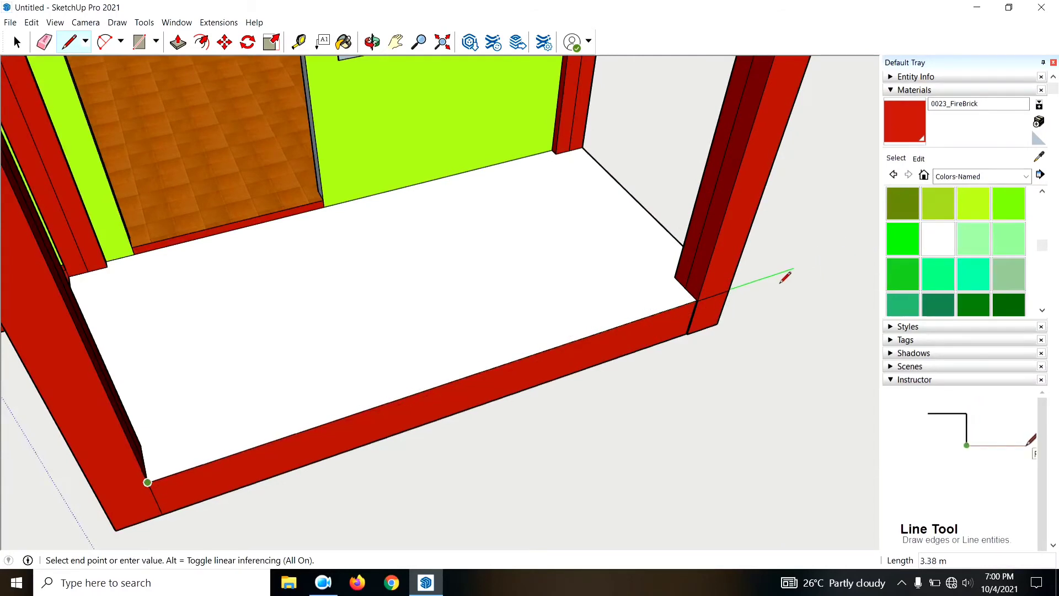
pyautogui.scroll(2, 777, 287)
pyautogui.scroll(2, 745, 297)
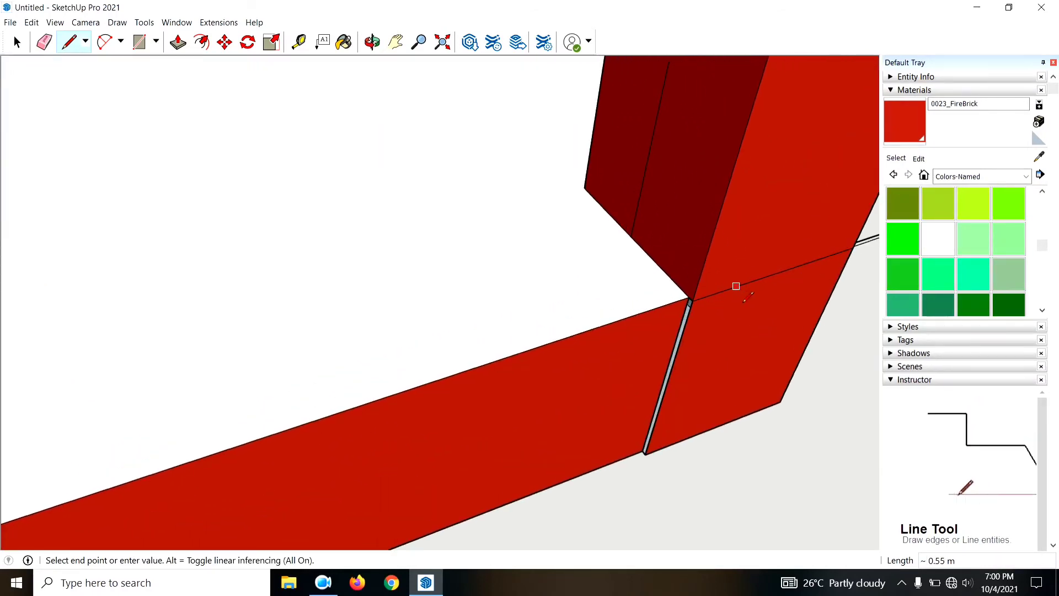
pyautogui.scroll(-1, 634, 345)
pyautogui.scroll(-2, 669, 416)
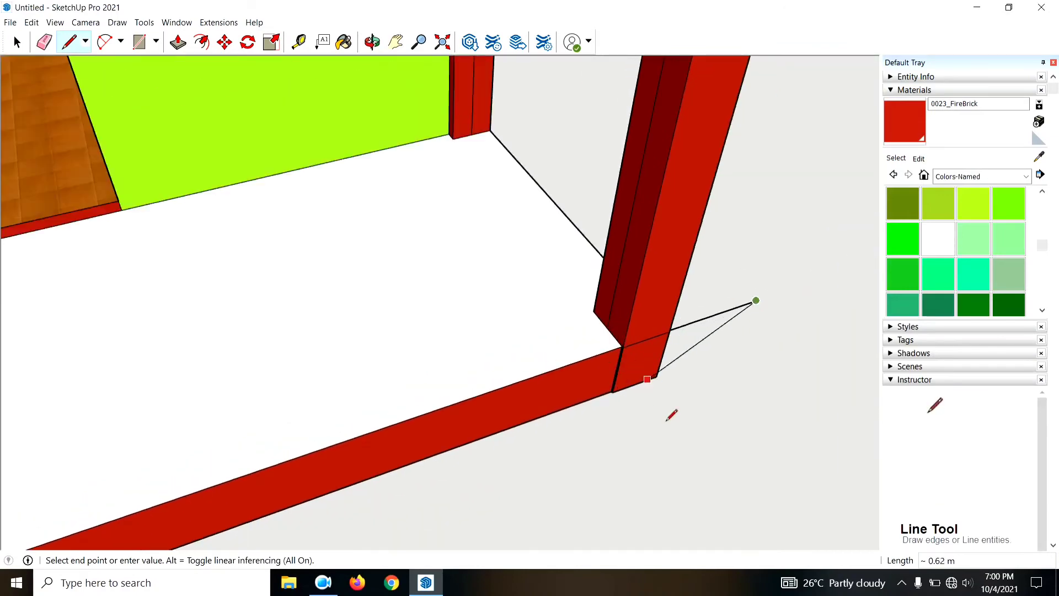
pyautogui.scroll(-3, 684, 405)
pyautogui.scroll(2, 693, 398)
# Step: End the line and erase the stray edge left beyond the porch corner
pyautogui.press('Escape')
pyautogui.scroll(3, 693, 399)
pyautogui.press('e')
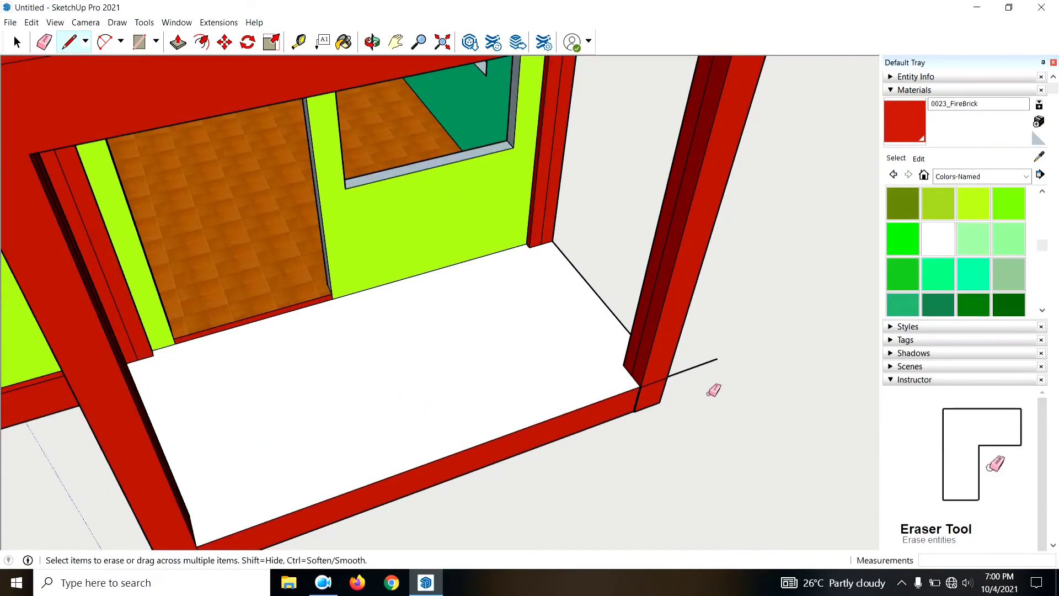
pyautogui.scroll(-3, 678, 408)
pyautogui.scroll(-1, 634, 425)
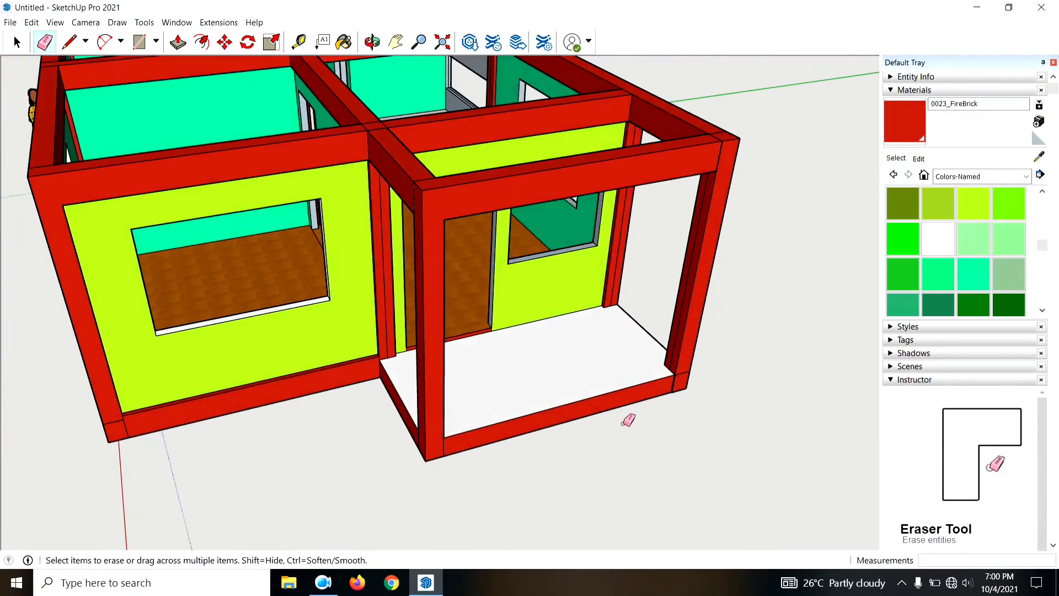
pyautogui.press('p')
pyautogui.moveTo(625, 409); pyautogui.dragTo(686, 391)
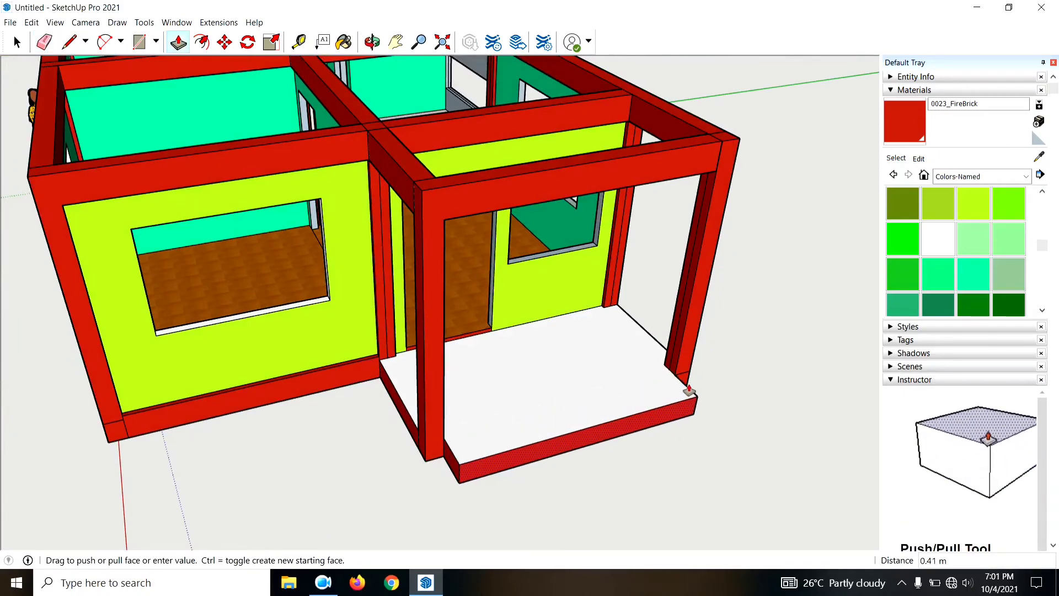
pyautogui.click(689, 390)
pyautogui.scroll(2, 639, 424)
pyautogui.press('l')
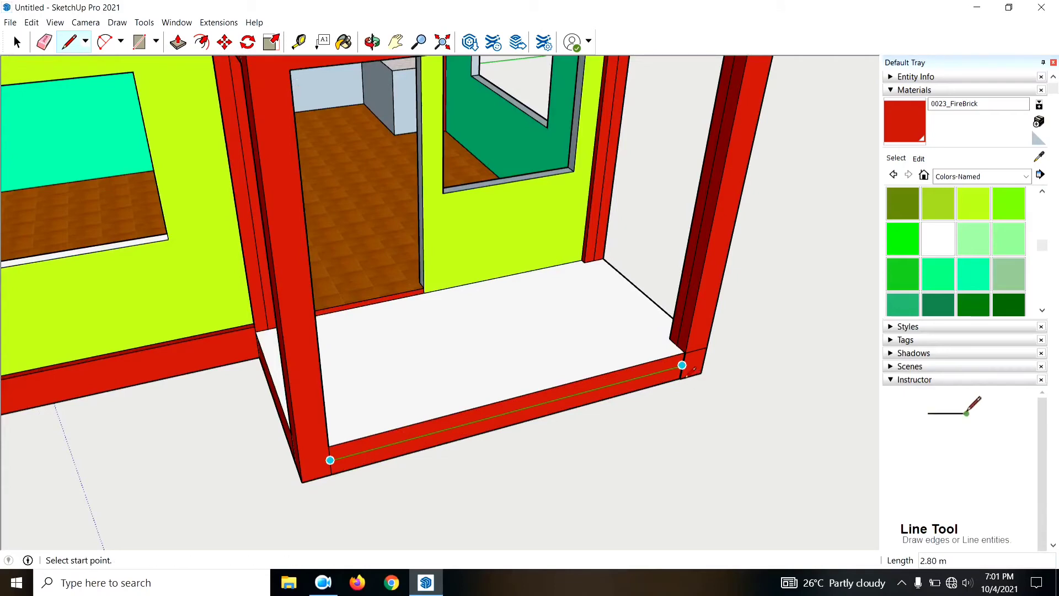
pyautogui.press('p')
pyautogui.click(517, 425)
pyautogui.write('.5')
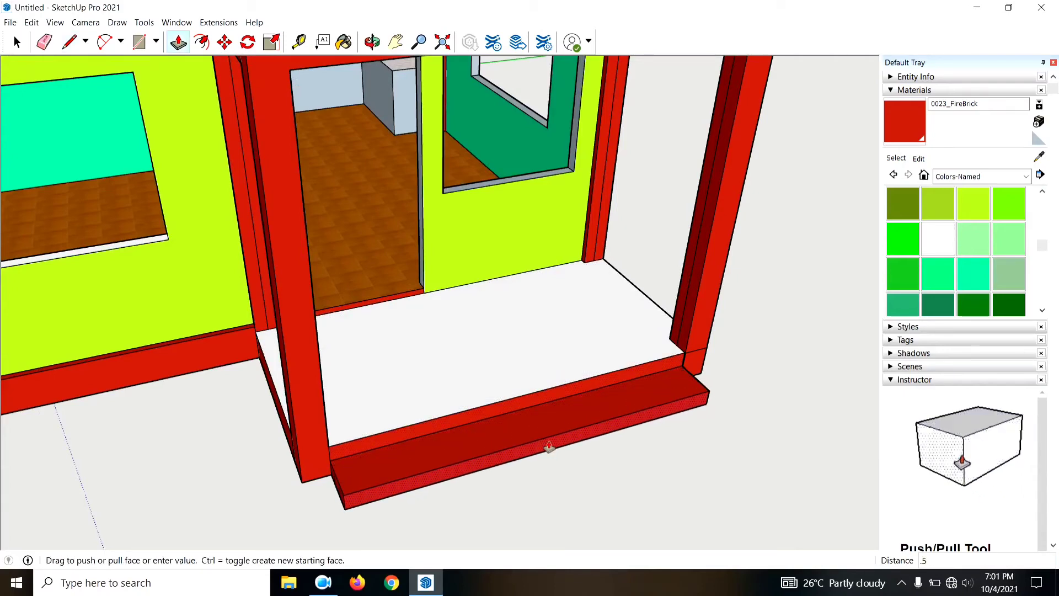
pyautogui.press('Return')
pyautogui.scroll(-5, 581, 489)
pyautogui.moveTo(560, 412); pyautogui.dragTo(777, 361, button='middle')
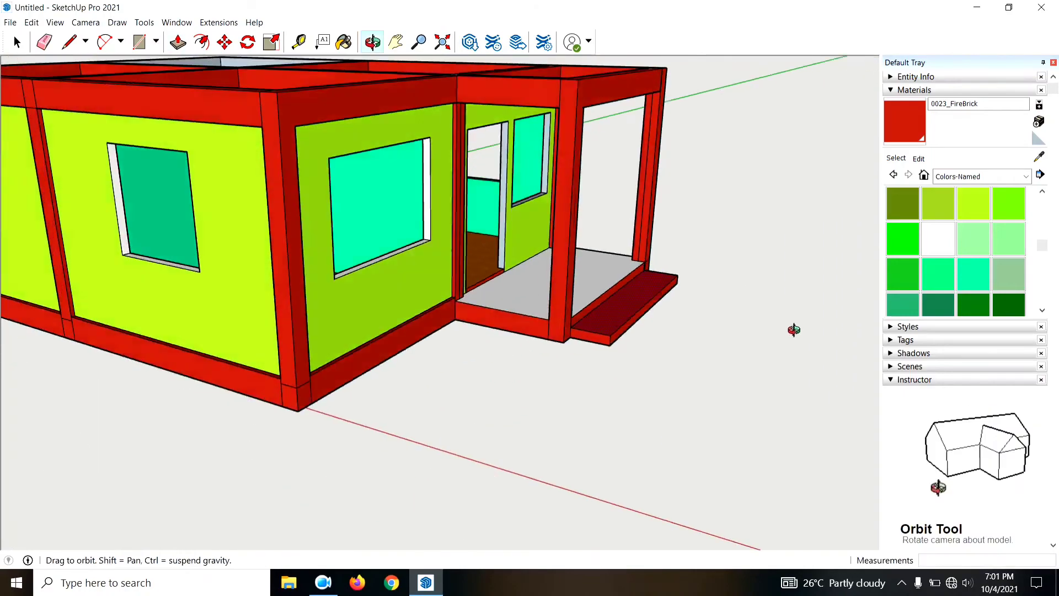
pyautogui.scroll(1, 496, 388)
pyautogui.scroll(-3, 620, 397)
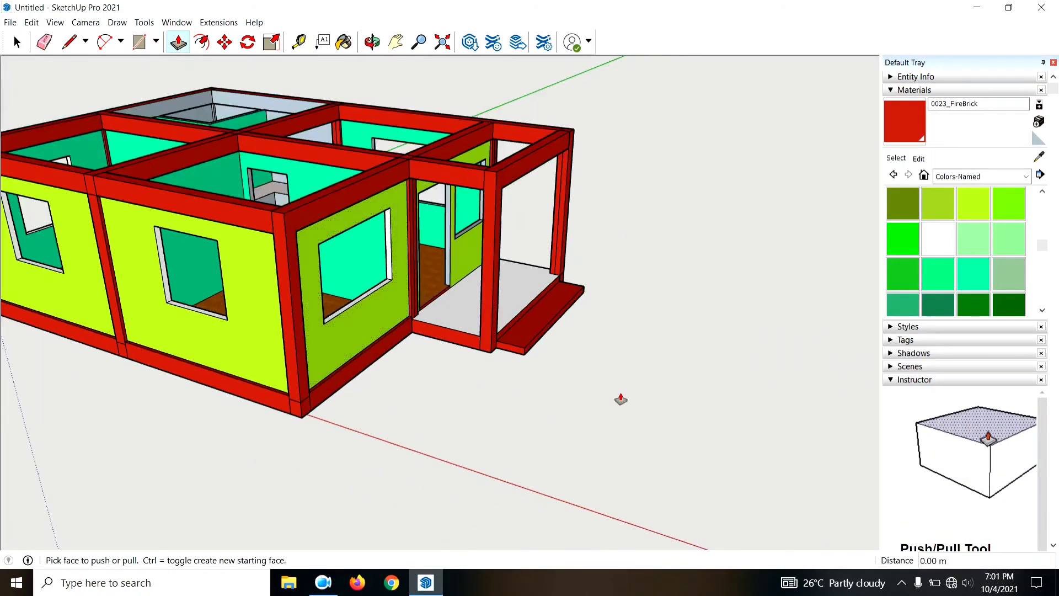
pyautogui.moveTo(620, 397)
pyautogui.mouseDown(button='middle')
pyautogui.moveTo(330, 461)
pyautogui.moveTo(404, 552)
pyautogui.moveTo(501, 529)
pyautogui.mouseUp(button='middle')
pyautogui.scroll(2, 501, 529)
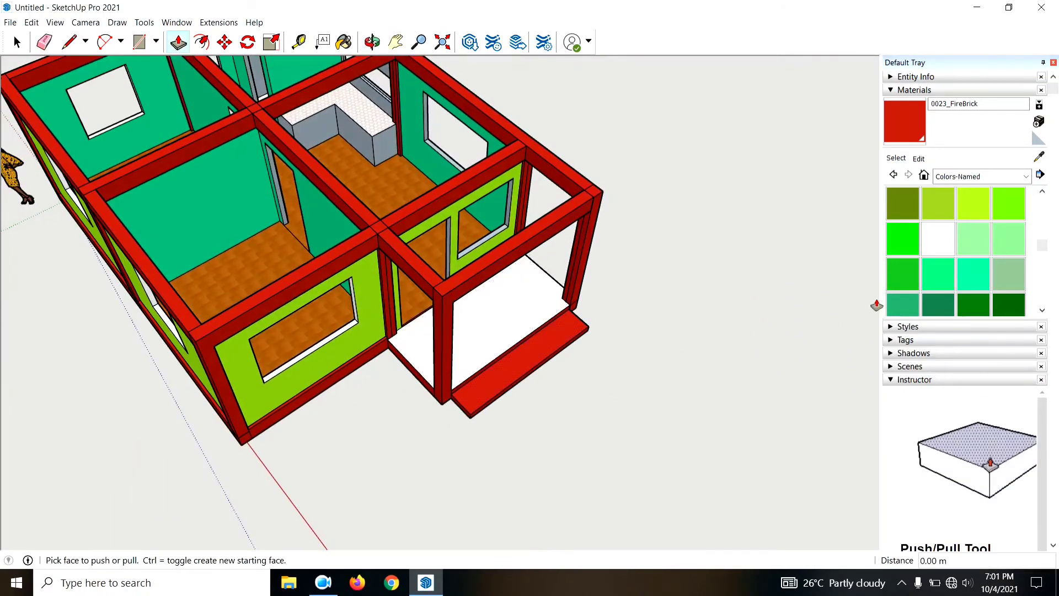
# Step: Paint the porch floor with Stone Marble from the Stone materials collection
pyautogui.click(1026, 177)
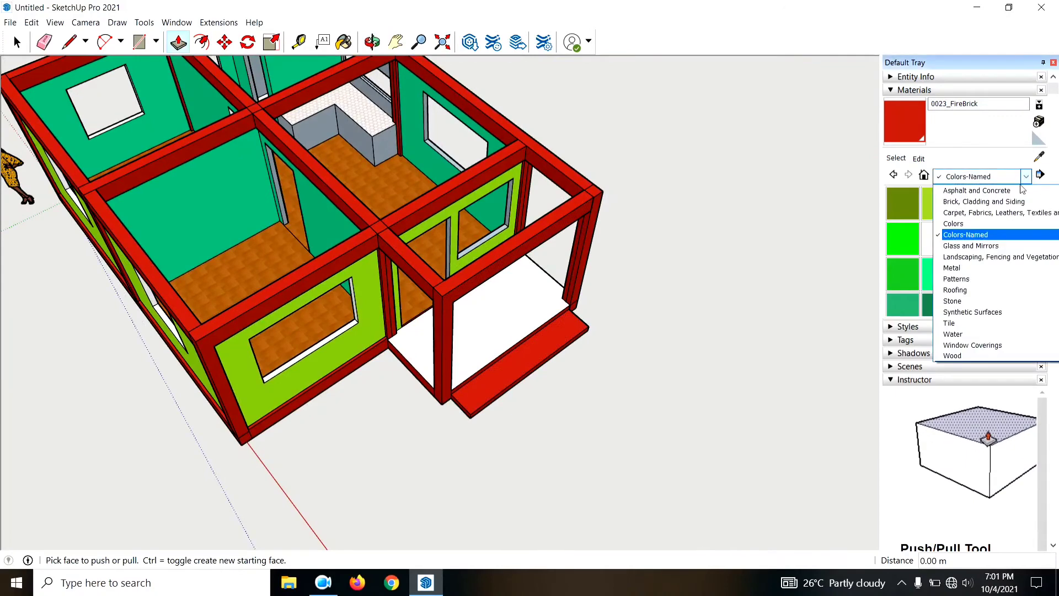
pyautogui.click(974, 300)
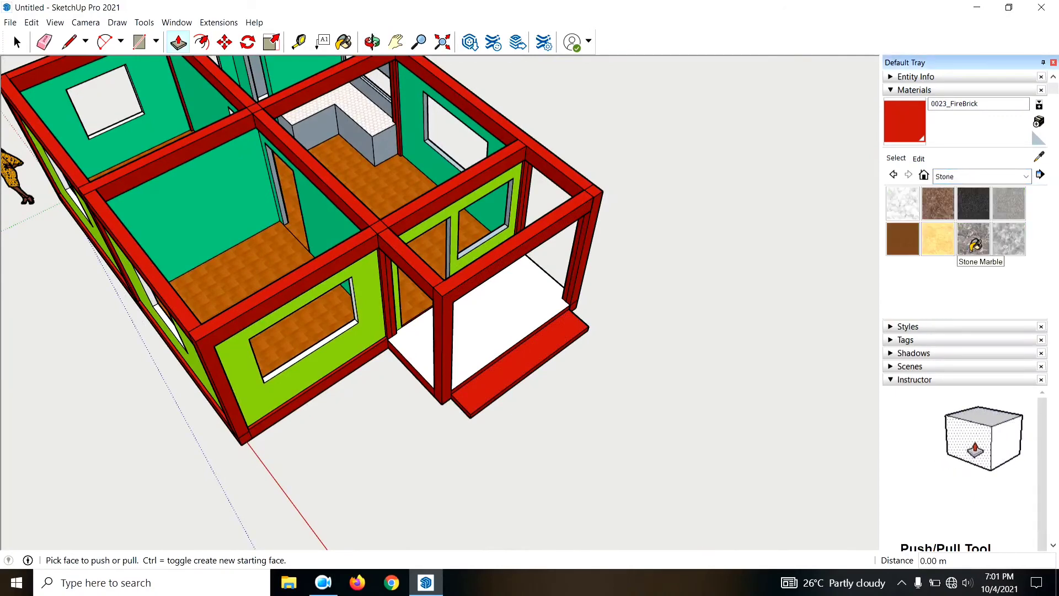
pyautogui.click(974, 245)
pyautogui.click(504, 312)
# Step: Sample the step's default material and orbit toward the step and porch corner post
pyautogui.moveTo(680, 404)
pyautogui.mouseDown(button='middle')
pyautogui.moveTo(339, 244)
pyautogui.moveTo(114, 333)
pyautogui.moveTo(271, 277)
pyautogui.mouseUp(button='middle')
pyautogui.scroll(2, 495, 433)
pyautogui.scroll(2, 662, 331)
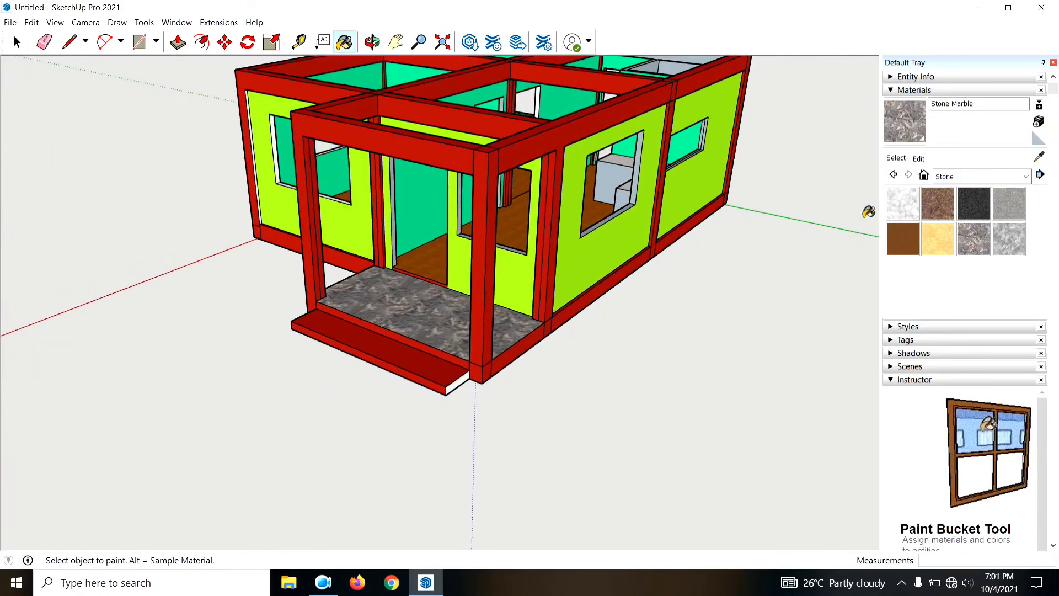
pyautogui.keyDown('alt'); pyautogui.click(499, 264); pyautogui.keyUp('alt')
pyautogui.scroll(2, 475, 425)
pyautogui.scroll(1, 469, 386)
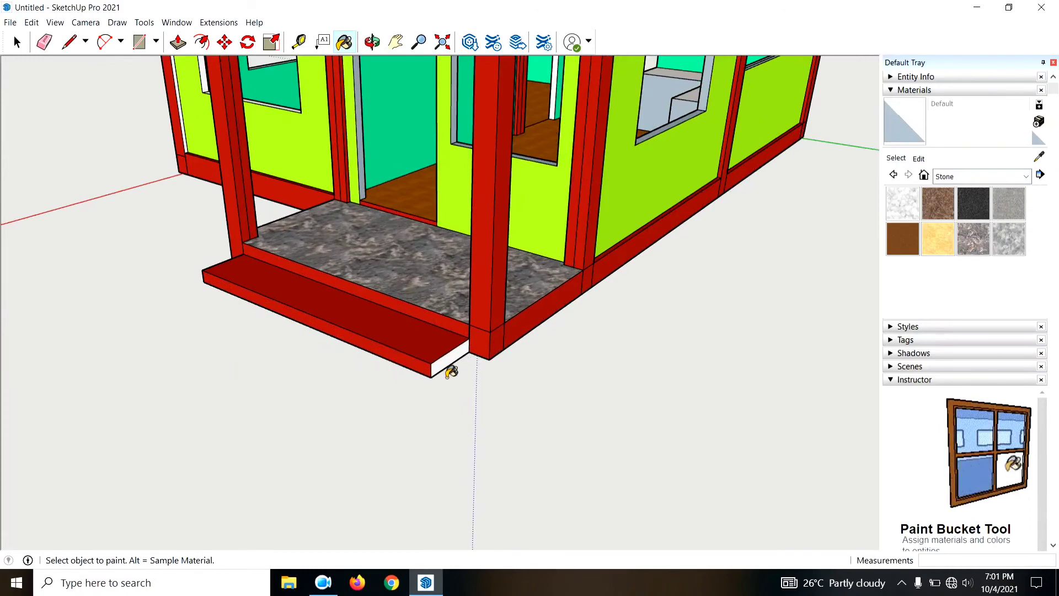
pyautogui.moveTo(165, 343); pyautogui.dragTo(625, 333, button='middle')
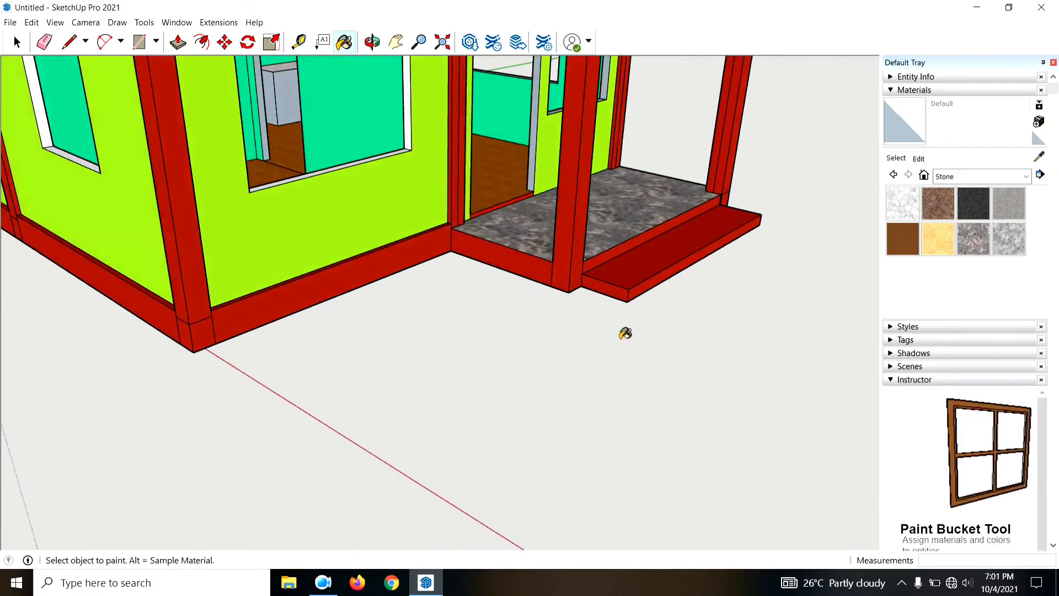
pyautogui.moveTo(659, 297); pyautogui.dragTo(123, 319, button='middle')
pyautogui.scroll(1, 166, 256)
pyautogui.scroll(2, 345, 246)
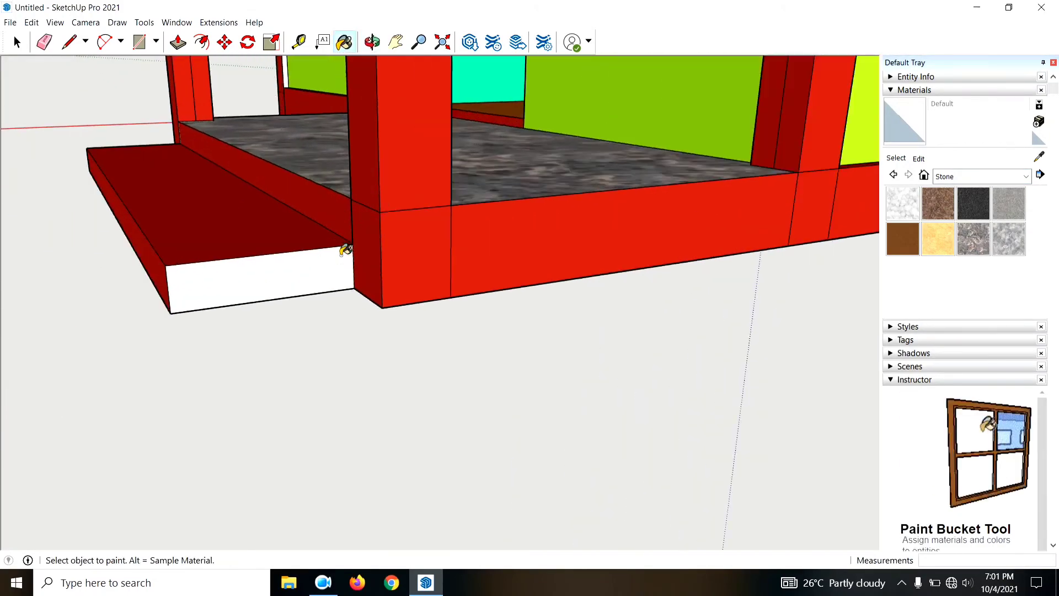
pyautogui.scroll(2, 348, 275)
pyautogui.moveTo(341, 299); pyautogui.dragTo(464, 303, button='middle')
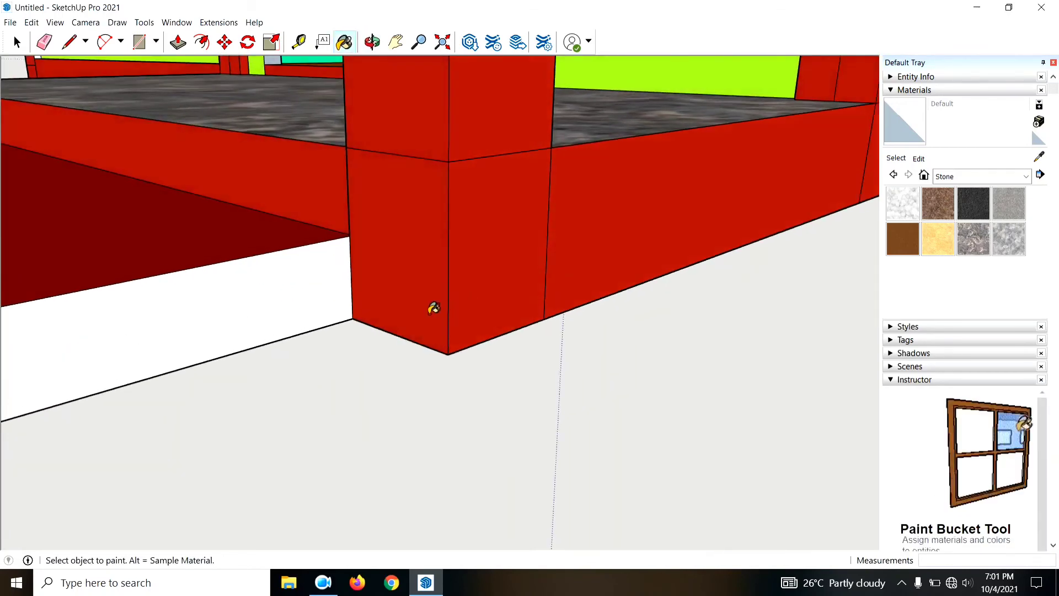
# Step: Paint the step's white end face FireBrick red, then return to Select
pyautogui.press('l')
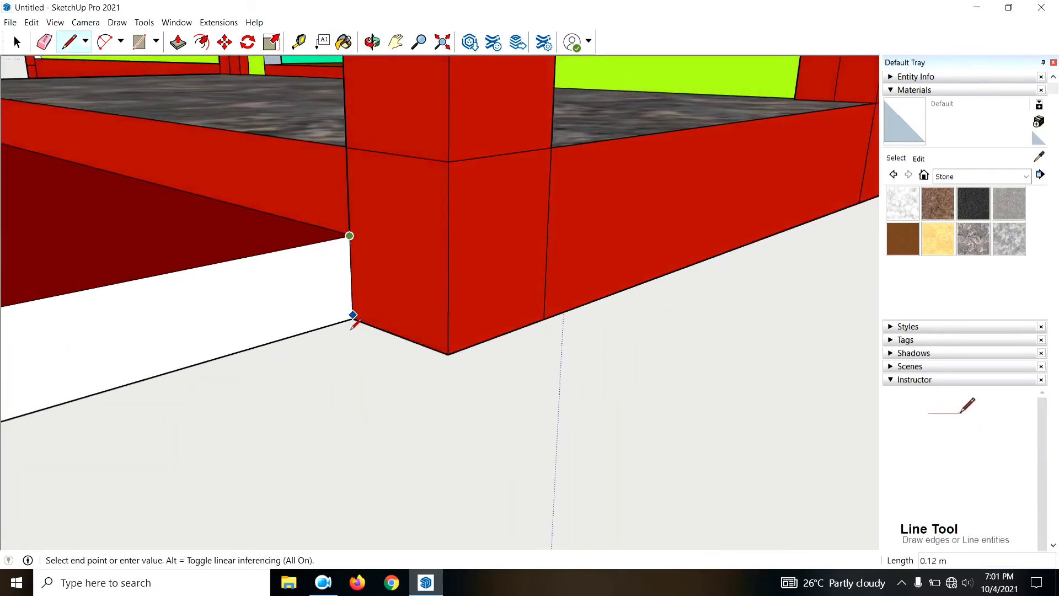
pyautogui.scroll(-2, 438, 274)
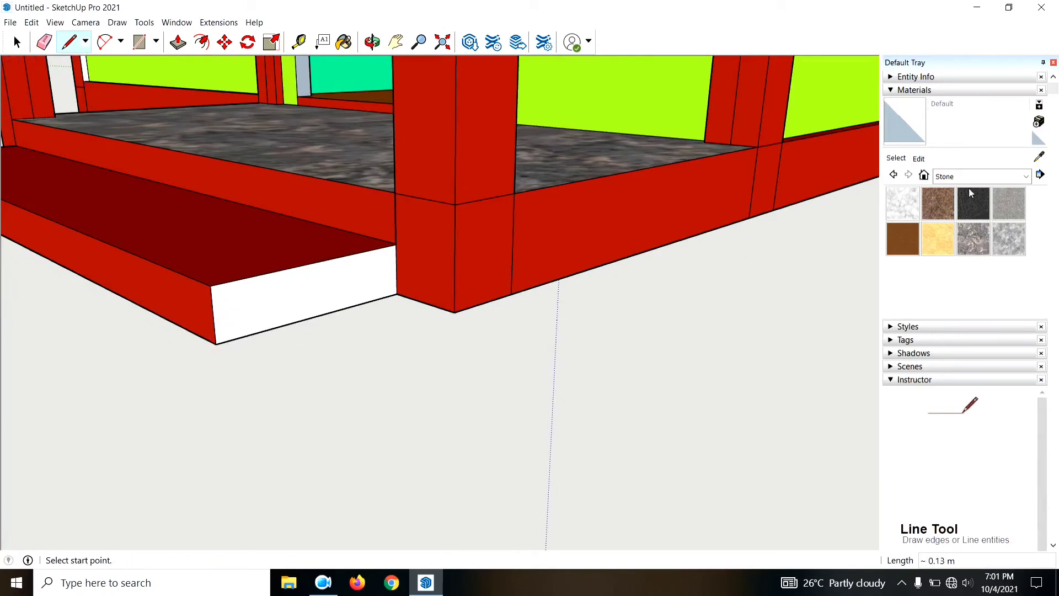
pyautogui.keyDown('alt'); pyautogui.click(325, 273); pyautogui.keyUp('alt')
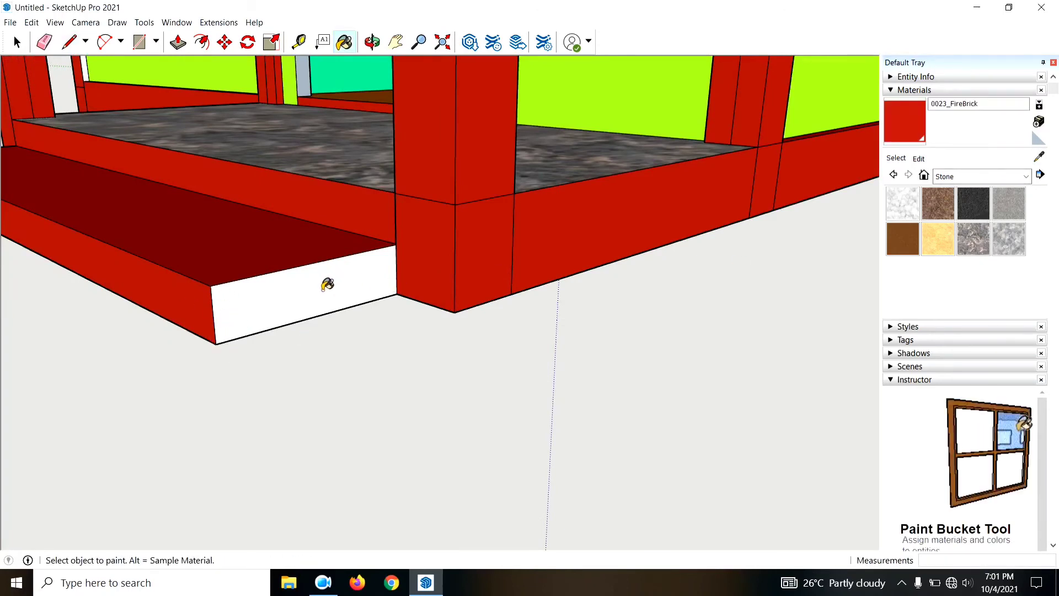
pyautogui.scroll(-3, 607, 347)
pyautogui.press('space')
pyautogui.scroll(-5, 614, 353)
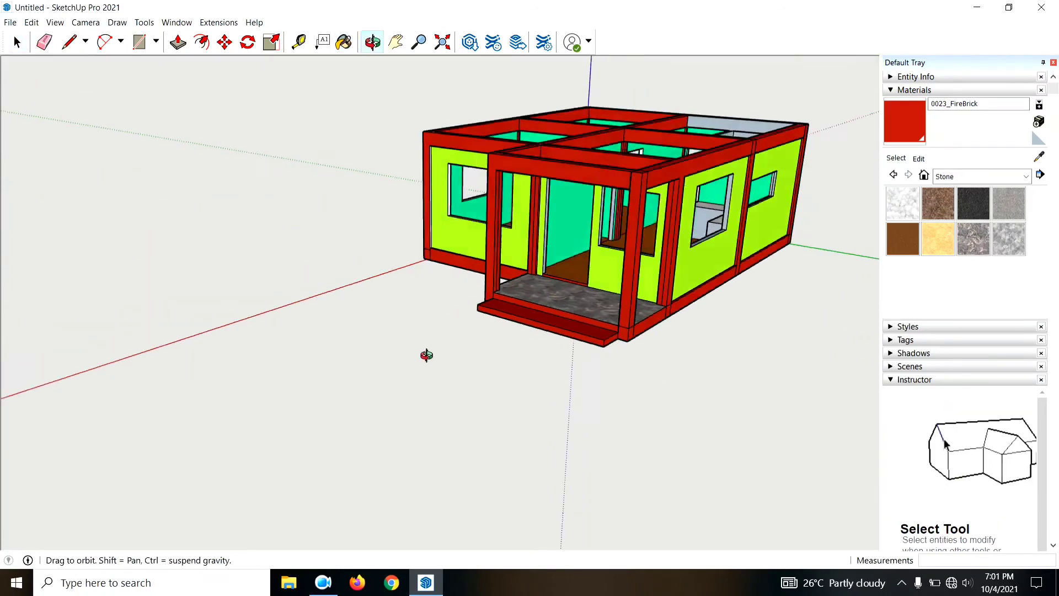
pyautogui.moveTo(425, 355); pyautogui.dragTo(763, 407, button='middle')
pyautogui.scroll(5, 590, 305)
pyautogui.moveTo(590, 305); pyautogui.dragTo(511, 255, button='middle')
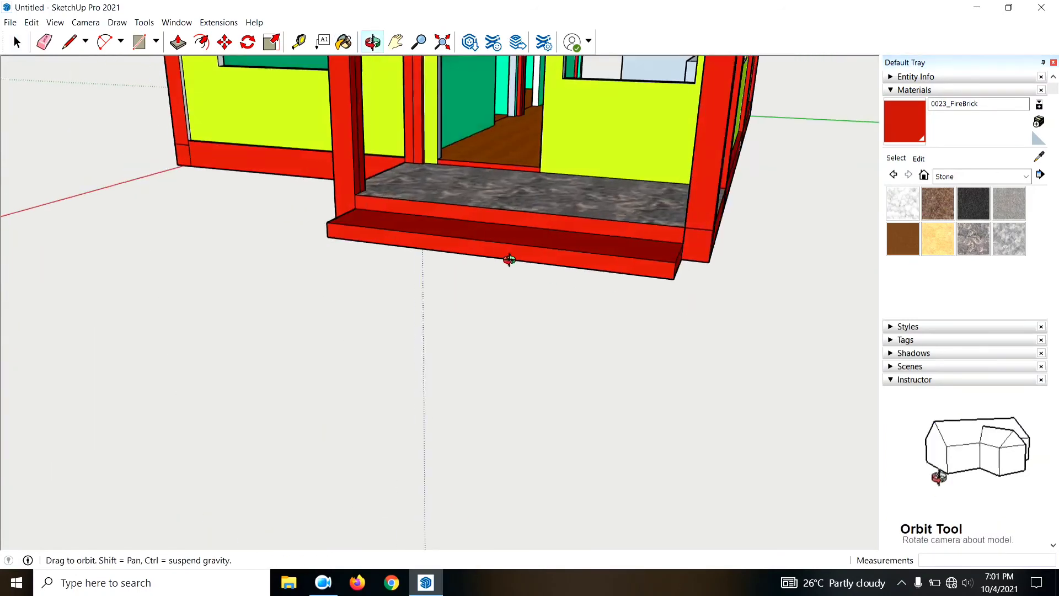
pyautogui.moveTo(606, 303); pyautogui.dragTo(751, 320, button='middle')
pyautogui.press('b')
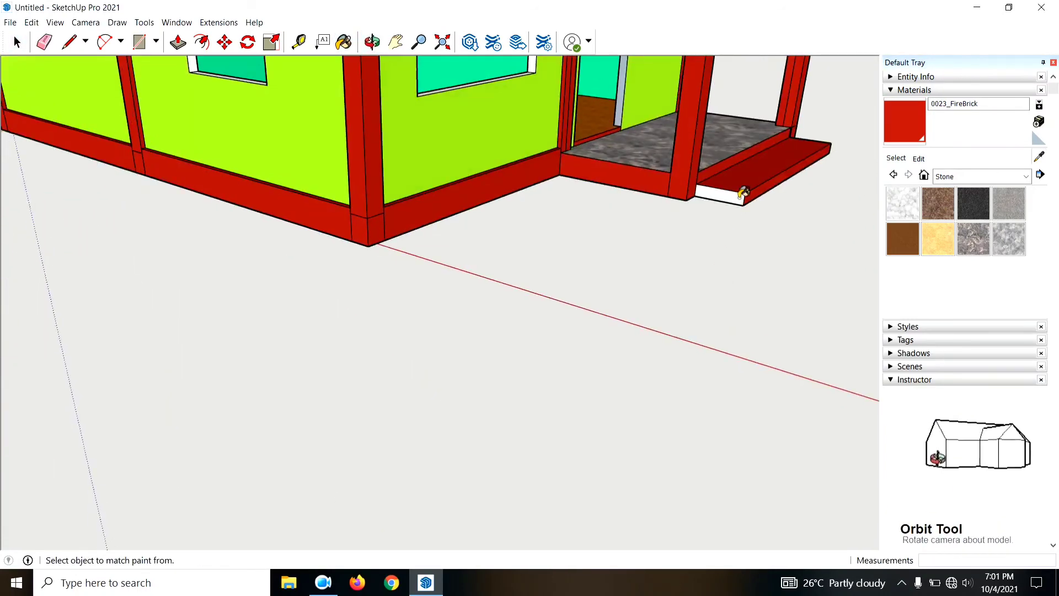
pyautogui.press('space')
pyautogui.scroll(-3, 658, 298)
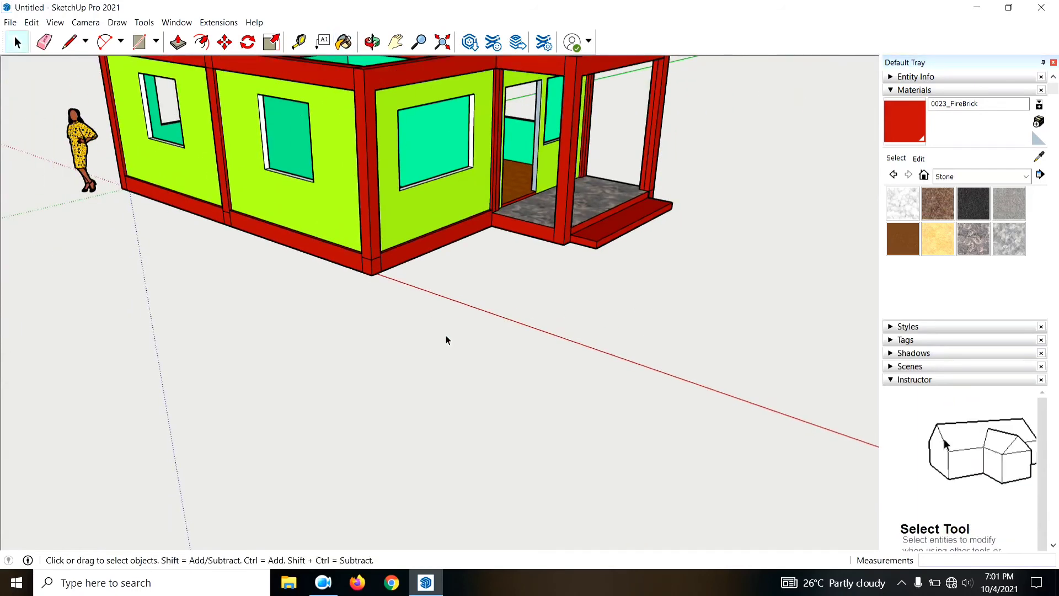
pyautogui.moveTo(447, 340)
pyautogui.mouseDown(button='middle')
pyautogui.moveTo(598, 352)
pyautogui.moveTo(369, 302)
pyautogui.mouseUp(button='middle')
pyautogui.scroll(3, 401, 267)
pyautogui.scroll(3, 293, 319)
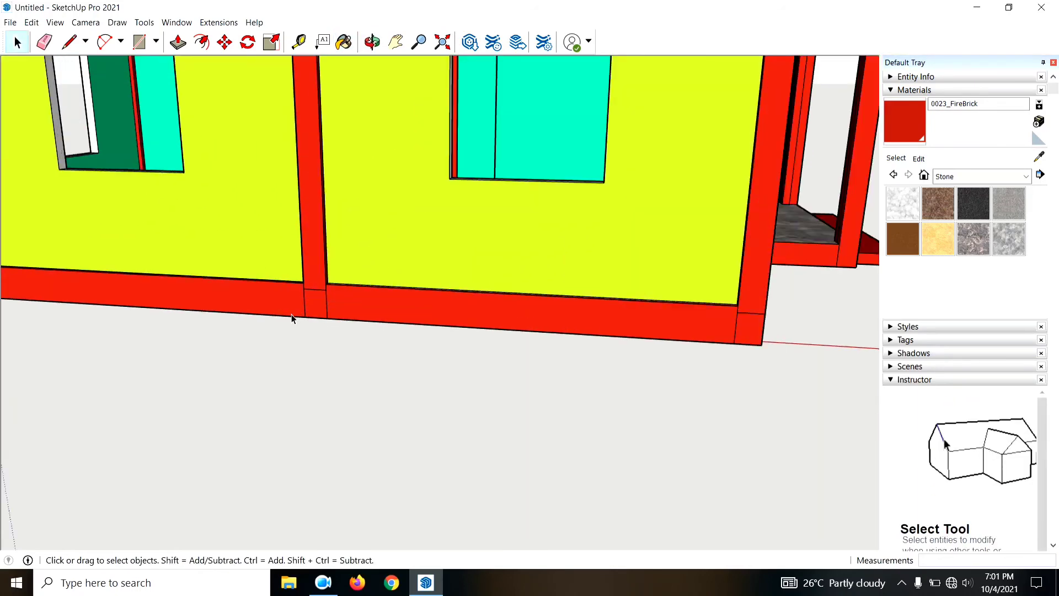
pyautogui.moveTo(292, 318)
pyautogui.mouseDown(button='middle')
pyautogui.moveTo(544, 326)
pyautogui.moveTo(651, 308)
pyautogui.mouseUp(button='middle')
pyautogui.scroll(3, 628, 315)
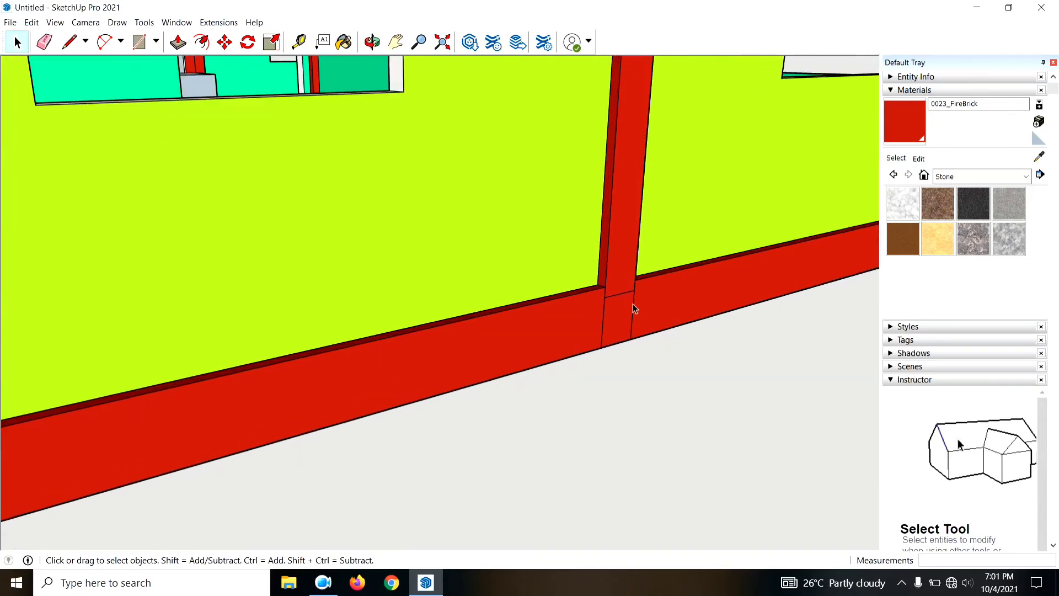
pyautogui.scroll(-3, 607, 309)
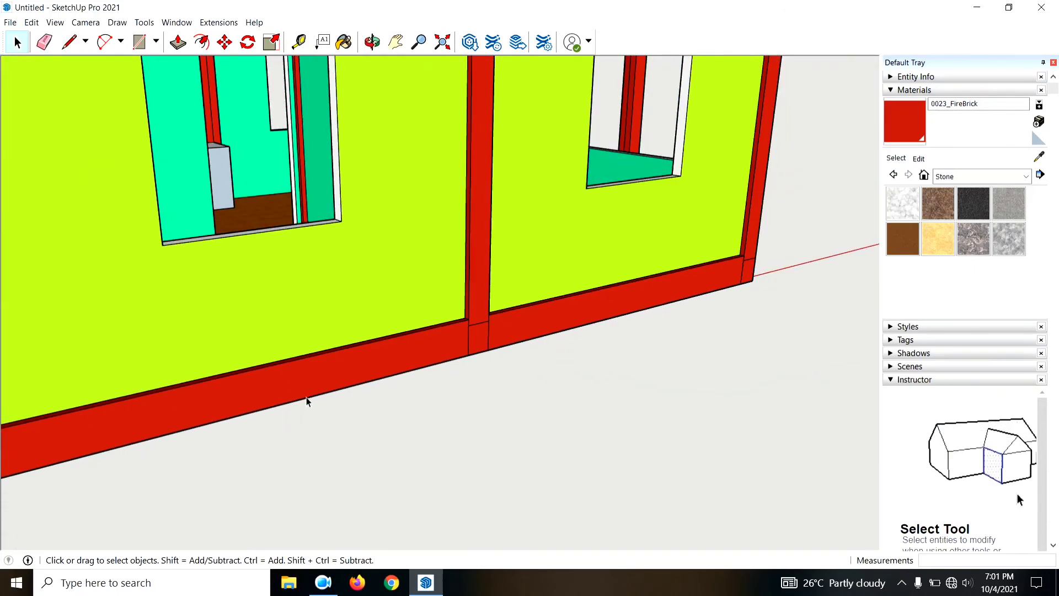
pyautogui.scroll(-3, 307, 398)
pyautogui.moveTo(633, 390)
pyautogui.mouseDown(button='middle')
pyautogui.moveTo(746, 428)
pyautogui.moveTo(722, 508)
pyautogui.moveTo(743, 418)
pyautogui.mouseUp(button='middle')
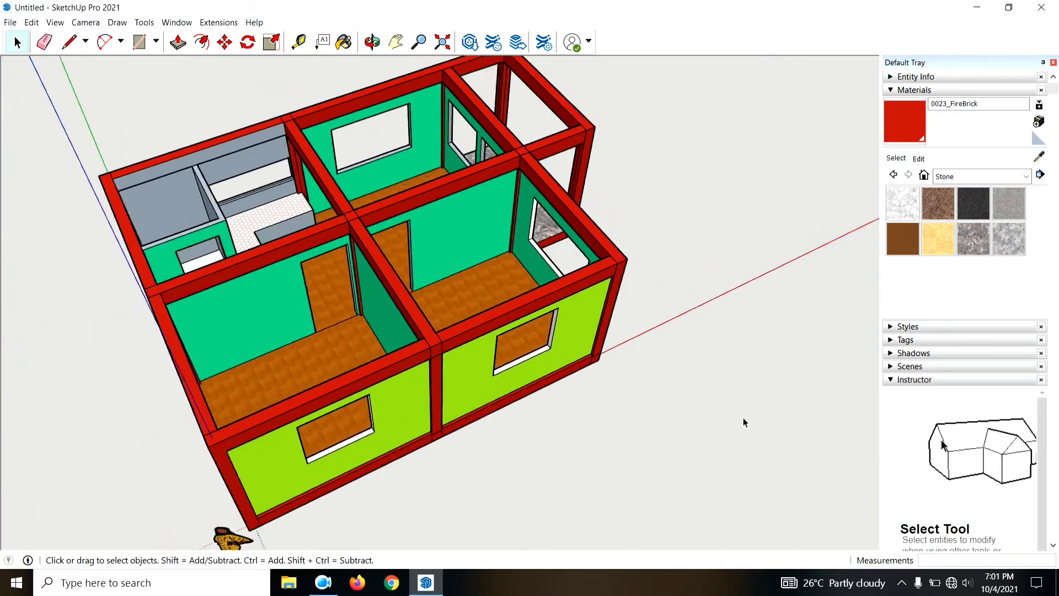
pyautogui.click(1039, 157)
pyautogui.scroll(3, 449, 234)
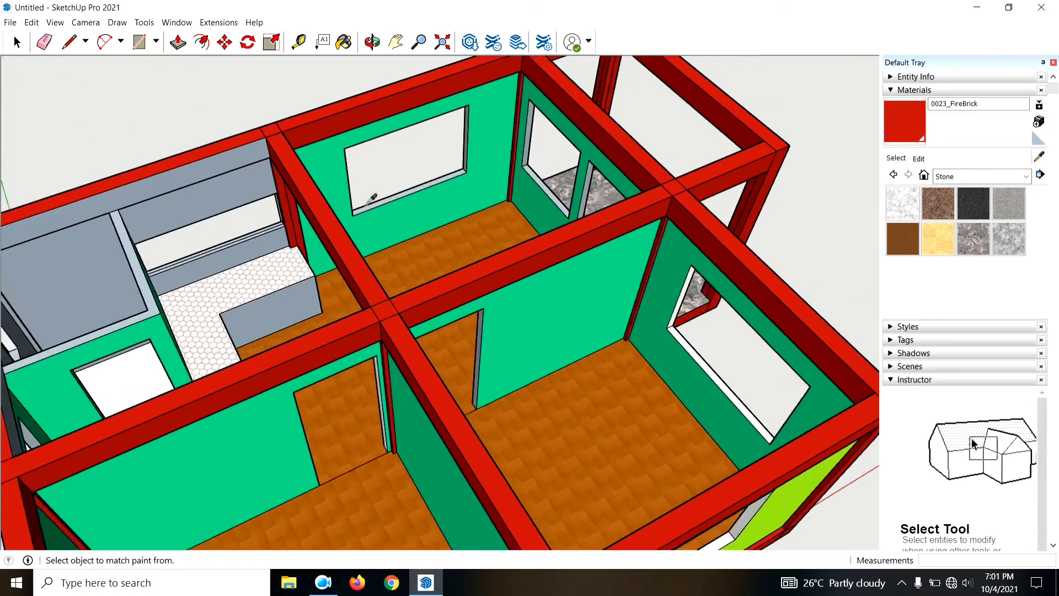
pyautogui.scroll(2, 449, 234)
pyautogui.scroll(-6, 449, 235)
pyautogui.moveTo(450, 236)
pyautogui.mouseDown(button='middle')
pyautogui.moveTo(884, 333)
pyautogui.moveTo(746, 317)
pyautogui.moveTo(964, 235)
pyautogui.mouseUp(button='middle')
pyautogui.scroll(3, 842, 321)
pyautogui.scroll(2, 842, 321)
# Step: Paint an interior wall 0046_Gold from the Colors-Named collection
pyautogui.click(1022, 179)
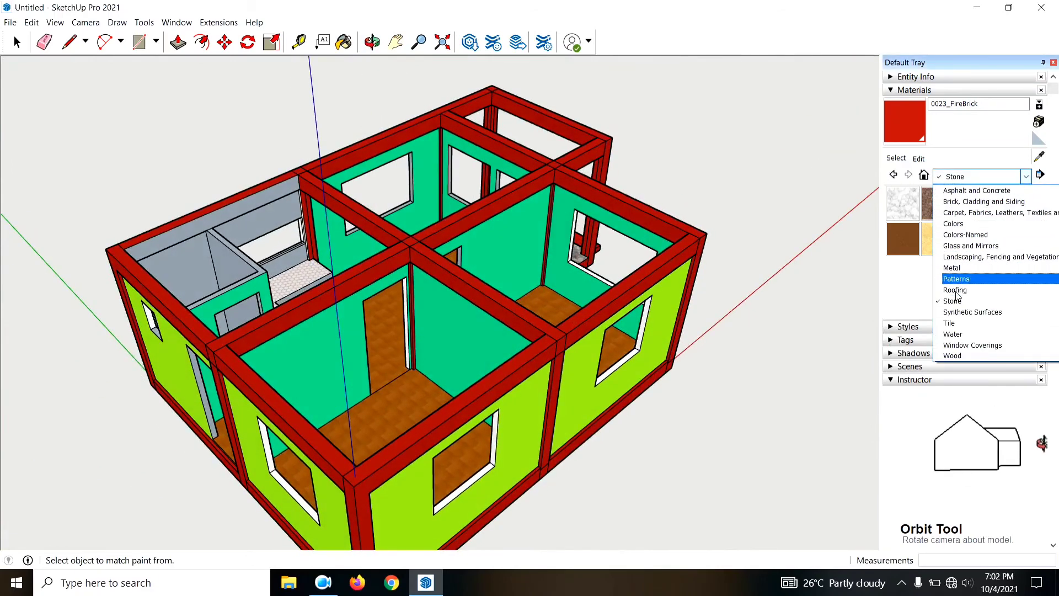
pyautogui.click(973, 234)
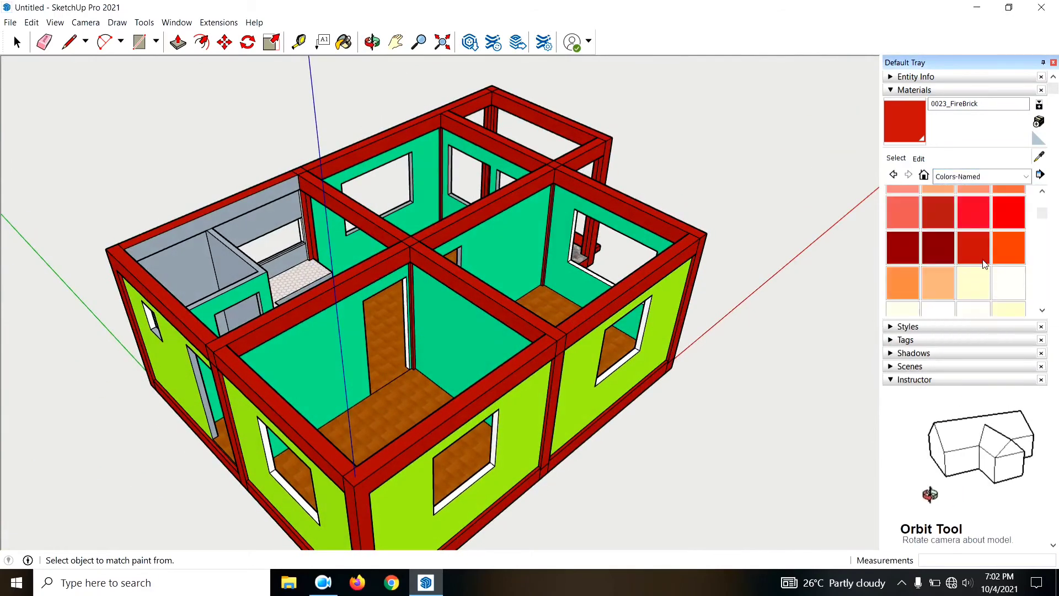
pyautogui.scroll(-2, 1008, 290)
pyautogui.scroll(-2, 951, 260)
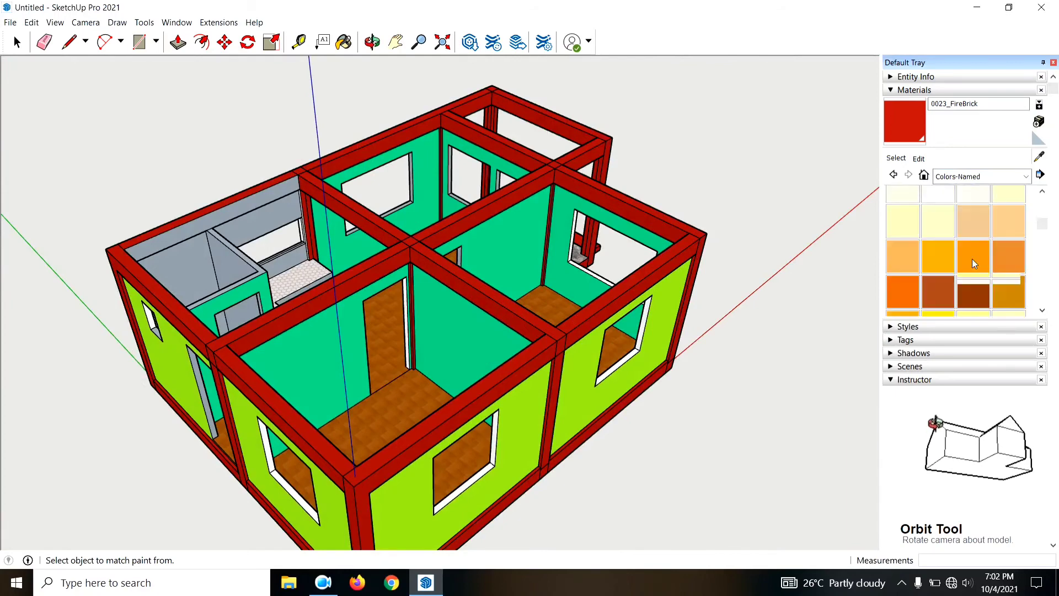
pyautogui.scroll(-2, 971, 259)
pyautogui.click(938, 260)
pyautogui.click(527, 245)
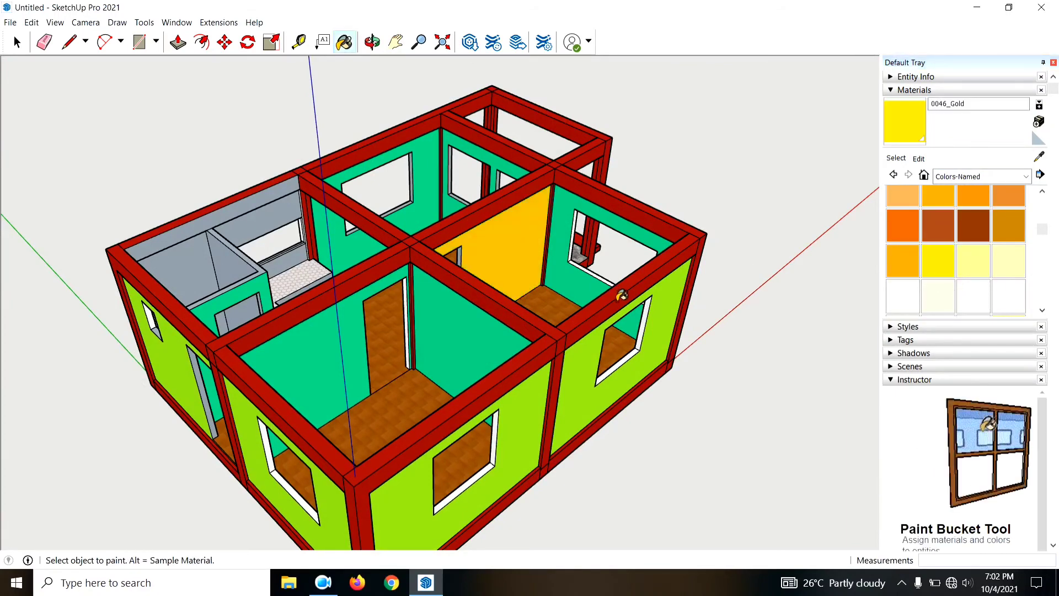
# Step: Repaint that wall and two more cyan interior walls 0053_Ivory
pyautogui.scroll(-2, 958, 256)
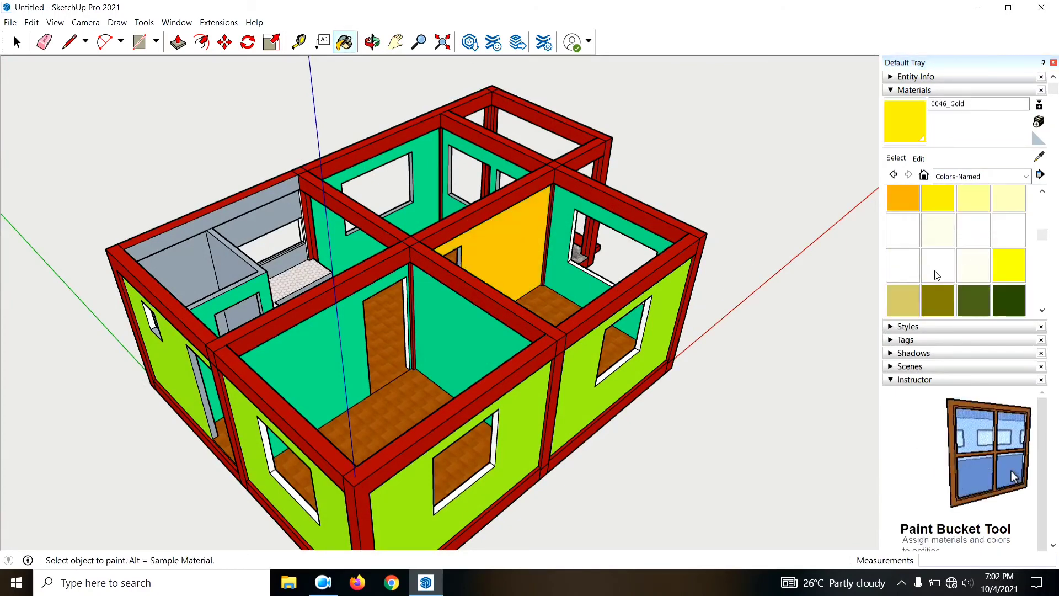
pyautogui.click(525, 257)
pyautogui.moveTo(525, 256)
pyautogui.mouseDown(button='middle')
pyautogui.moveTo(557, 319)
pyautogui.moveTo(619, 283)
pyautogui.moveTo(560, 234)
pyautogui.moveTo(554, 355)
pyautogui.moveTo(427, 264)
pyautogui.mouseUp(button='middle')
pyautogui.click(381, 227)
pyautogui.moveTo(381, 227)
pyautogui.mouseDown(button='middle')
pyautogui.moveTo(687, 223)
pyautogui.moveTo(408, 292)
pyautogui.mouseUp(button='middle')
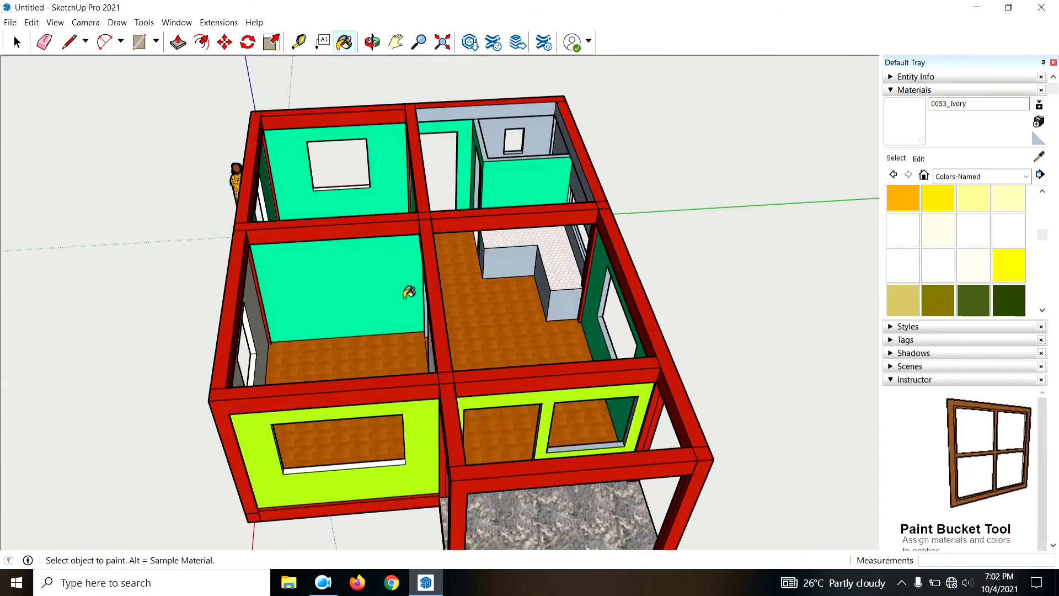
pyautogui.click(409, 293)
pyautogui.moveTo(508, 291)
pyautogui.mouseDown(button='middle')
pyautogui.moveTo(90, 373)
pyautogui.moveTo(478, 329)
pyautogui.moveTo(397, 338)
pyautogui.moveTo(327, 222)
pyautogui.mouseUp(button='middle')
# Step: Choose 0064_Chartreuse as the next paint colour
pyautogui.scroll(-3, 985, 287)
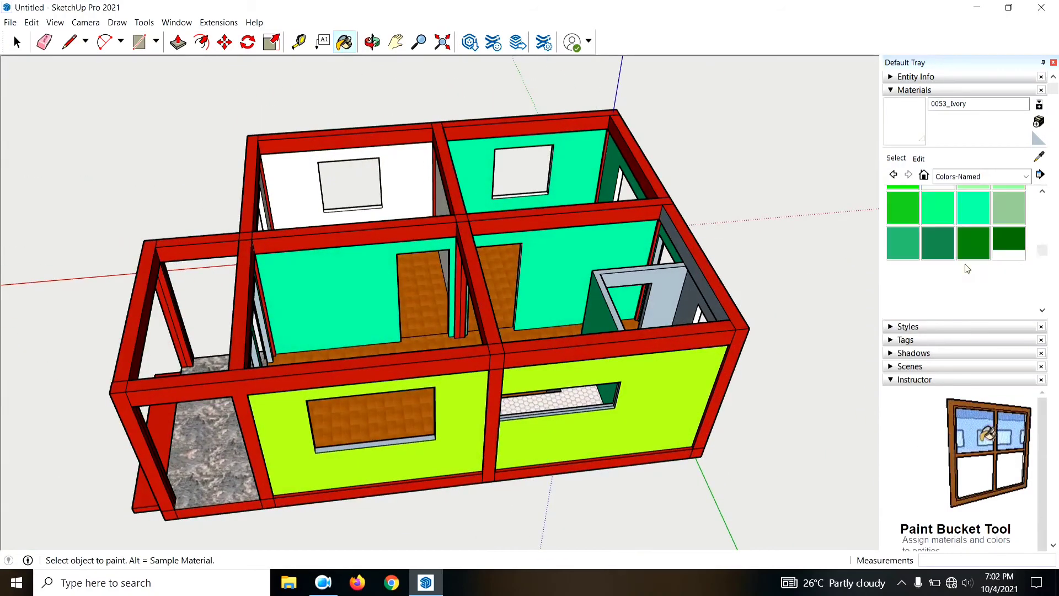
pyautogui.scroll(-2, 991, 276)
pyautogui.scroll(-2, 990, 276)
pyautogui.scroll(4, 980, 270)
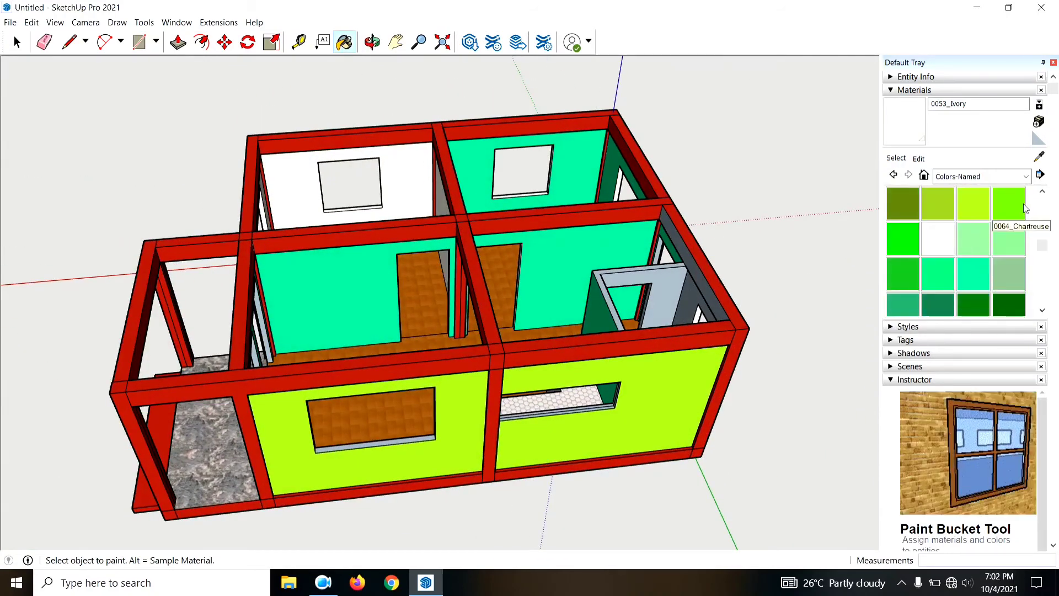
pyautogui.click(1009, 204)
# Step: Paint the white back wall and the left, middle and right room walls chartreuse
pyautogui.click(351, 217)
pyautogui.moveTo(353, 216); pyautogui.dragTo(424, 274, button='middle')
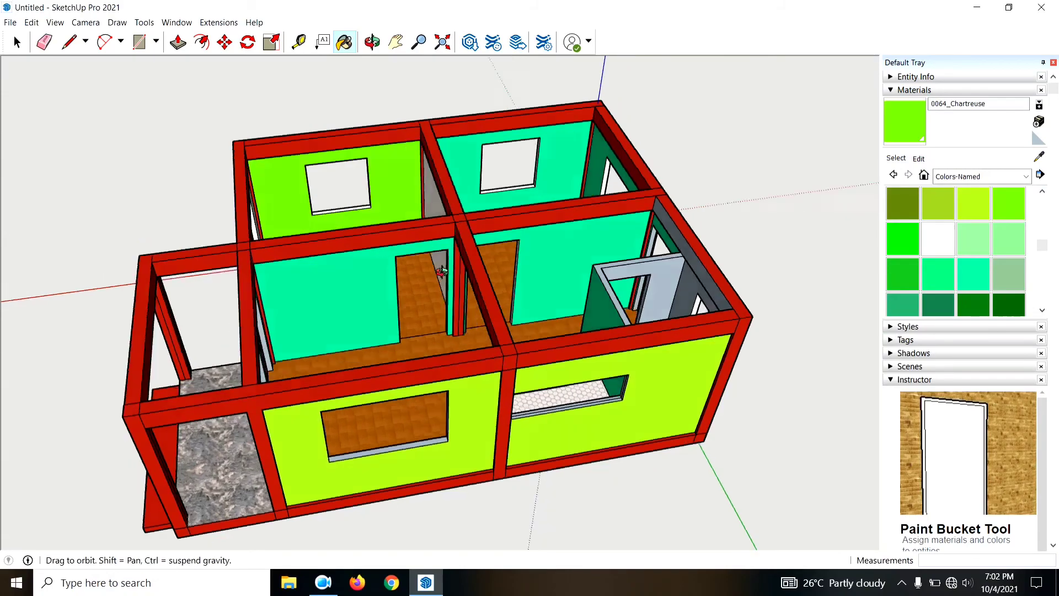
pyautogui.click(351, 266)
pyautogui.moveTo(350, 266); pyautogui.dragTo(745, 352, button='middle')
pyautogui.click(513, 347)
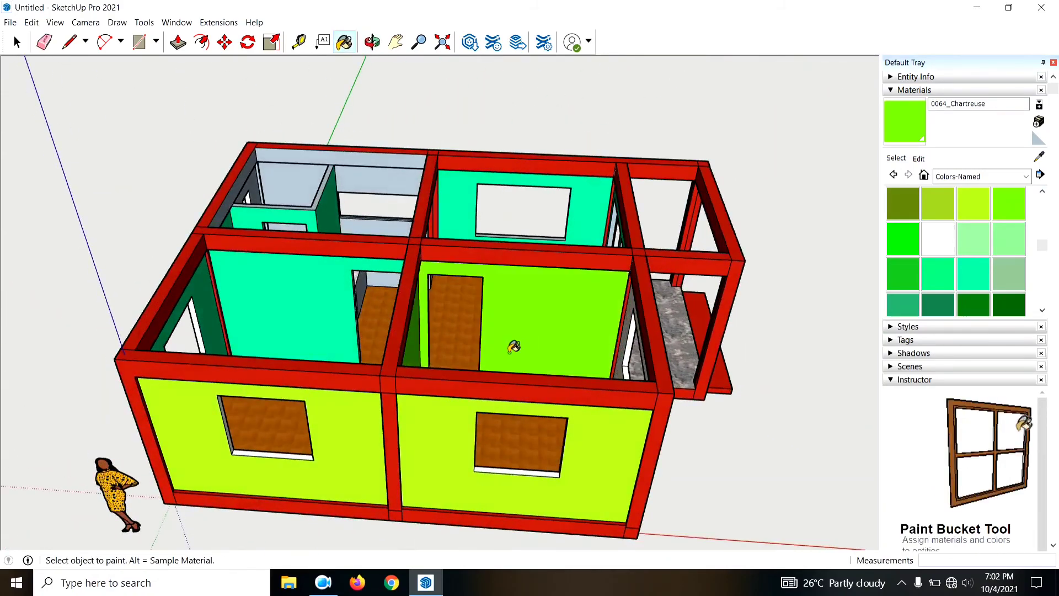
pyautogui.moveTo(513, 348); pyautogui.dragTo(626, 253, button='middle')
pyautogui.click(627, 253)
# Step: Paint the middle room's two teal walls and the top-left room's back wall chartreuse
pyautogui.moveTo(508, 349)
pyautogui.mouseDown(button='middle')
pyautogui.moveTo(383, 403)
pyautogui.moveTo(94, 461)
pyautogui.moveTo(123, 499)
pyautogui.moveTo(449, 340)
pyautogui.mouseUp(button='middle')
pyautogui.click(470, 345)
pyautogui.click(343, 366)
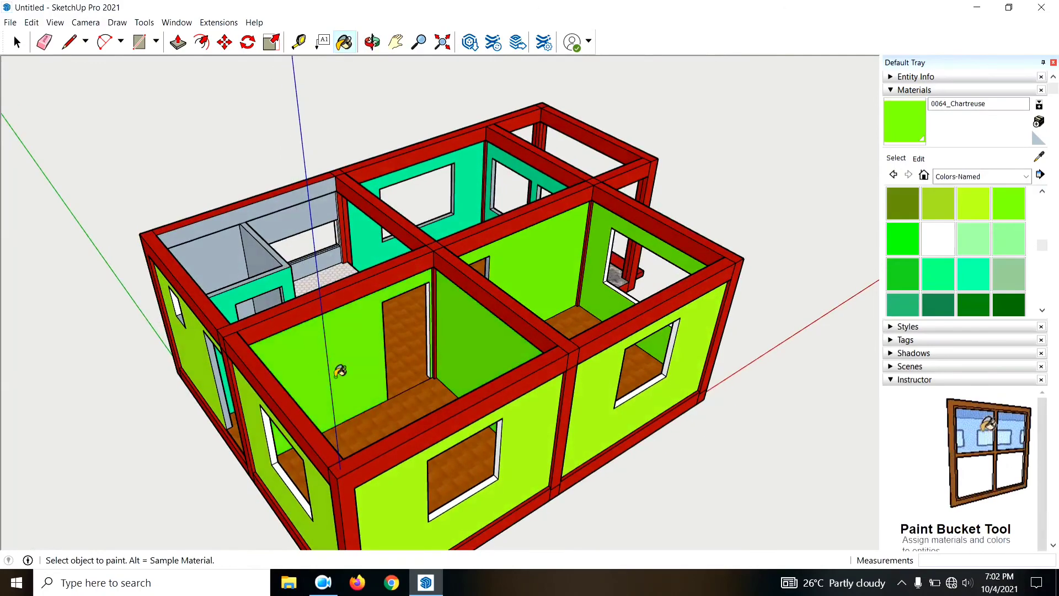
pyautogui.moveTo(343, 366)
pyautogui.mouseDown(button='middle')
pyautogui.moveTo(632, 404)
pyautogui.moveTo(407, 170)
pyautogui.mouseUp(button='middle')
pyautogui.click(407, 165)
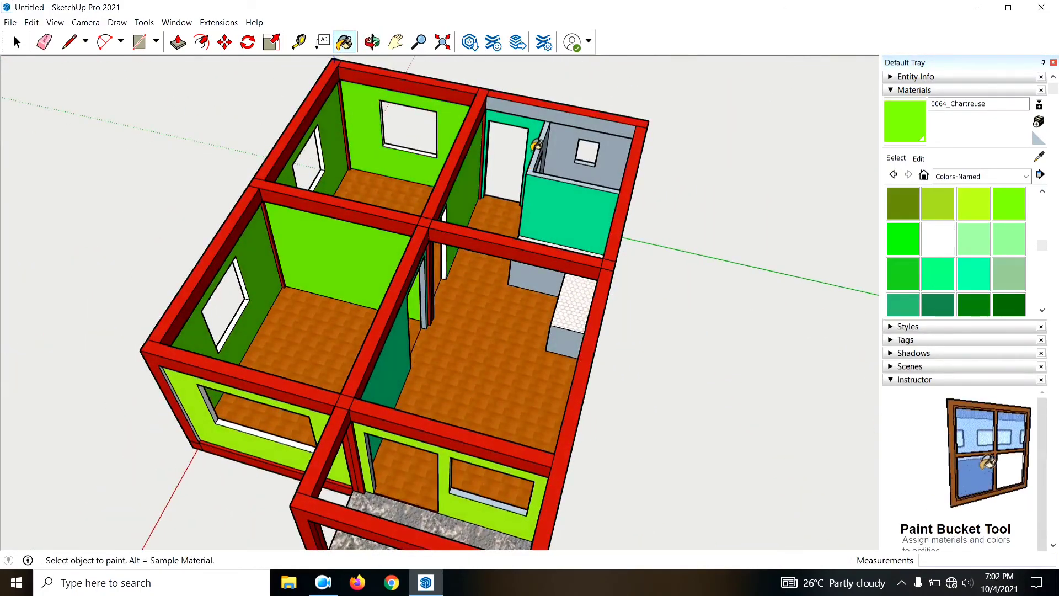
pyautogui.click(571, 222)
# Step: Paint the teal back wall of the rear room chartreuse
pyautogui.moveTo(572, 223)
pyautogui.mouseDown(button='middle')
pyautogui.moveTo(740, 392)
pyautogui.moveTo(386, 158)
pyautogui.mouseUp(button='middle')
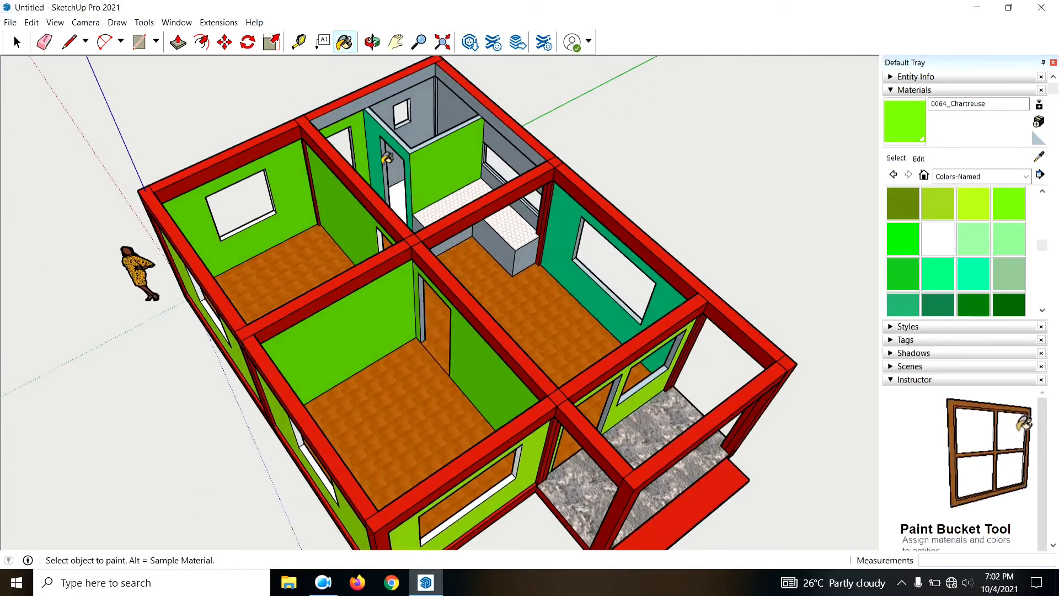
pyautogui.scroll(3, 429, 108)
pyautogui.moveTo(477, 120)
pyautogui.mouseDown(button='middle')
pyautogui.moveTo(480, 288)
pyautogui.moveTo(520, 208)
pyautogui.mouseUp(button='middle')
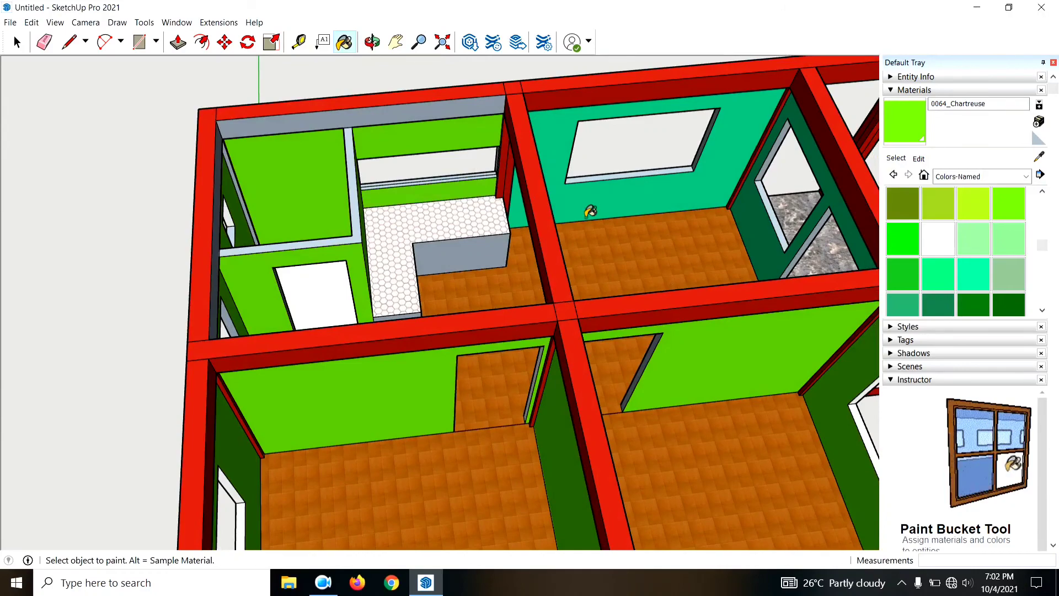
pyautogui.click(590, 212)
pyautogui.moveTo(279, 225)
pyautogui.mouseDown(button='middle')
pyautogui.moveTo(550, 156)
pyautogui.moveTo(230, 256)
pyautogui.moveTo(546, 268)
pyautogui.moveTo(641, 195)
pyautogui.mouseUp(button='middle')
pyautogui.moveTo(481, 195)
pyautogui.mouseDown(button='middle')
pyautogui.moveTo(797, 302)
pyautogui.moveTo(618, 202)
pyautogui.moveTo(94, 312)
pyautogui.moveTo(399, 342)
pyautogui.moveTo(220, 375)
pyautogui.moveTo(7, 392)
pyautogui.moveTo(252, 213)
pyautogui.moveTo(331, 225)
pyautogui.moveTo(552, 182)
pyautogui.mouseUp(button='middle')
# Step: Sample a material from the model and bring the small room's door wall into view
pyautogui.scroll(3, 617, 201)
pyautogui.scroll(2, 585, 134)
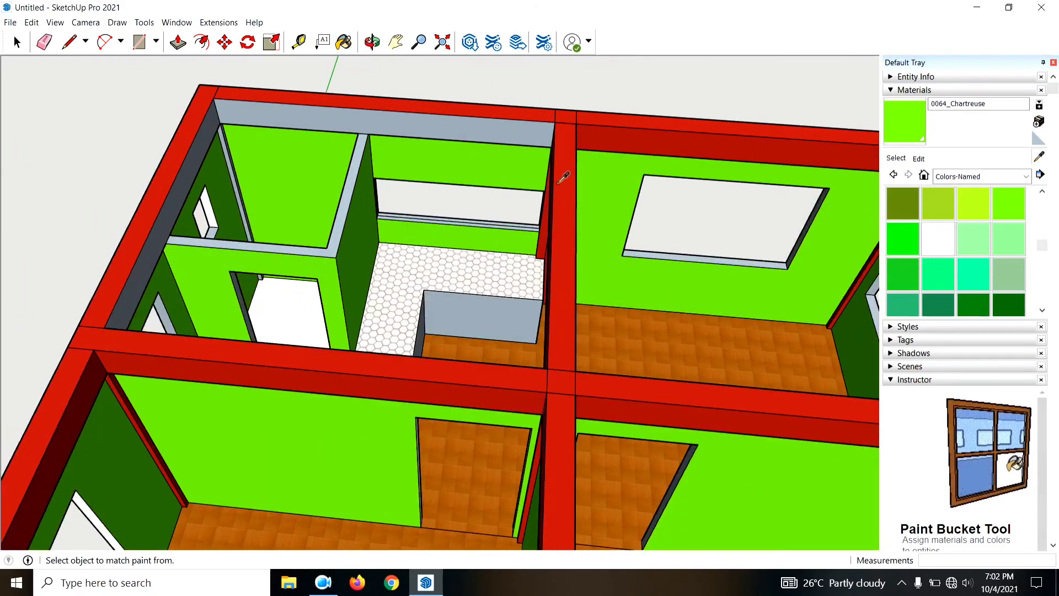
pyautogui.keyDown('alt'); pyautogui.click(471, 140); pyautogui.keyUp('alt')
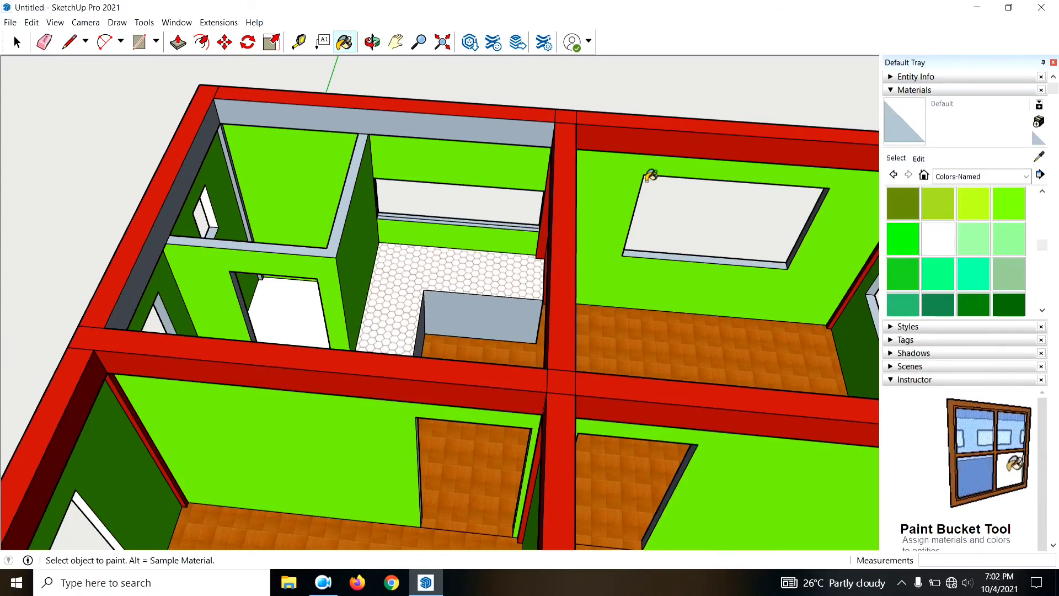
pyautogui.scroll(3, 237, 130)
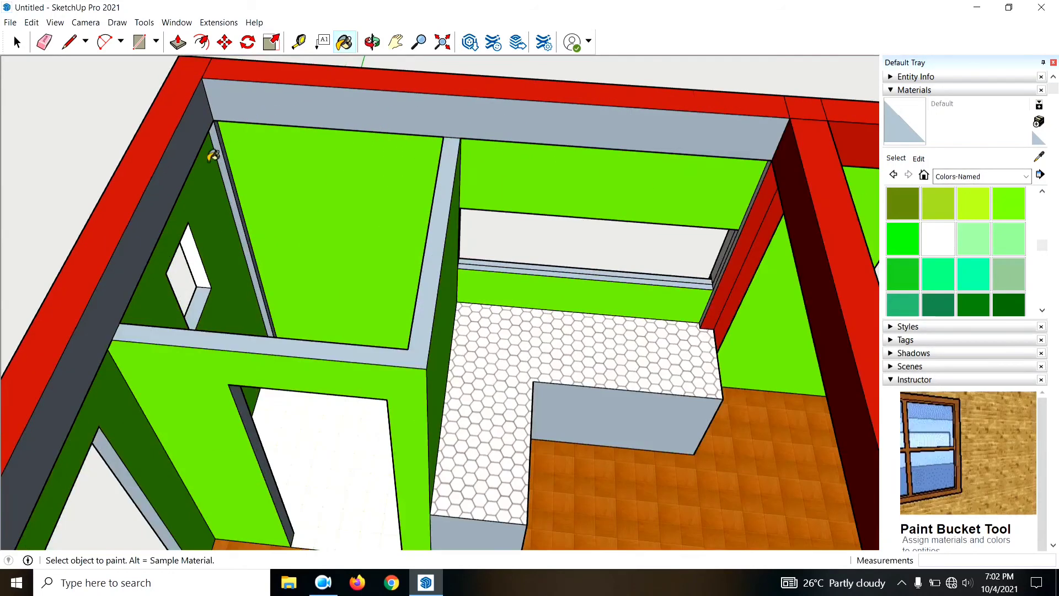
pyautogui.scroll(-3, 165, 222)
pyautogui.moveTo(544, 220); pyautogui.dragTo(156, 295, button='middle')
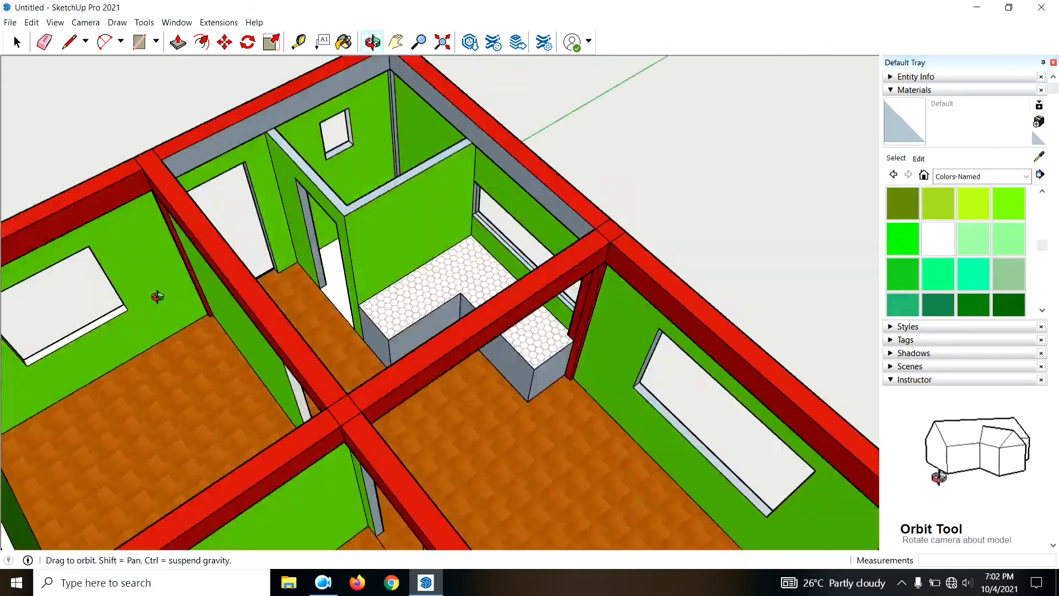
pyautogui.scroll(3, 236, 123)
pyautogui.moveTo(248, 158); pyautogui.dragTo(224, 166, button='middle')
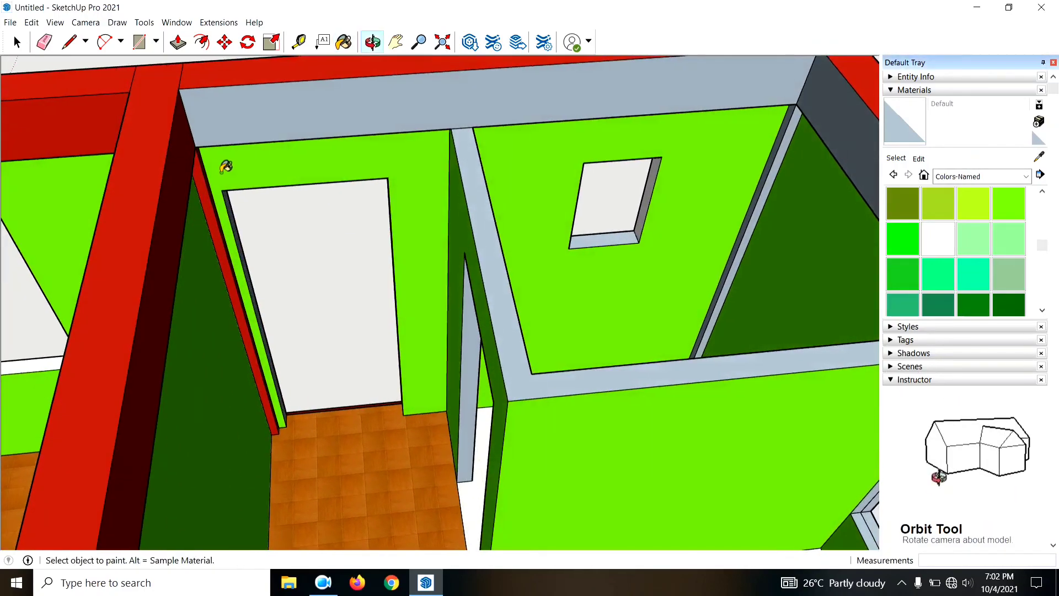
# Step: Sample the red 0023_FireBrick frame material and paint the grey wall tops red
pyautogui.press('l')
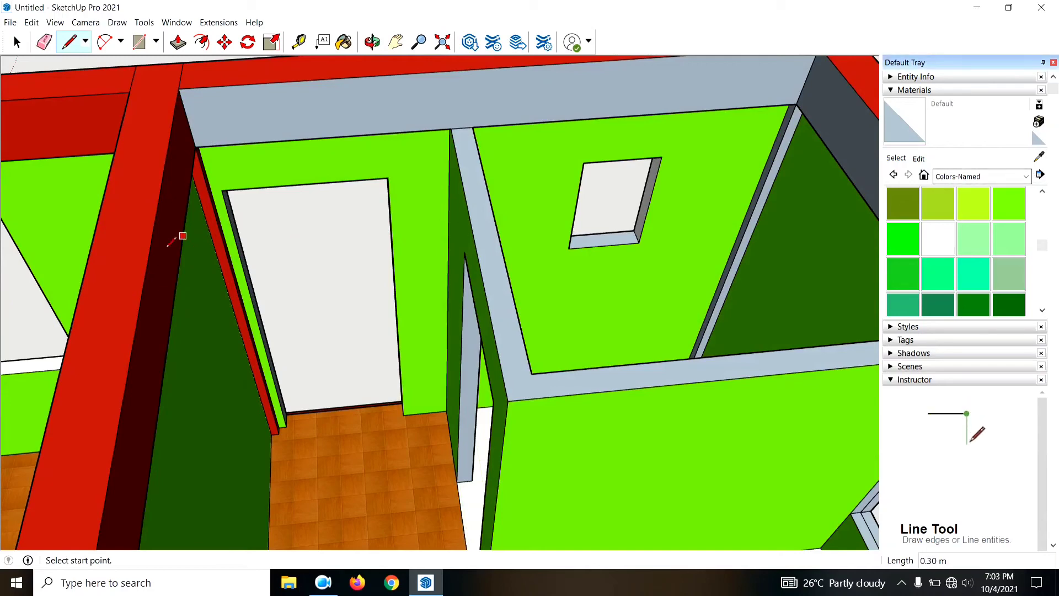
pyautogui.click(1038, 156)
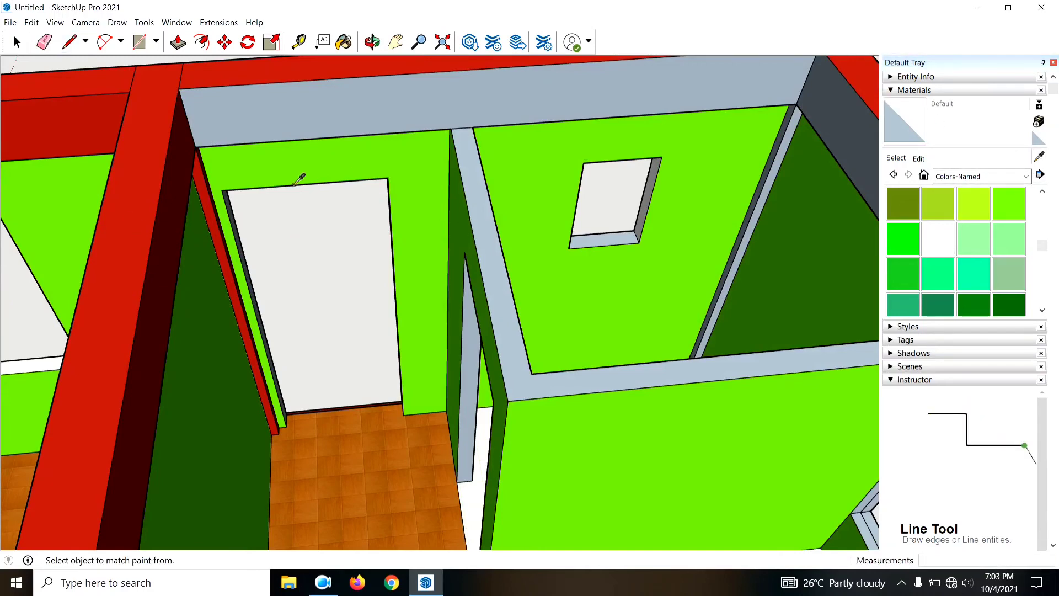
pyautogui.click(145, 188)
pyautogui.click(300, 114)
pyautogui.scroll(-2, 108, 229)
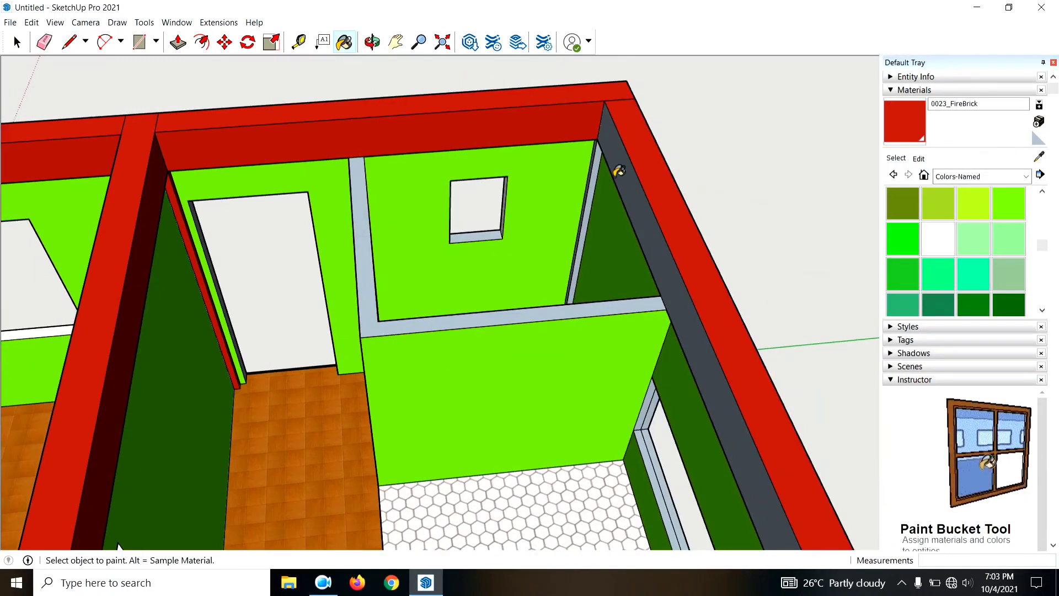
pyautogui.click(633, 171)
pyautogui.scroll(-3, 633, 170)
pyautogui.moveTo(634, 171); pyautogui.dragTo(392, 229, button='middle')
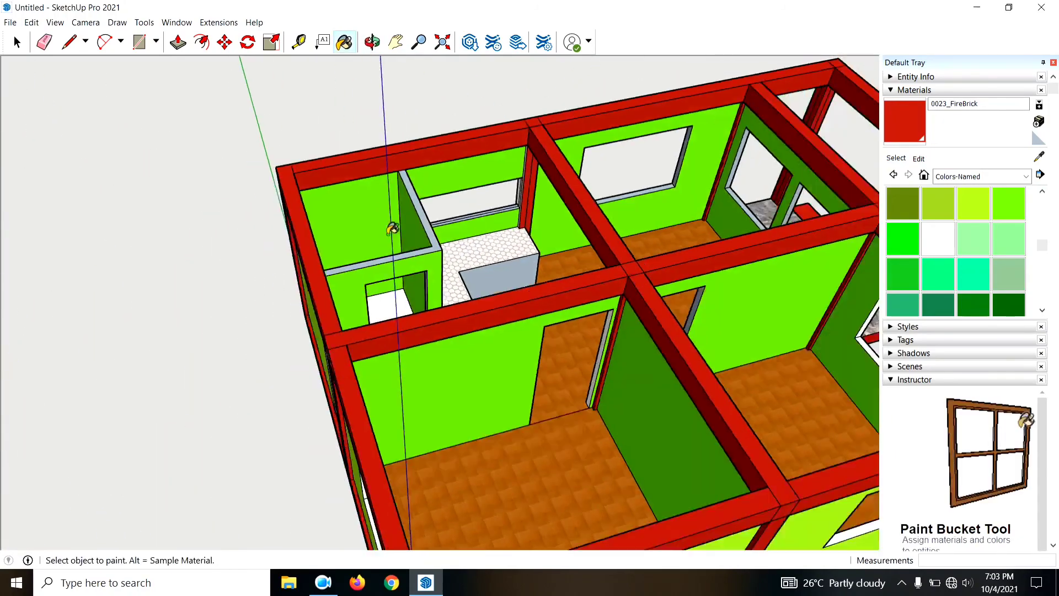
pyautogui.scroll(-5, 392, 229)
pyautogui.press('space')
pyautogui.moveTo(733, 399)
pyautogui.mouseDown(button='middle')
pyautogui.moveTo(371, 303)
pyautogui.moveTo(268, 401)
pyautogui.mouseUp(button='middle')
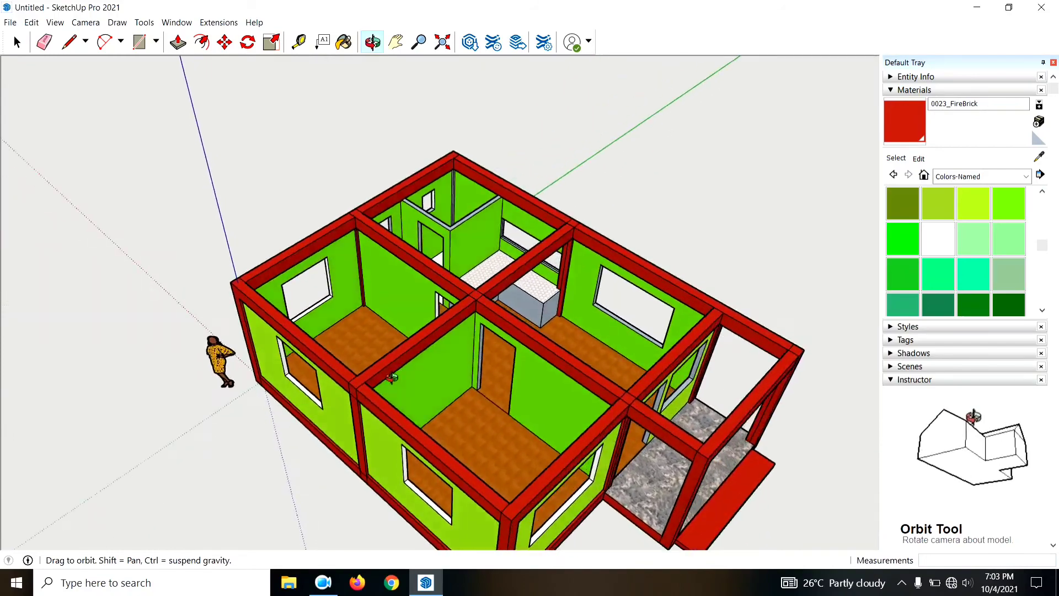
# Step: Split the red base strip under the doorway and push it out 0.35 m into a step
pyautogui.moveTo(268, 401); pyautogui.dragTo(545, 399, button='middle')
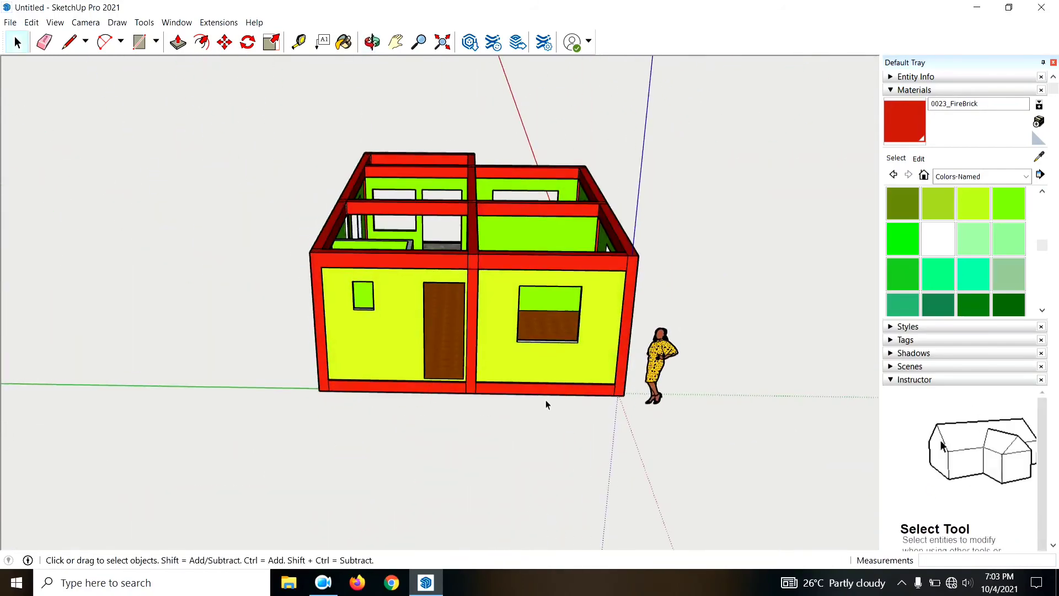
pyautogui.scroll(3, 438, 413)
pyautogui.scroll(5, 439, 413)
pyautogui.moveTo(406, 371); pyautogui.dragTo(407, 362, button='middle')
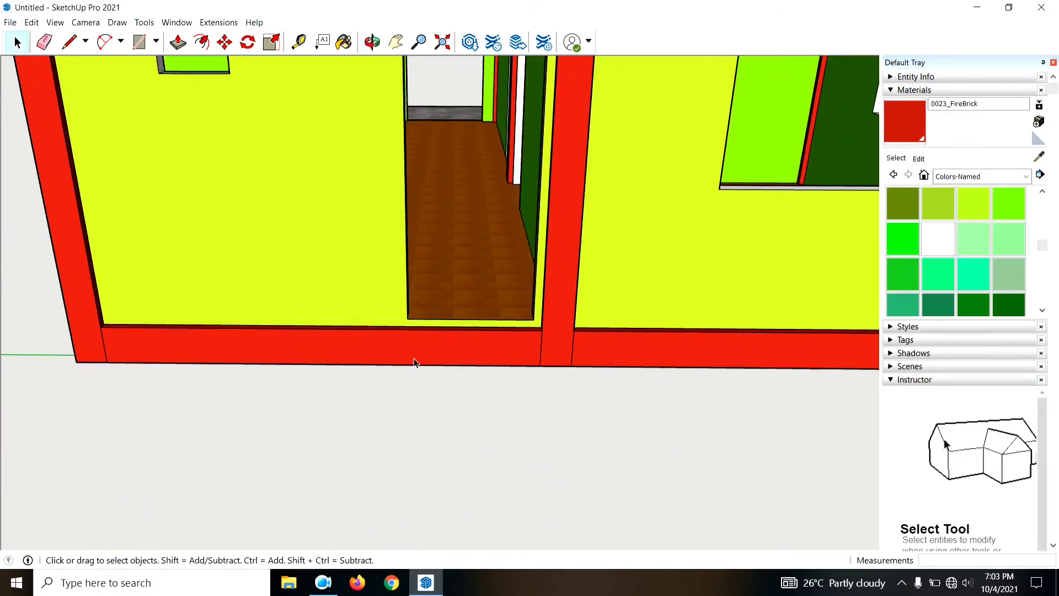
pyautogui.press('l')
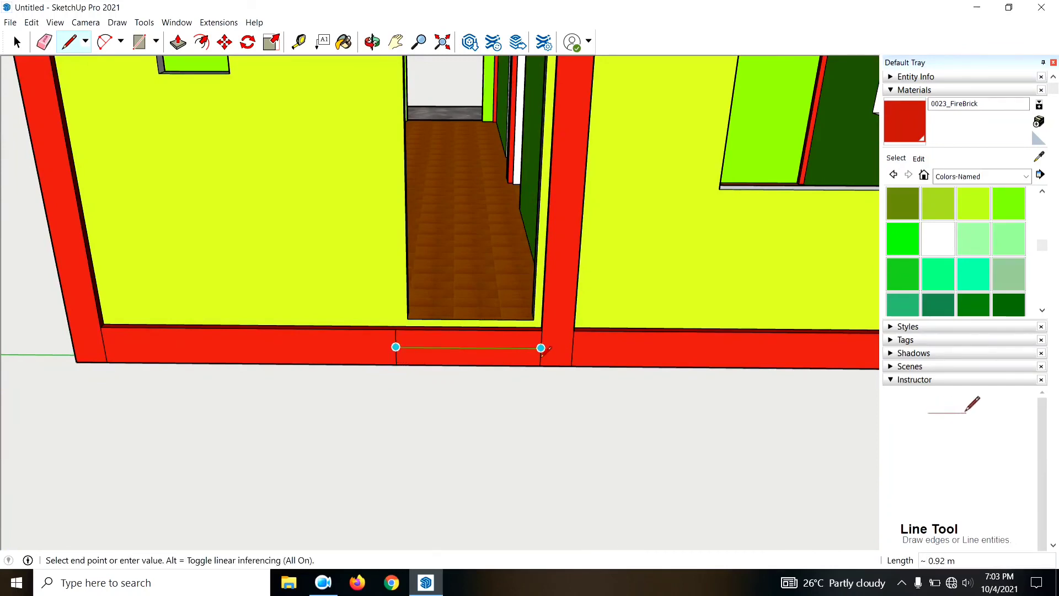
pyautogui.click(540, 348)
pyautogui.moveTo(545, 349); pyautogui.dragTo(572, 386, button='middle')
pyautogui.press('p')
pyautogui.moveTo(562, 362); pyautogui.dragTo(605, 423)
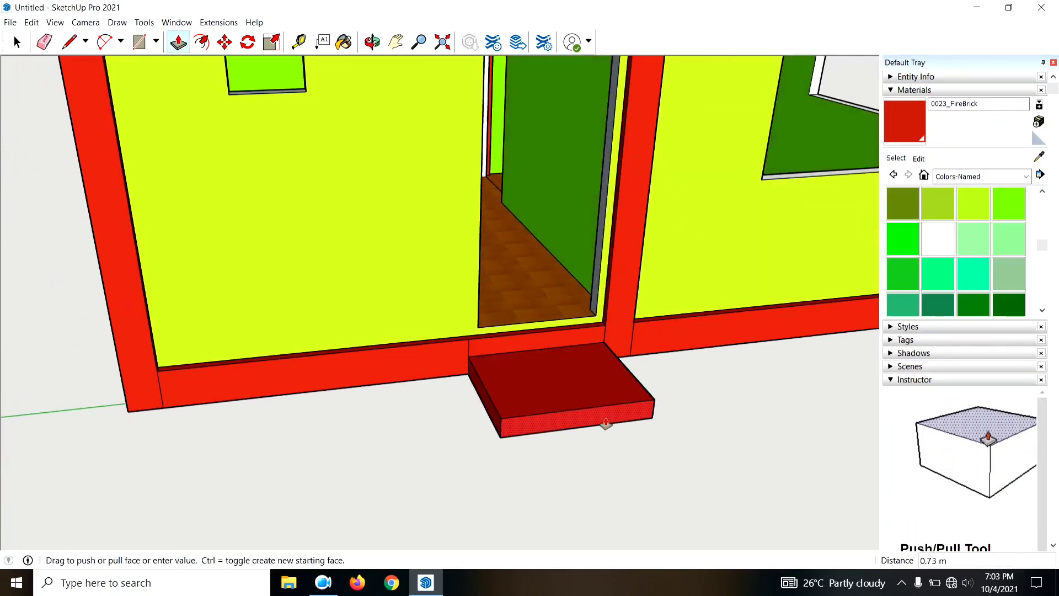
pyautogui.press('Return')
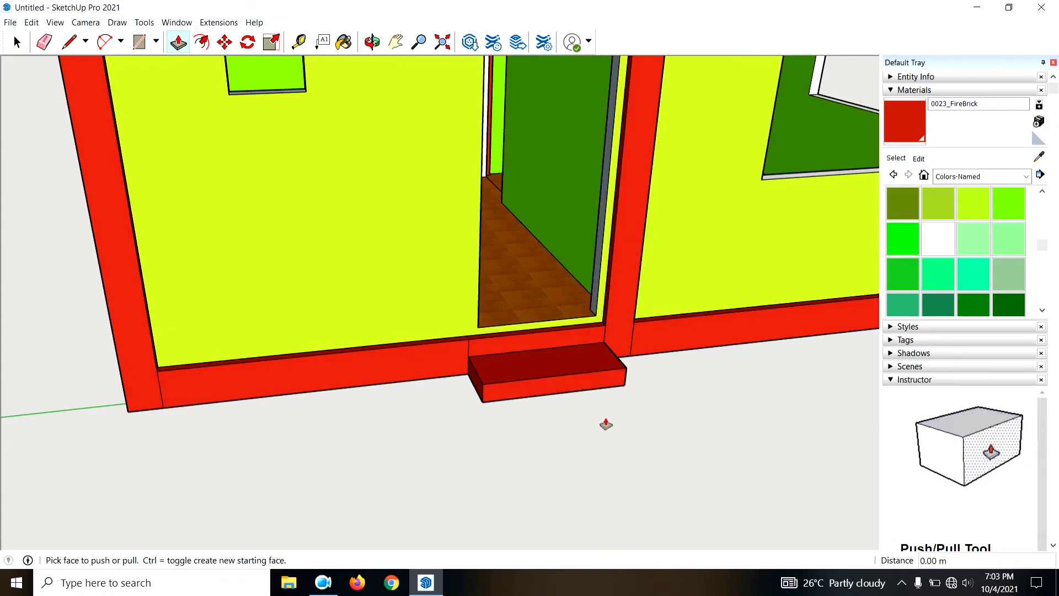
pyautogui.press('space')
pyautogui.scroll(-10, 602, 432)
pyautogui.moveTo(633, 379)
pyautogui.mouseDown(button='middle')
pyautogui.moveTo(437, 404)
pyautogui.moveTo(825, 378)
pyautogui.moveTo(485, 371)
pyautogui.moveTo(826, 415)
pyautogui.mouseUp(button='middle')
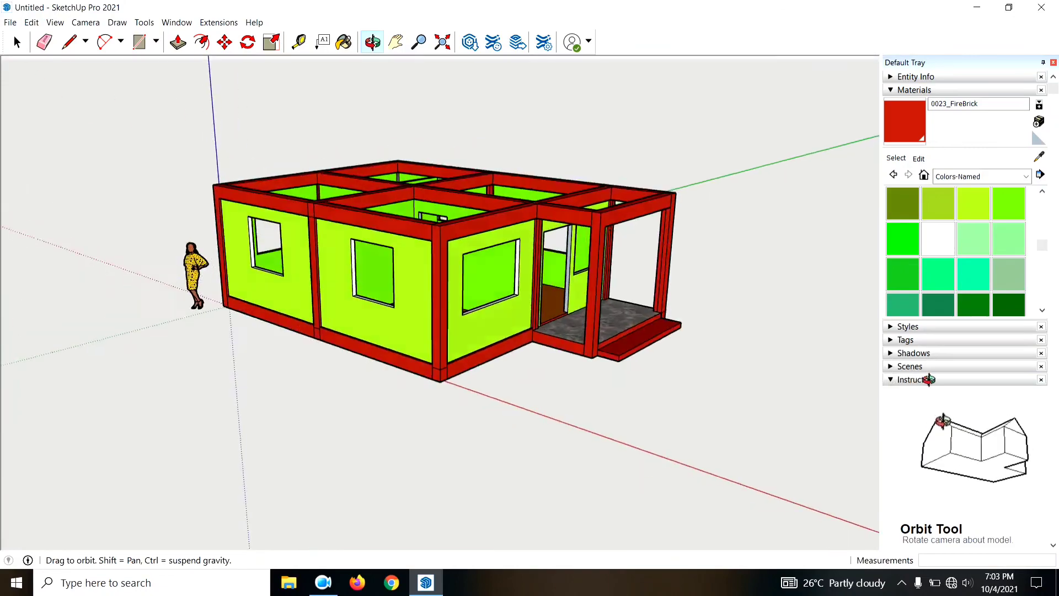
pyautogui.moveTo(876, 381)
pyautogui.mouseDown()
pyautogui.moveTo(662, 485)
pyautogui.moveTo(246, 366)
pyautogui.moveTo(766, 422)
pyautogui.mouseUp()
pyautogui.press('space')
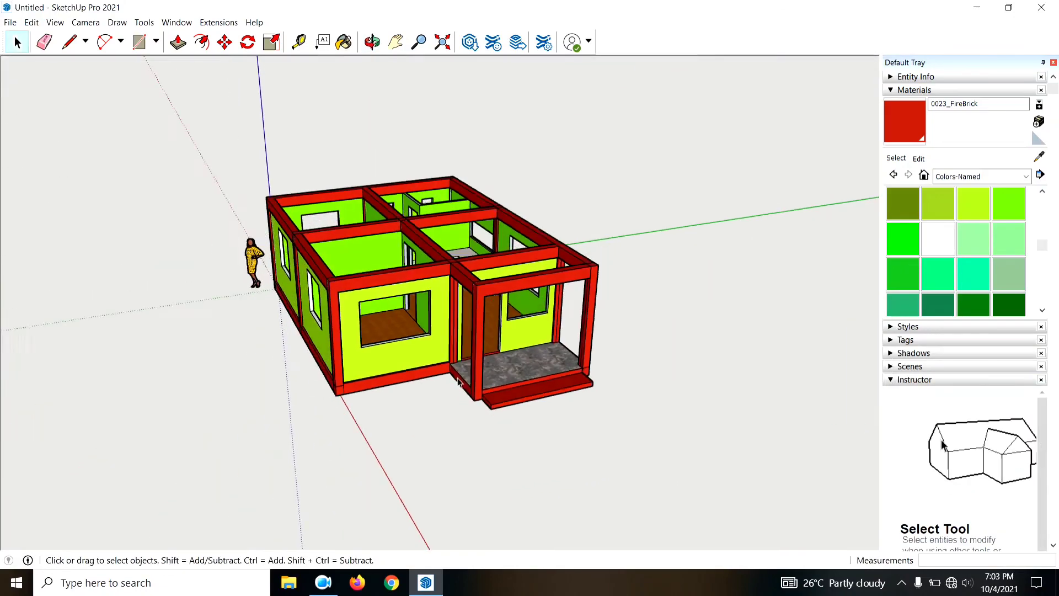
pyautogui.scroll(-3, 303, 385)
pyautogui.moveTo(304, 385); pyautogui.dragTo(587, 257, button='middle')
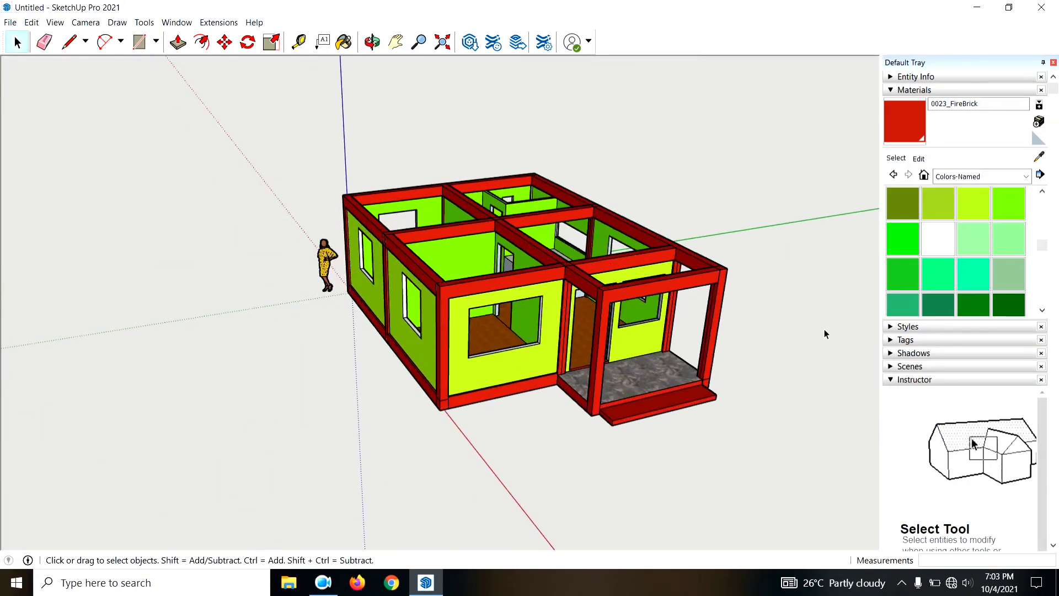
pyautogui.moveTo(825, 331)
pyautogui.mouseDown(button='middle')
pyautogui.moveTo(737, 303)
pyautogui.moveTo(508, 285)
pyautogui.moveTo(441, 326)
pyautogui.mouseUp(button='middle')
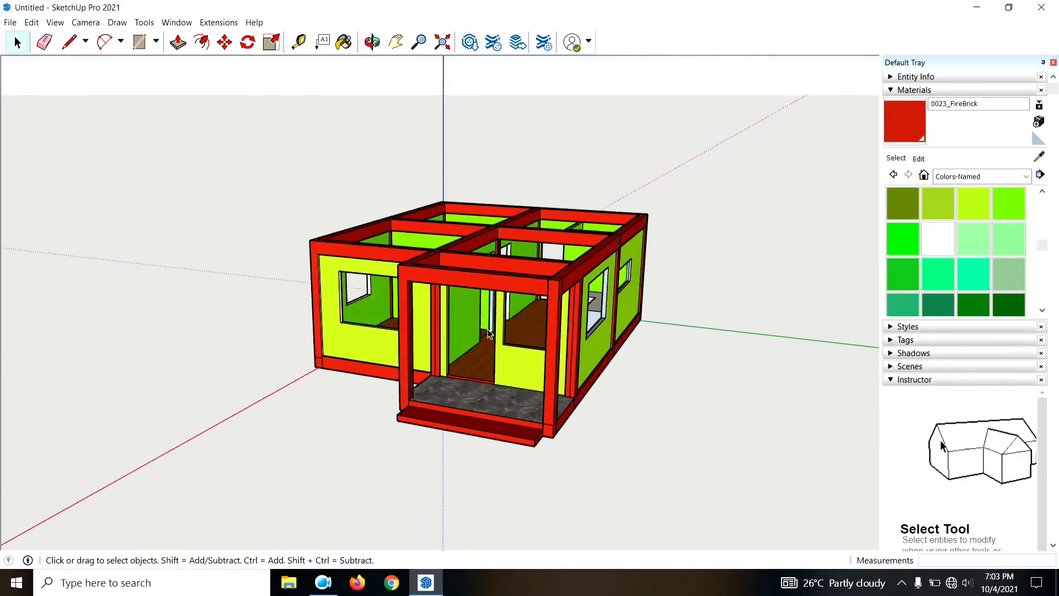
pyautogui.scroll(3, 441, 325)
pyautogui.moveTo(491, 396)
pyautogui.mouseDown(button='middle')
pyautogui.moveTo(638, 421)
pyautogui.moveTo(645, 456)
pyautogui.moveTo(667, 414)
pyautogui.moveTo(586, 441)
pyautogui.moveTo(455, 302)
pyautogui.moveTo(554, 265)
pyautogui.moveTo(521, 205)
pyautogui.moveTo(395, 291)
pyautogui.mouseUp(button='middle')
pyautogui.scroll(-3, 455, 302)
pyautogui.scroll(2, 395, 291)
pyautogui.scroll(2, 395, 291)
pyautogui.moveTo(297, 324)
pyautogui.mouseDown(button='middle')
pyautogui.moveTo(494, 326)
pyautogui.moveTo(671, 354)
pyautogui.mouseUp(button='middle')
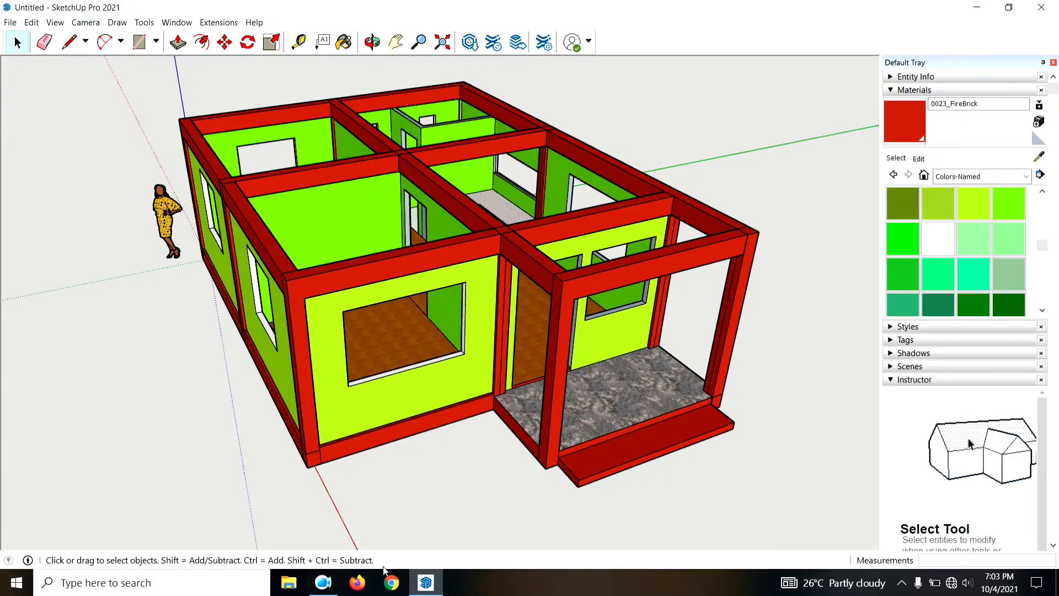
pyautogui.click(324, 582)
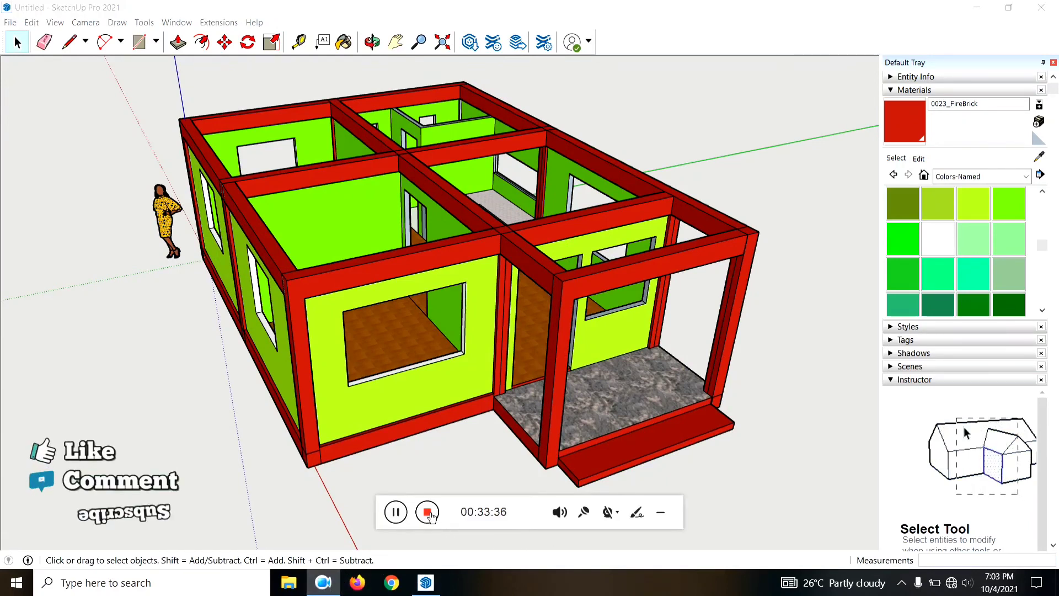
pyautogui.click(324, 582)
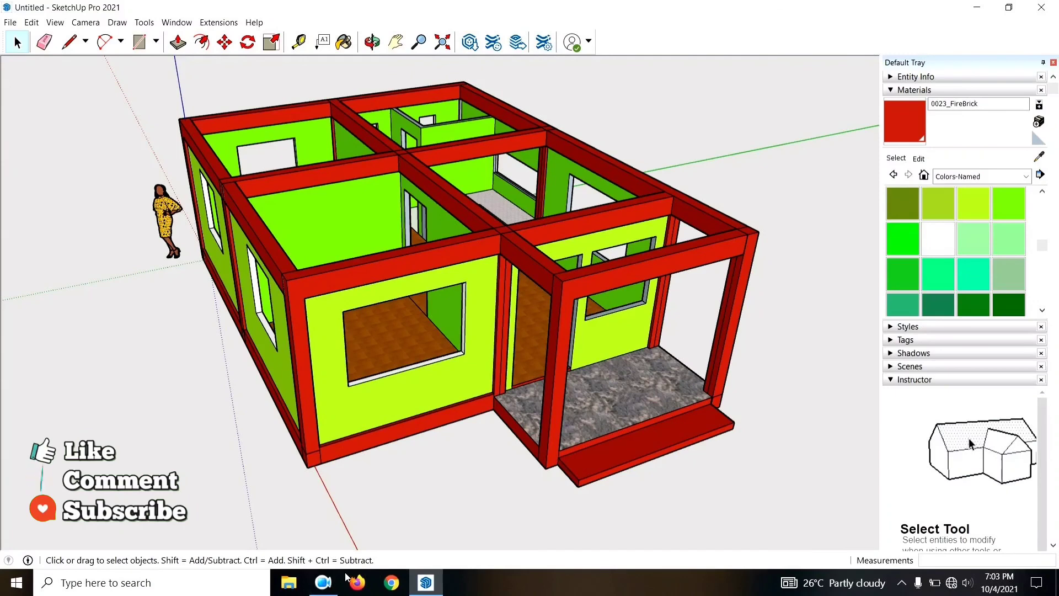